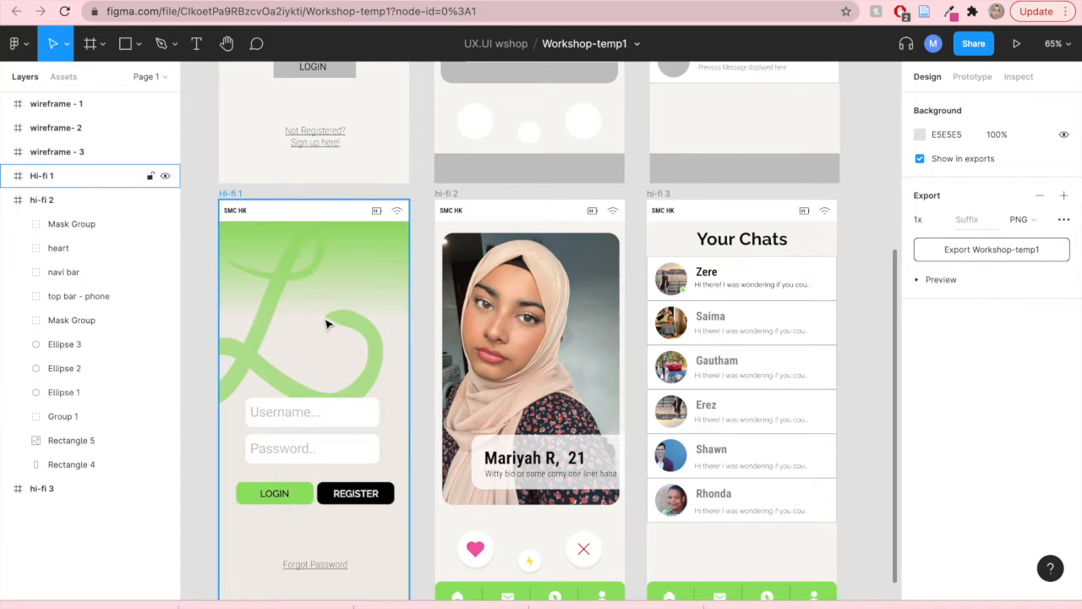
- Duplicate the login wireframe frame and place the copy directly below the original
{"action": "scroll", "coordinate": [326, 321], "scroll_direction": "up", "scroll_amount": 5}
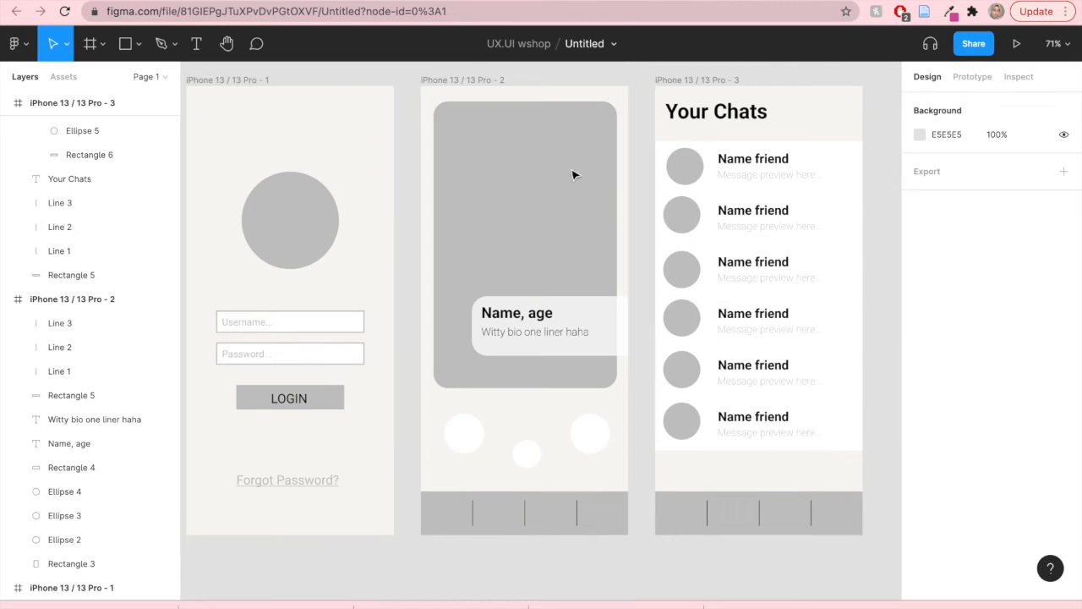
{"action": "scroll", "coordinate": [358, 356], "scroll_direction": "up", "scroll_amount": 1}
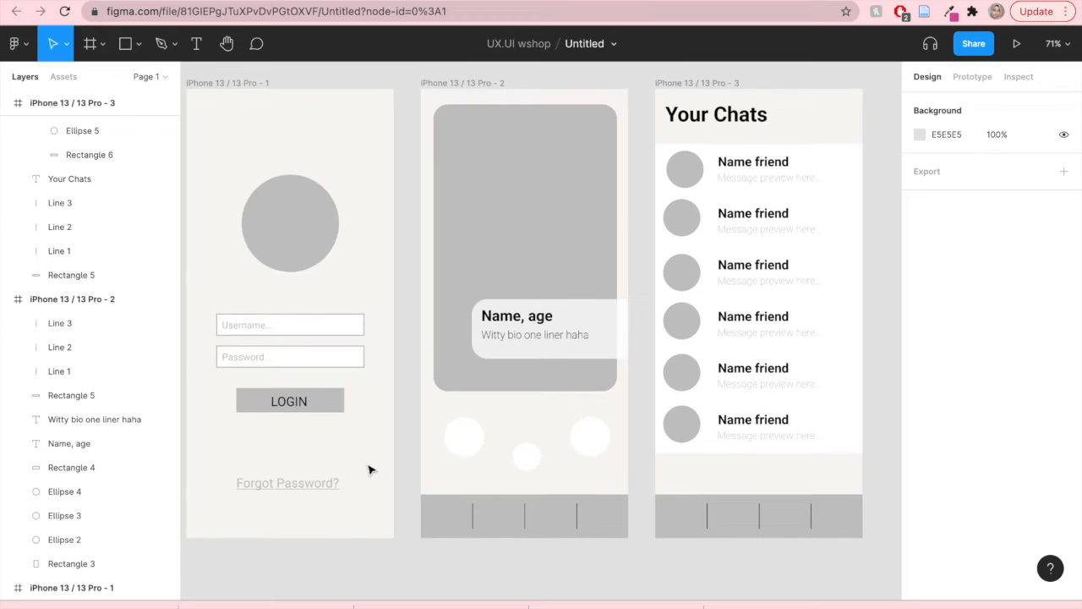
{"action": "scroll", "coordinate": [369, 469], "scroll_direction": "down", "scroll_amount": 5}
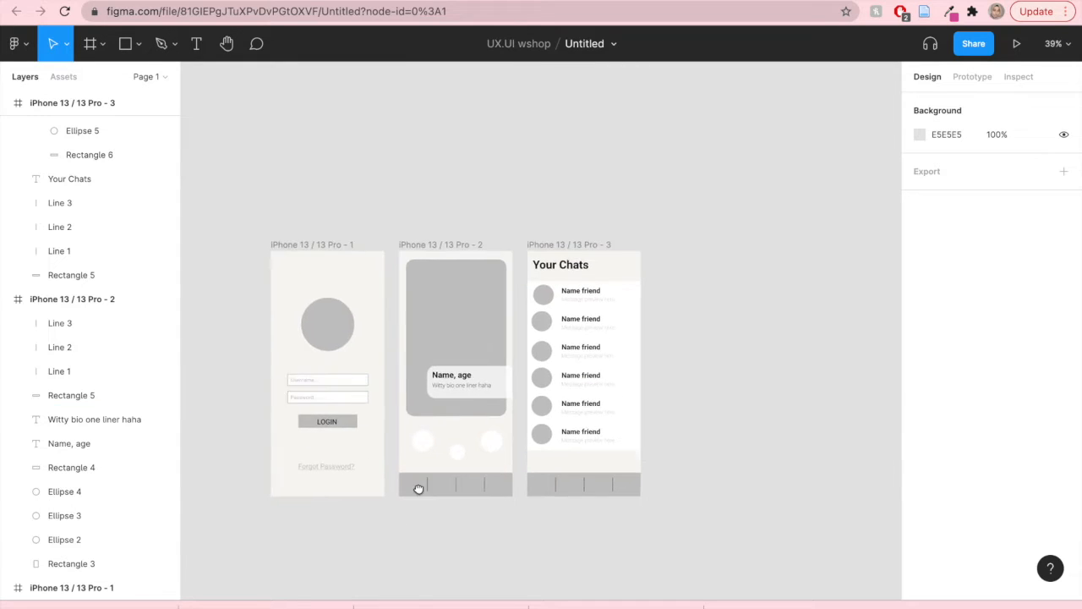
{"action": "scroll", "coordinate": [418, 489], "scroll_direction": "down", "scroll_amount": 4}
{"action": "scroll", "coordinate": [417, 459], "scroll_direction": "up", "scroll_amount": 2}
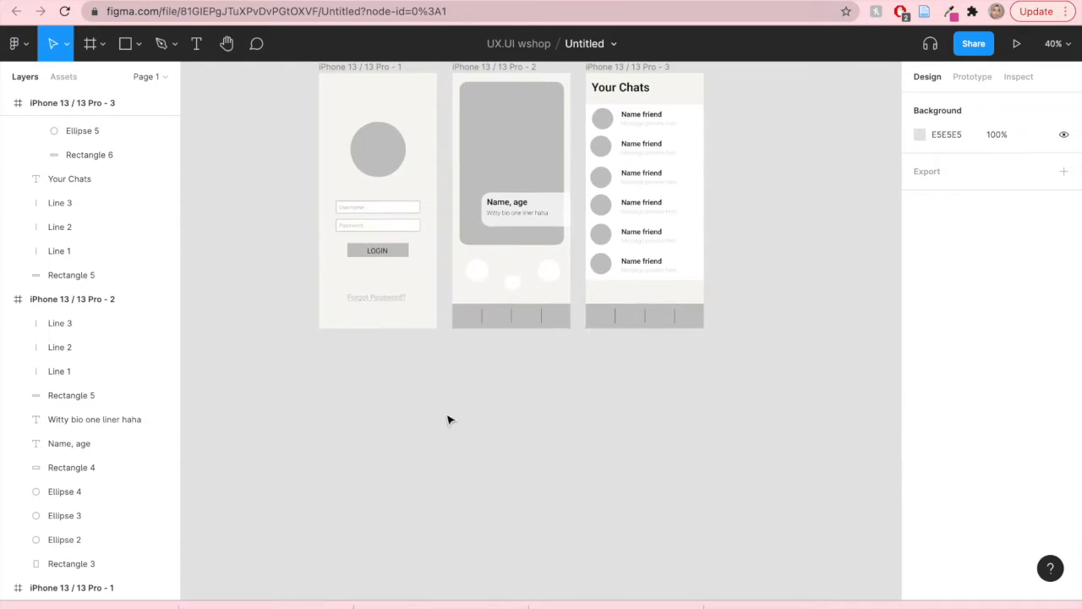
{"action": "scroll", "coordinate": [435, 462], "scroll_direction": "left", "scroll_amount": 2}
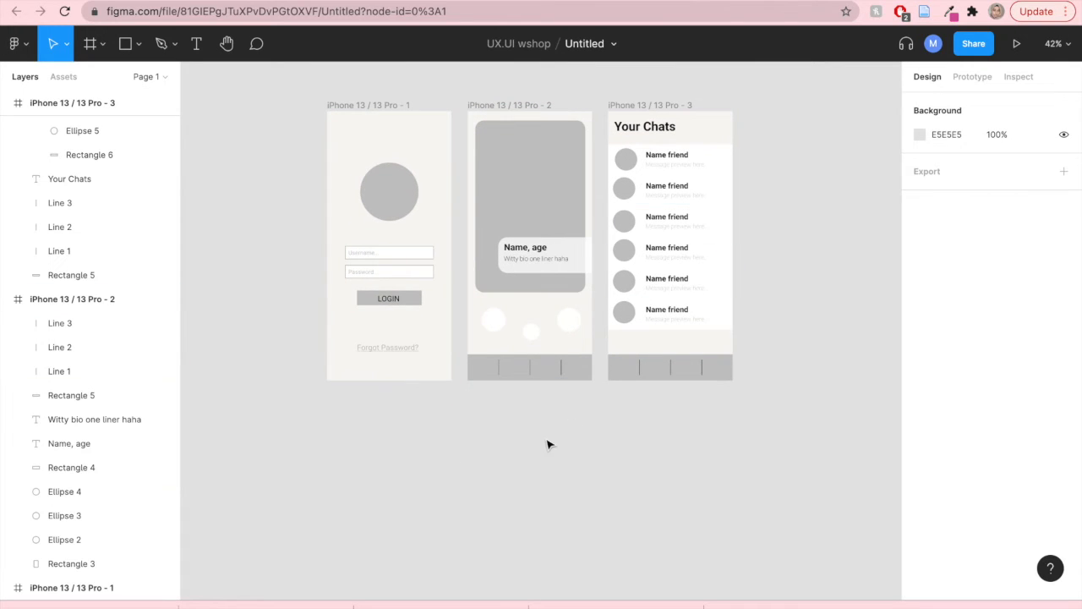
{"action": "left_click_drag", "start_coordinate": [294, 92], "coordinate": [459, 406]}
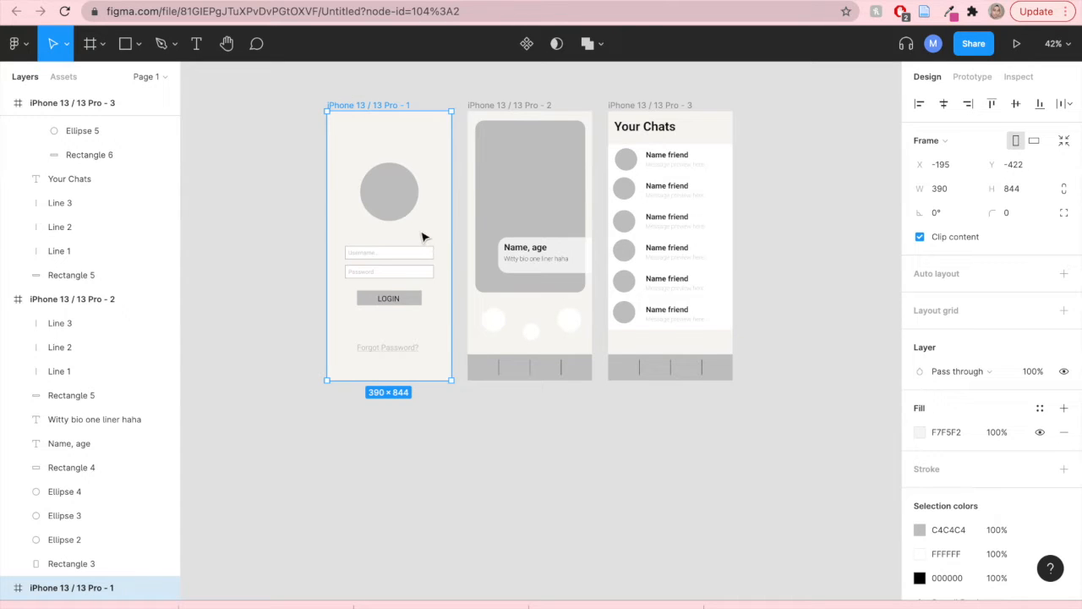
{"action": "scroll", "coordinate": [93, 464], "scroll_direction": "up", "scroll_amount": 5}
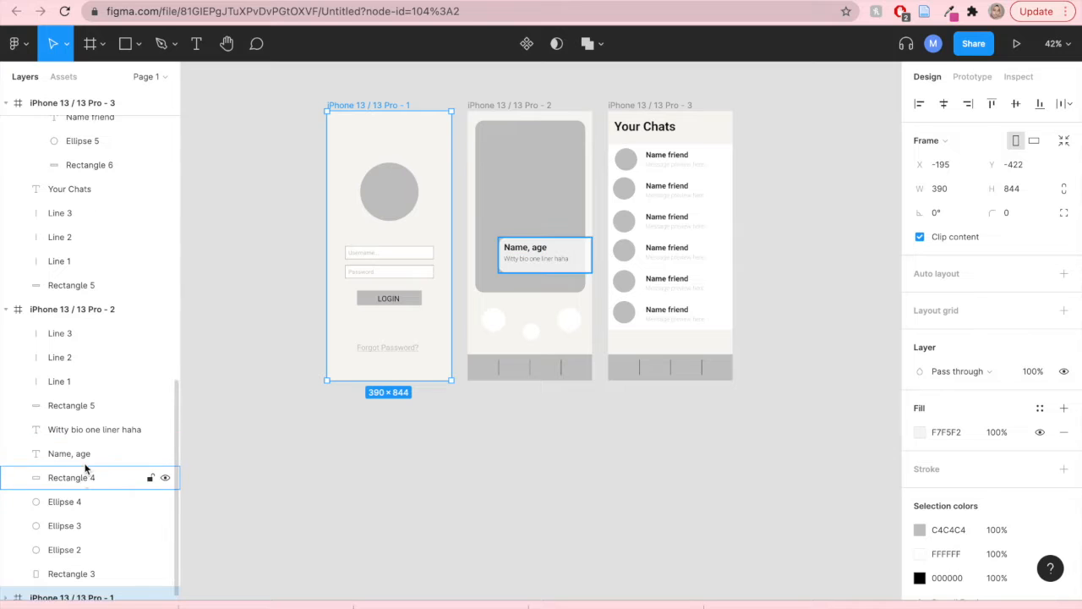
{"action": "scroll", "coordinate": [91, 461], "scroll_direction": "down", "scroll_amount": 5}
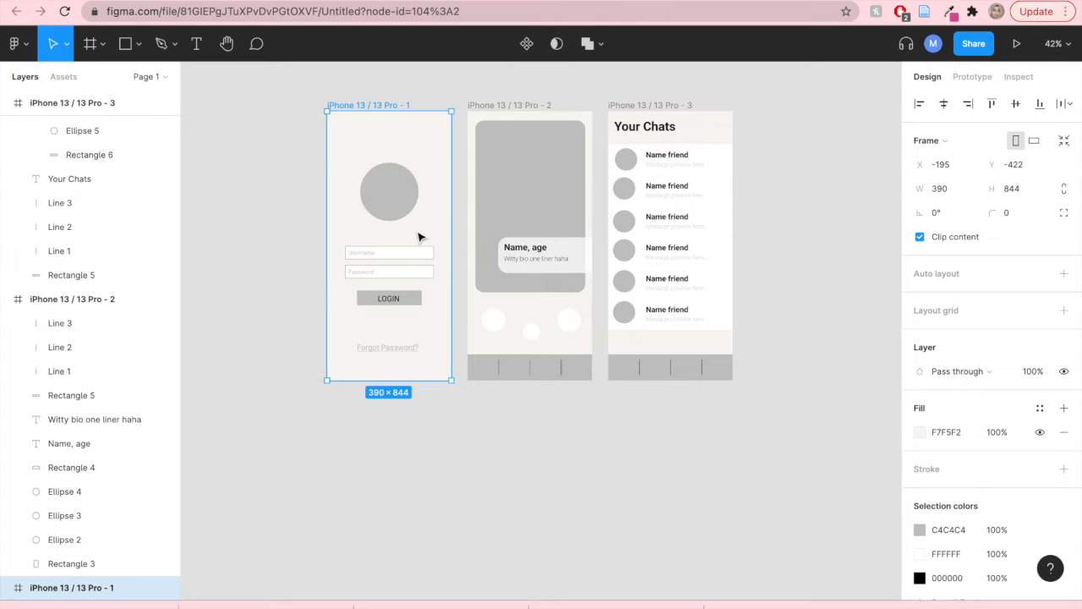
{"action": "left_click_drag", "start_coordinate": [420, 238], "coordinate": [420, 518]}
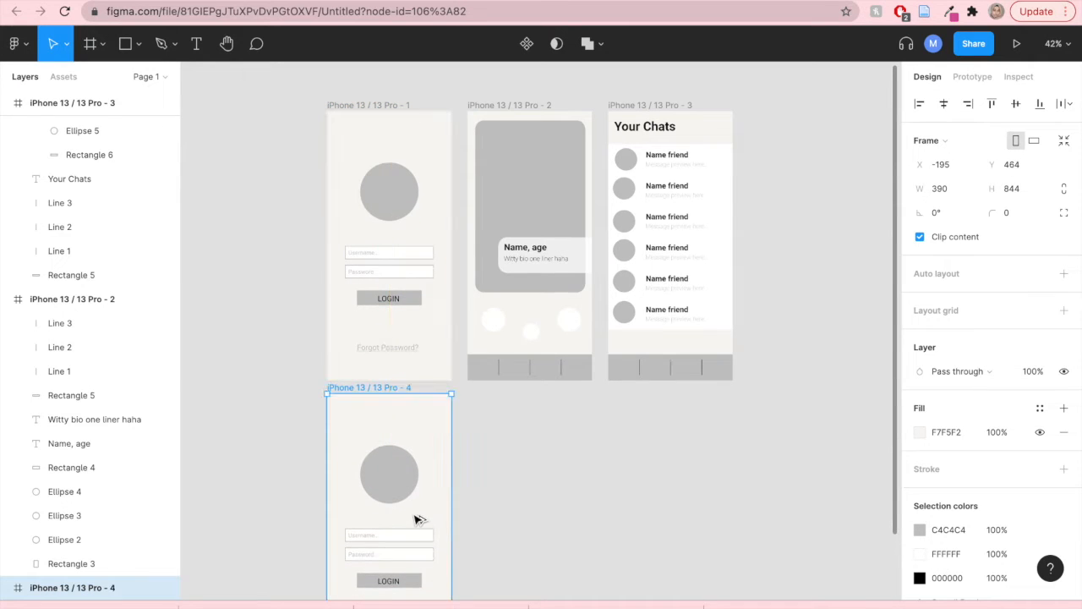
- Rename the copied frame to "hi-fi 1"
{"action": "double_click", "coordinate": [95, 590]}
{"action": "type", "text": "hi-fi"}
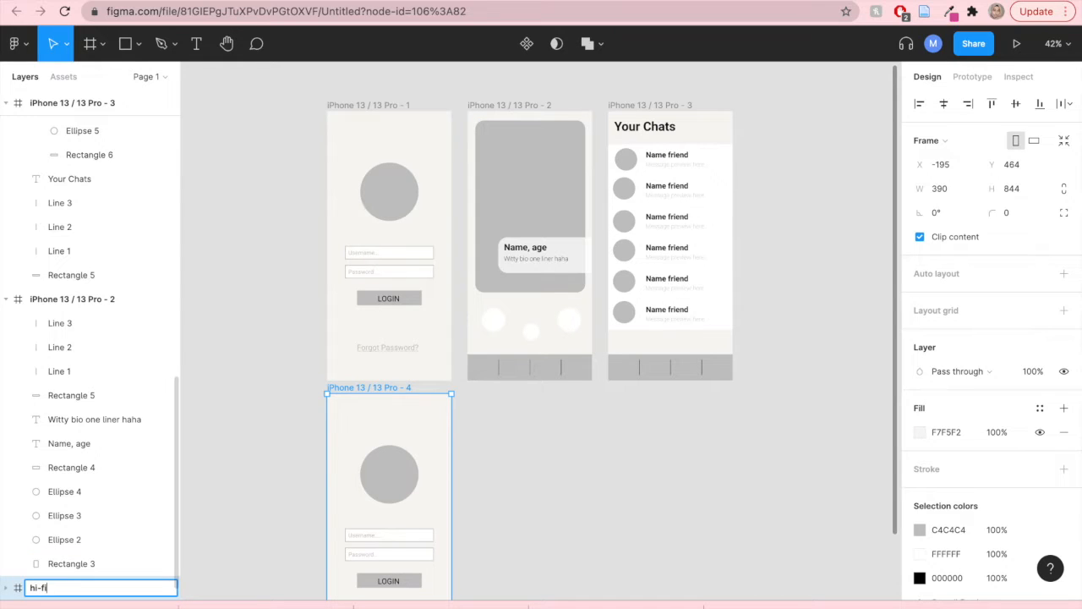
{"action": "type", "text": " 1"}
{"action": "left_click", "coordinate": [222, 483]}
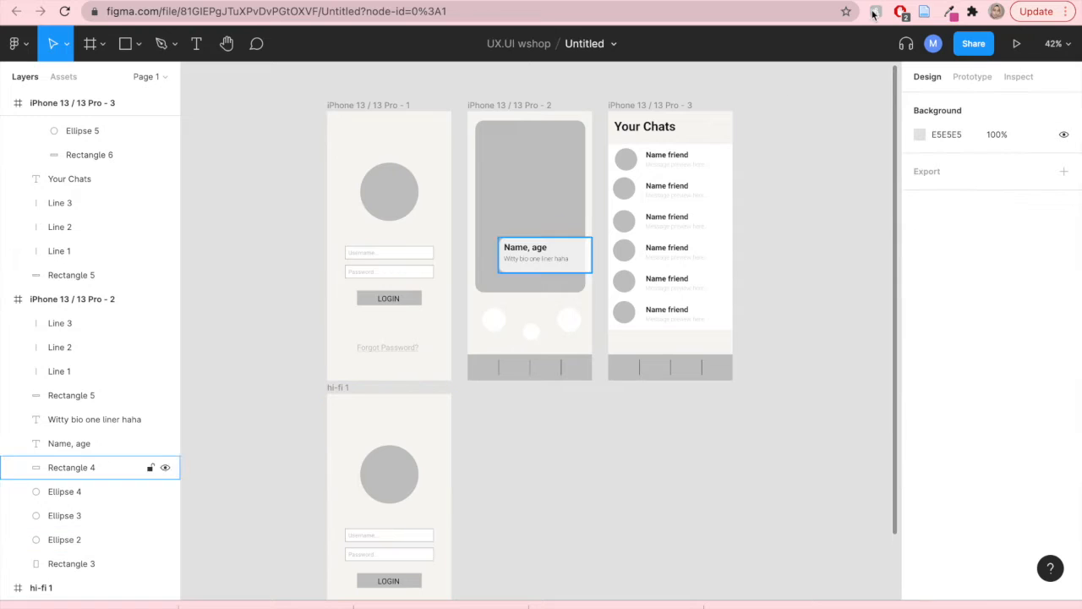
- Draw a 390 × 45 rectangle across the top edge of the hi-fi 1 frame
{"action": "scroll", "coordinate": [445, 396], "scroll_direction": "down", "scroll_amount": 5}
{"action": "scroll", "coordinate": [446, 397], "scroll_direction": "up", "scroll_amount": 3}
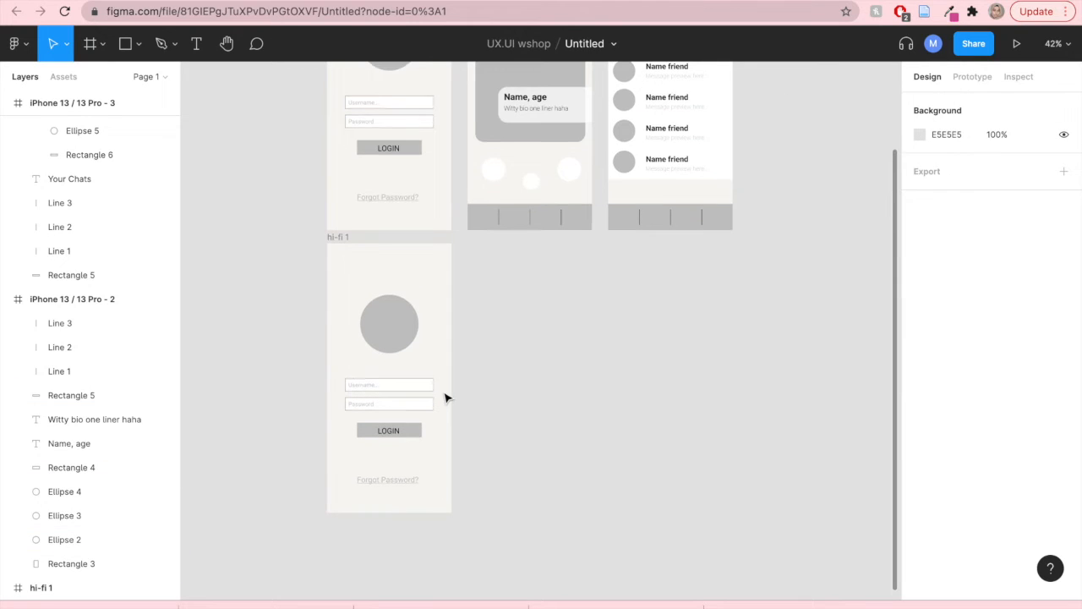
{"action": "scroll", "coordinate": [406, 382], "scroll_direction": "up", "scroll_amount": 2, "text": "ctrl"}
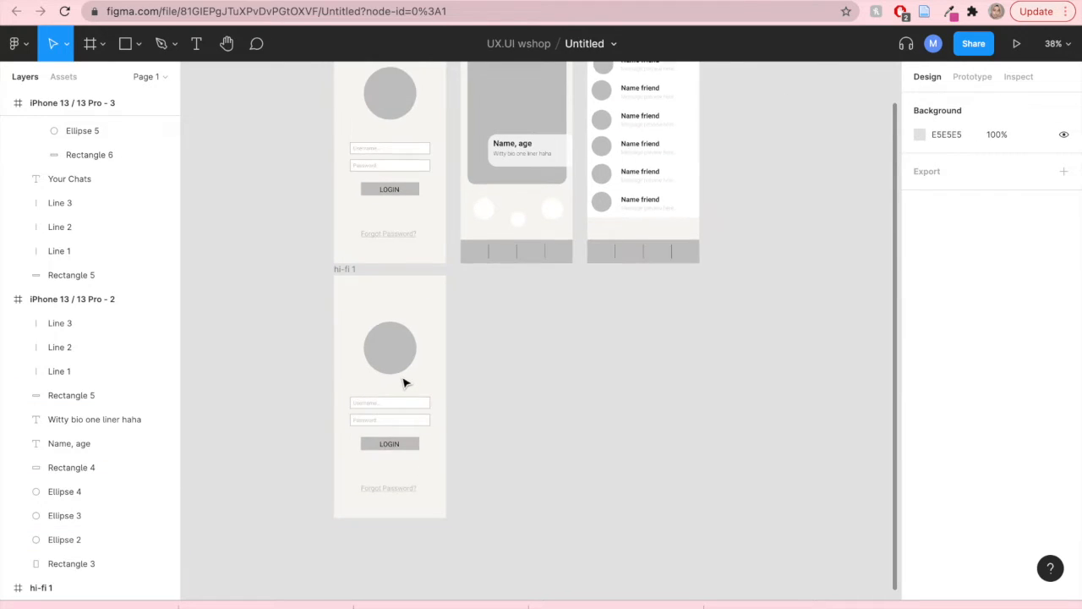
{"action": "scroll", "coordinate": [405, 383], "scroll_direction": "up", "scroll_amount": 1}
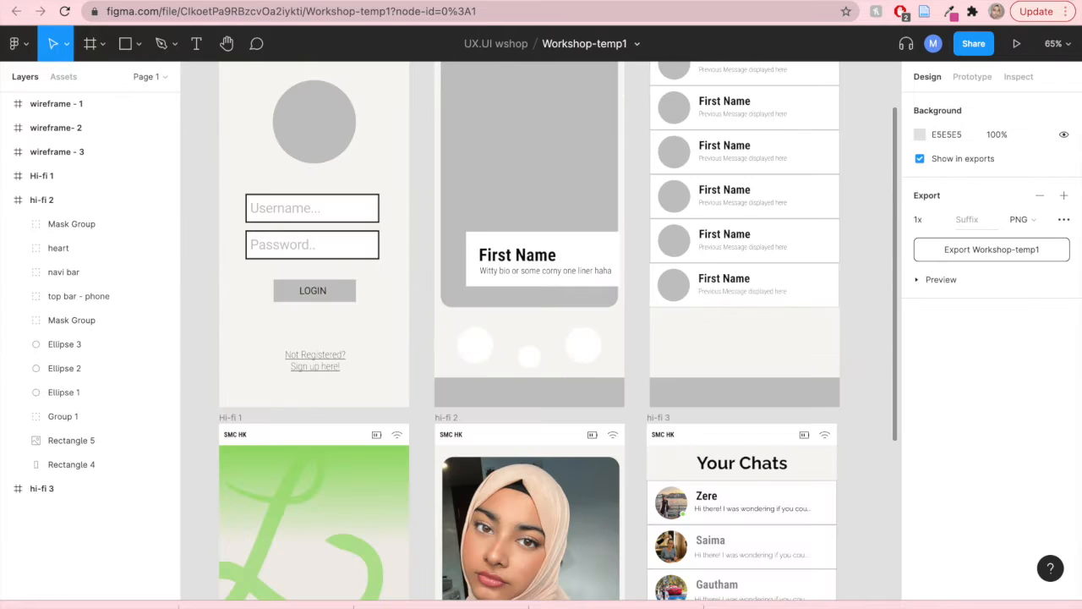
{"action": "scroll", "coordinate": [444, 368], "scroll_direction": "down", "scroll_amount": 3}
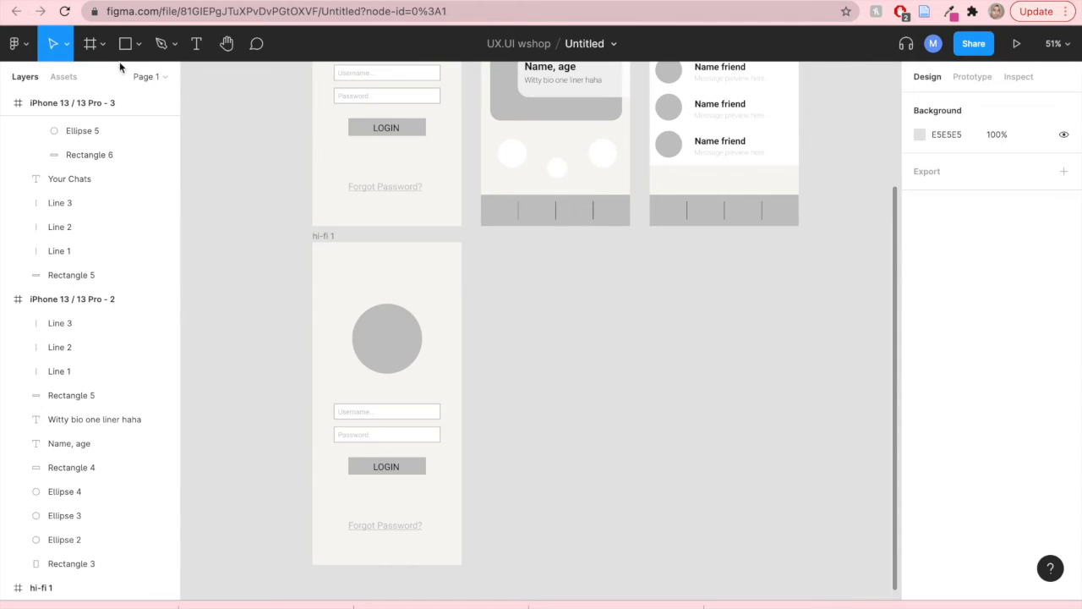
{"action": "left_click", "coordinate": [121, 51]}
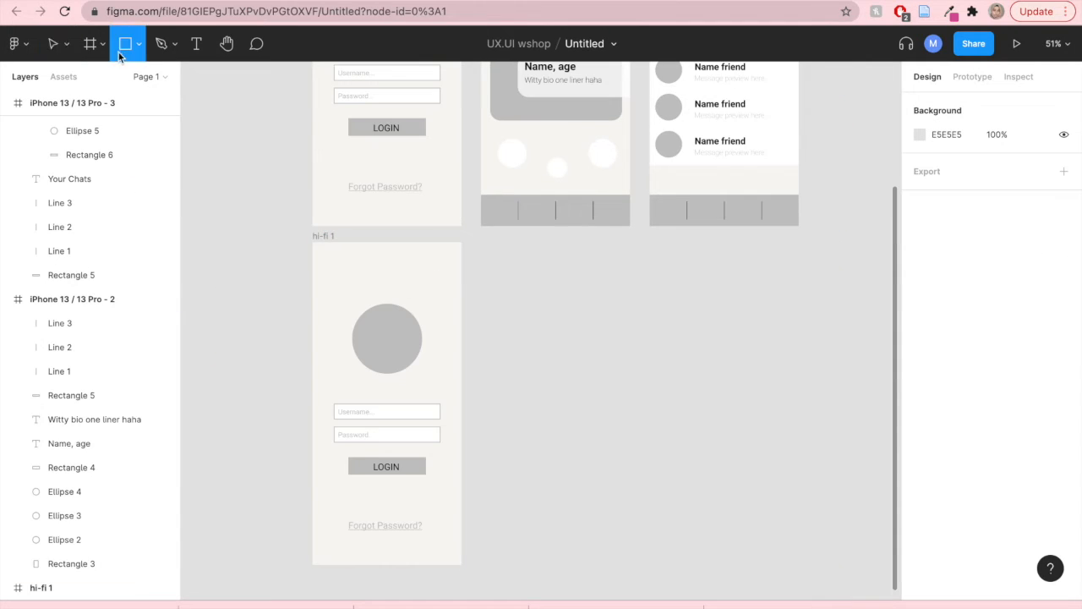
{"action": "mouse_move", "coordinate": [313, 242]}
{"action": "left_mouse_down"}
{"action": "mouse_move", "coordinate": [341, 262]}
{"action": "mouse_move", "coordinate": [460, 264]}
{"action": "left_mouse_up"}
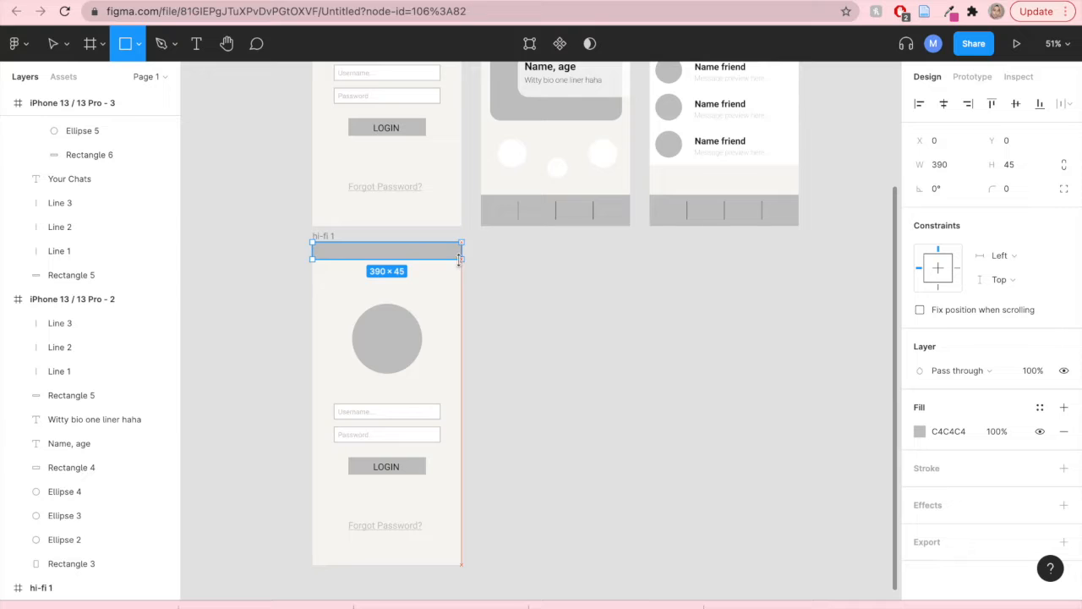
- Set the new rectangle's fill to white FFFFFF from the document colours
{"action": "left_click", "coordinate": [920, 433]}
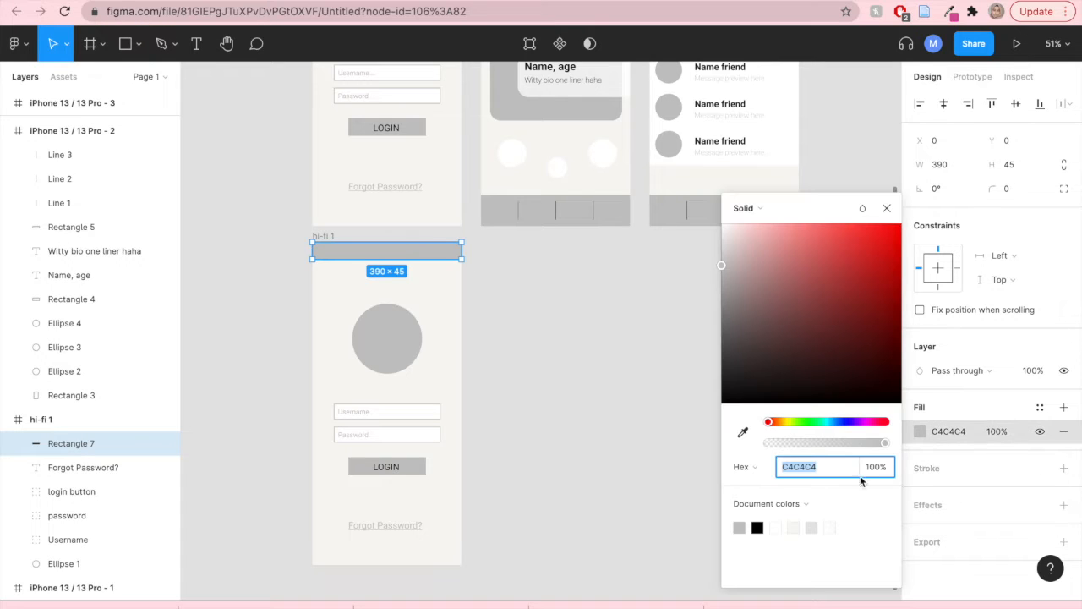
{"action": "left_click", "coordinate": [777, 526]}
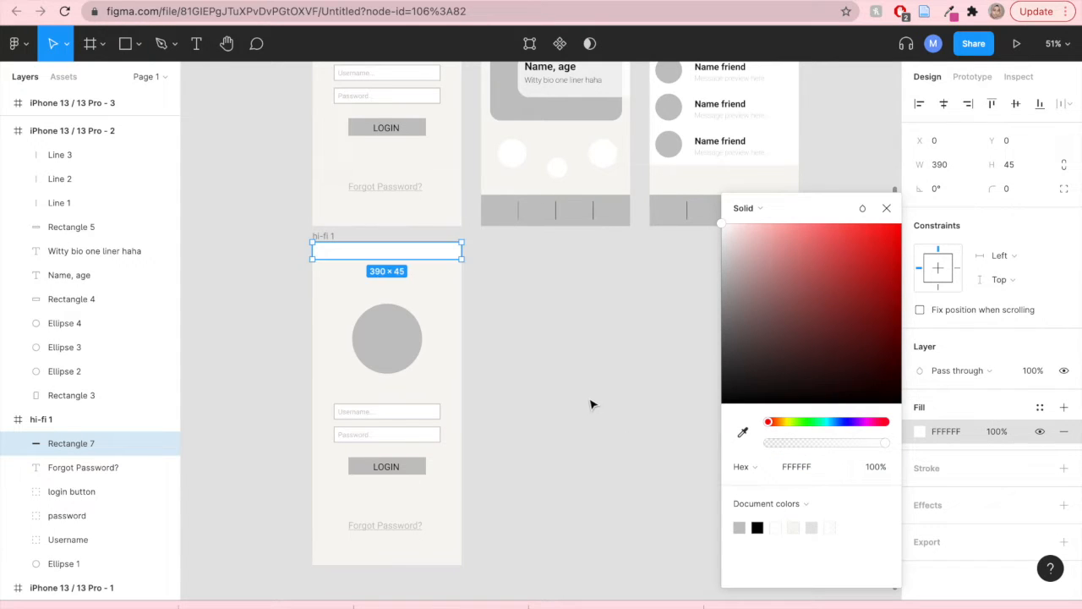
{"action": "left_click", "coordinate": [591, 405]}
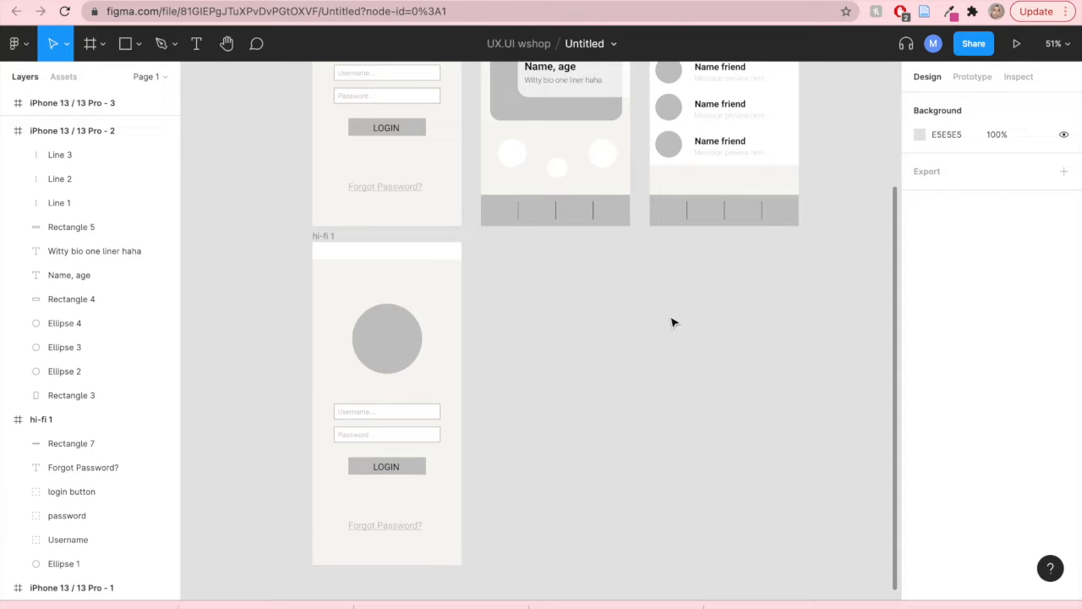
- Switch to the instruction manual document and review the branding guidelines and icon pack links
{"action": "key", "text": "ctrl+Tab"}
{"action": "scroll", "coordinate": [353, 398], "scroll_direction": "down", "scroll_amount": 20}
{"action": "scroll", "coordinate": [353, 397], "scroll_direction": "down", "scroll_amount": 20}
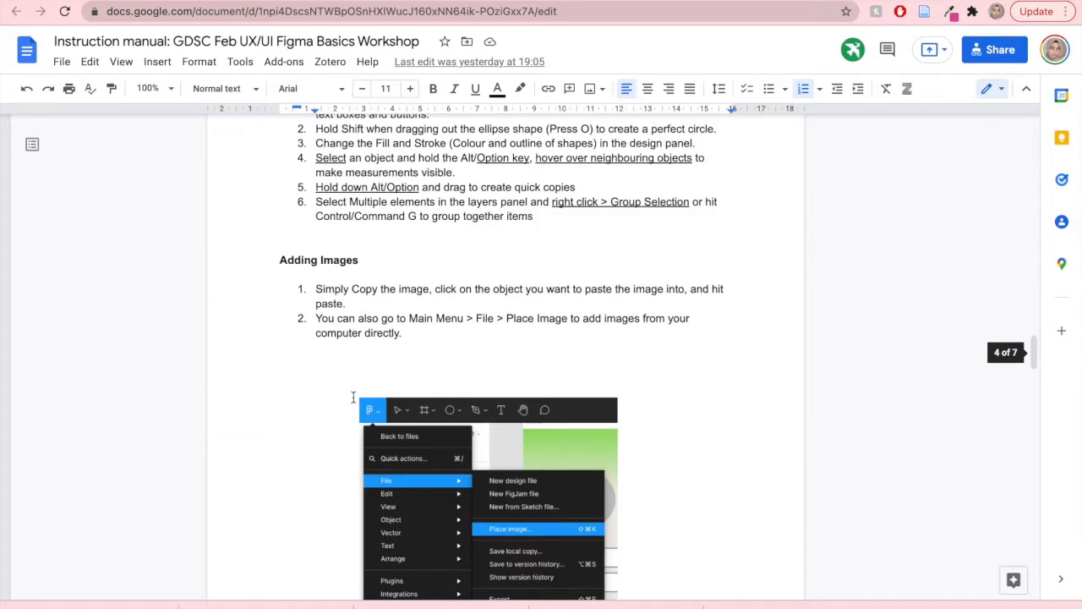
{"action": "scroll", "coordinate": [354, 397], "scroll_direction": "down", "scroll_amount": 15}
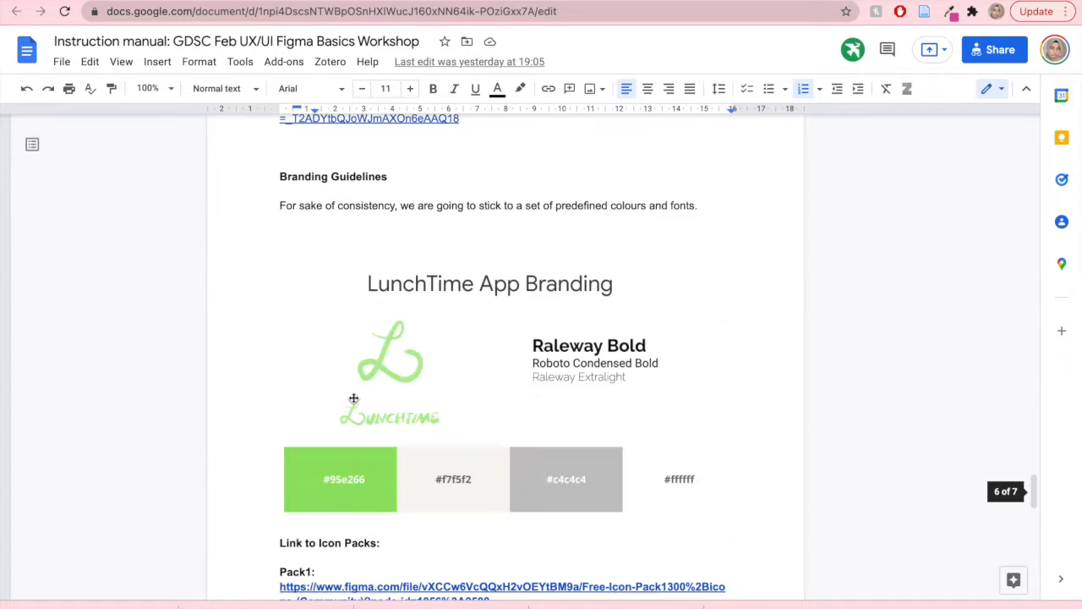
{"action": "scroll", "coordinate": [353, 397], "scroll_direction": "down", "scroll_amount": 8}
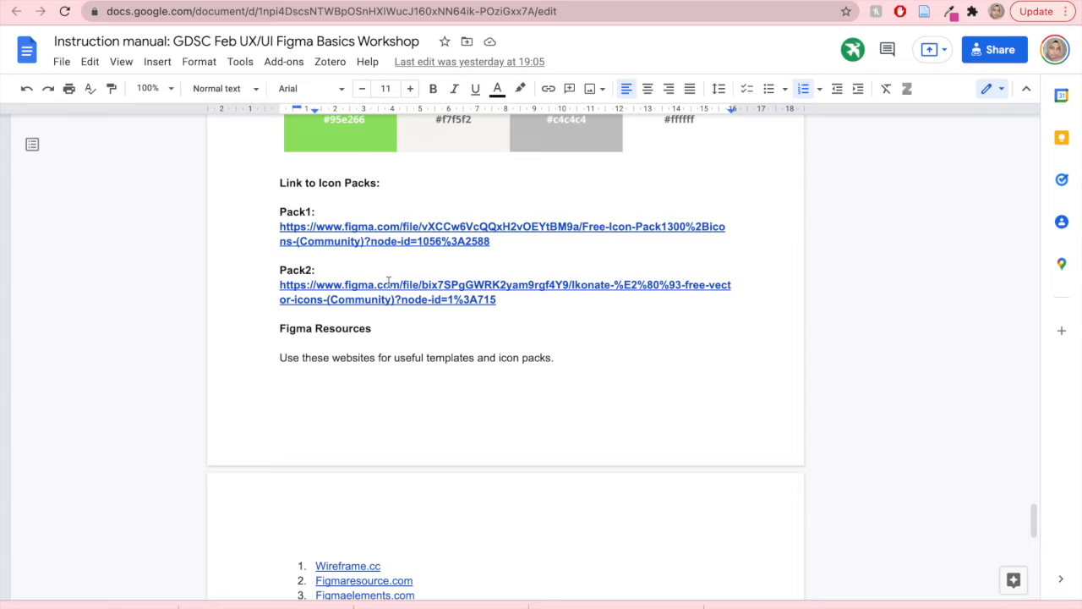
{"action": "triple_click", "coordinate": [481, 241]}
{"action": "right_click", "coordinate": [414, 268]}
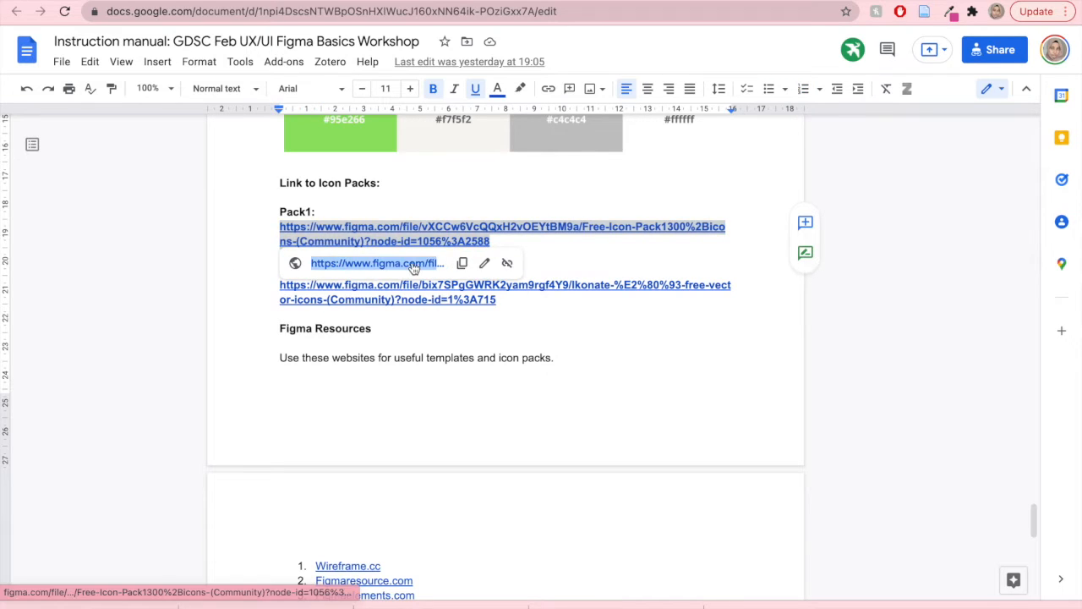
{"action": "left_click", "coordinate": [424, 271]}
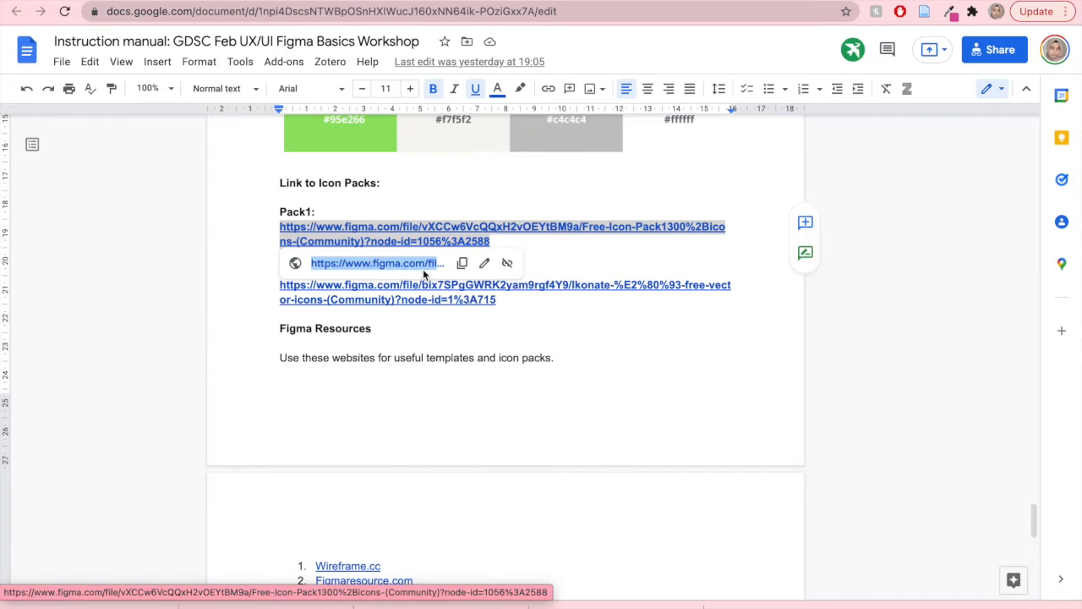
- Open the Pack2 icon pack link in a new browser tab
{"action": "left_click", "coordinate": [505, 333]}
{"action": "left_click_drag", "start_coordinate": [281, 285], "coordinate": [505, 299]}
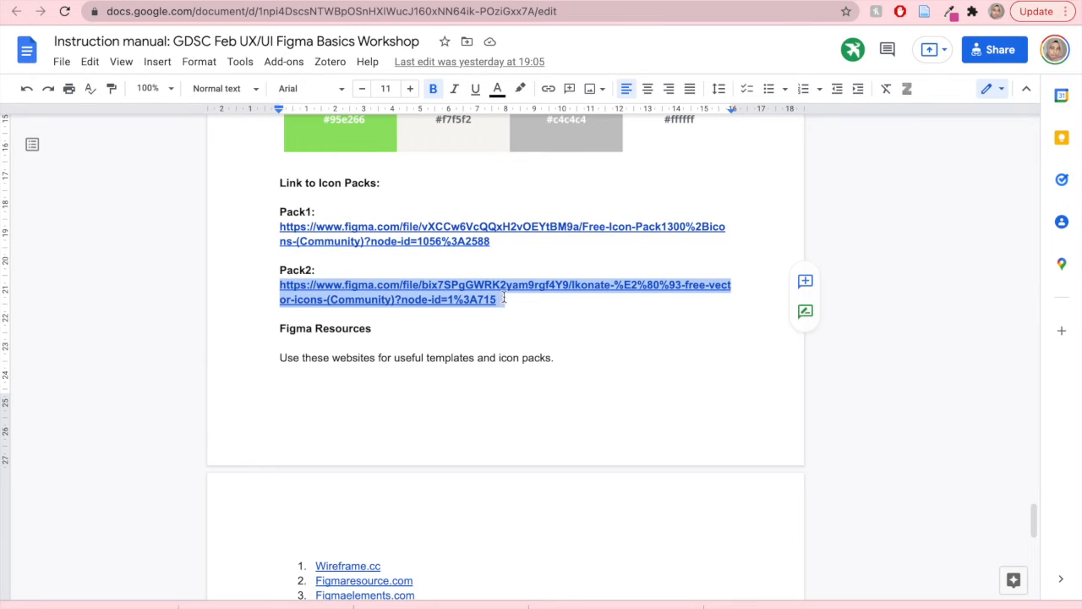
{"action": "right_click", "coordinate": [452, 300]}
{"action": "left_click", "coordinate": [450, 300]}
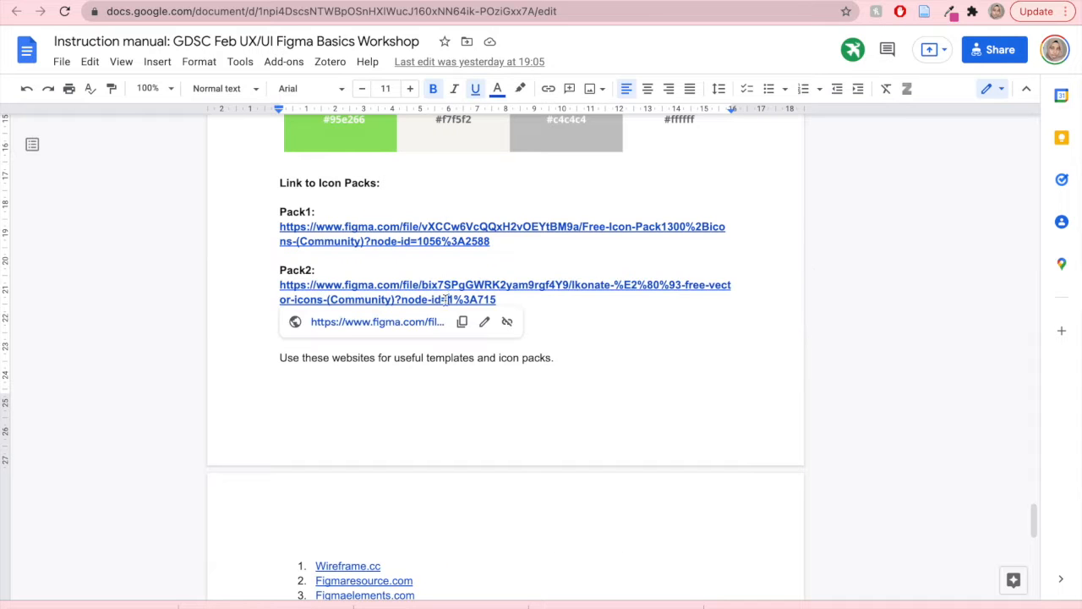
{"action": "right_click", "coordinate": [431, 321]}
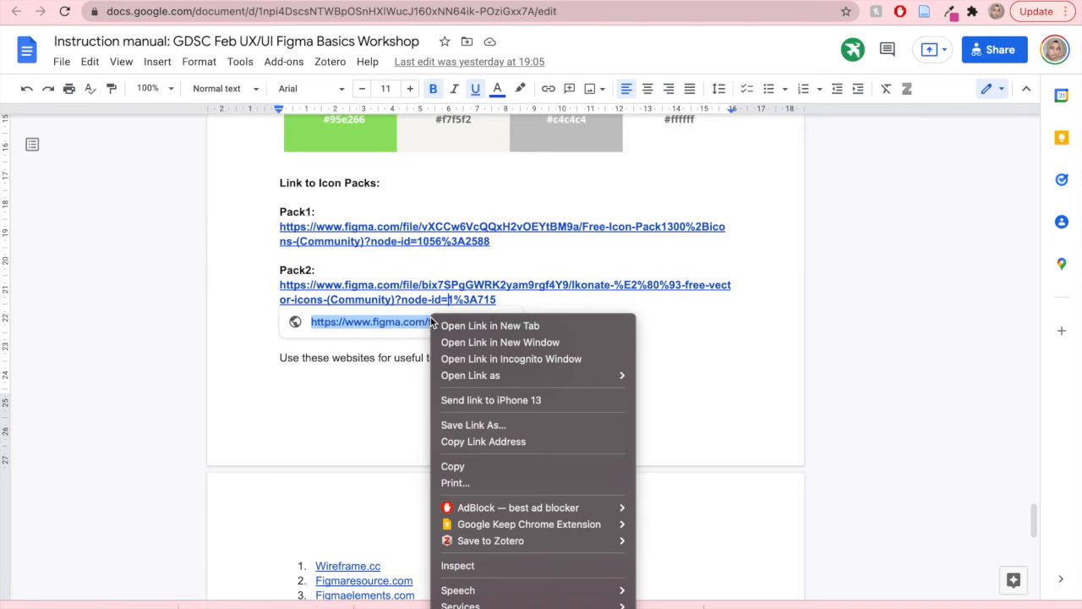
{"action": "left_click", "coordinate": [491, 326]}
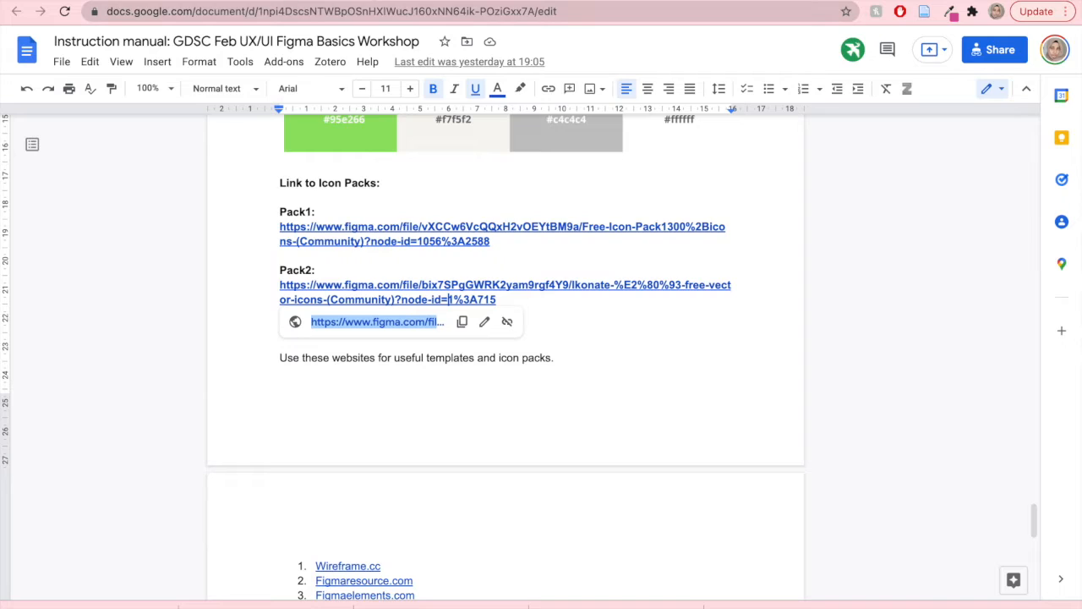
- Return to the Figma file and change the hi-fi 1 frame's fill type to a linear gradient
{"action": "key", "text": "ctrl+Tab"}
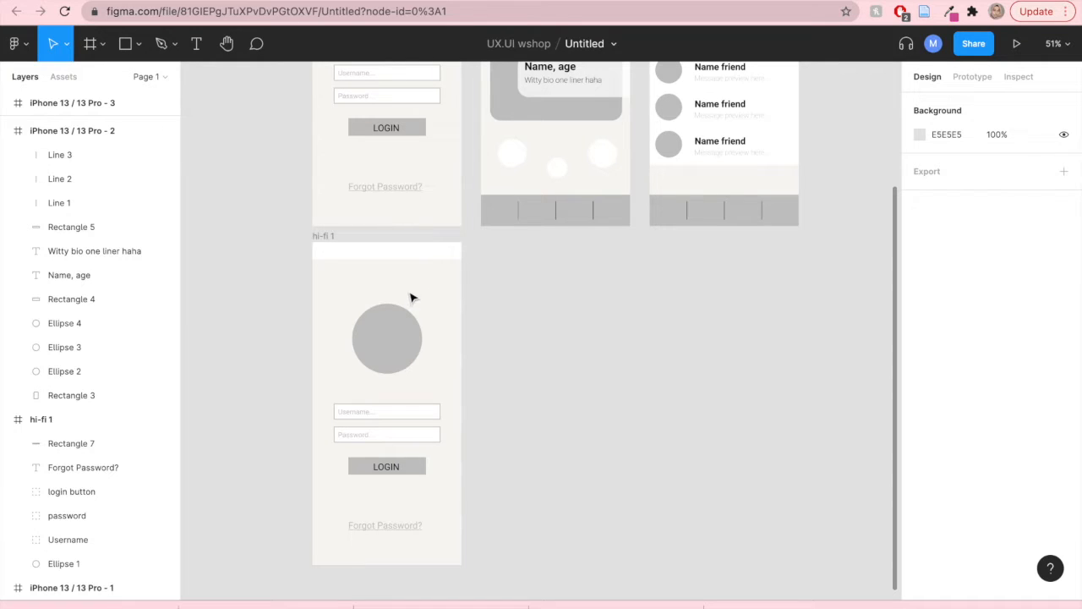
{"action": "scroll", "coordinate": [315, 297], "scroll_direction": "down", "scroll_amount": 3}
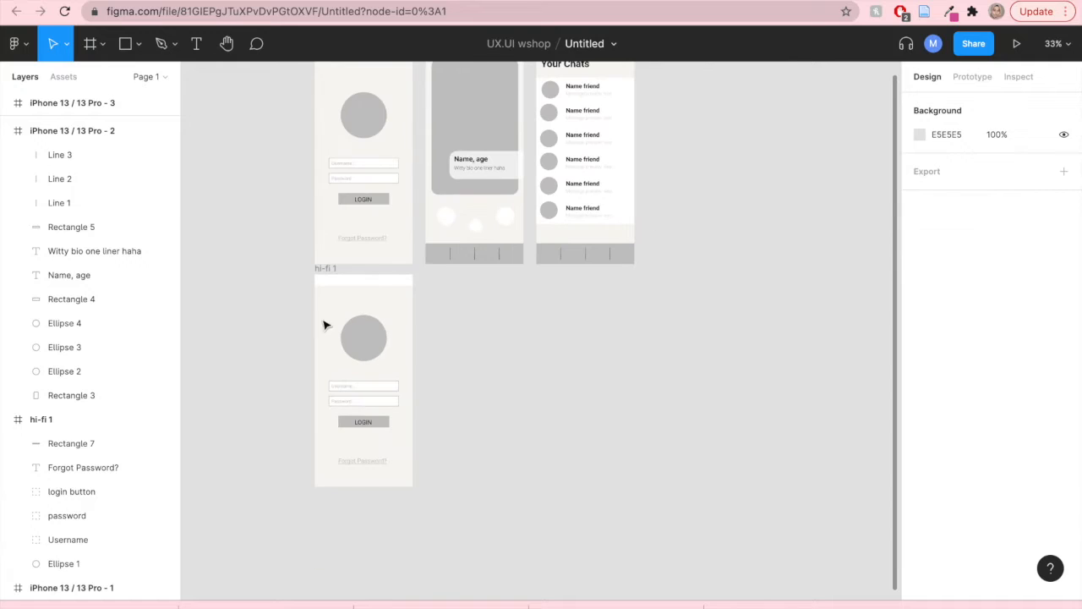
{"action": "scroll", "coordinate": [355, 370], "scroll_direction": "up", "scroll_amount": 5}
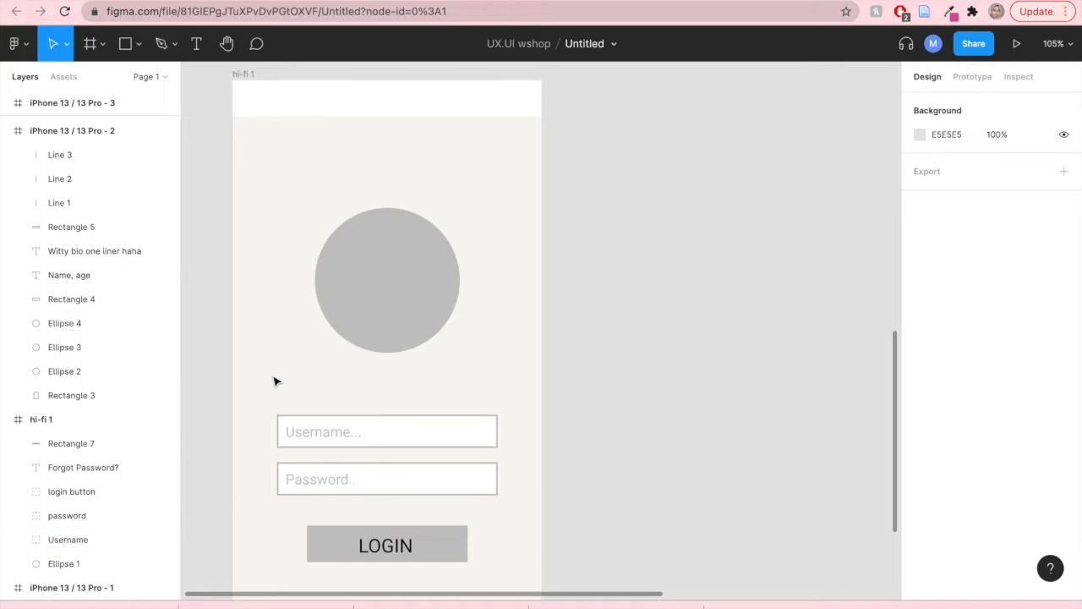
{"action": "scroll", "coordinate": [627, 426], "scroll_direction": "down", "scroll_amount": 2}
{"action": "scroll", "coordinate": [627, 427], "scroll_direction": "left", "scroll_amount": 2}
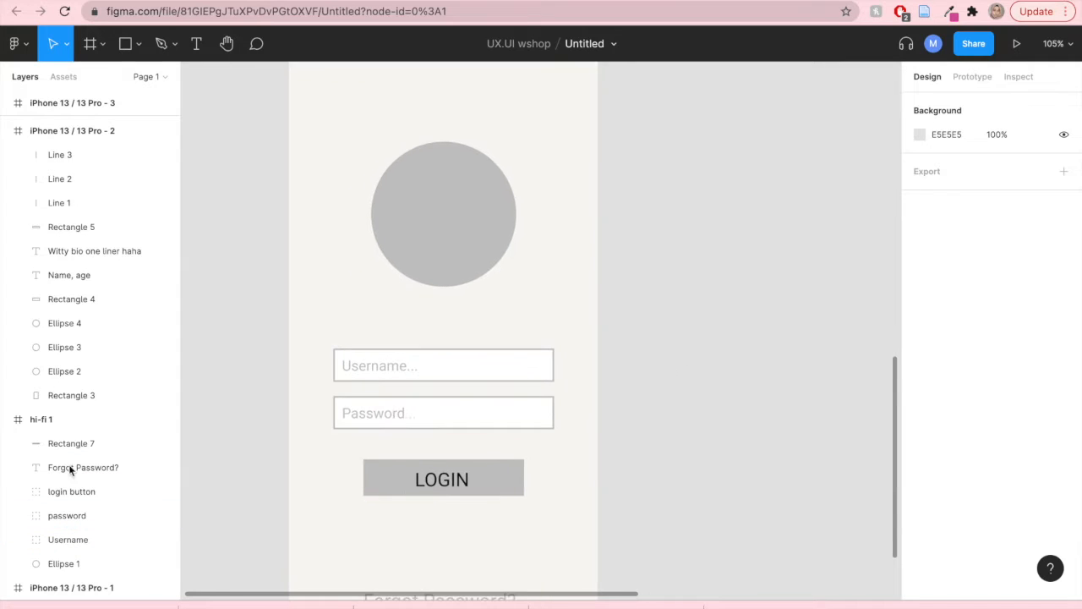
{"action": "left_click", "coordinate": [58, 418]}
{"action": "left_click", "coordinate": [921, 432]}
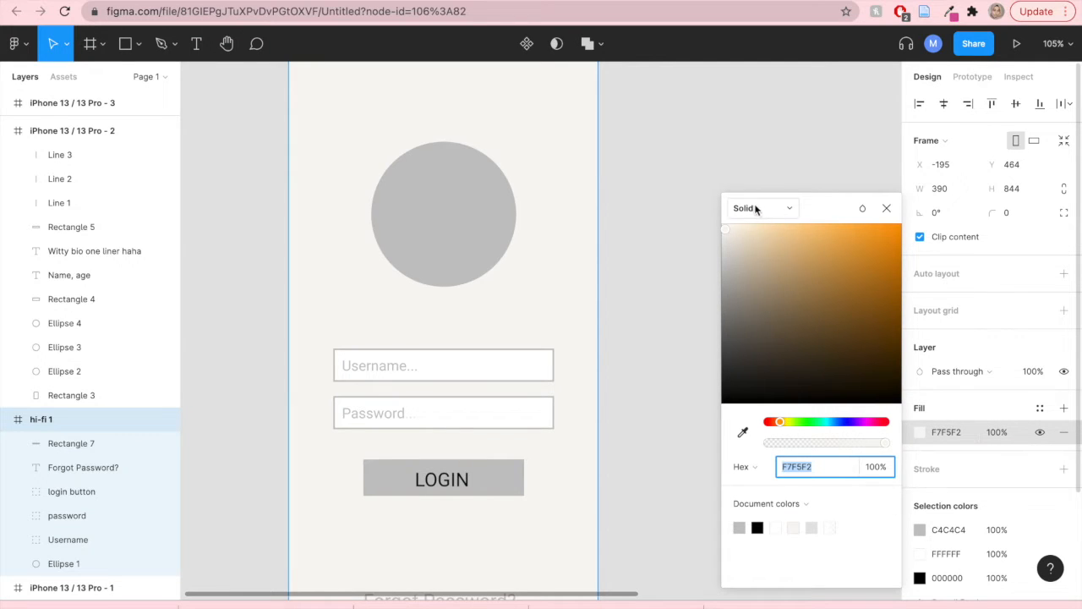
{"action": "left_click", "coordinate": [788, 210]}
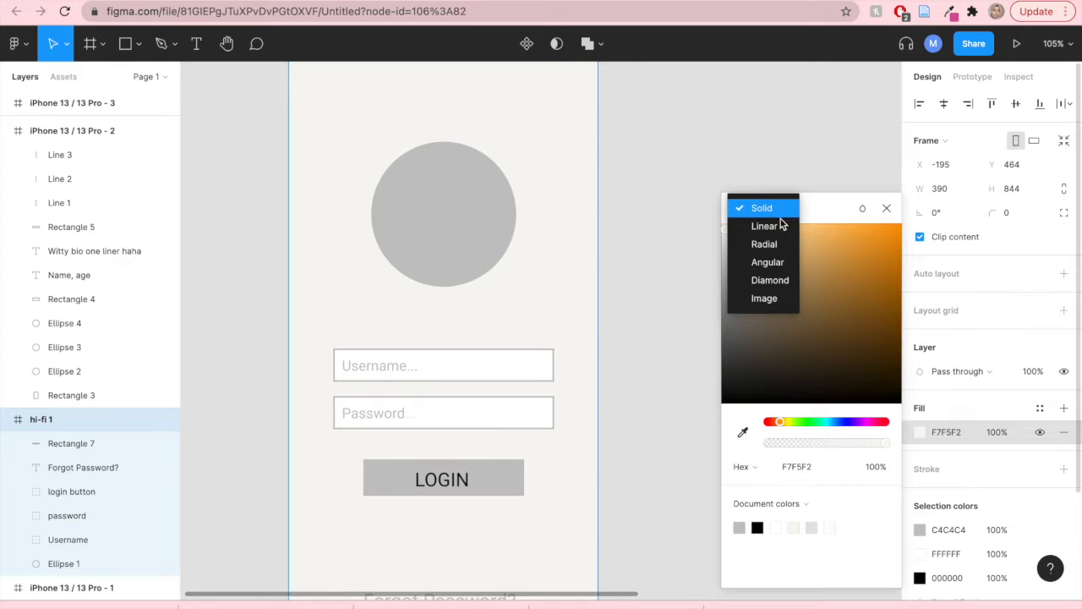
{"action": "left_click", "coordinate": [779, 225]}
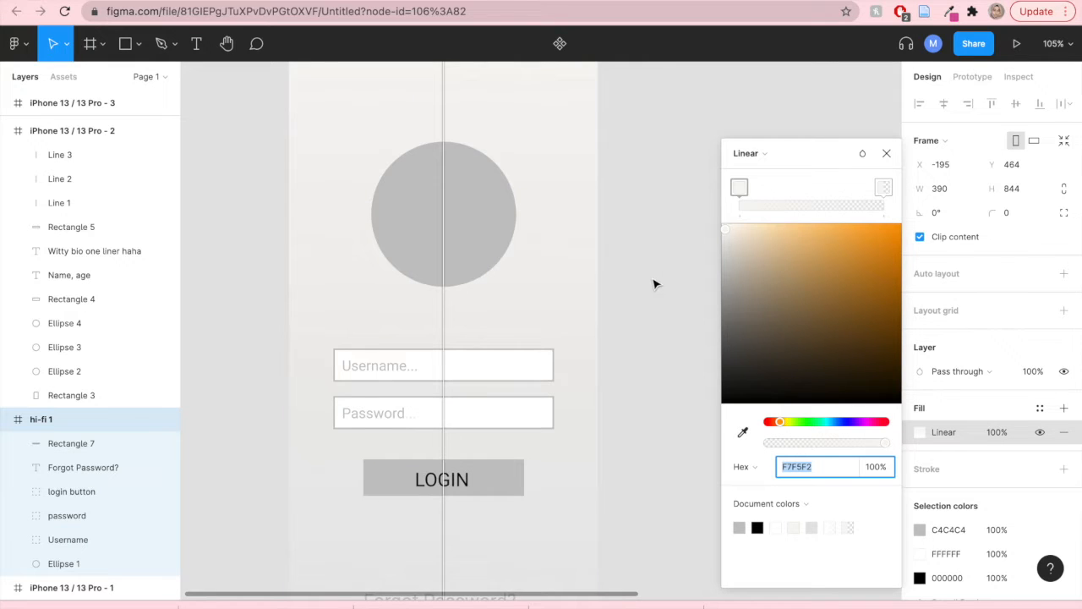
- Pick the frame's F7F5F2 background colour with the eyedropper for the gradient's end stop at full opacity
{"action": "scroll", "coordinate": [653, 286], "scroll_direction": "down", "scroll_amount": 5}
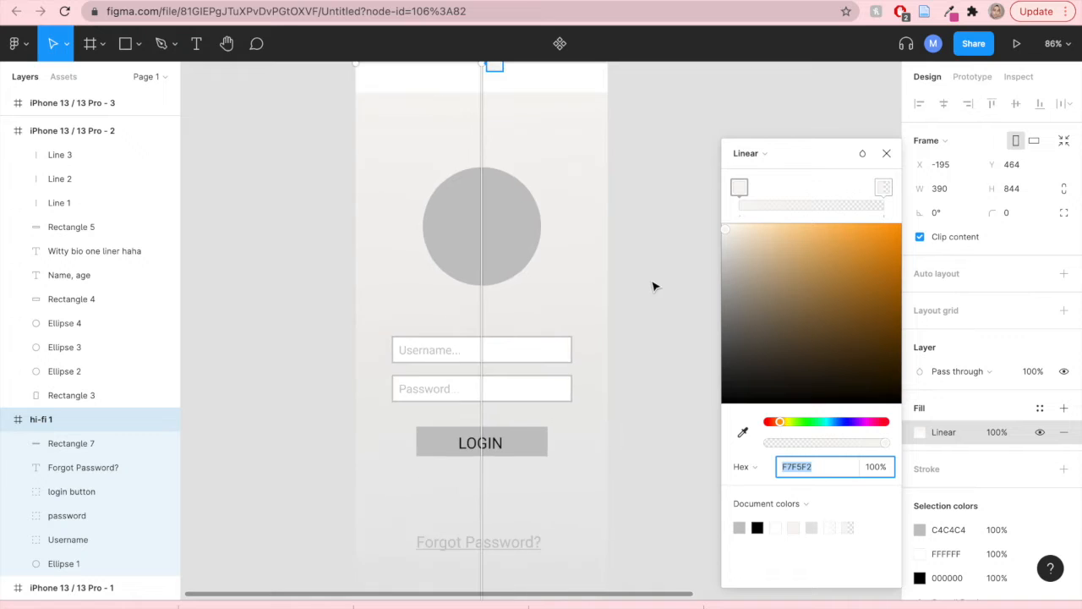
{"action": "left_click_drag", "start_coordinate": [653, 287], "coordinate": [606, 285]}
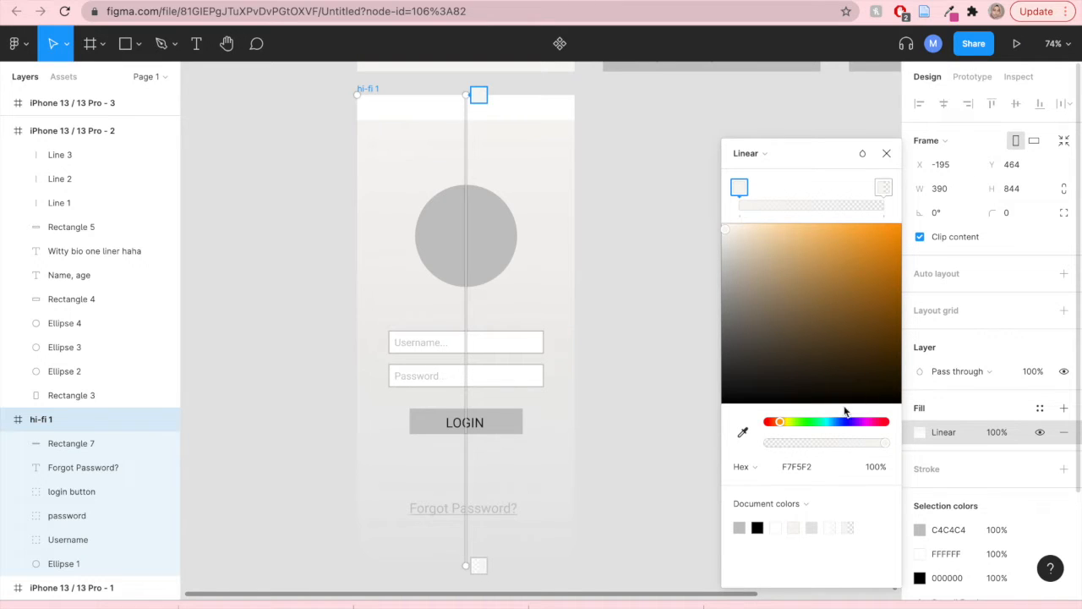
{"action": "left_click", "coordinate": [883, 187]}
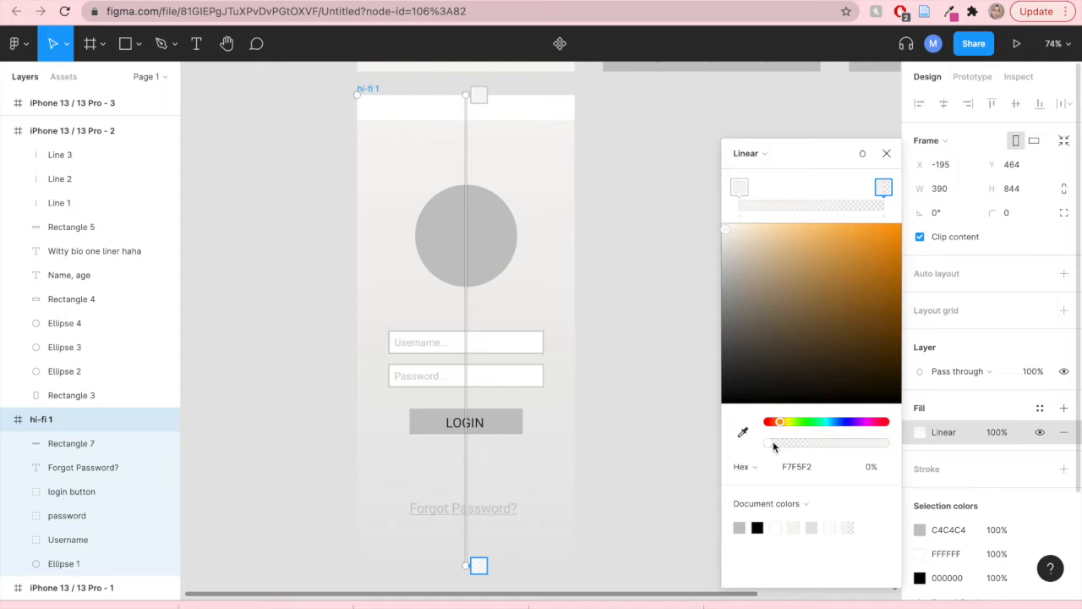
{"action": "left_click", "coordinate": [743, 432]}
{"action": "left_click", "coordinate": [534, 174]}
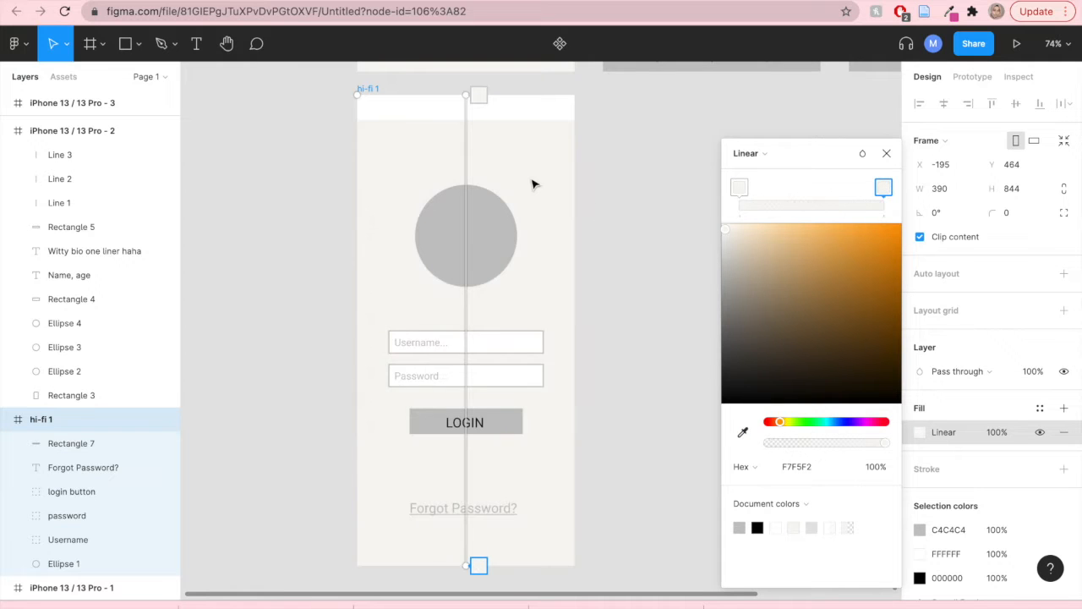
- Select the gradient's start stop and open the LunchTime App Branding slide in the workshop presentation to check the colours
{"action": "left_click", "coordinate": [738, 189]}
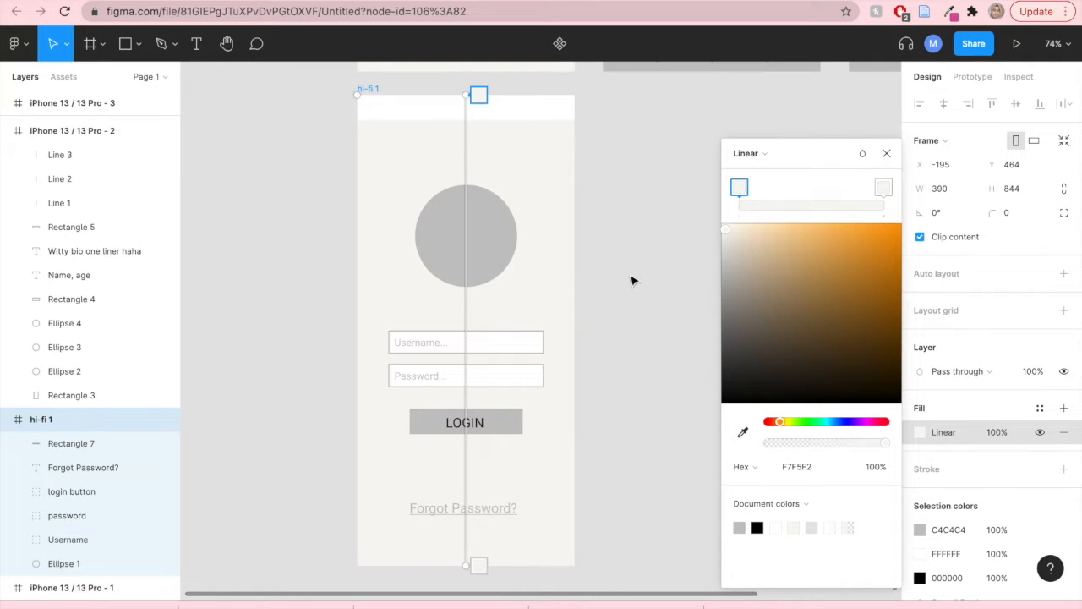
{"action": "scroll", "coordinate": [631, 280], "scroll_direction": "down", "scroll_amount": 3}
{"action": "scroll", "coordinate": [632, 279], "scroll_direction": "down", "scroll_amount": 1}
{"action": "left_click_drag", "start_coordinate": [658, 259], "coordinate": [624, 507]}
{"action": "scroll", "coordinate": [566, 279], "scroll_direction": "down", "scroll_amount": 5}
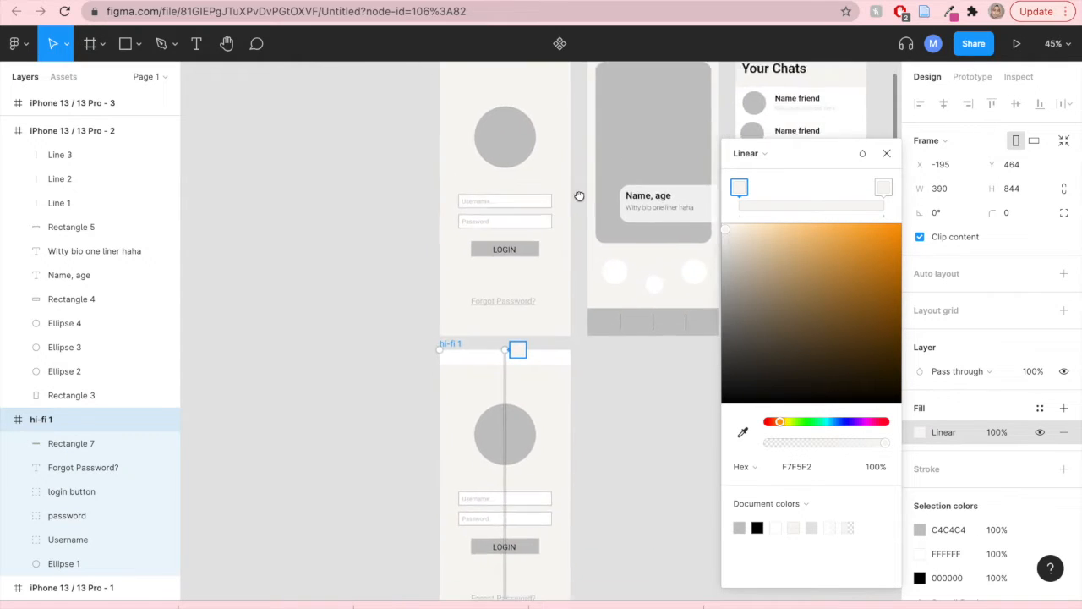
{"action": "scroll", "coordinate": [510, 189], "scroll_direction": "up", "scroll_amount": 5}
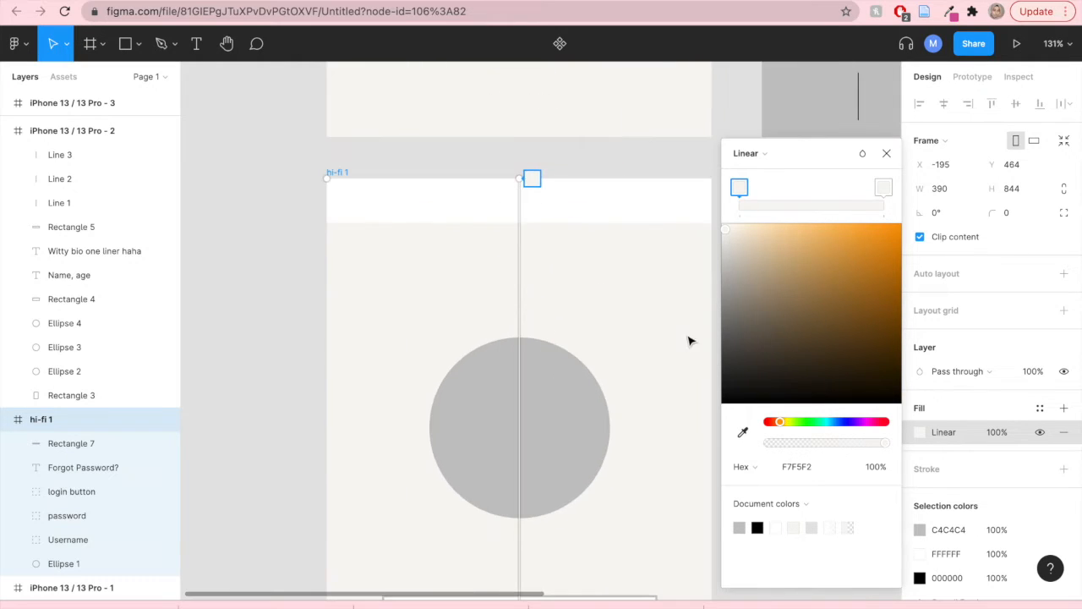
{"action": "scroll", "coordinate": [585, 343], "scroll_direction": "down", "scroll_amount": 3}
{"action": "left_click_drag", "start_coordinate": [672, 351], "coordinate": [601, 208]}
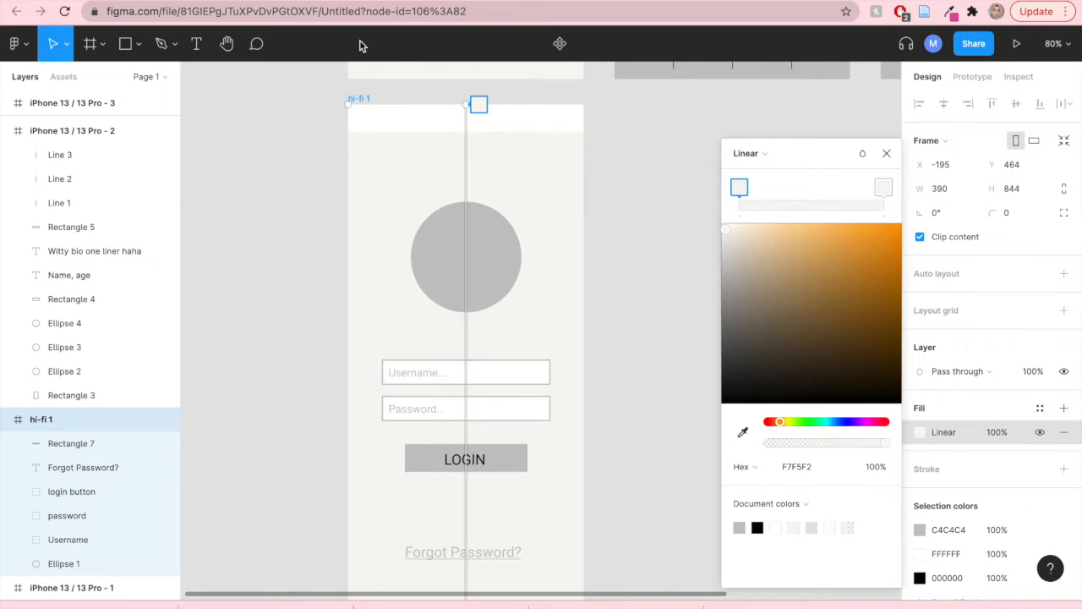
{"action": "key", "text": "ctrl+Tab"}
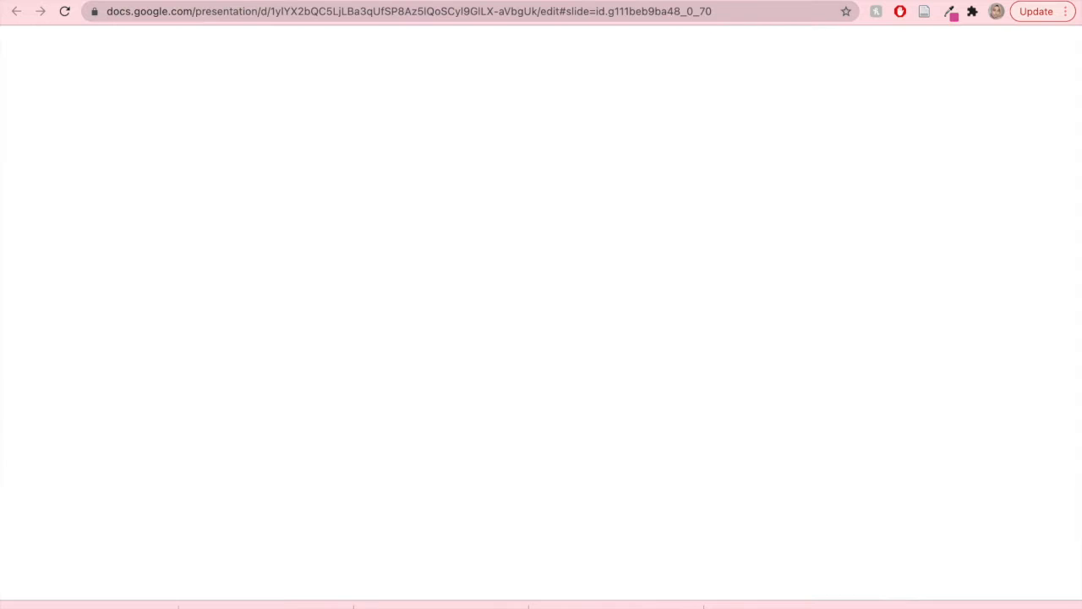
{"action": "scroll", "coordinate": [77, 434], "scroll_direction": "down", "scroll_amount": 8}
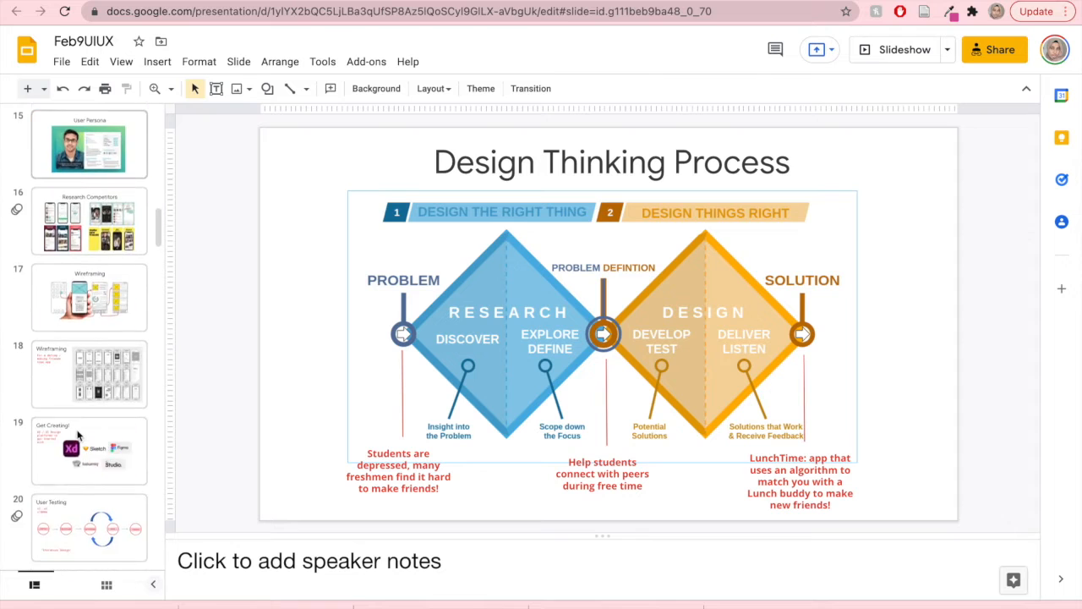
{"action": "scroll", "coordinate": [77, 433], "scroll_direction": "down", "scroll_amount": 5}
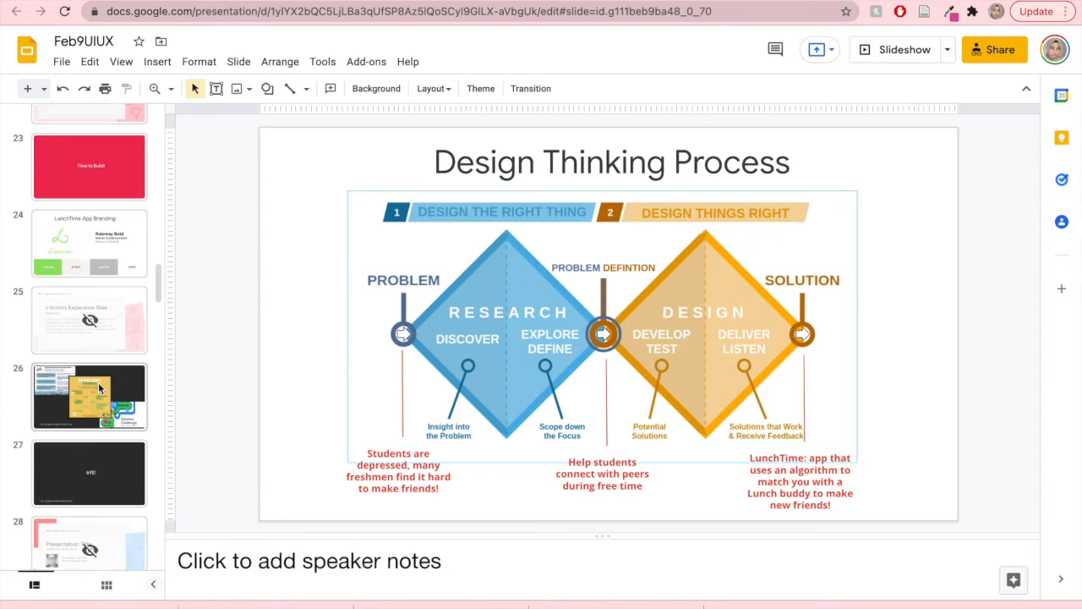
{"action": "left_click", "coordinate": [82, 240]}
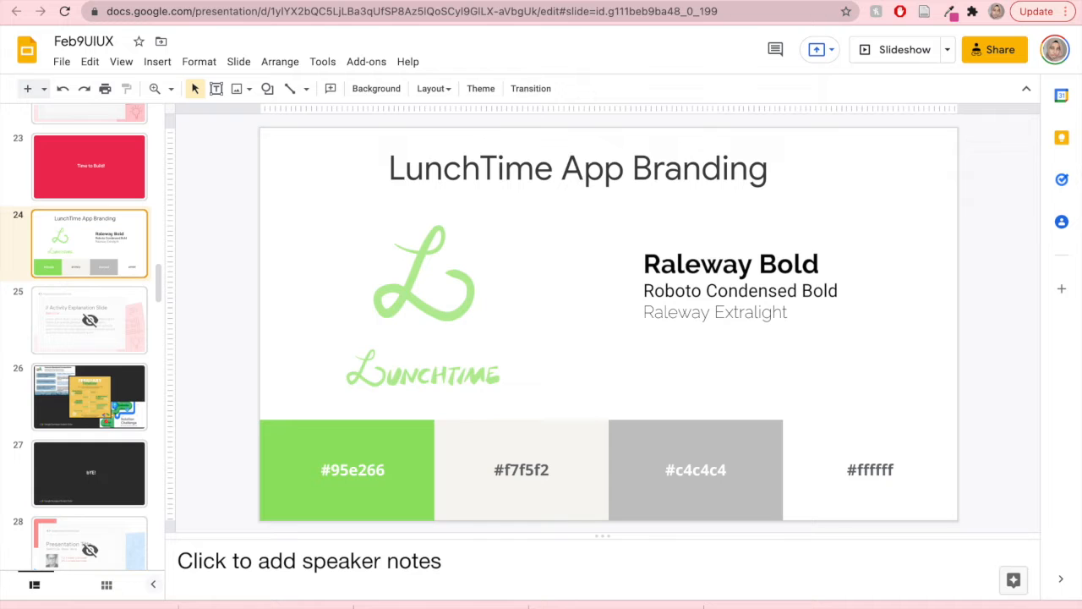
- Back in Figma, set the gradient's start stop colour to the brand green 95e266
{"action": "key", "text": "ctrl+Tab"}
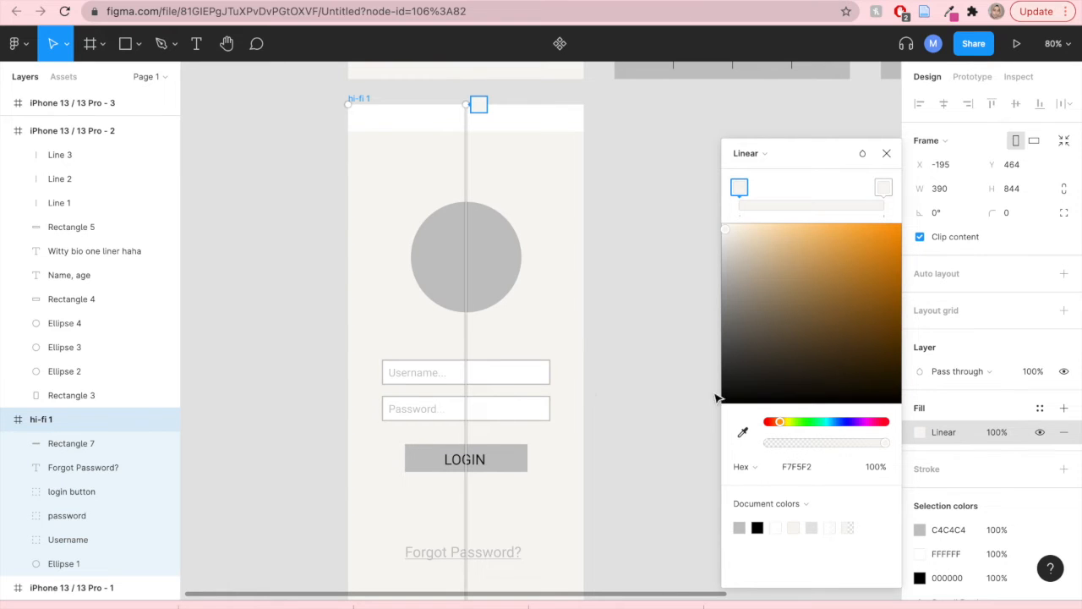
{"action": "left_click", "coordinate": [797, 470]}
{"action": "key", "text": "BackSpace"}
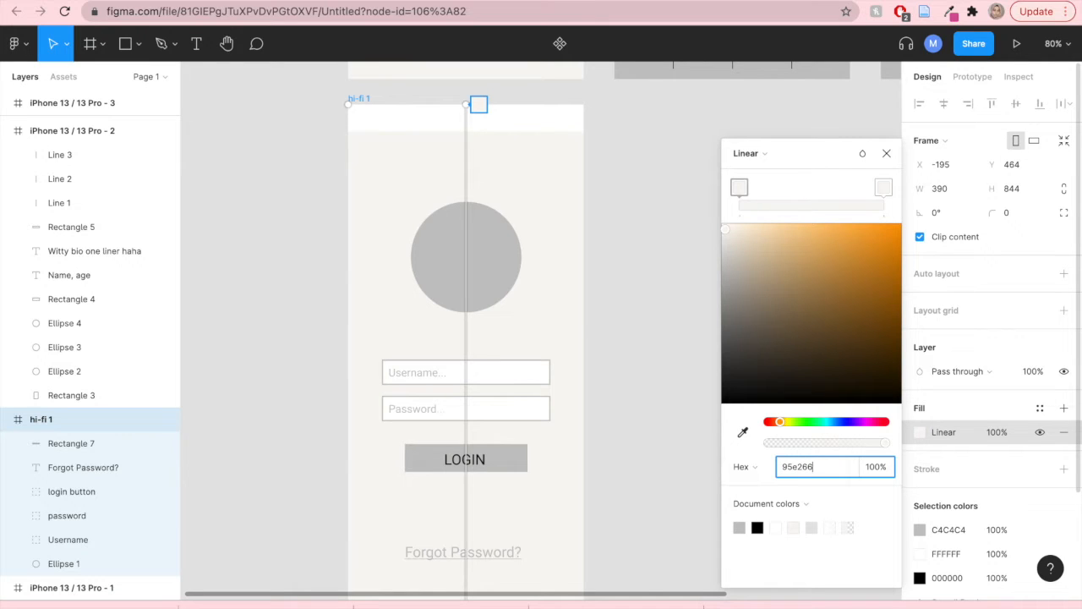
{"action": "key", "text": "Return"}
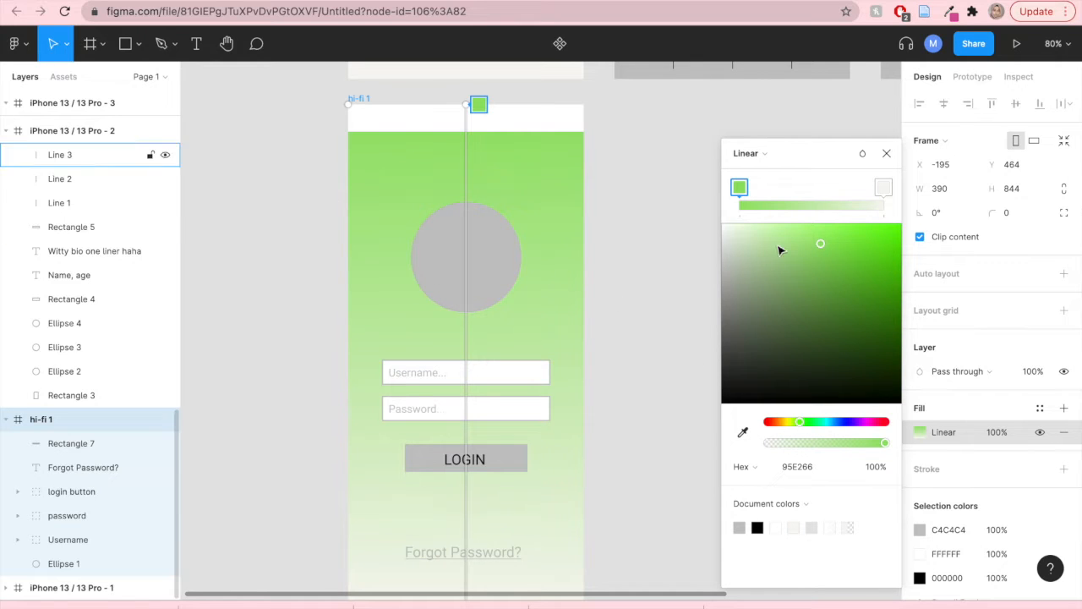
- Move the gradient's end stop up near the top so the green fades out above the circle, then close the picker
{"action": "left_click_drag", "start_coordinate": [884, 188], "coordinate": [778, 193]}
{"action": "left_click_drag", "start_coordinate": [776, 193], "coordinate": [774, 193]}
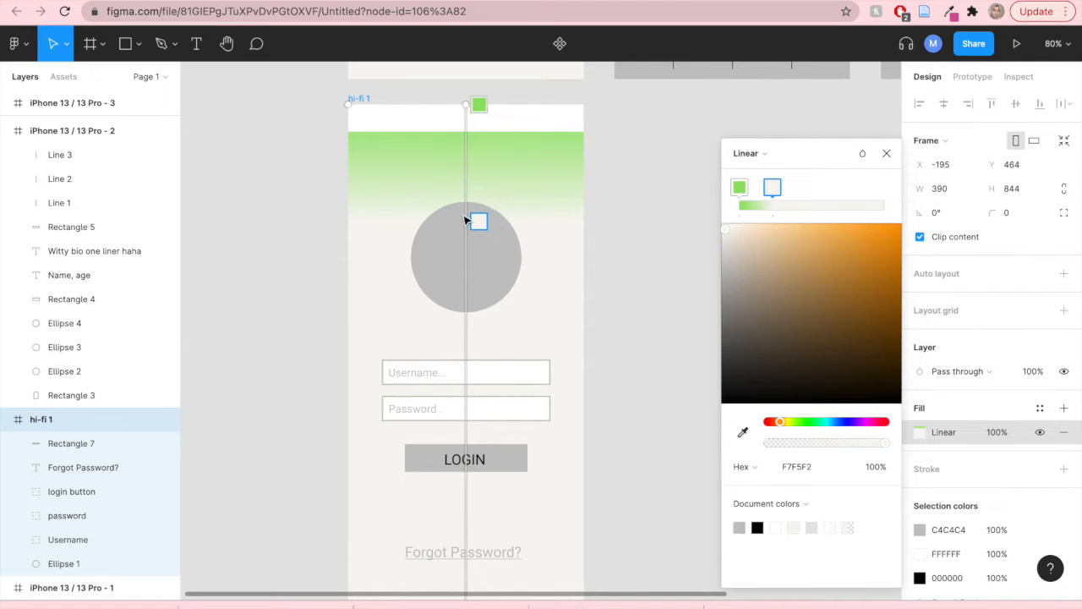
{"action": "left_click", "coordinate": [886, 154]}
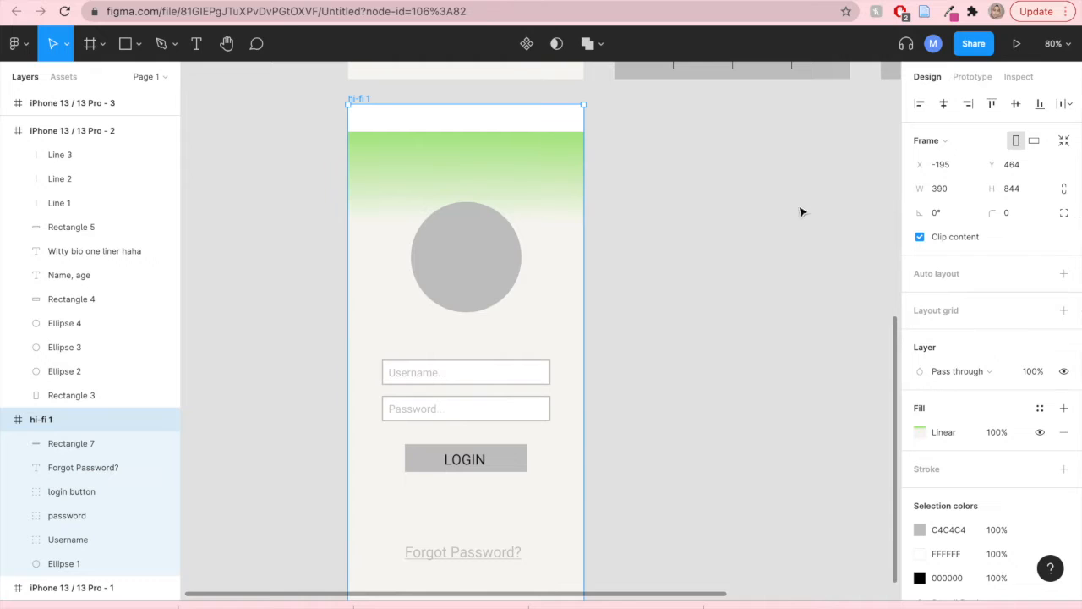
- Delete the grey circle placeholder from the hi-fi 1 frame
{"action": "left_click", "coordinate": [488, 264]}
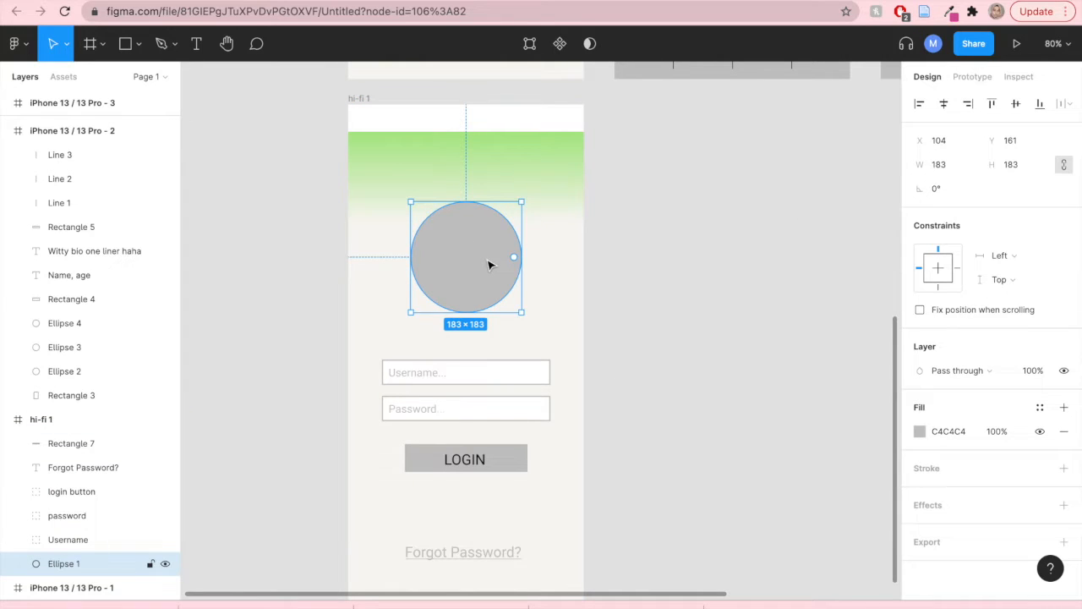
{"action": "key", "text": "Delete"}
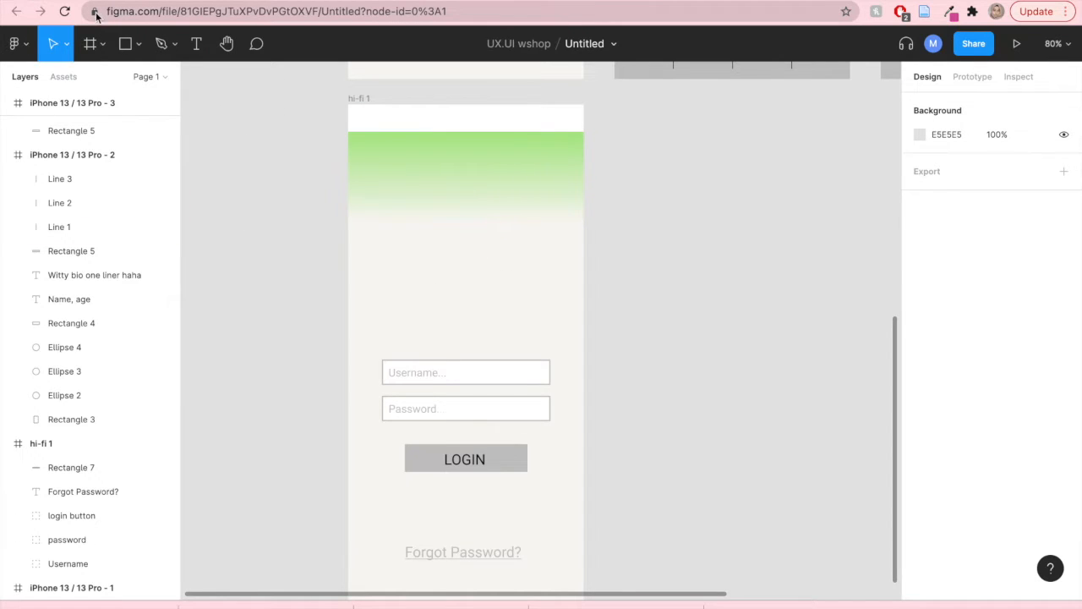
- Place the image lunchtime-logo.png from the UX/UI folder into the hi-fi 1 frame
{"action": "left_click", "coordinate": [26, 49]}
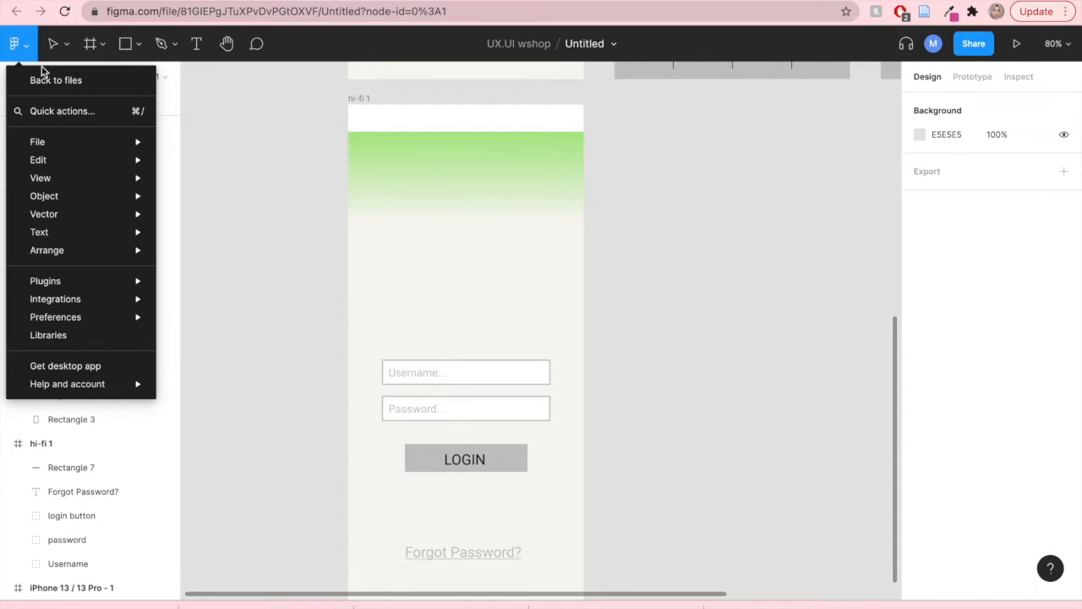
{"action": "mouse_move", "coordinate": [62, 155]}
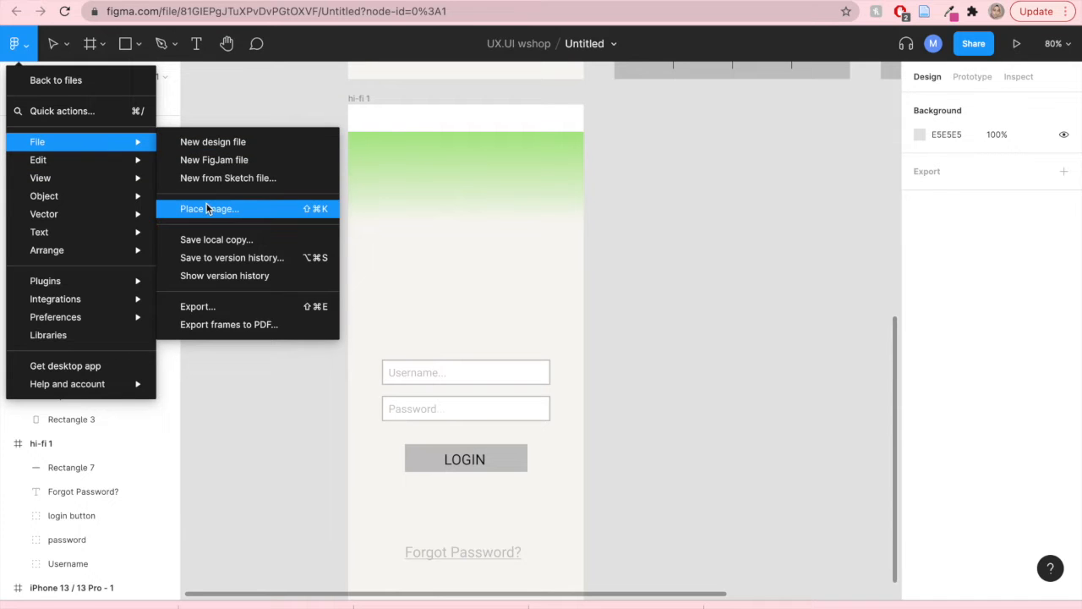
{"action": "left_click", "coordinate": [206, 206]}
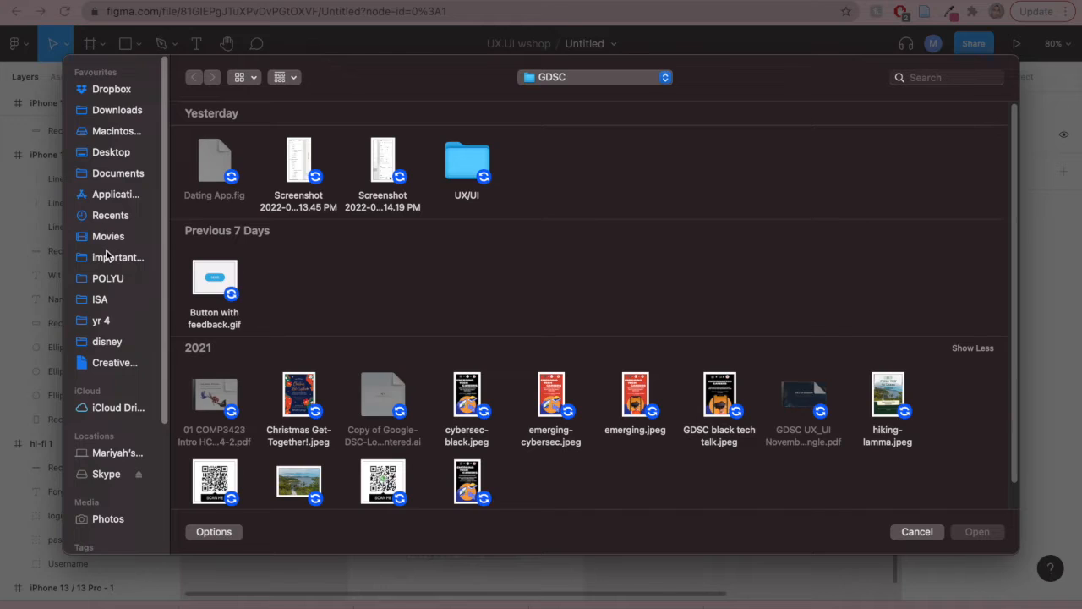
{"action": "left_click", "coordinate": [110, 321]}
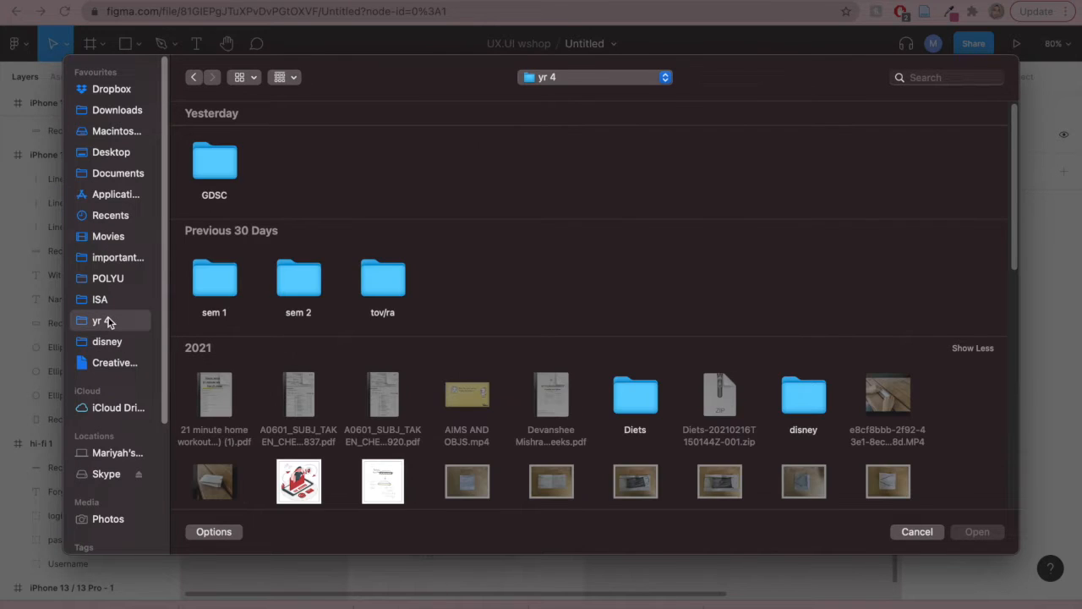
{"action": "double_click", "coordinate": [202, 181]}
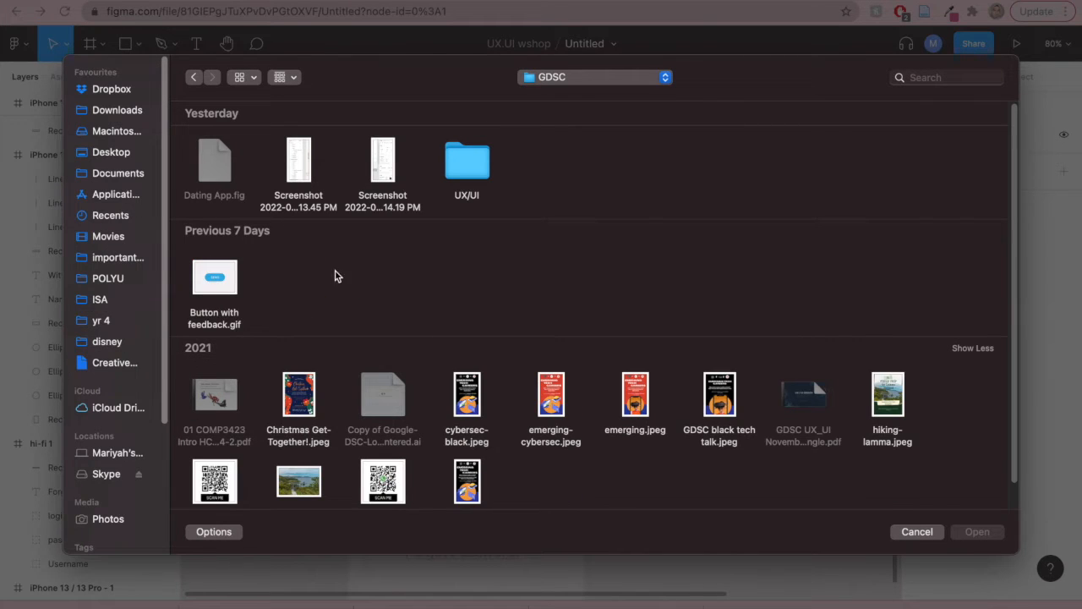
{"action": "double_click", "coordinate": [477, 163]}
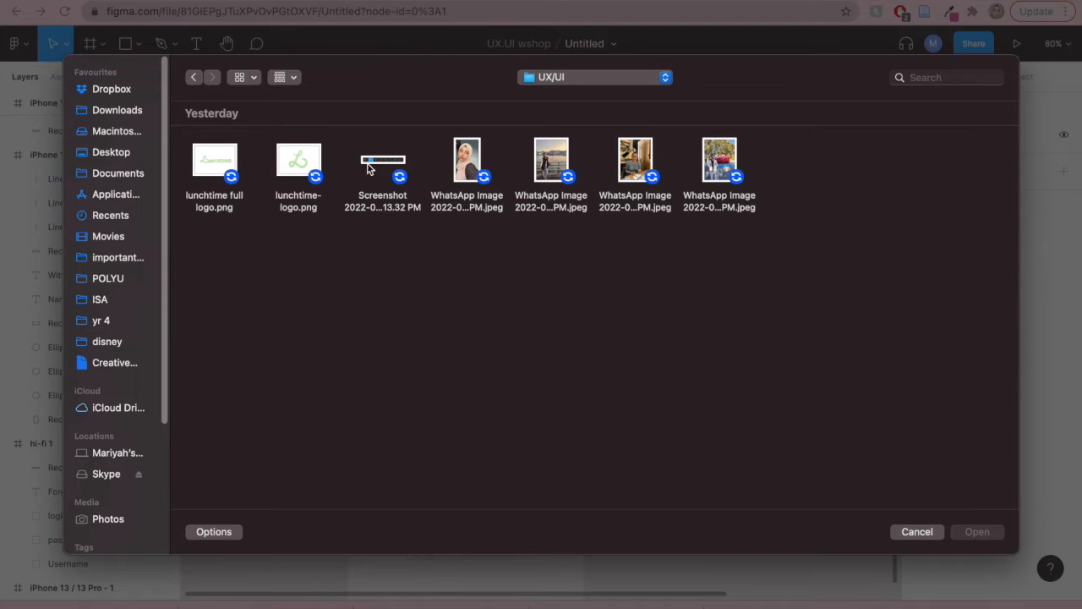
{"action": "left_click", "coordinate": [296, 158]}
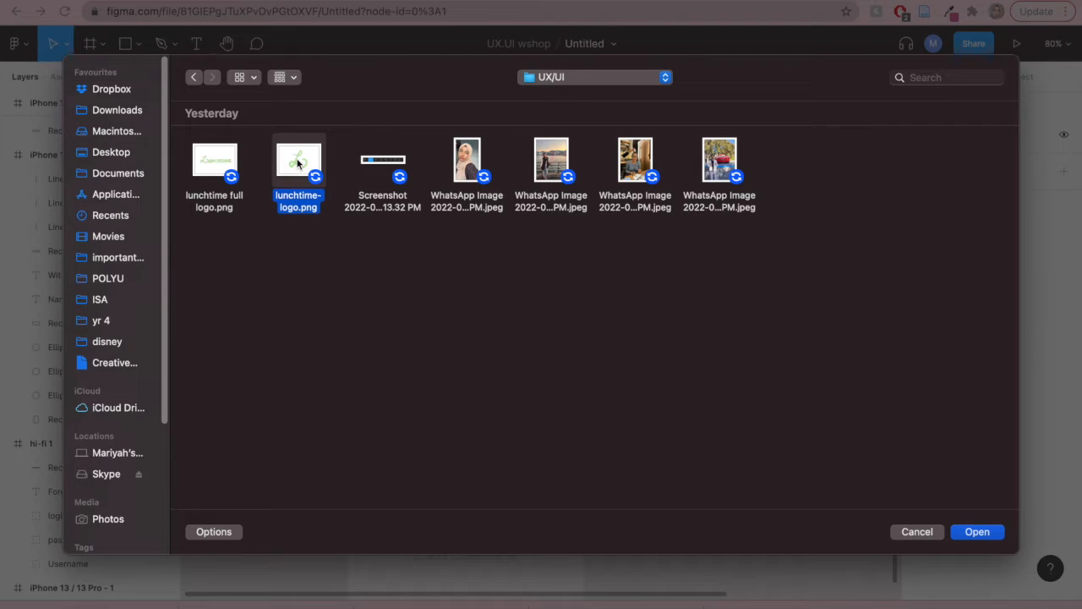
{"action": "double_click", "coordinate": [298, 163]}
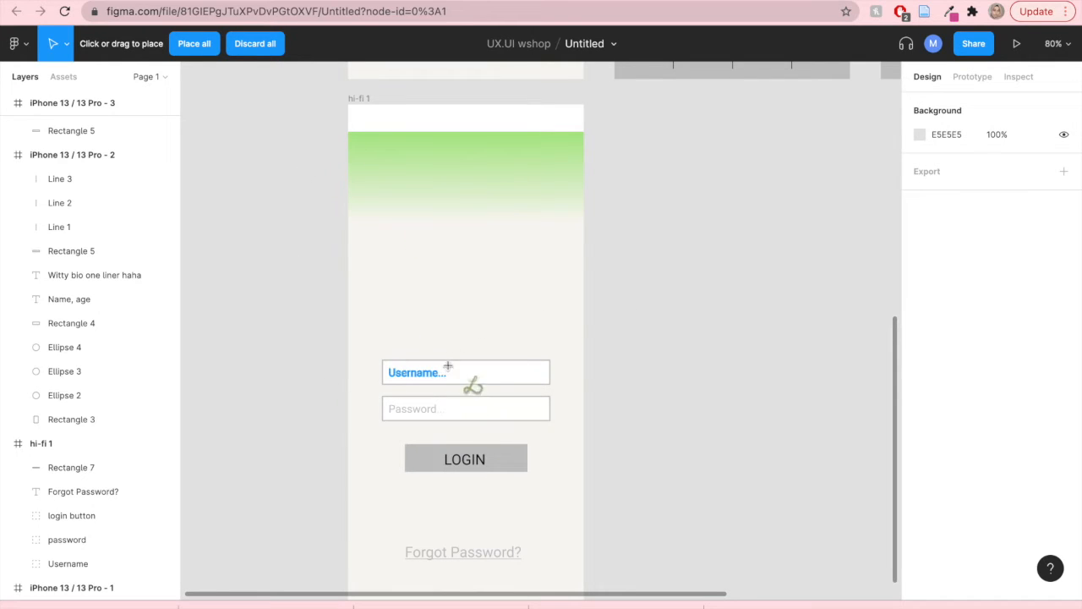
{"action": "left_click", "coordinate": [410, 200]}
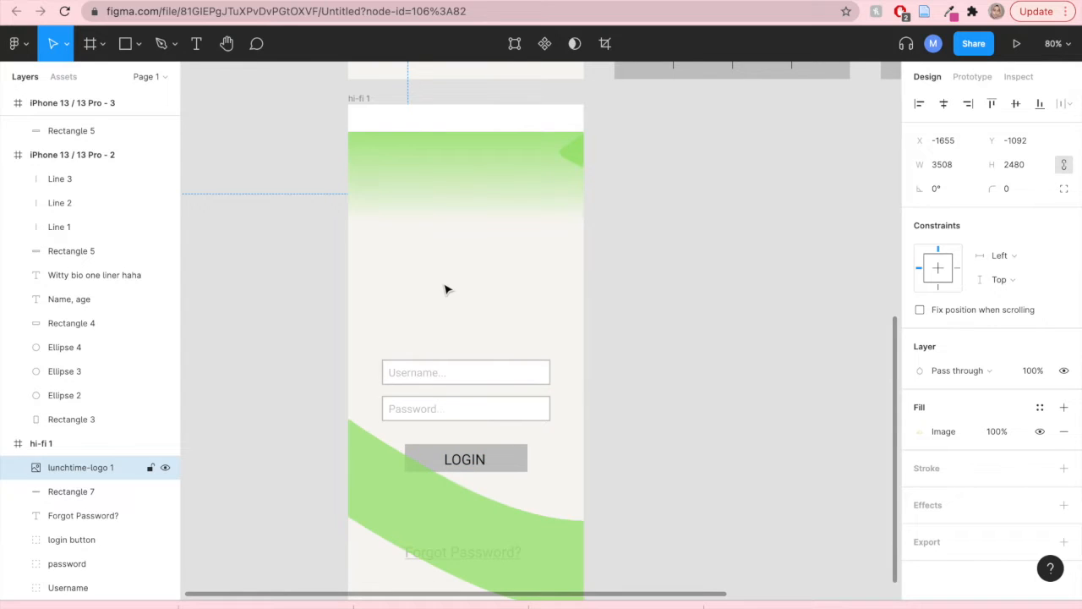
- Move the logo image into the hi-fi 1 frame where the circle placeholder was, above the username field
{"action": "scroll", "coordinate": [445, 287], "scroll_direction": "down", "scroll_amount": 10}
{"action": "left_click_drag", "start_coordinate": [674, 431], "coordinate": [449, 280]}
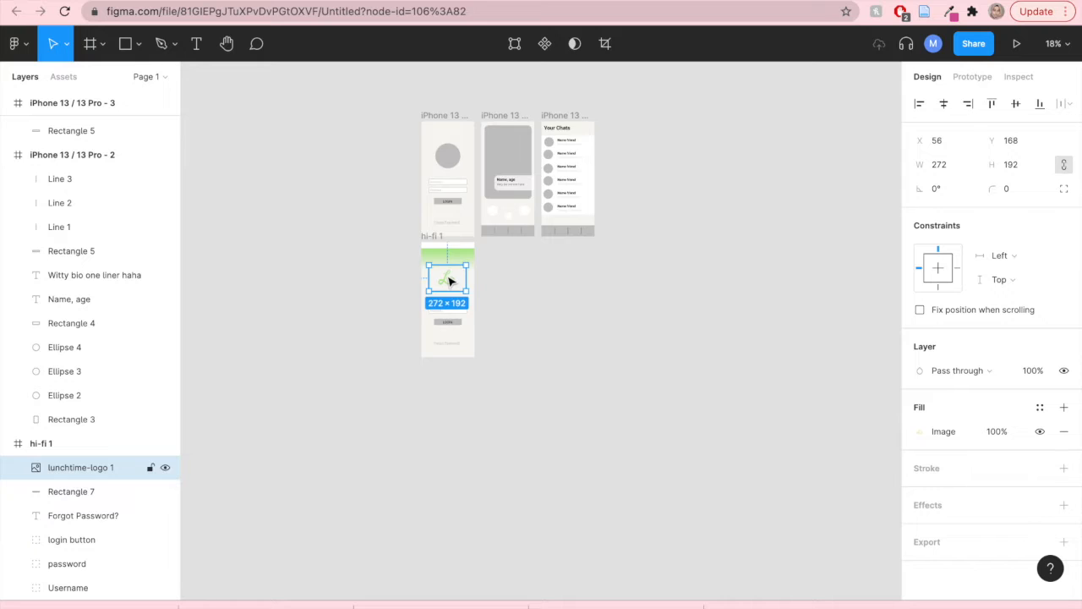
{"action": "scroll", "coordinate": [449, 280], "scroll_direction": "up", "scroll_amount": 10}
{"action": "scroll", "coordinate": [449, 280], "scroll_direction": "down", "scroll_amount": 5}
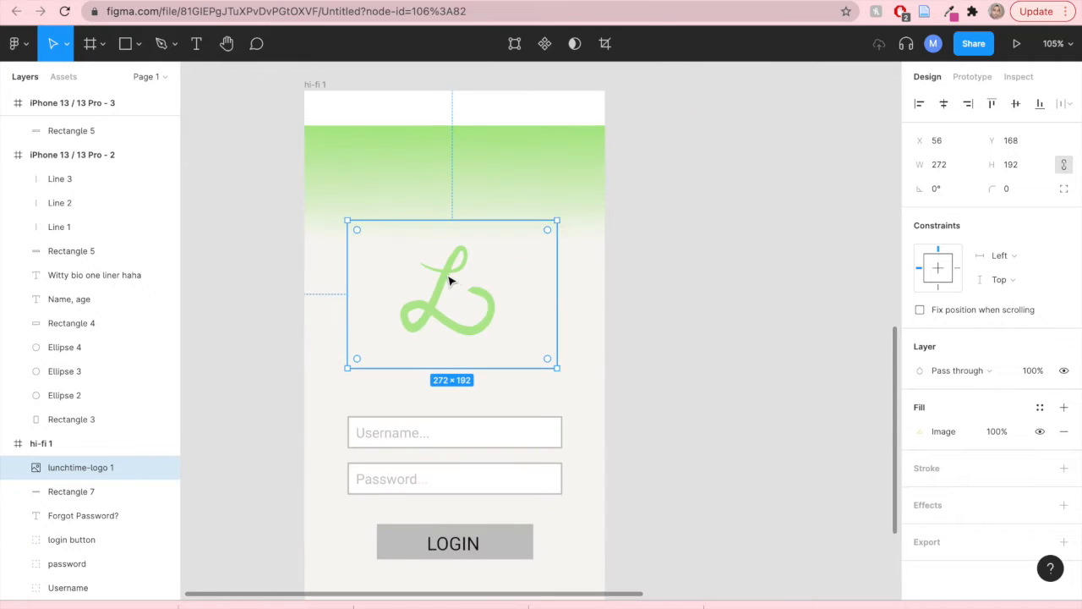
{"action": "left_click", "coordinate": [650, 313]}
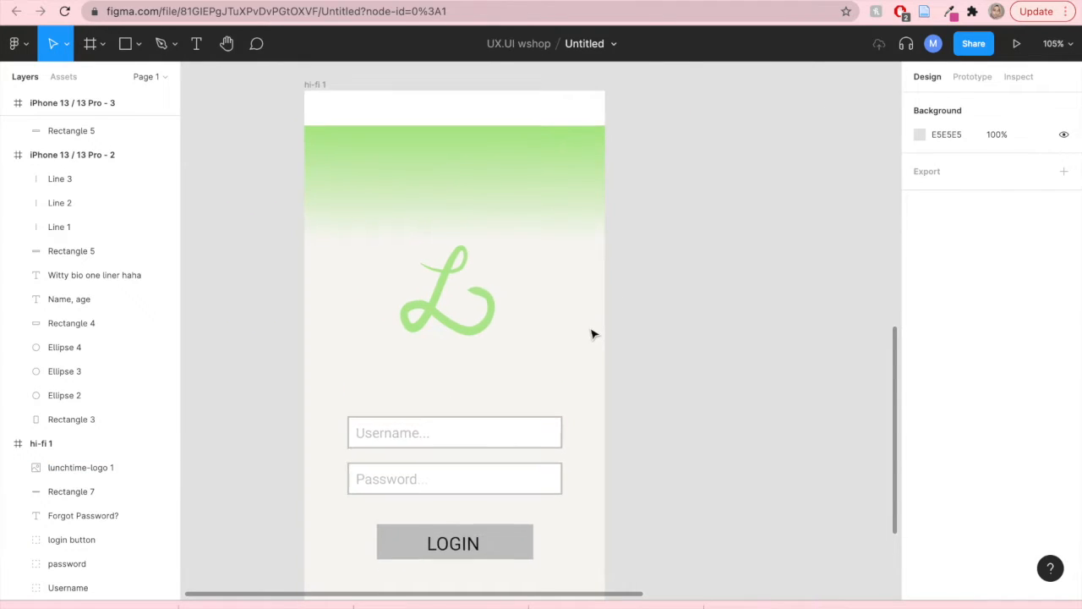
- Crop the logo image to about 145 × 131 so it frames just the L mark
{"action": "scroll", "coordinate": [592, 333], "scroll_direction": "up", "scroll_amount": 5}
{"action": "scroll", "coordinate": [592, 333], "scroll_direction": "down", "scroll_amount": 3}
{"action": "scroll", "coordinate": [592, 333], "scroll_direction": "down", "scroll_amount": 5}
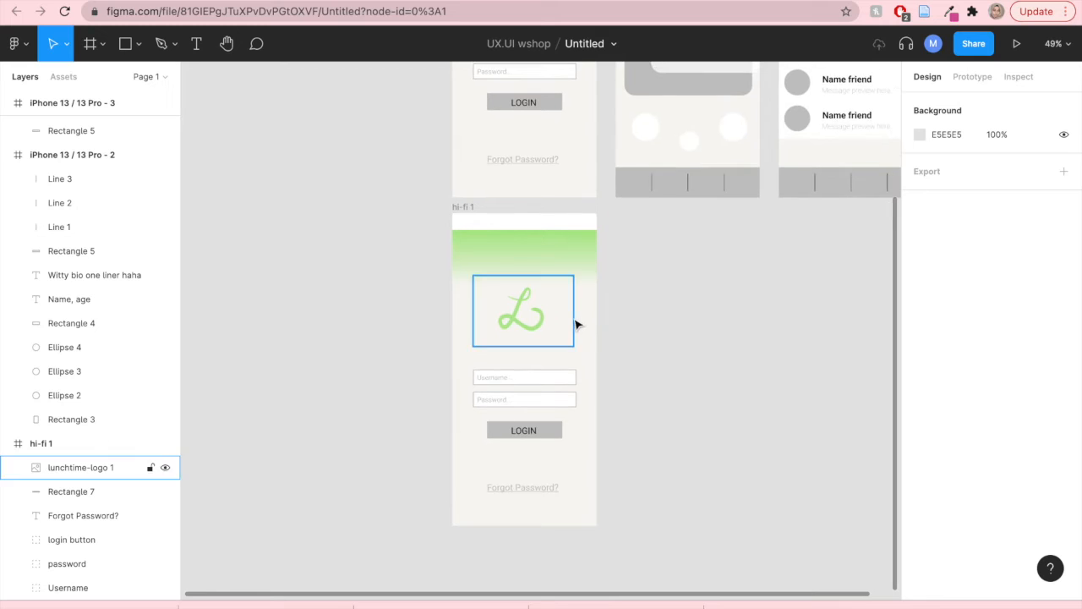
{"action": "scroll", "coordinate": [575, 322], "scroll_direction": "up", "scroll_amount": 6}
{"action": "scroll", "coordinate": [569, 322], "scroll_direction": "down", "scroll_amount": 6}
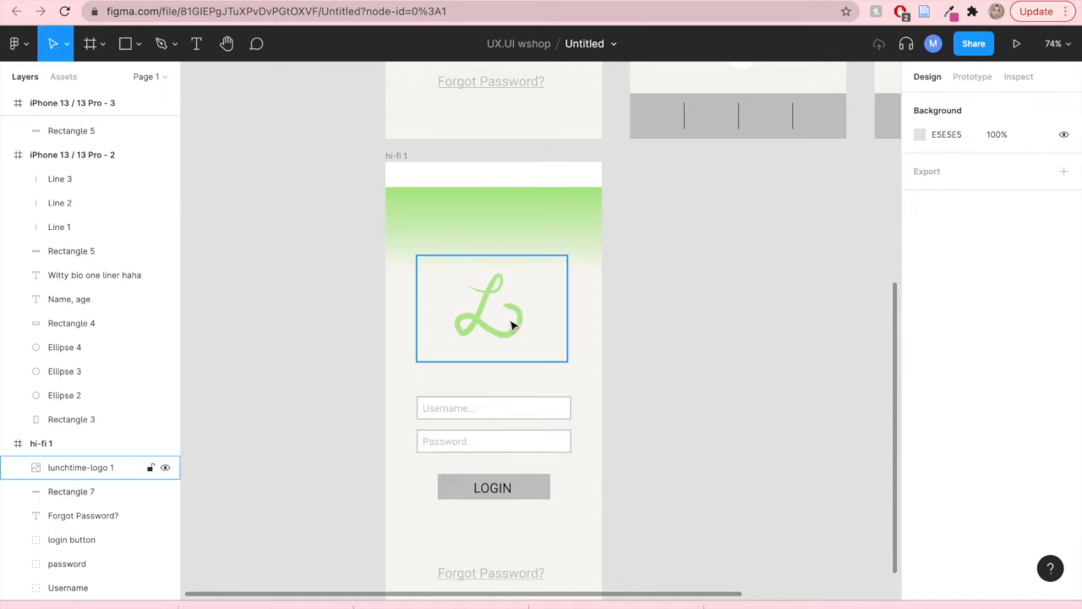
{"action": "left_click", "coordinate": [546, 356]}
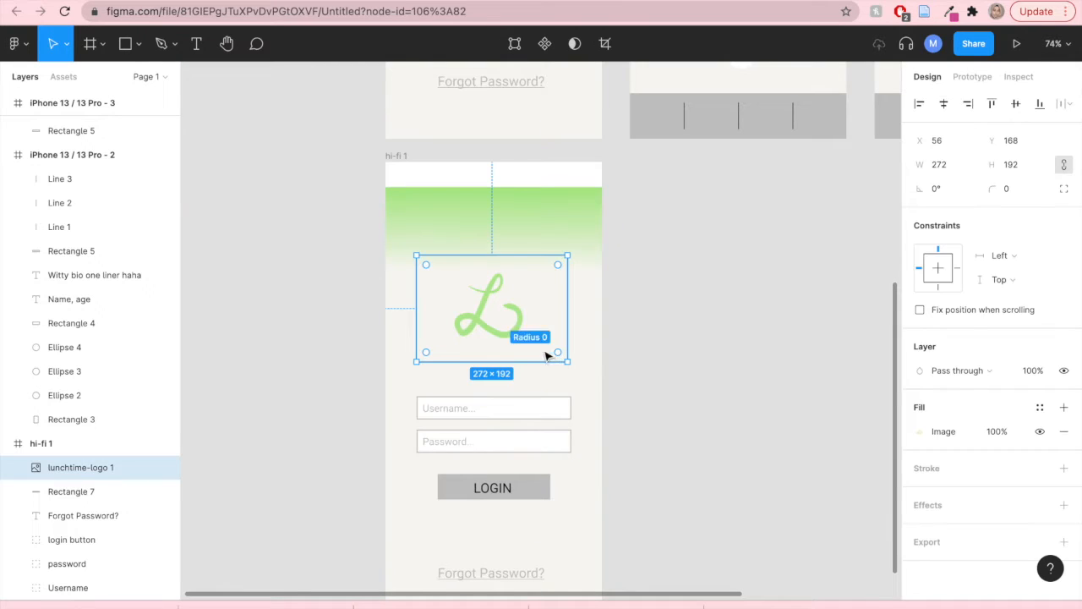
{"action": "double_click", "coordinate": [495, 314]}
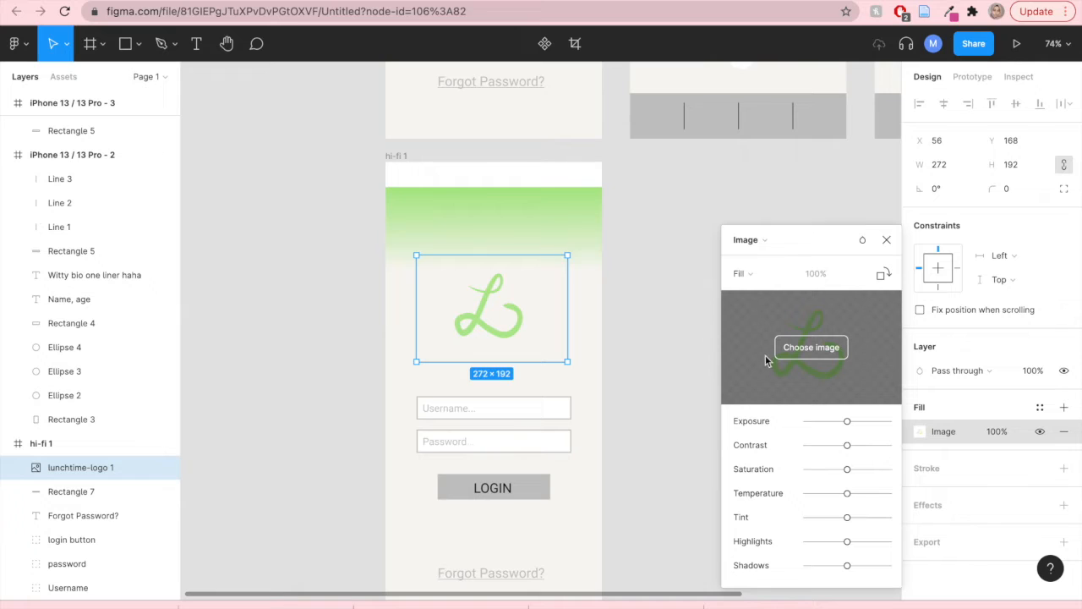
{"action": "left_click", "coordinate": [754, 276]}
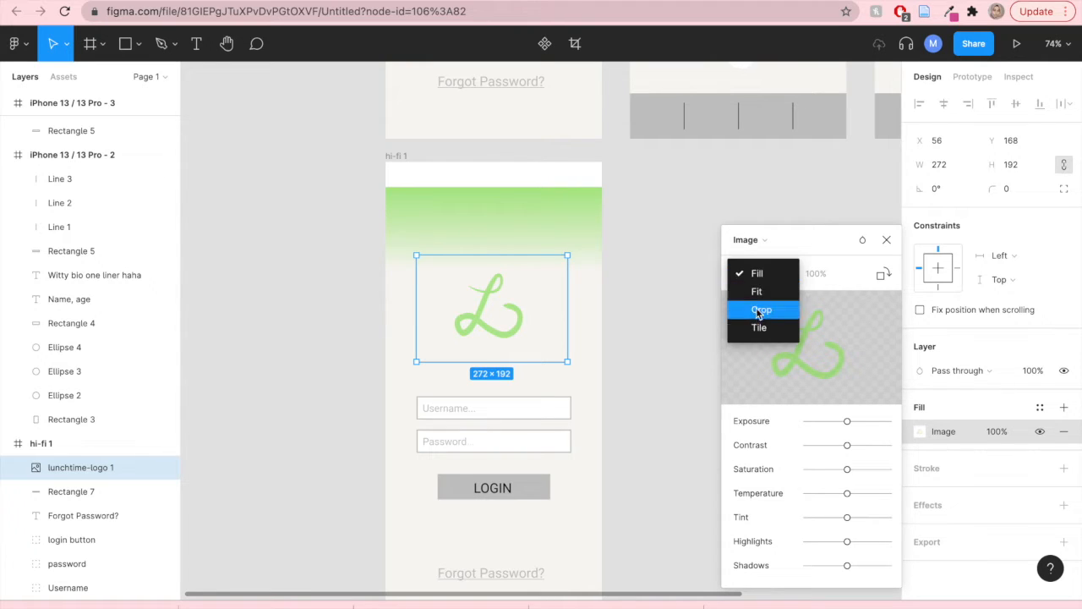
{"action": "left_click", "coordinate": [755, 311]}
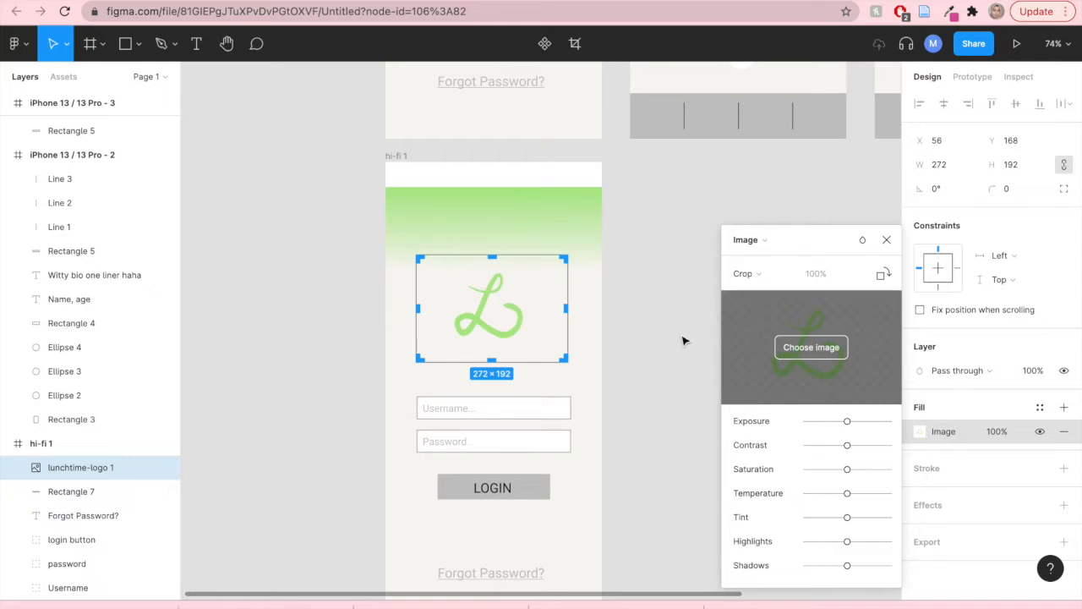
{"action": "left_click_drag", "start_coordinate": [560, 355], "coordinate": [523, 335]}
{"action": "left_click_drag", "start_coordinate": [418, 258], "coordinate": [450, 268]}
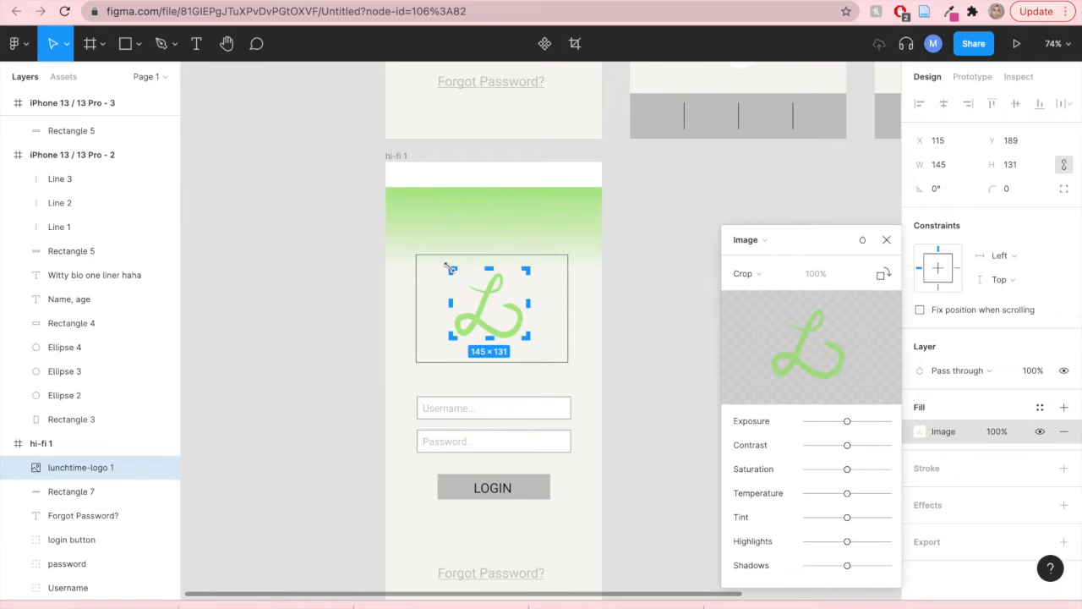
{"action": "key", "text": "Return"}
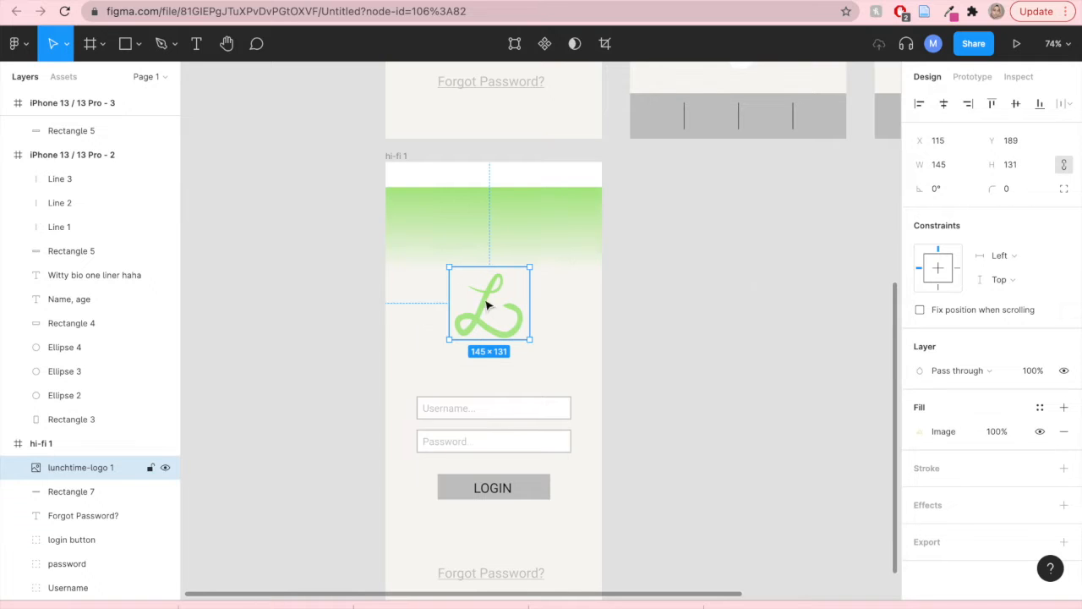
- Enlarge the logo to about 476 × 430 and send its layer behind the other hi-fi 1 elements
{"action": "left_click_drag", "start_coordinate": [530, 338], "coordinate": [557, 412]}
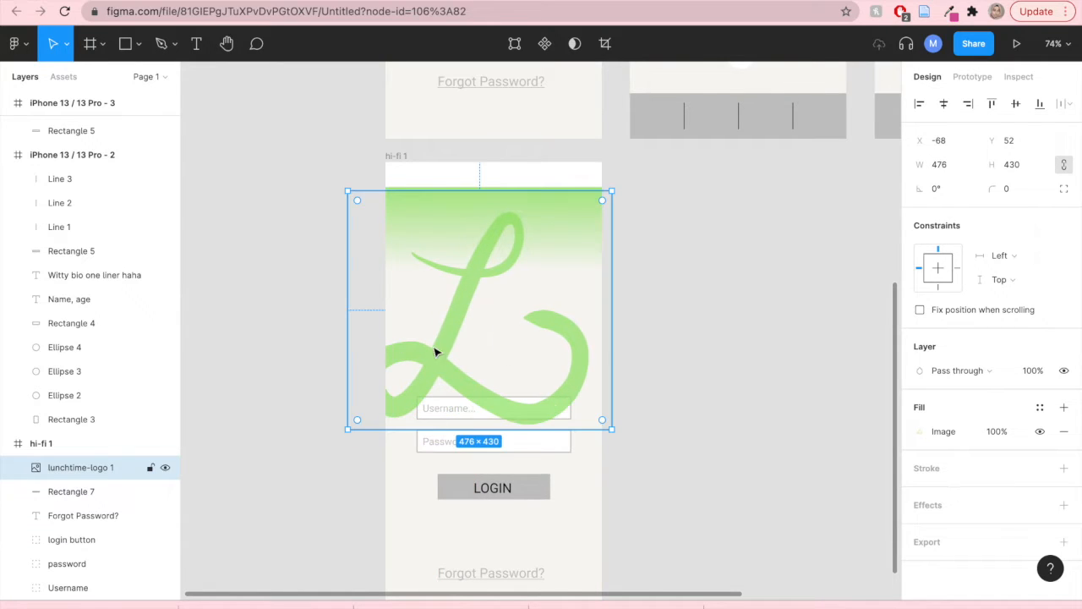
{"action": "scroll", "coordinate": [48, 489], "scroll_direction": "down", "scroll_amount": 1}
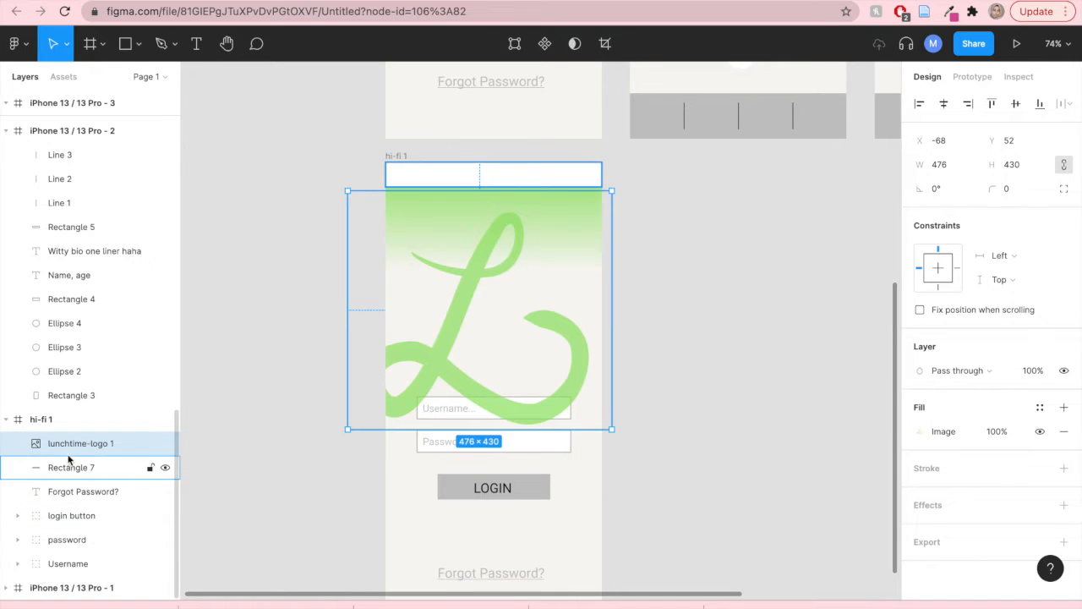
{"action": "left_click_drag", "start_coordinate": [68, 450], "coordinate": [73, 574]}
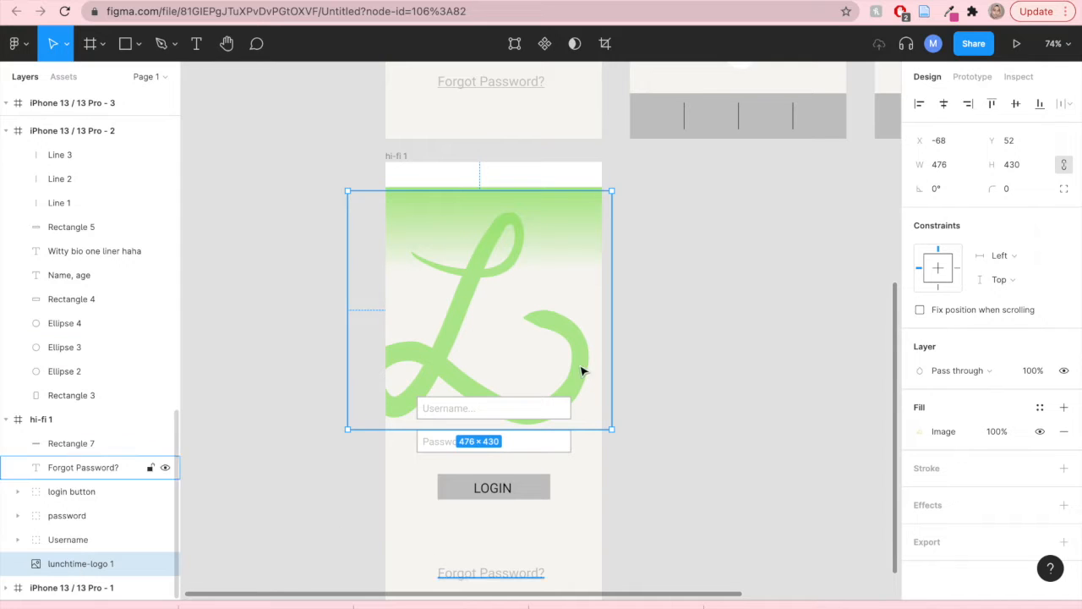
- Shift the enlarged logo slightly left within the hi-fi 1 frame
{"action": "left_click_drag", "start_coordinate": [451, 324], "coordinate": [443, 326]}
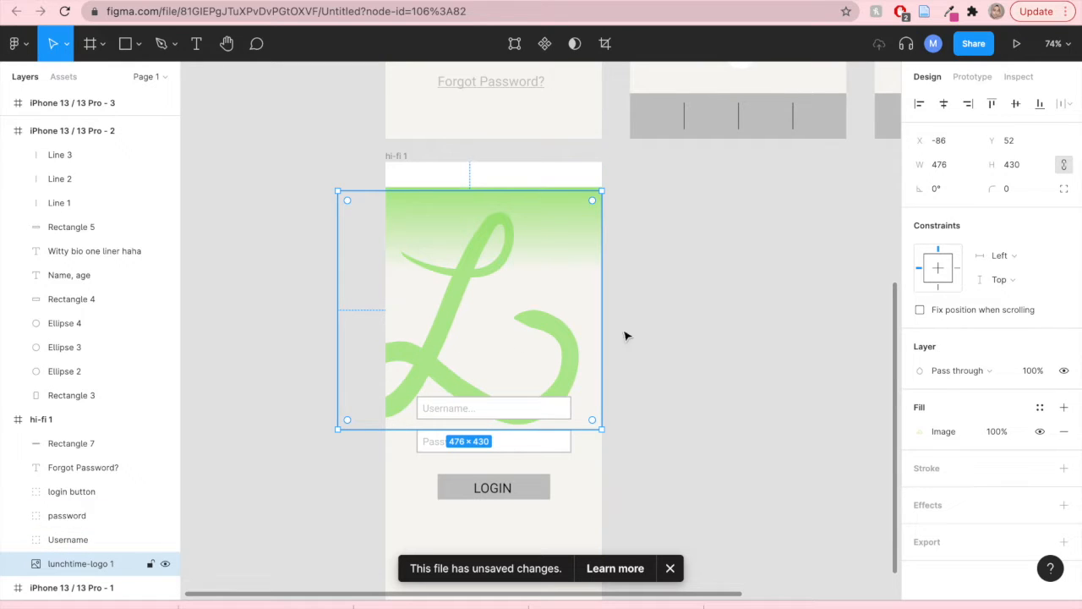
{"action": "left_click", "coordinate": [719, 331]}
{"action": "scroll", "coordinate": [696, 368], "scroll_direction": "down", "scroll_amount": 3}
{"action": "scroll", "coordinate": [695, 368], "scroll_direction": "up", "scroll_amount": 2}
{"action": "scroll", "coordinate": [696, 367], "scroll_direction": "down", "scroll_amount": 1}
{"action": "scroll", "coordinate": [696, 368], "scroll_direction": "up", "scroll_amount": 1}
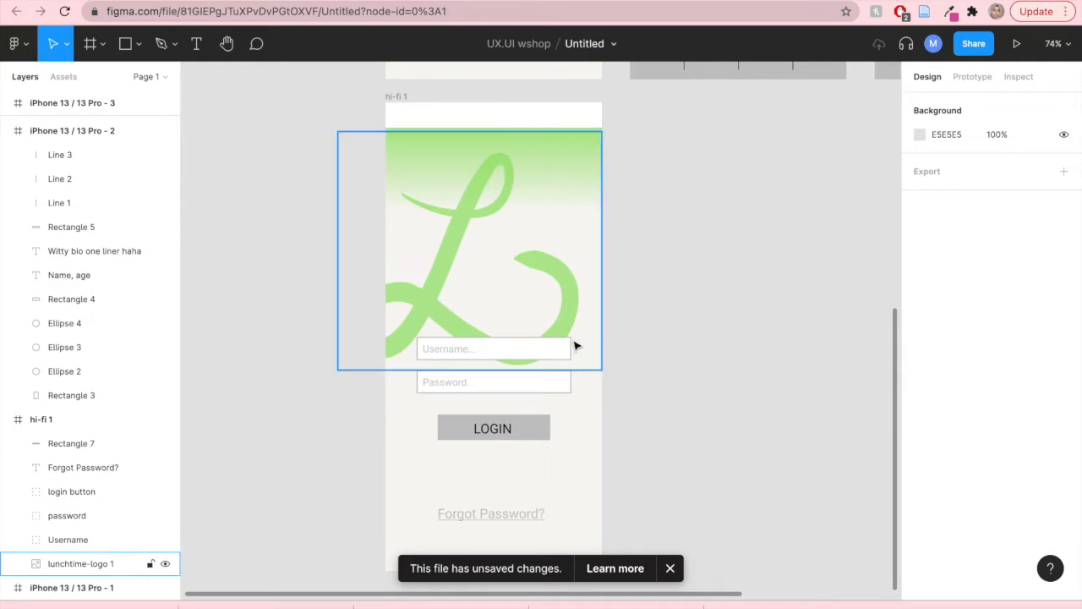
- Remove the strokes from the Username and Password fields and give them a corner radius of 7
{"action": "left_click", "coordinate": [540, 354]}
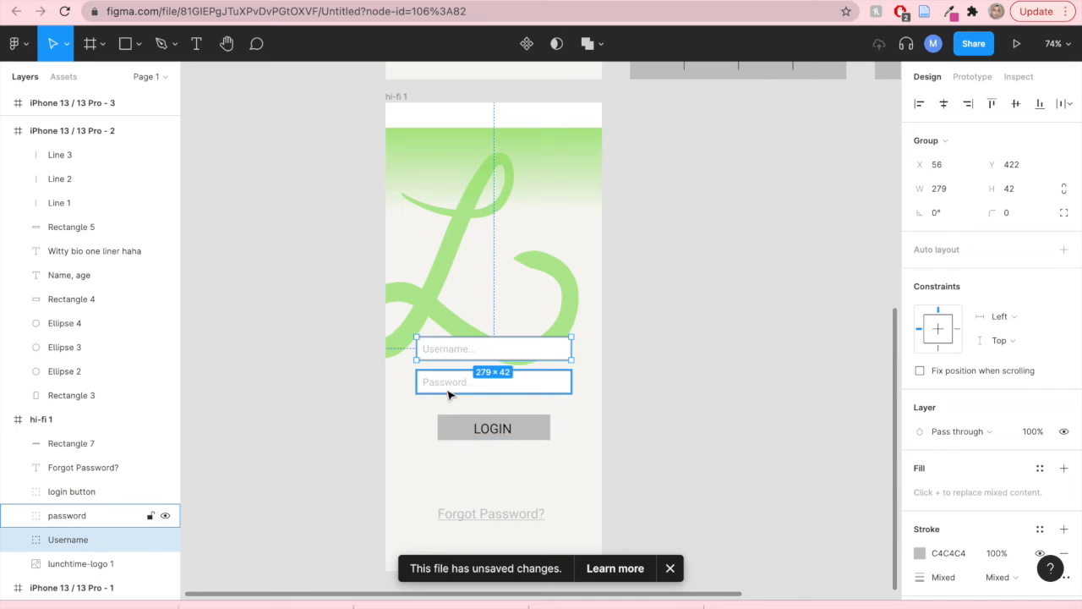
{"action": "left_click", "coordinate": [556, 391], "text": "shift"}
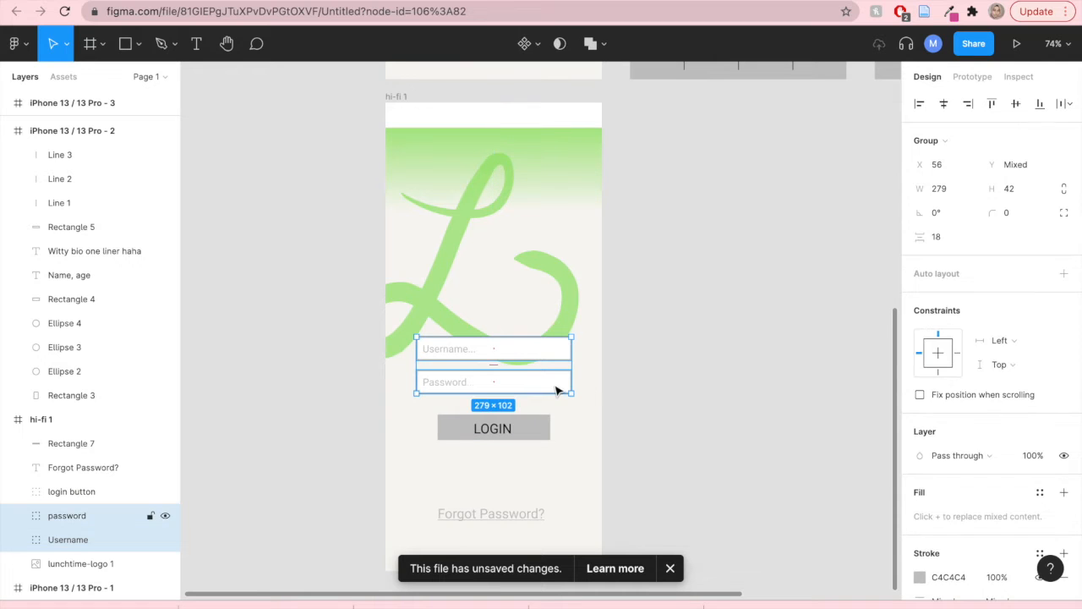
{"action": "scroll", "coordinate": [986, 453], "scroll_direction": "down", "scroll_amount": 3}
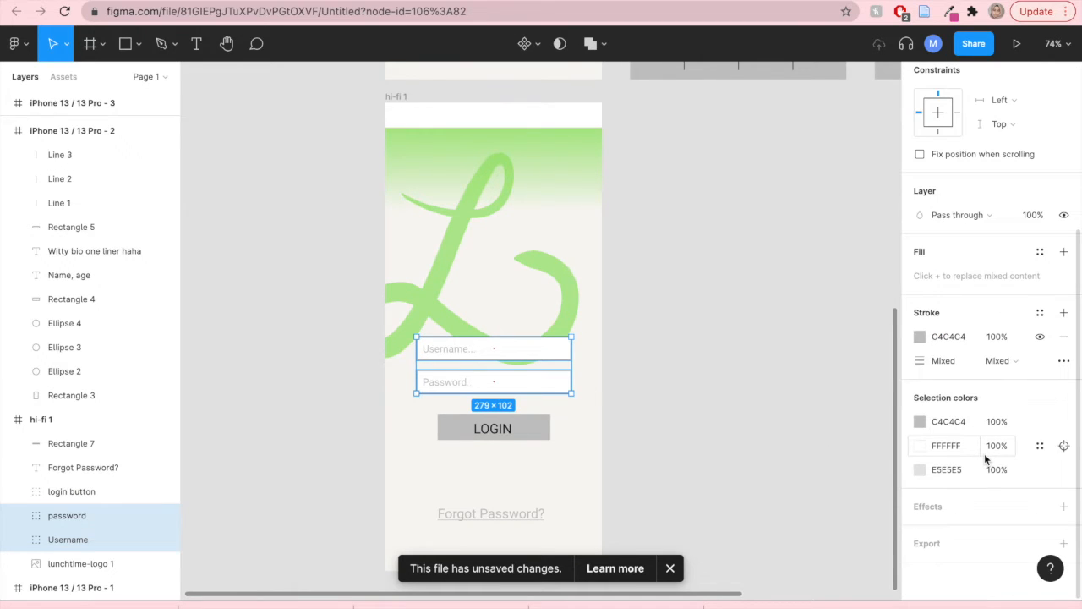
{"action": "left_click", "coordinate": [1065, 339]}
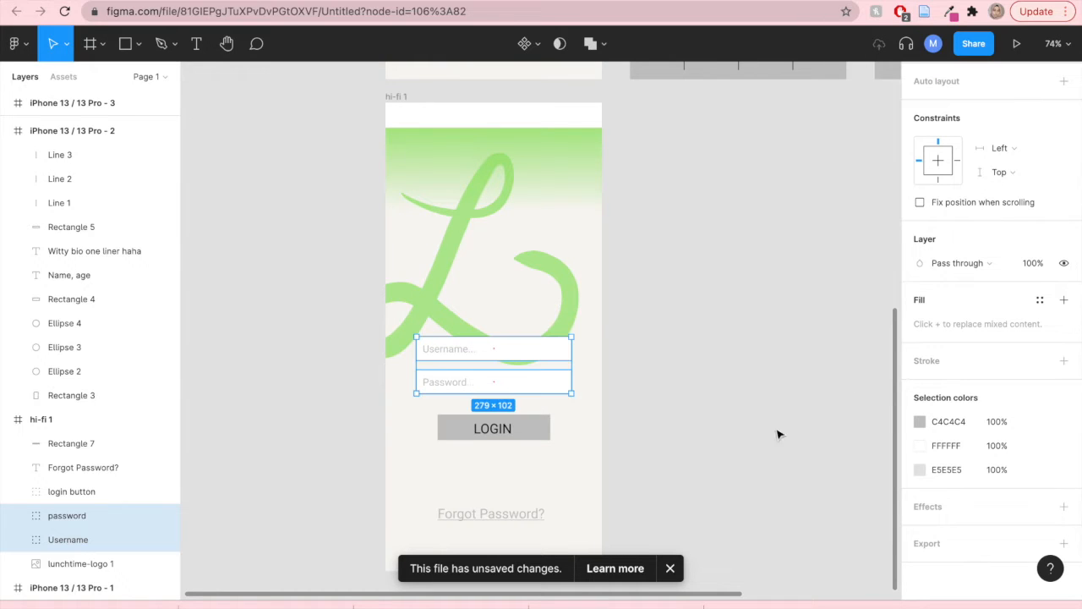
{"action": "scroll", "coordinate": [1002, 402], "scroll_direction": "up", "scroll_amount": 5}
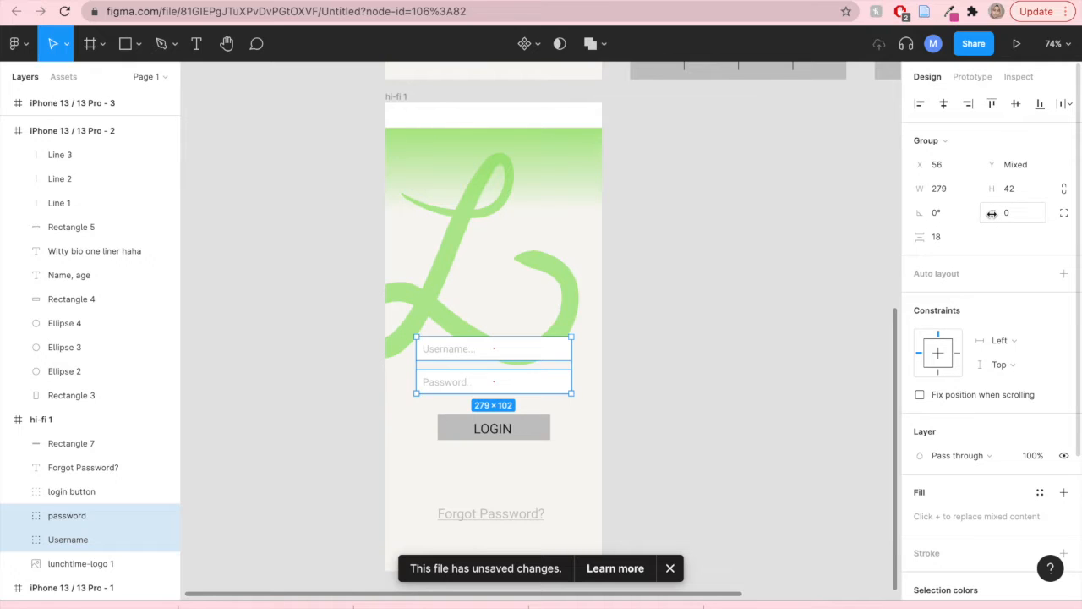
{"action": "left_click_drag", "start_coordinate": [992, 213], "coordinate": [11, 212]}
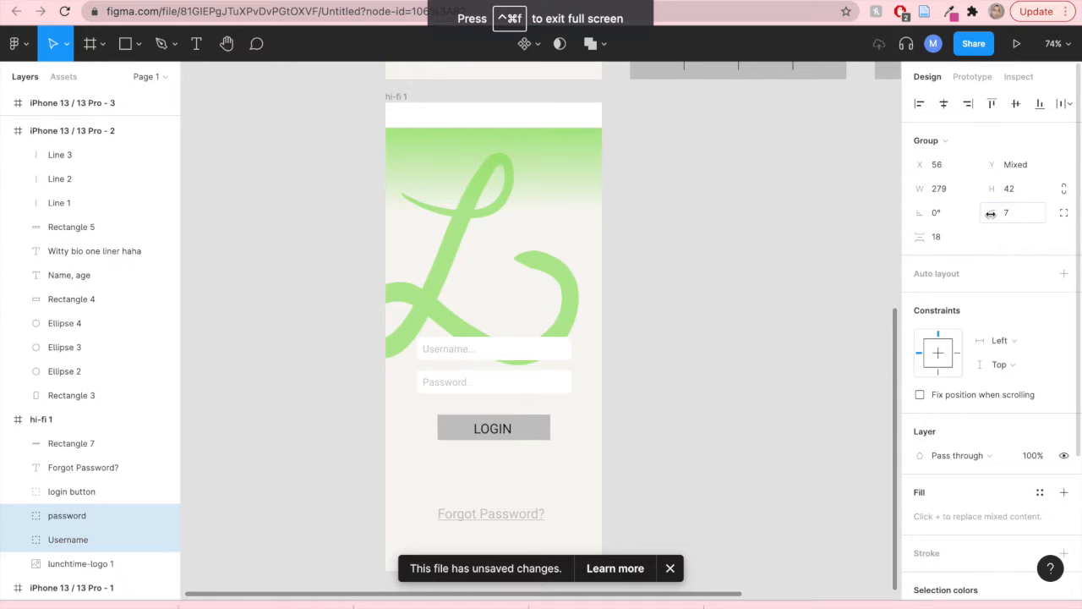
{"action": "left_click", "coordinate": [695, 393]}
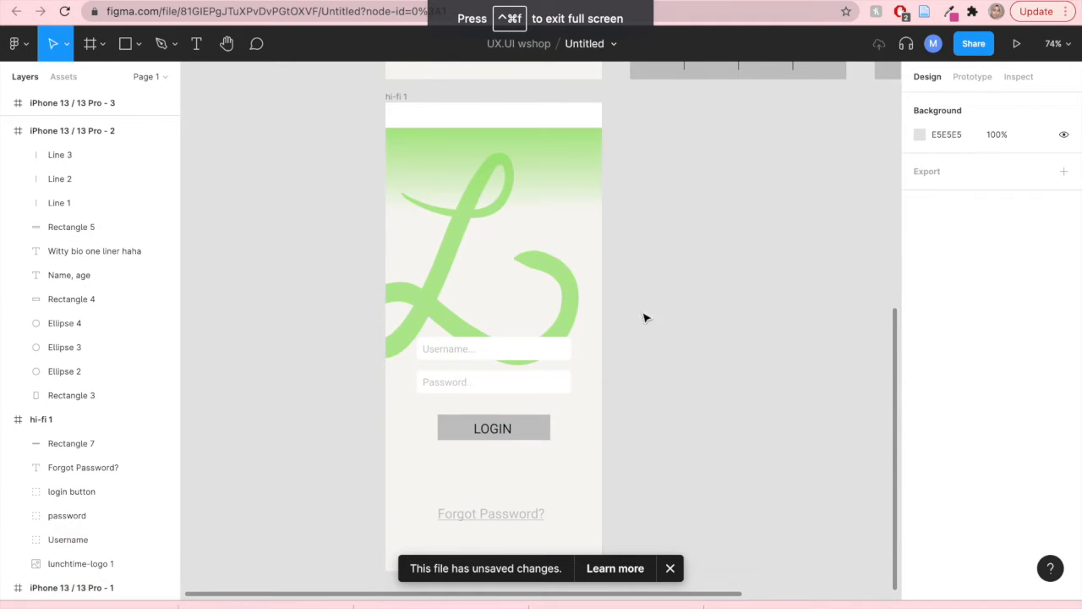
- Recolour the login button's fill with the brand green 95E266 from the document colours
{"action": "left_click", "coordinate": [532, 437]}
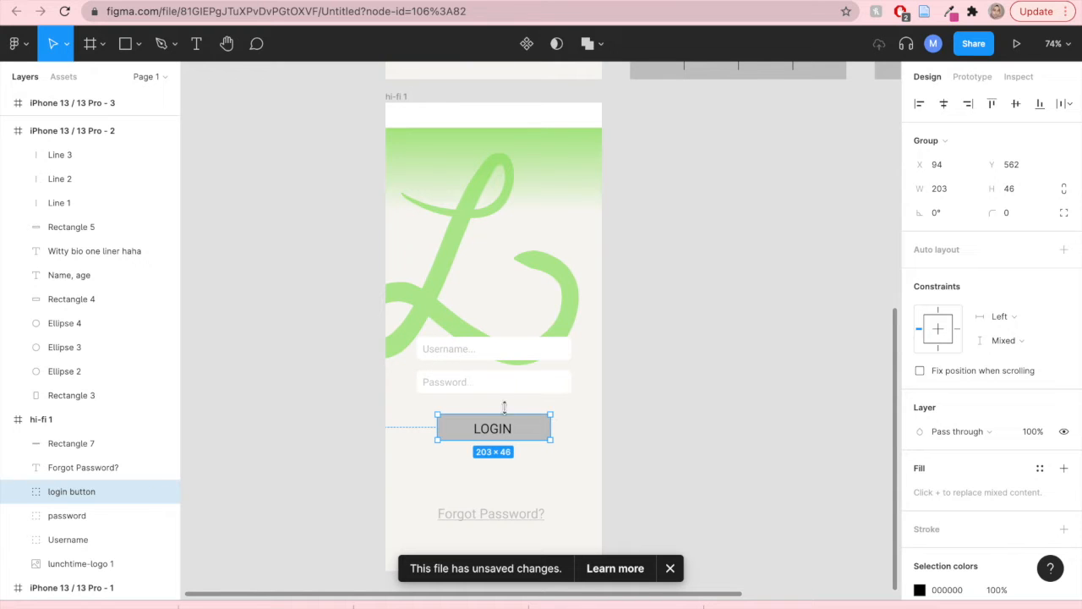
{"action": "scroll", "coordinate": [908, 446], "scroll_direction": "down", "scroll_amount": 2}
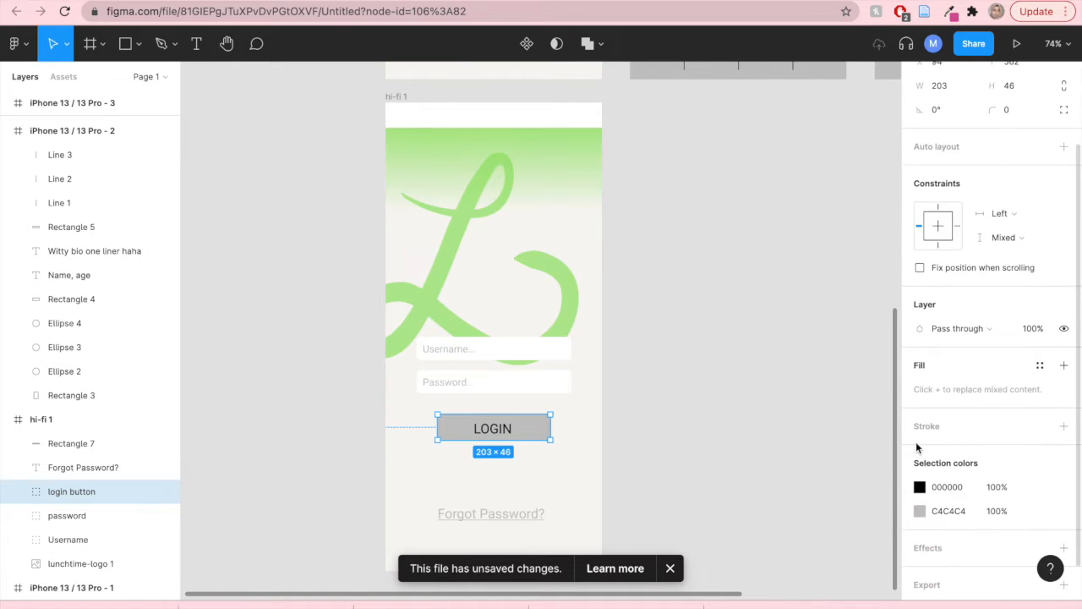
{"action": "left_click", "coordinate": [920, 511]}
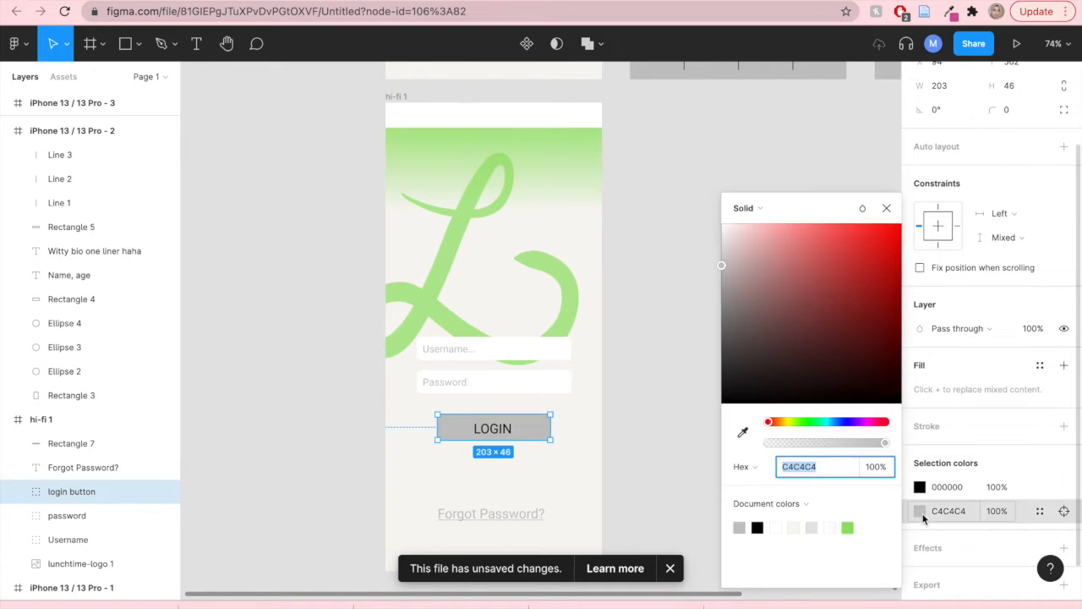
{"action": "left_click", "coordinate": [849, 527]}
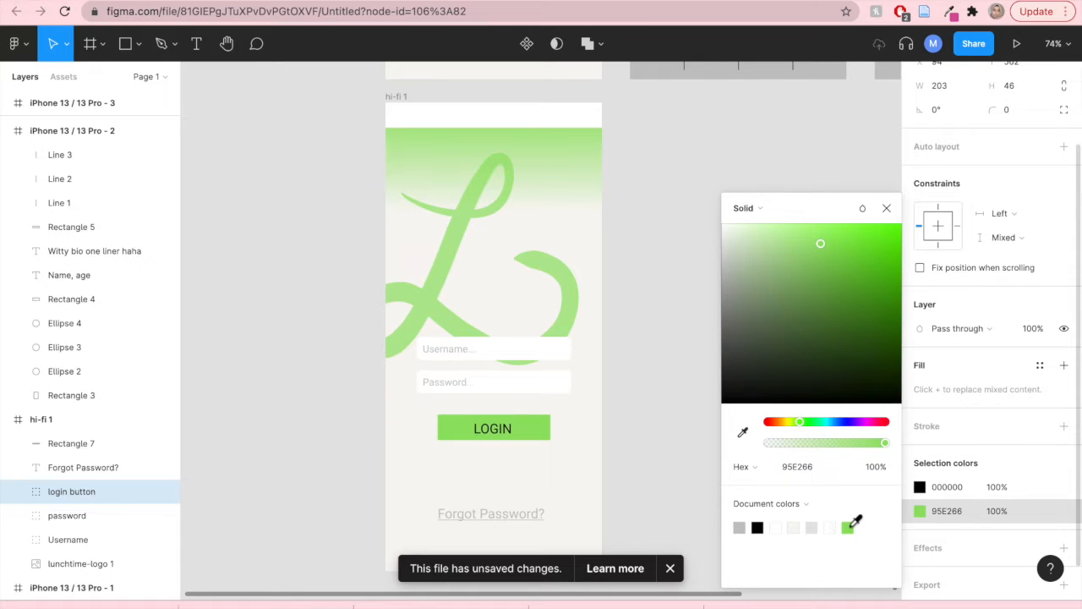
{"action": "left_click", "coordinate": [886, 208]}
- Set the login button's corner radius to 12
{"action": "scroll", "coordinate": [1007, 227], "scroll_direction": "up", "scroll_amount": 1}
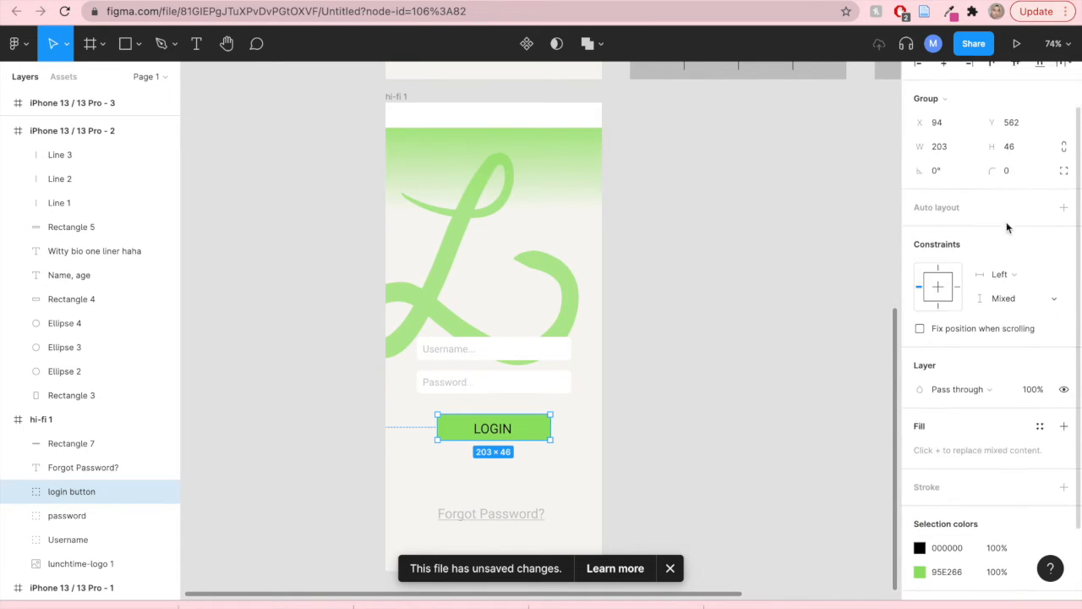
{"action": "scroll", "coordinate": [1006, 226], "scroll_direction": "up", "scroll_amount": 1}
{"action": "left_click", "coordinate": [1012, 189]}
{"action": "type", "text": "7"}
{"action": "left_click_drag", "start_coordinate": [28, 193], "coordinate": [101, 193]}
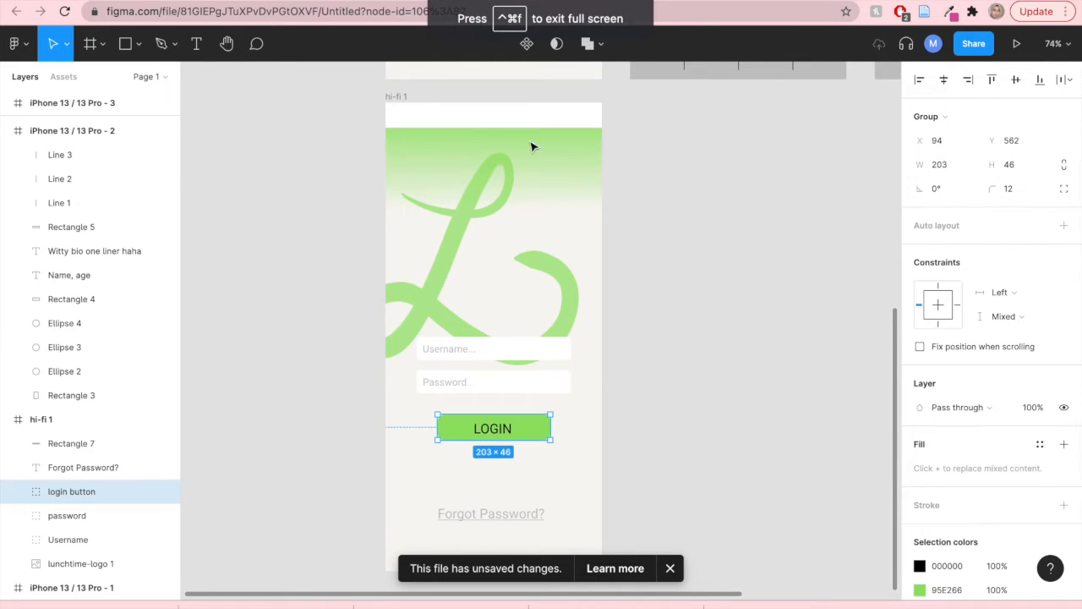
{"action": "left_click", "coordinate": [812, 471]}
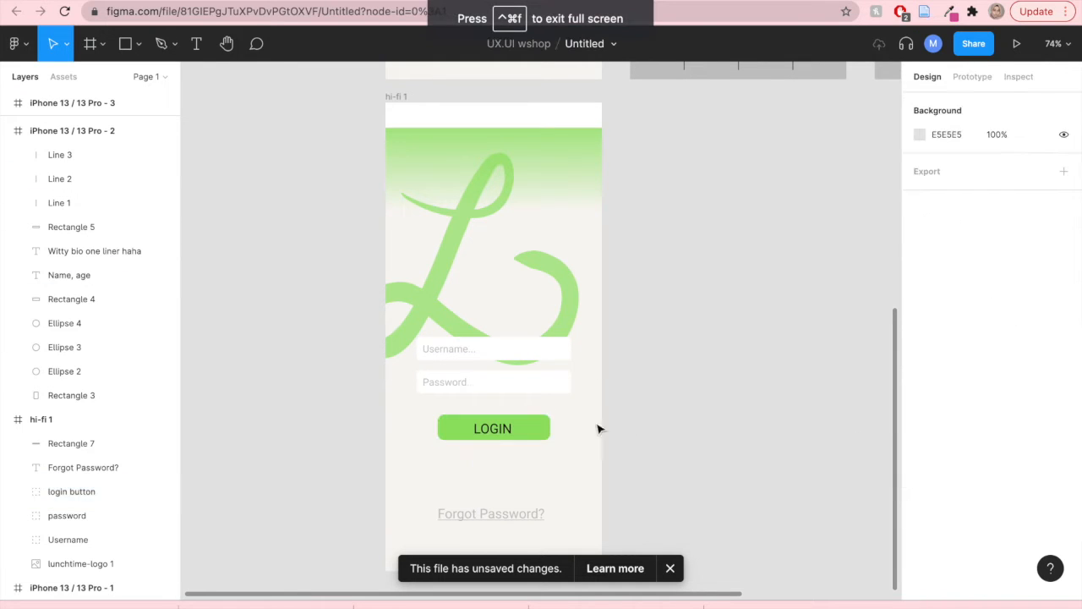
- Change the LOGIN label's font to Raleway
{"action": "left_click", "coordinate": [499, 431]}
{"action": "double_click", "coordinate": [499, 432]}
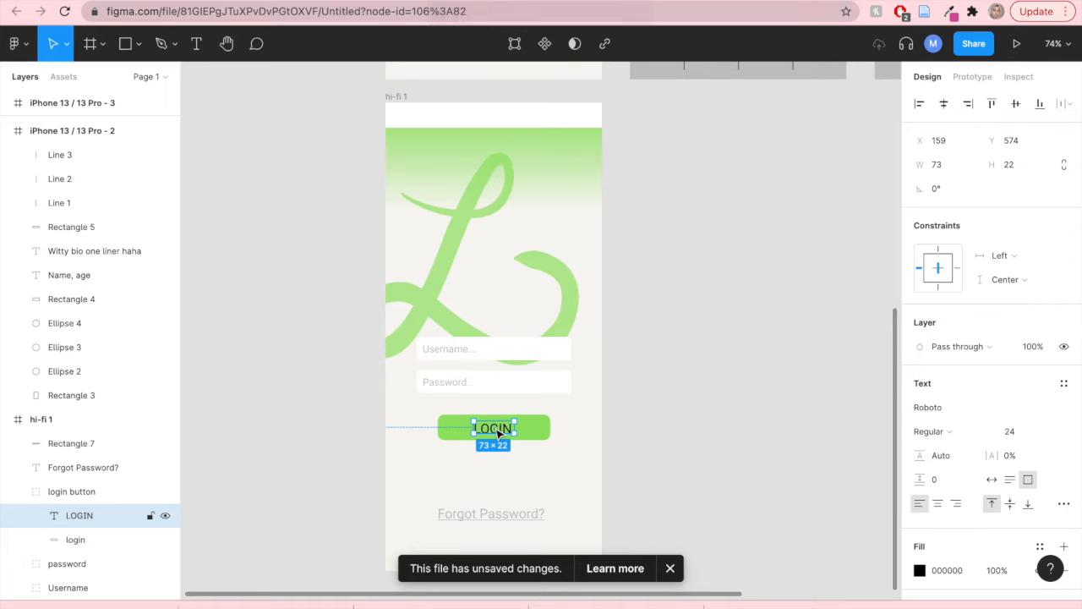
{"action": "double_click", "coordinate": [497, 429]}
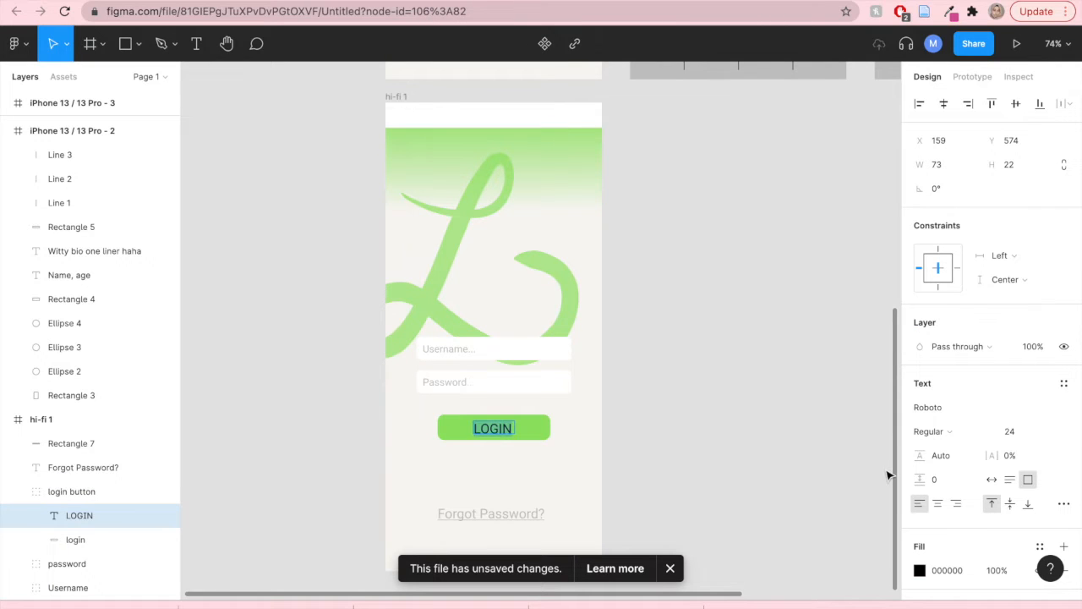
{"action": "left_click", "coordinate": [1066, 410]}
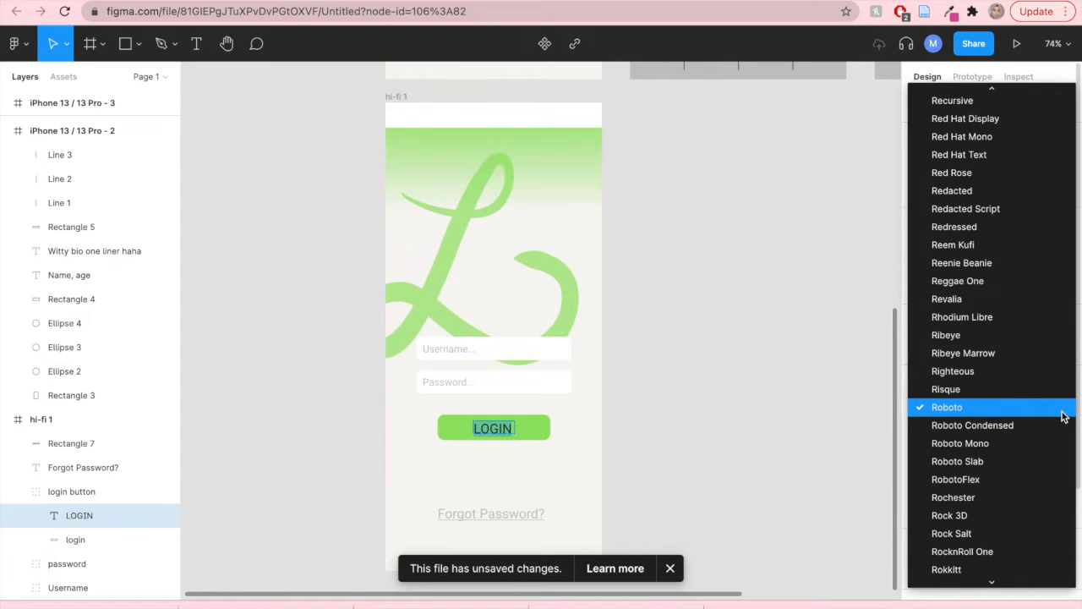
{"action": "scroll", "coordinate": [1064, 416], "scroll_direction": "up", "scroll_amount": 10}
{"action": "scroll", "coordinate": [1064, 416], "scroll_direction": "down", "scroll_amount": 1}
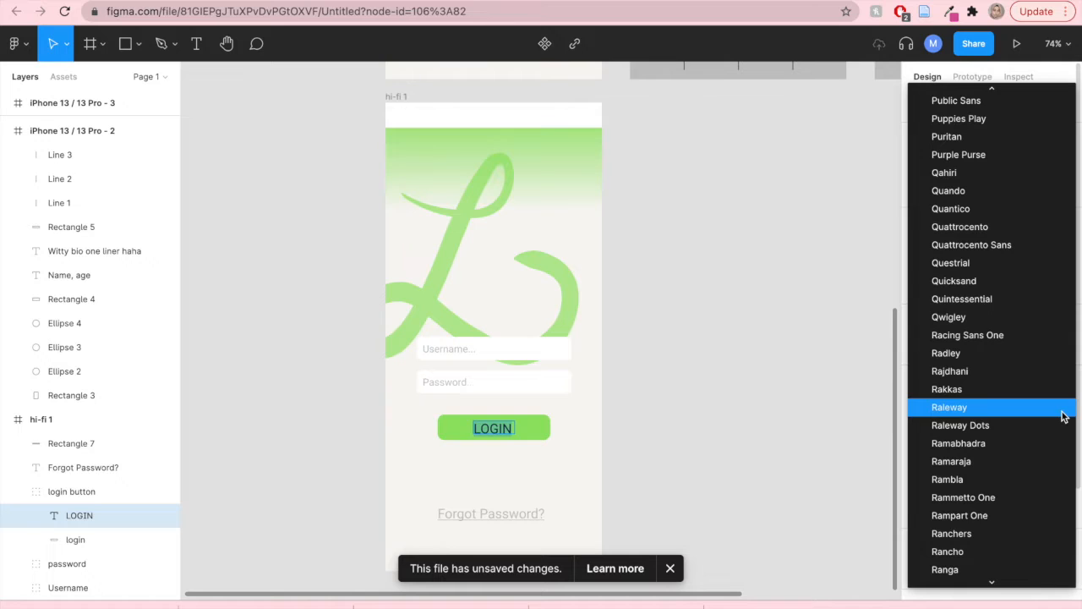
{"action": "left_click", "coordinate": [1057, 406]}
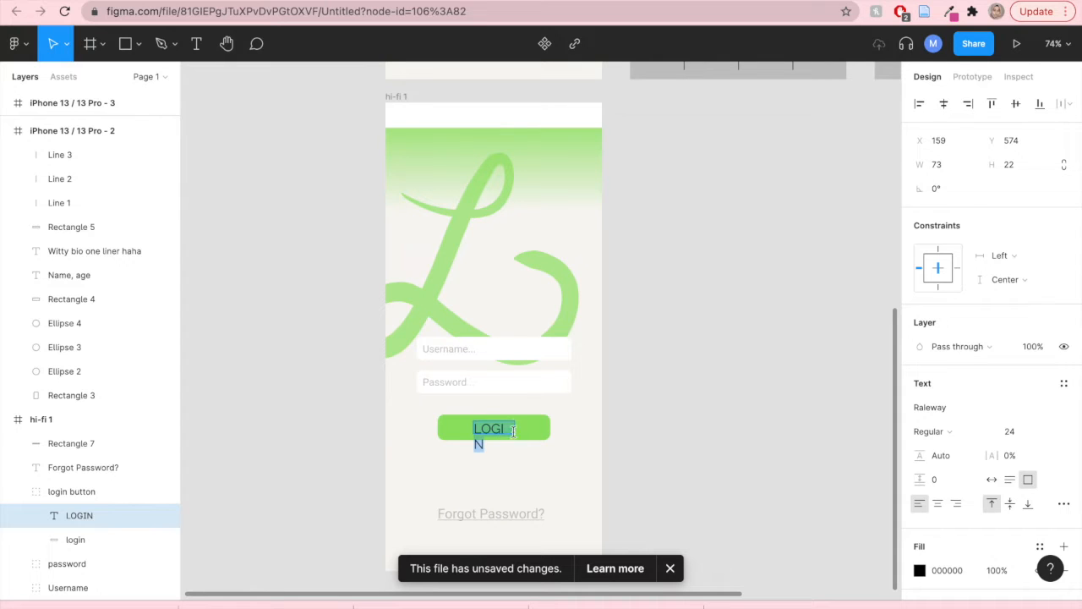
- Widen the LOGIN text box so the label fits on one line inside the button
{"action": "key", "text": "Escape"}
{"action": "mouse_move", "coordinate": [516, 429]}
{"action": "left_mouse_down"}
{"action": "mouse_move", "coordinate": [533, 429]}
{"action": "mouse_move", "coordinate": [520, 429]}
{"action": "left_mouse_up"}
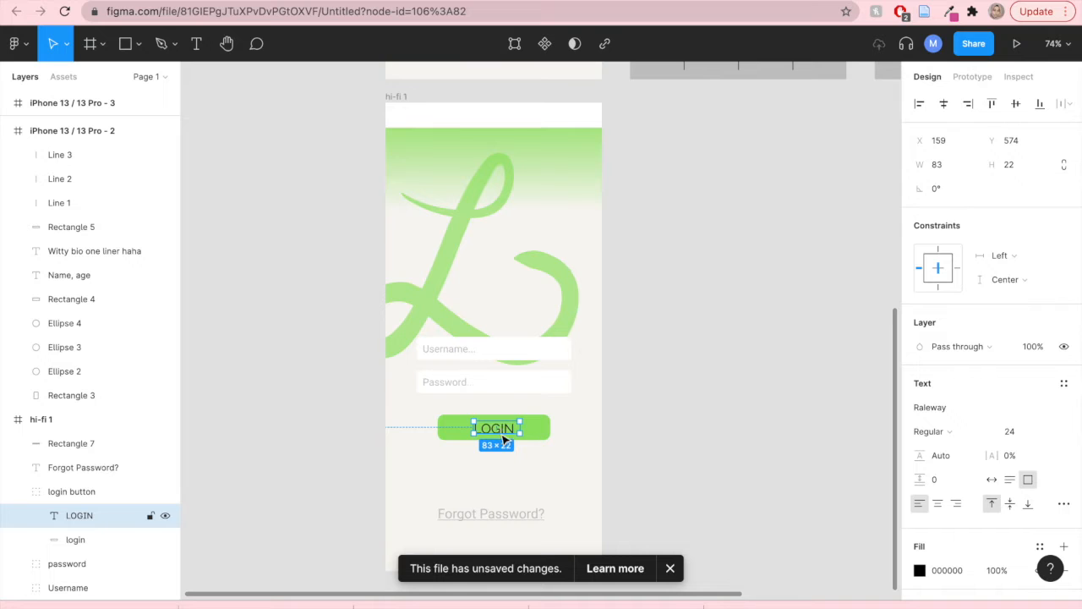
{"action": "left_click", "coordinate": [640, 453]}
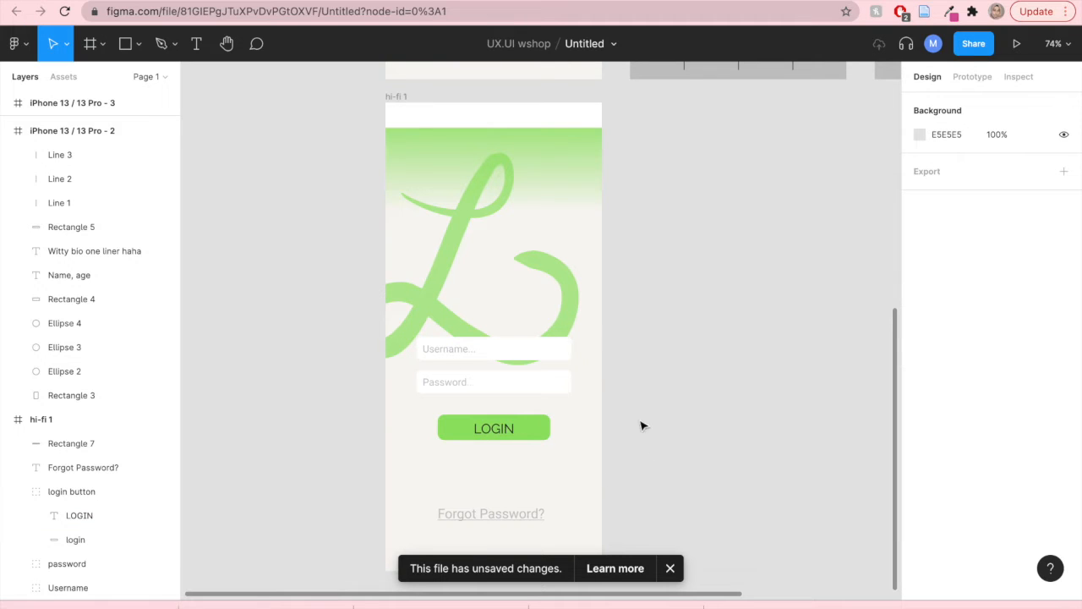
- Switch to the Ikonate free vector icons file and copy the wifi icon from Connectivity & status
{"action": "scroll", "coordinate": [702, 459], "scroll_direction": "down", "scroll_amount": 3}
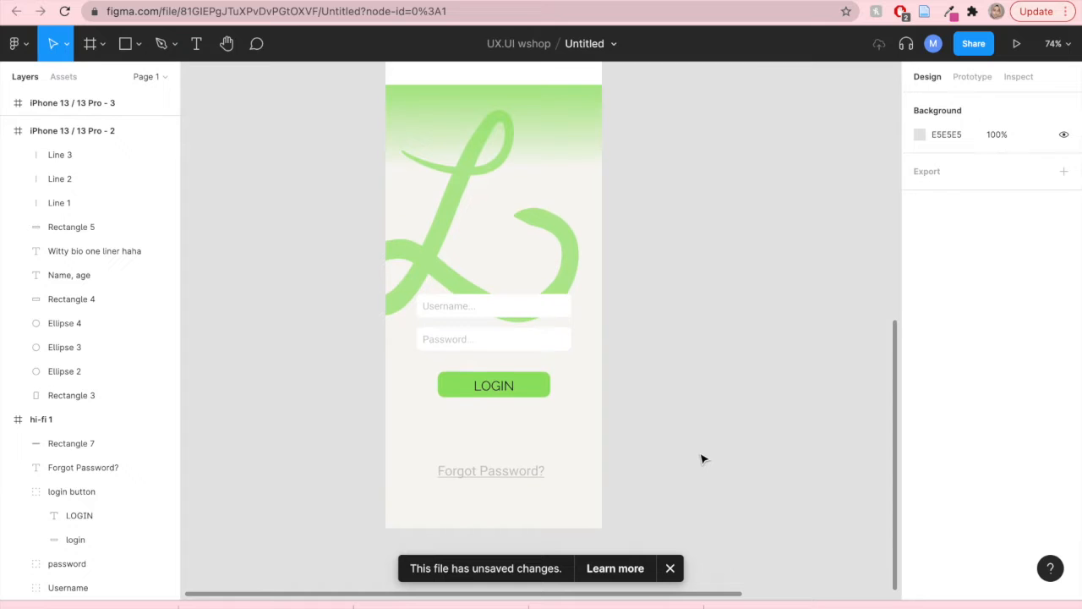
{"action": "scroll", "coordinate": [702, 460], "scroll_direction": "up", "scroll_amount": 3}
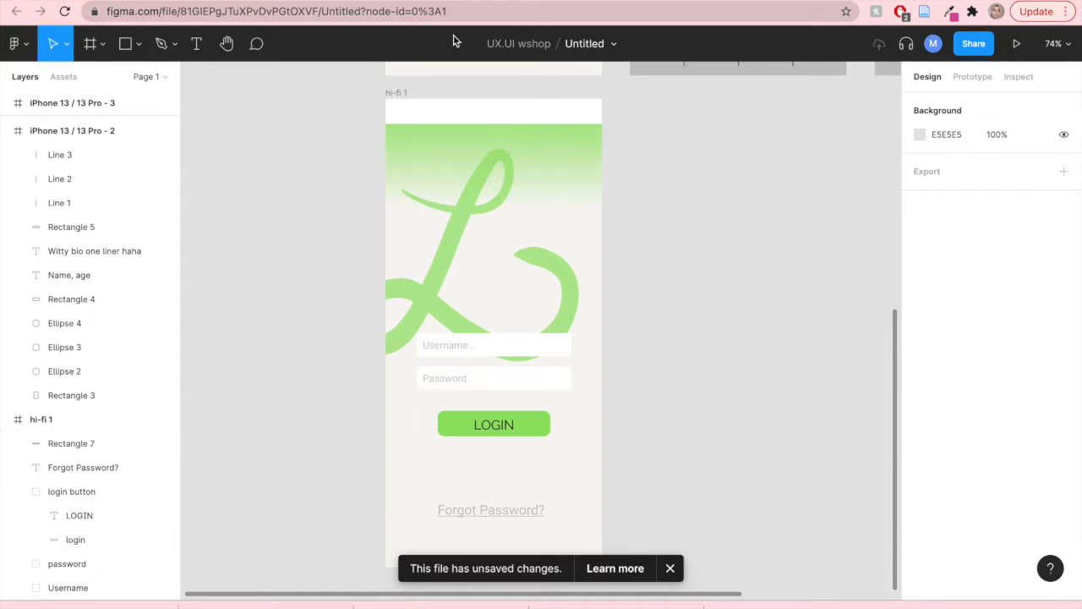
{"action": "left_click", "coordinate": [361, 25]}
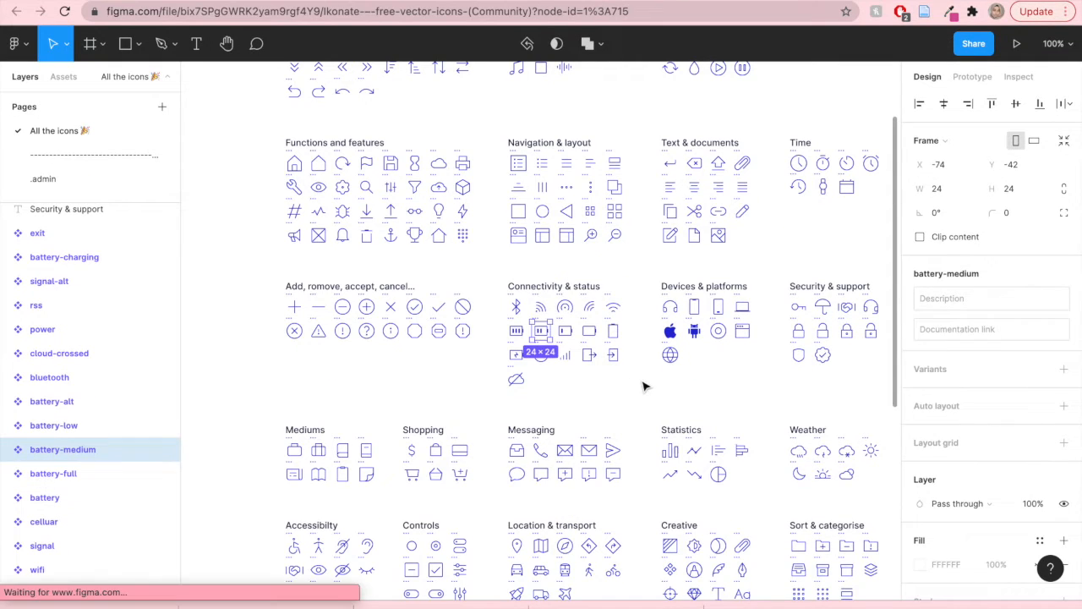
{"action": "left_click", "coordinate": [643, 387]}
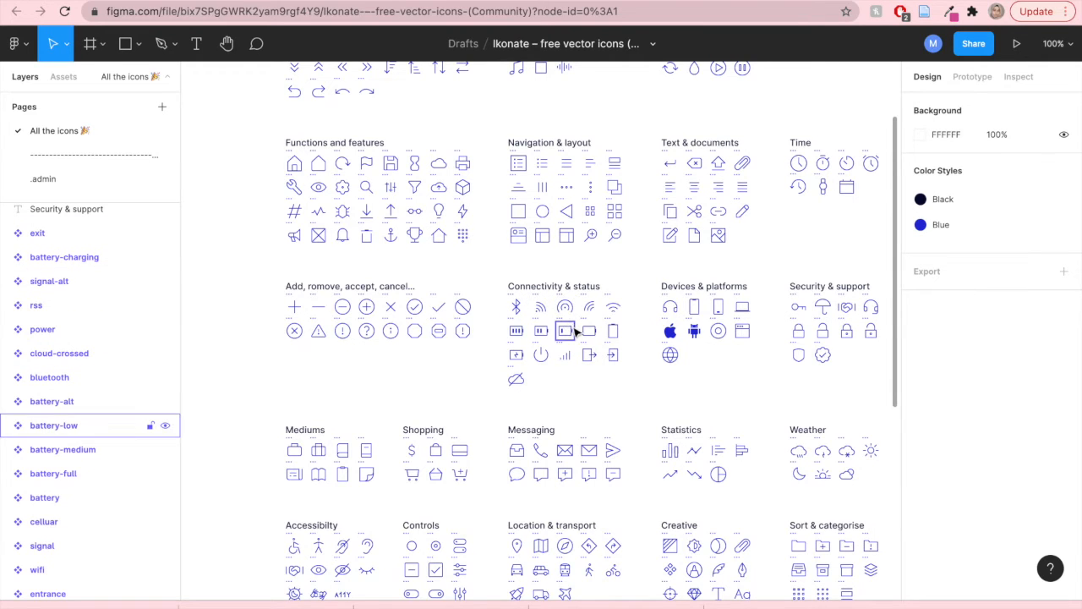
{"action": "scroll", "coordinate": [575, 331], "scroll_direction": "up", "scroll_amount": 5}
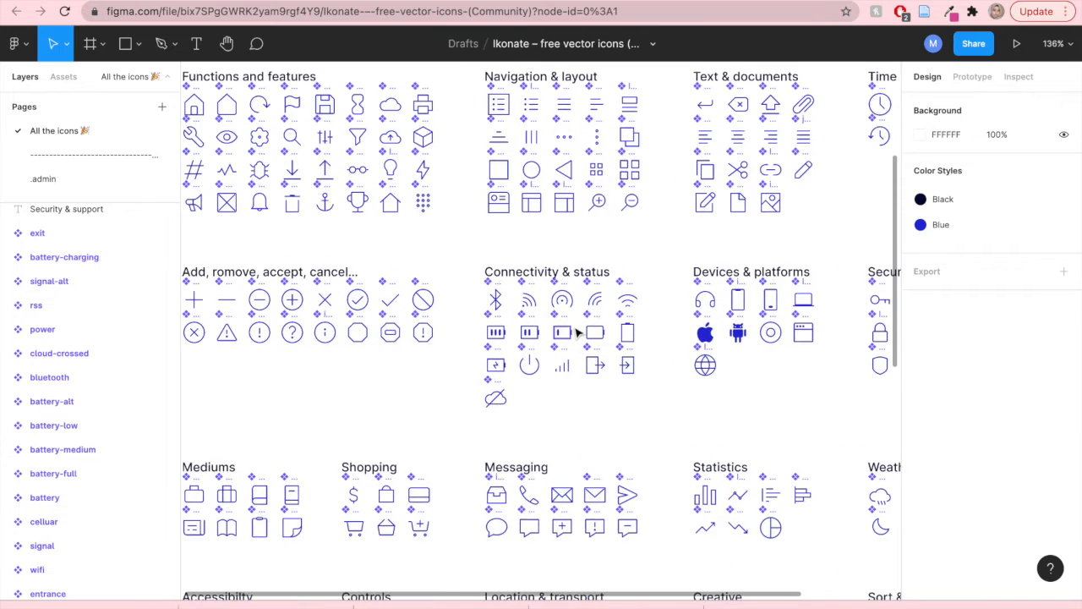
{"action": "scroll", "coordinate": [575, 332], "scroll_direction": "up", "scroll_amount": 1}
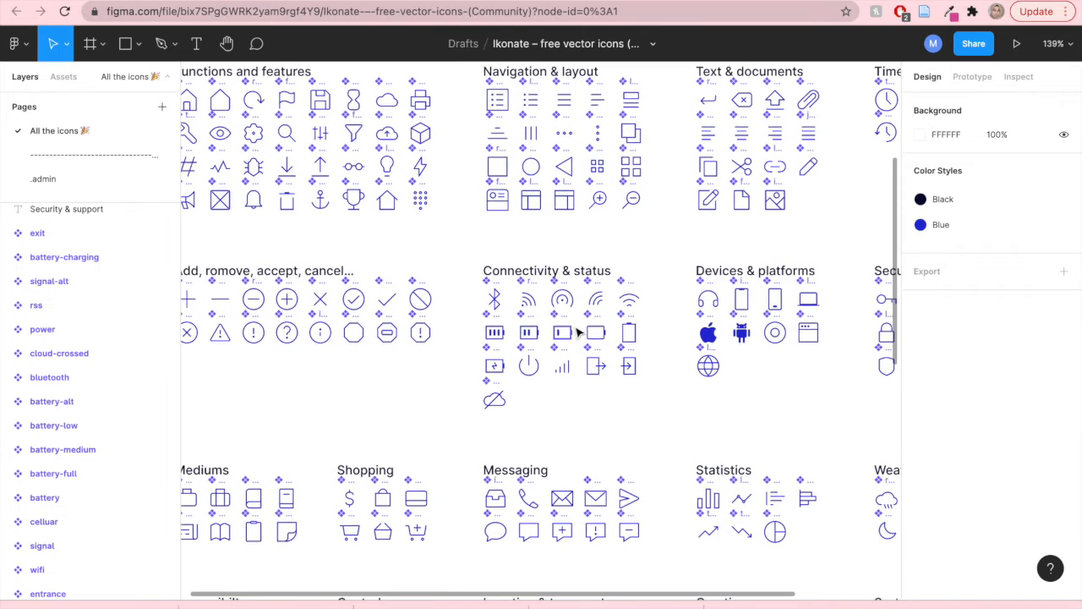
{"action": "left_click", "coordinate": [630, 302]}
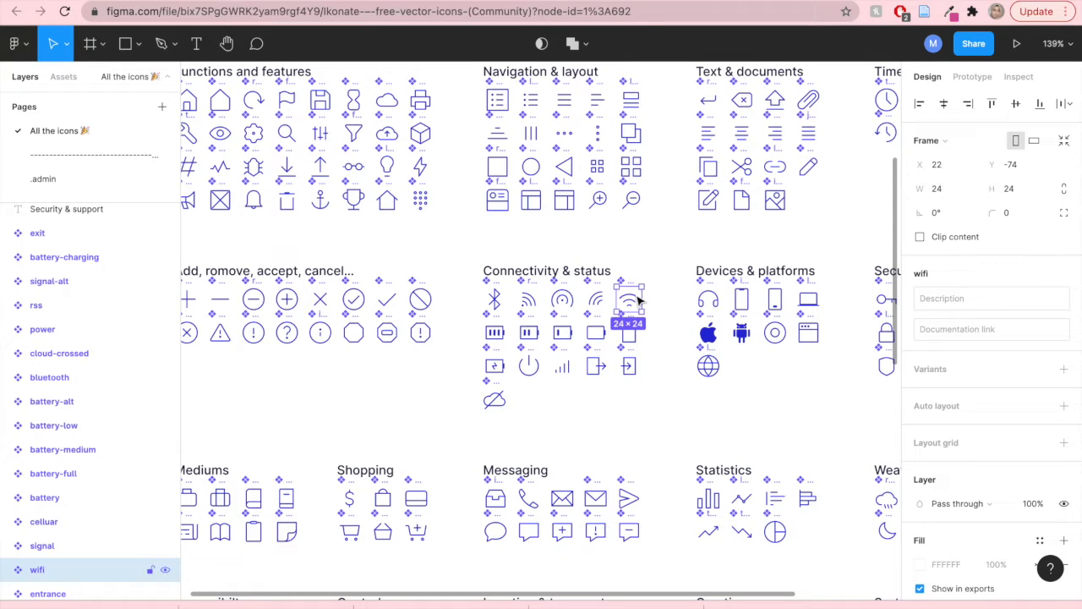
{"action": "right_click", "coordinate": [640, 301]}
{"action": "mouse_move", "coordinate": [766, 208]}
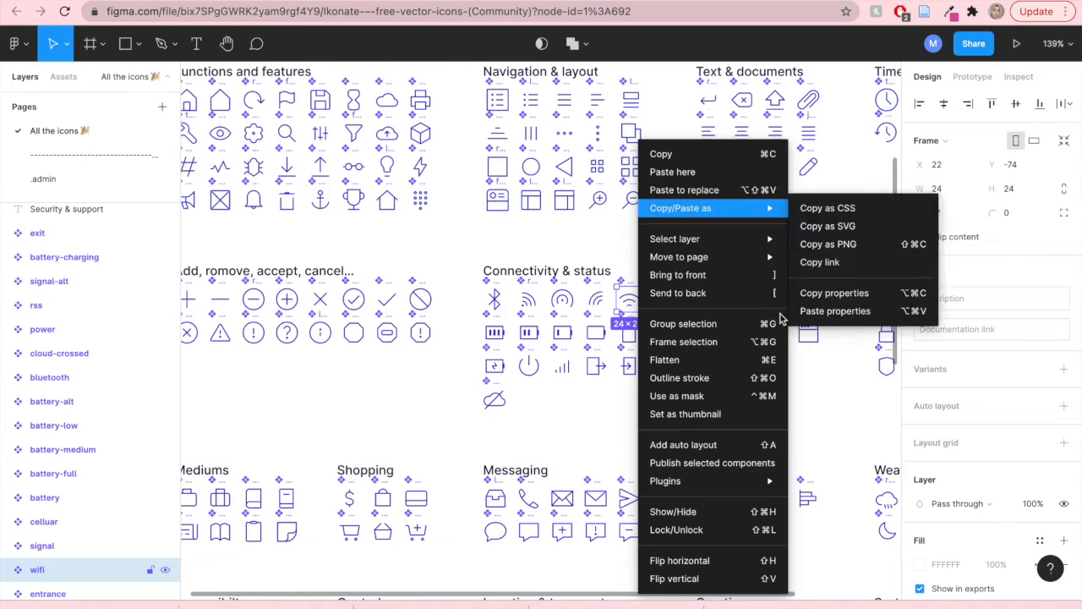
{"action": "left_click", "coordinate": [809, 409]}
- Paste the wifi icon into hi-fi 1's white status bar and move it to the top right corner
{"action": "left_click", "coordinate": [699, 1]}
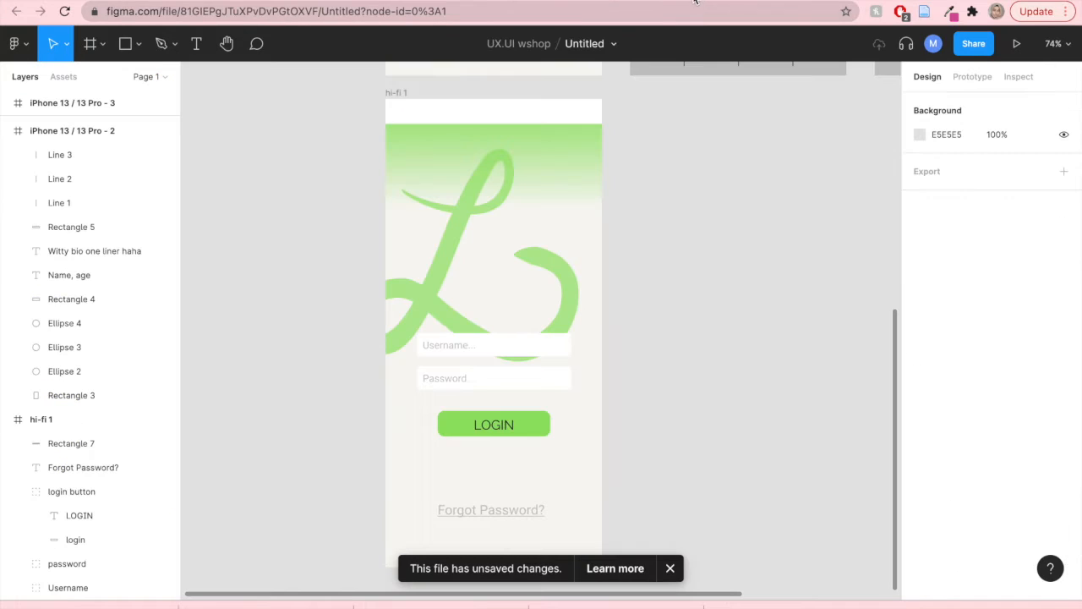
{"action": "right_click", "coordinate": [512, 118]}
{"action": "left_click", "coordinate": [526, 140]}
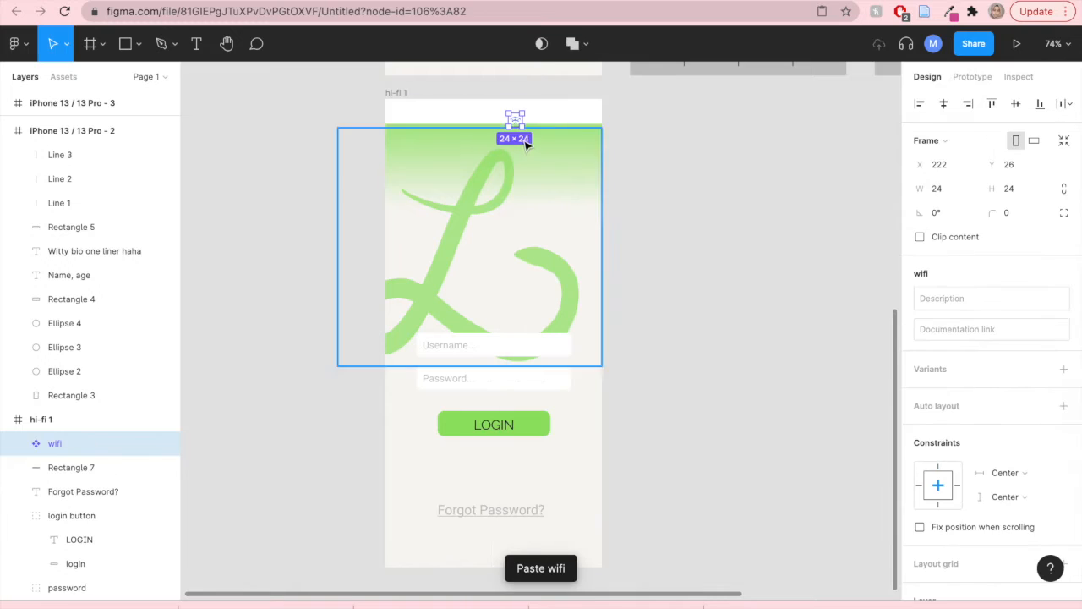
{"action": "left_click_drag", "start_coordinate": [515, 117], "coordinate": [590, 112]}
- Draw a rectangle about 26 × 28 over the wifi icon and fill it black from the document colours
{"action": "scroll", "coordinate": [640, 139], "scroll_direction": "up", "scroll_amount": 5}
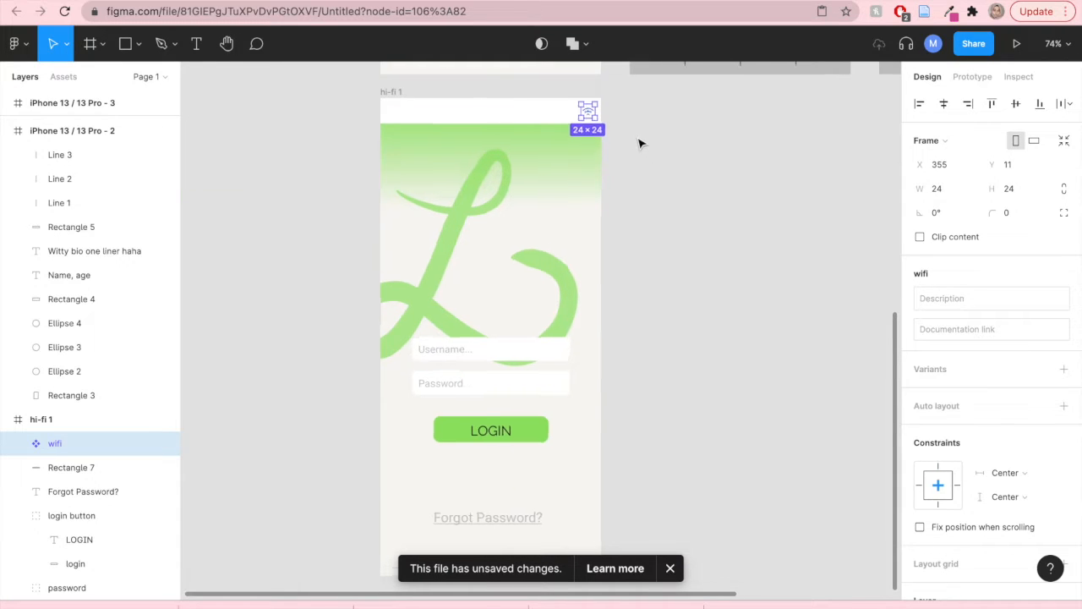
{"action": "scroll", "coordinate": [756, 254], "scroll_direction": "up", "scroll_amount": 2}
{"action": "left_click", "coordinate": [750, 251]}
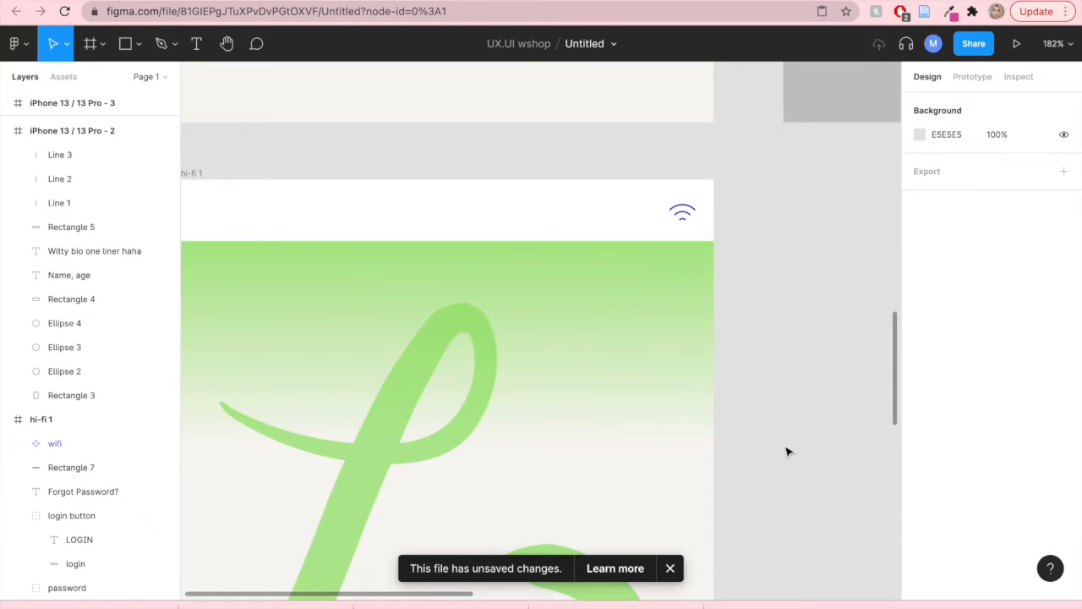
{"action": "left_click", "coordinate": [127, 45]}
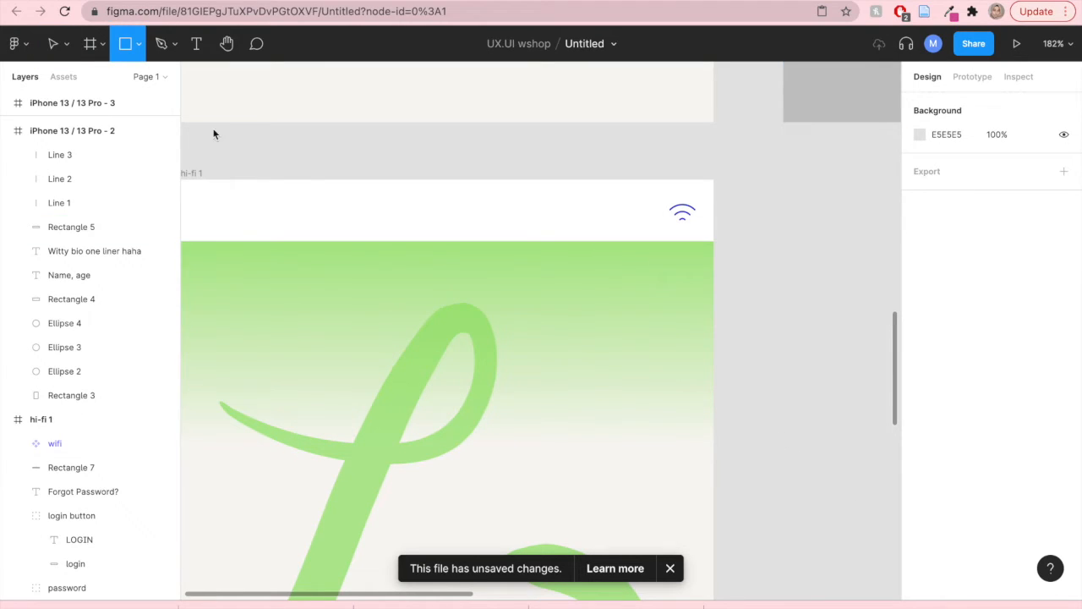
{"action": "mouse_move", "coordinate": [663, 196]}
{"action": "left_mouse_down"}
{"action": "mouse_move", "coordinate": [701, 217]}
{"action": "mouse_move", "coordinate": [699, 234]}
{"action": "left_mouse_up"}
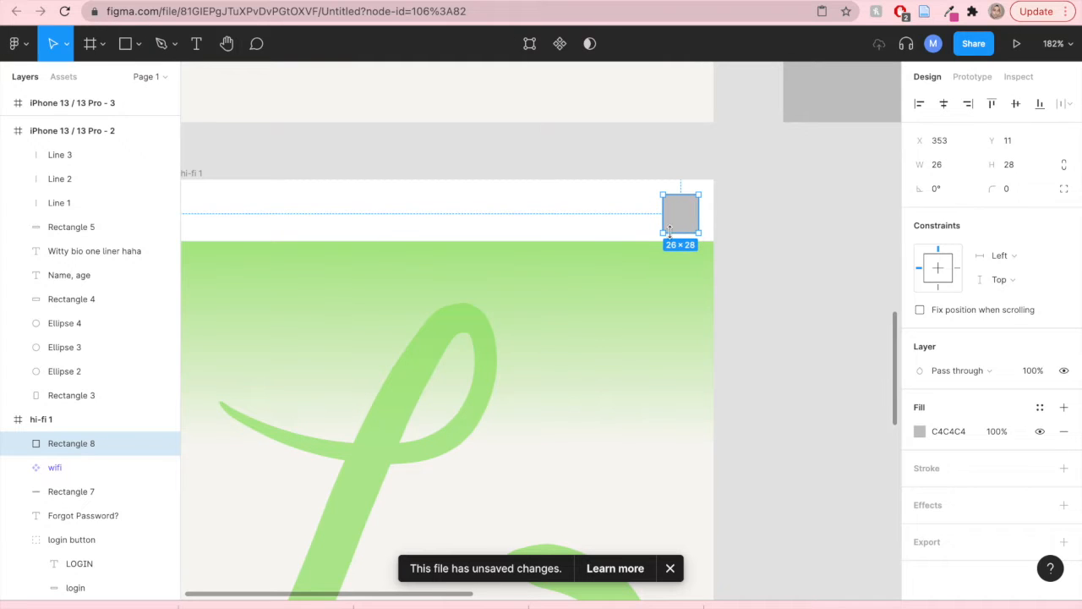
{"action": "left_click", "coordinate": [919, 432]}
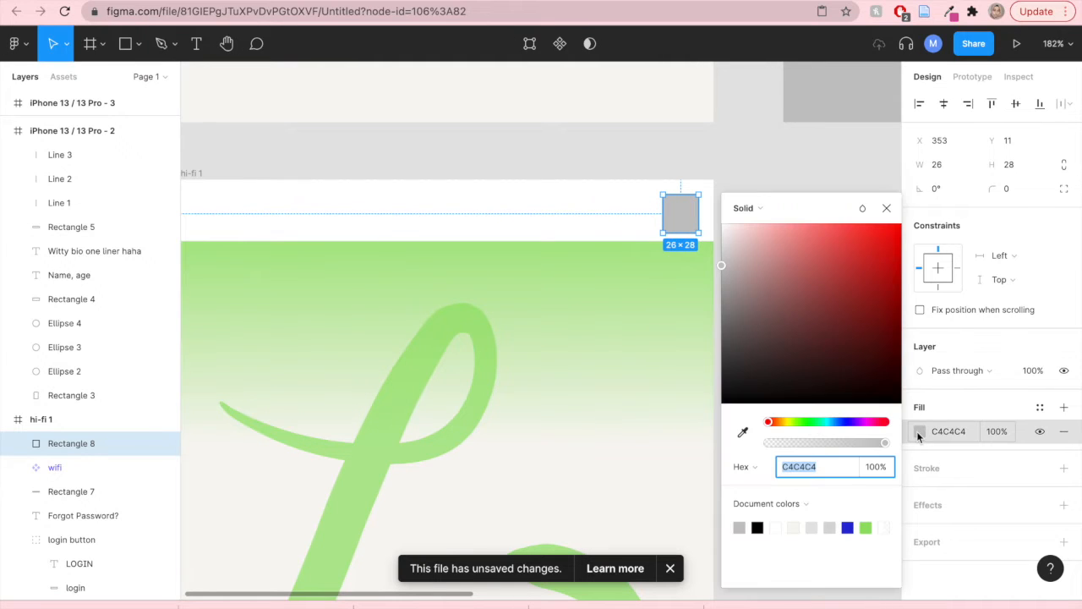
{"action": "left_click", "coordinate": [758, 527]}
{"action": "left_click", "coordinate": [886, 209]}
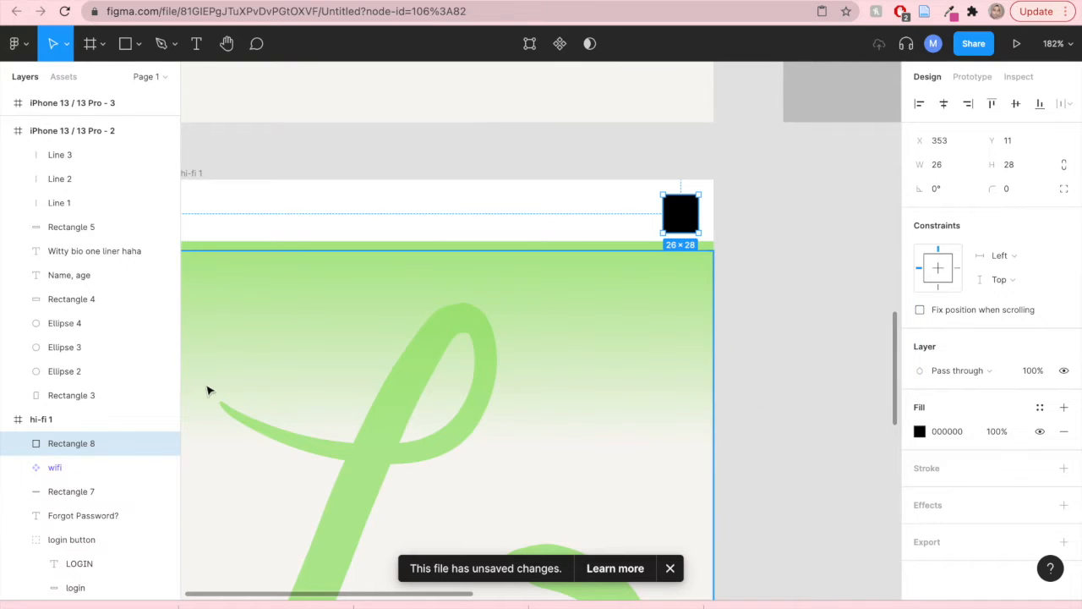
- Select the black rectangle together with the wifi icon and use the rectangle as a mask
{"action": "left_click", "coordinate": [85, 468], "text": "shift"}
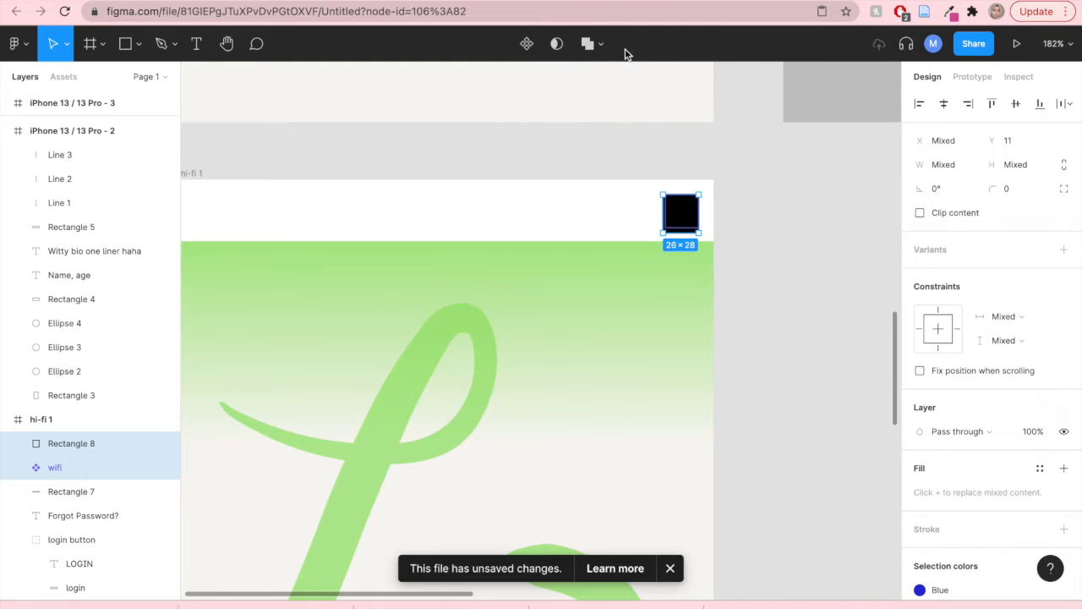
{"action": "left_click", "coordinate": [557, 49]}
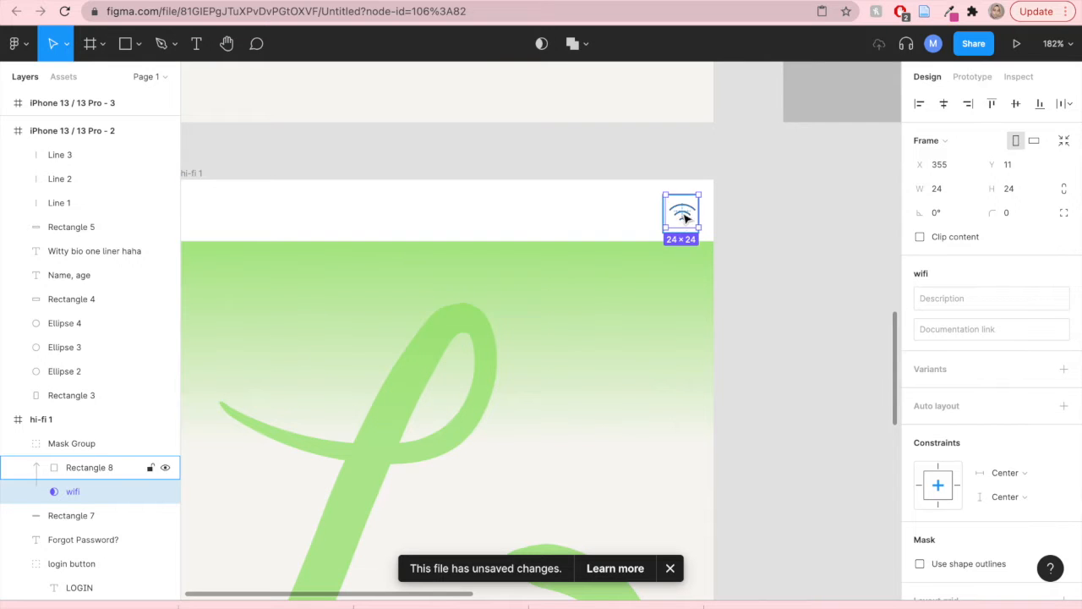
{"action": "left_click", "coordinate": [759, 235]}
- Resize the masked wifi icon group to about 30 × 30 in the status bar corner
{"action": "scroll", "coordinate": [707, 227], "scroll_direction": "up", "scroll_amount": 6}
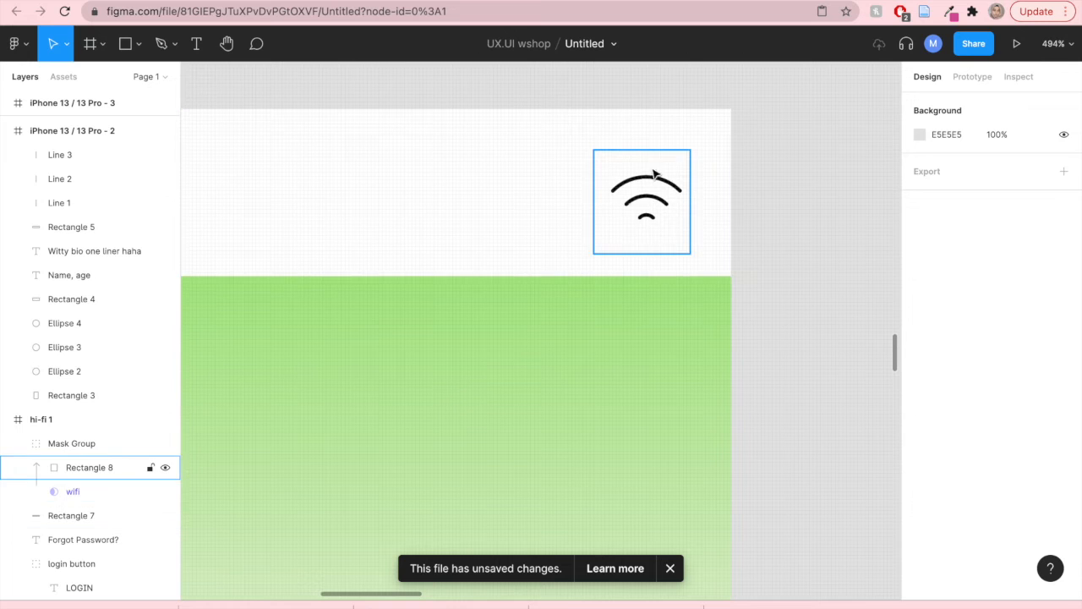
{"action": "scroll", "coordinate": [707, 268], "scroll_direction": "down", "scroll_amount": 8}
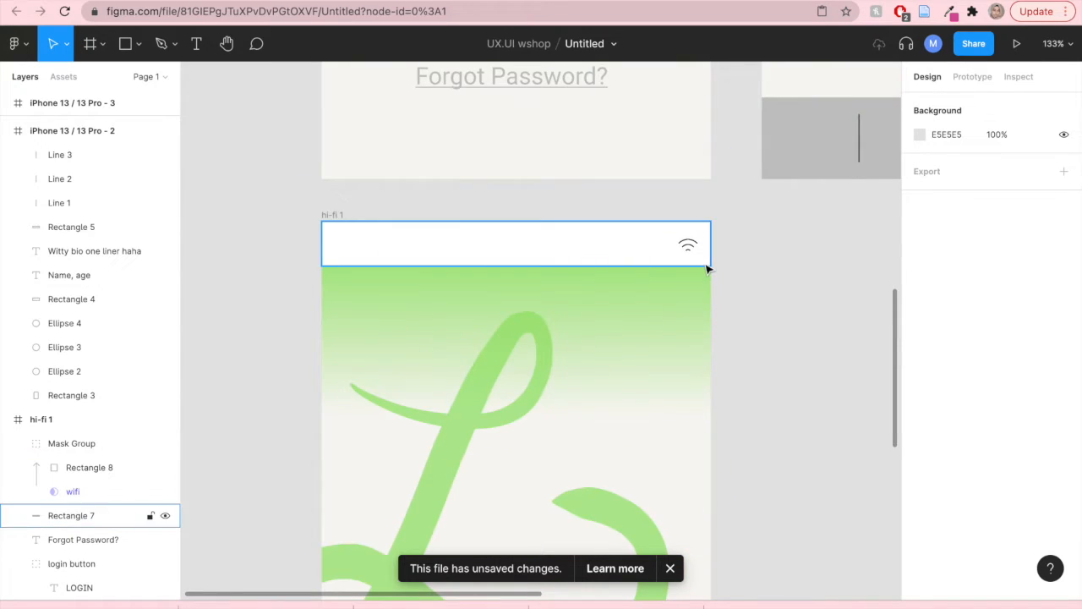
{"action": "left_click", "coordinate": [699, 254]}
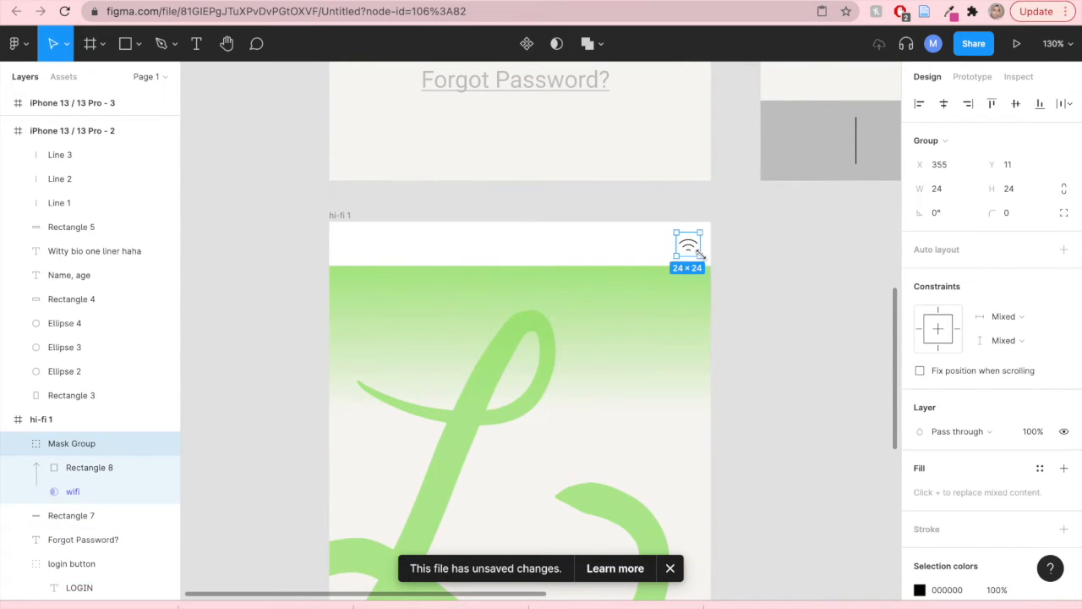
{"action": "mouse_move", "coordinate": [699, 254]}
{"action": "left_mouse_down"}
{"action": "mouse_move", "coordinate": [710, 266]}
{"action": "mouse_move", "coordinate": [697, 254]}
{"action": "left_mouse_up"}
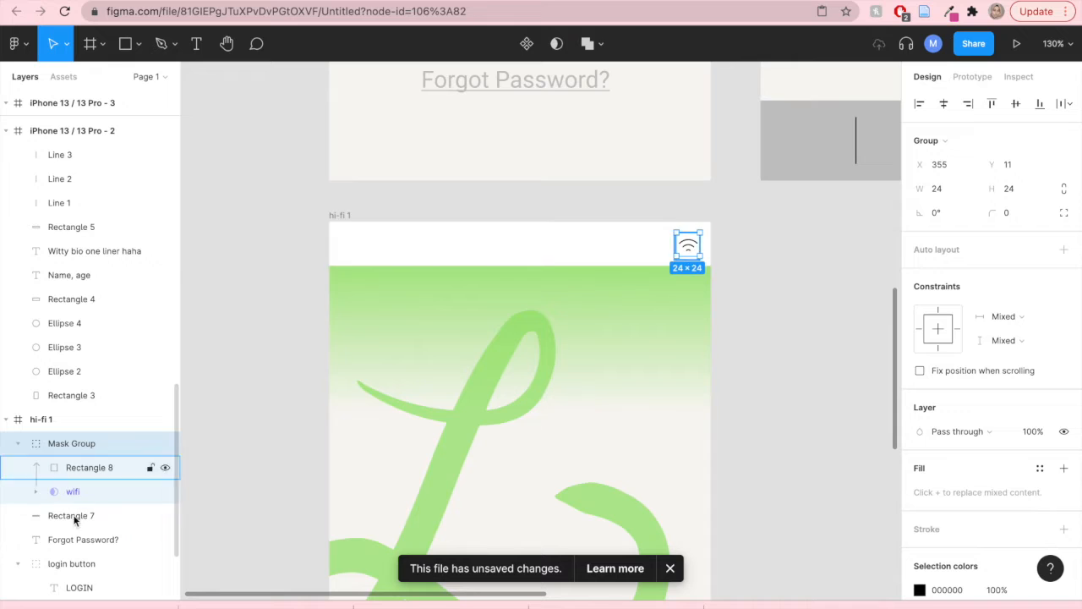
{"action": "mouse_move", "coordinate": [699, 254]}
{"action": "left_mouse_down"}
{"action": "mouse_move", "coordinate": [710, 267]}
{"action": "mouse_move", "coordinate": [692, 248]}
{"action": "left_mouse_up"}
{"action": "left_click", "coordinate": [736, 293]}
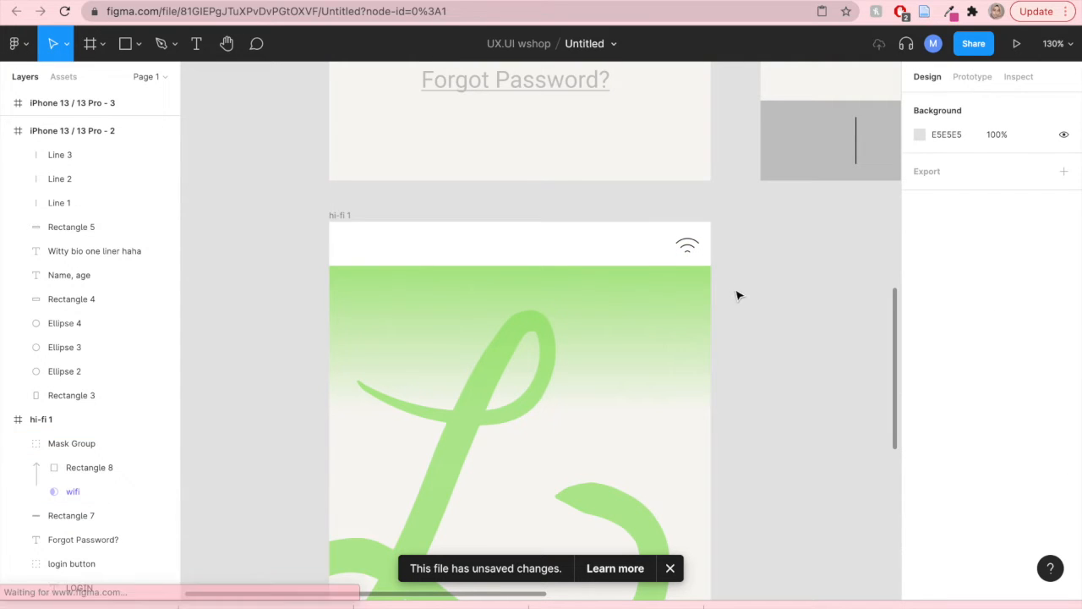
- Check the masked wifi icon's placement in the hi-fi 1 status bar
{"action": "scroll", "coordinate": [632, 331], "scroll_direction": "down", "scroll_amount": 1}
{"action": "scroll", "coordinate": [639, 337], "scroll_direction": "down", "scroll_amount": 2}
{"action": "scroll", "coordinate": [639, 338], "scroll_direction": "down", "scroll_amount": 5}
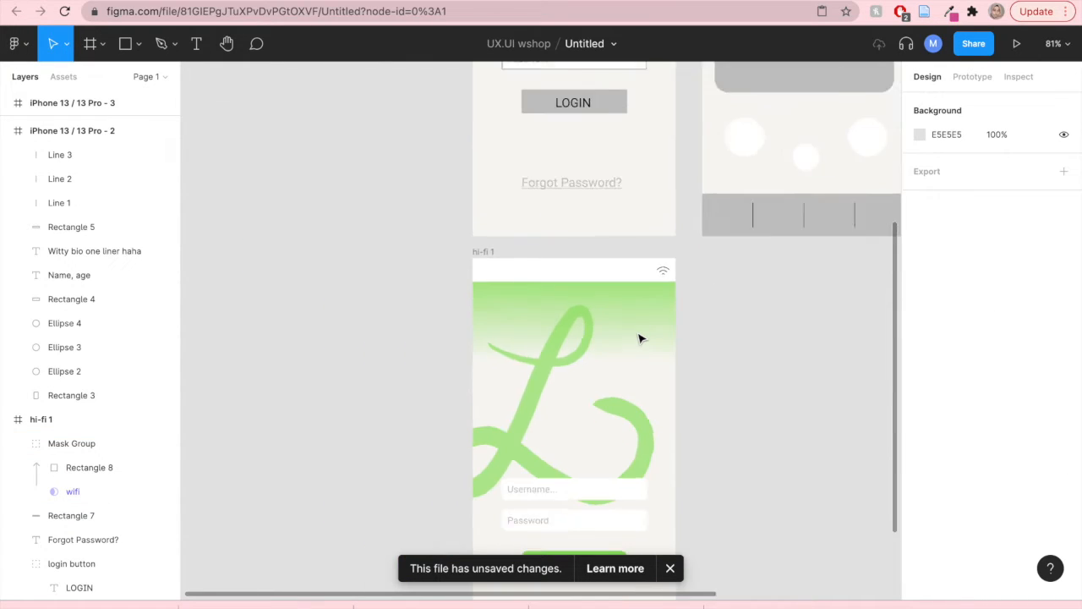
{"action": "scroll", "coordinate": [641, 335], "scroll_direction": "up", "scroll_amount": 1}
{"action": "scroll", "coordinate": [641, 333], "scroll_direction": "up", "scroll_amount": 3}
{"action": "left_click", "coordinate": [670, 254]}
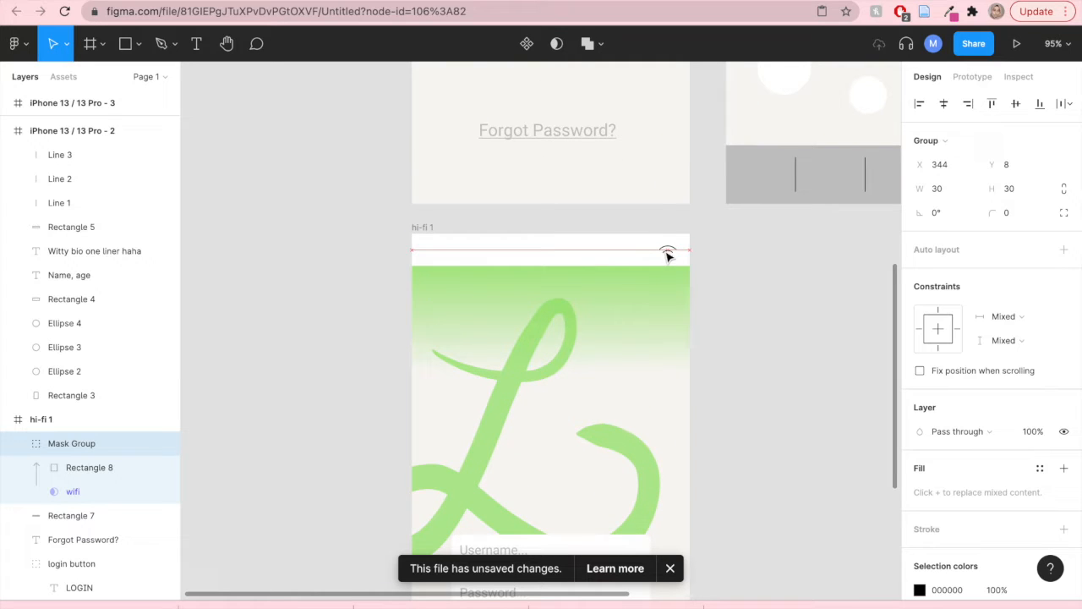
{"action": "left_click", "coordinate": [720, 297]}
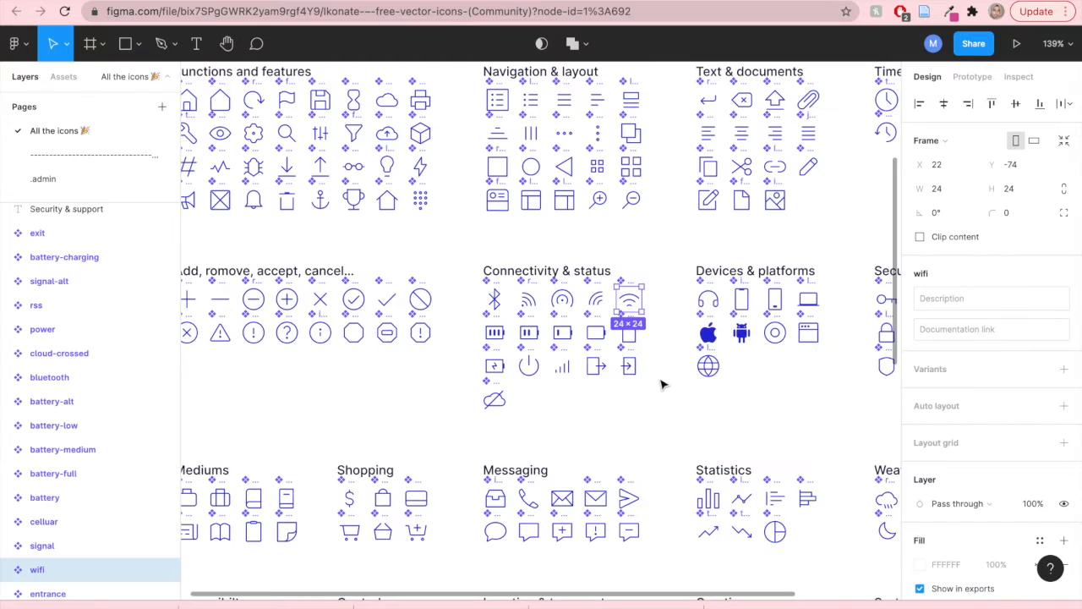
- Copy the battery-medium icon from the Ikonate file and paste it into the status bar, left of the wifi icon
{"action": "left_click", "coordinate": [662, 381]}
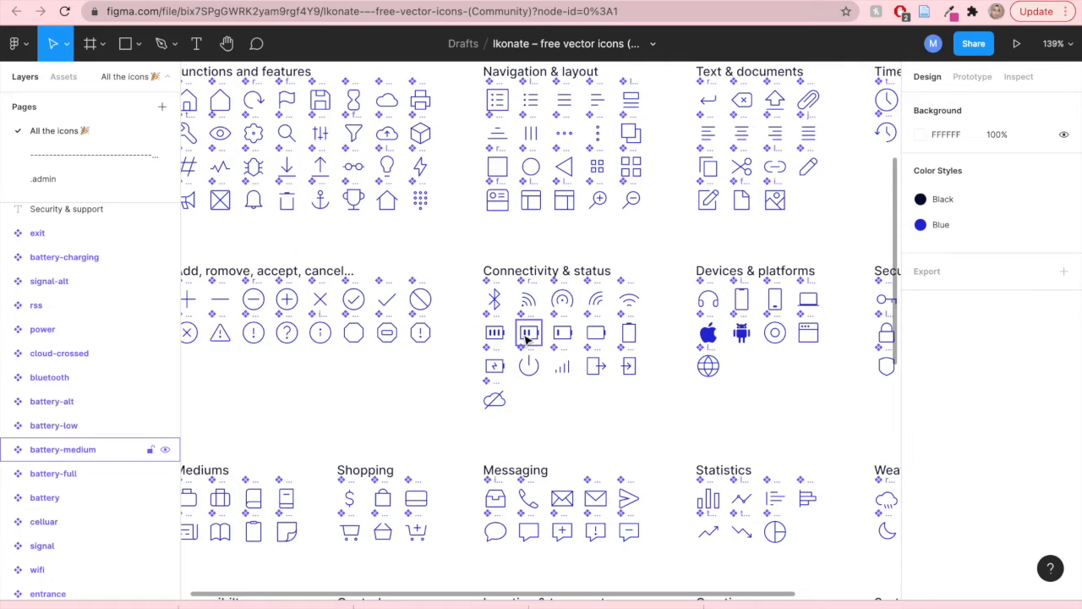
{"action": "right_click", "coordinate": [528, 336]}
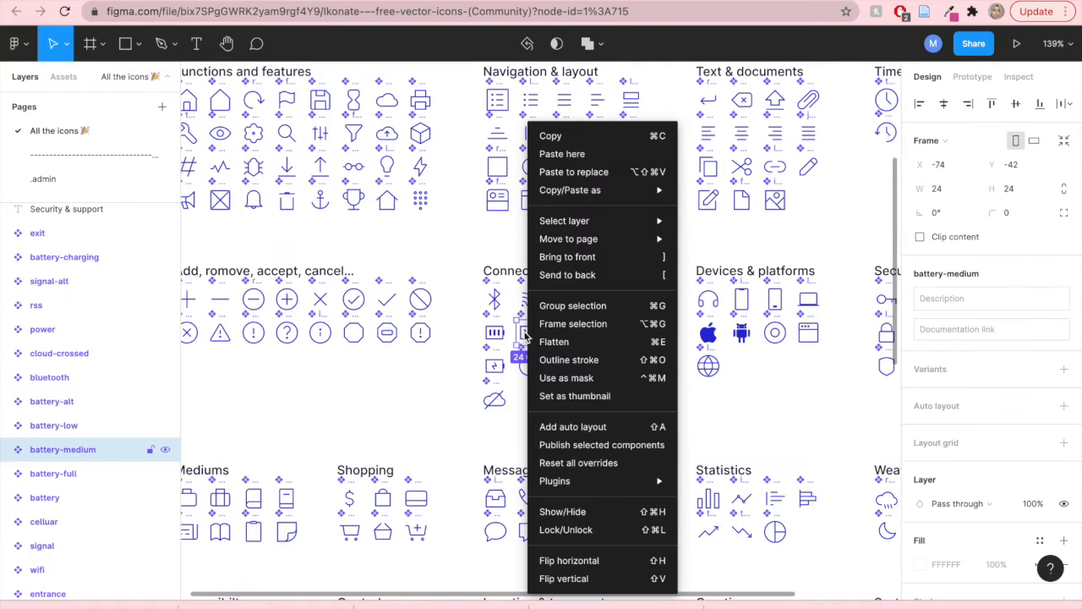
{"action": "left_click", "coordinate": [550, 137]}
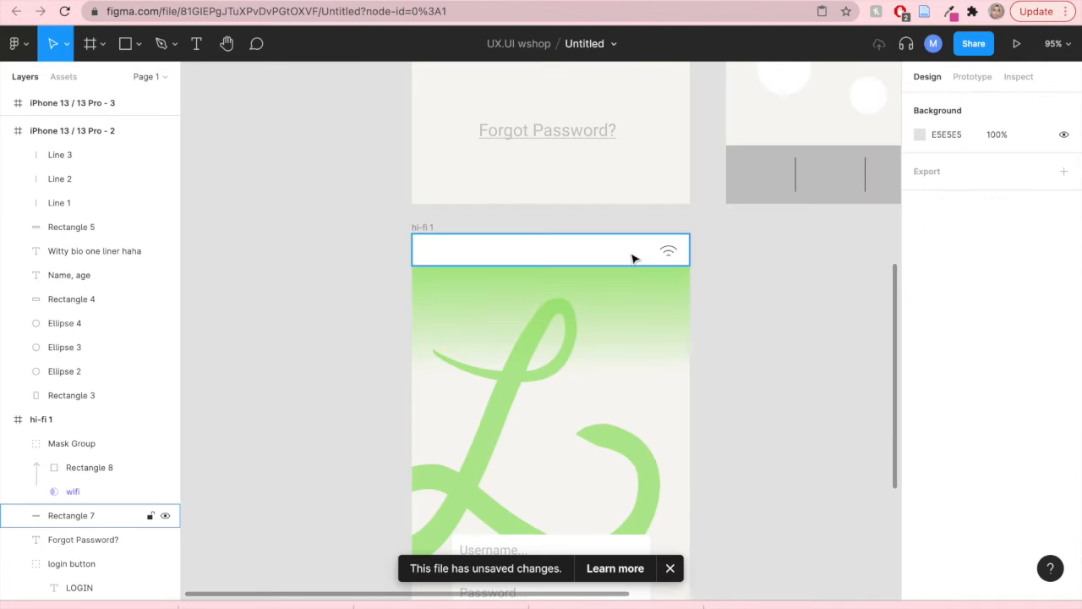
{"action": "right_click", "coordinate": [630, 257]}
{"action": "left_click", "coordinate": [656, 208]}
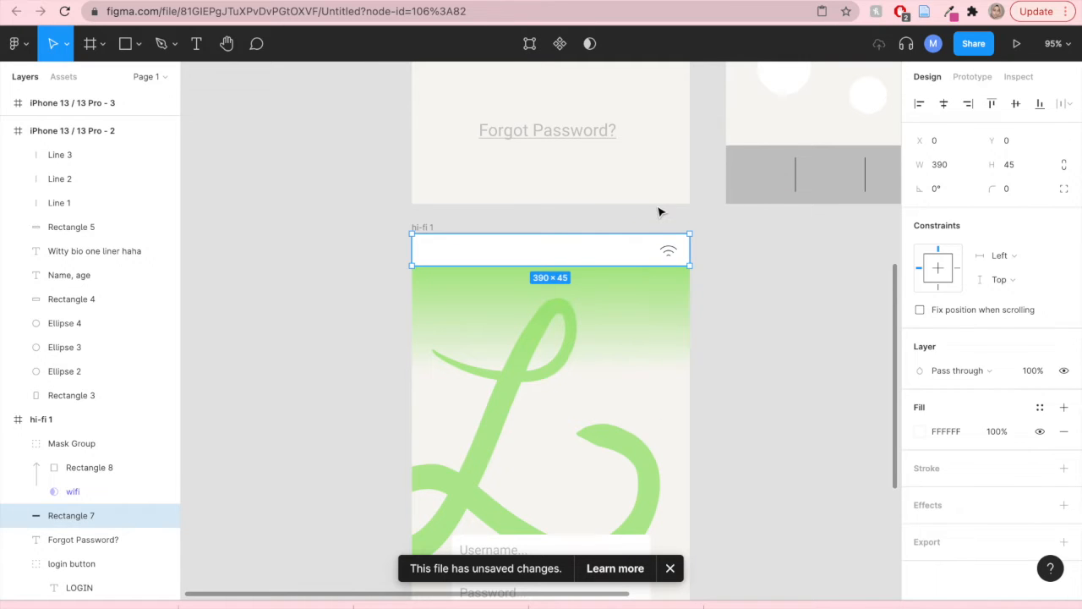
{"action": "left_click_drag", "start_coordinate": [666, 218], "coordinate": [640, 253]}
{"action": "left_click", "coordinate": [727, 307]}
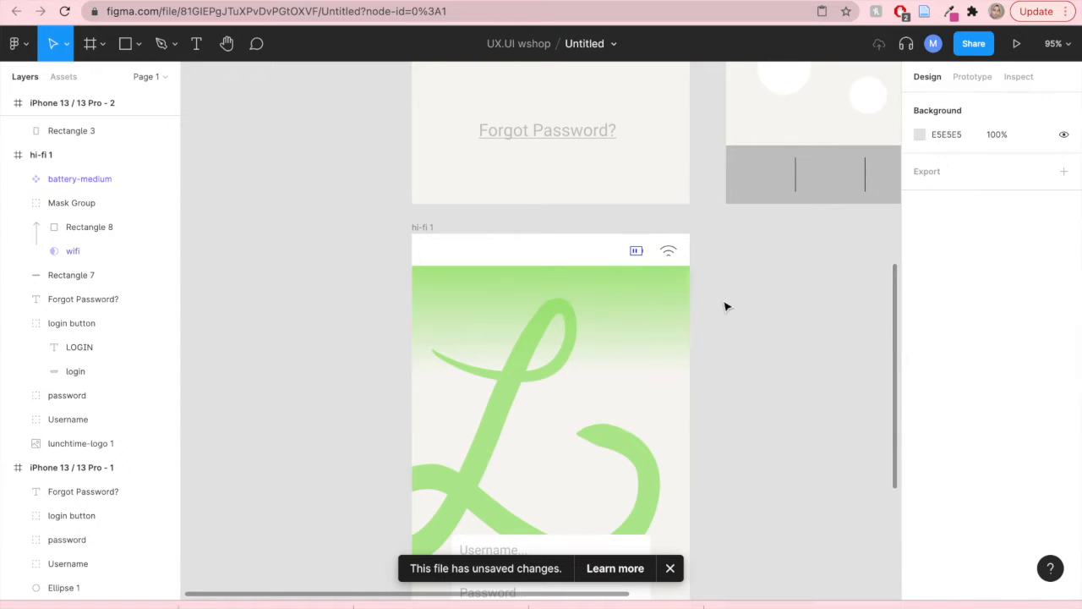
- Draw a black rectangle about 34 × 28 over the battery icon in the status bar
{"action": "key", "text": "r"}
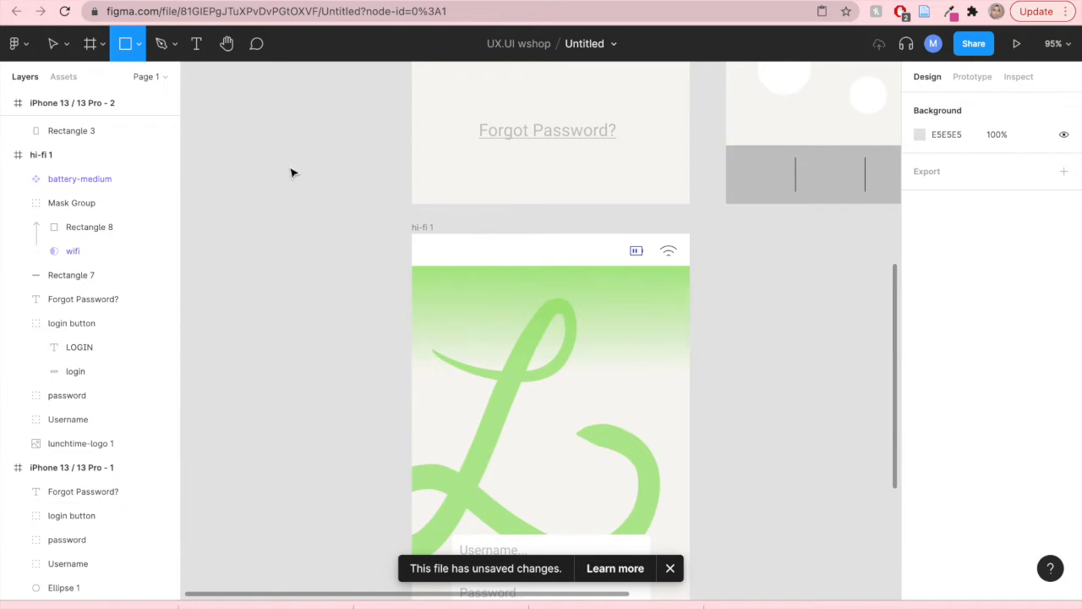
{"action": "left_click_drag", "start_coordinate": [621, 243], "coordinate": [648, 264]}
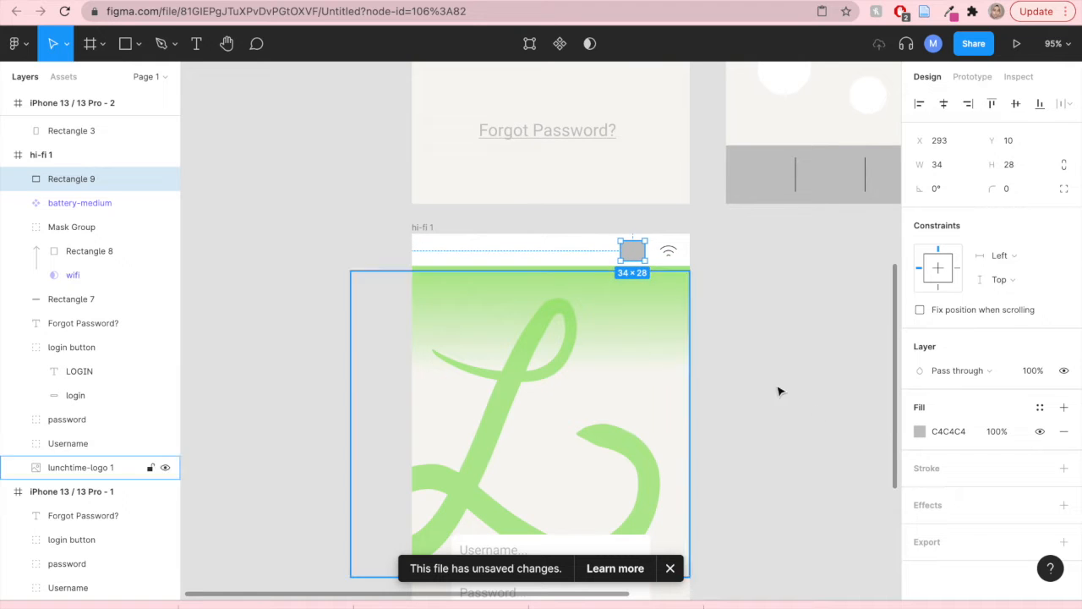
{"action": "left_click", "coordinate": [920, 431]}
{"action": "left_click", "coordinate": [779, 527]}
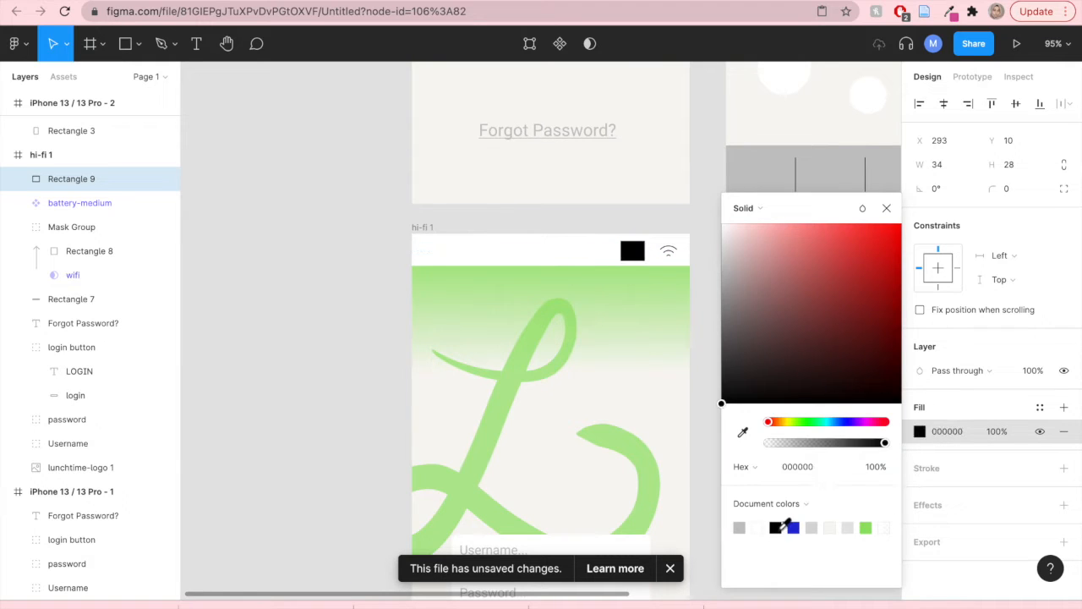
{"action": "left_click", "coordinate": [886, 208]}
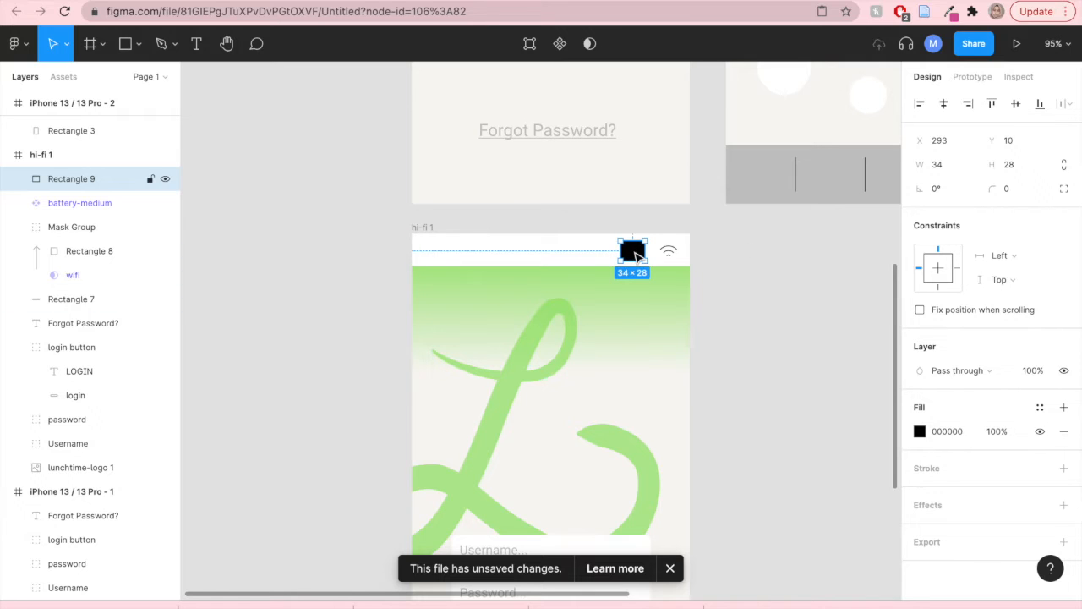
- Select the black rectangle together with the battery-medium icon and use the rectangle as a mask
{"action": "left_click", "coordinate": [82, 206], "text": "shift"}
{"action": "right_click", "coordinate": [82, 207]}
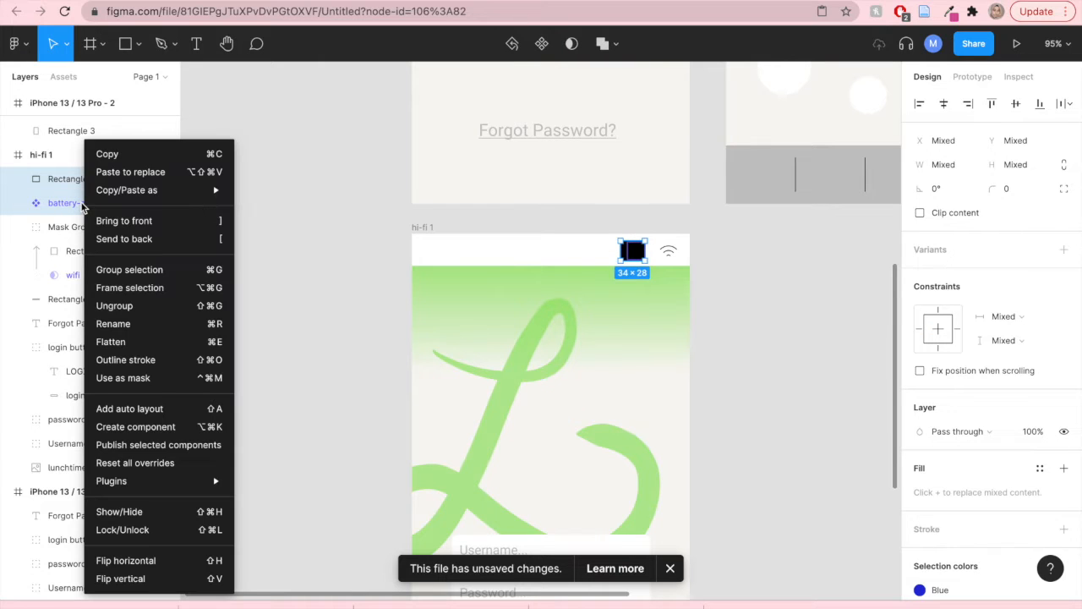
{"action": "left_click", "coordinate": [576, 47]}
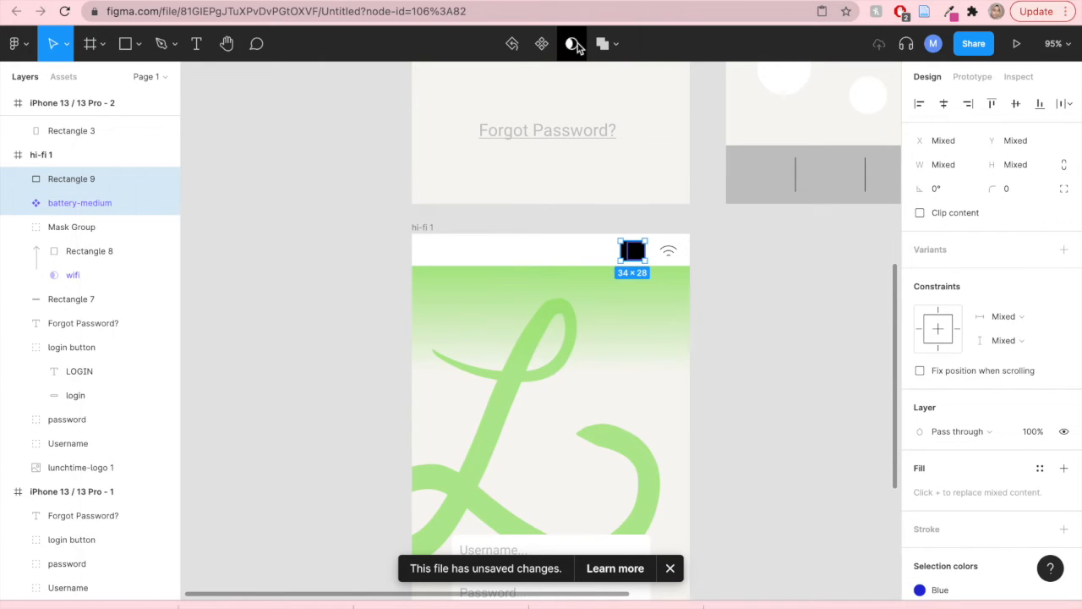
{"action": "left_click", "coordinate": [575, 47]}
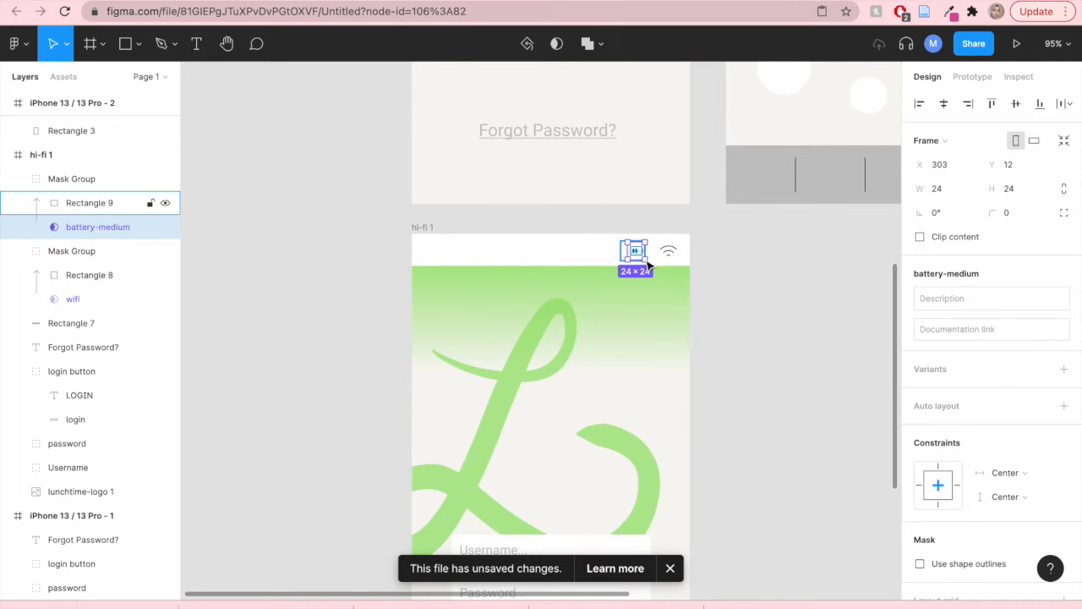
- Resize the masked battery icon group to about 26 × 26 and nudge it next to the wifi icon
{"action": "left_click_drag", "start_coordinate": [644, 259], "coordinate": [645, 262]}
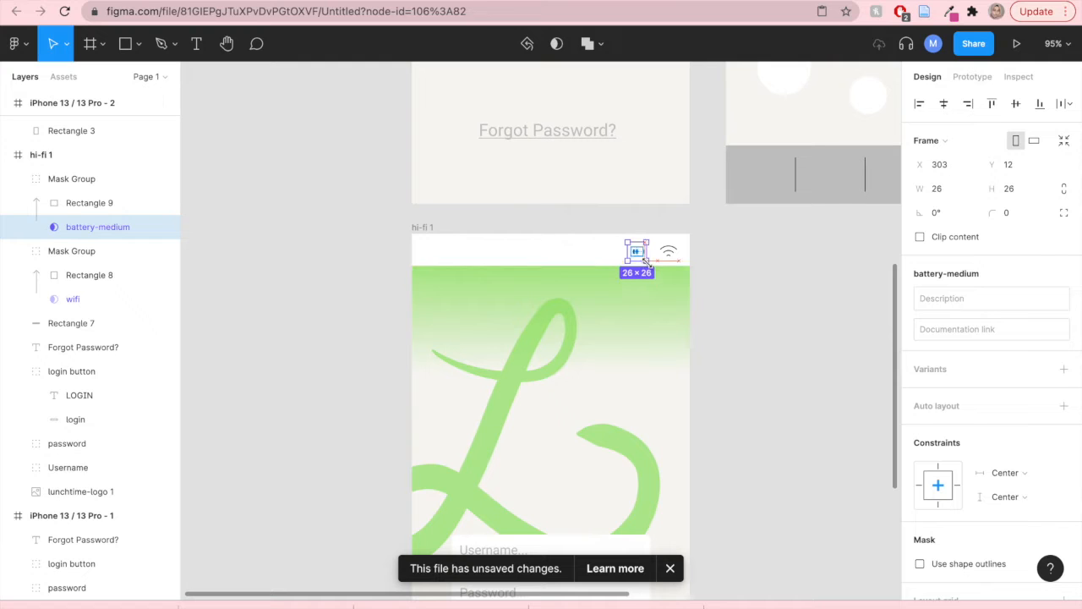
{"action": "scroll", "coordinate": [652, 264], "scroll_direction": "up", "scroll_amount": 5}
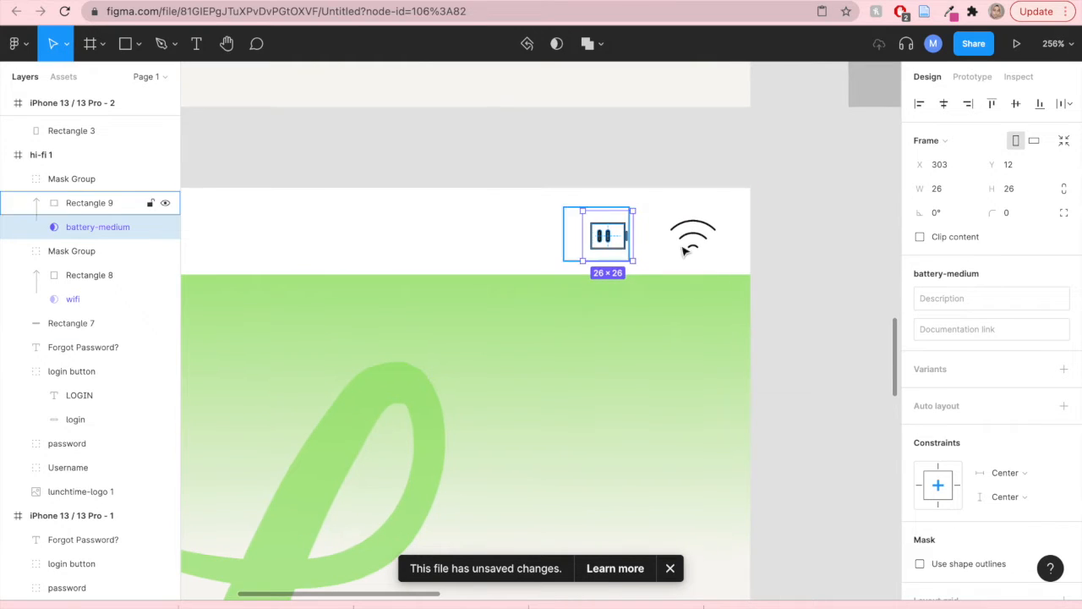
{"action": "left_click", "coordinate": [829, 261]}
{"action": "left_click_drag", "start_coordinate": [613, 237], "coordinate": [617, 238]}
{"action": "left_click", "coordinate": [831, 309]}
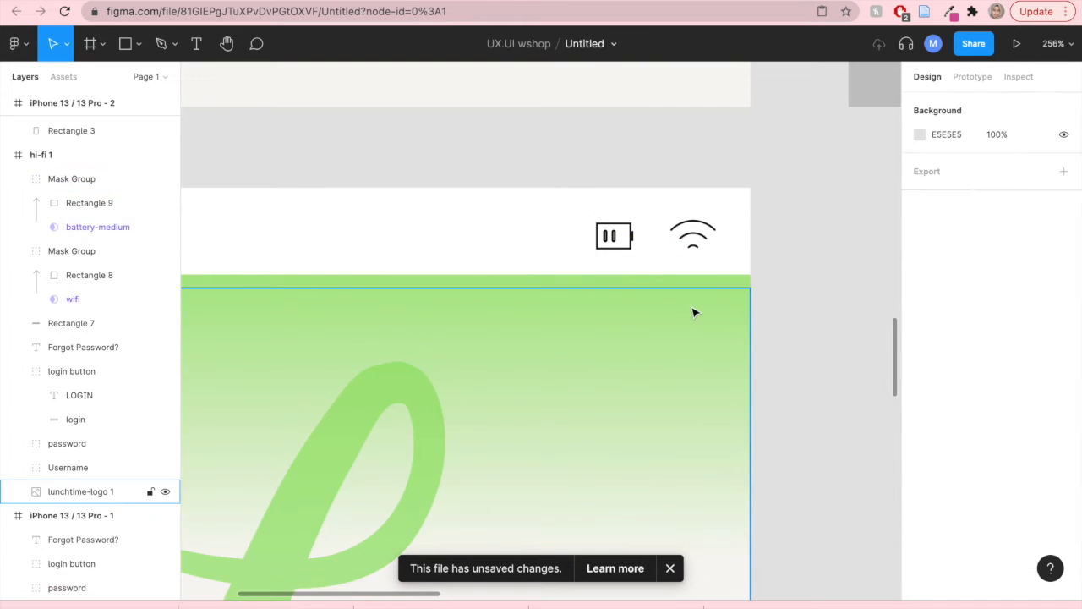
{"action": "left_click", "coordinate": [613, 237]}
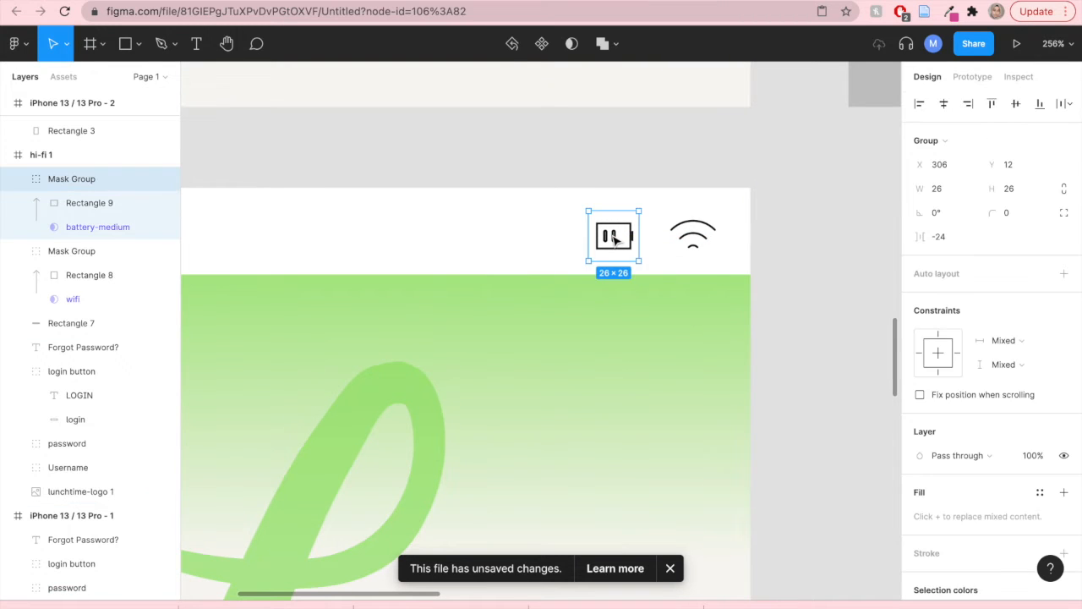
{"action": "left_click", "coordinate": [799, 304]}
{"action": "scroll", "coordinate": [668, 330], "scroll_direction": "down", "scroll_amount": 5}
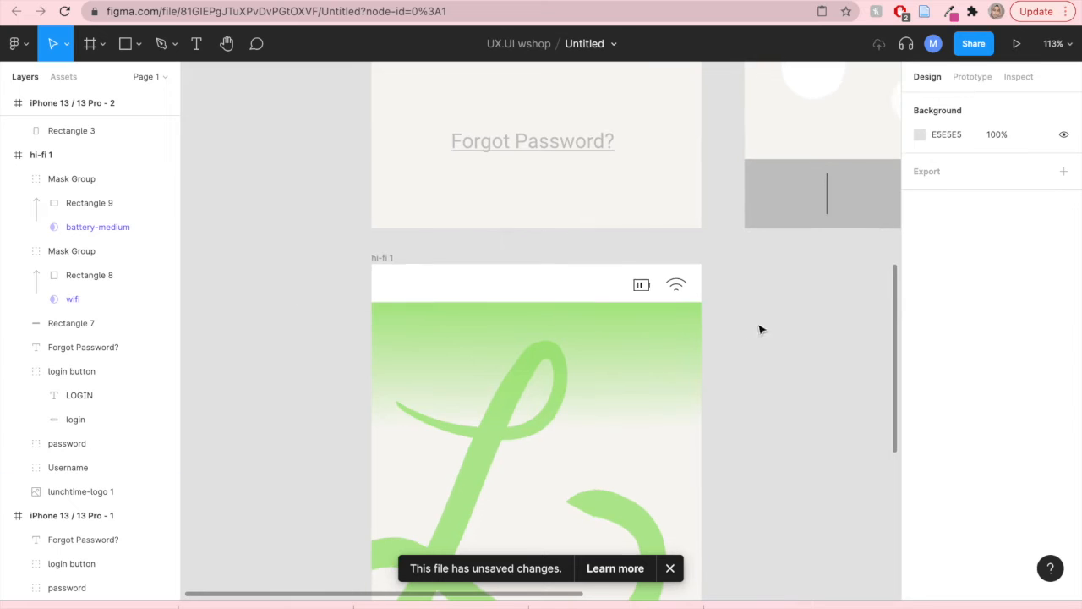
- Add a text box reading "SMC HK" at the left end of the status bar
{"action": "key", "text": "t"}
{"action": "left_click_drag", "start_coordinate": [379, 274], "coordinate": [450, 292]}
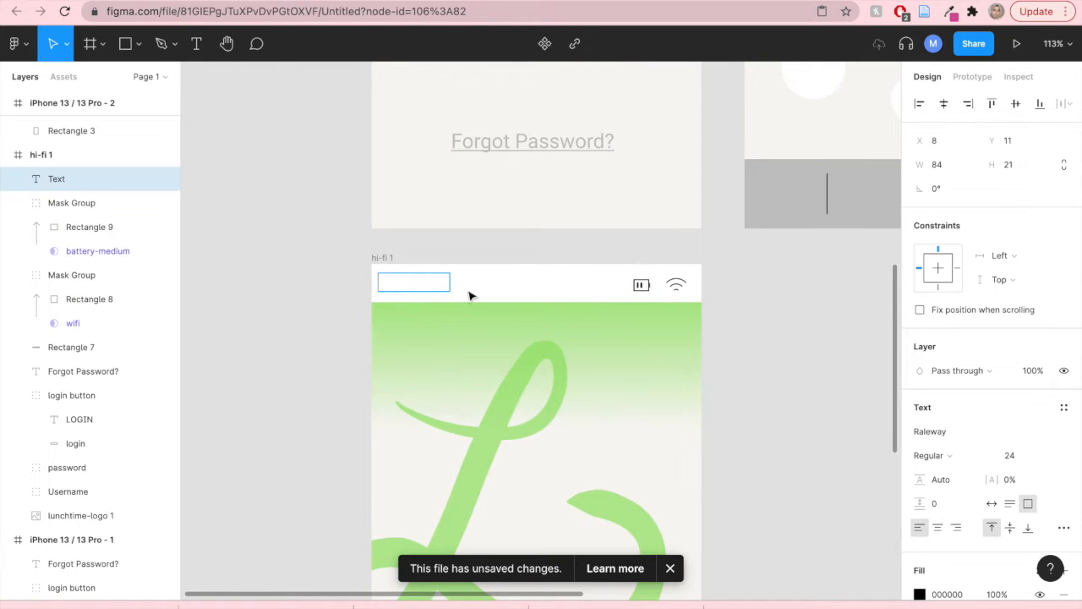
{"action": "type", "text": "SMC HK"}
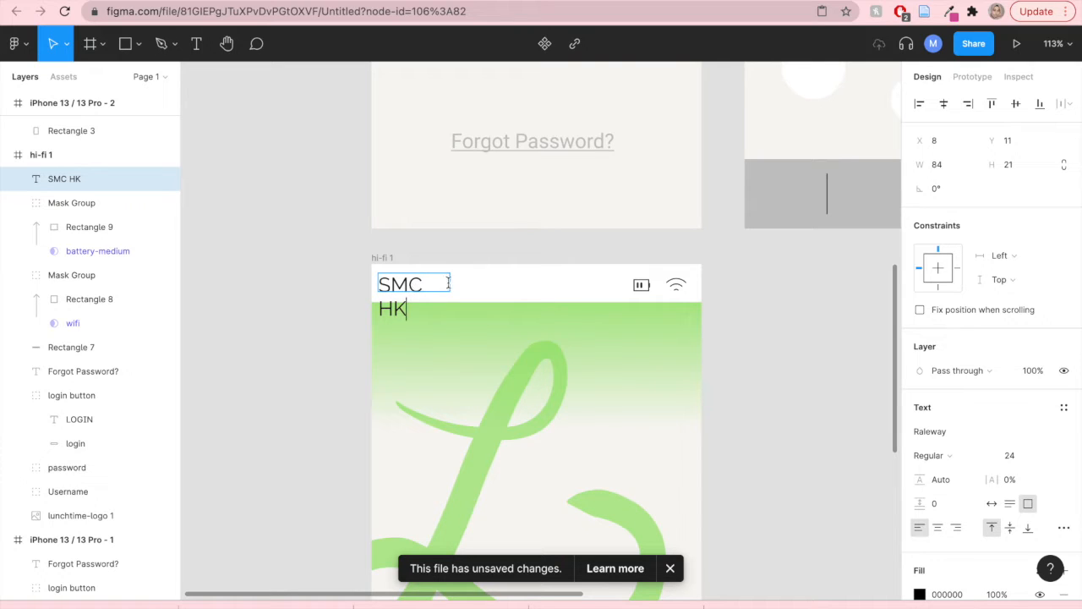
{"action": "key", "text": "Escape"}
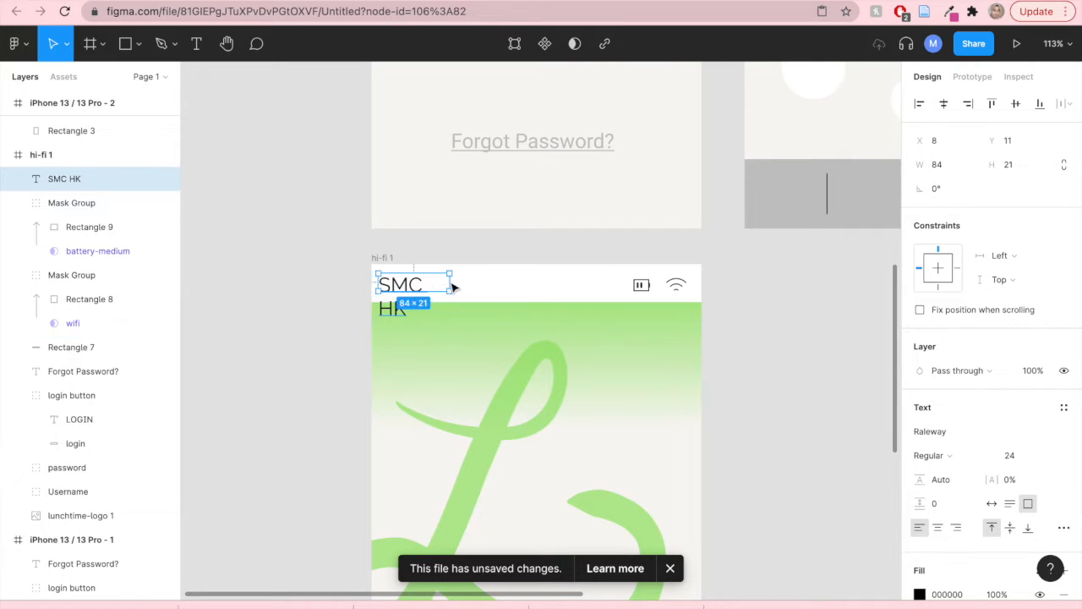
- Reposition the SMC HK text and widen its box to about 124 px
{"action": "left_click_drag", "start_coordinate": [454, 288], "coordinate": [460, 285]}
{"action": "double_click", "coordinate": [438, 286]}
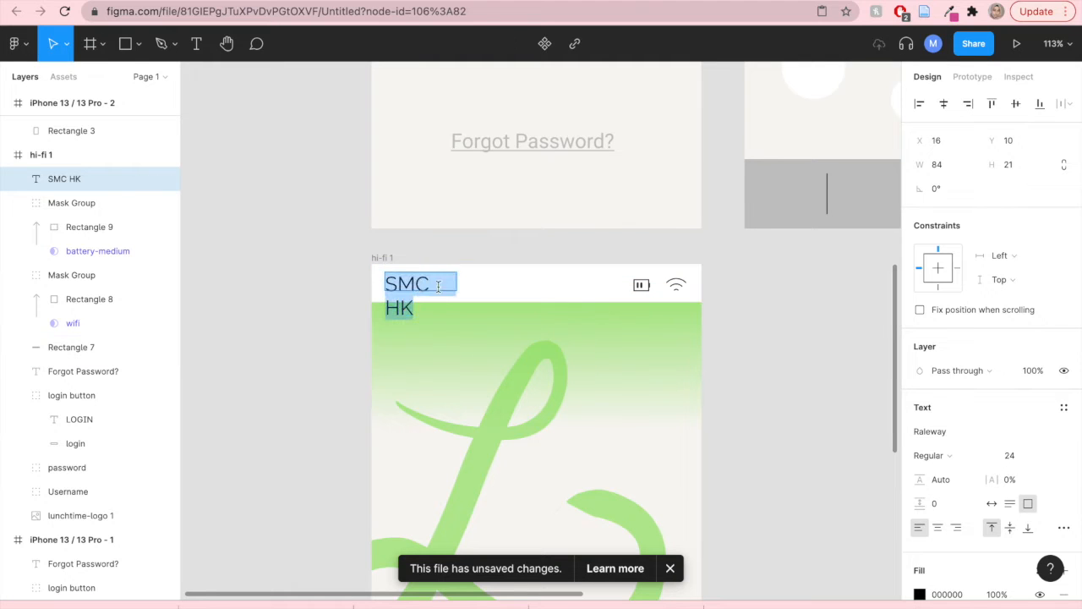
{"action": "key", "text": "Escape"}
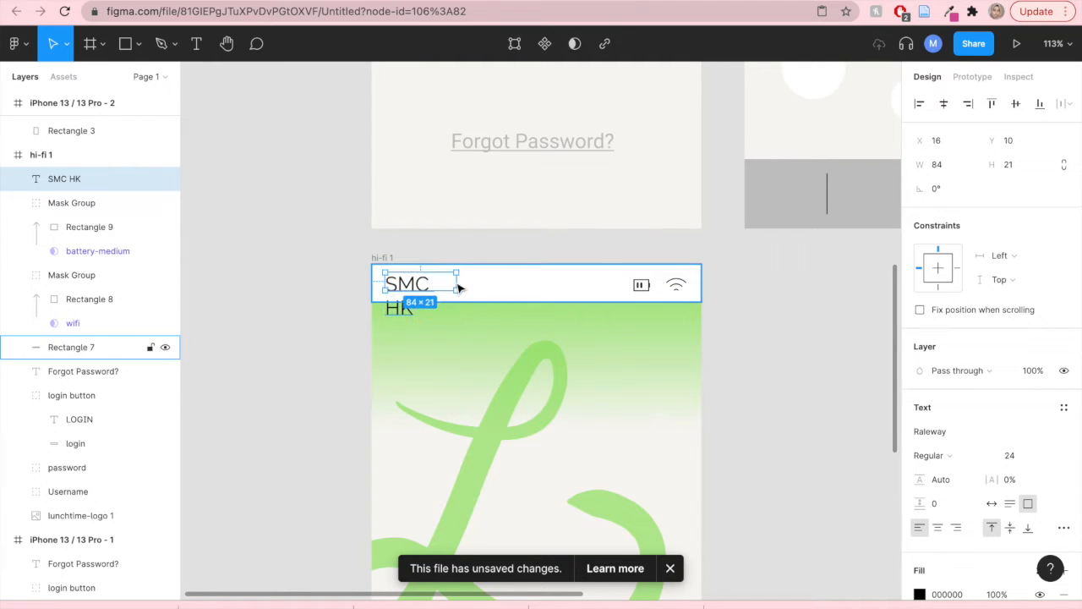
{"action": "left_click_drag", "start_coordinate": [458, 284], "coordinate": [498, 283]}
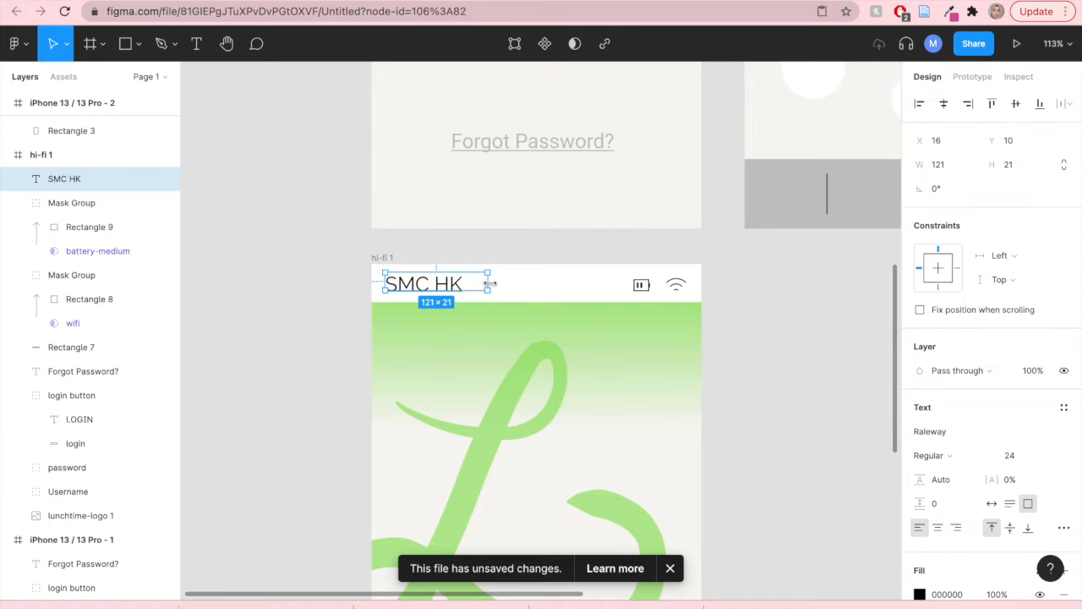
- Set the SMC HK text's font to Roboto, Condensed Regular
{"action": "double_click", "coordinate": [448, 286]}
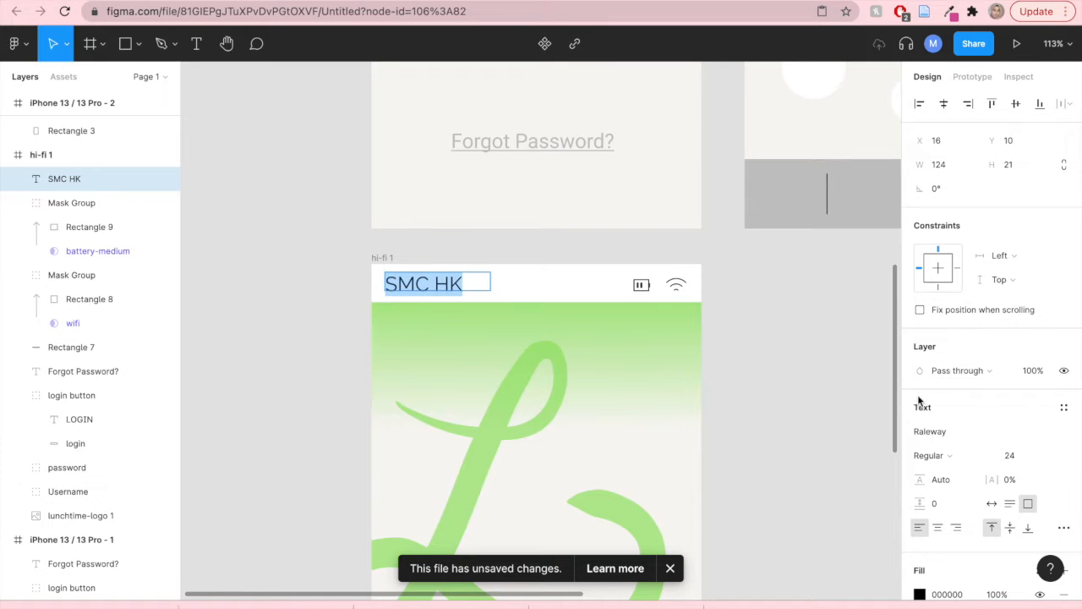
{"action": "left_click", "coordinate": [953, 431]}
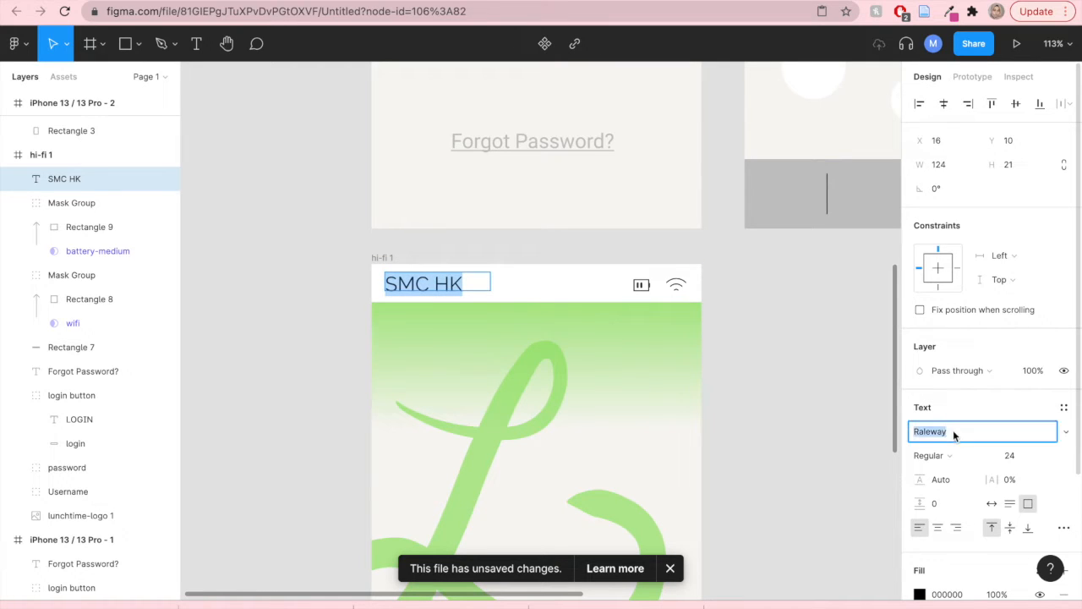
{"action": "type", "text": "Roboto"}
{"action": "key", "text": "Return"}
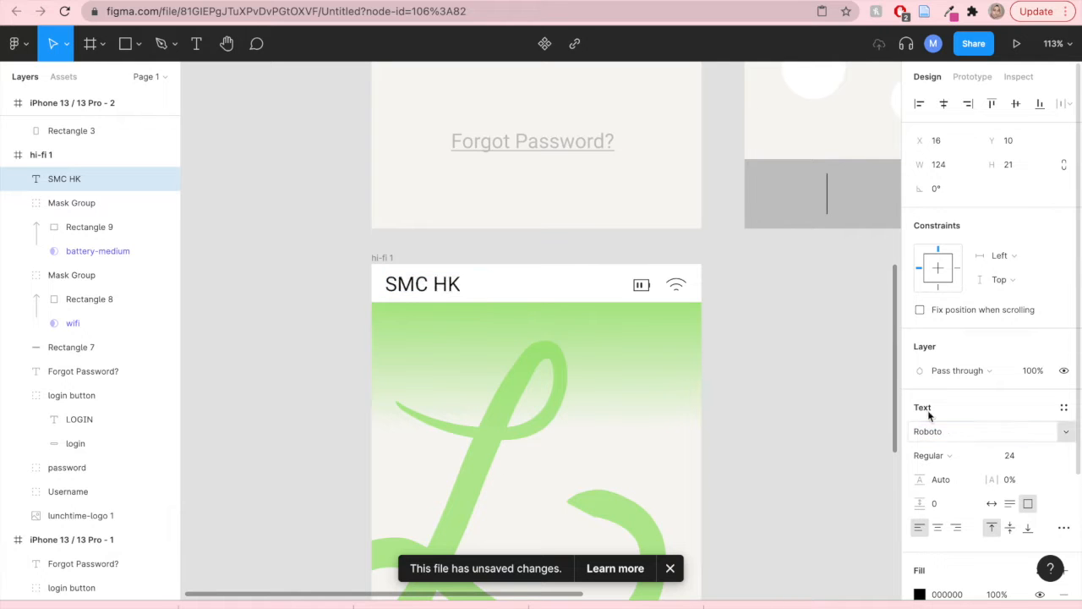
{"action": "left_click", "coordinate": [946, 455]}
{"action": "left_click", "coordinate": [955, 228]}
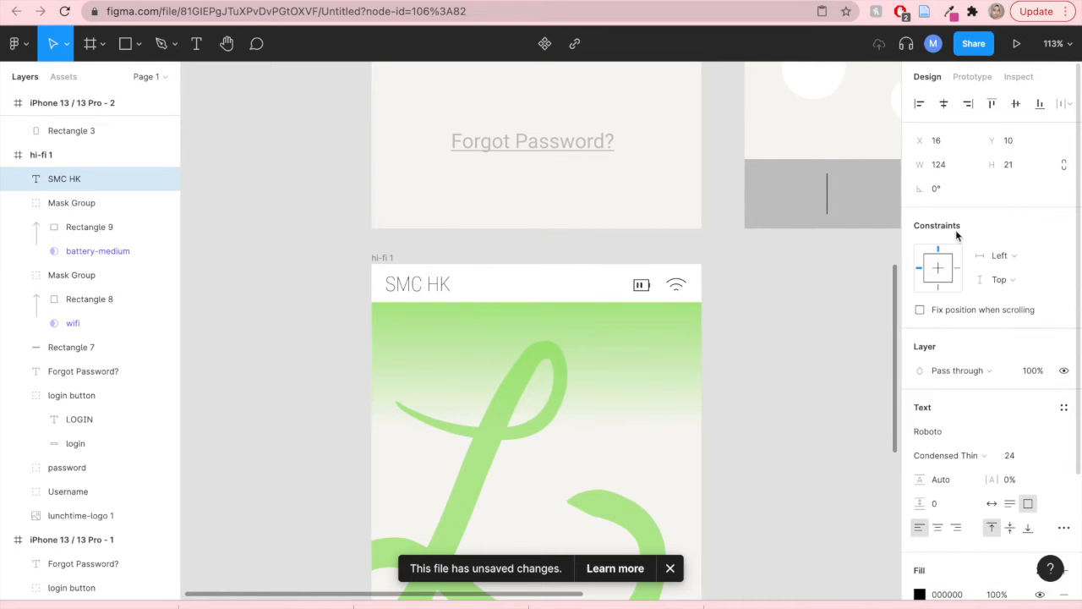
{"action": "left_click", "coordinate": [947, 455]}
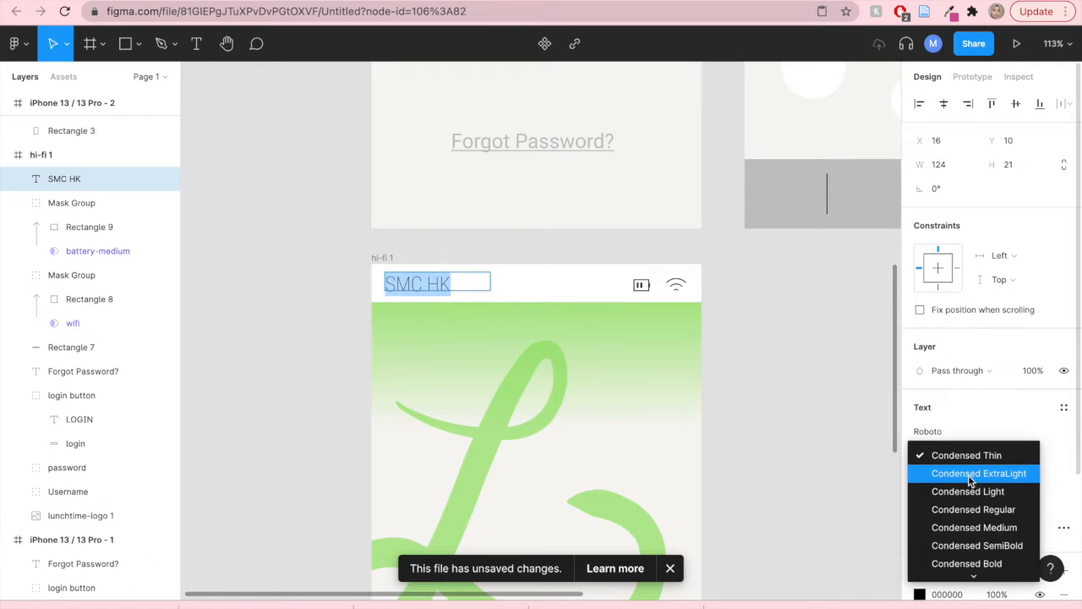
{"action": "left_click", "coordinate": [964, 508]}
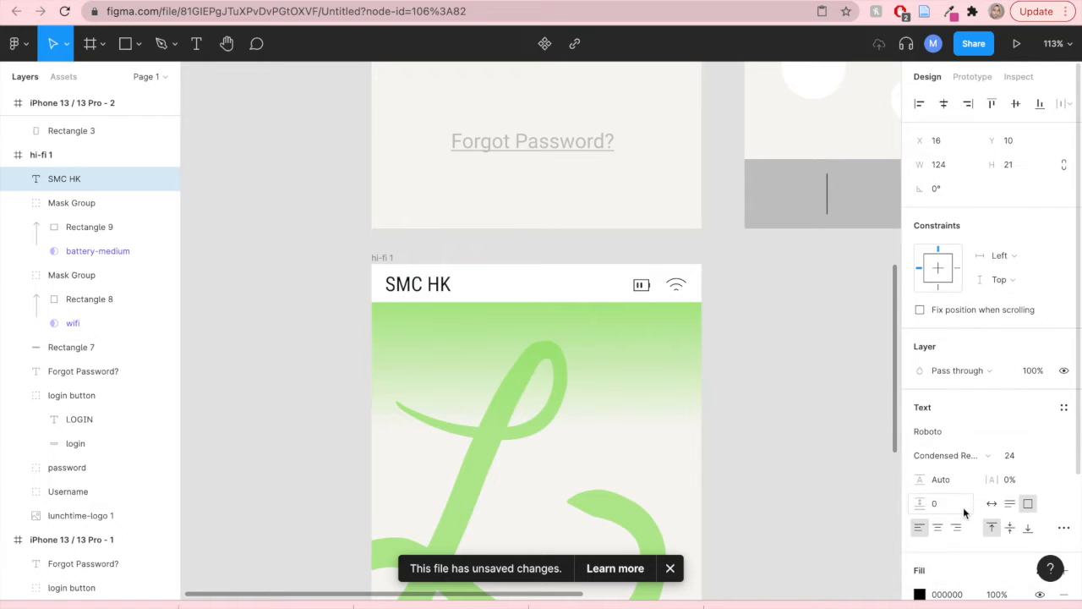
- Set the SMC HK text's font size to 16
{"action": "double_click", "coordinate": [422, 285]}
{"action": "key", "text": "ctrl+a"}
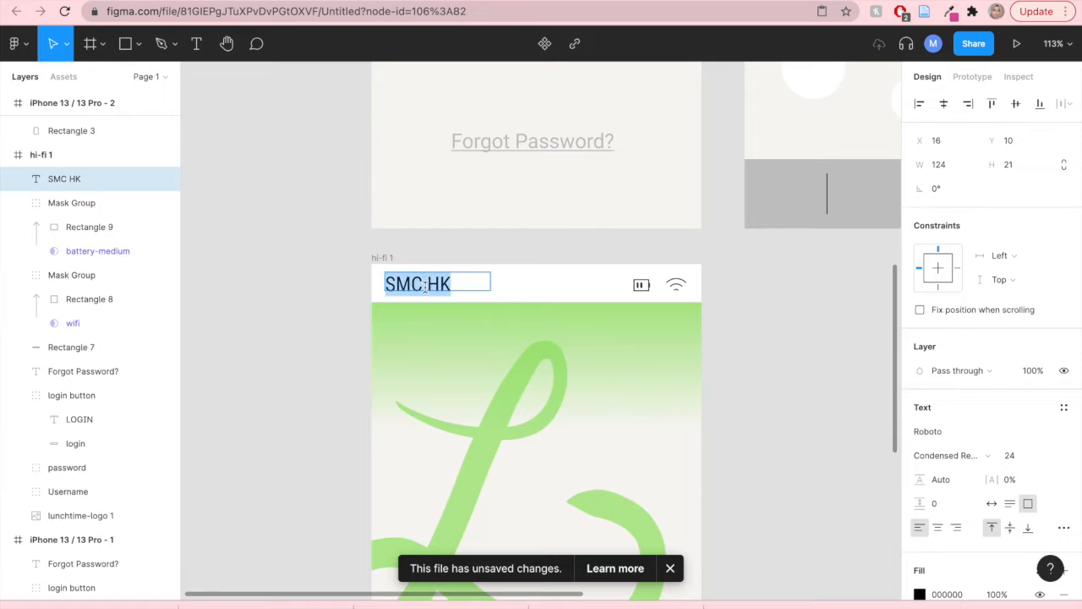
{"action": "left_click", "coordinate": [1012, 458]}
{"action": "left_click_drag", "start_coordinate": [1012, 457], "coordinate": [1003, 457]}
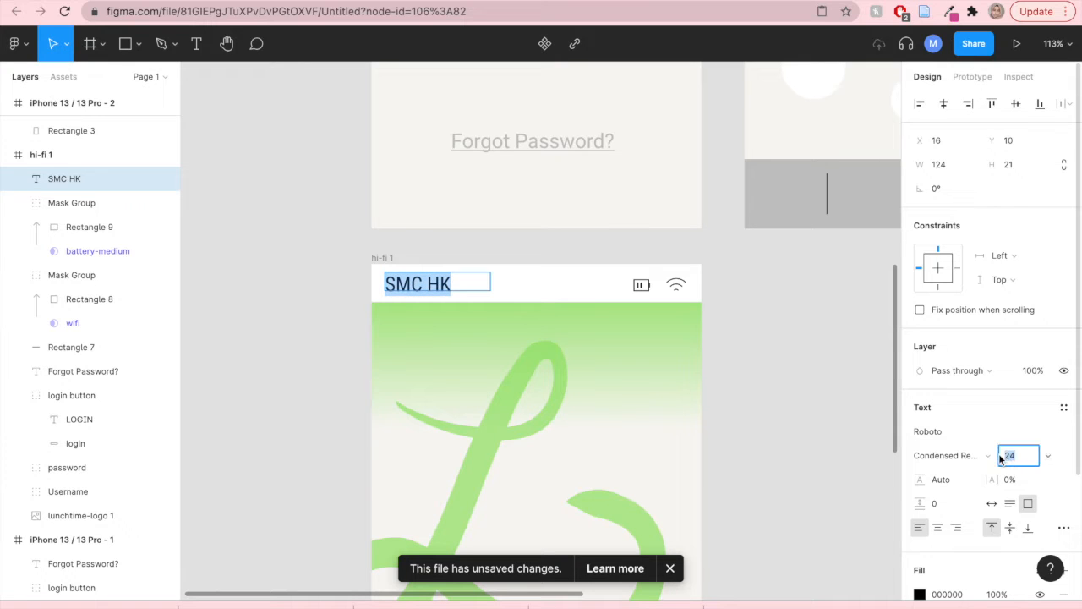
{"action": "mouse_move", "coordinate": [998, 456]}
{"action": "left_mouse_down"}
{"action": "mouse_move", "coordinate": [972, 456]}
{"action": "mouse_move", "coordinate": [986, 457]}
{"action": "left_mouse_up"}
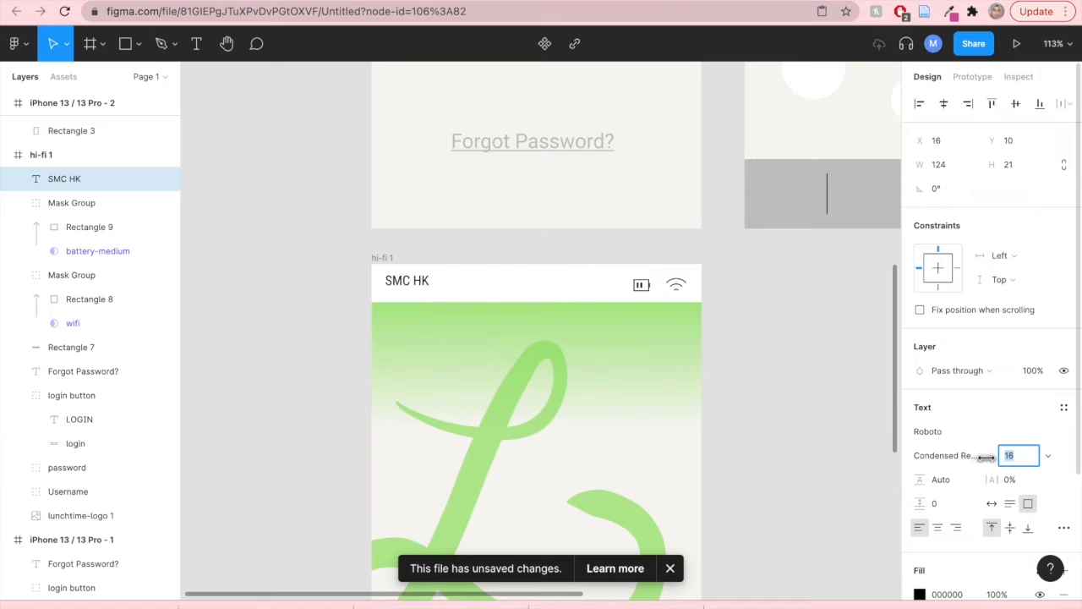
- Move the SMC HK text into place at the left of the status bar
{"action": "double_click", "coordinate": [408, 280]}
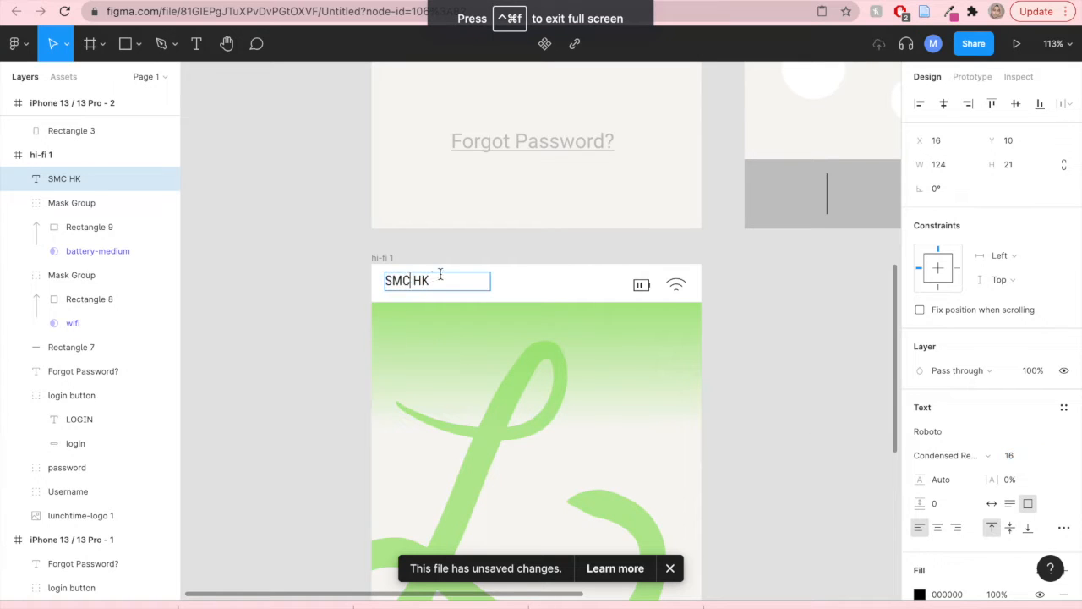
{"action": "key", "text": "Escape"}
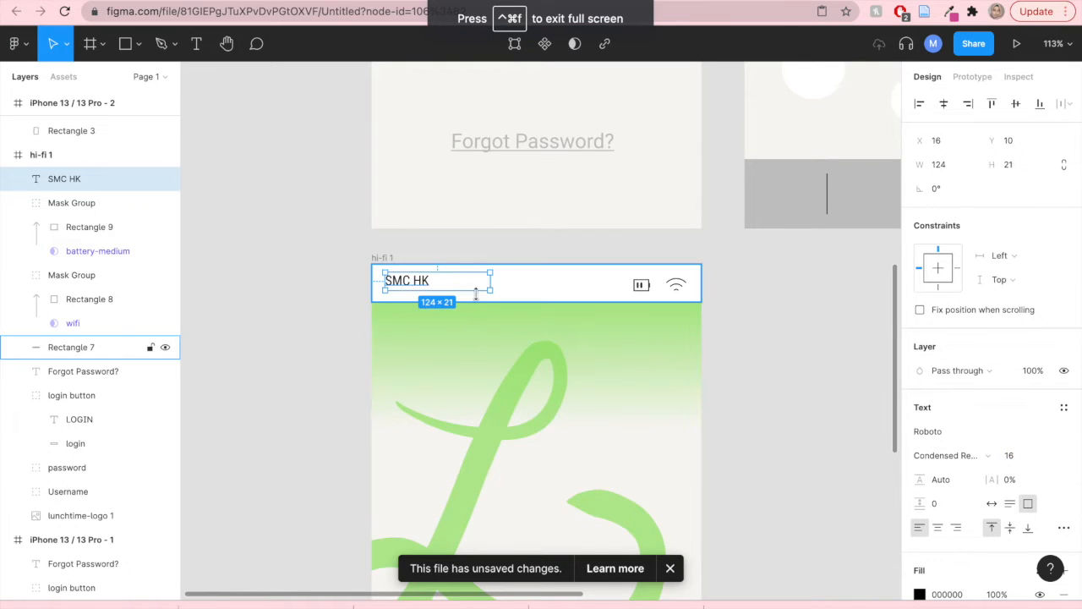
{"action": "left_click_drag", "start_coordinate": [461, 285], "coordinate": [457, 288]}
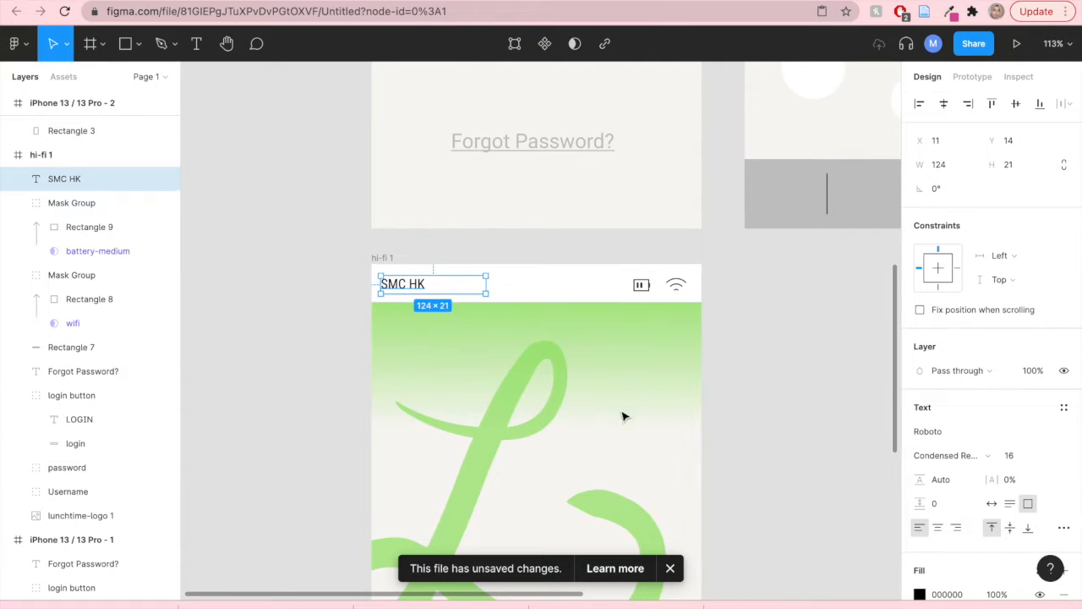
{"action": "left_click", "coordinate": [767, 310]}
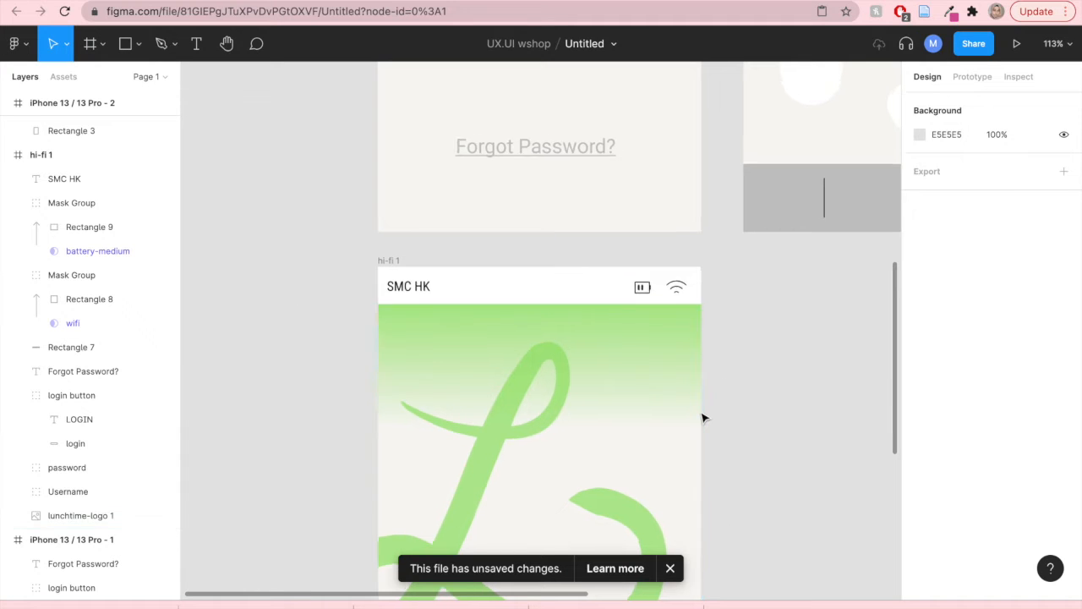
- Review the hi-fi 1 login screen alongside the profile and chat wireframes
{"action": "scroll", "coordinate": [702, 415], "scroll_direction": "down", "scroll_amount": 5, "text": "ctrl"}
{"action": "scroll", "coordinate": [643, 330], "scroll_direction": "down", "scroll_amount": 3}
{"action": "scroll", "coordinate": [599, 302], "scroll_direction": "right", "scroll_amount": 3}
{"action": "scroll", "coordinate": [600, 333], "scroll_direction": "down", "scroll_amount": 1, "text": "ctrl"}
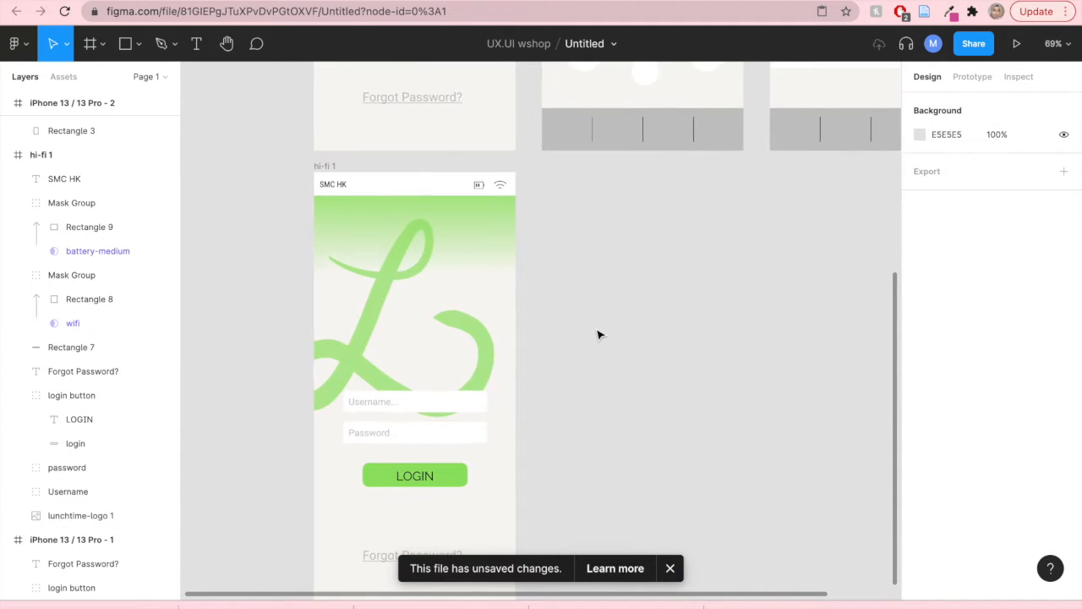
{"action": "scroll", "coordinate": [599, 350], "scroll_direction": "down", "scroll_amount": 2}
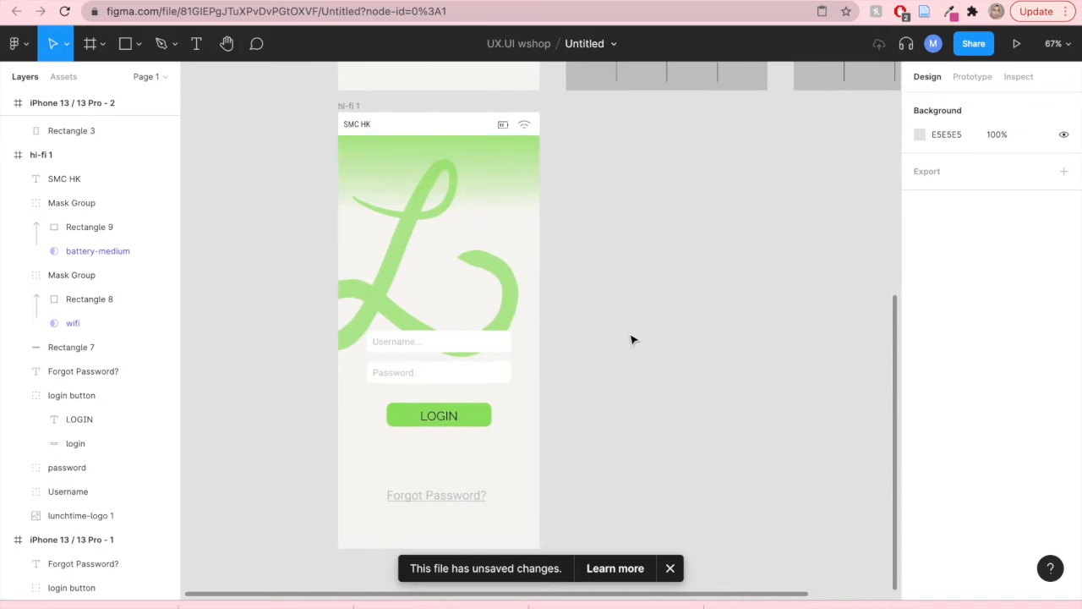
{"action": "scroll", "coordinate": [631, 338], "scroll_direction": "down", "scroll_amount": 2, "text": "ctrl"}
{"action": "scroll", "coordinate": [630, 338], "scroll_direction": "up", "scroll_amount": 1}
{"action": "scroll", "coordinate": [590, 286], "scroll_direction": "right", "scroll_amount": 2}
{"action": "scroll", "coordinate": [590, 285], "scroll_direction": "up", "scroll_amount": 1}
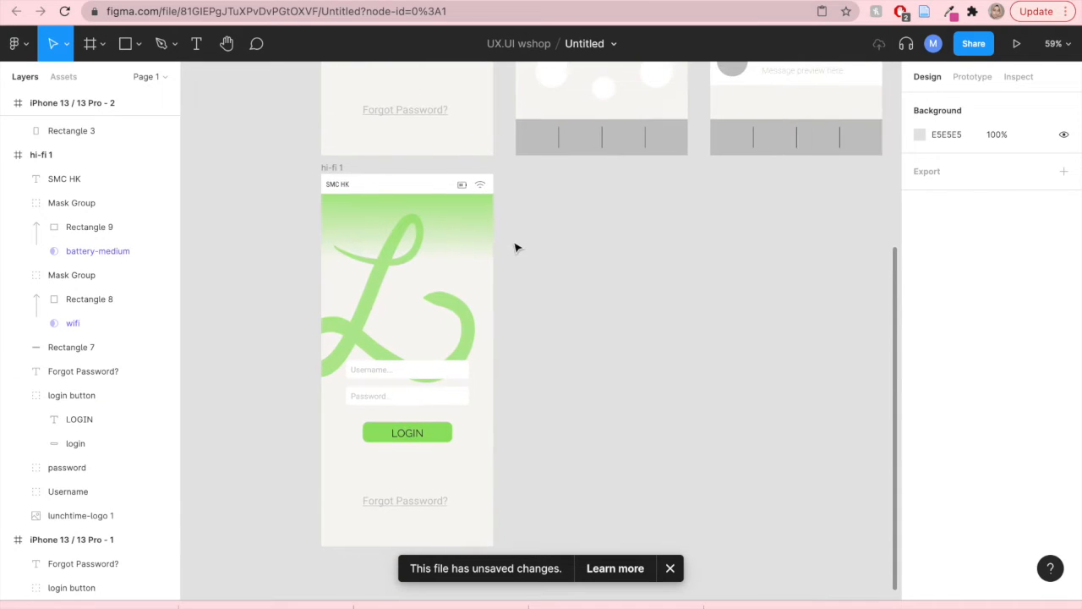
{"action": "scroll", "coordinate": [445, 376], "scroll_direction": "up", "scroll_amount": 2}
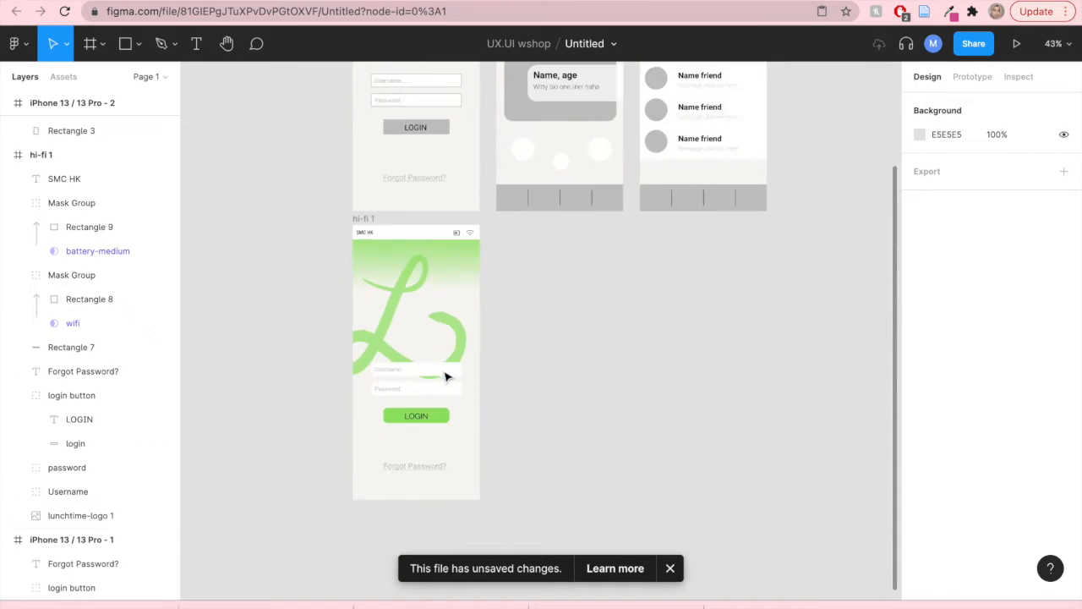
- Duplicate the profile wireframe frame, placing the copy beside the hi-fi 1 login screen
{"action": "scroll", "coordinate": [580, 330], "scroll_direction": "down", "scroll_amount": 3, "text": "ctrl"}
{"action": "mouse_move", "coordinate": [592, 1]}
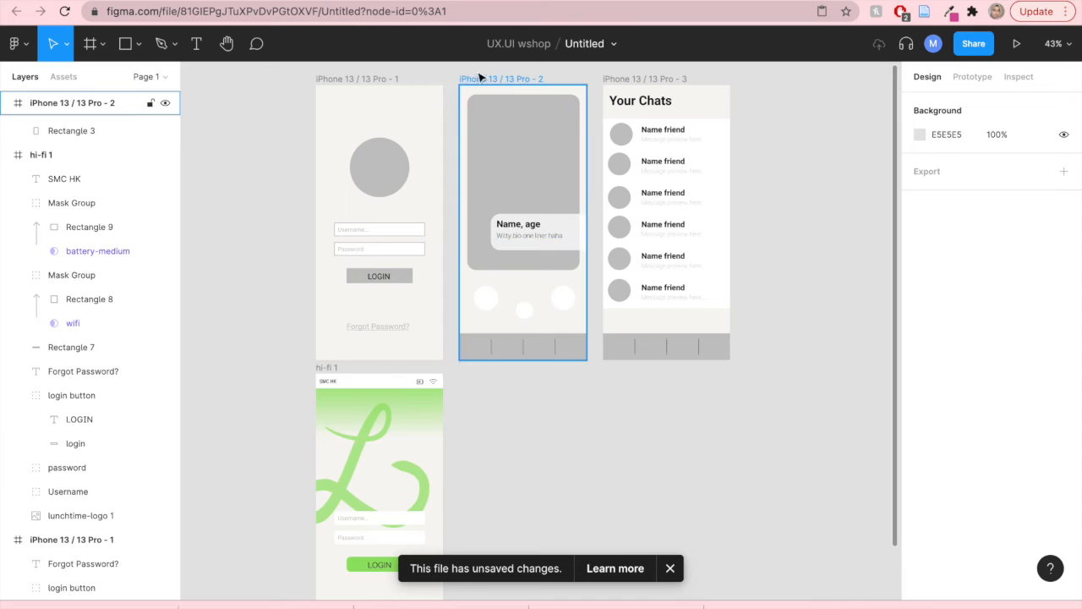
{"action": "left_click_drag", "start_coordinate": [448, 69], "coordinate": [599, 395]}
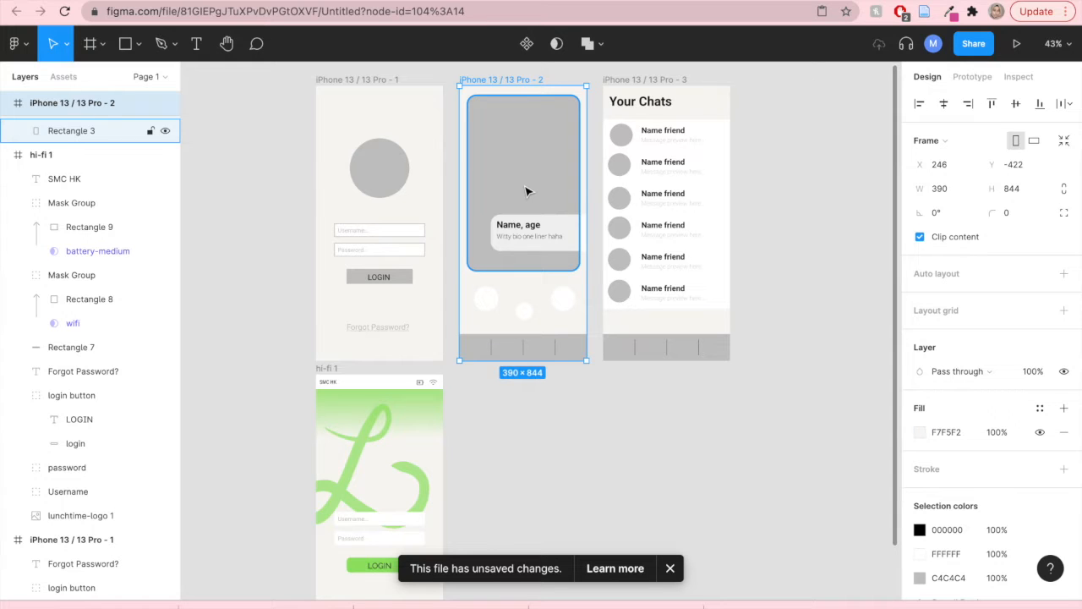
{"action": "key", "text": "alt"}
{"action": "left_click_drag", "start_coordinate": [527, 237], "coordinate": [525, 477]}
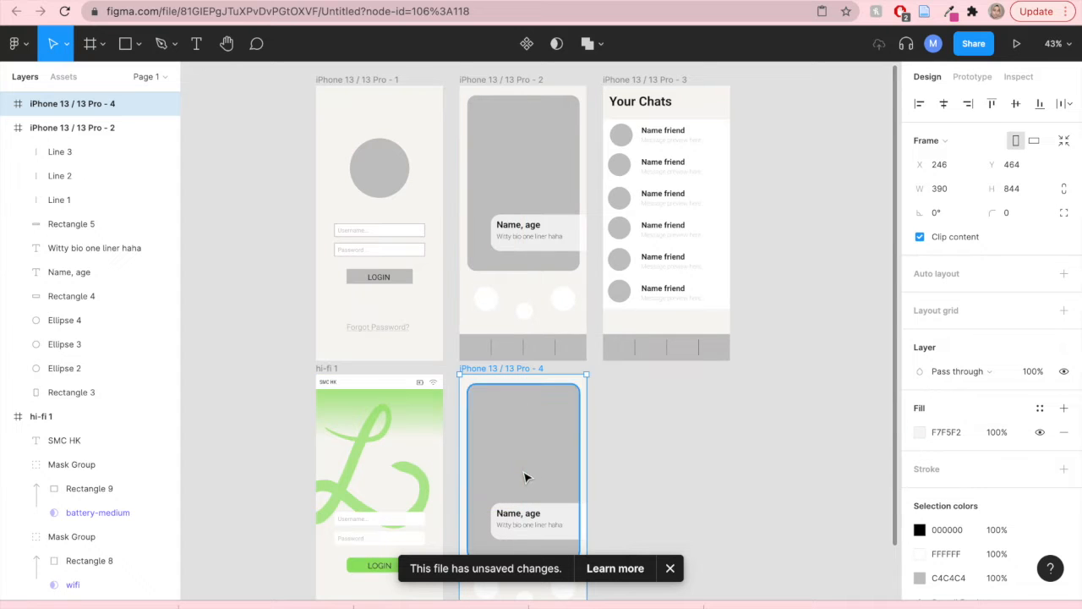
- Collapse each frame's layer list to tidy the layers panel
{"action": "left_click_drag", "start_coordinate": [659, 481], "coordinate": [735, 269]}
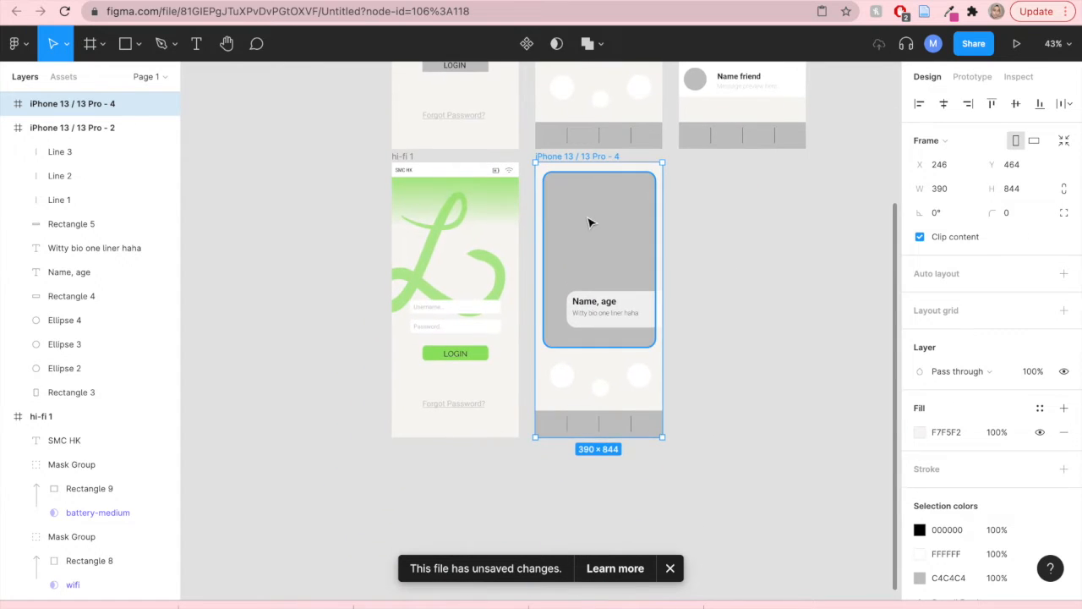
{"action": "scroll", "coordinate": [590, 223], "scroll_direction": "up", "scroll_amount": 3}
{"action": "left_click_drag", "start_coordinate": [819, 321], "coordinate": [744, 305]}
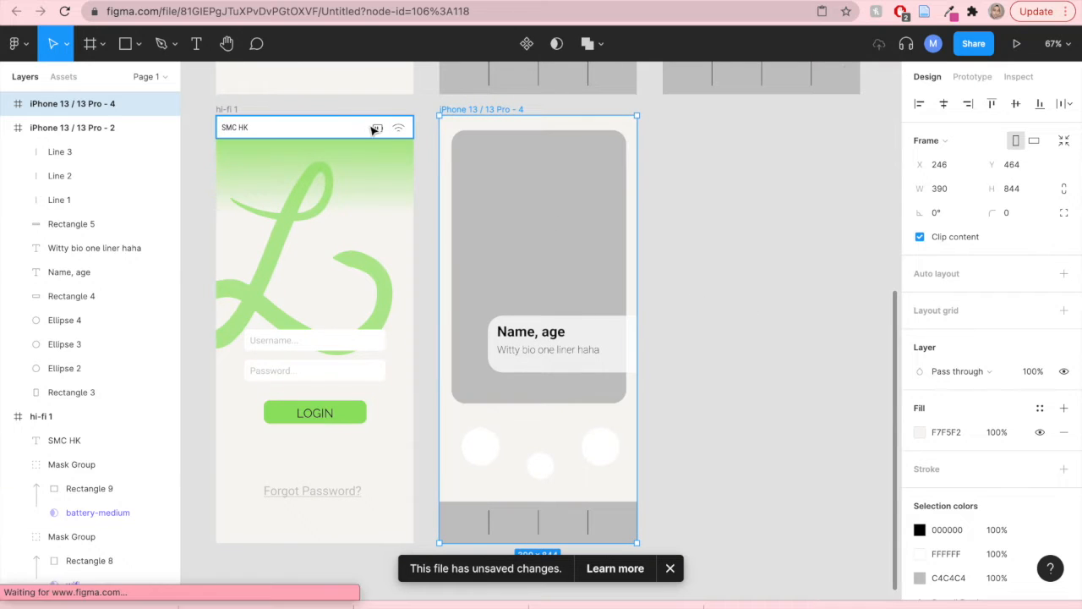
{"action": "left_click", "coordinate": [724, 252]}
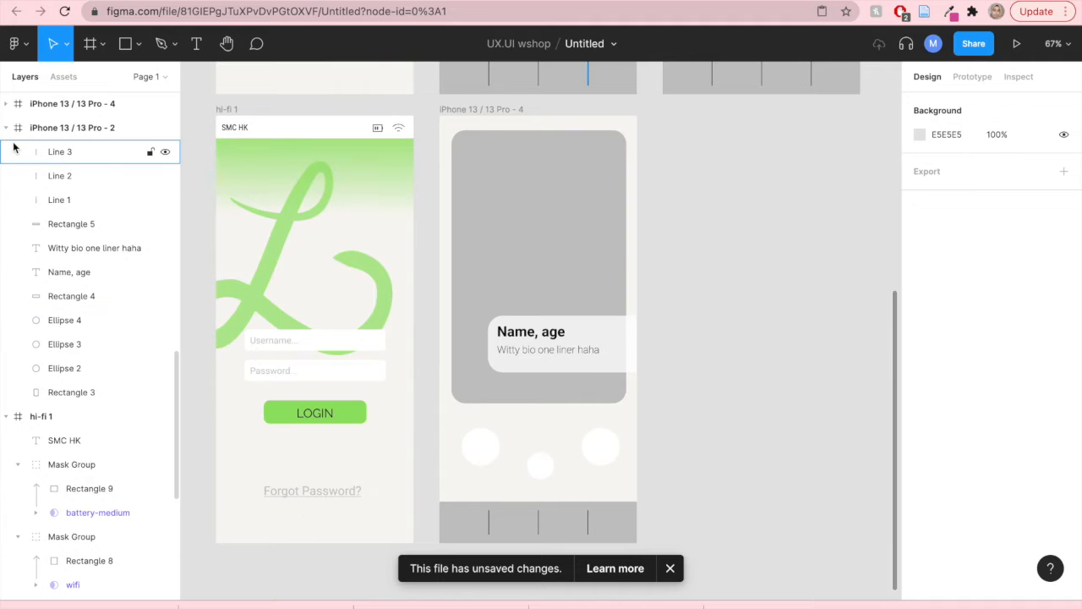
{"action": "left_click", "coordinate": [73, 127]}
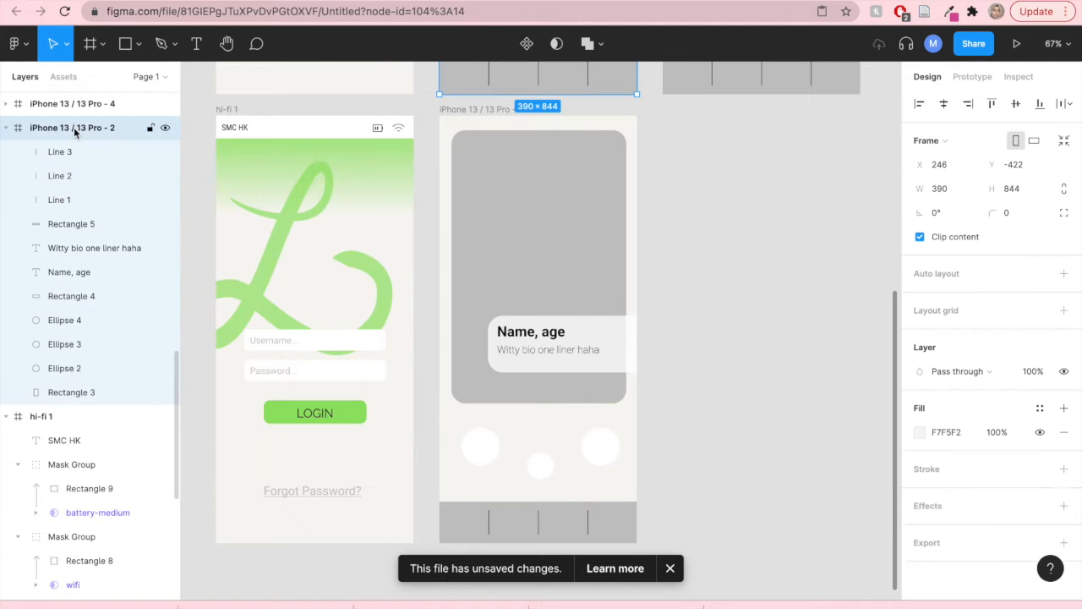
{"action": "left_click", "coordinate": [6, 129]}
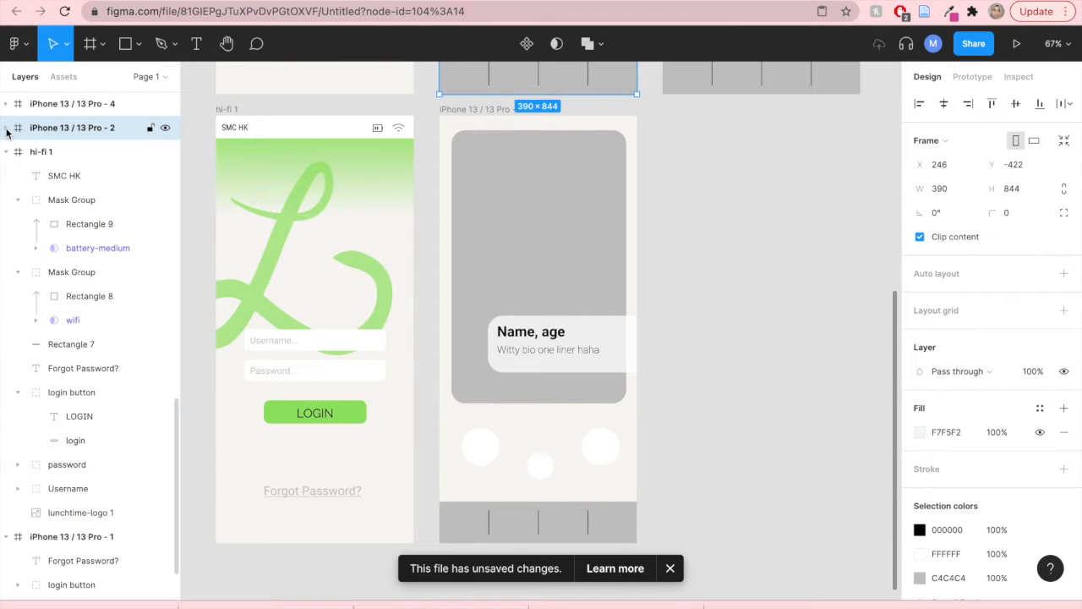
{"action": "left_click", "coordinate": [32, 543]}
{"action": "left_click", "coordinate": [7, 538]}
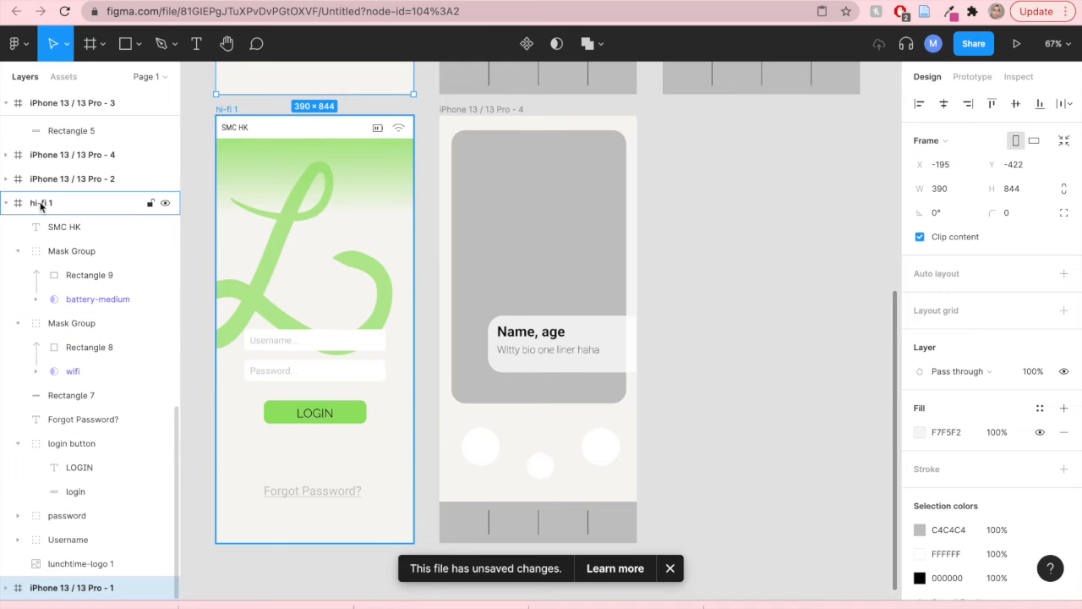
{"action": "left_click", "coordinate": [7, 204]}
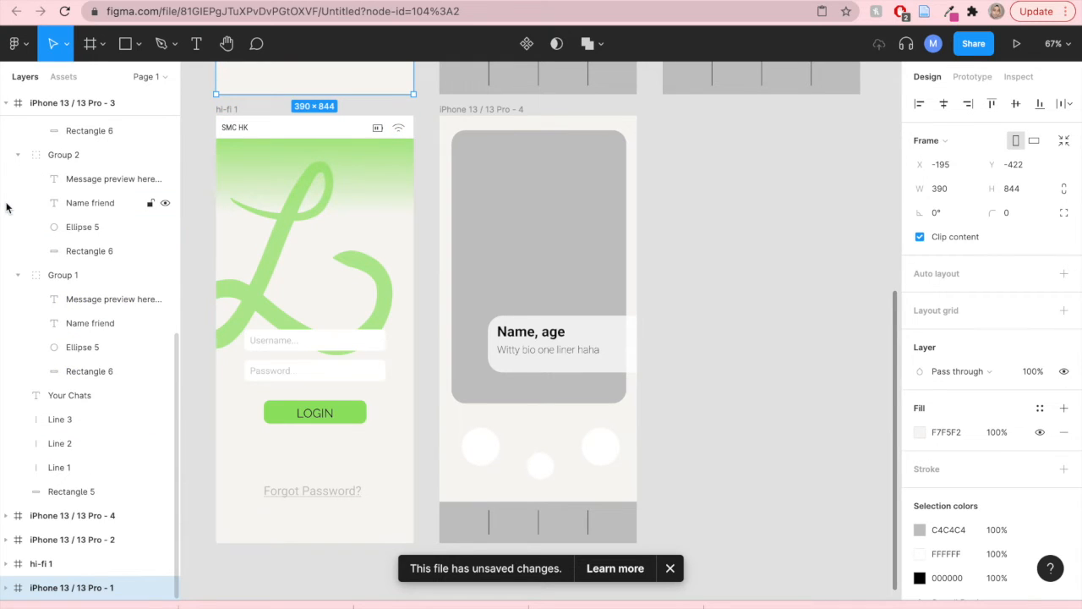
{"action": "scroll", "coordinate": [52, 258], "scroll_direction": "up", "scroll_amount": 6}
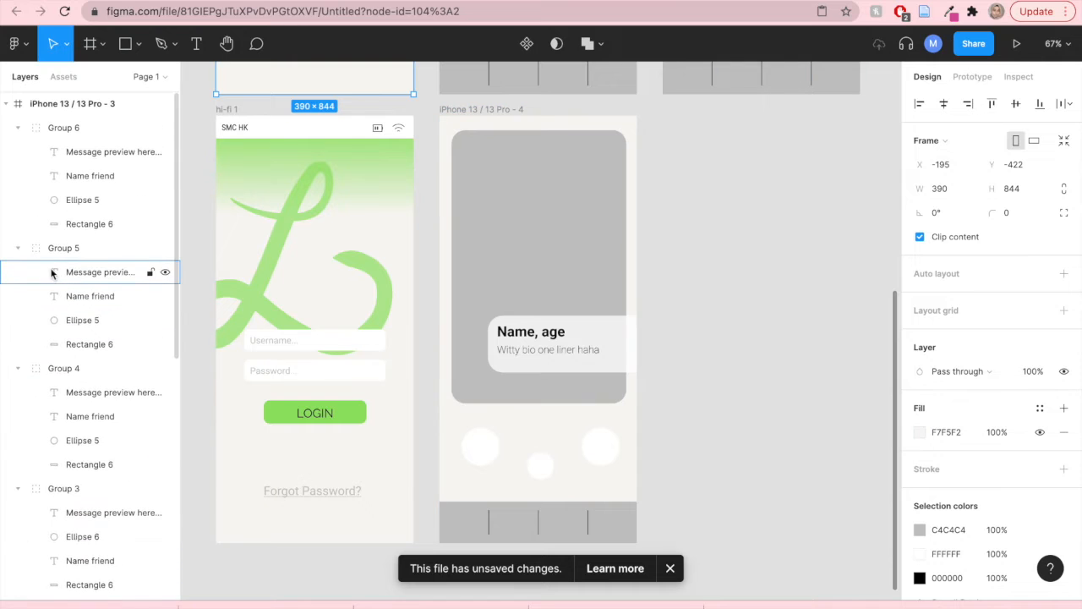
{"action": "left_click", "coordinate": [7, 103]}
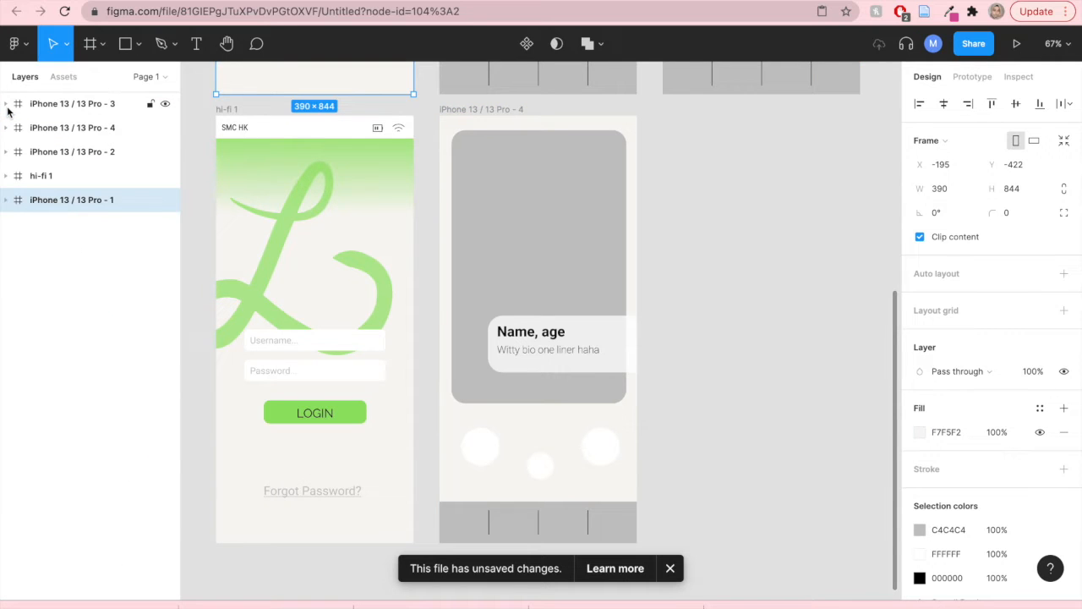
- Rename the duplicated profile frame as HI-FI 2
{"action": "left_click", "coordinate": [85, 105]}
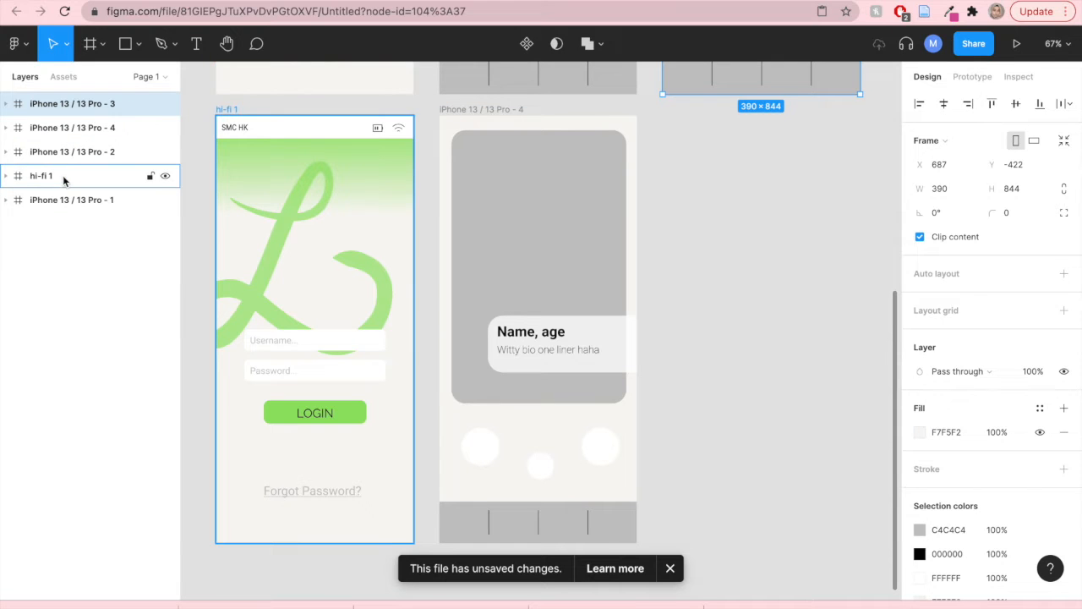
{"action": "left_click", "coordinate": [72, 128]}
{"action": "double_click", "coordinate": [73, 128]}
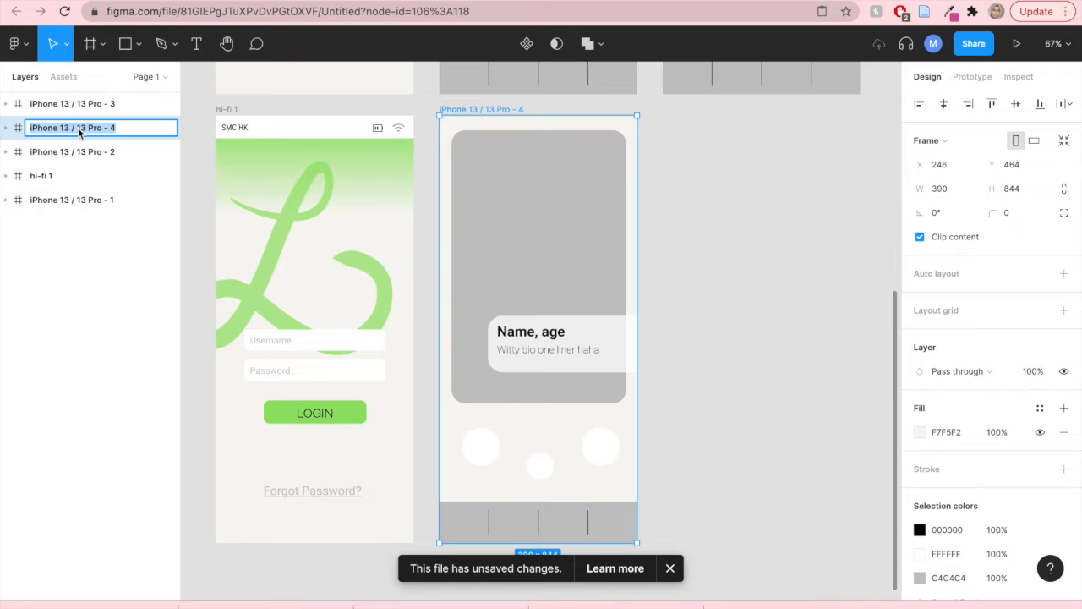
{"action": "type", "text": "HI-FI 2"}
{"action": "left_click", "coordinate": [34, 395]}
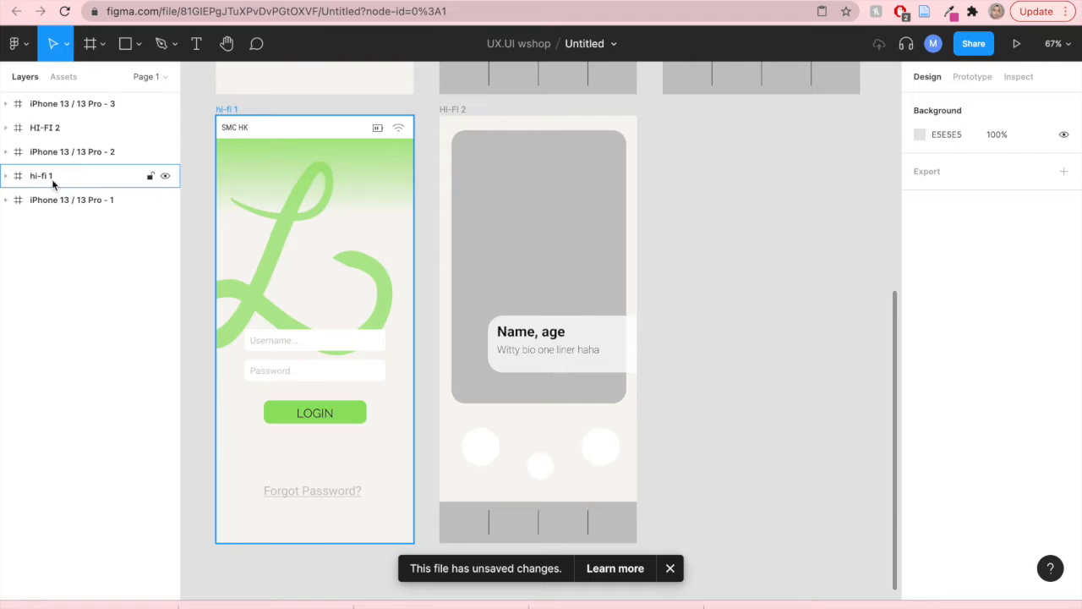
- Reorder the layers so HI-FI 2 sits below hi-fi 1 and expand its contents
{"action": "left_click_drag", "start_coordinate": [54, 127], "coordinate": [48, 184]}
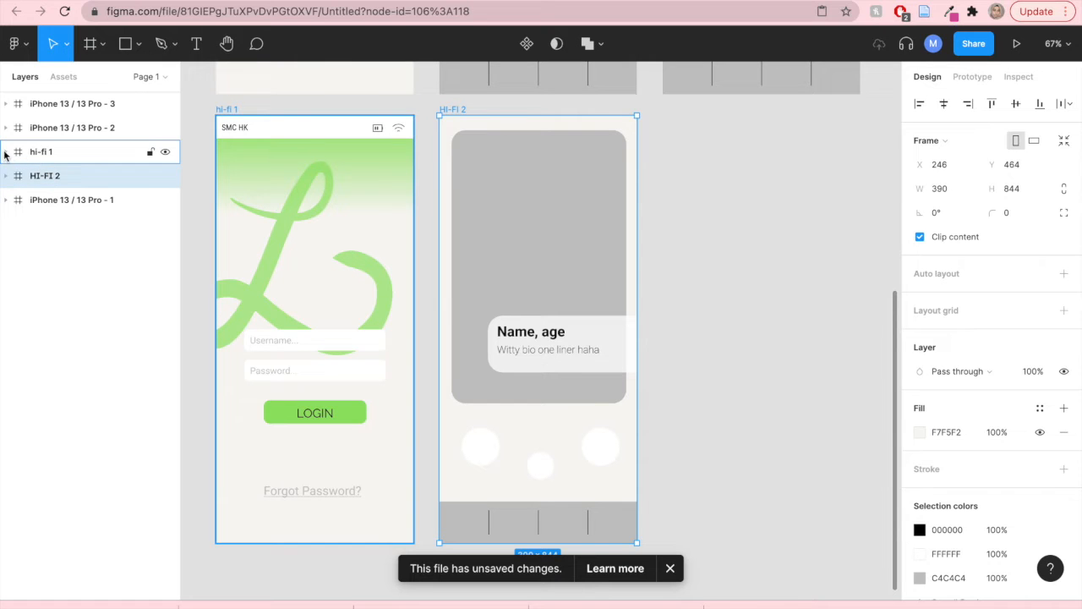
{"action": "left_click", "coordinate": [8, 176]}
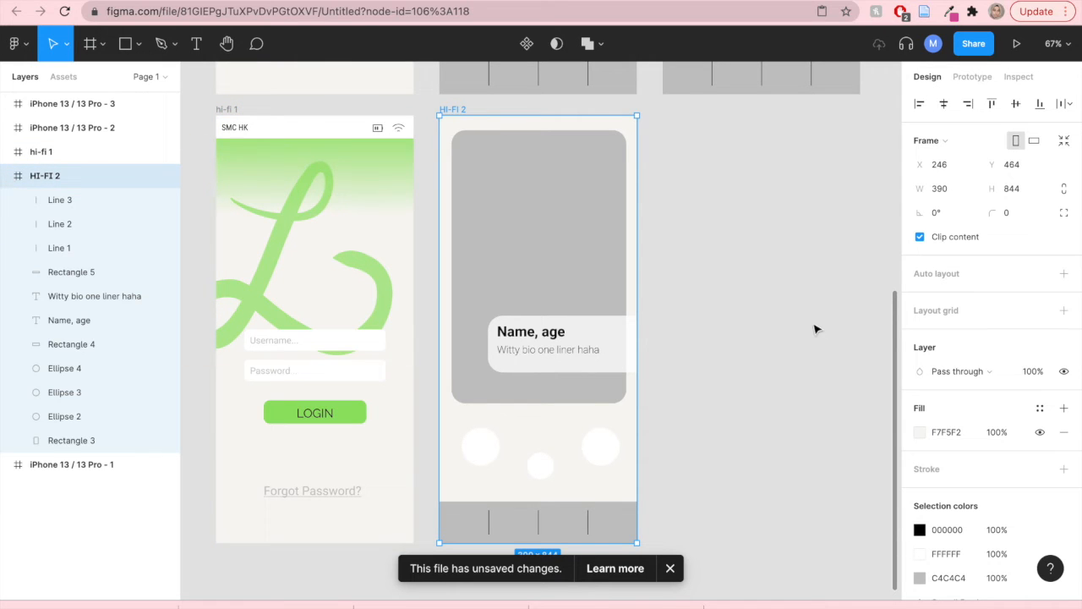
{"action": "left_click", "coordinate": [819, 328]}
- Group the hi-fi 1 status bar elements: SMC HK text, battery and wifi mask groups, and the bar rectangle
{"action": "left_click", "coordinate": [268, 131]}
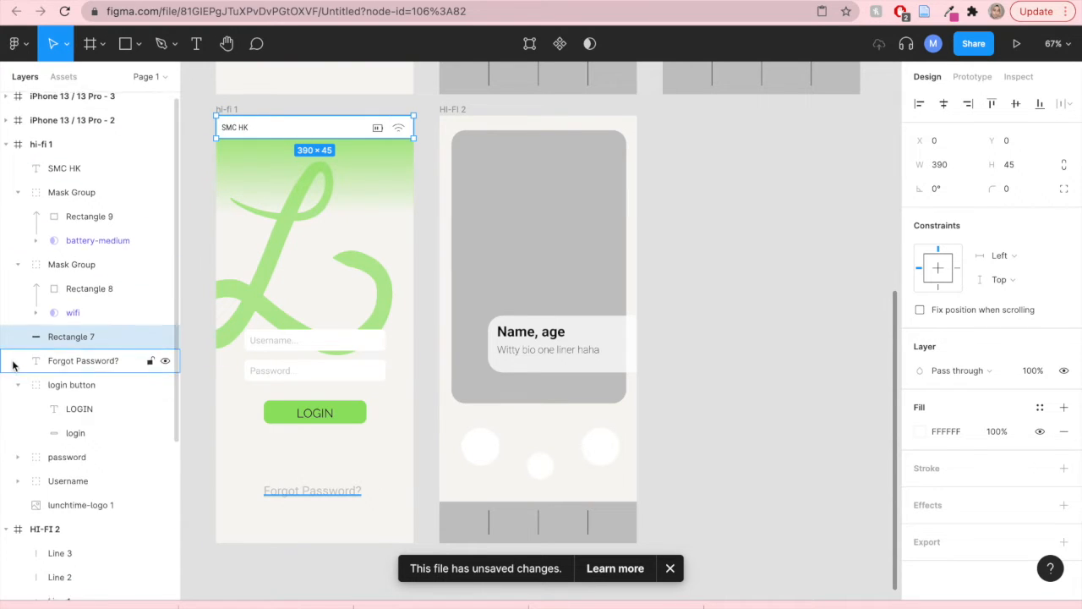
{"action": "scroll", "coordinate": [75, 307], "scroll_direction": "down", "scroll_amount": 1}
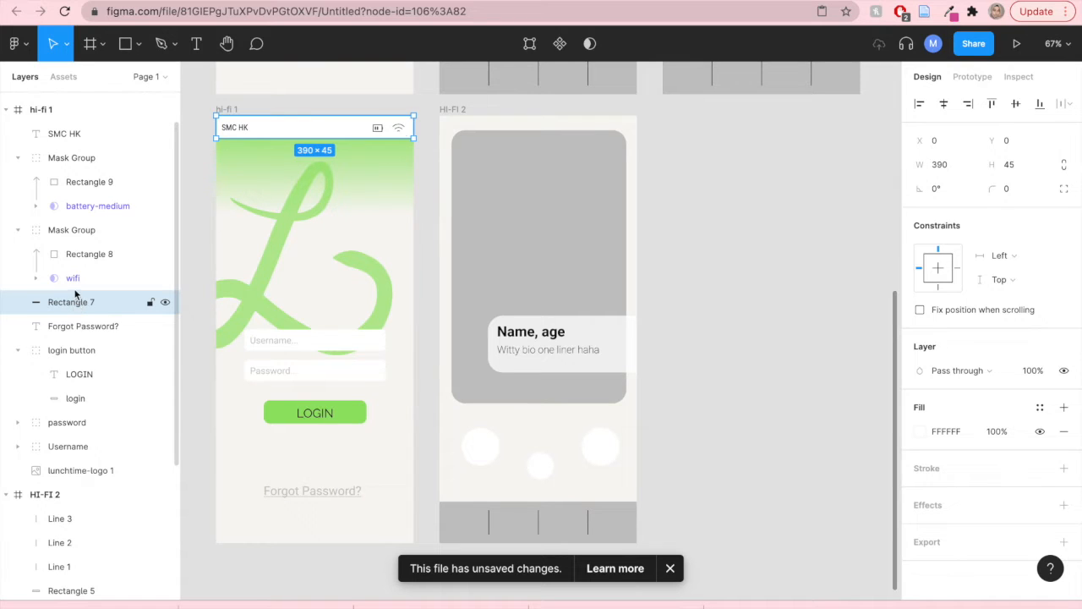
{"action": "left_click", "coordinate": [73, 277]}
{"action": "left_click", "coordinate": [71, 229]}
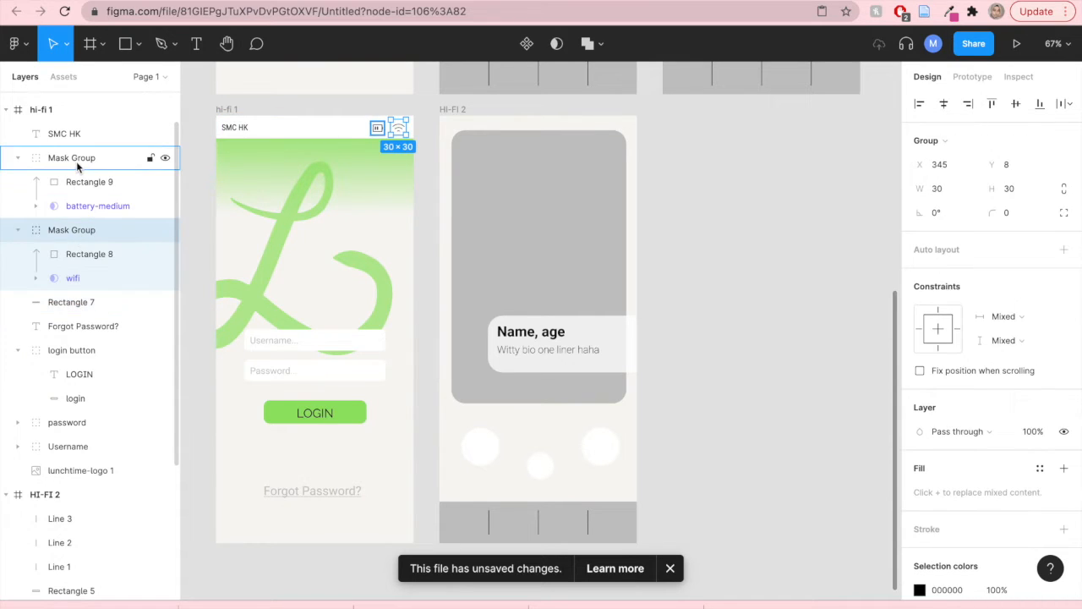
{"action": "left_click", "coordinate": [65, 135]}
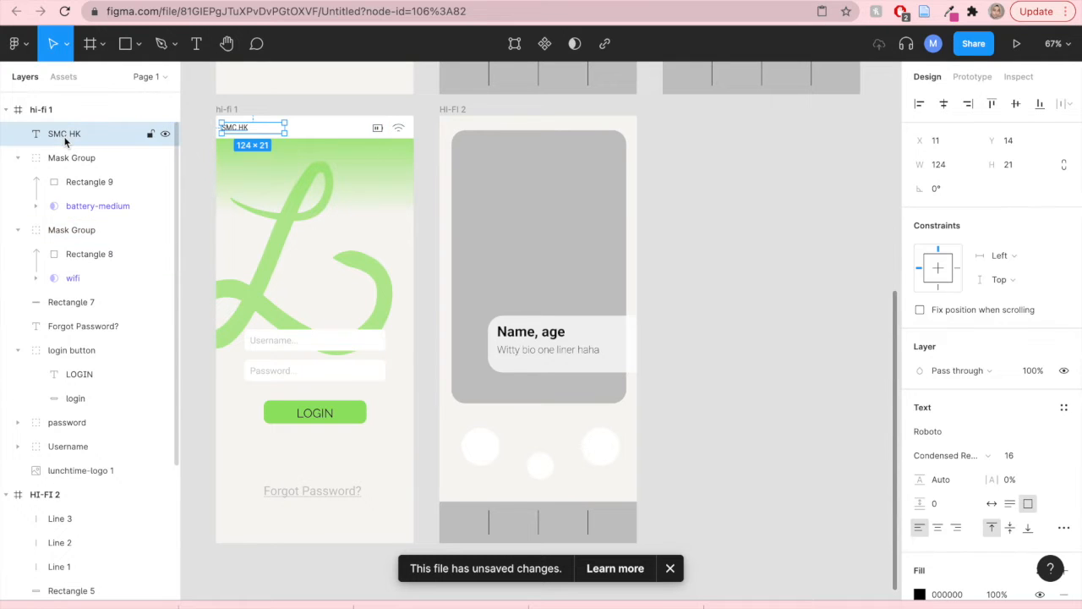
{"action": "left_click", "coordinate": [57, 309], "text": "shift"}
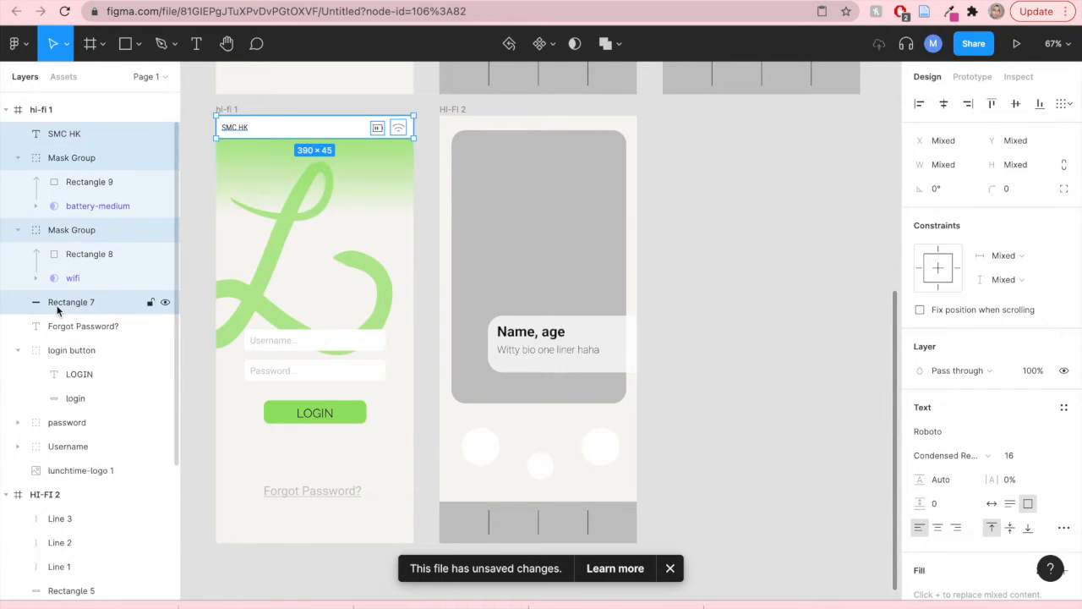
{"action": "right_click", "coordinate": [97, 135]}
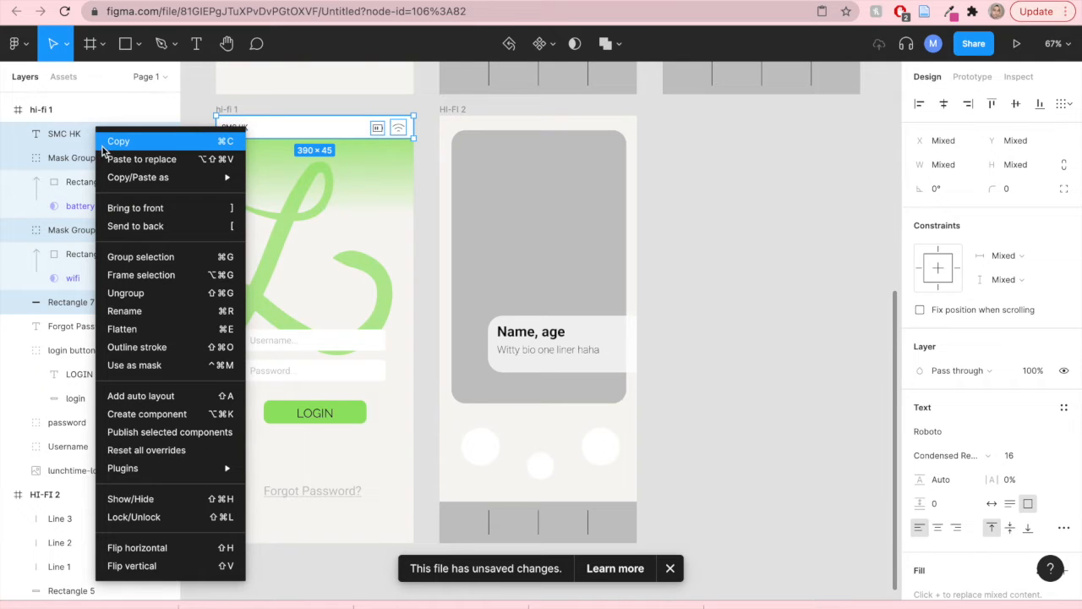
{"action": "left_click", "coordinate": [115, 254]}
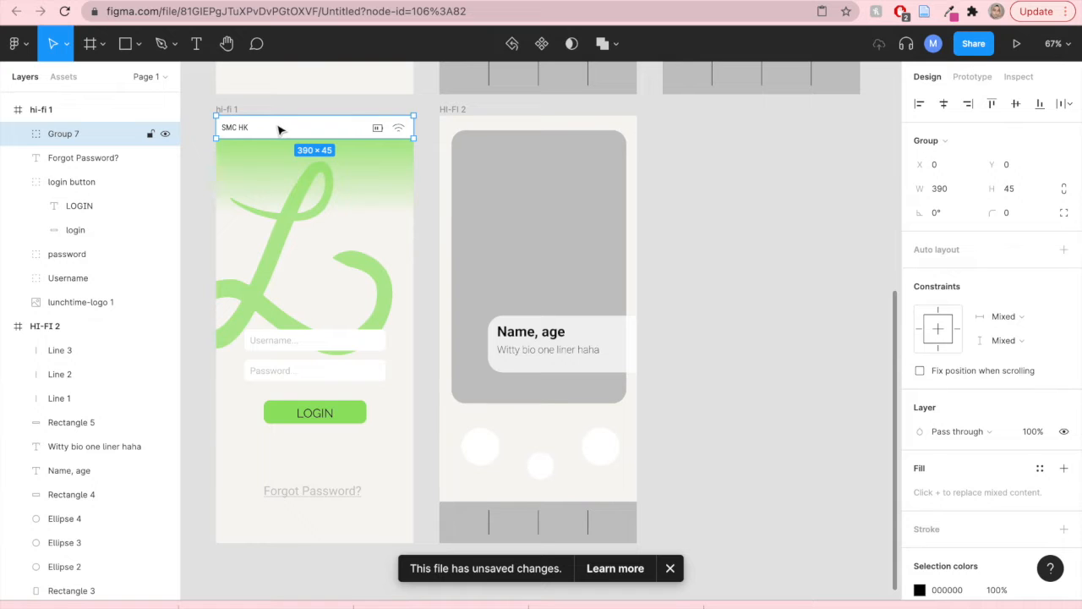
- Copy the status bar group onto the top of the HI-FI 2 frame
{"action": "left_click_drag", "start_coordinate": [278, 132], "coordinate": [500, 133]}
{"action": "left_click", "coordinate": [694, 226]}
- Move the photo placeholder rectangle down below the status bar, to Y 61
{"action": "left_click_drag", "start_coordinate": [563, 212], "coordinate": [565, 229]}
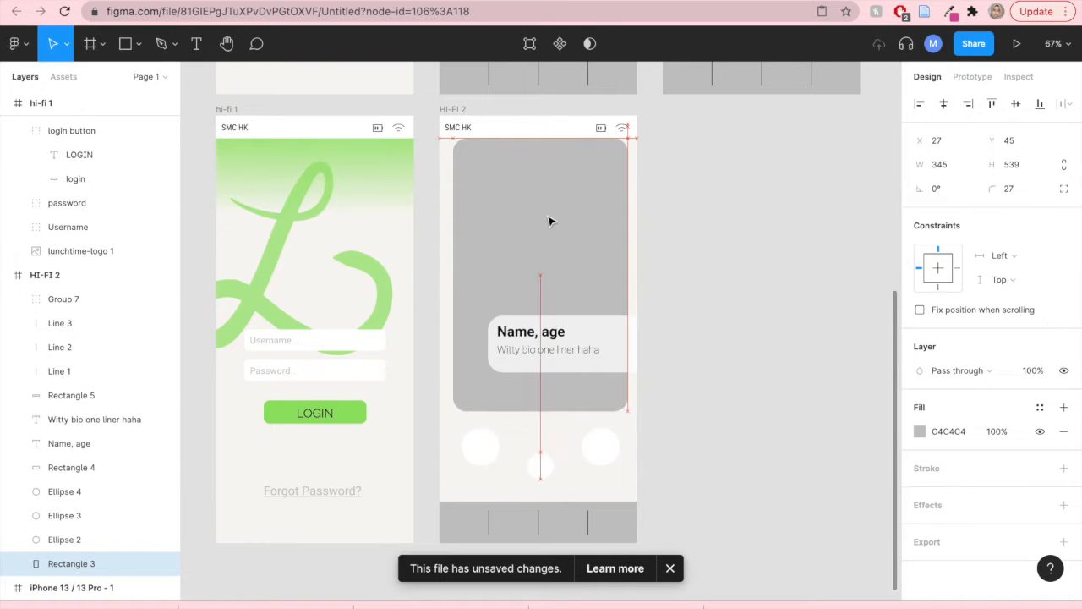
{"action": "left_click_drag", "start_coordinate": [550, 227], "coordinate": [549, 227]}
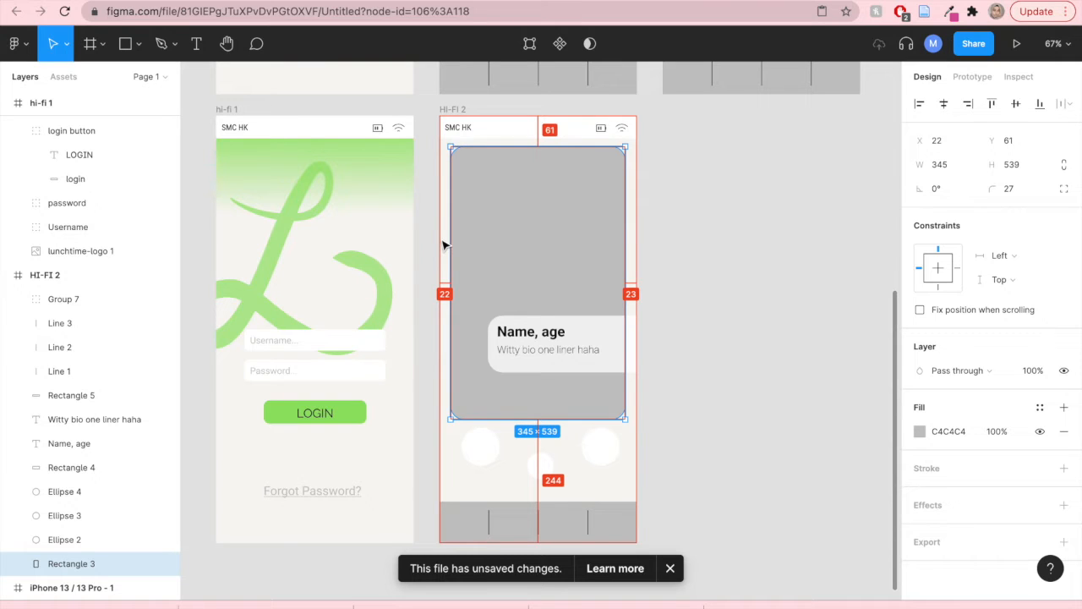
{"action": "key", "text": "Right"}
{"action": "key", "text": "Left"}
{"action": "key", "text": "Right"}
{"action": "key", "text": "Left"}
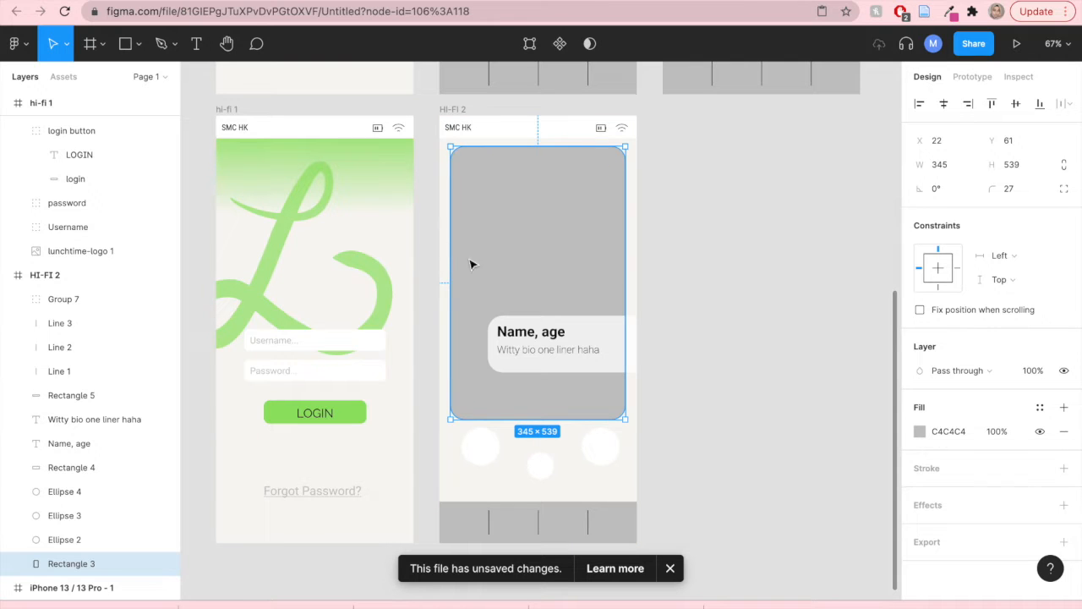
{"action": "key", "text": "Escape"}
- Widen the photo placeholder leftwards to about 367 px
{"action": "left_click", "coordinate": [461, 288]}
{"action": "left_click_drag", "start_coordinate": [450, 281], "coordinate": [448, 281]}
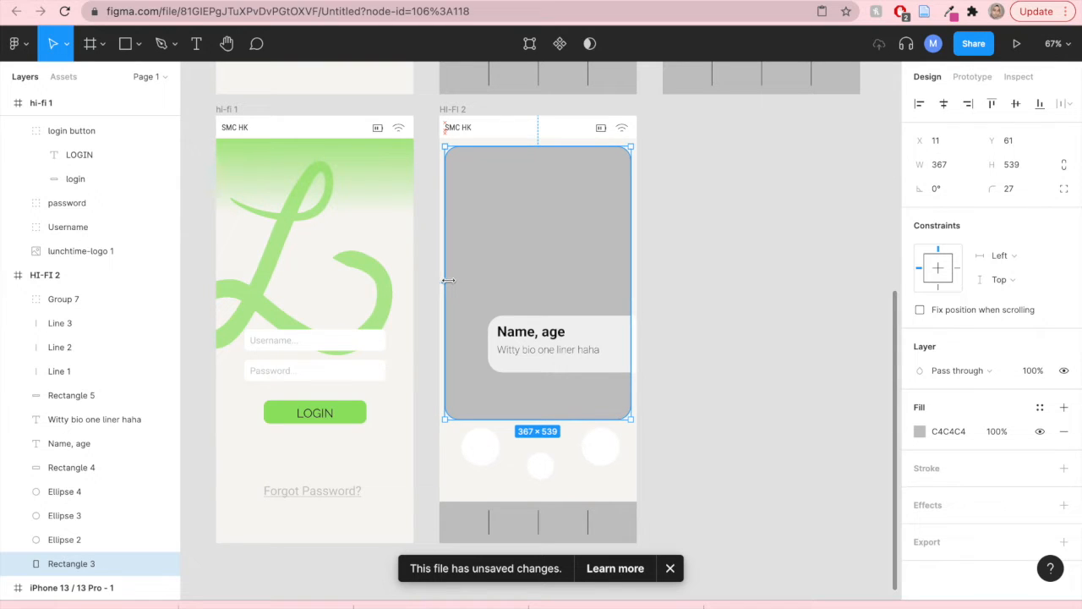
{"action": "key", "text": "Escape"}
- Duplicate the photo placeholder rectangle in place
{"action": "left_click", "coordinate": [564, 270]}
{"action": "left_click_drag", "start_coordinate": [564, 271], "coordinate": [564, 271]}
{"action": "left_click", "coordinate": [766, 296]}
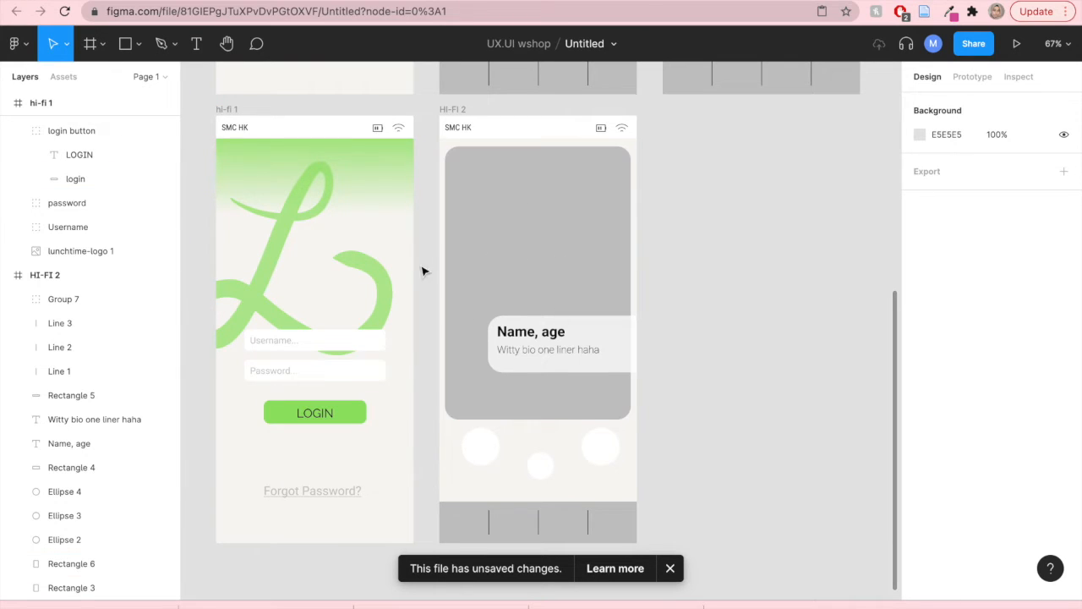
- Place a WhatsApp portrait photo from the UX/UI folder into the duplicated placeholder rectangle
{"action": "left_click", "coordinate": [13, 44]}
{"action": "mouse_move", "coordinate": [26, 180]}
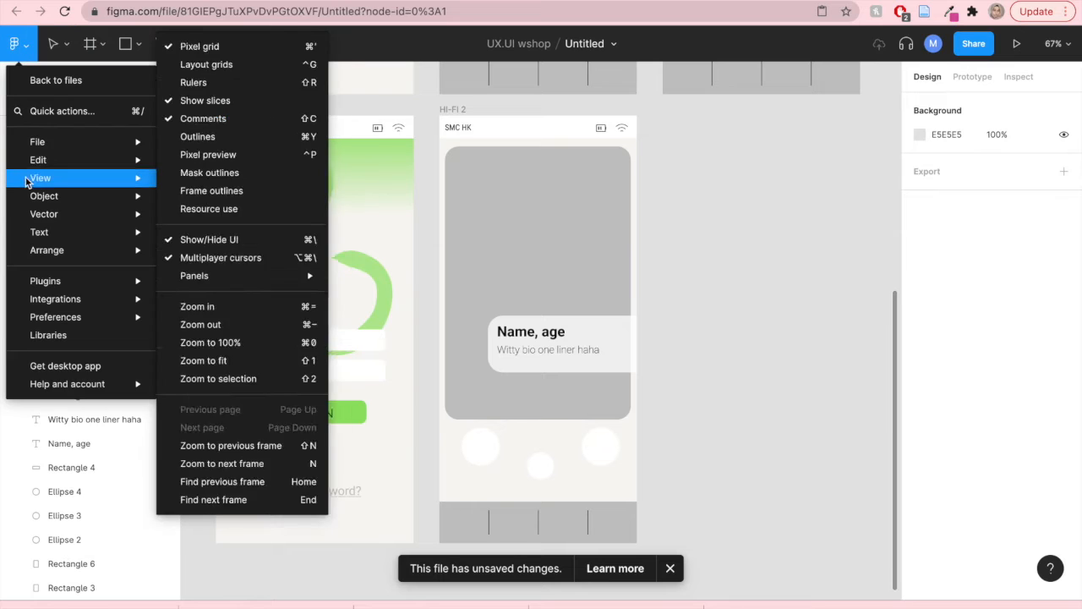
{"action": "mouse_move", "coordinate": [52, 144]}
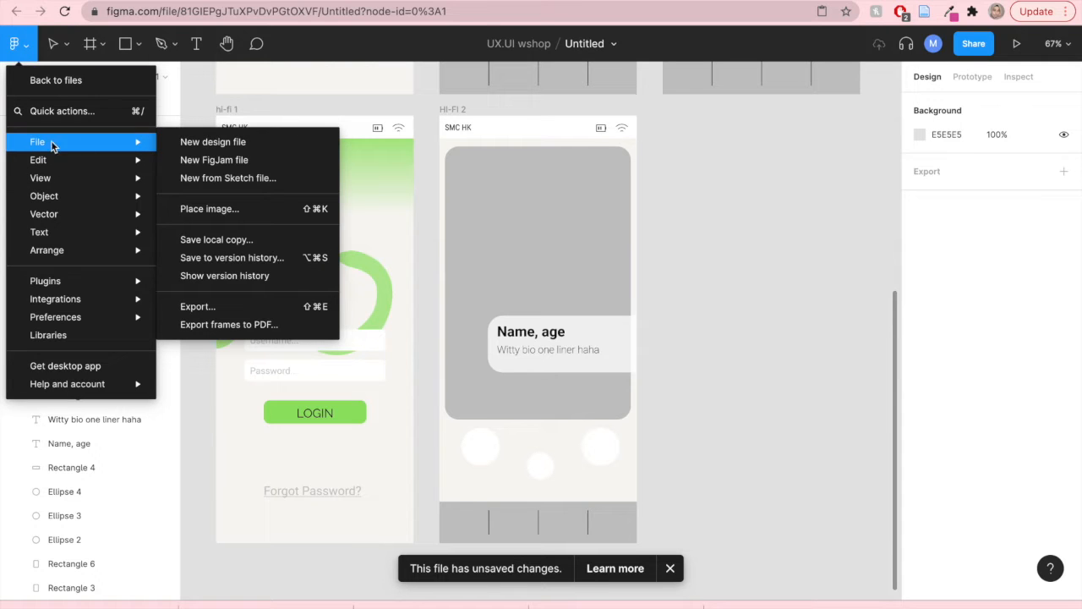
{"action": "left_click", "coordinate": [247, 211]}
{"action": "left_click", "coordinate": [468, 152]}
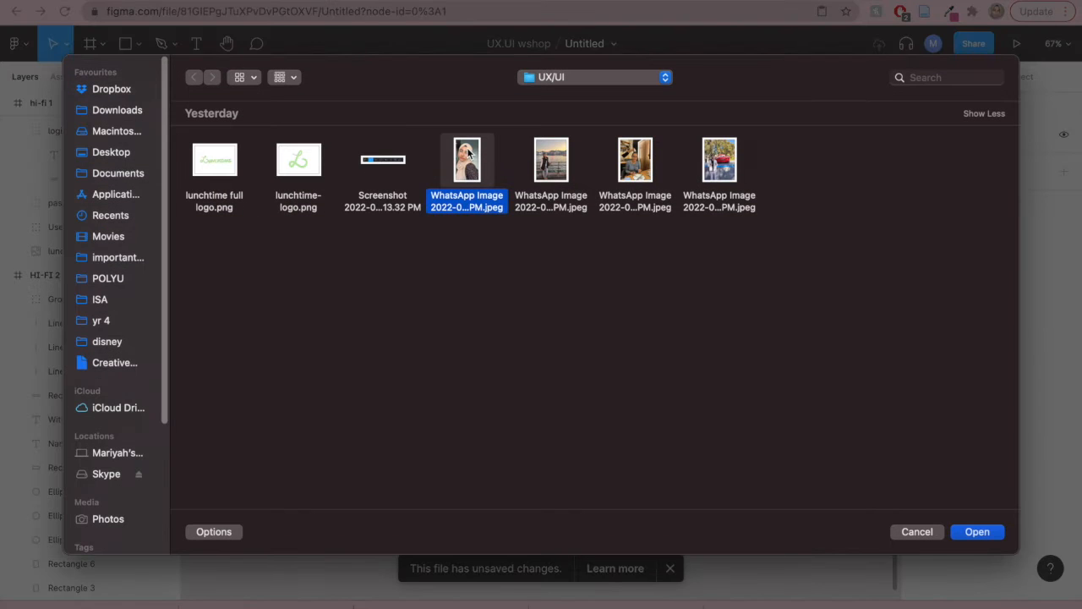
{"action": "double_click", "coordinate": [468, 152]}
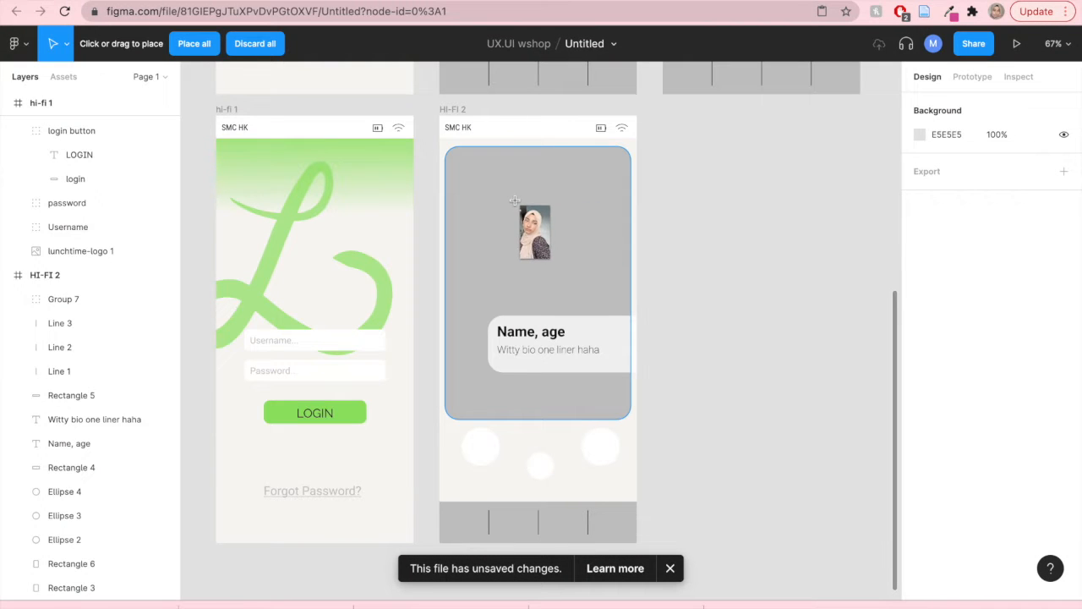
{"action": "left_click", "coordinate": [516, 203]}
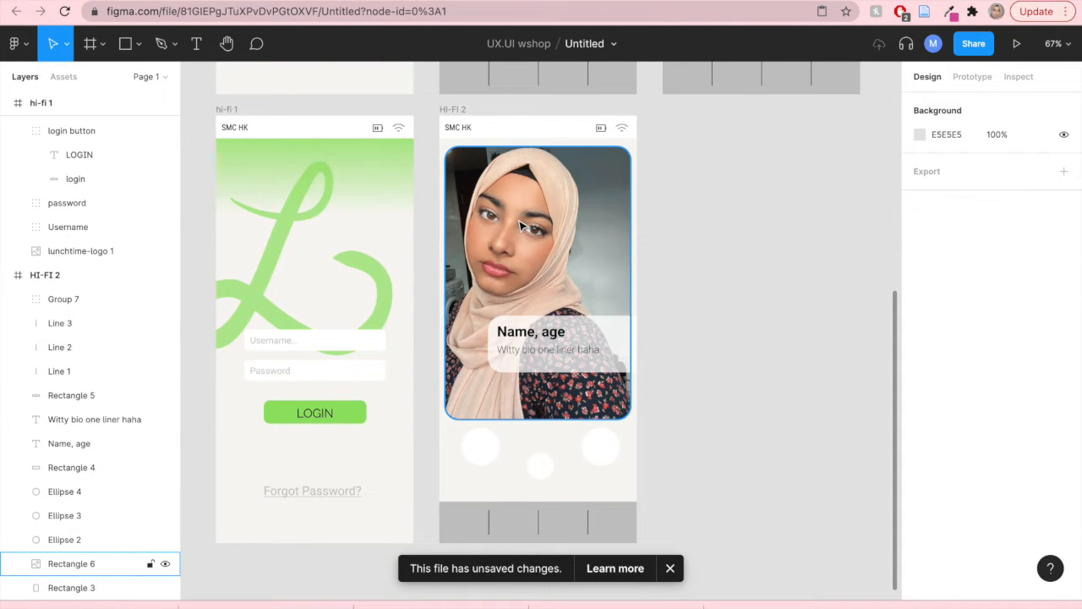
{"action": "left_click", "coordinate": [753, 258]}
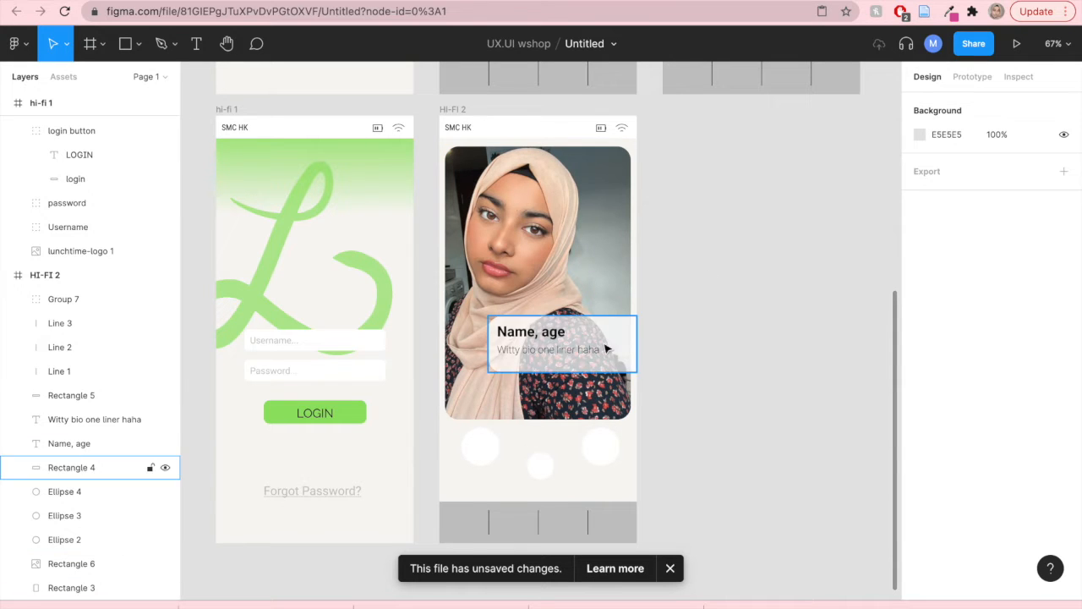
- Replace the profile name heading with the person's first name, last initial and age 21
{"action": "double_click", "coordinate": [534, 333]}
{"action": "left_click", "coordinate": [534, 333]}
{"action": "key", "text": "BackSpace"}
{"action": "key", "text": "BackSpace"}
{"action": "key", "text": "BackSpace"}
{"action": "key", "text": "BackSpace"}
{"action": "type", "text": "Mariyah"}
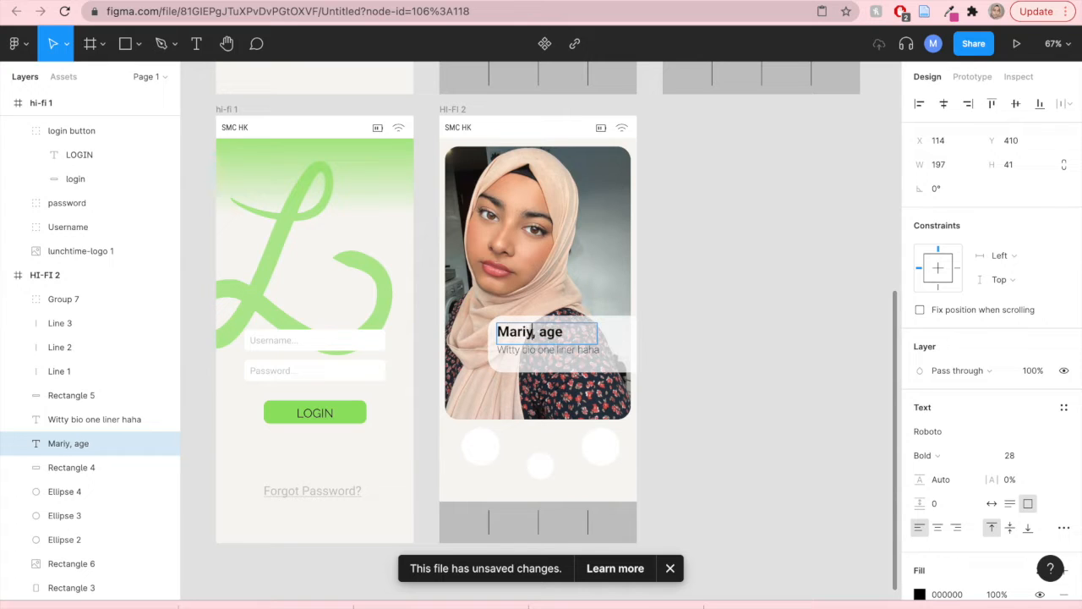
{"action": "key", "text": "BackSpace"}
{"action": "type", "text": "R, 21"}
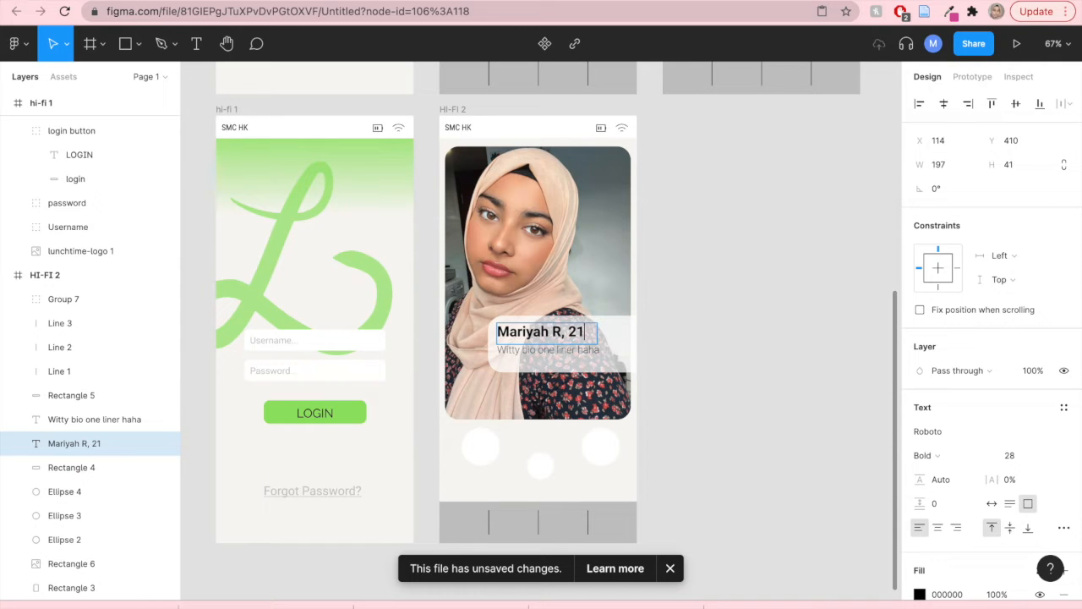
- Replace the bio line text with "Small girl big world"
{"action": "double_click", "coordinate": [534, 350]}
{"action": "key", "text": "super+a"}
{"action": "key", "text": "BackSpace"}
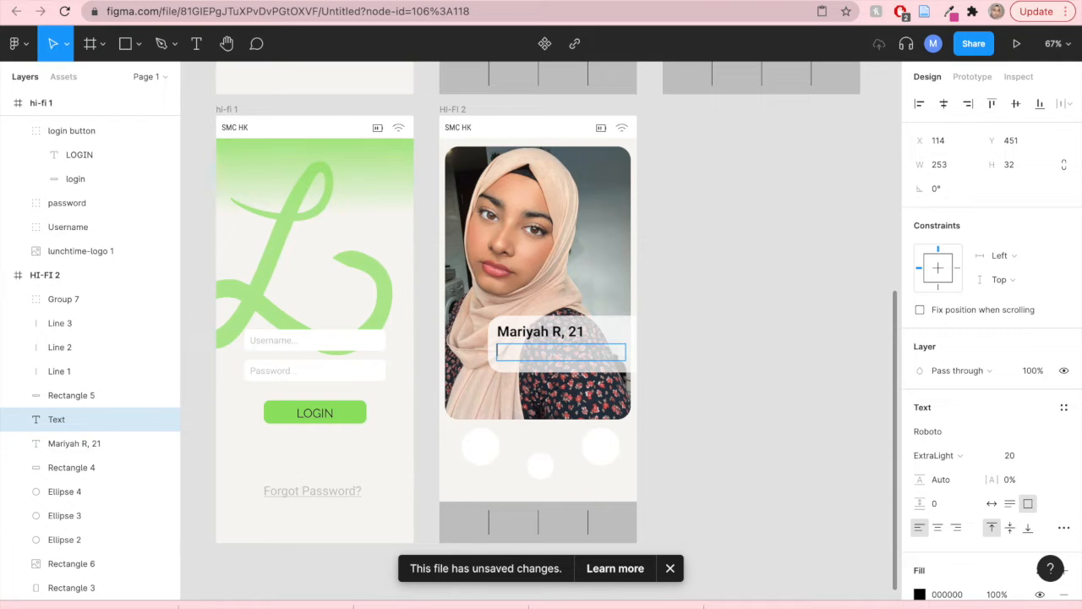
{"action": "type", "text": "Small girl big world..."}
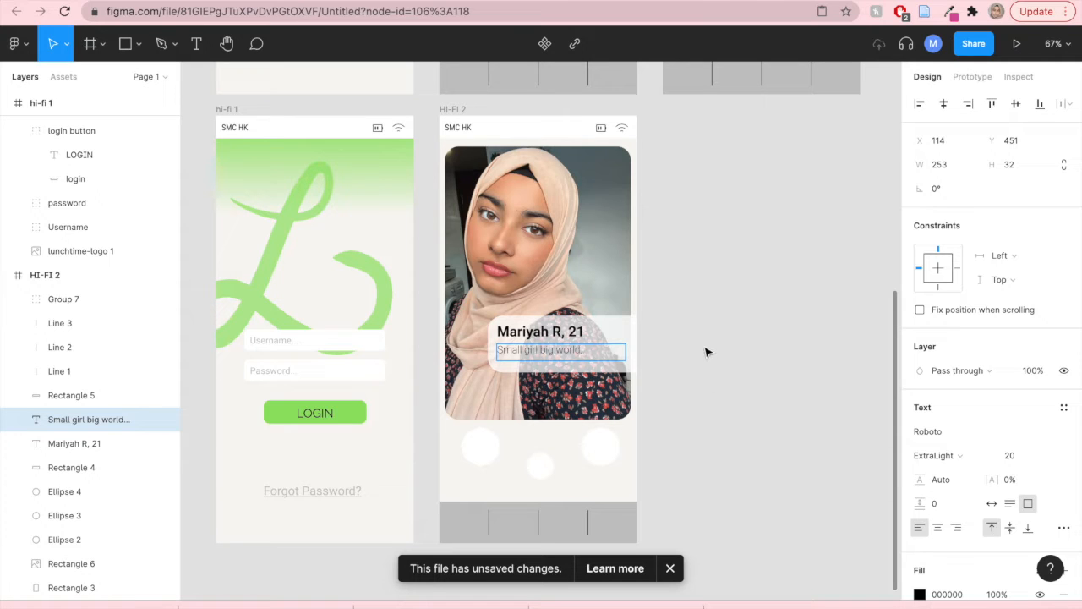
{"action": "key", "text": "Escape"}
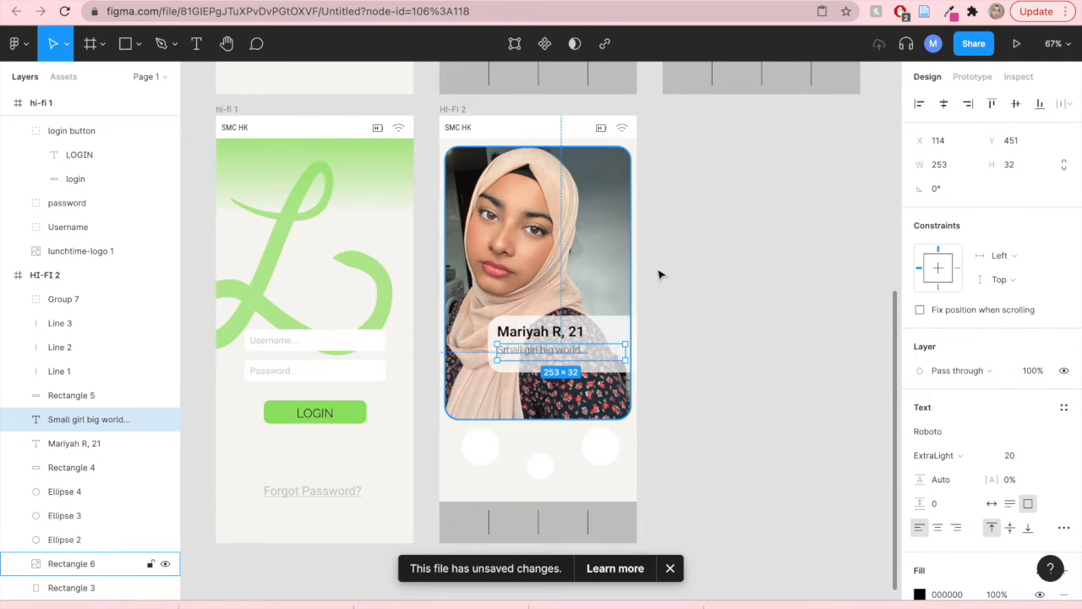
- Move the translucent card rectangle slightly down over the photo
{"action": "left_click", "coordinate": [717, 356]}
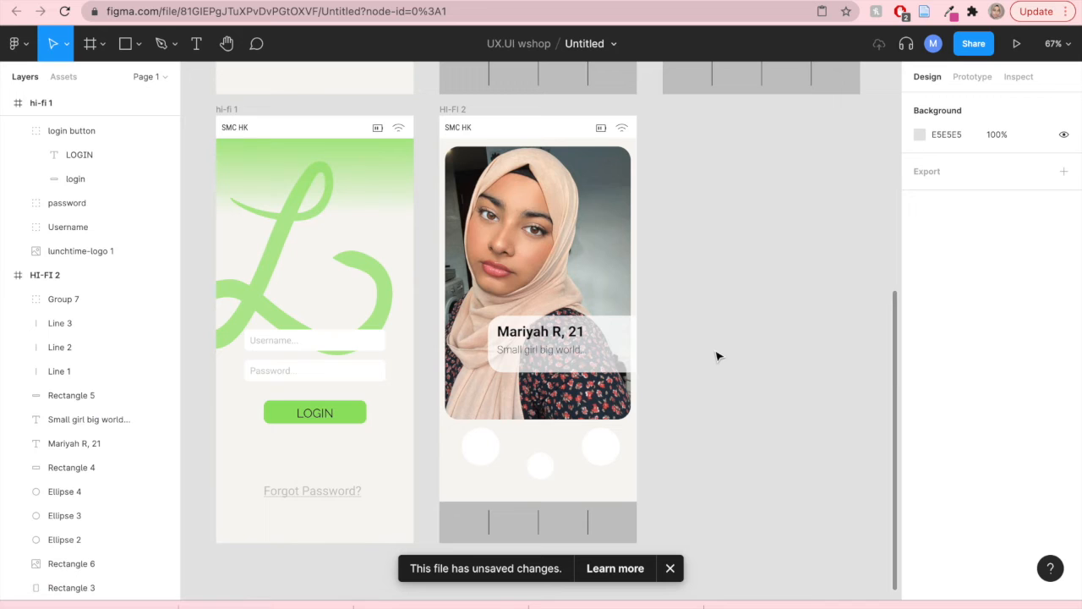
{"action": "left_click", "coordinate": [566, 371]}
{"action": "left_click_drag", "start_coordinate": [562, 366], "coordinate": [605, 348]}
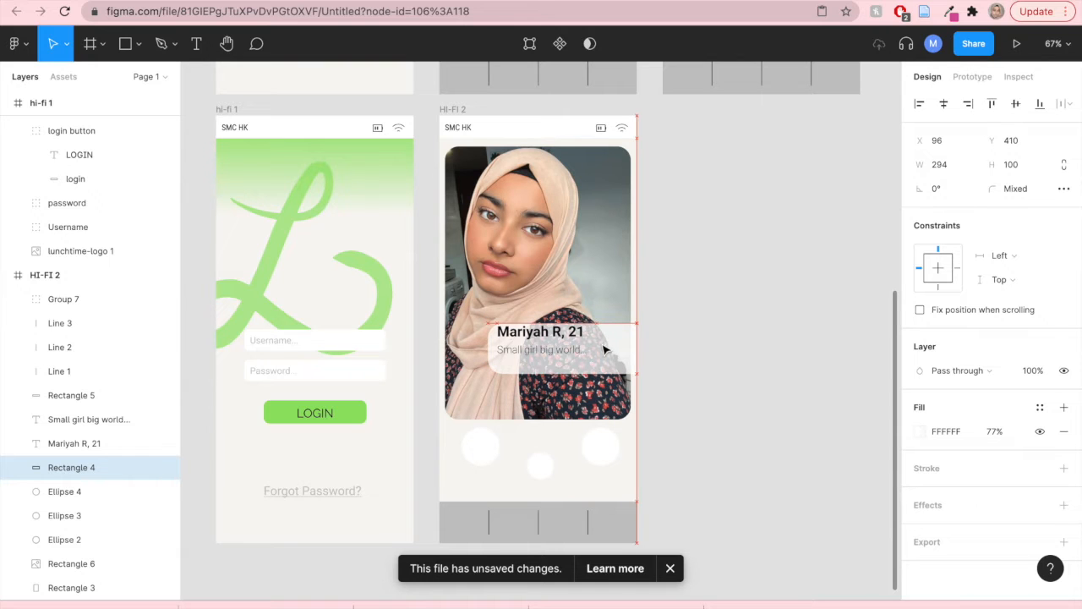
{"action": "key", "text": "Escape"}
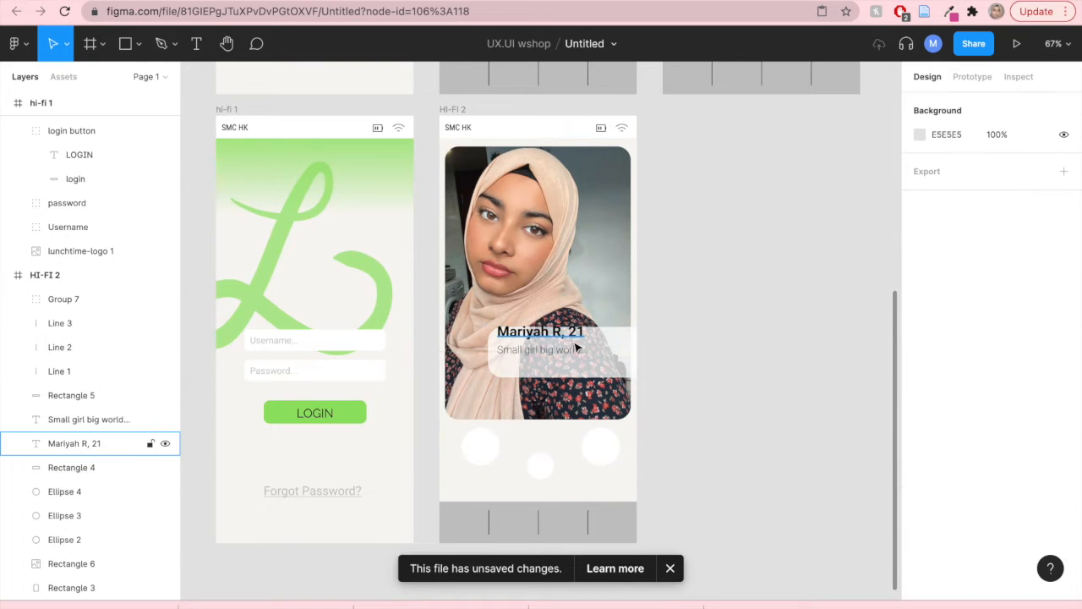
- Move the name and bio text down to sit inside the card
{"action": "left_click", "coordinate": [559, 339]}
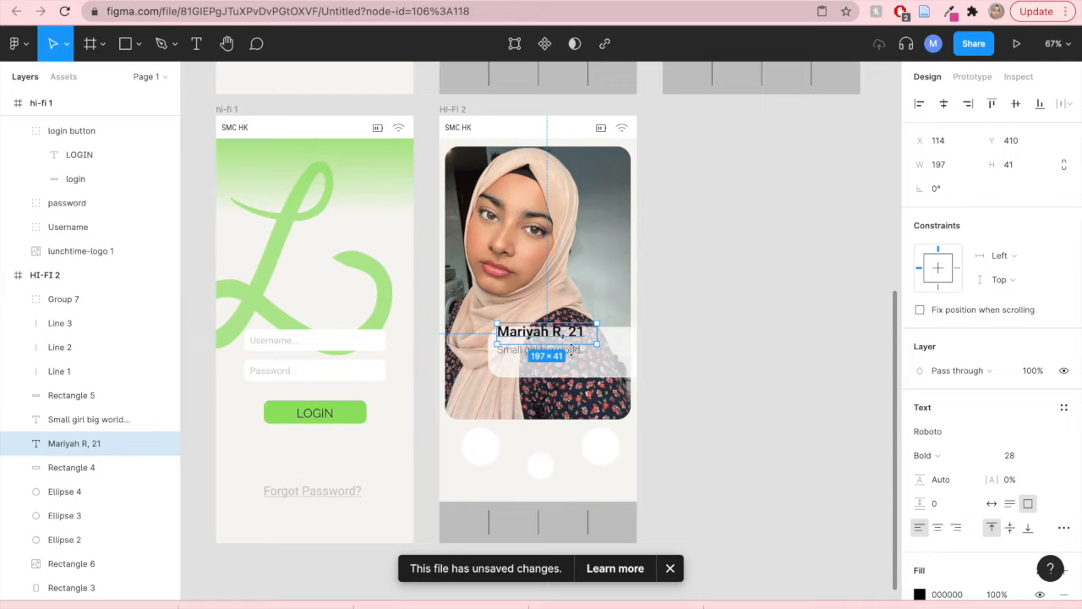
{"action": "left_click", "coordinate": [584, 359], "text": "shift"}
{"action": "left_click_drag", "start_coordinate": [576, 356], "coordinate": [573, 362]}
{"action": "left_click", "coordinate": [718, 367]}
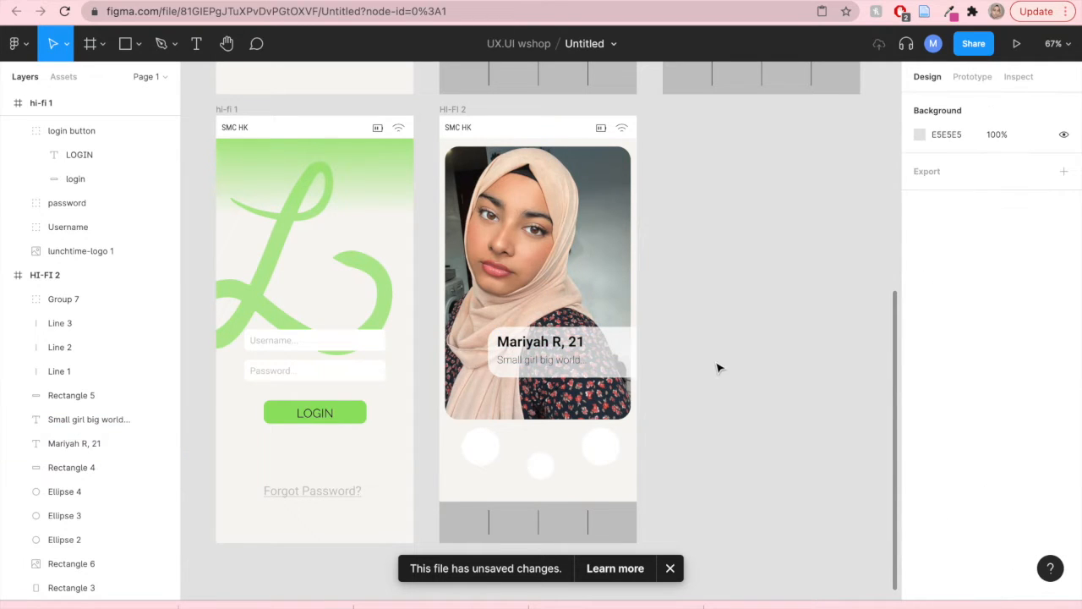
- Group the card rectangle together with the name and bio text layers
{"action": "left_click", "coordinate": [86, 403]}
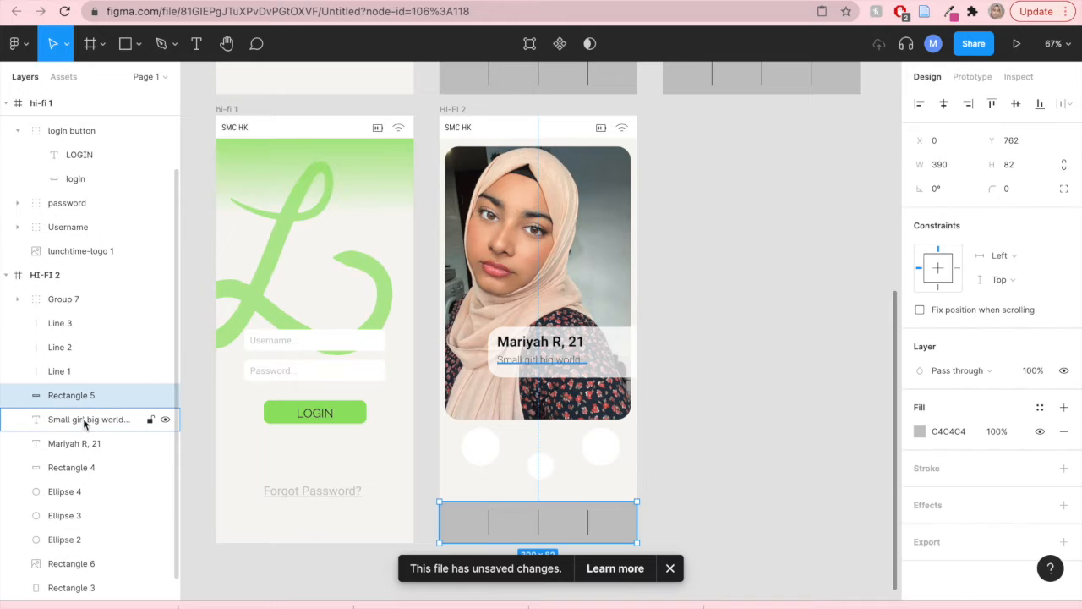
{"action": "left_click", "coordinate": [83, 420]}
{"action": "left_click", "coordinate": [88, 469]}
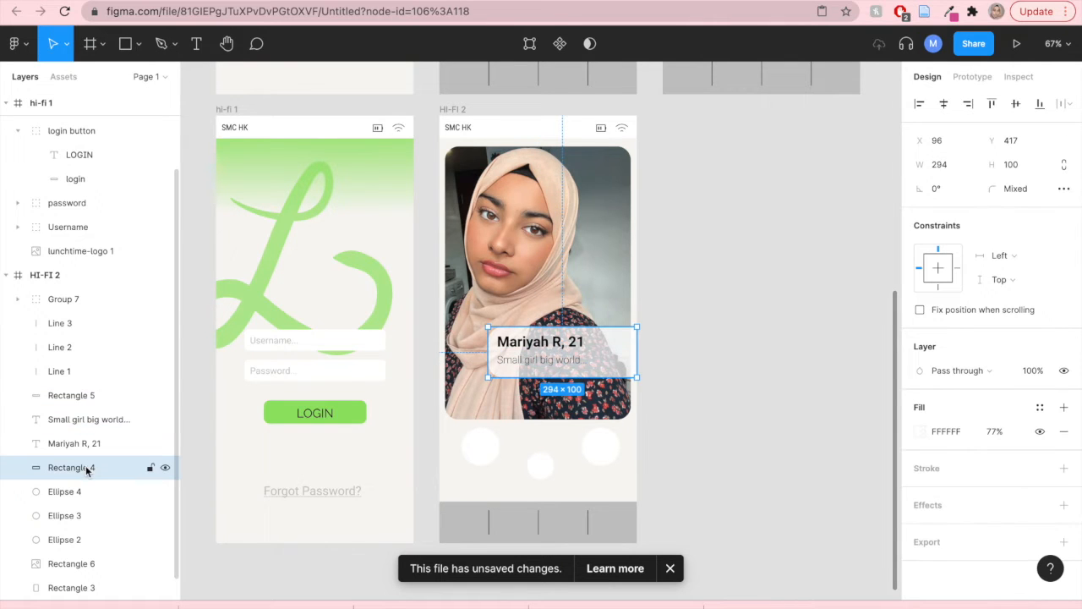
{"action": "left_click", "coordinate": [89, 418], "text": "shift"}
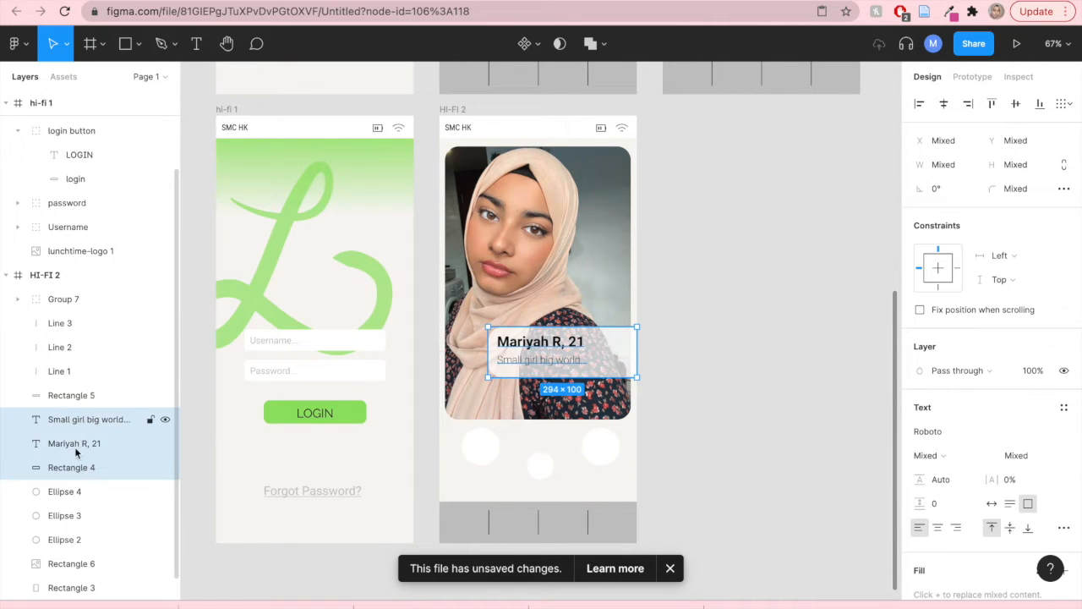
{"action": "right_click", "coordinate": [100, 427]}
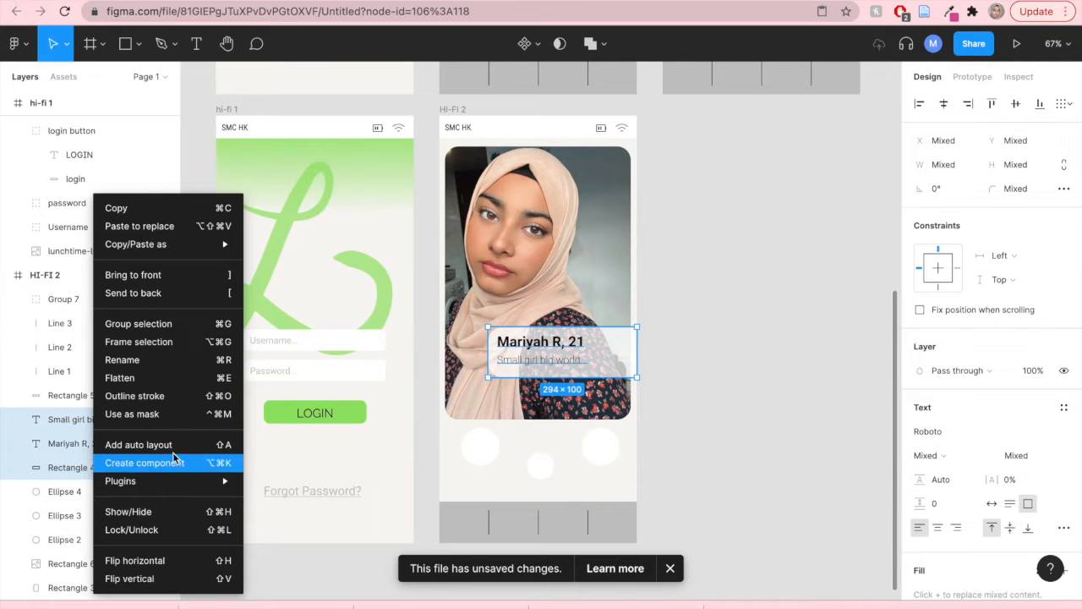
{"action": "left_click", "coordinate": [157, 323]}
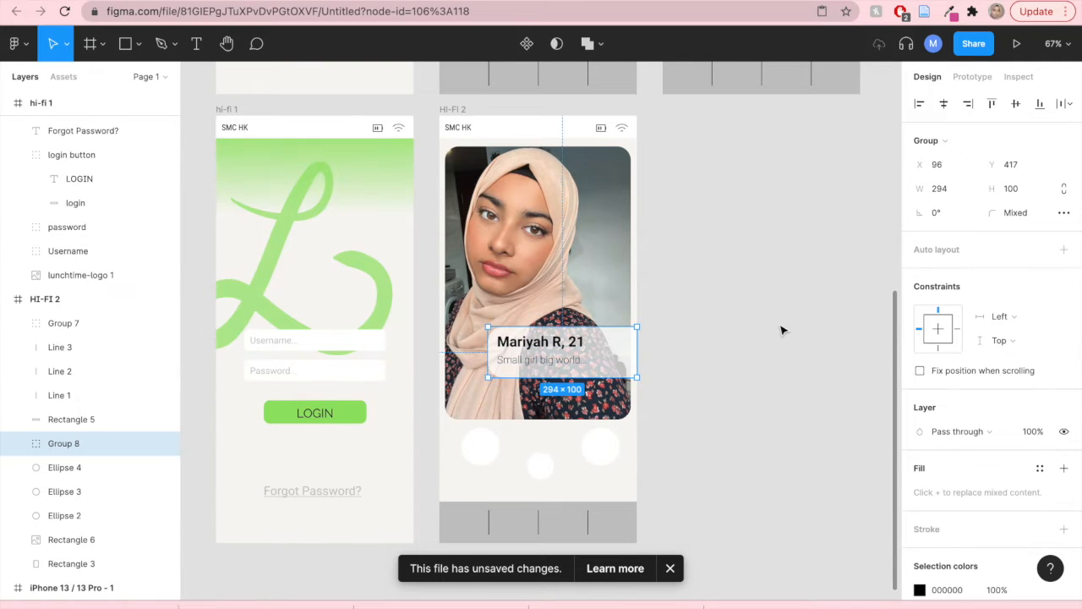
- Nudge the card group slightly down and set its horizontal constraint to Right
{"action": "mouse_move", "coordinate": [560, 364]}
{"action": "left_mouse_down"}
{"action": "mouse_move", "coordinate": [561, 338]}
{"action": "mouse_move", "coordinate": [561, 375]}
{"action": "left_mouse_up"}
{"action": "left_click", "coordinate": [959, 335]}
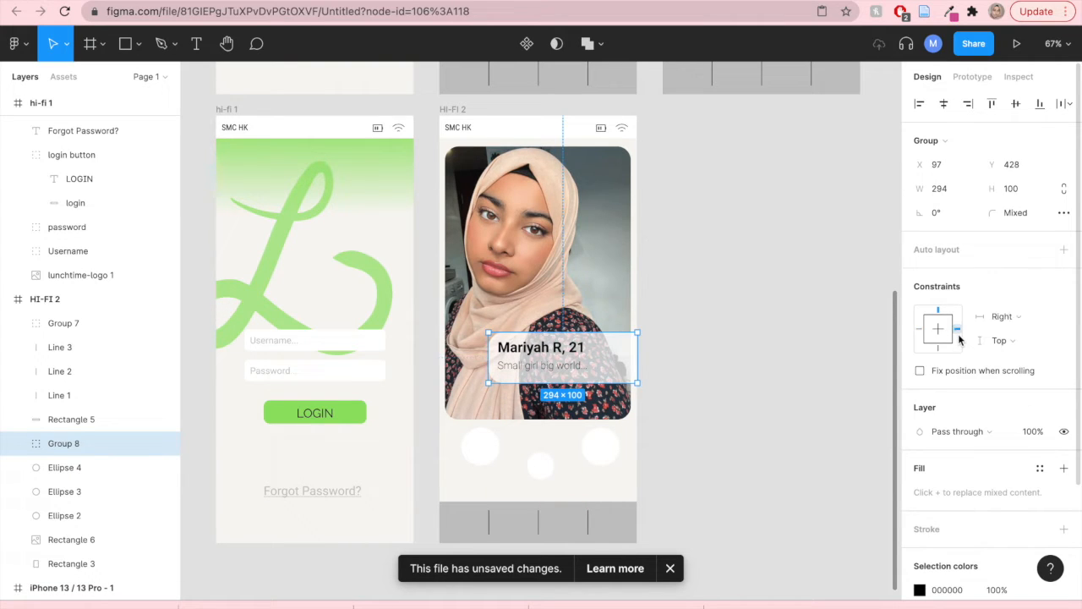
{"action": "left_click", "coordinate": [741, 430]}
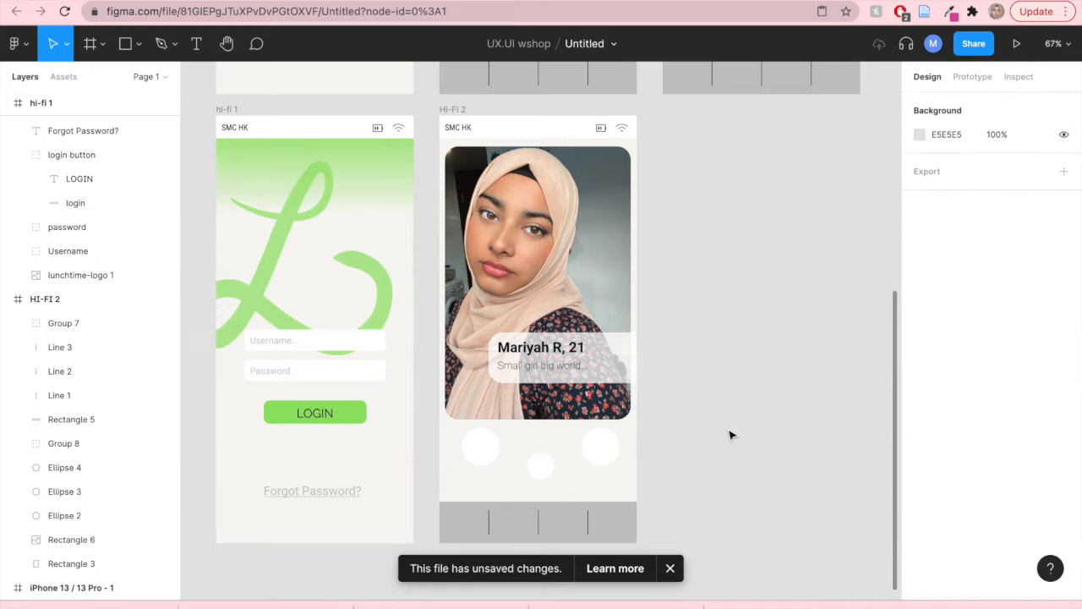
- Move the three action circles below the photo slightly down together
{"action": "scroll", "coordinate": [732, 434], "scroll_direction": "down", "scroll_amount": 1}
{"action": "left_click", "coordinate": [481, 433]}
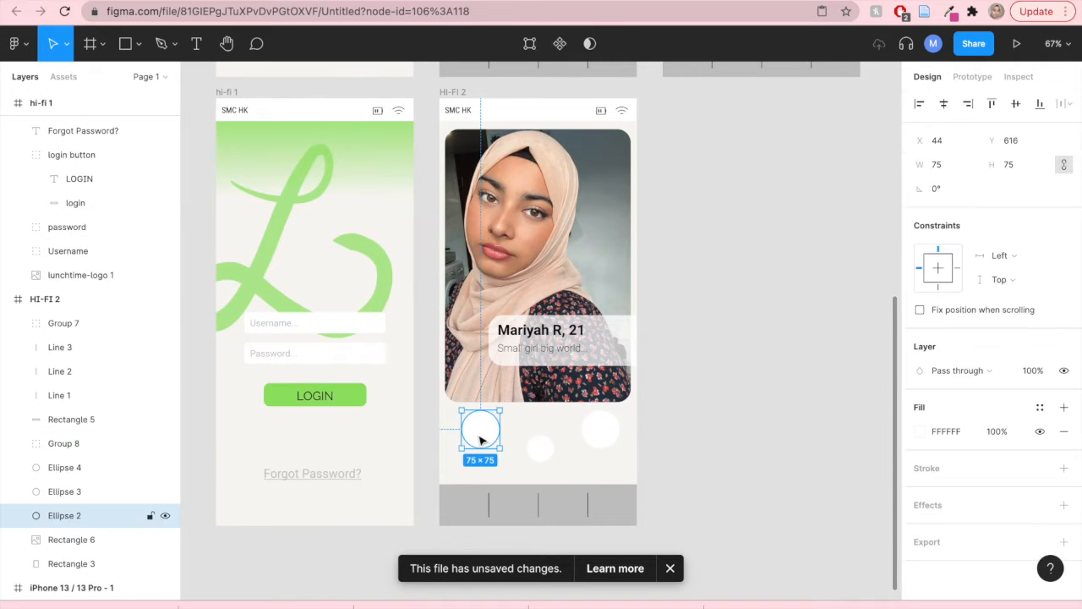
{"action": "left_click", "coordinate": [607, 433], "text": "shift"}
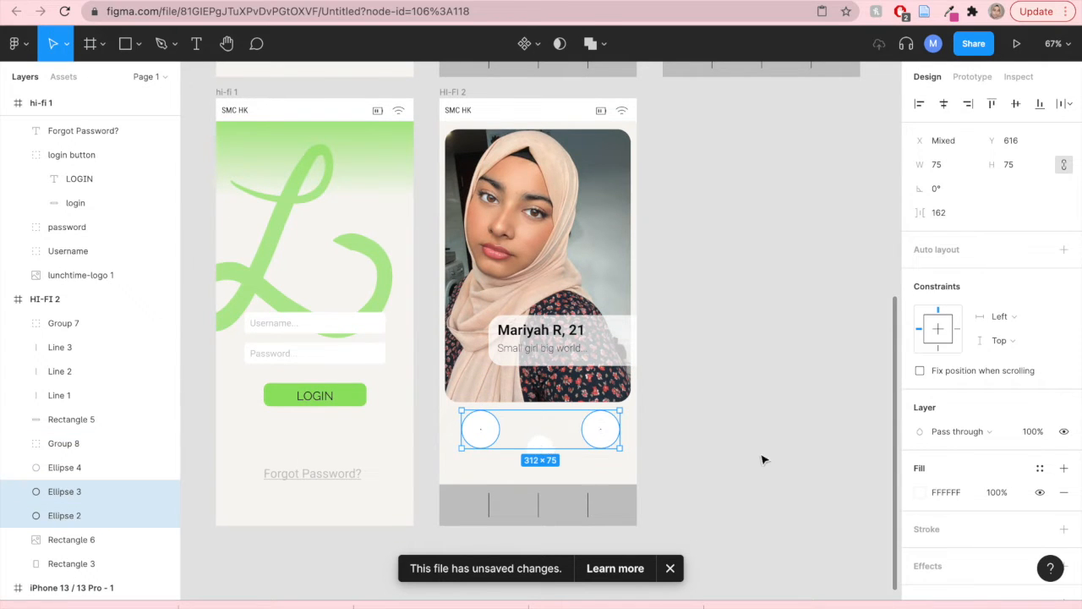
{"action": "left_click", "coordinate": [541, 449], "text": "shift"}
{"action": "left_click_drag", "start_coordinate": [538, 456], "coordinate": [539, 461]}
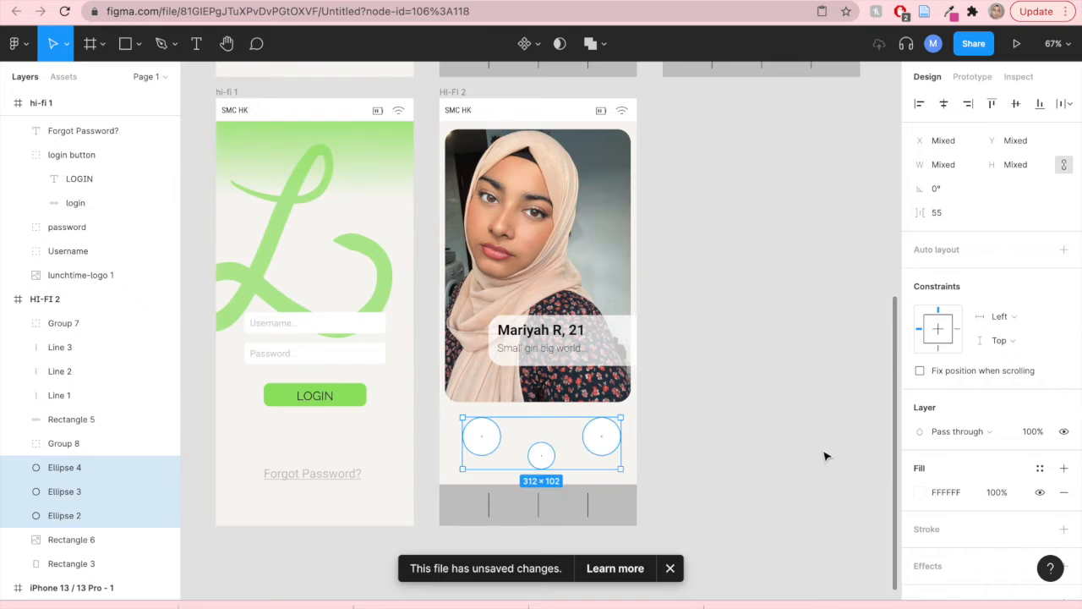
{"action": "left_click", "coordinate": [826, 457]}
- Add a drop shadow to the three action circles with X offset 3, Y offset 2 and blur 3
{"action": "left_click", "coordinate": [489, 451]}
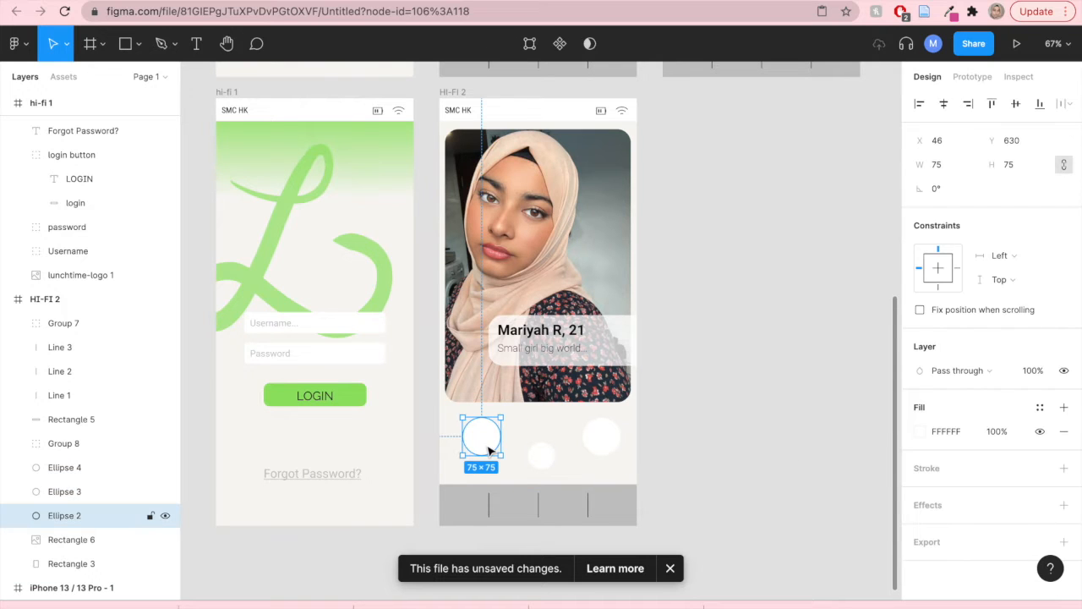
{"action": "left_click", "coordinate": [601, 436], "text": "shift"}
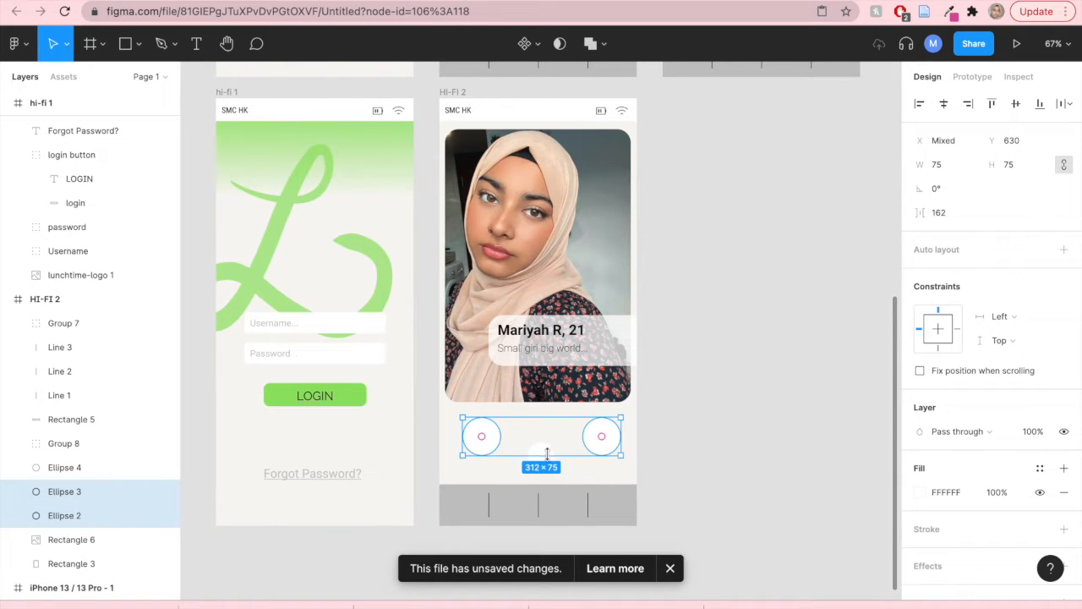
{"action": "left_click", "coordinate": [551, 457], "text": "shift"}
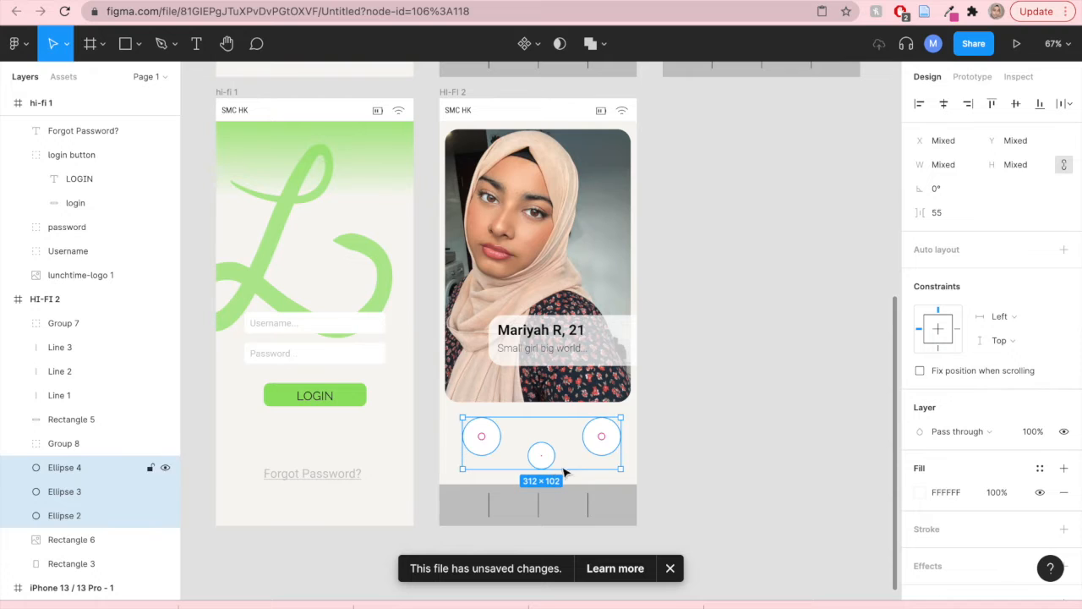
{"action": "scroll", "coordinate": [938, 482], "scroll_direction": "down", "scroll_amount": 1}
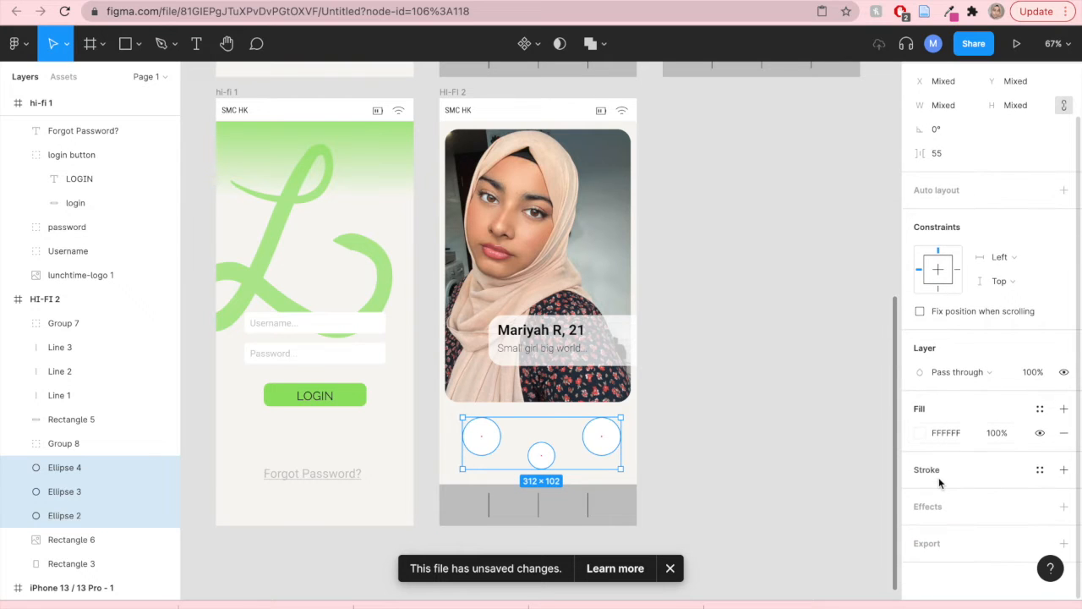
{"action": "left_click", "coordinate": [1064, 507]}
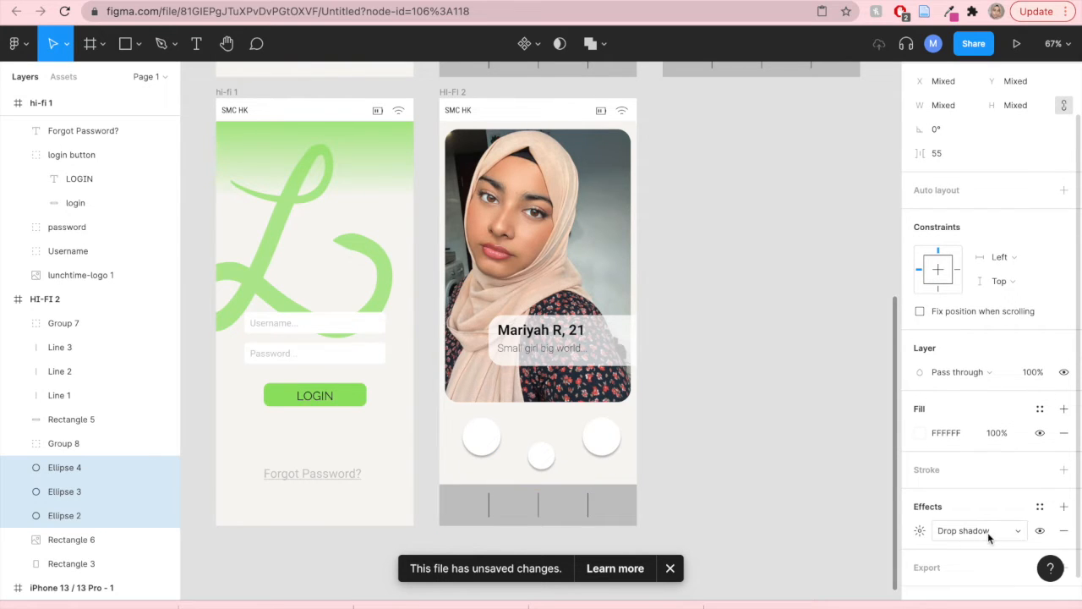
{"action": "left_click", "coordinate": [944, 530]}
{"action": "left_click", "coordinate": [944, 533]}
{"action": "left_click", "coordinate": [922, 533]}
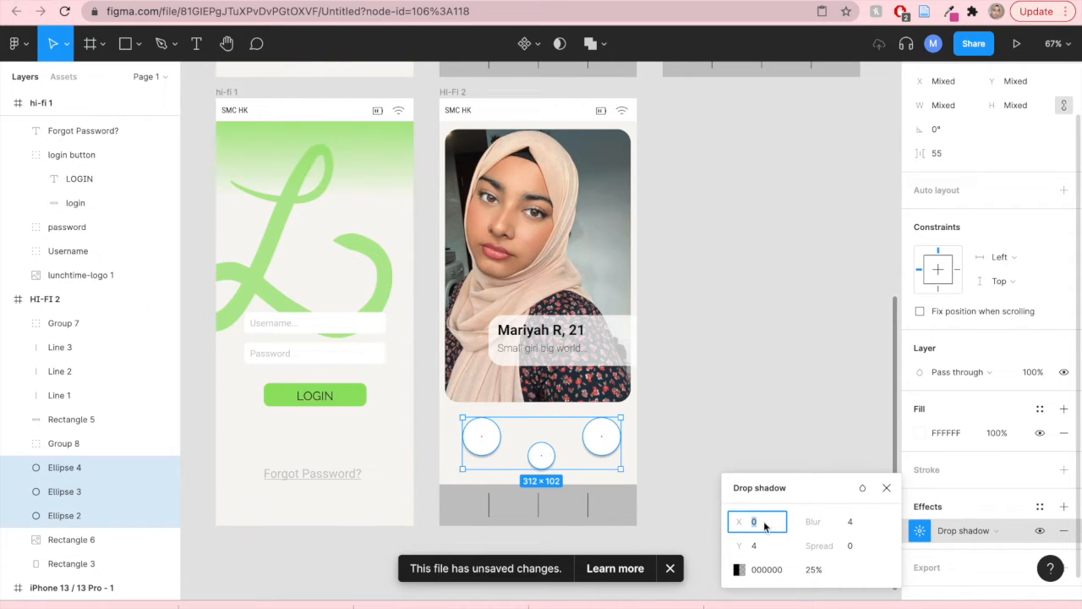
{"action": "left_click_drag", "start_coordinate": [729, 523], "coordinate": [804, 525]}
{"action": "mouse_move", "coordinate": [729, 549]}
{"action": "left_mouse_down"}
{"action": "mouse_move", "coordinate": [740, 549]}
{"action": "mouse_move", "coordinate": [725, 550]}
{"action": "left_mouse_up"}
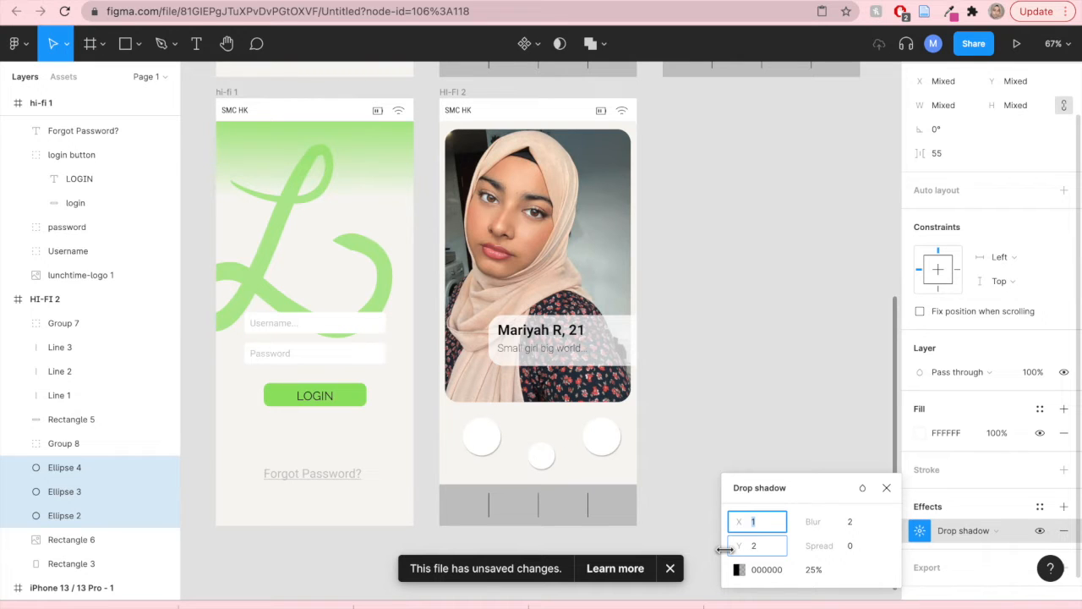
{"action": "left_click_drag", "start_coordinate": [724, 550], "coordinate": [722, 549]}
{"action": "left_click_drag", "start_coordinate": [844, 525], "coordinate": [848, 524]}
{"action": "left_click_drag", "start_coordinate": [736, 521], "coordinate": [738, 521]}
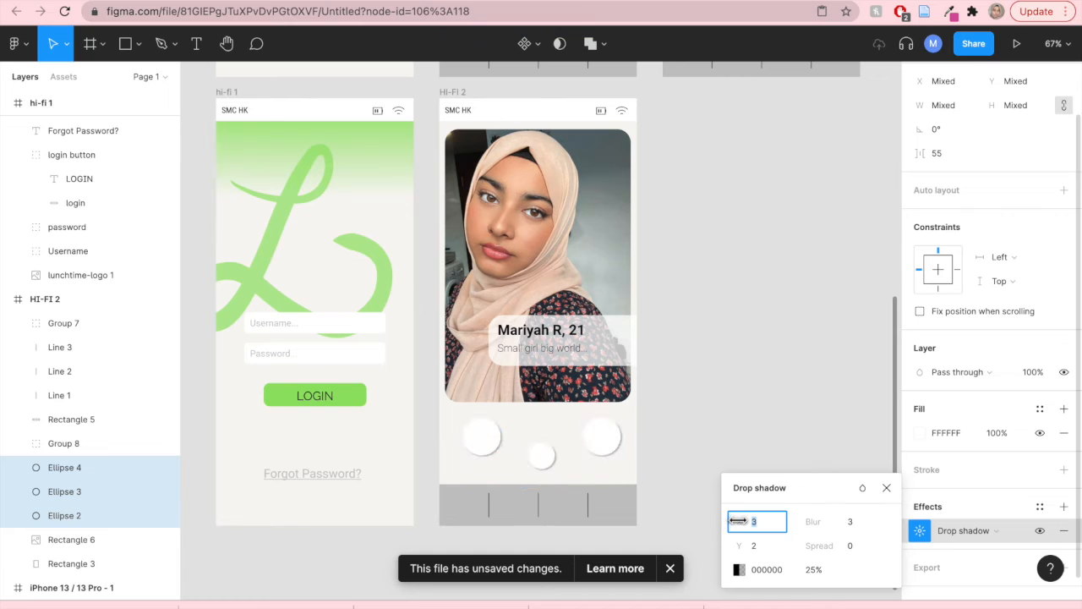
{"action": "left_click", "coordinate": [744, 436]}
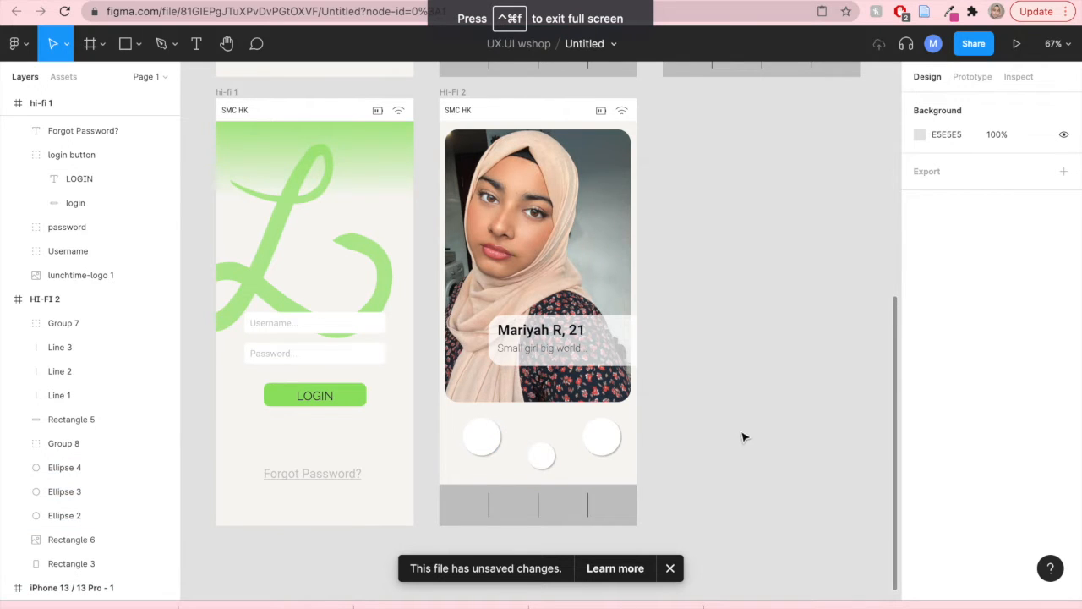
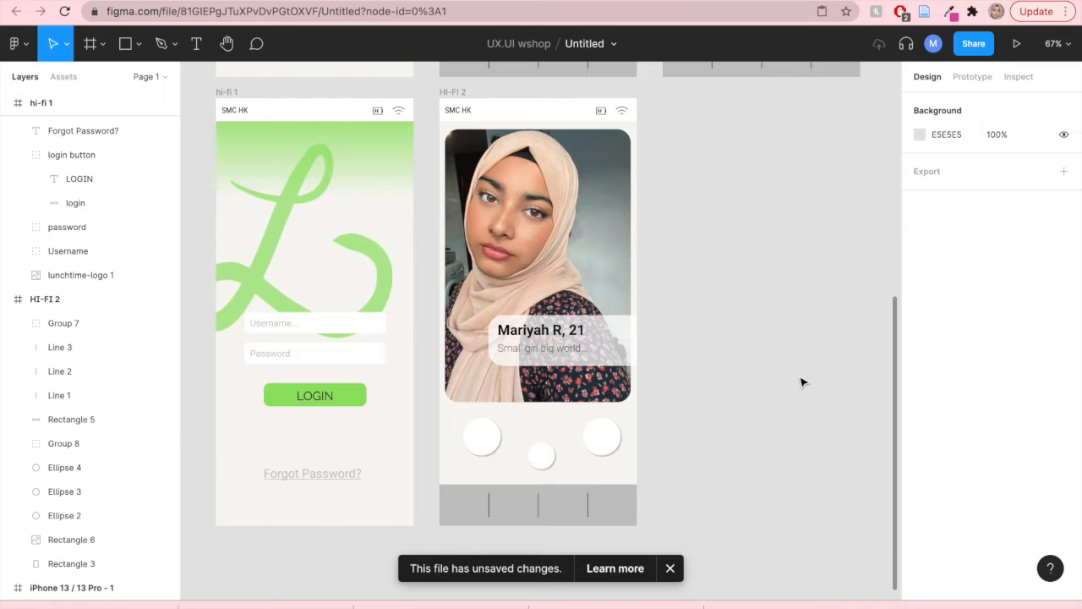
- Draw a 27×27 square beside the action circles and rotate it 45°
{"action": "mouse_move", "coordinate": [592, 1]}
{"action": "scroll", "coordinate": [457, 472], "scroll_direction": "up", "scroll_amount": 5}
{"action": "scroll", "coordinate": [817, 423], "scroll_direction": "down", "scroll_amount": 3}
{"action": "scroll", "coordinate": [817, 423], "scroll_direction": "right", "scroll_amount": 2}
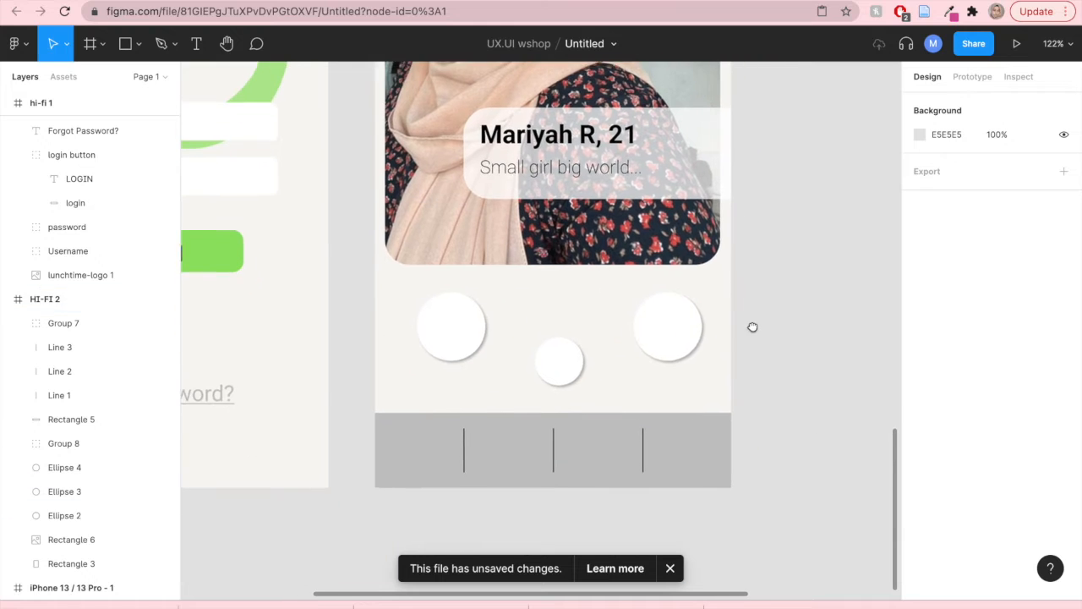
{"action": "left_click", "coordinate": [137, 47]}
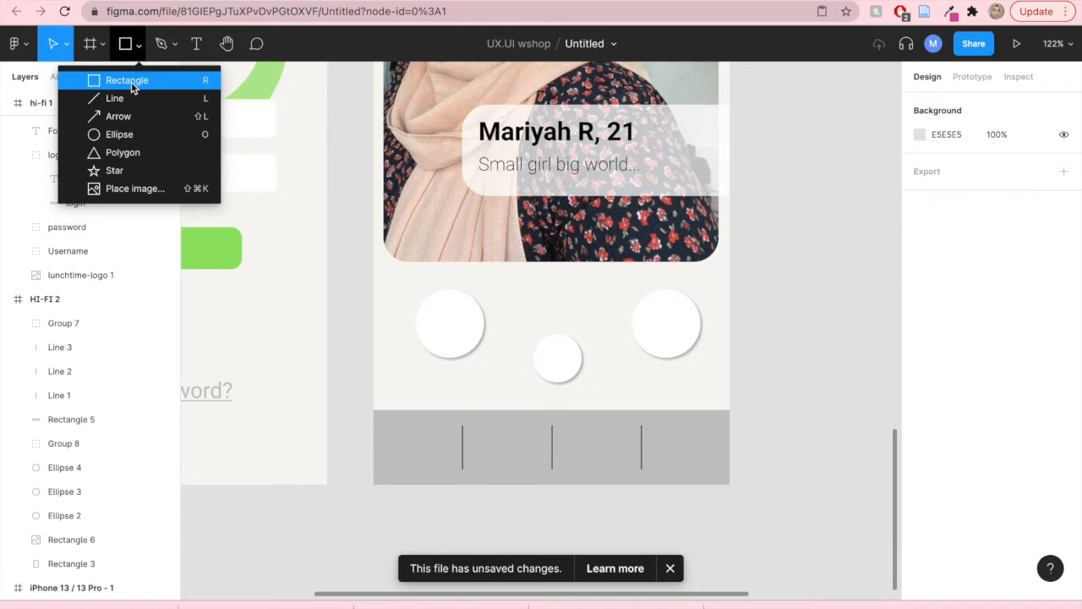
{"action": "left_click", "coordinate": [126, 80]}
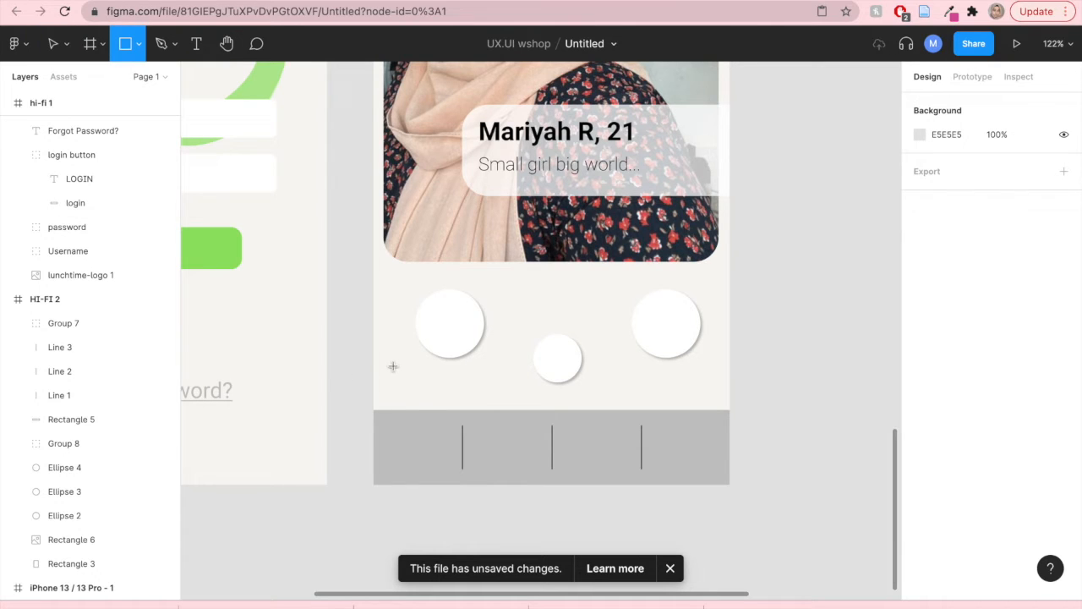
{"action": "left_click_drag", "start_coordinate": [393, 366], "coordinate": [416, 390]}
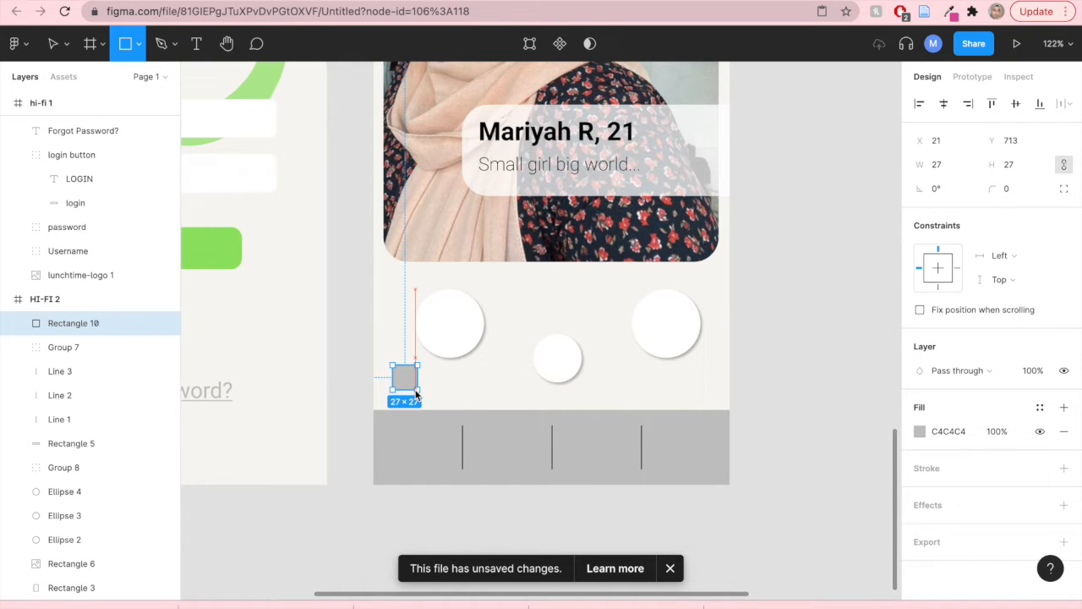
{"action": "left_click_drag", "start_coordinate": [415, 392], "coordinate": [414, 388]}
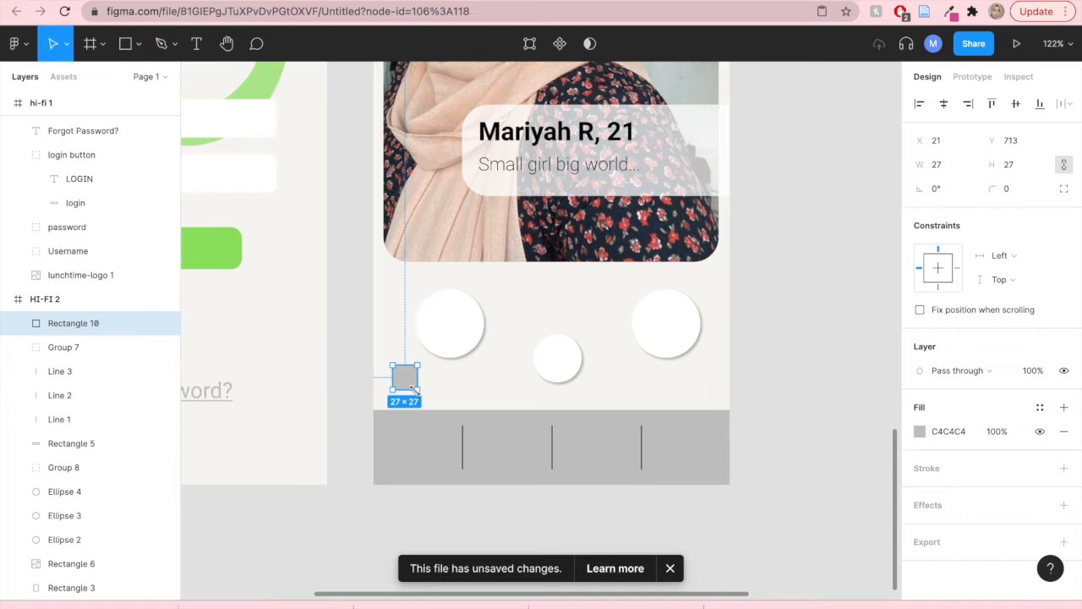
{"action": "left_click", "coordinate": [942, 189]}
{"action": "type", "text": "45"}
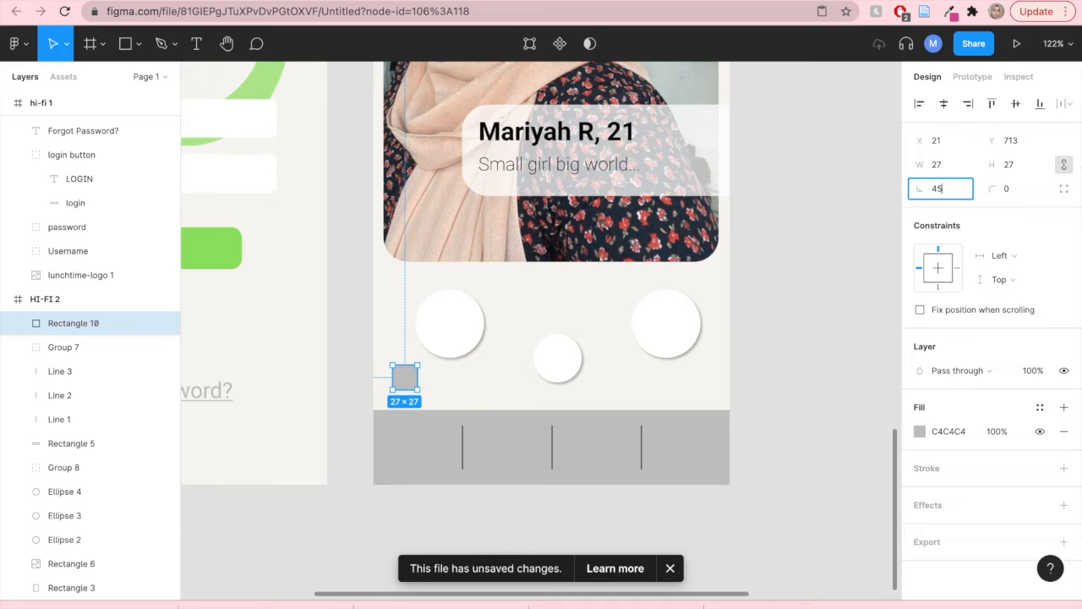
{"action": "key", "text": "Return"}
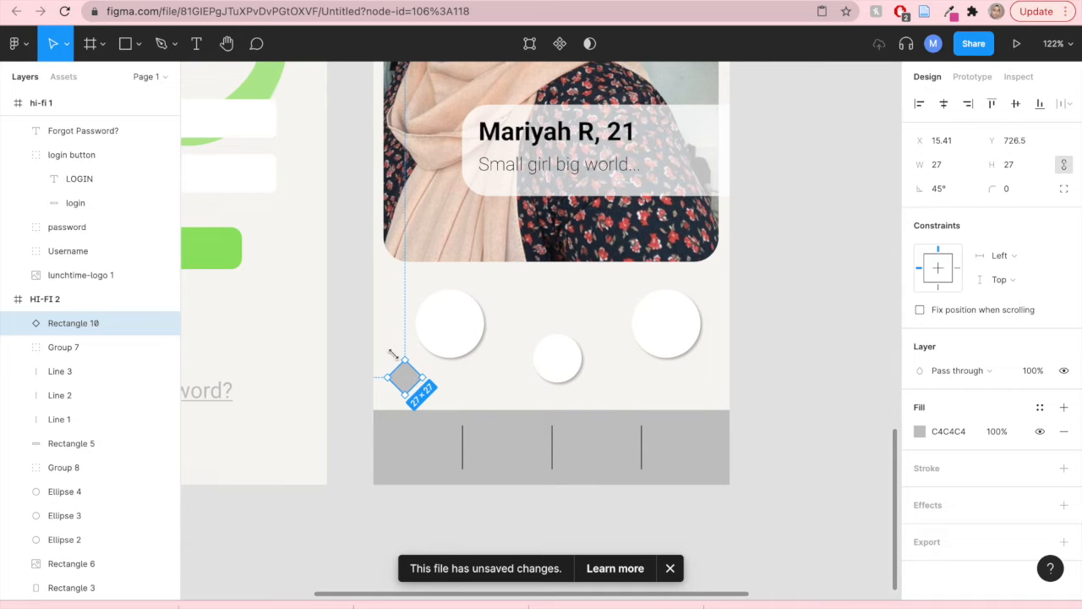
- Draw a 27×27 circle and place it on the diamond's upper-left edge
{"action": "left_click", "coordinate": [137, 47]}
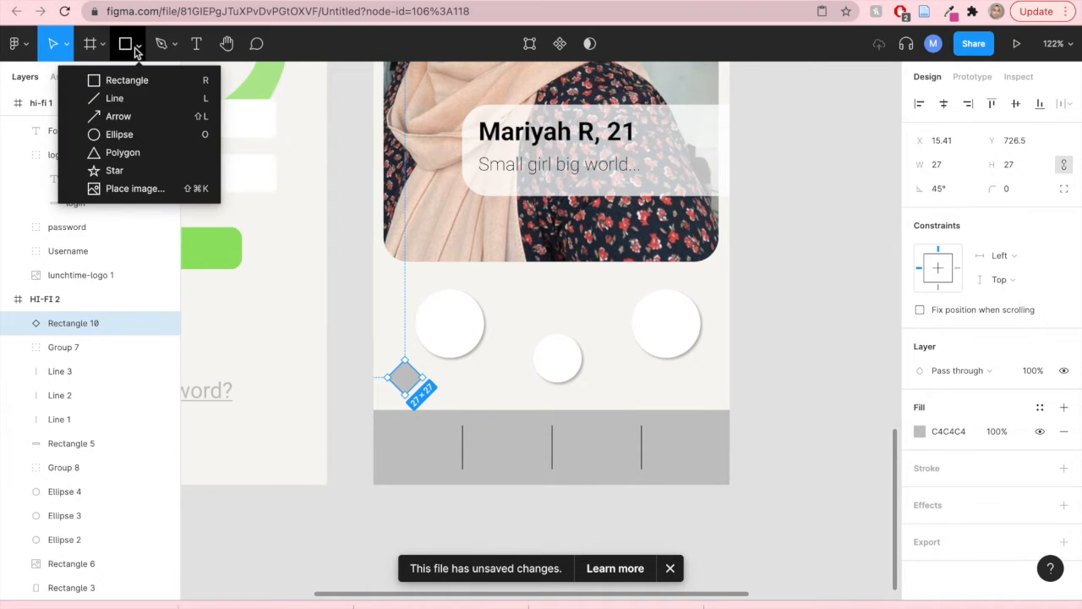
{"action": "left_click", "coordinate": [115, 134]}
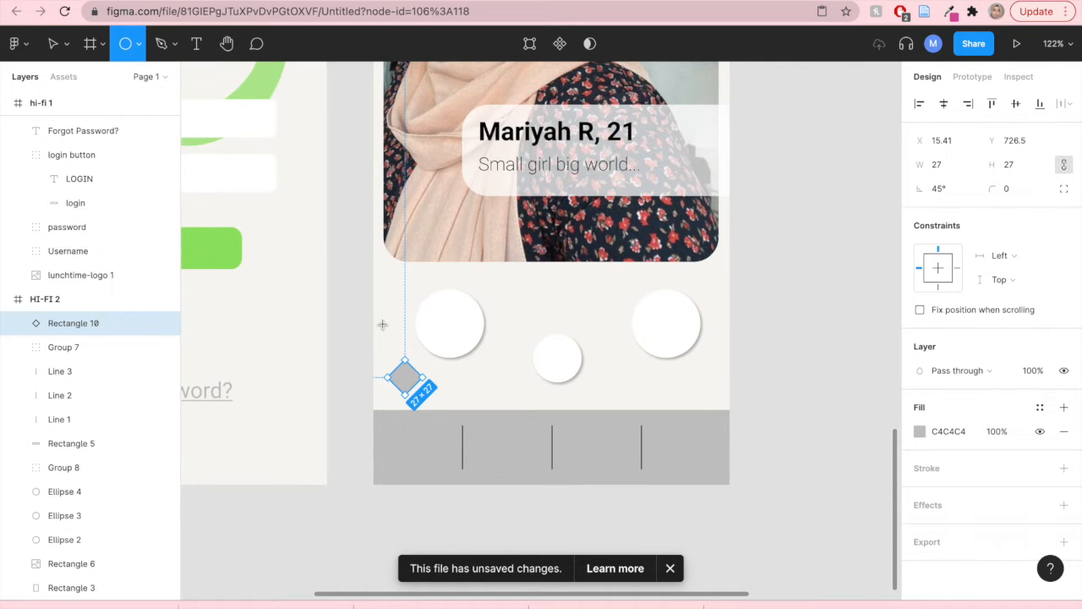
{"action": "left_click_drag", "start_coordinate": [382, 324], "coordinate": [403, 347]}
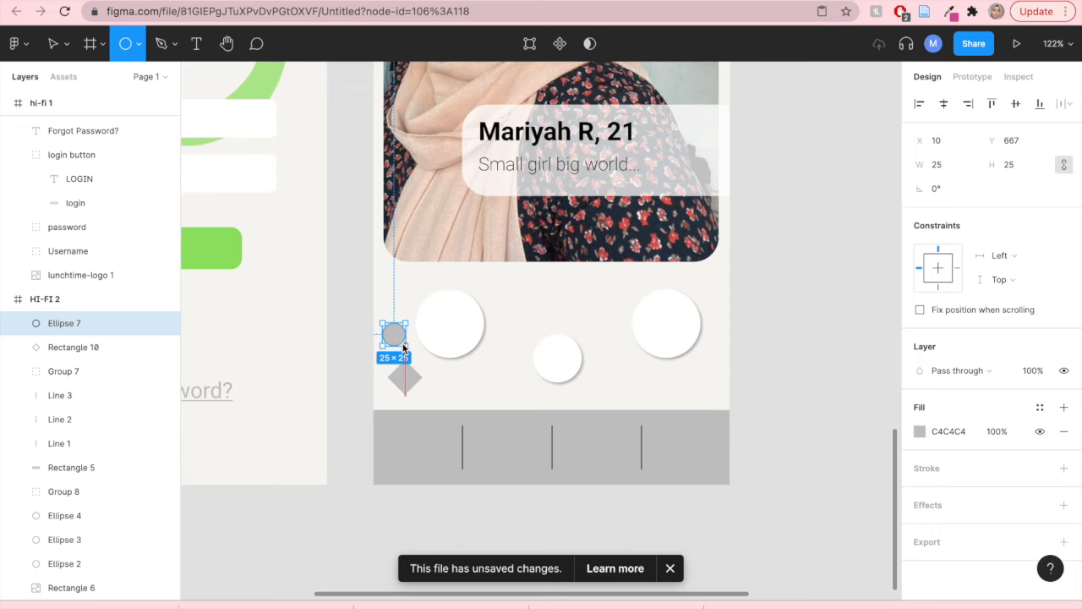
{"action": "left_click_drag", "start_coordinate": [406, 349], "coordinate": [410, 353]}
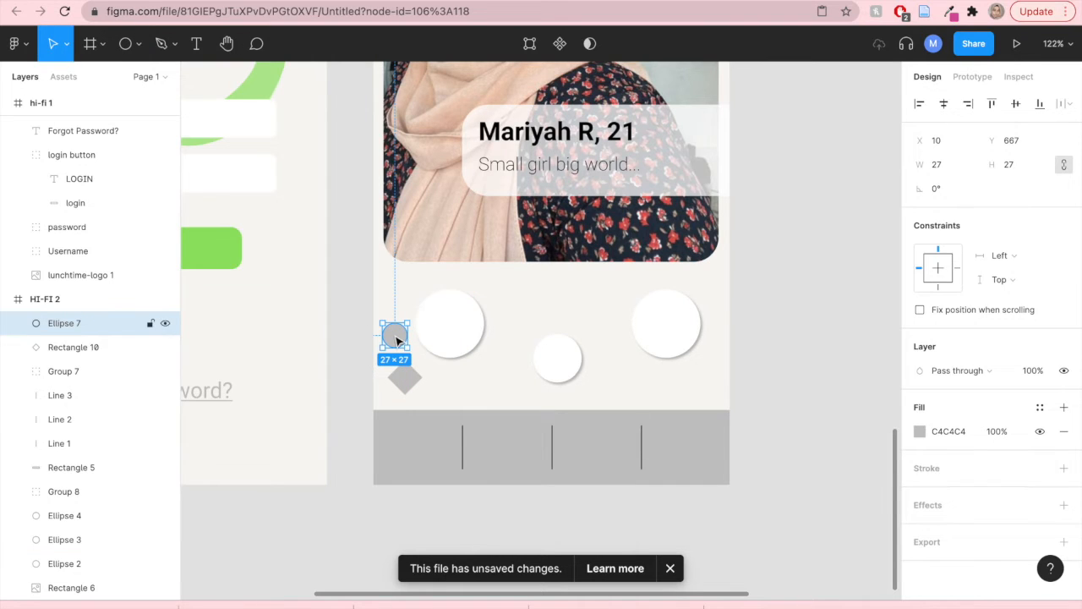
{"action": "left_click_drag", "start_coordinate": [394, 340], "coordinate": [393, 383]}
{"action": "scroll", "coordinate": [396, 369], "scroll_direction": "up", "scroll_amount": 5}
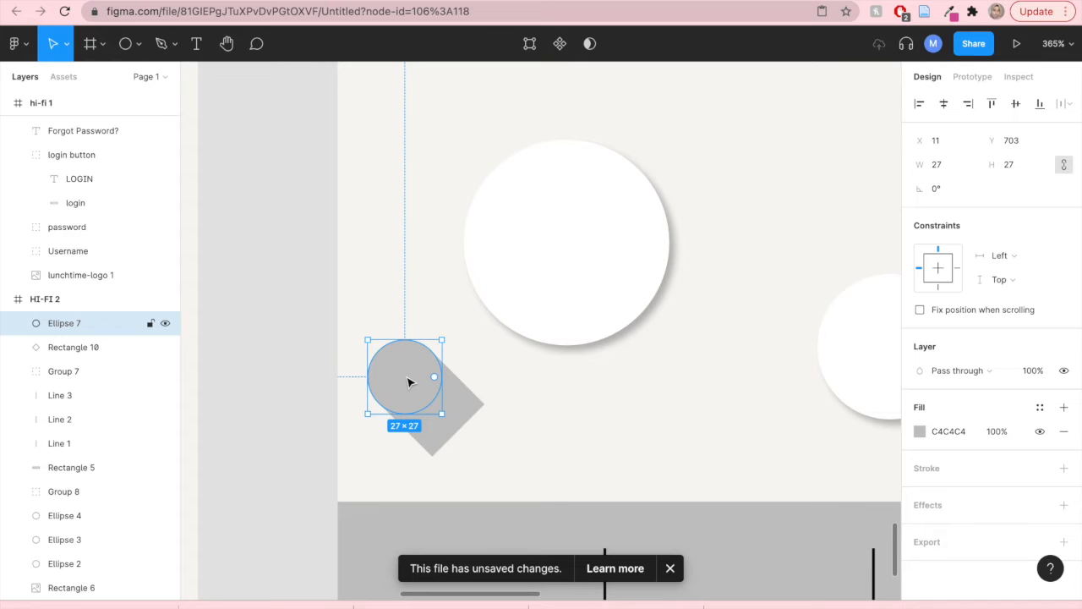
- Duplicate the circle to the right to form the heart's second lobe
{"action": "left_click_drag", "start_coordinate": [409, 379], "coordinate": [459, 380]}
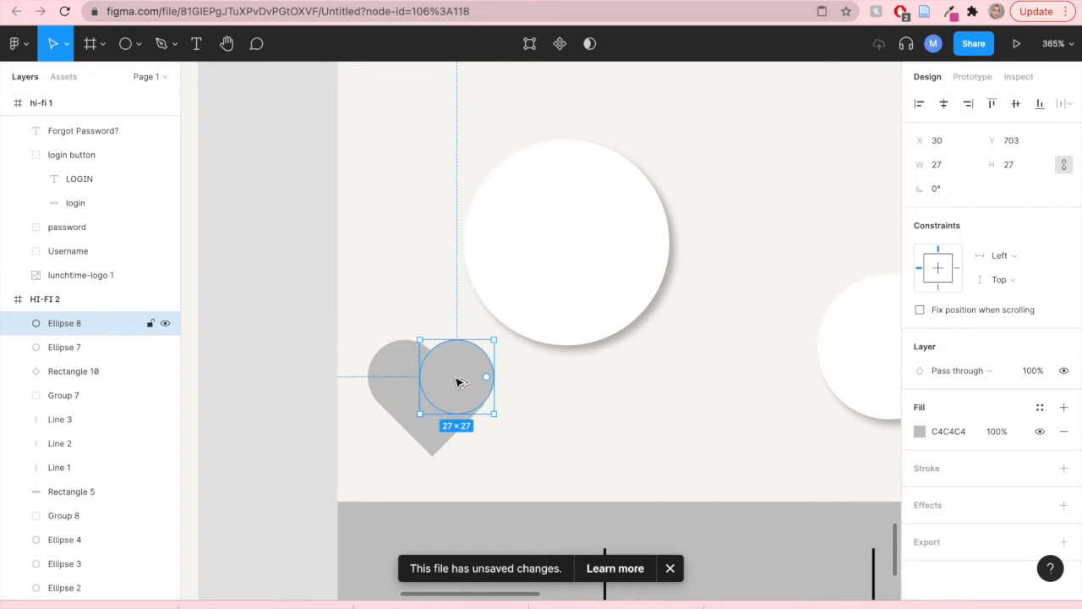
{"action": "left_click", "coordinate": [515, 428]}
{"action": "scroll", "coordinate": [449, 399], "scroll_direction": "up", "scroll_amount": 1}
{"action": "scroll", "coordinate": [413, 446], "scroll_direction": "down", "scroll_amount": 3}
{"action": "scroll", "coordinate": [412, 446], "scroll_direction": "up", "scroll_amount": 4}
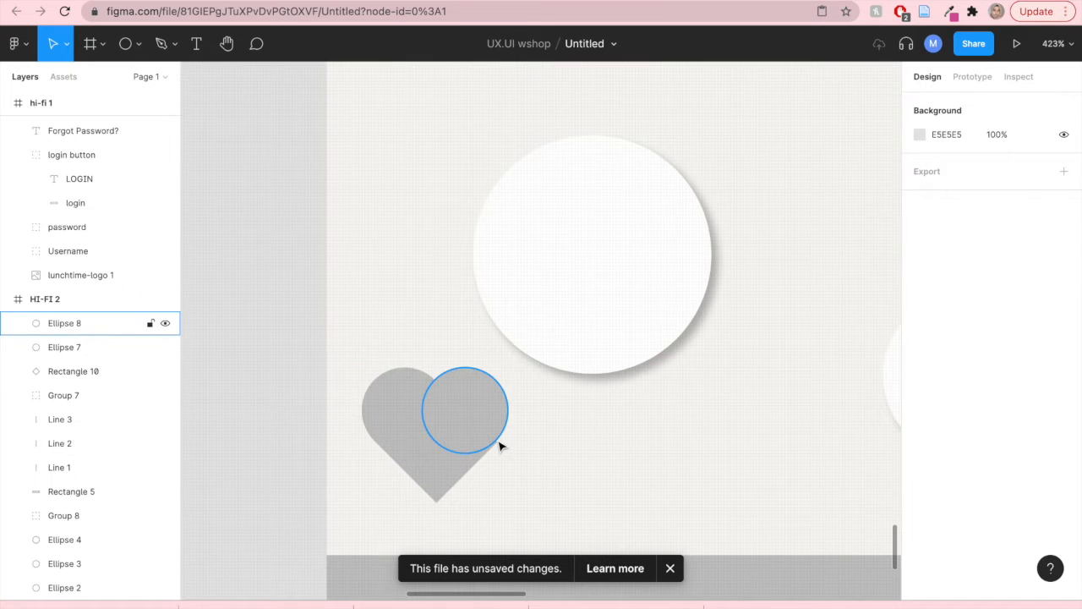
{"action": "left_click_drag", "start_coordinate": [462, 405], "coordinate": [491, 424]}
{"action": "scroll", "coordinate": [466, 427], "scroll_direction": "up", "scroll_amount": 5}
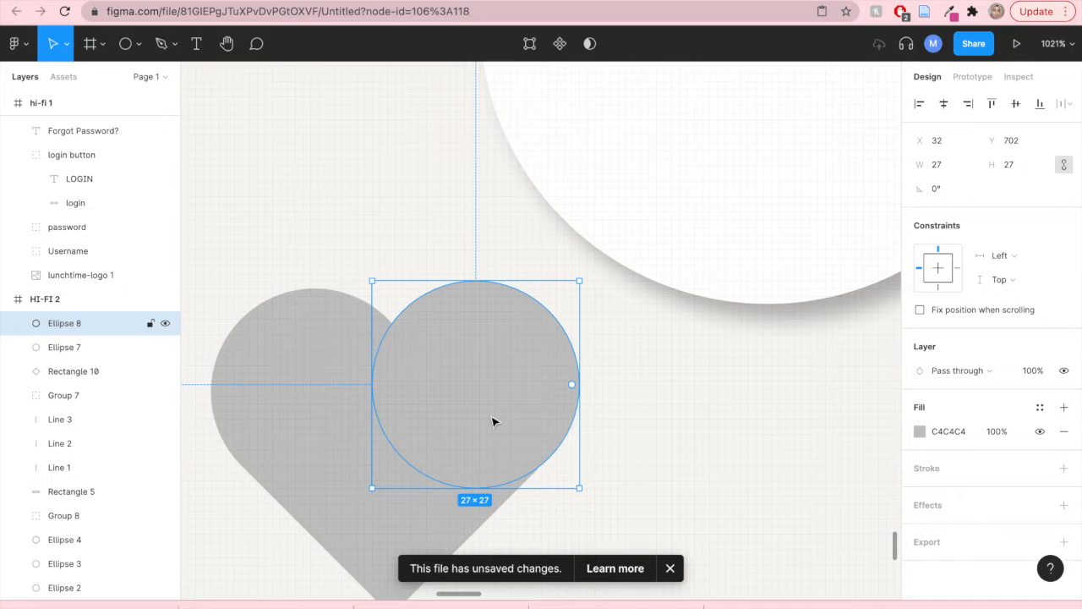
{"action": "left_click", "coordinate": [660, 440]}
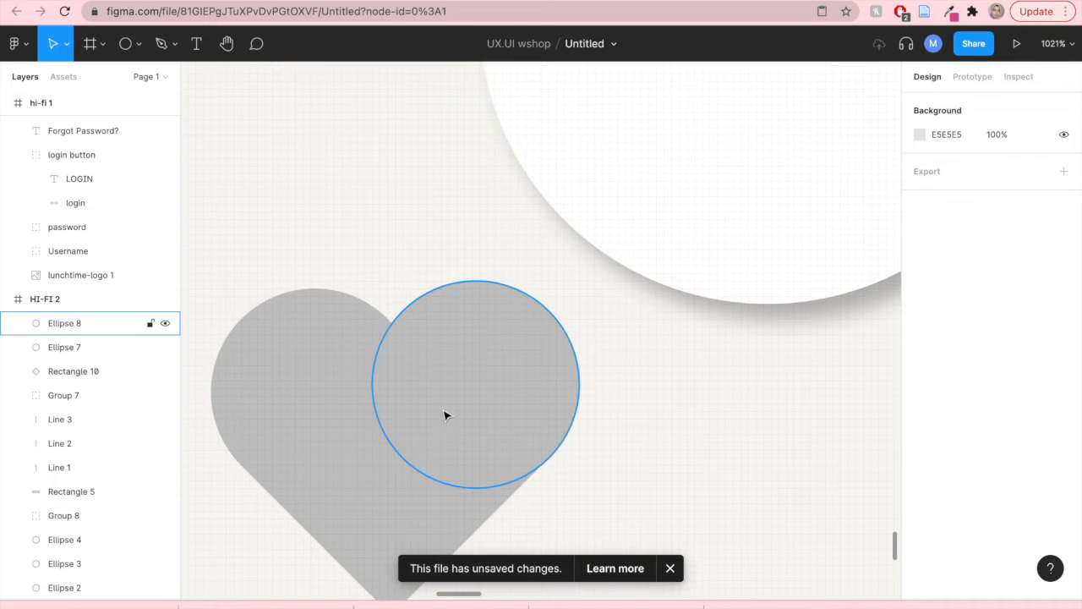
- Nudge the right lobe circle to line up with the left circle
{"action": "scroll", "coordinate": [446, 414], "scroll_direction": "up", "scroll_amount": 2}
{"action": "scroll", "coordinate": [446, 415], "scroll_direction": "down", "scroll_amount": 8}
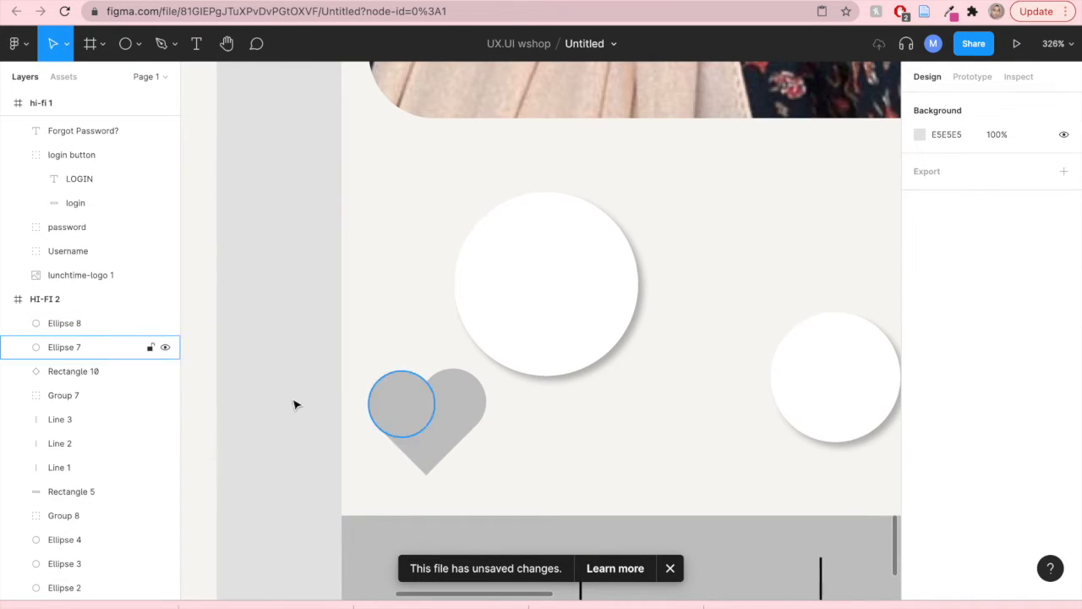
{"action": "left_click", "coordinate": [455, 405]}
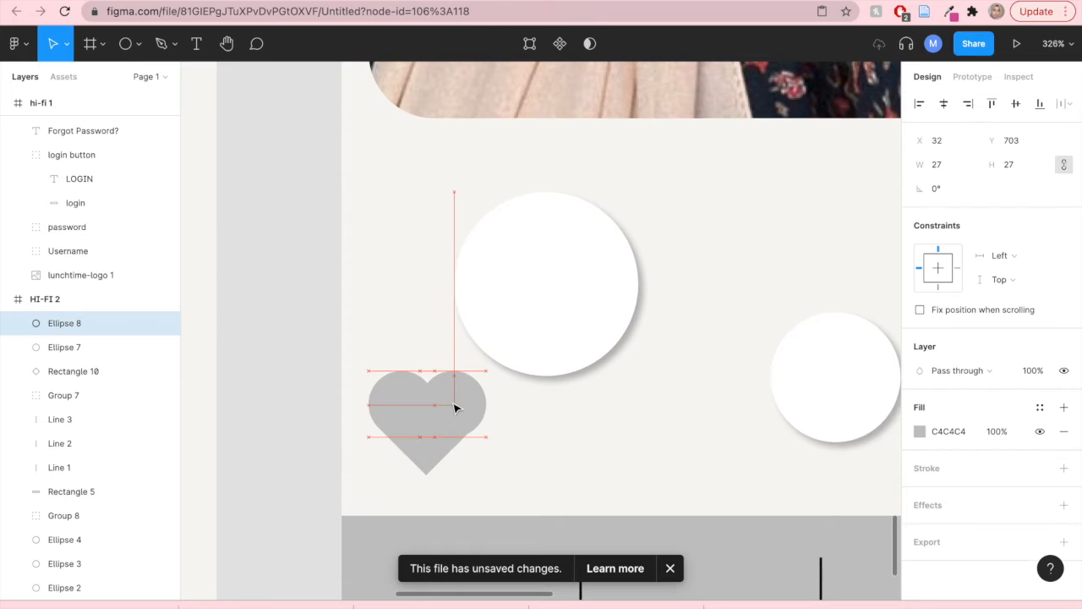
{"action": "left_click_drag", "start_coordinate": [455, 408], "coordinate": [451, 408]}
{"action": "scroll", "coordinate": [469, 431], "scroll_direction": "up", "scroll_amount": 5}
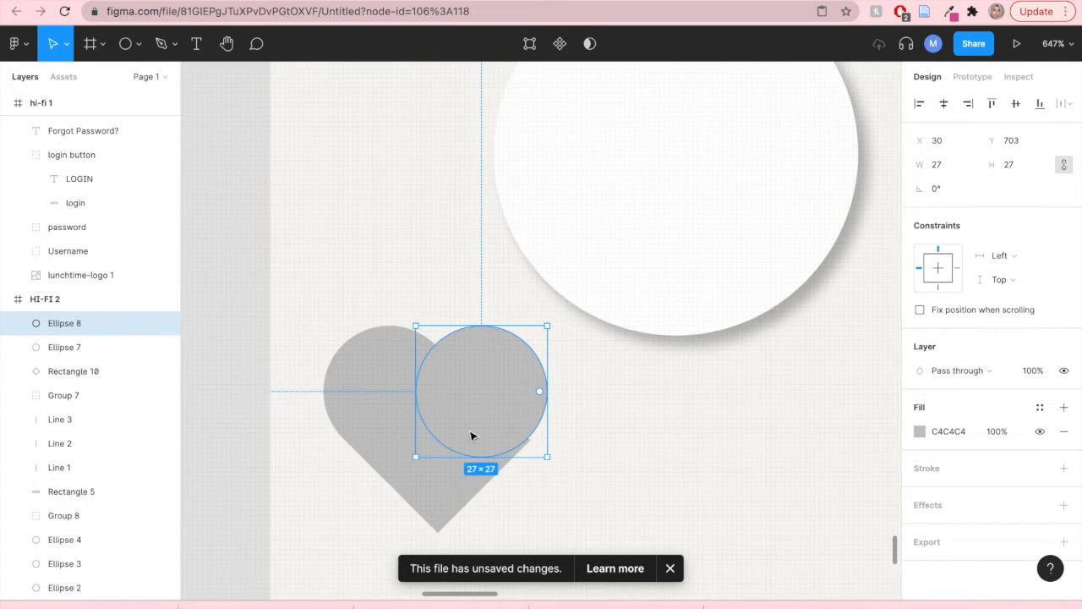
{"action": "key", "text": "Escape"}
- Duplicate the right lobe slightly further right and delete the earlier copy to complete the heart shape
{"action": "scroll", "coordinate": [468, 417], "scroll_direction": "up", "scroll_amount": 3}
{"action": "scroll", "coordinate": [468, 417], "scroll_direction": "up", "scroll_amount": 1}
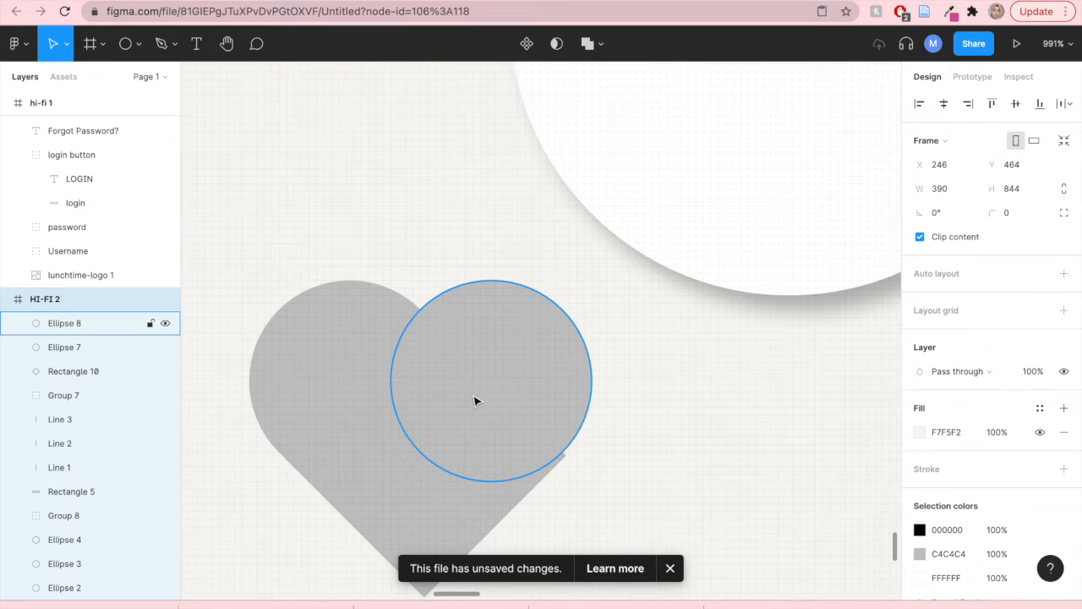
{"action": "left_click", "coordinate": [471, 399]}
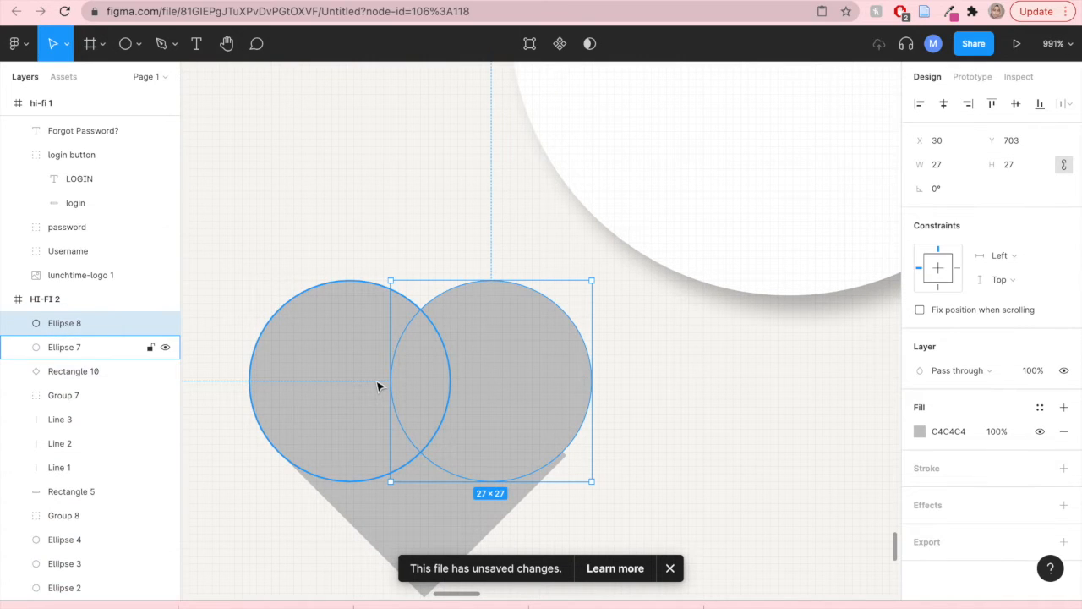
{"action": "key", "text": "alt"}
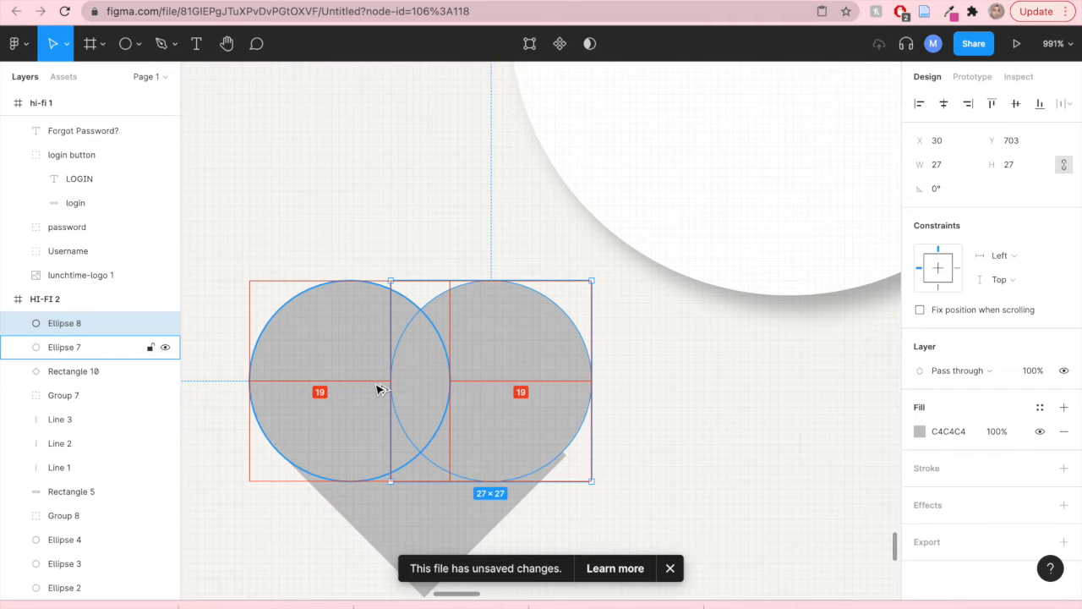
{"action": "left_click_drag", "start_coordinate": [478, 401], "coordinate": [487, 404]}
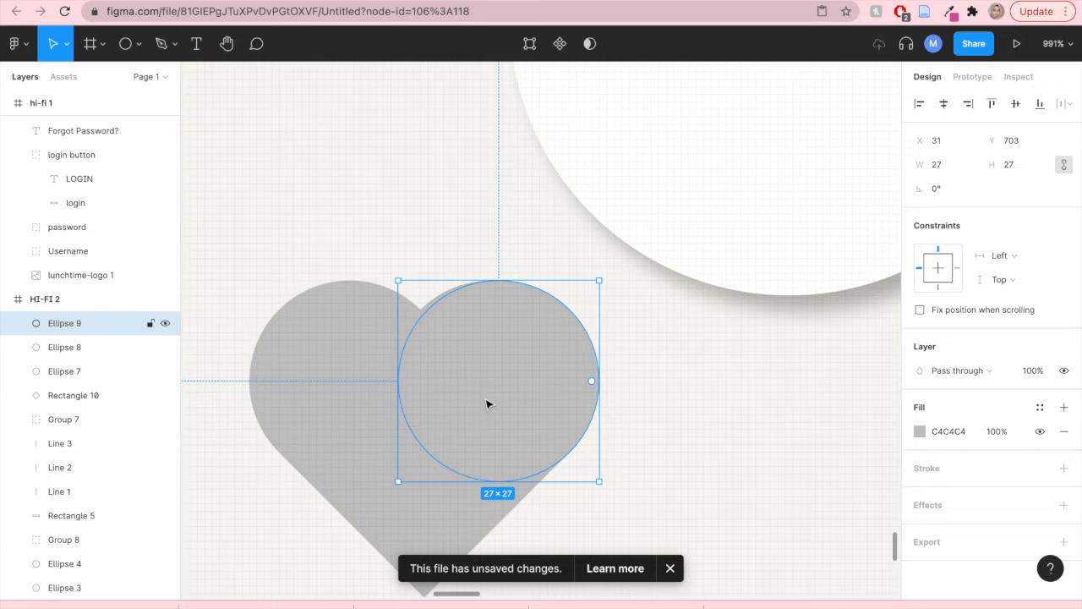
{"action": "left_click", "coordinate": [634, 380]}
{"action": "left_click", "coordinate": [450, 328]}
{"action": "left_click", "coordinate": [429, 313]}
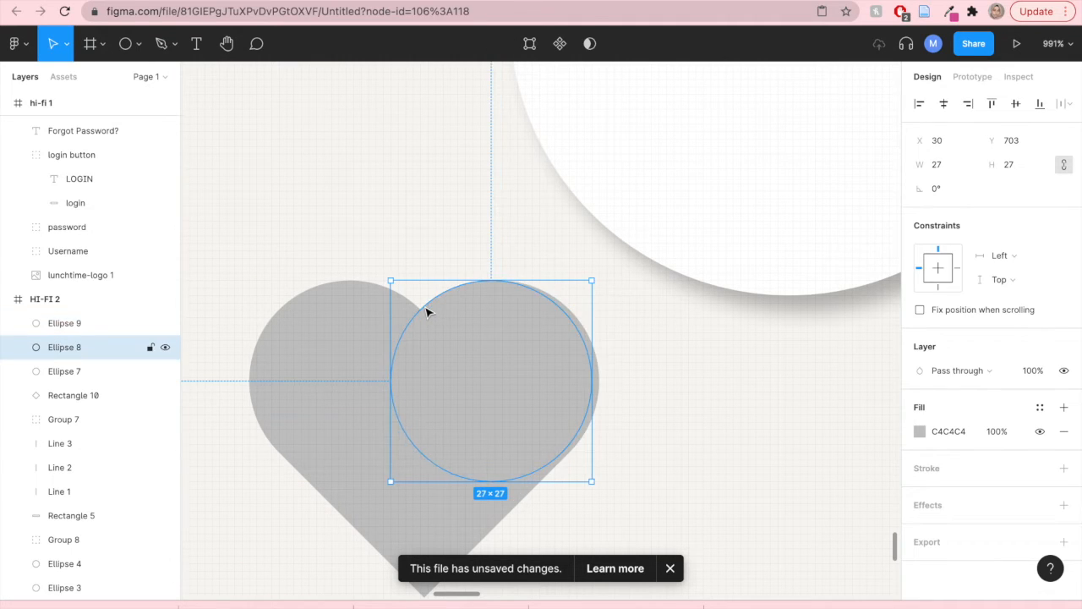
{"action": "key", "text": "Delete"}
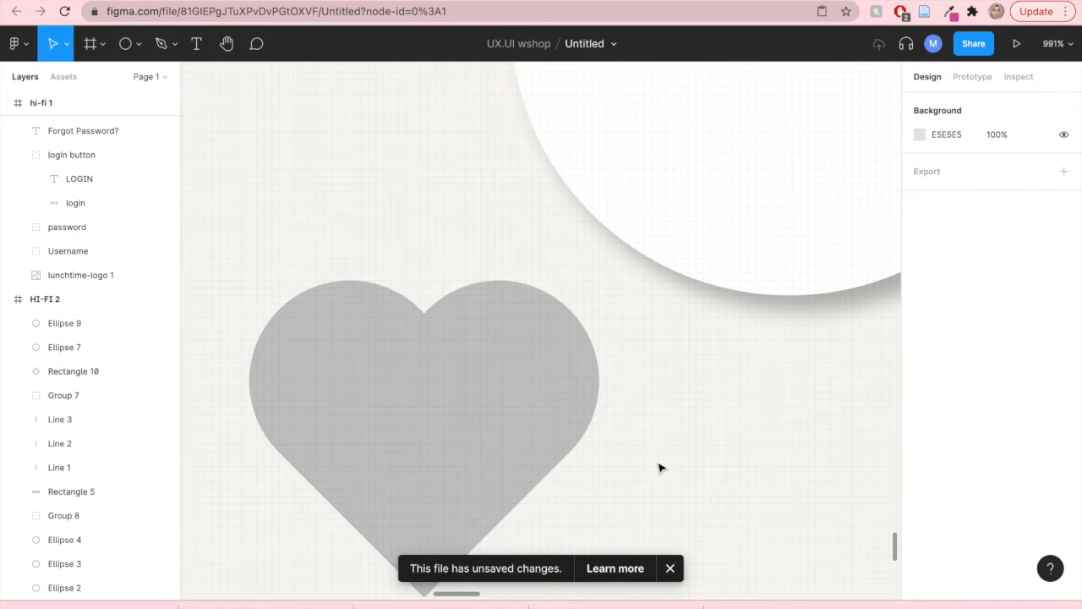
{"action": "scroll", "coordinate": [542, 451], "scroll_direction": "down", "scroll_amount": 10}
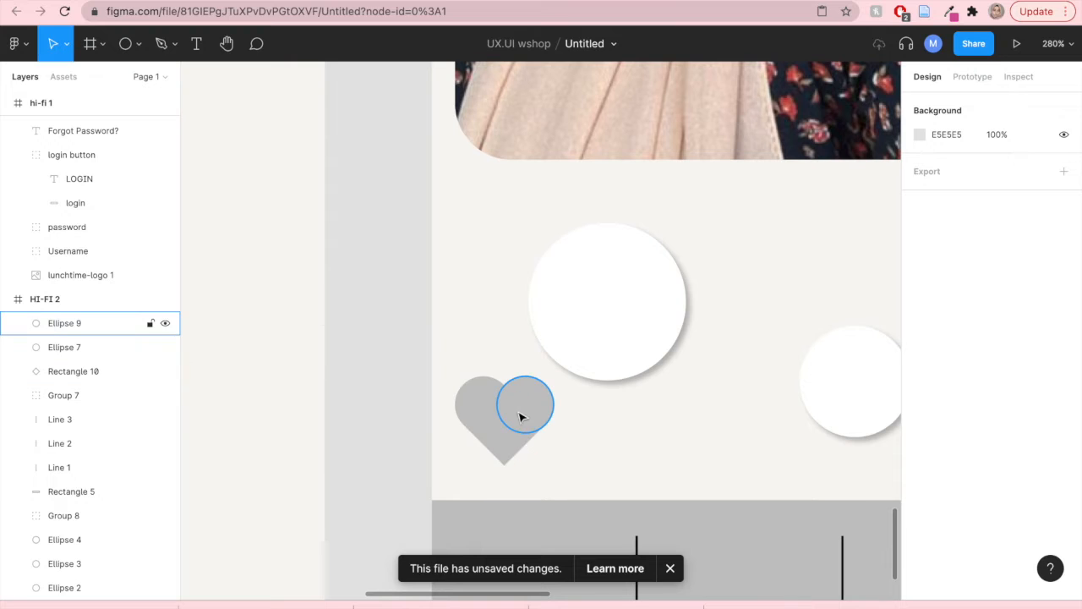
- Group the two circles and the diamond and name the group "heart"
{"action": "left_click", "coordinate": [71, 330]}
{"action": "left_click", "coordinate": [69, 349], "text": "shift"}
{"action": "left_click", "coordinate": [67, 372], "text": "shift"}
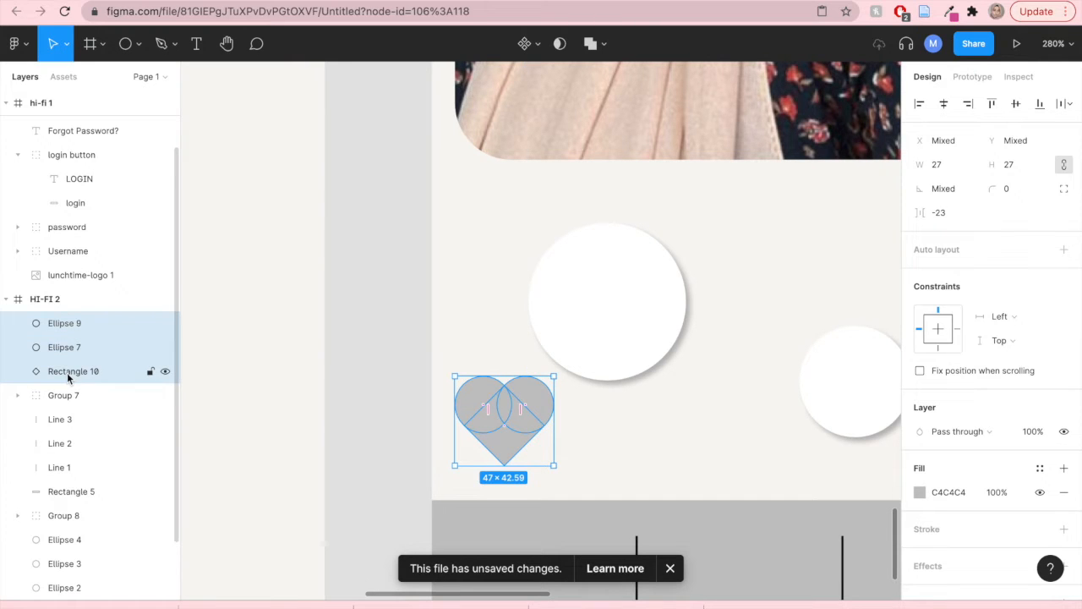
{"action": "right_click", "coordinate": [66, 372]}
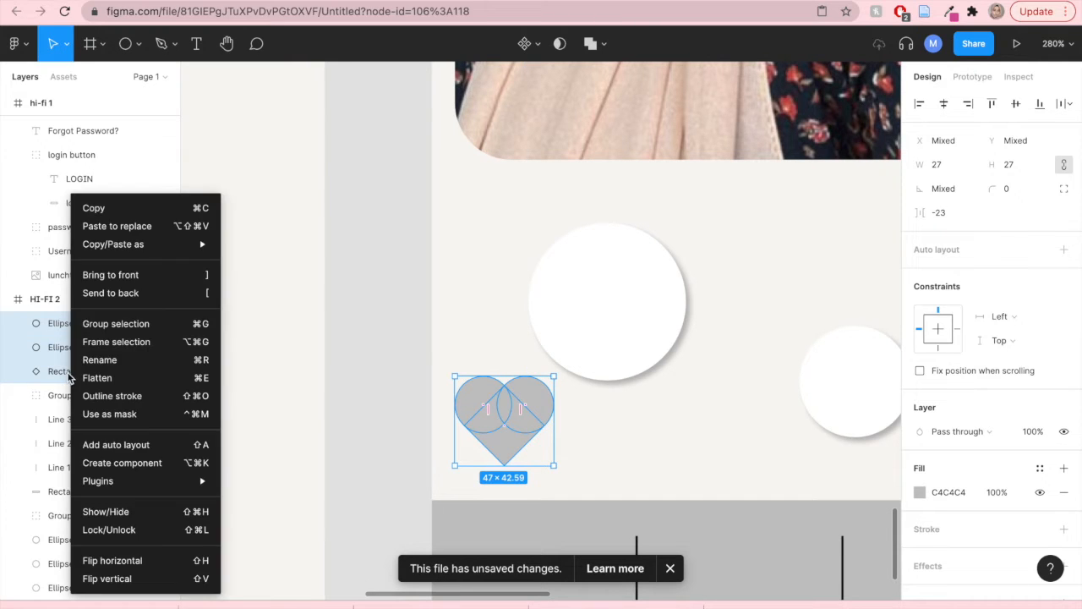
{"action": "left_click", "coordinate": [92, 322]}
{"action": "double_click", "coordinate": [75, 324]}
{"action": "type", "text": "heart"}
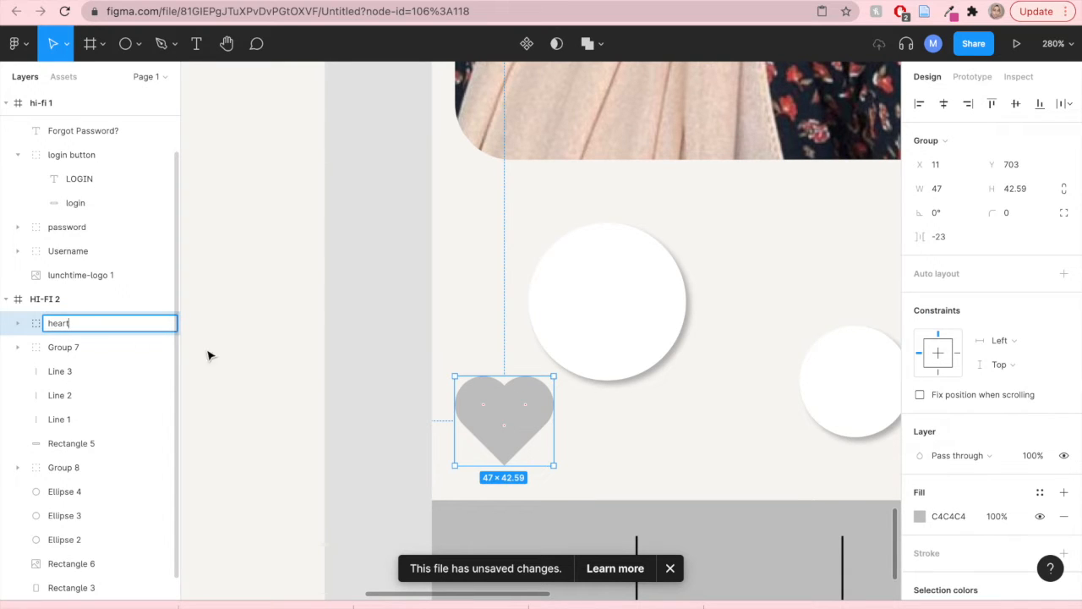
{"action": "left_click", "coordinate": [265, 363]}
{"action": "left_click", "coordinate": [133, 322]}
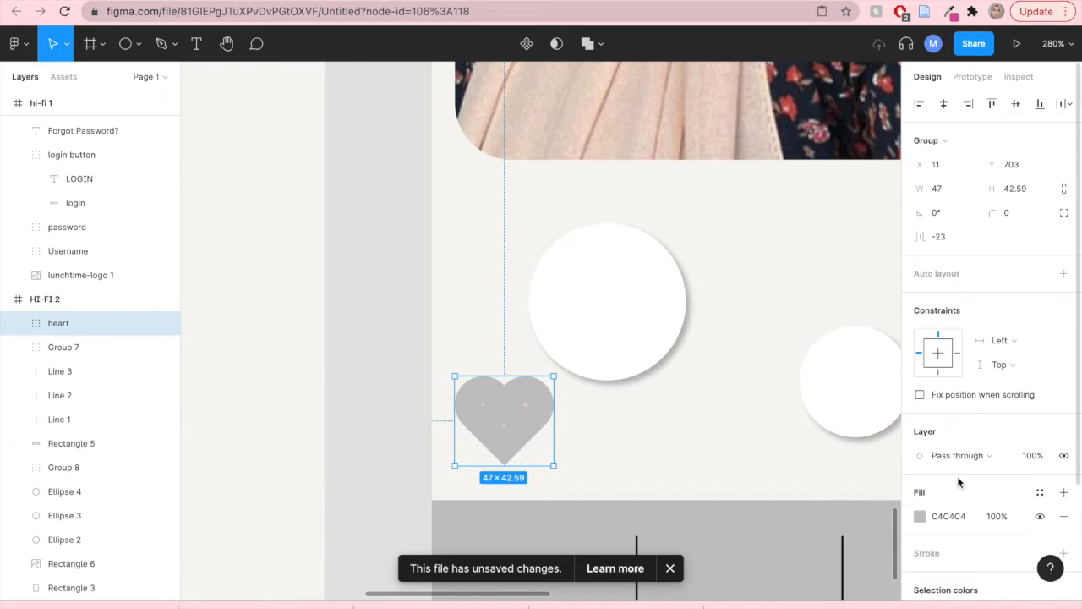
- Set the heart's fill colour to pink F978BE
{"action": "scroll", "coordinate": [959, 481], "scroll_direction": "down", "scroll_amount": 3}
{"action": "left_click", "coordinate": [920, 372]}
{"action": "left_click_drag", "start_coordinate": [844, 422], "coordinate": [873, 425]}
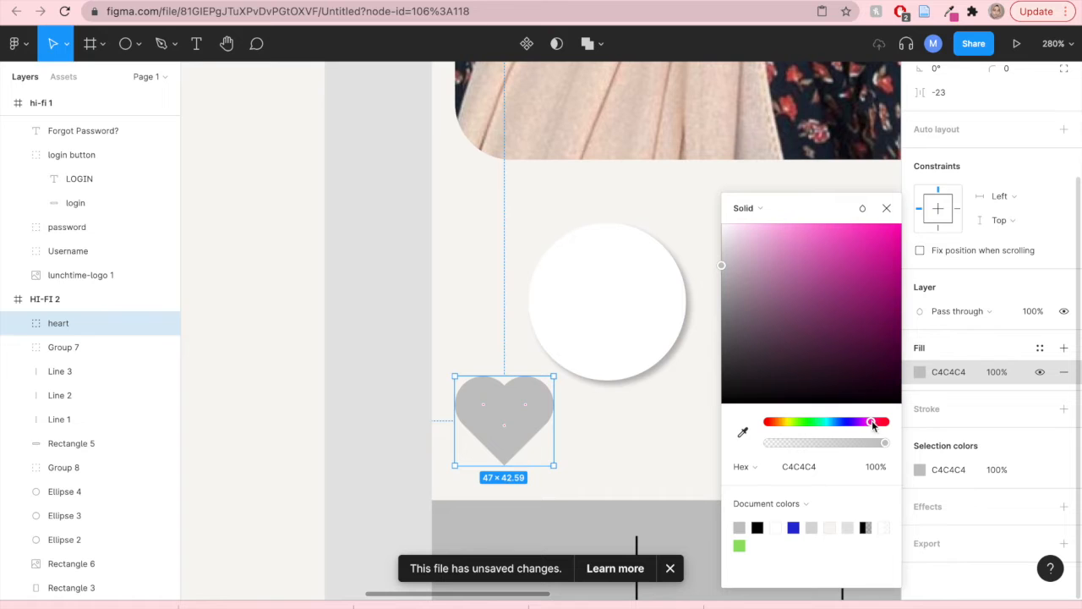
{"action": "left_click_drag", "start_coordinate": [820, 234], "coordinate": [814, 231]}
{"action": "left_click", "coordinate": [886, 208]}
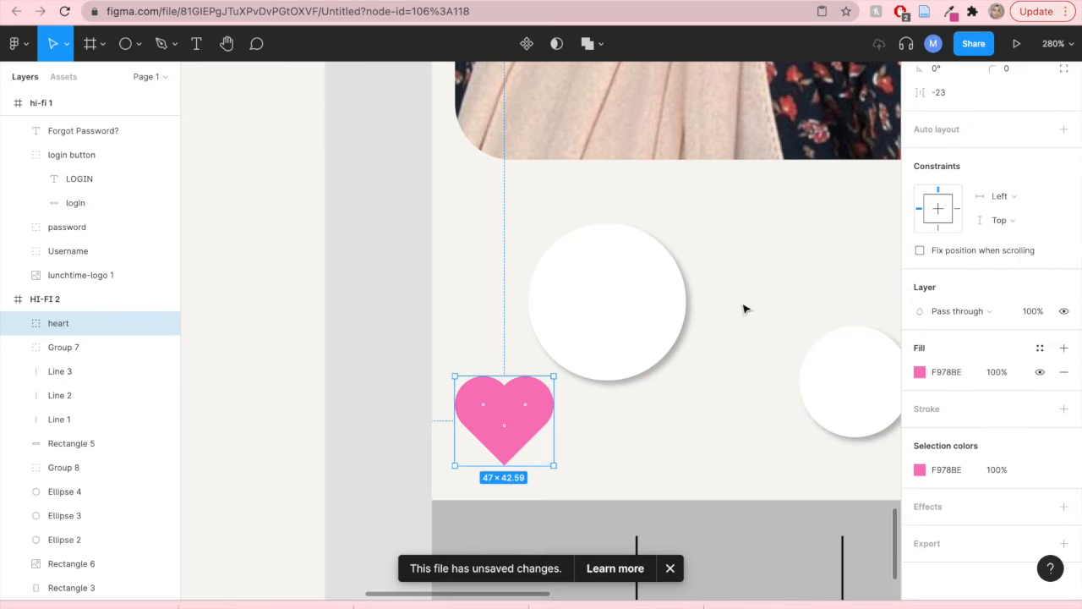
- Move the heart into the left action circle and shrink it to about 43×39
{"action": "left_click_drag", "start_coordinate": [505, 418], "coordinate": [612, 304]}
{"action": "left_click_drag", "start_coordinate": [658, 349], "coordinate": [648, 340]}
{"action": "left_click_drag", "start_coordinate": [616, 305], "coordinate": [611, 300]}
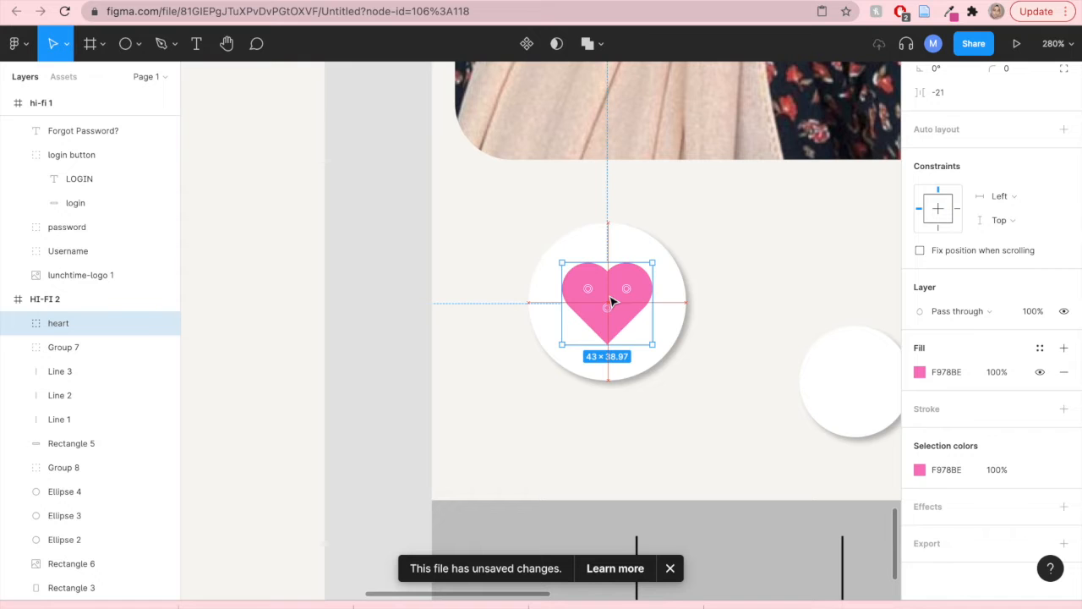
{"action": "left_click", "coordinate": [421, 370]}
{"action": "scroll", "coordinate": [421, 369], "scroll_direction": "down", "scroll_amount": 10}
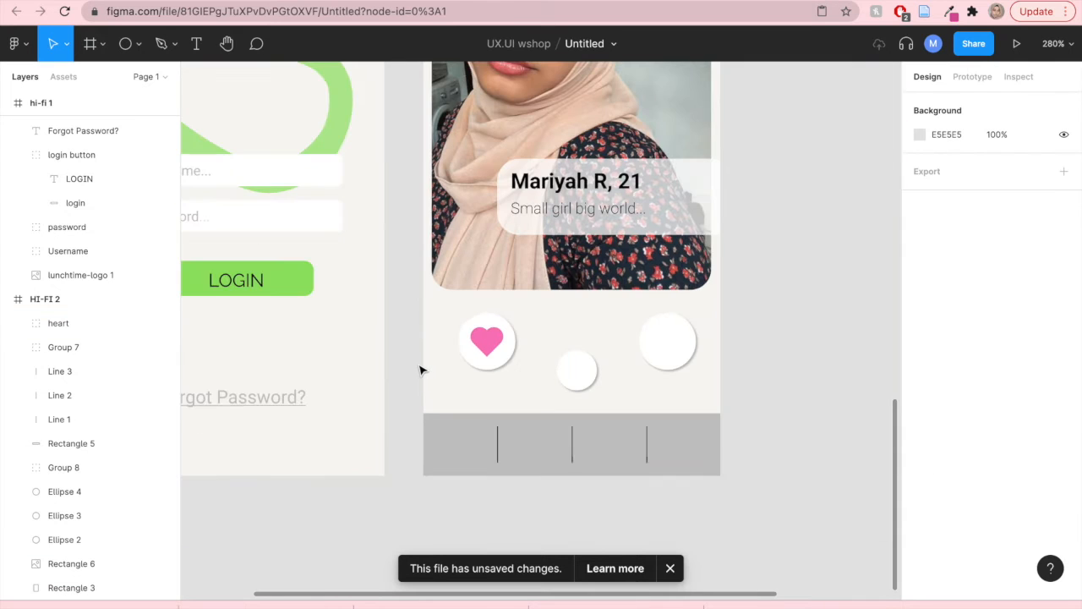
{"action": "scroll", "coordinate": [484, 347], "scroll_direction": "up", "scroll_amount": 3}
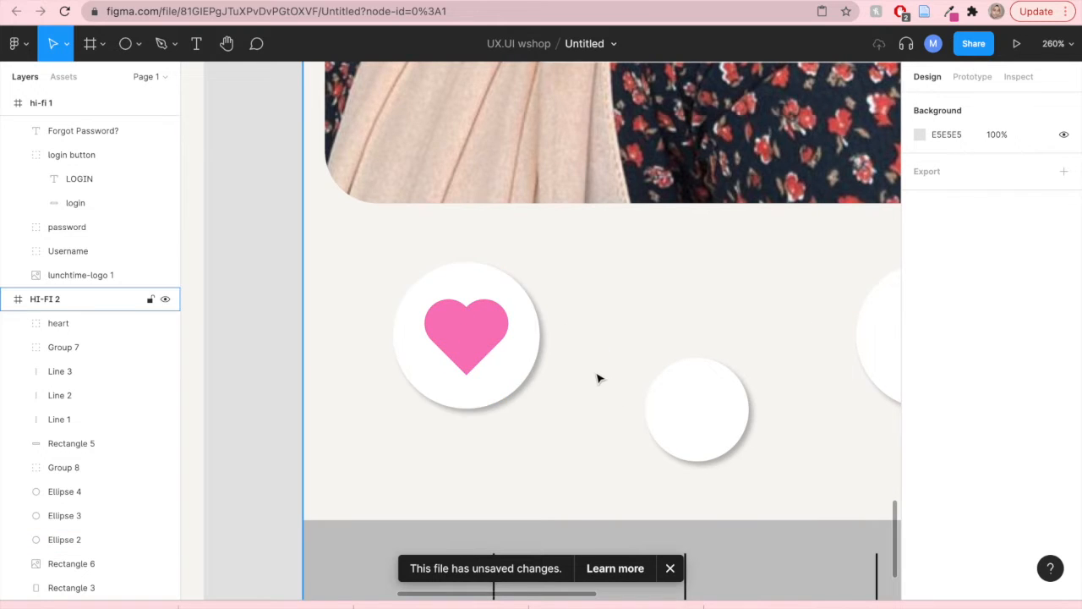
- Review the hi-fi login and profile screens, comparing them with the reference workshop template file
{"action": "scroll", "coordinate": [597, 377], "scroll_direction": "down", "scroll_amount": 10}
{"action": "scroll", "coordinate": [739, 319], "scroll_direction": "right", "scroll_amount": 3}
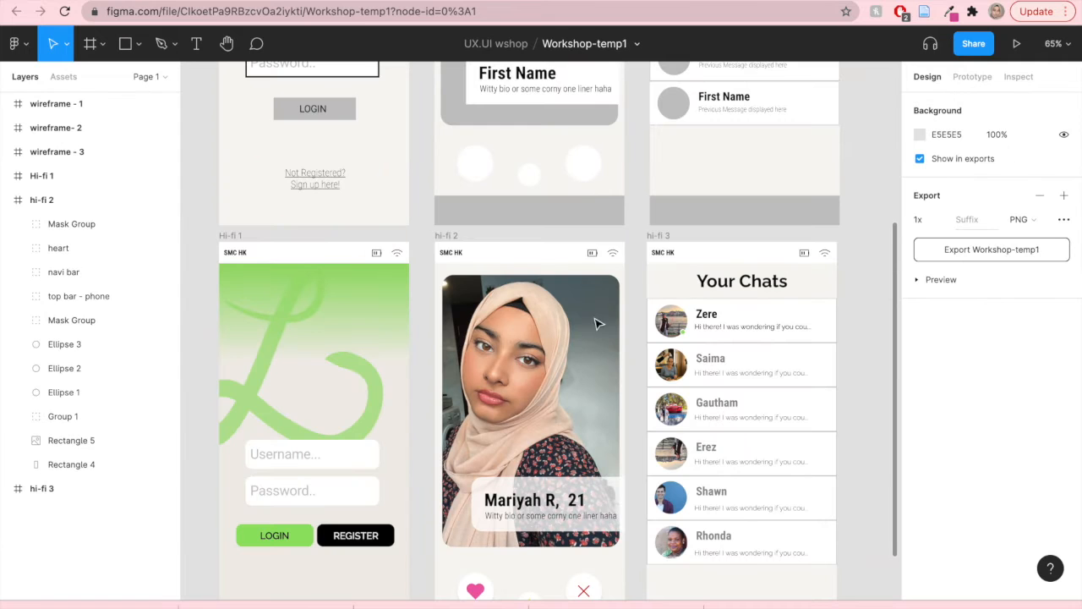
{"action": "scroll", "coordinate": [526, 289], "scroll_direction": "down", "scroll_amount": 6}
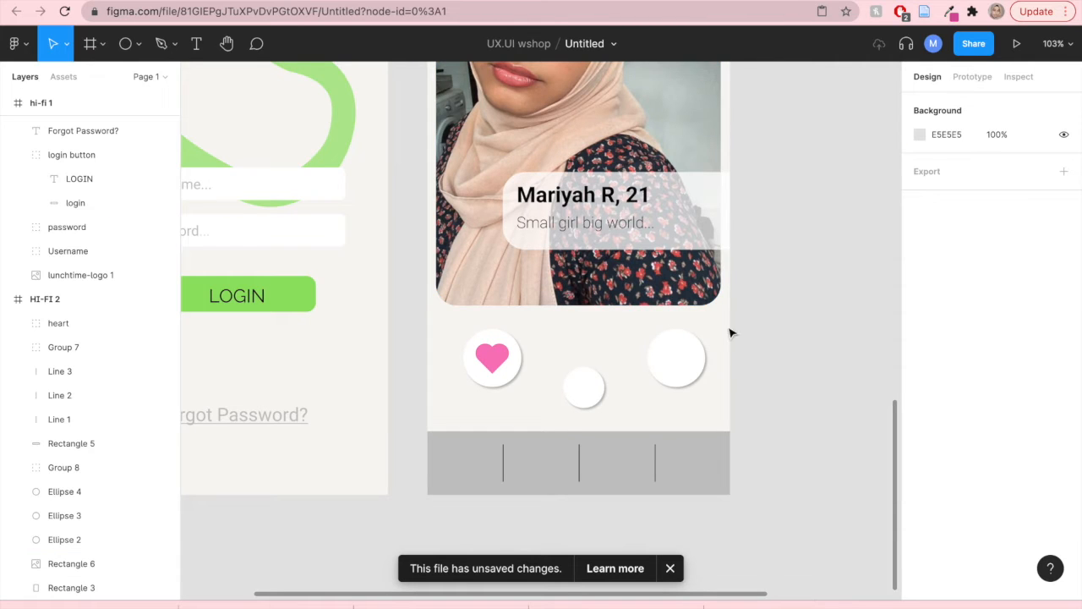
{"action": "scroll", "coordinate": [768, 330], "scroll_direction": "down", "scroll_amount": 1}
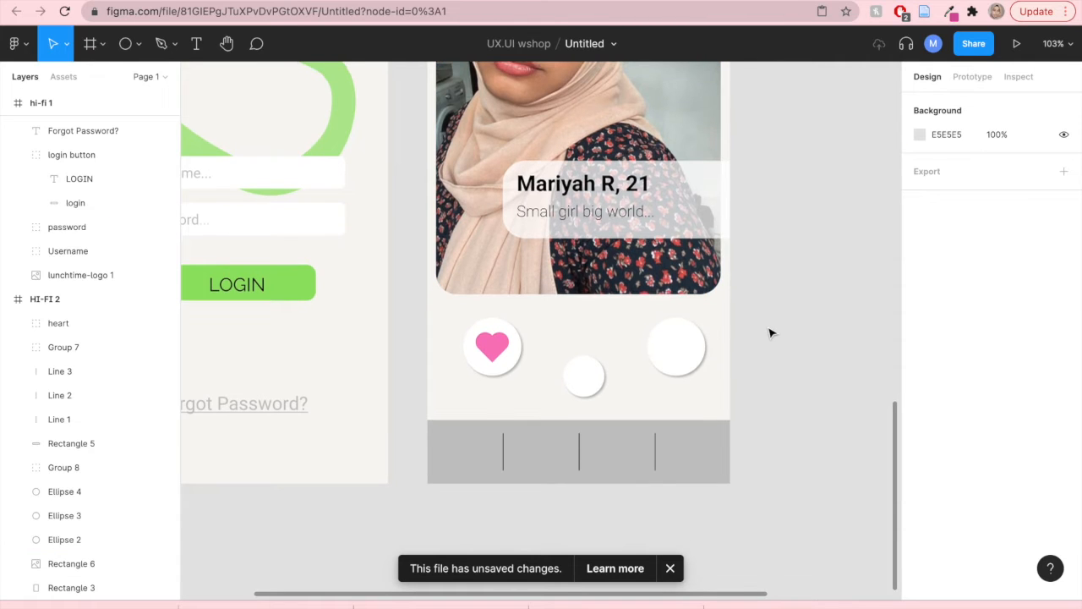
{"action": "scroll", "coordinate": [770, 333], "scroll_direction": "up", "scroll_amount": 1}
{"action": "scroll", "coordinate": [769, 333], "scroll_direction": "down", "scroll_amount": 5}
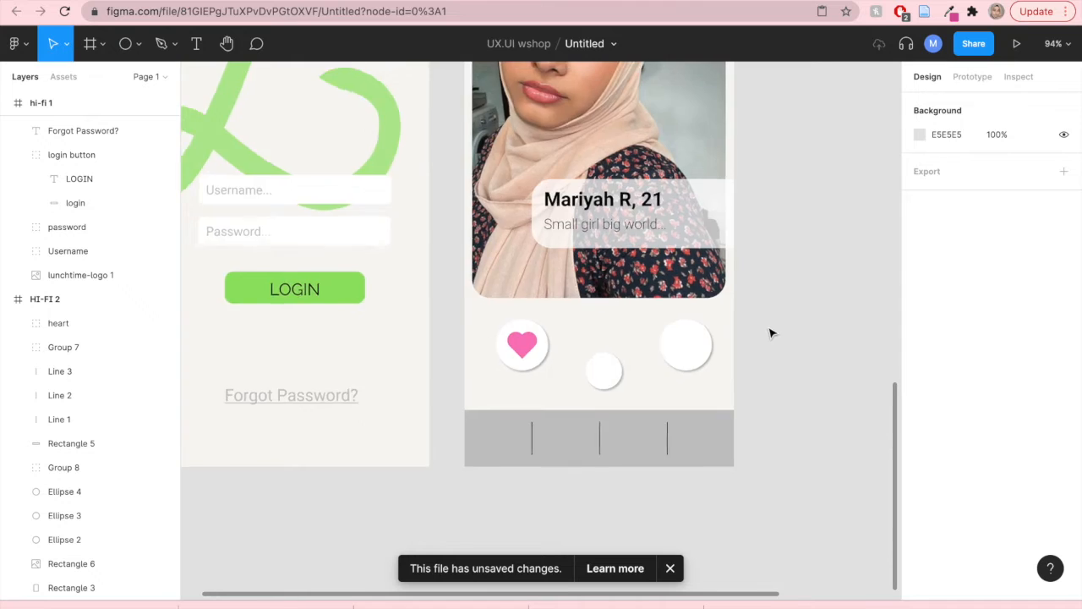
{"action": "scroll", "coordinate": [671, 374], "scroll_direction": "up", "scroll_amount": 2}
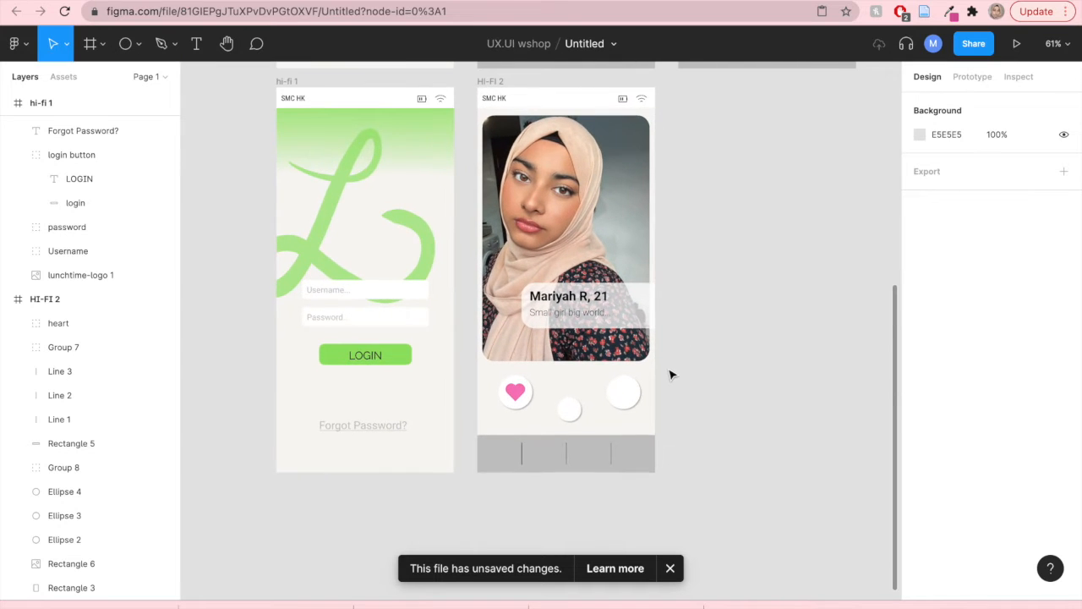
{"action": "mouse_move", "coordinate": [676, 1]}
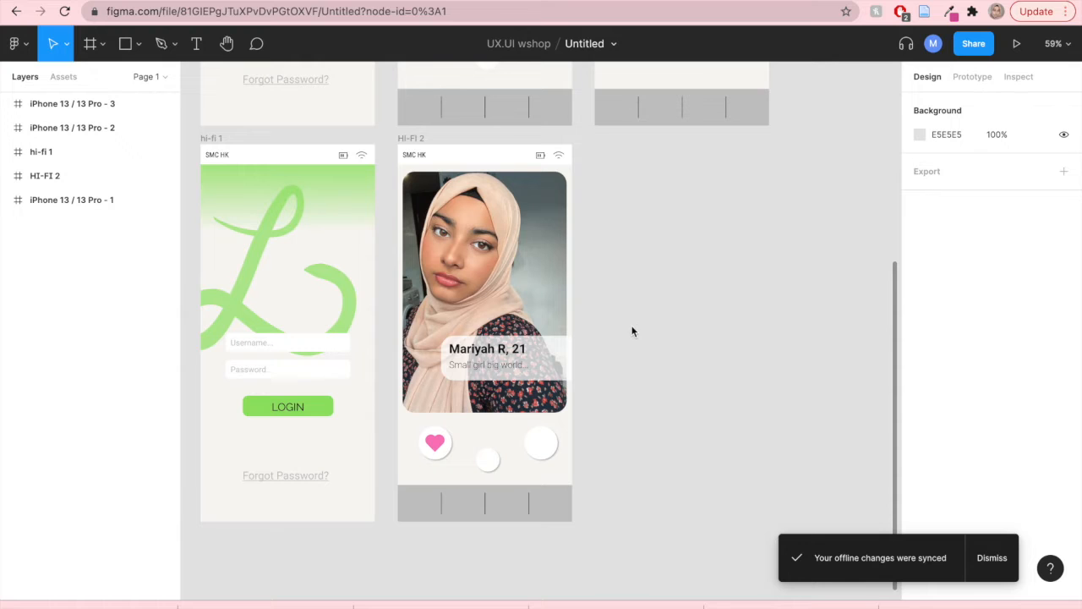
{"action": "scroll", "coordinate": [633, 331], "scroll_direction": "right", "scroll_amount": 2}
{"action": "scroll", "coordinate": [637, 328], "scroll_direction": "up", "scroll_amount": 1}
{"action": "scroll", "coordinate": [637, 328], "scroll_direction": "up", "scroll_amount": 5}
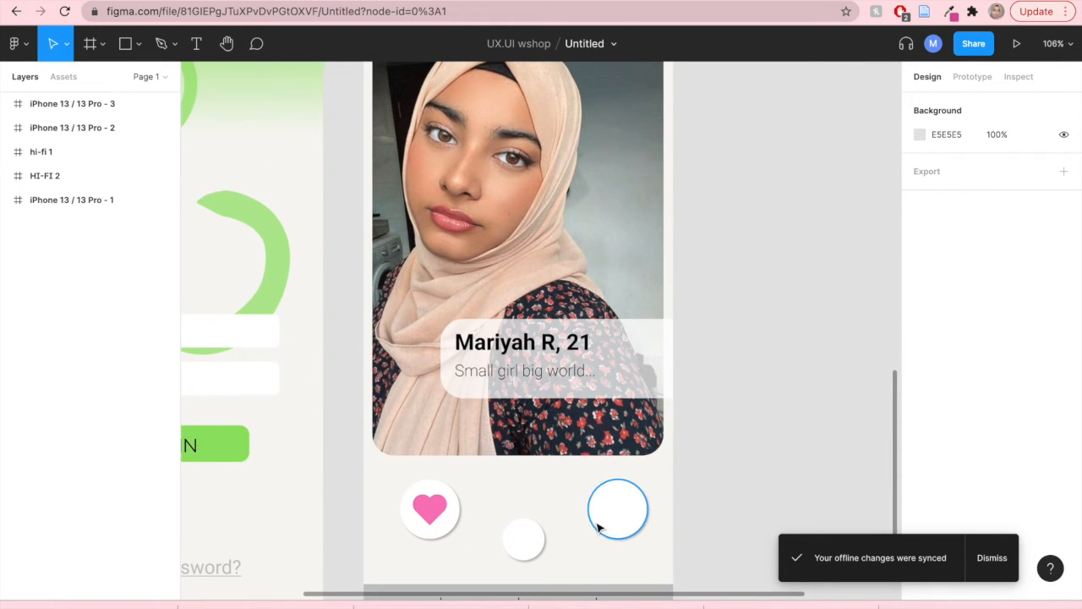
{"action": "scroll", "coordinate": [616, 453], "scroll_direction": "down", "scroll_amount": 4}
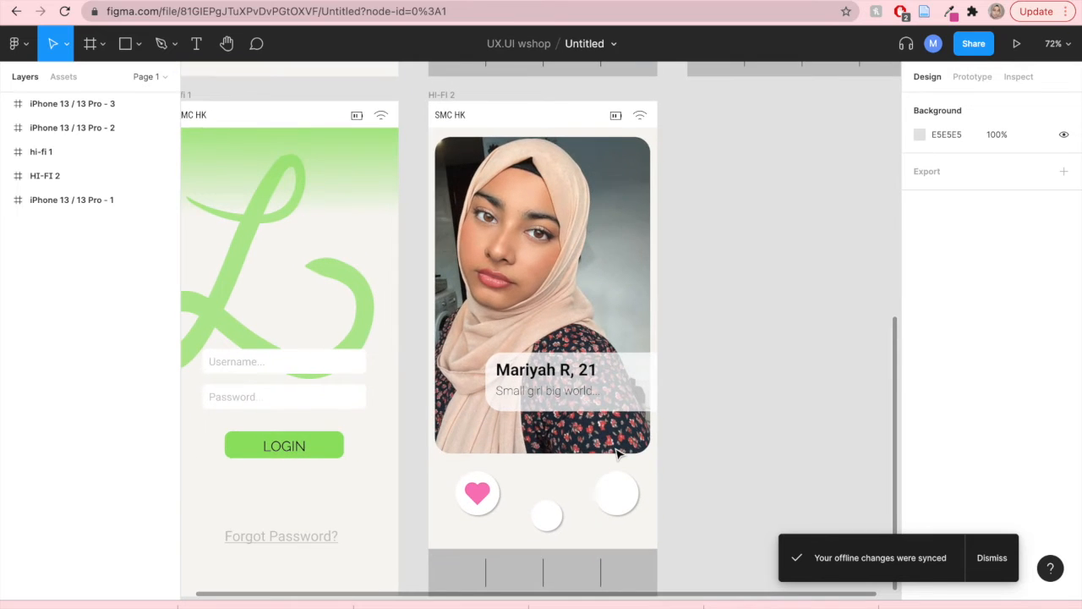
{"action": "scroll", "coordinate": [615, 453], "scroll_direction": "down", "scroll_amount": 2}
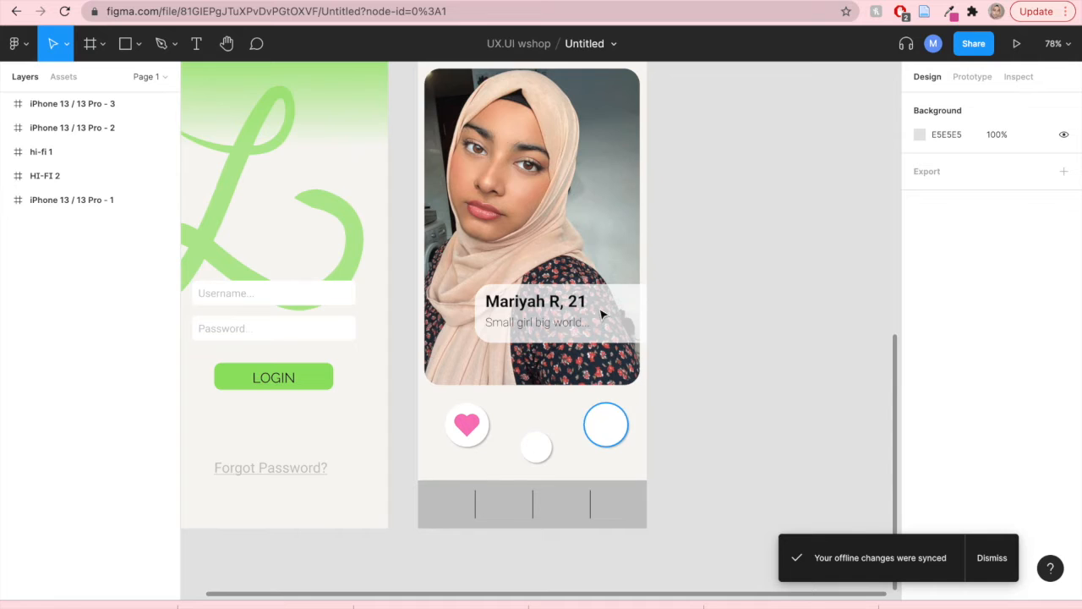
- Copy the Close_round cross icon from the free icon pack file
{"action": "left_click", "coordinate": [491, 1]}
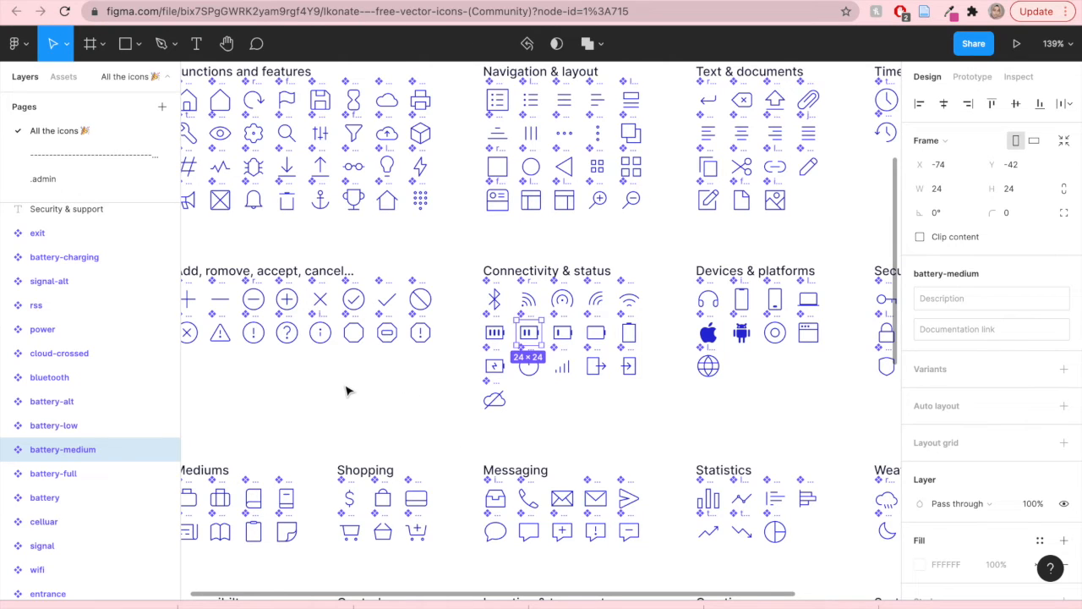
{"action": "scroll", "coordinate": [345, 391], "scroll_direction": "left", "scroll_amount": 3}
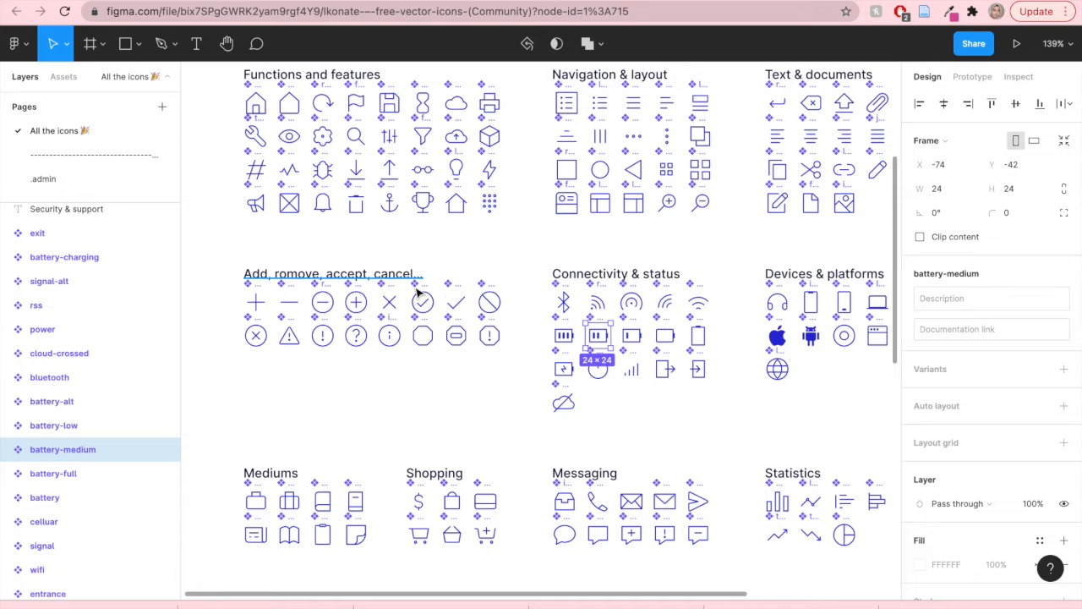
{"action": "left_click", "coordinate": [517, 1]}
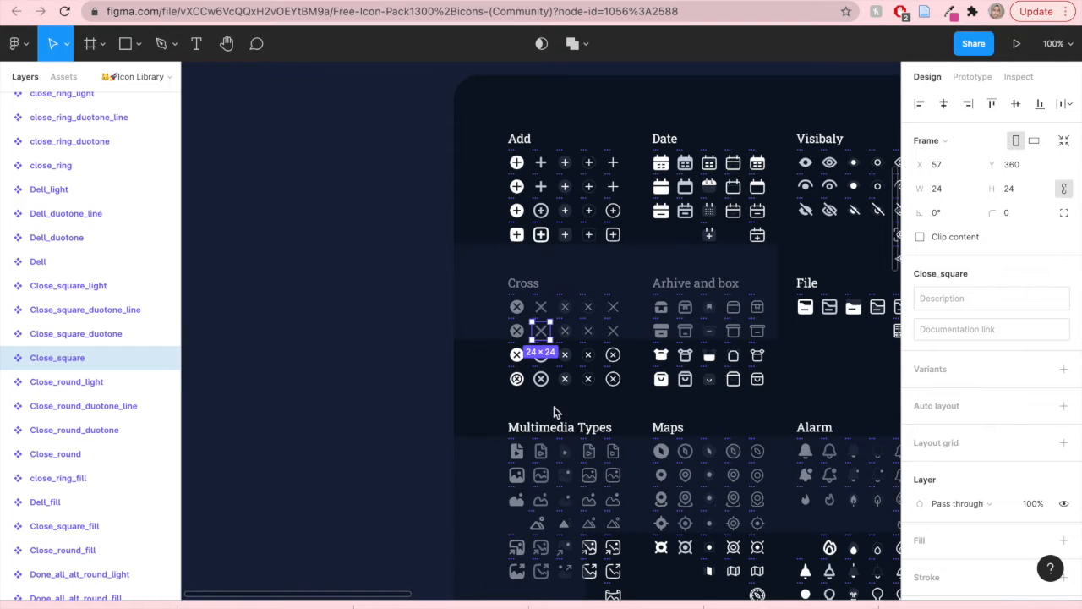
{"action": "left_click_drag", "start_coordinate": [493, 403], "coordinate": [287, 311]}
{"action": "left_click", "coordinate": [418, 322]}
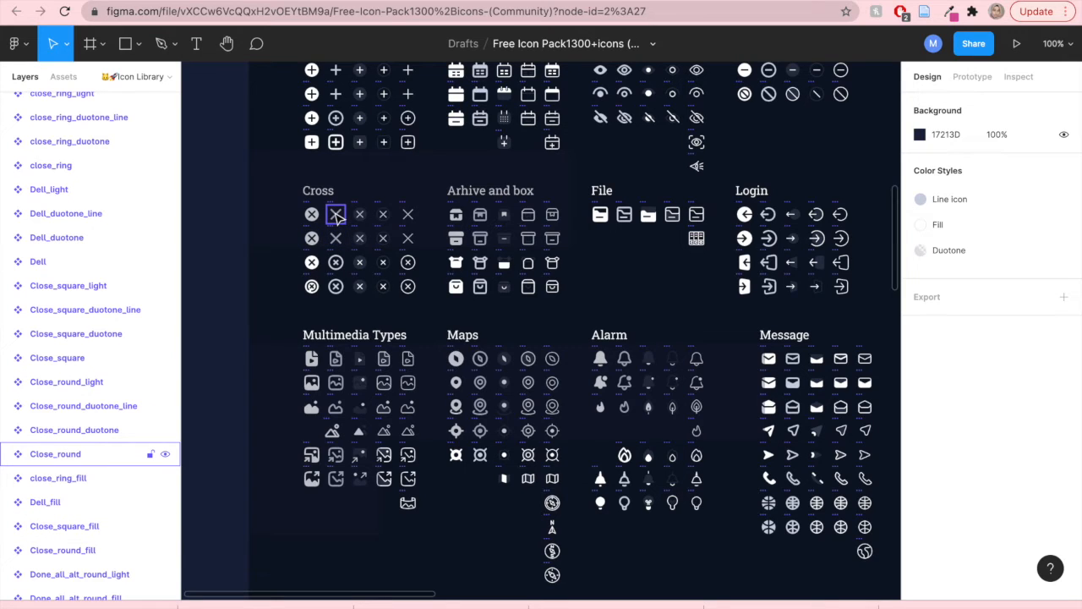
{"action": "right_click", "coordinate": [337, 216]}
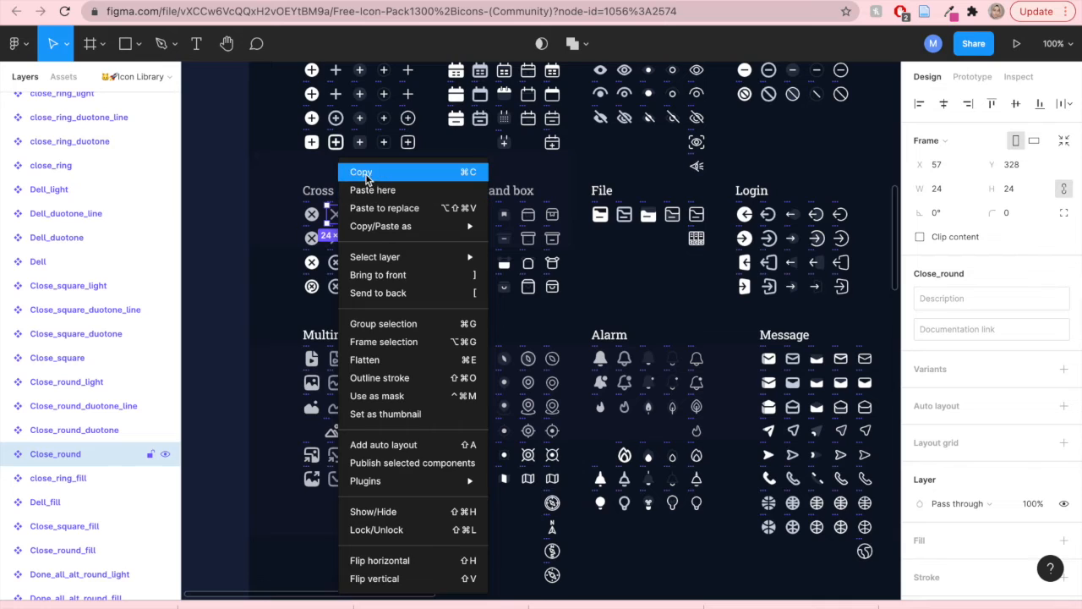
{"action": "left_click", "coordinate": [362, 172]}
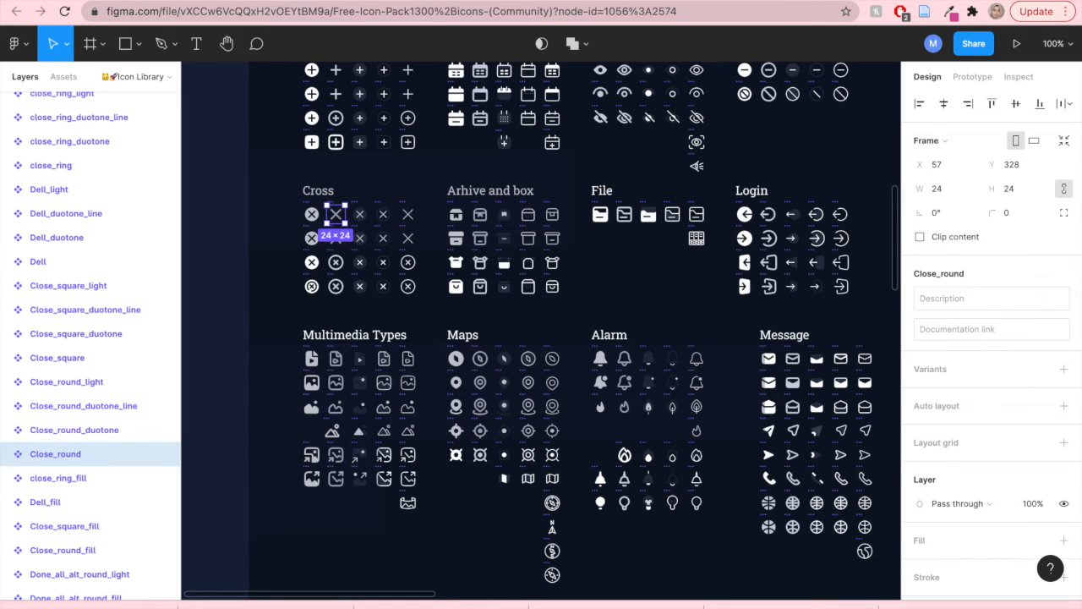
- Paste the cross icon into the right action circle, enlarging it to about 49×49 and centring it
{"action": "left_click", "coordinate": [799, 1]}
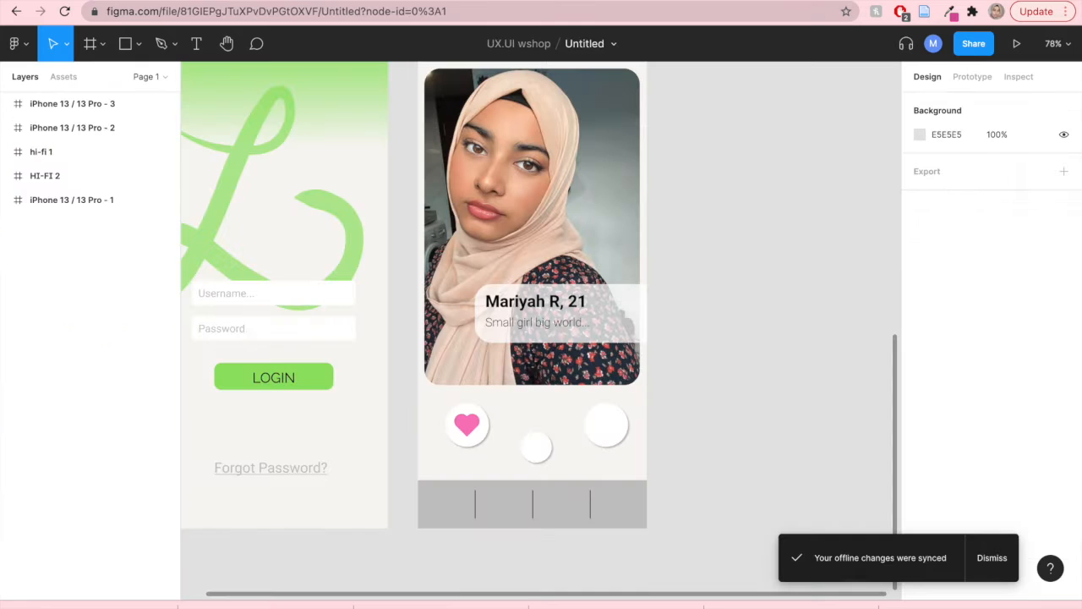
{"action": "left_click", "coordinate": [609, 428]}
{"action": "right_click", "coordinate": [609, 428]}
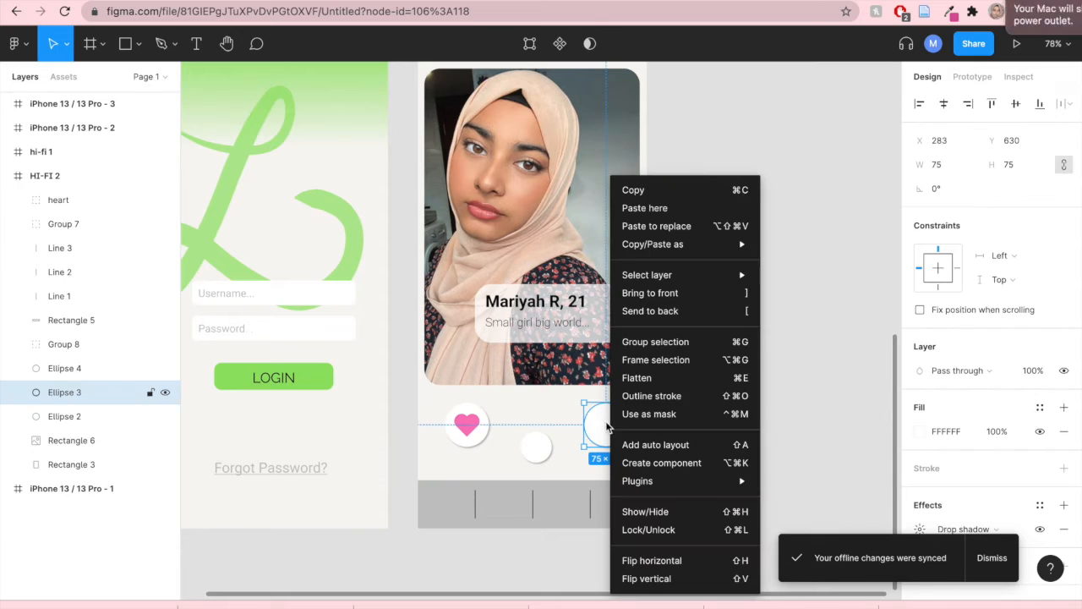
{"action": "left_click", "coordinate": [648, 208]}
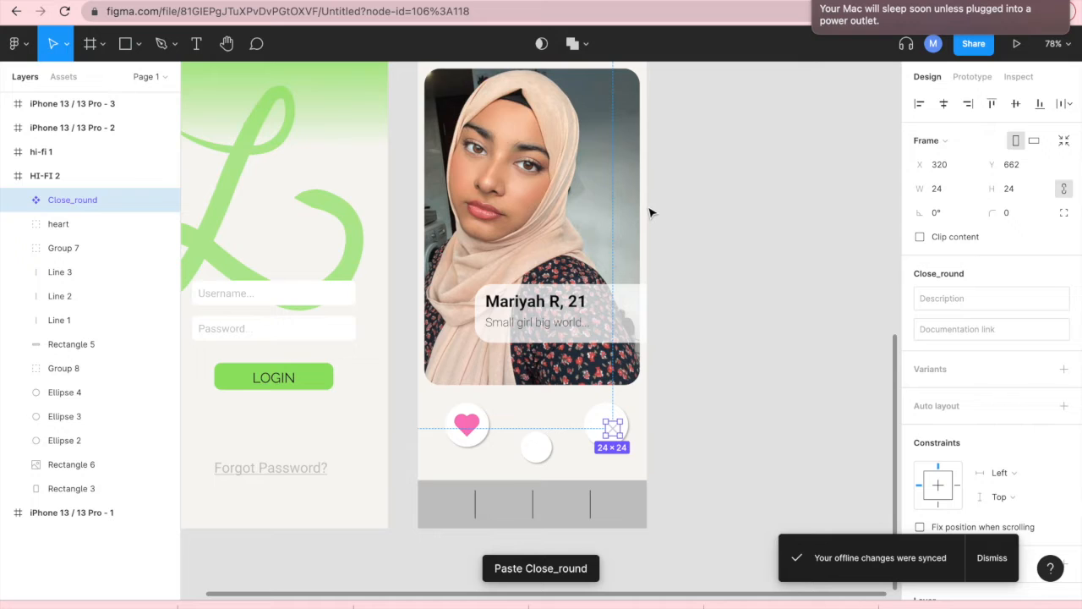
{"action": "mouse_move", "coordinate": [612, 431]}
{"action": "left_mouse_down"}
{"action": "mouse_move", "coordinate": [602, 421]}
{"action": "mouse_move", "coordinate": [617, 431]}
{"action": "left_mouse_up"}
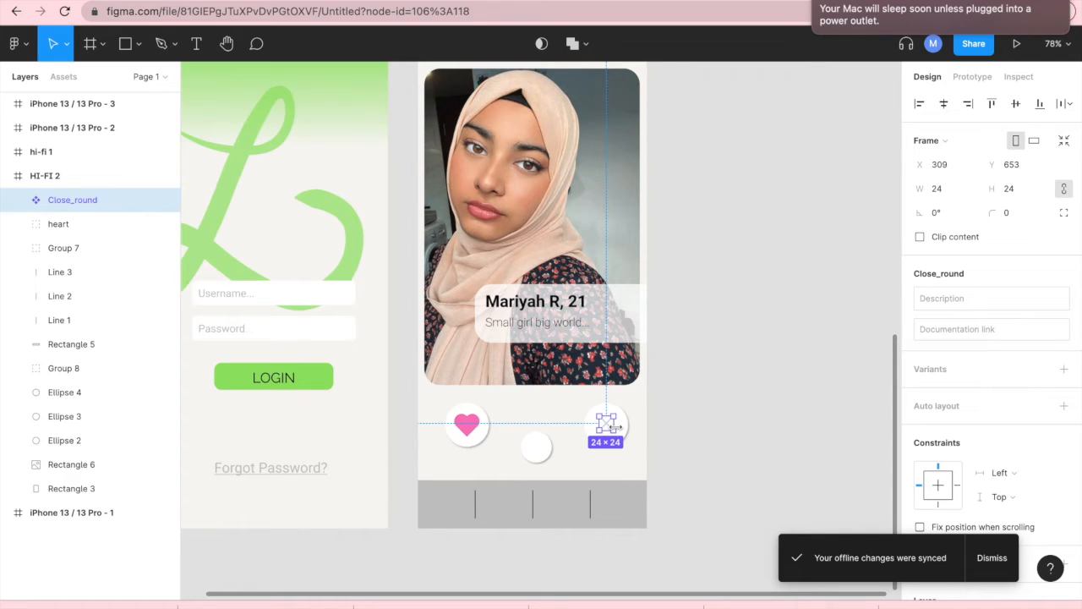
{"action": "mouse_move", "coordinate": [615, 427]}
{"action": "left_mouse_down"}
{"action": "mouse_move", "coordinate": [626, 436]}
{"action": "mouse_move", "coordinate": [610, 432]}
{"action": "left_mouse_up"}
{"action": "scroll", "coordinate": [611, 431], "scroll_direction": "down", "scroll_amount": 3}
{"action": "scroll", "coordinate": [610, 431], "scroll_direction": "up", "scroll_amount": 6}
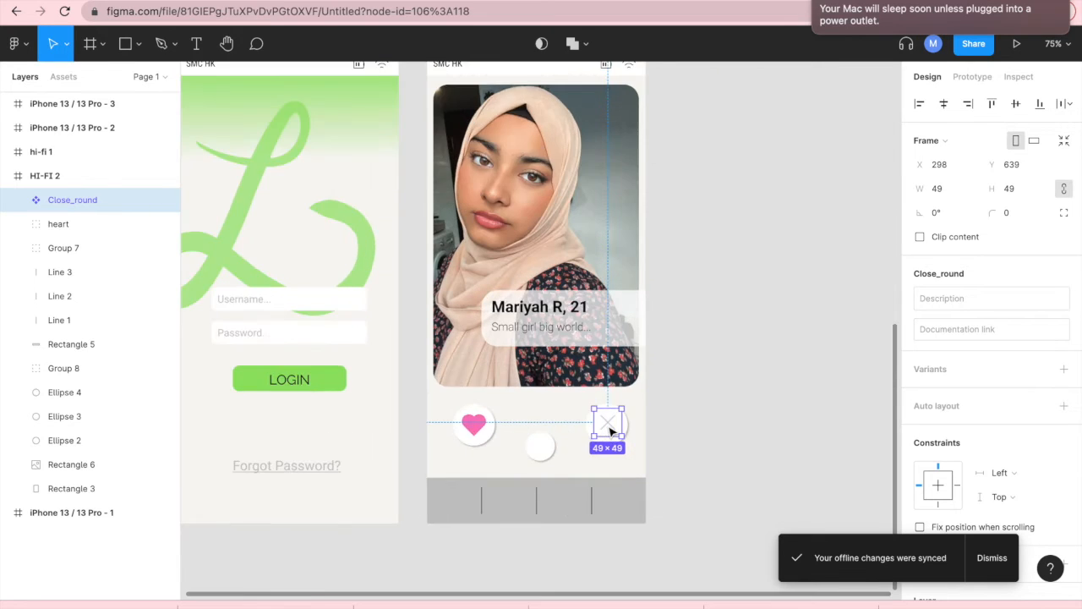
{"action": "scroll", "coordinate": [614, 430], "scroll_direction": "up", "scroll_amount": 3}
{"action": "left_click_drag", "start_coordinate": [611, 430], "coordinate": [610, 431]}
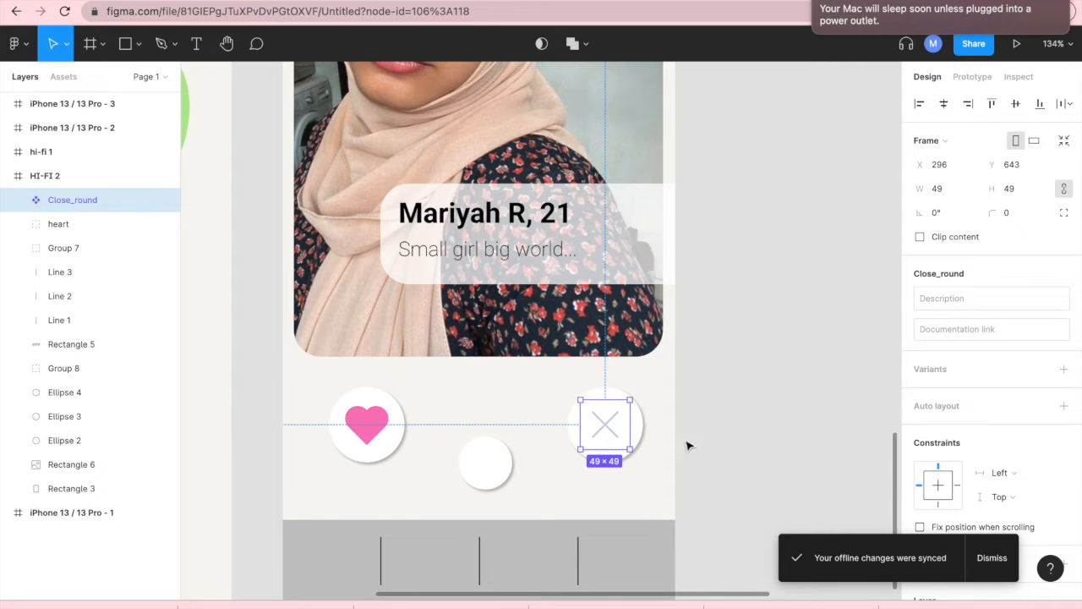
{"action": "left_click", "coordinate": [751, 438]}
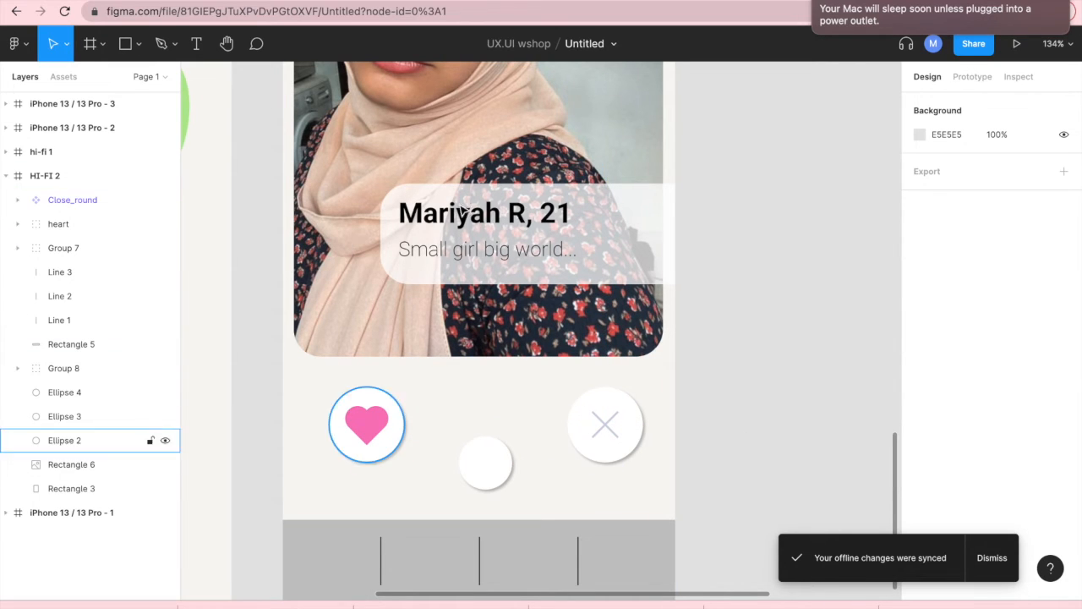
- Draw a rectangle about 43×46 over the cross icon and fill it red DE0606
{"action": "left_click", "coordinate": [125, 44]}
{"action": "mouse_move", "coordinate": [582, 400]}
{"action": "left_mouse_down"}
{"action": "mouse_move", "coordinate": [621, 428]}
{"action": "mouse_move", "coordinate": [627, 451]}
{"action": "left_mouse_up"}
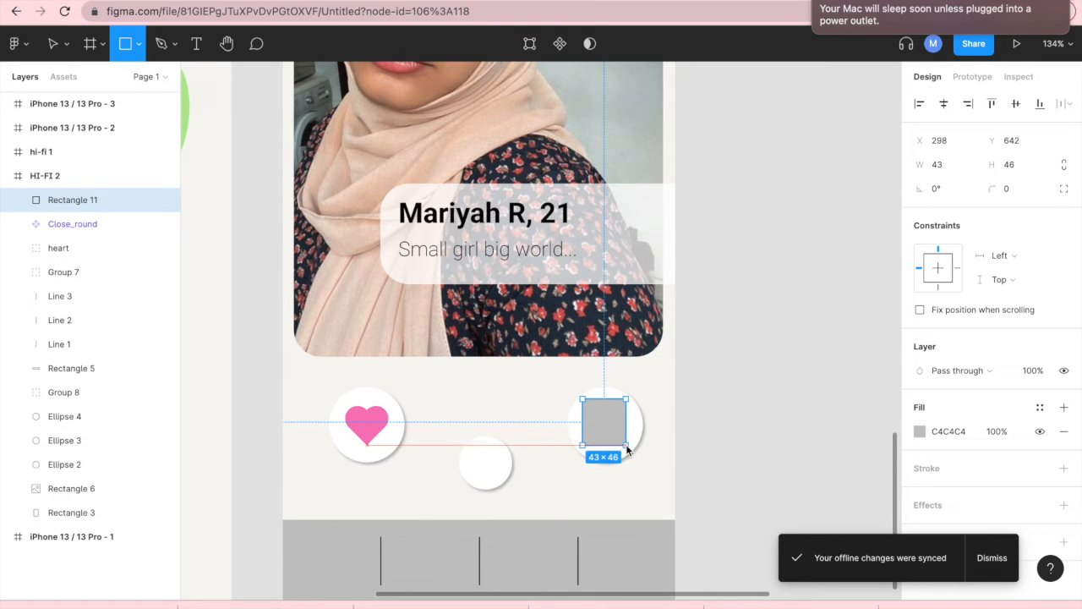
{"action": "left_click", "coordinate": [921, 432]}
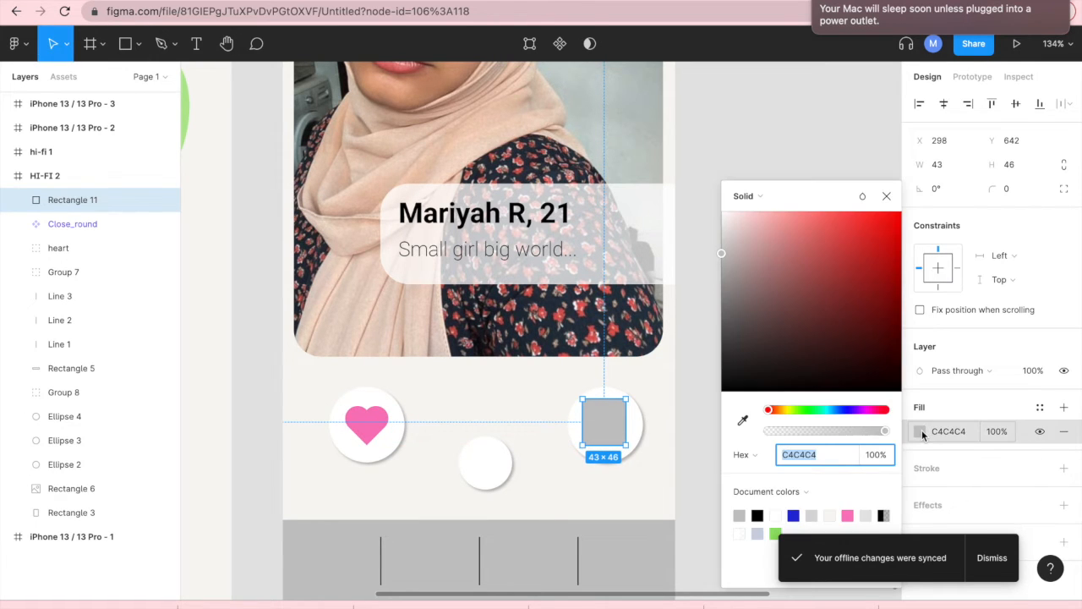
{"action": "left_click_drag", "start_coordinate": [784, 325], "coordinate": [899, 242]}
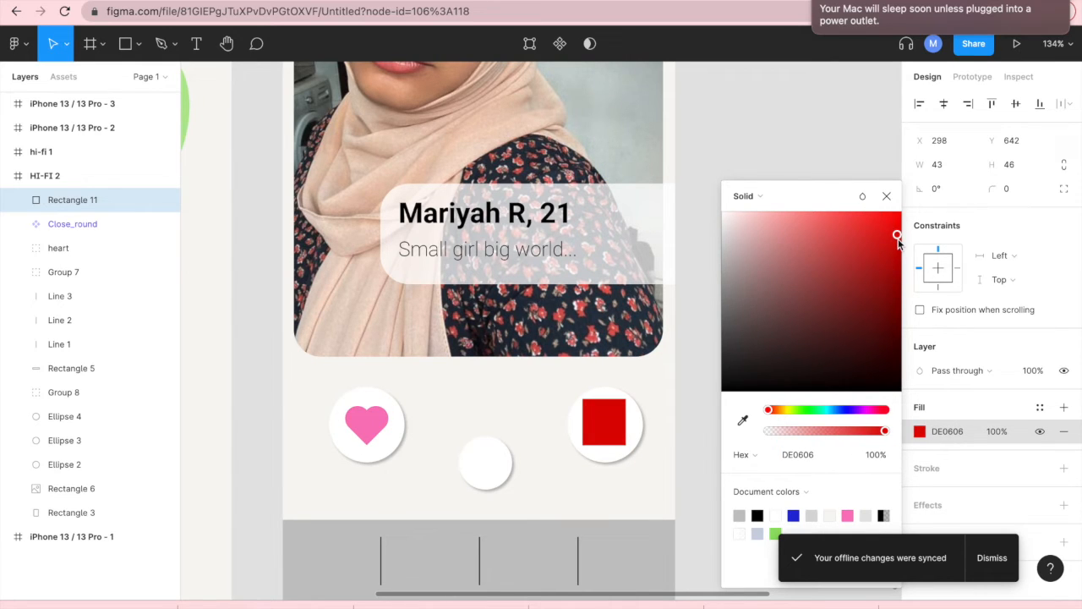
{"action": "left_click", "coordinate": [887, 195]}
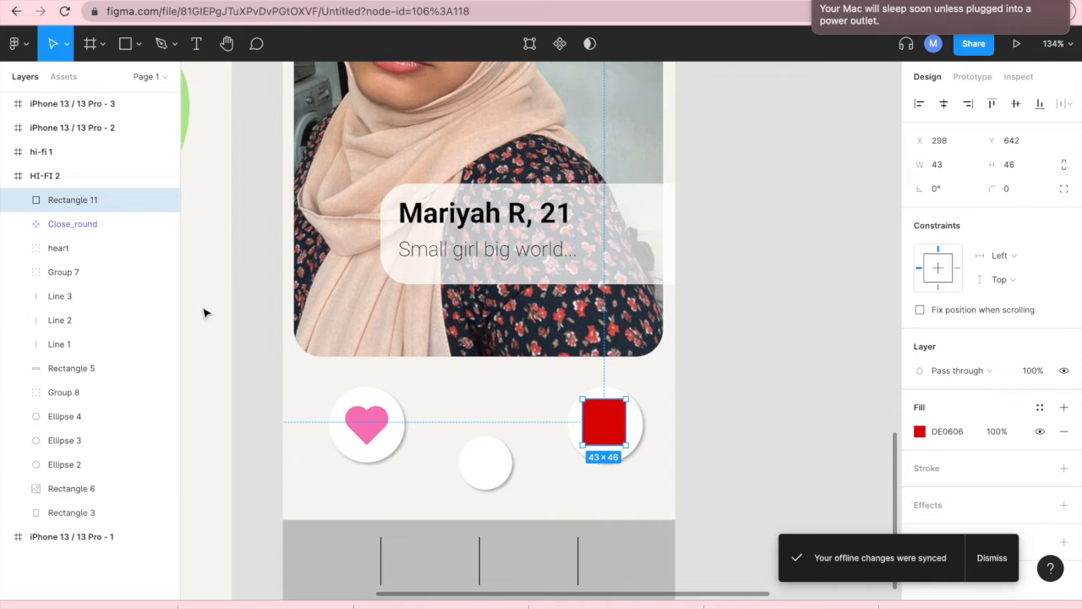
- Mask the red rectangle with the cross icon so the cross turns red
{"action": "left_click", "coordinate": [92, 224], "text": "shift"}
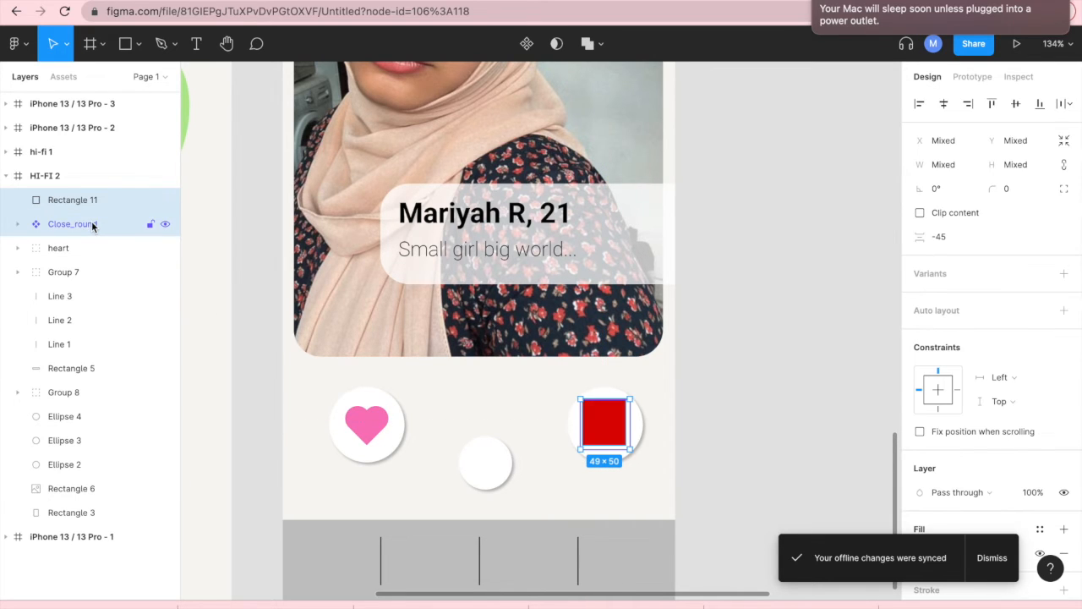
{"action": "left_click", "coordinate": [556, 43]}
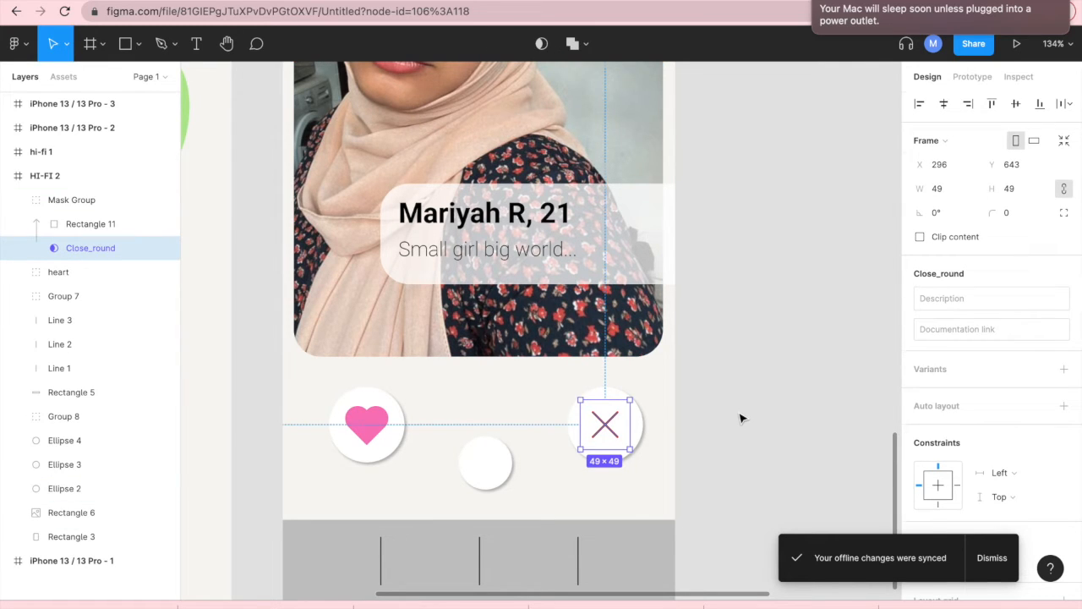
{"action": "left_click", "coordinate": [740, 418]}
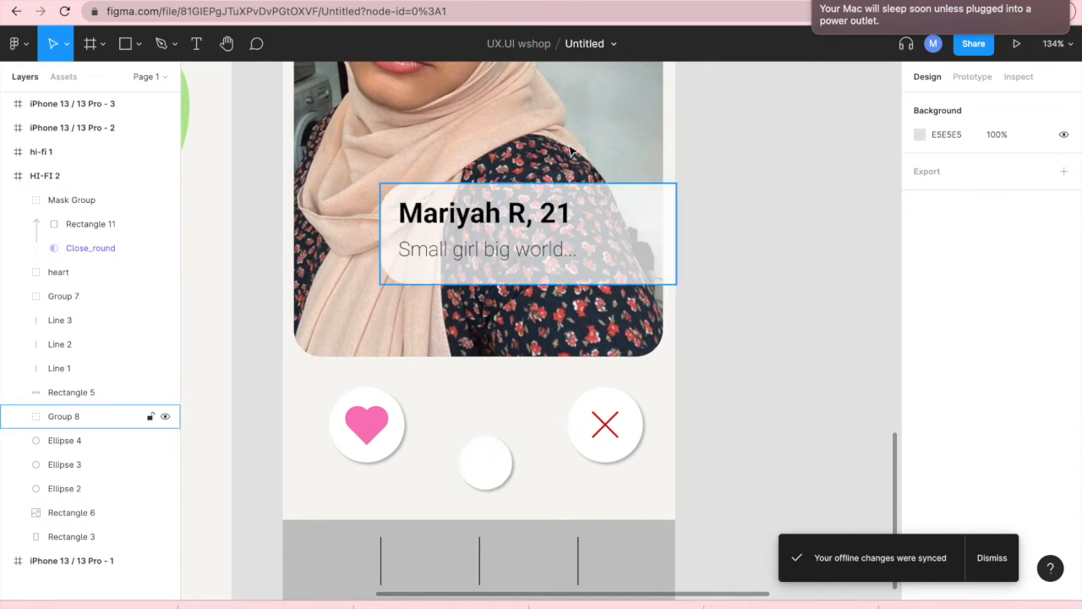
- Copy the lightning_duotone icon from the Phone section of the icon pack file
{"action": "key", "text": "ctrl+Tab"}
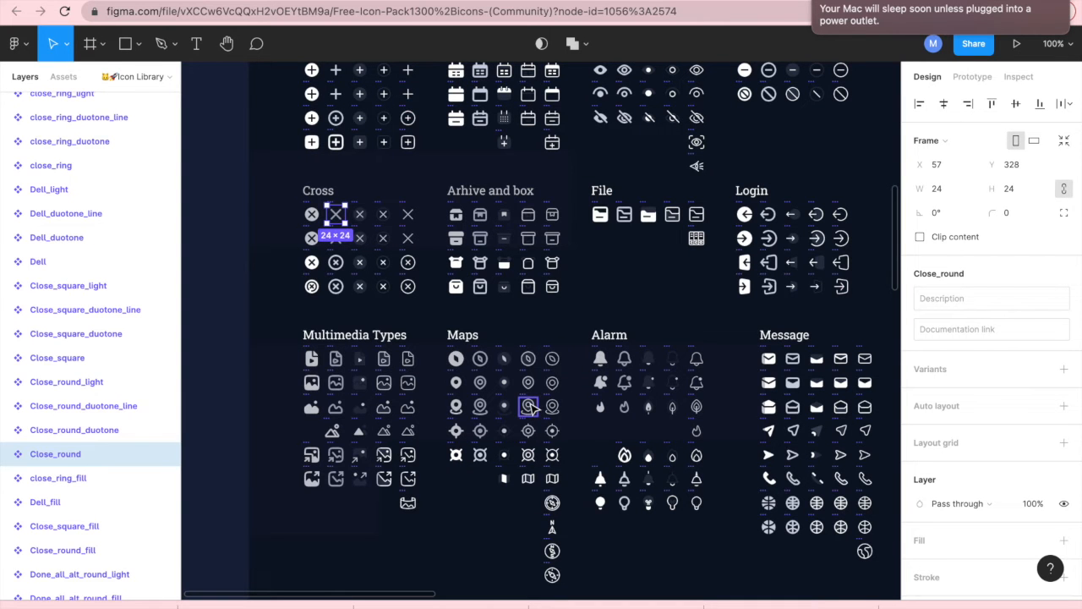
{"action": "scroll", "coordinate": [533, 409], "scroll_direction": "down", "scroll_amount": 5}
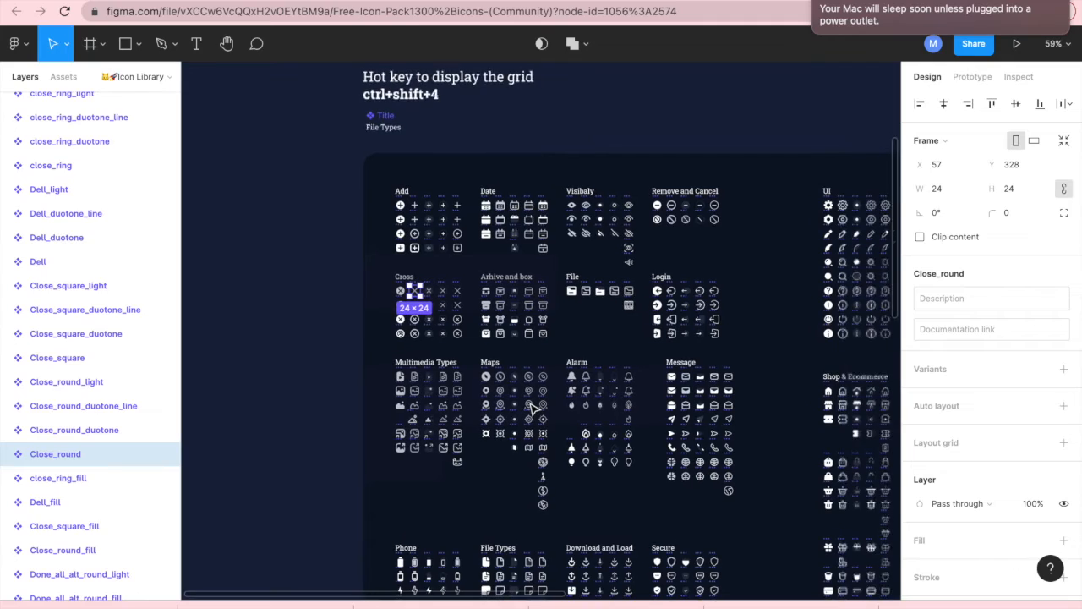
{"action": "scroll", "coordinate": [470, 491], "scroll_direction": "up", "scroll_amount": 1}
{"action": "left_click_drag", "start_coordinate": [463, 492], "coordinate": [404, 228]}
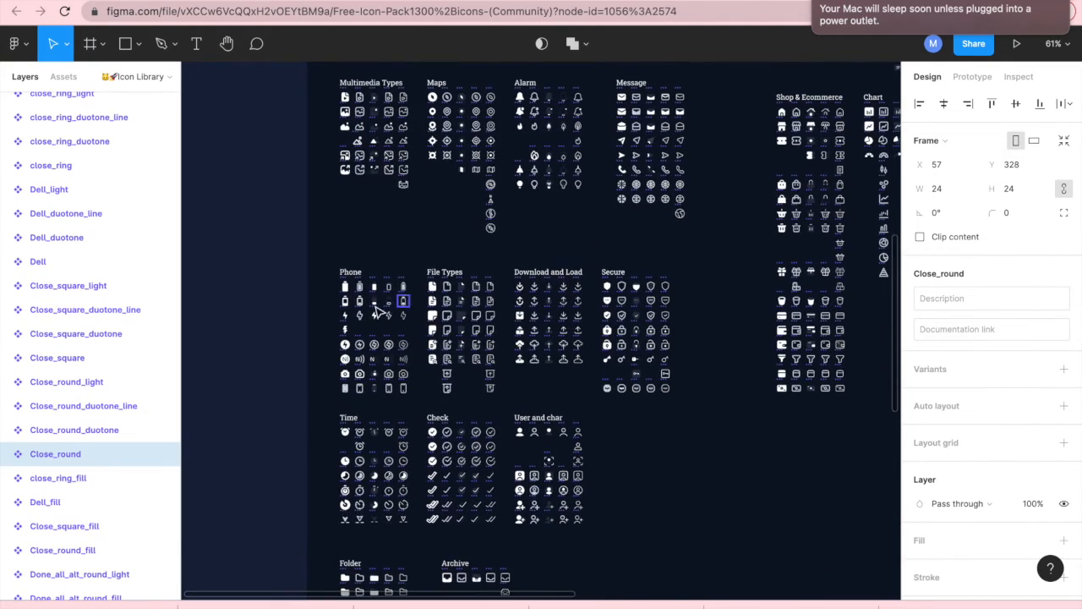
{"action": "scroll", "coordinate": [375, 311], "scroll_direction": "up", "scroll_amount": 10}
{"action": "left_click", "coordinate": [389, 336]}
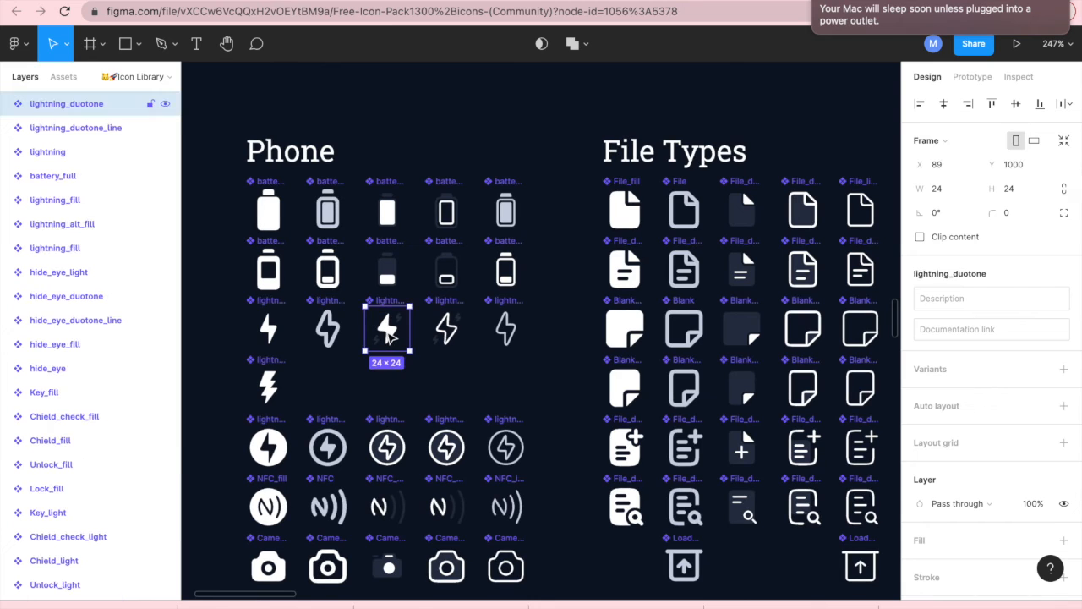
{"action": "right_click", "coordinate": [389, 336]}
{"action": "left_click", "coordinate": [415, 173]}
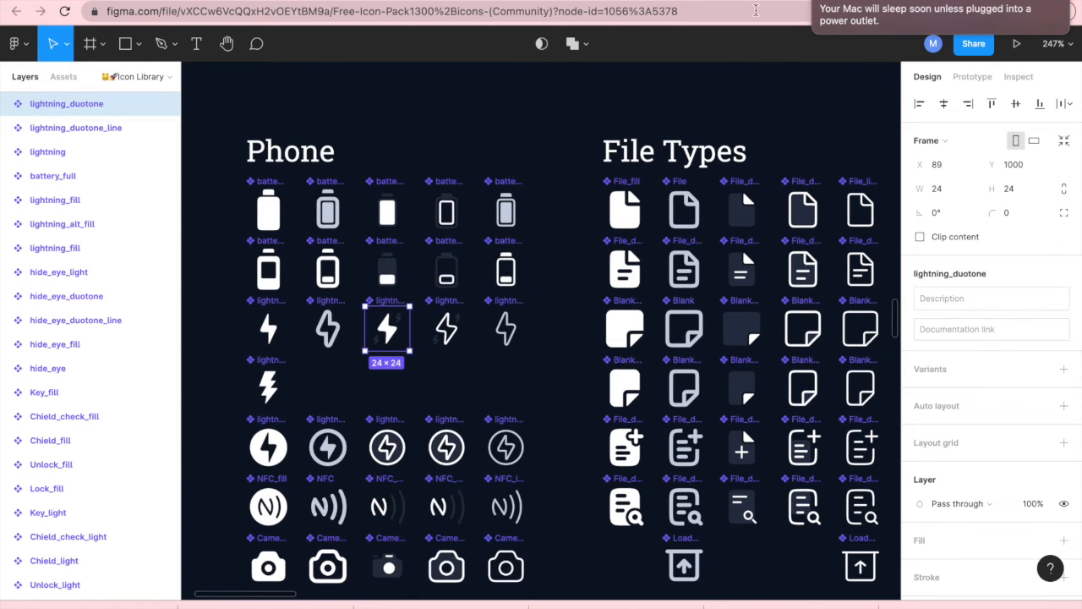
- Paste the lightning_duotone icon into the middle action circle, enlarging it to about 36×36 and centring it
{"action": "left_click", "coordinate": [744, 1]}
{"action": "right_click", "coordinate": [480, 463]}
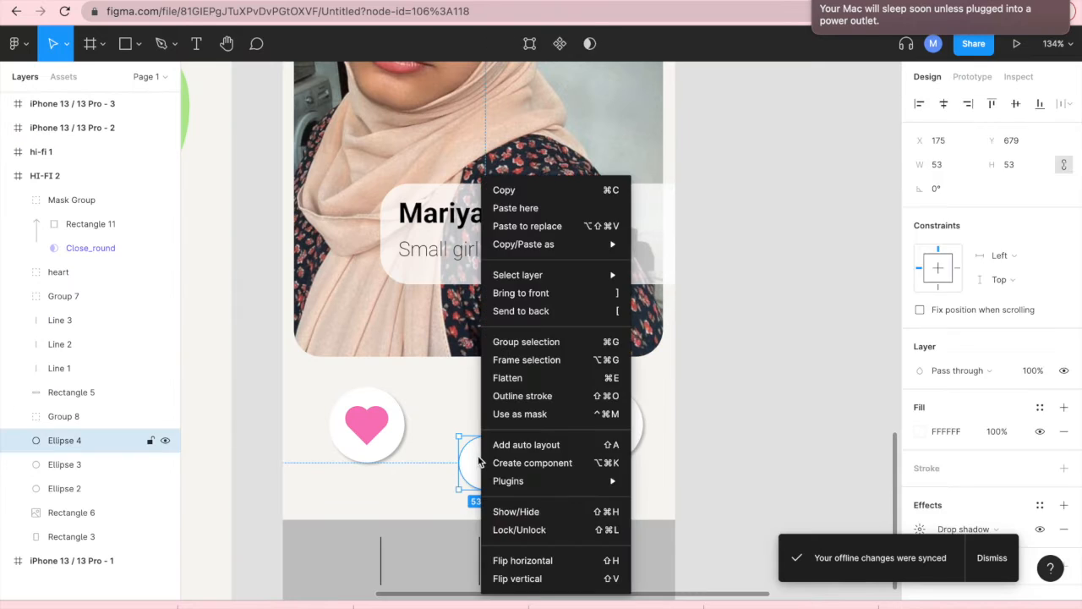
{"action": "left_click", "coordinate": [515, 208]}
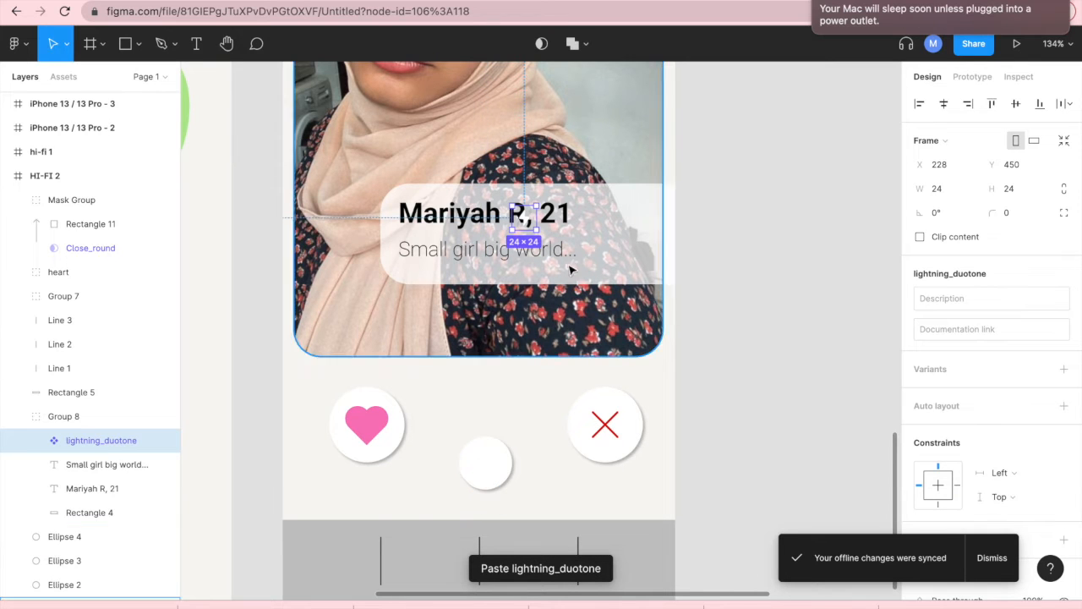
{"action": "left_click_drag", "start_coordinate": [525, 218], "coordinate": [486, 472]}
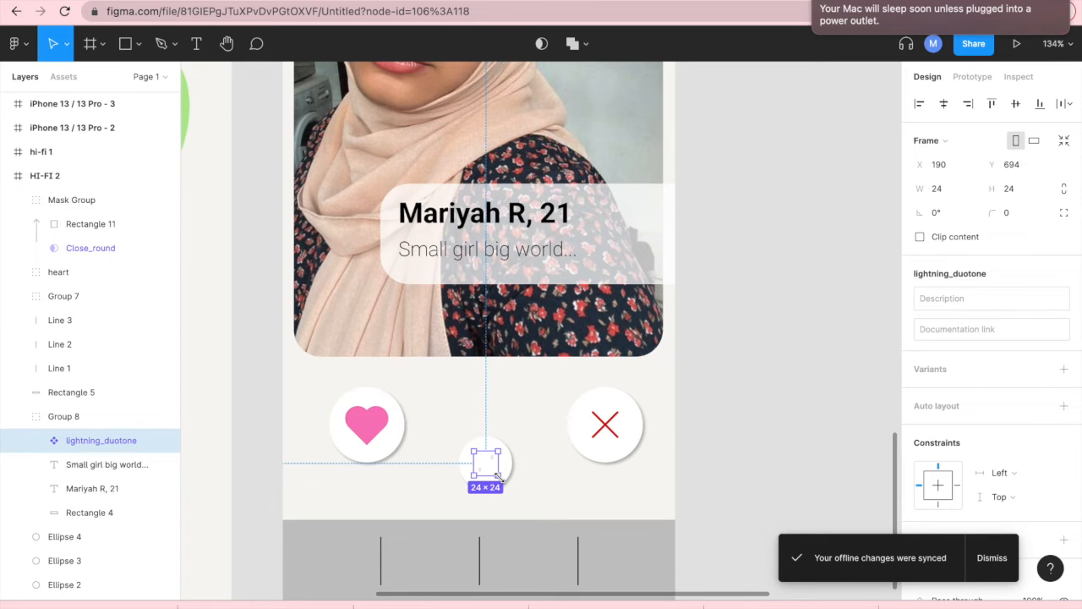
{"action": "left_click_drag", "start_coordinate": [499, 476], "coordinate": [503, 481]}
{"action": "left_click", "coordinate": [746, 467]}
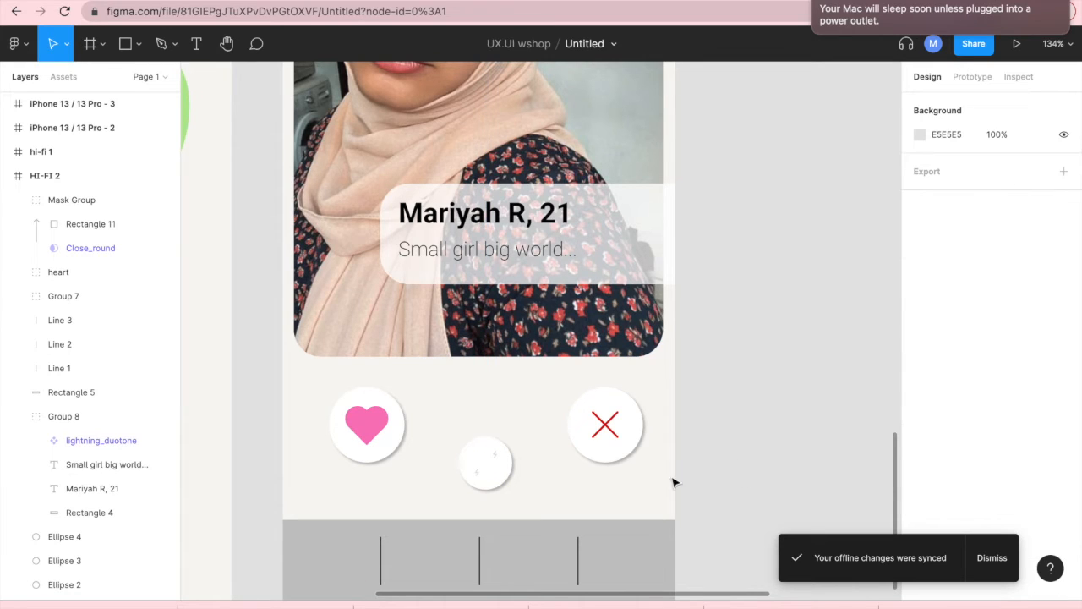
{"action": "left_click", "coordinate": [489, 465]}
{"action": "left_click", "coordinate": [488, 466]}
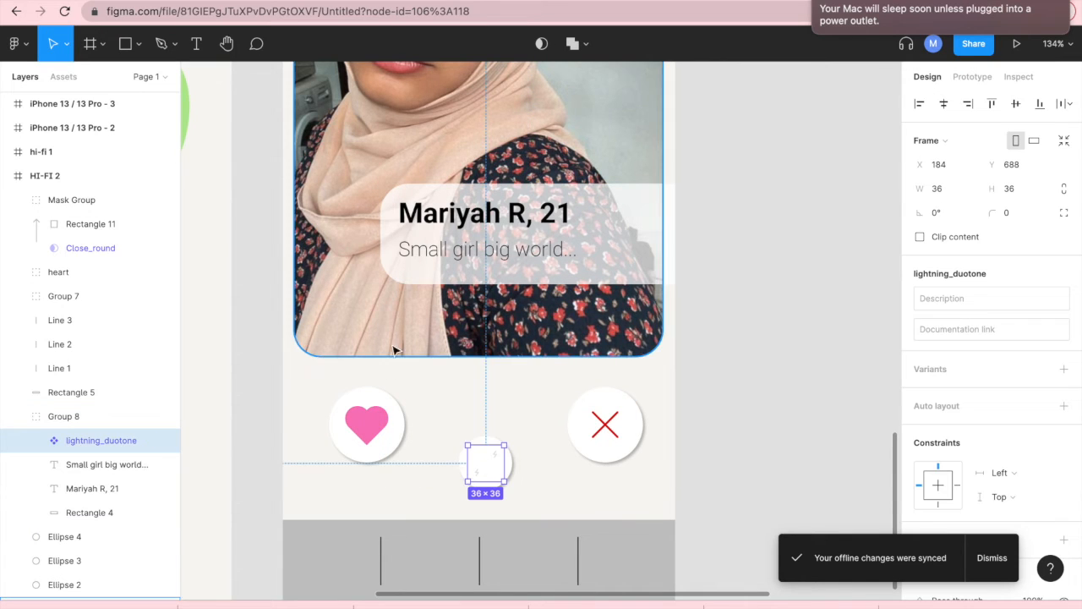
- Draw a rectangle about 40×49 over the lightning icon and fill it yellow FFE456
{"action": "left_click", "coordinate": [129, 52]}
{"action": "mouse_move", "coordinate": [465, 444]}
{"action": "left_mouse_down"}
{"action": "mouse_move", "coordinate": [516, 479]}
{"action": "mouse_move", "coordinate": [504, 488]}
{"action": "left_mouse_up"}
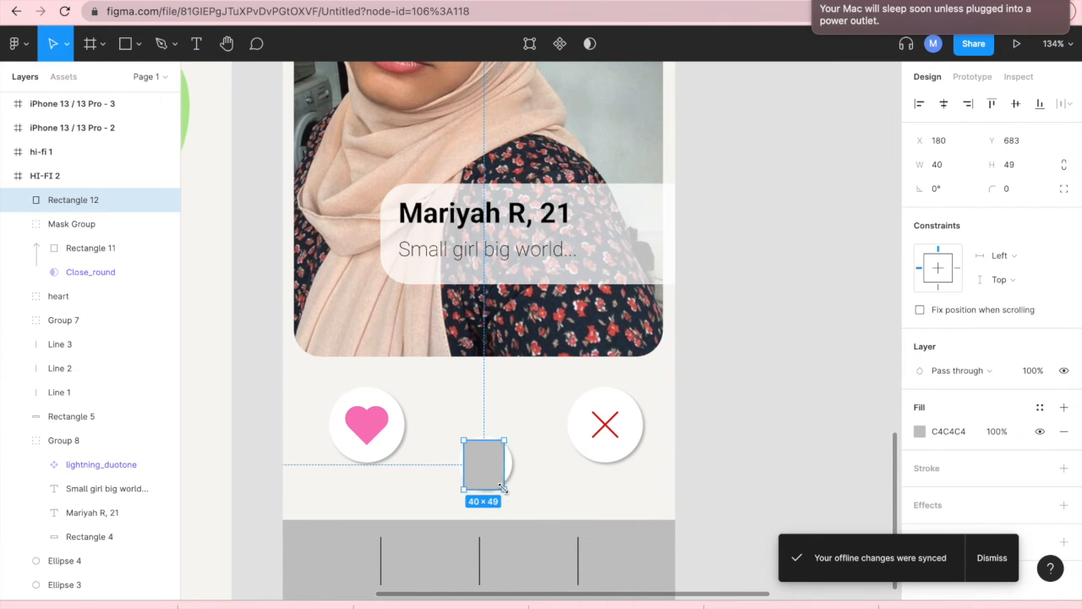
{"action": "left_click", "coordinate": [920, 432]}
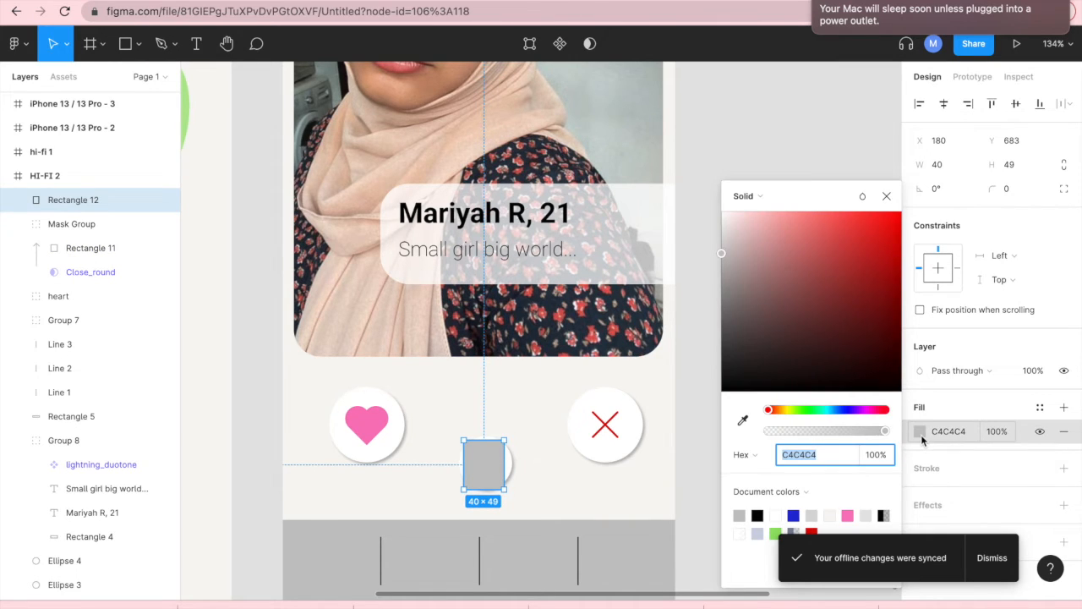
{"action": "left_click", "coordinate": [791, 412]}
{"action": "left_click_drag", "start_coordinate": [789, 416], "coordinate": [786, 416]}
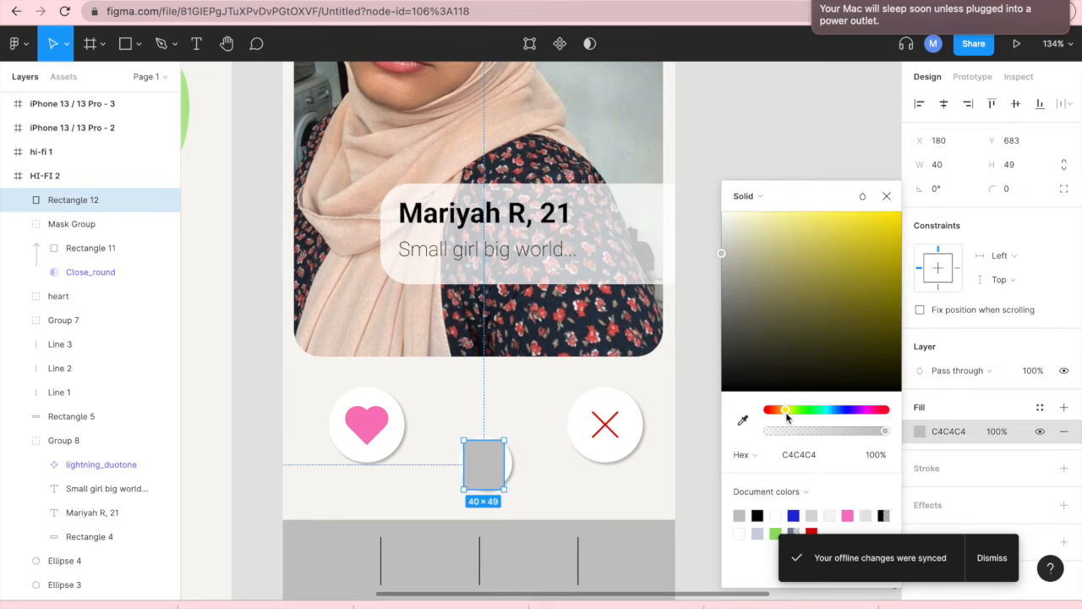
{"action": "left_click_drag", "start_coordinate": [795, 268], "coordinate": [841, 217]}
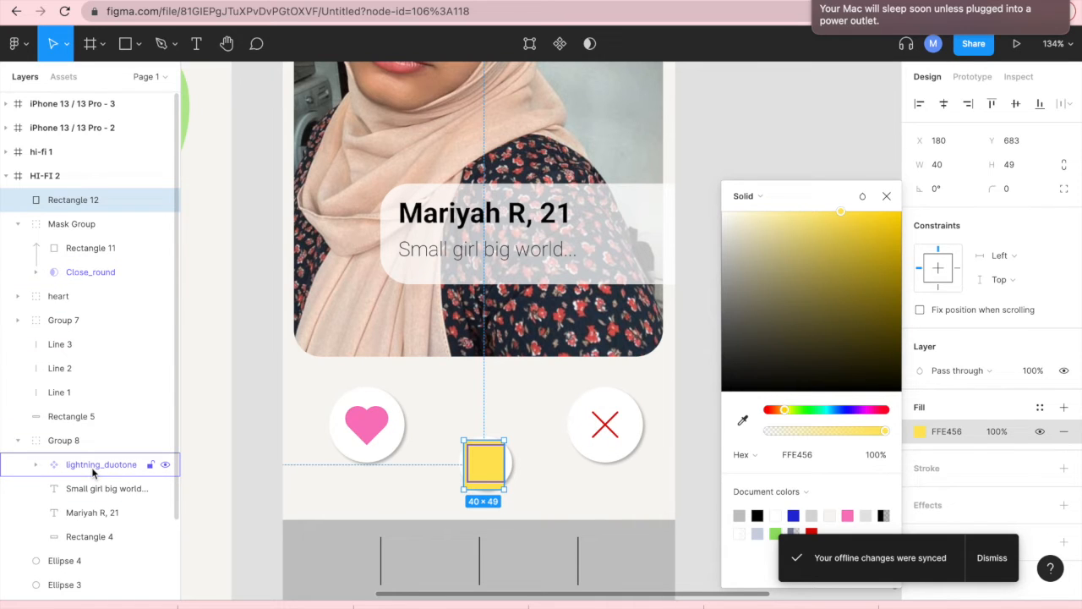
- Mask the yellow rectangle with the lightning icon so the lightning turns yellow
{"action": "left_click_drag", "start_coordinate": [92, 467], "coordinate": [64, 216]}
{"action": "left_click", "coordinate": [67, 203]}
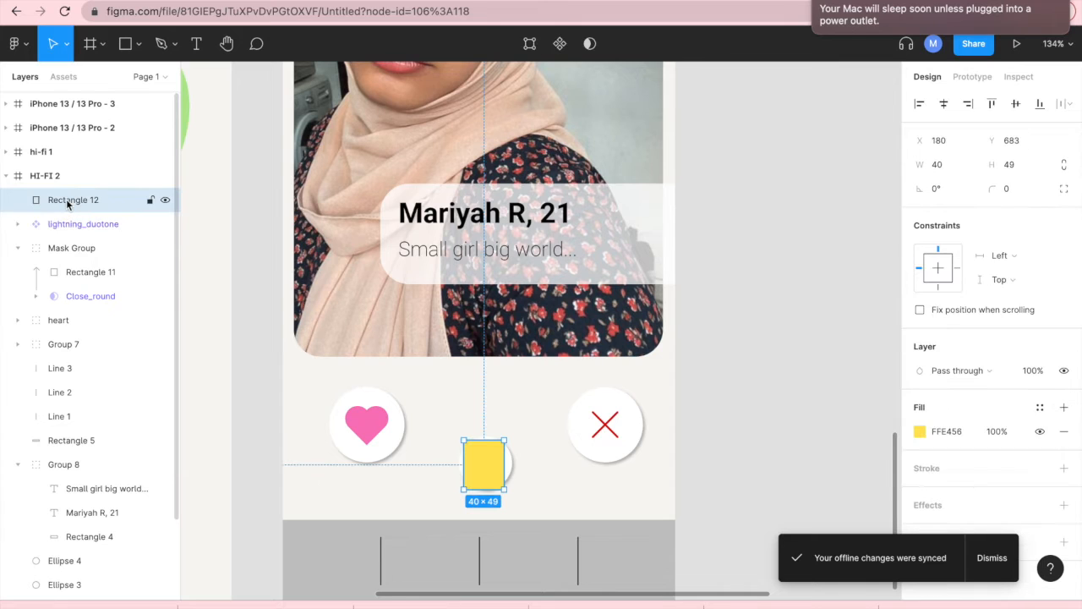
{"action": "left_click", "coordinate": [65, 225], "text": "shift"}
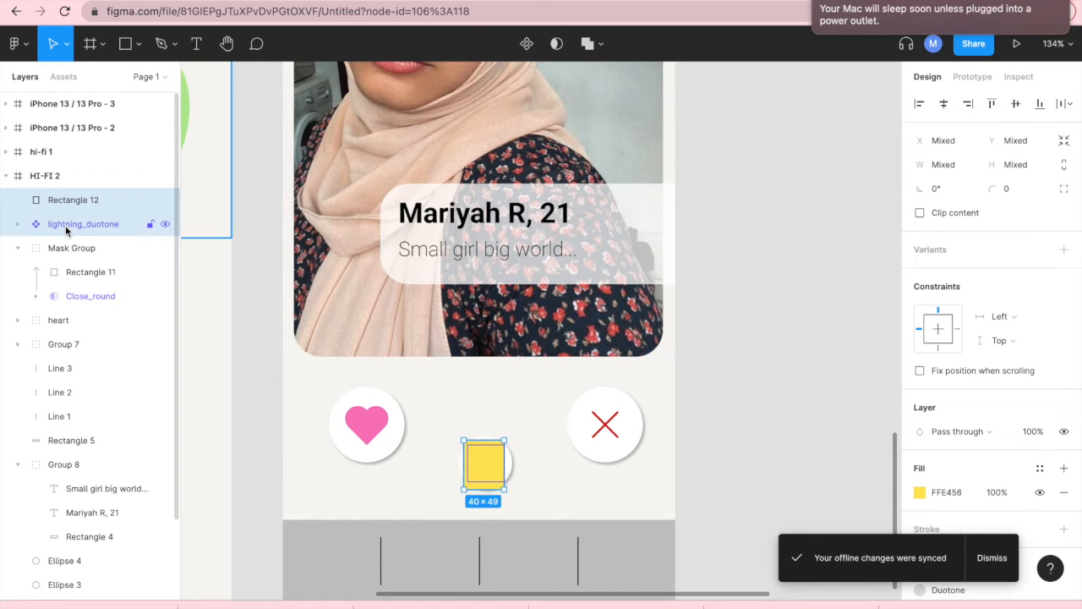
{"action": "left_click", "coordinate": [557, 44]}
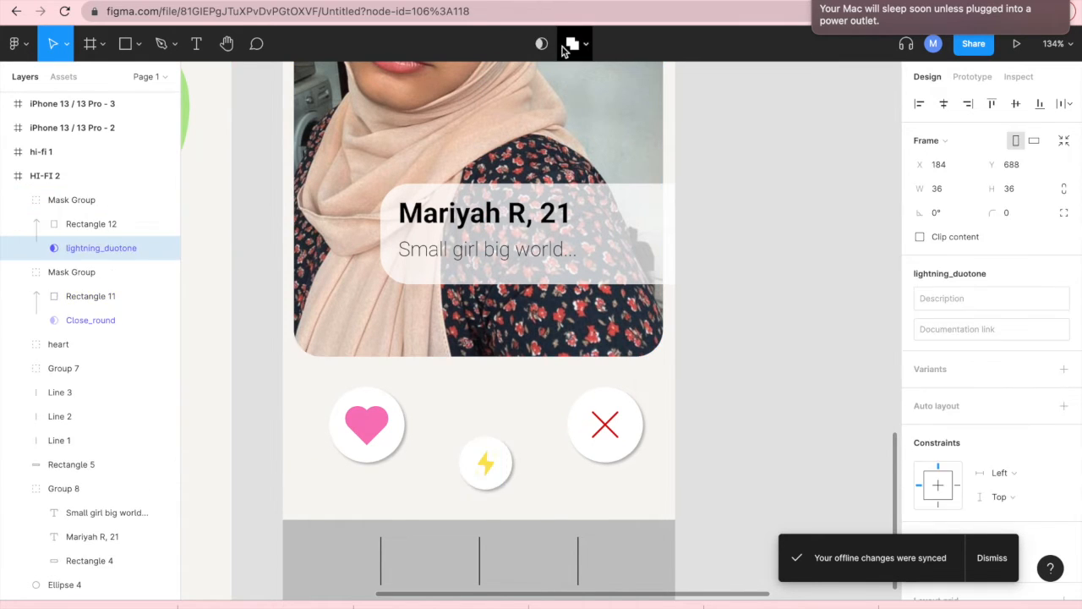
{"action": "left_click", "coordinate": [734, 404]}
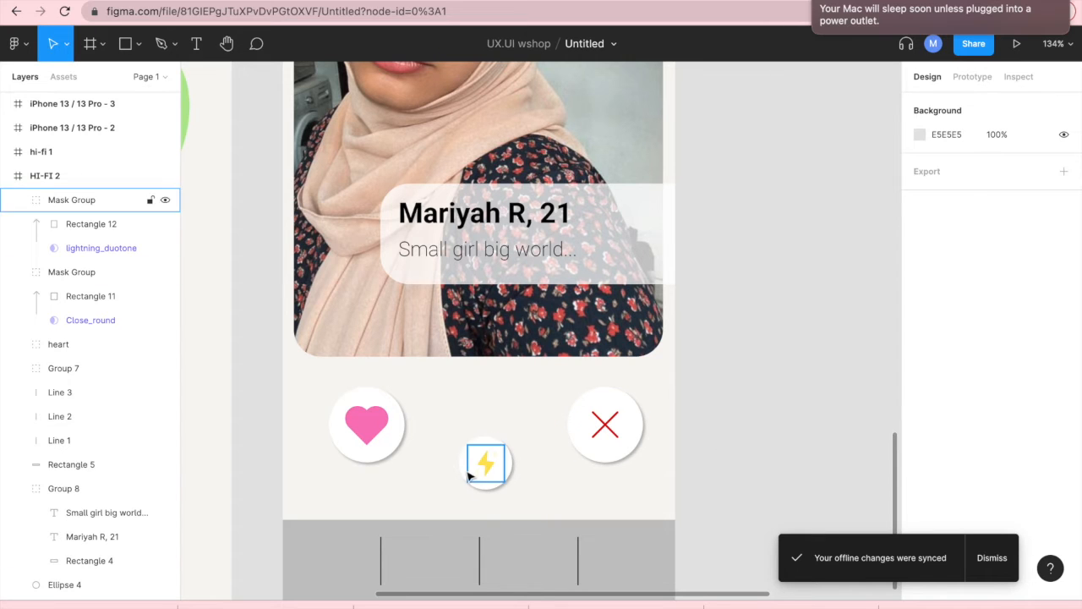
- Copy the Message_fill icon from the Message section of the icon pack file
{"action": "scroll", "coordinate": [472, 463], "scroll_direction": "down", "scroll_amount": 3}
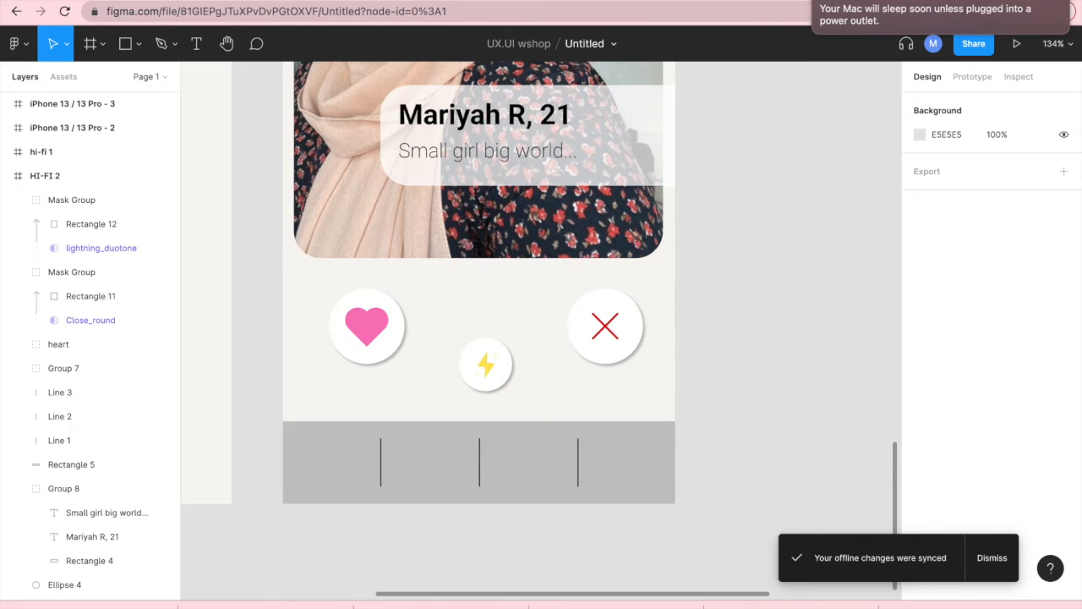
{"action": "key", "text": "ctrl+Tab"}
{"action": "scroll", "coordinate": [491, 273], "scroll_direction": "up", "scroll_amount": 4}
{"action": "scroll", "coordinate": [490, 274], "scroll_direction": "down", "scroll_amount": 5}
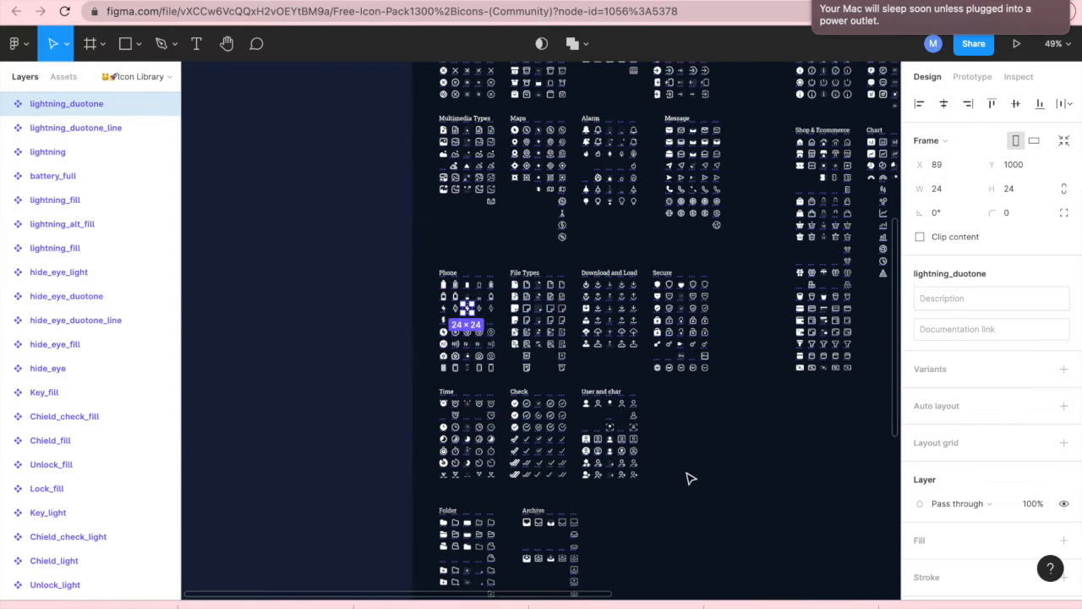
{"action": "scroll", "coordinate": [553, 446], "scroll_direction": "right", "scroll_amount": 5}
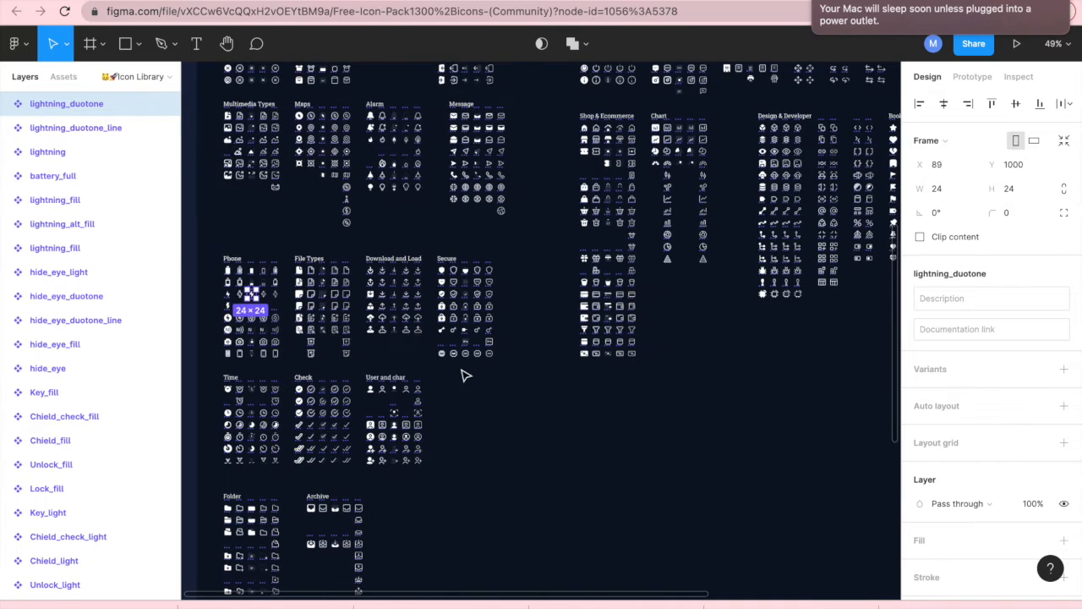
{"action": "scroll", "coordinate": [511, 233], "scroll_direction": "up", "scroll_amount": 2}
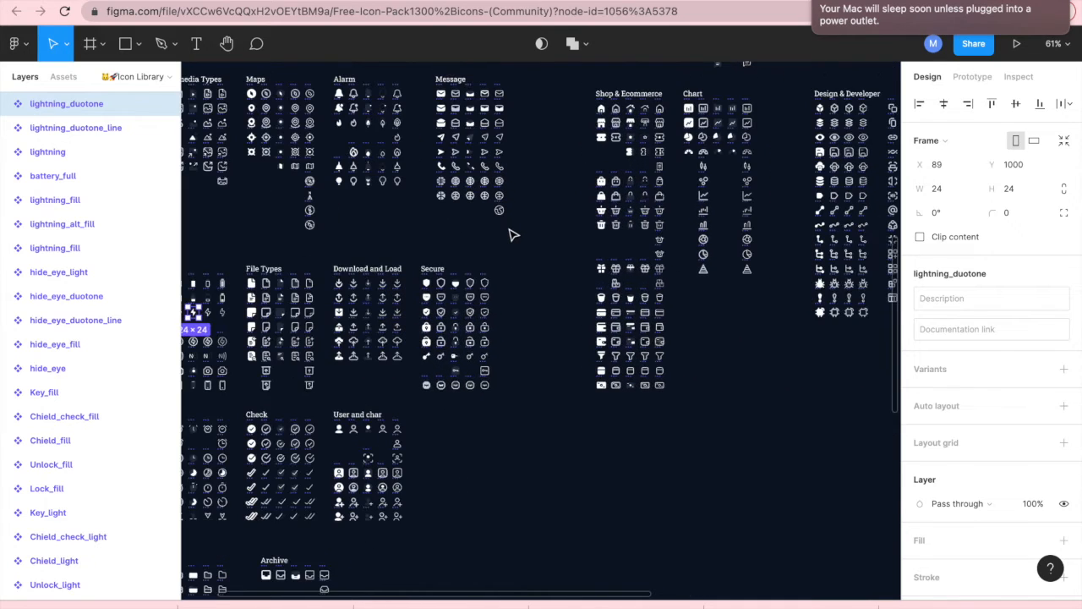
{"action": "scroll", "coordinate": [530, 338], "scroll_direction": "up", "scroll_amount": 1}
{"action": "scroll", "coordinate": [474, 254], "scroll_direction": "up", "scroll_amount": 5}
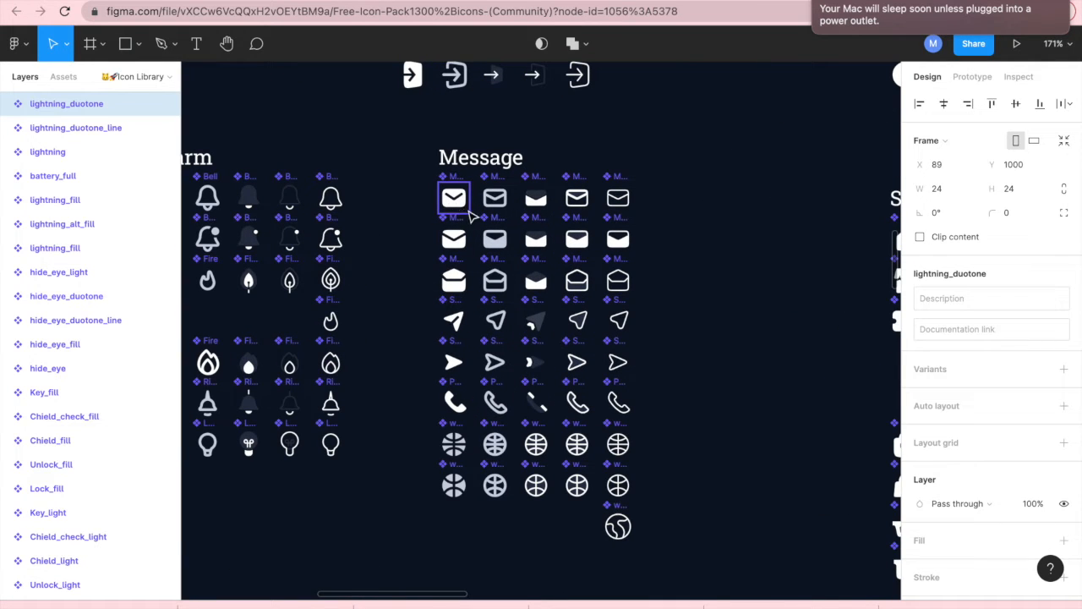
{"action": "right_click", "coordinate": [453, 205]}
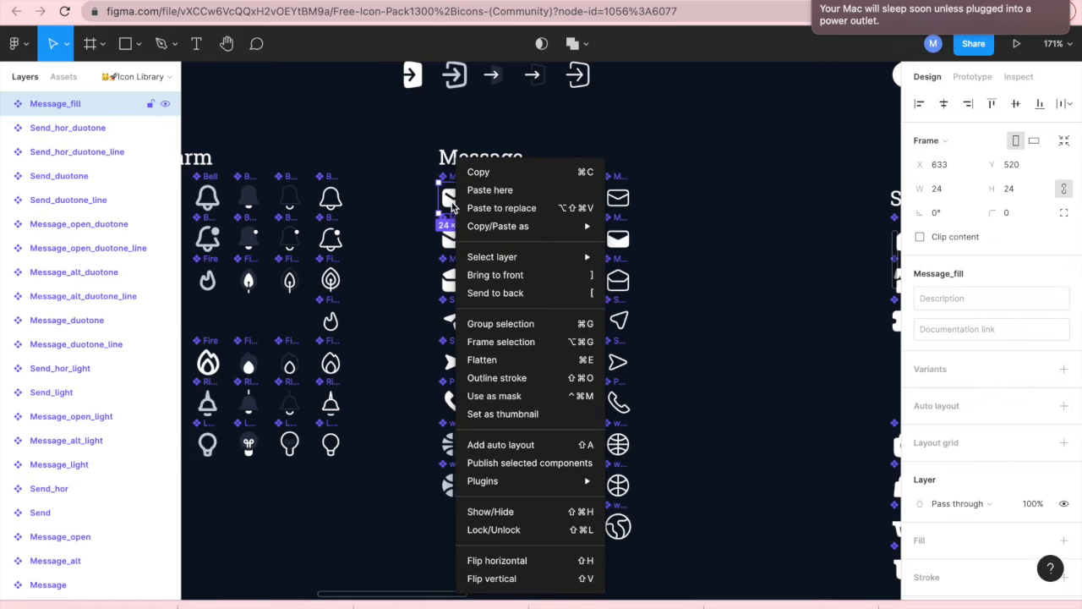
{"action": "left_click", "coordinate": [476, 173]}
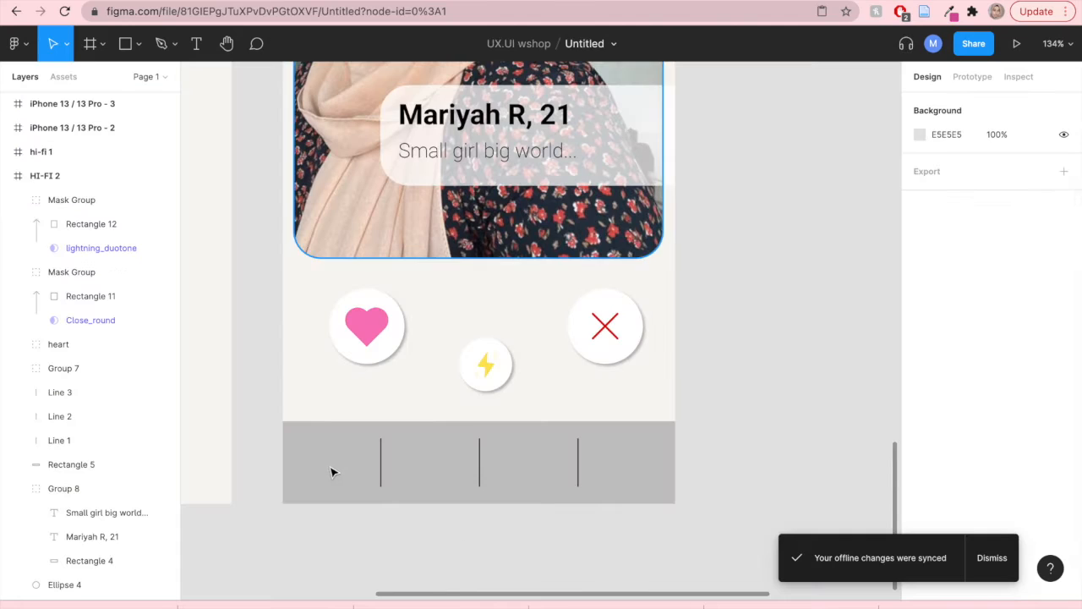
- Paste the Message_fill icon onto the bottom navigation bar and place it in the second slot
{"action": "left_click", "coordinate": [331, 471]}
{"action": "right_click", "coordinate": [331, 473]}
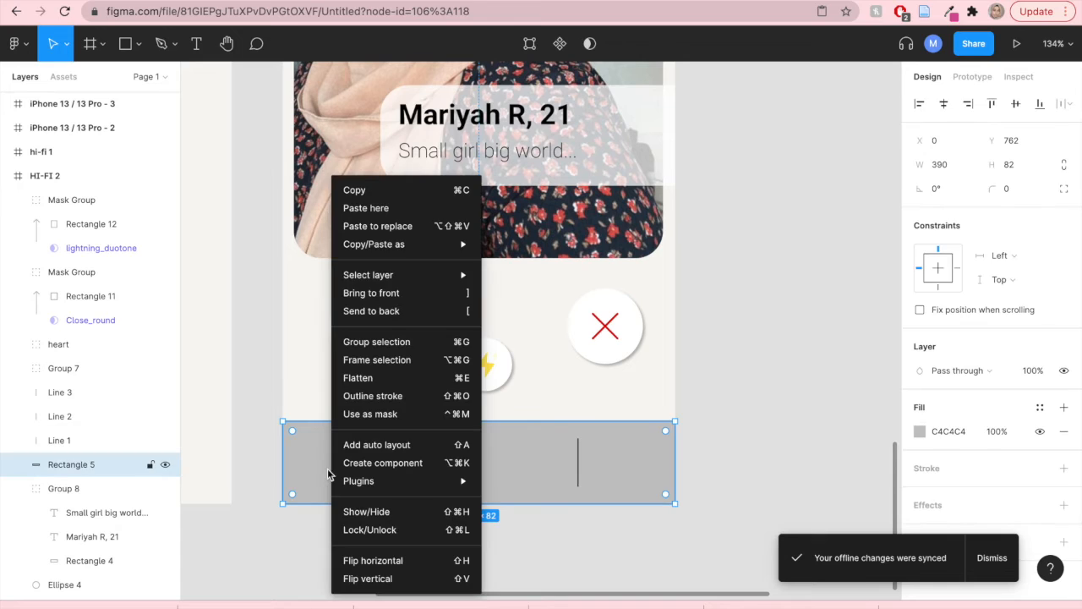
{"action": "left_click", "coordinate": [364, 207]}
{"action": "left_click_drag", "start_coordinate": [345, 485], "coordinate": [554, 490]}
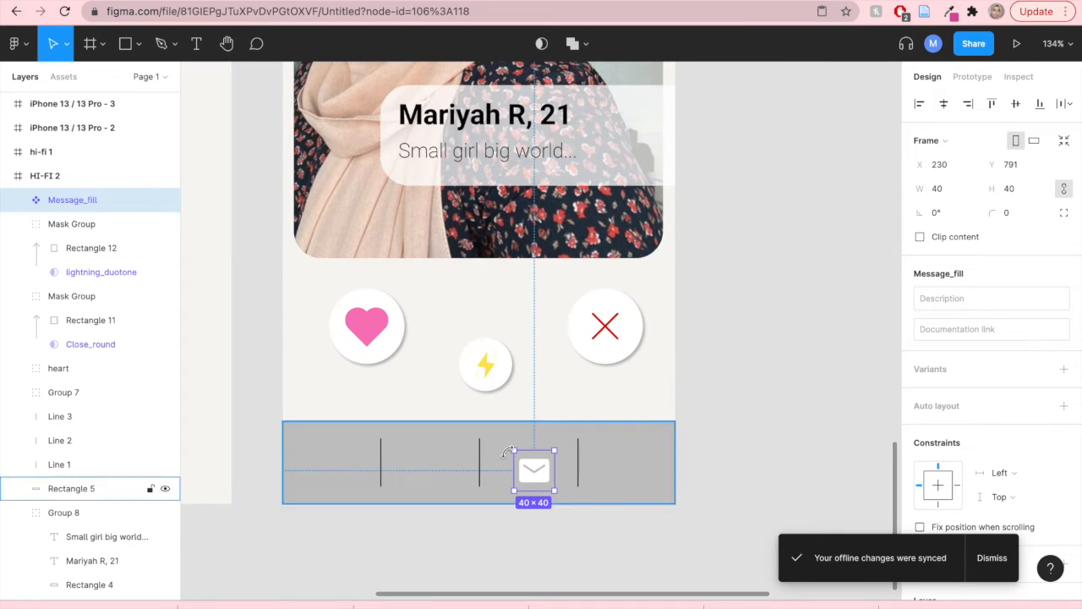
{"action": "left_click_drag", "start_coordinate": [533, 471], "coordinate": [427, 466]}
{"action": "left_click", "coordinate": [752, 415]}
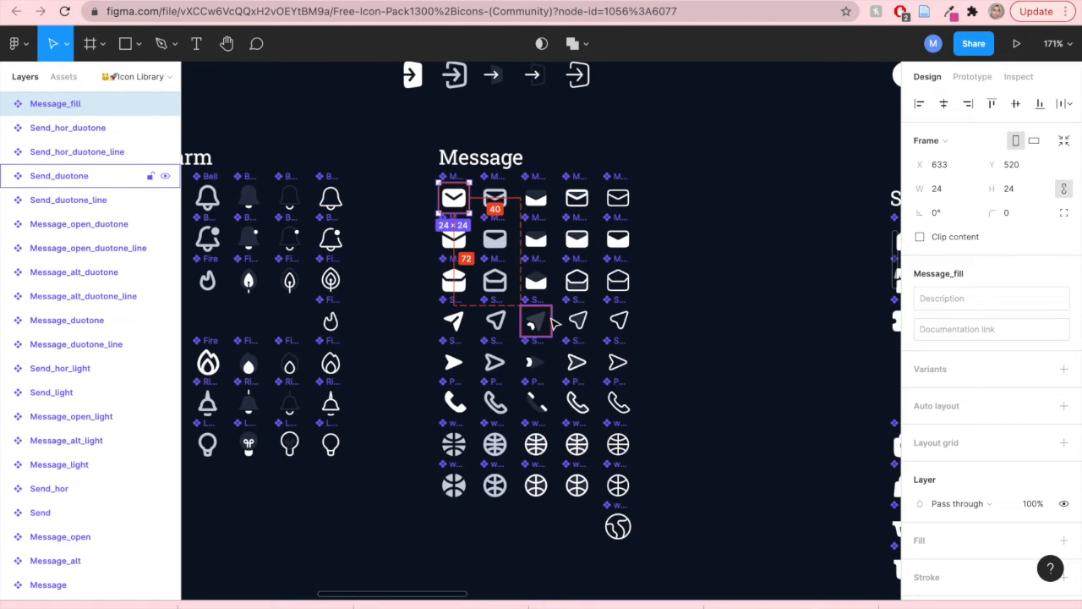
- Copy the Home_fill icon from the Shop & Ecommerce section of the icon pack
{"action": "scroll", "coordinate": [550, 322], "scroll_direction": "up", "scroll_amount": 2}
{"action": "scroll", "coordinate": [550, 322], "scroll_direction": "down", "scroll_amount": 10}
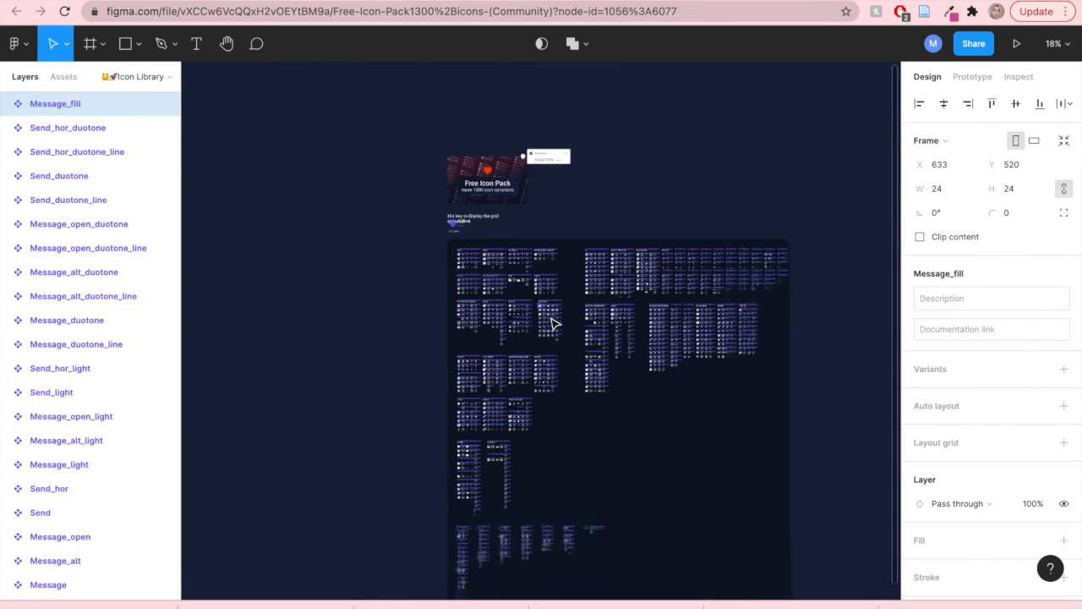
{"action": "scroll", "coordinate": [552, 322], "scroll_direction": "up", "scroll_amount": 5}
{"action": "scroll", "coordinate": [554, 324], "scroll_direction": "up", "scroll_amount": 3}
{"action": "left_click_drag", "start_coordinate": [435, 439], "coordinate": [414, 517]}
{"action": "scroll", "coordinate": [415, 509], "scroll_direction": "up", "scroll_amount": 1}
{"action": "scroll", "coordinate": [414, 511], "scroll_direction": "down", "scroll_amount": 1}
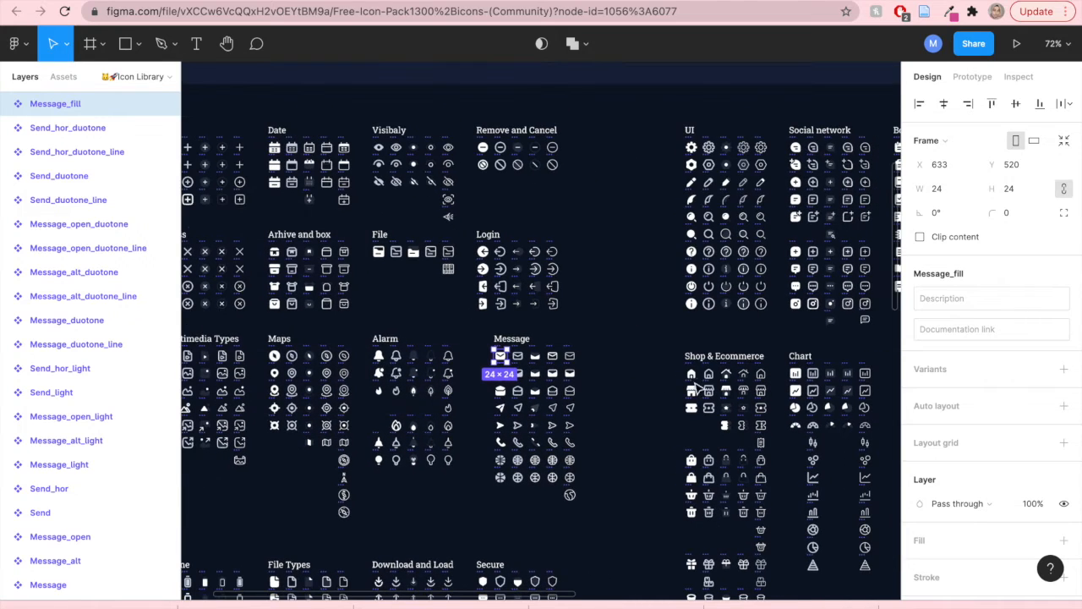
{"action": "left_click", "coordinate": [693, 377]}
{"action": "right_click", "coordinate": [693, 377]}
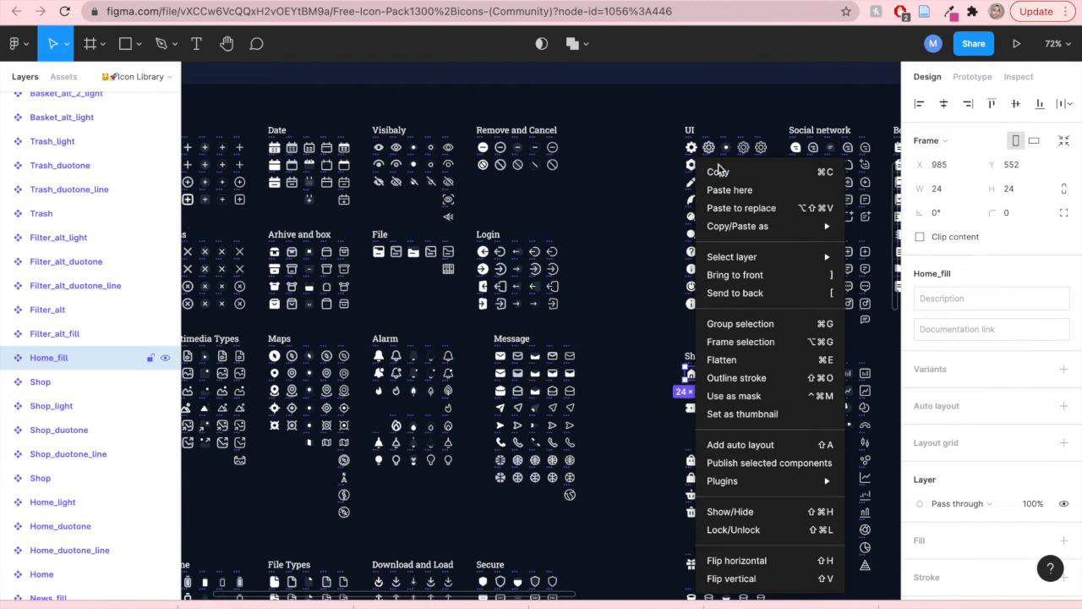
{"action": "key", "text": "Escape"}
- Paste the Home_fill icon into the first slot of the bottom navigation bar
{"action": "key", "text": "ctrl+Tab"}
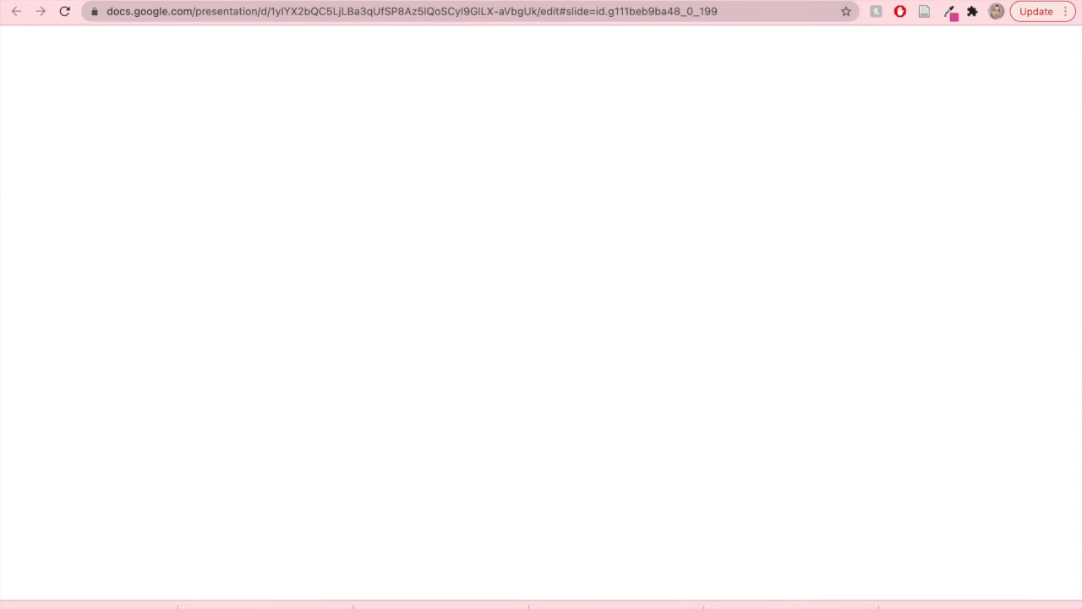
{"action": "key", "text": "ctrl+Tab"}
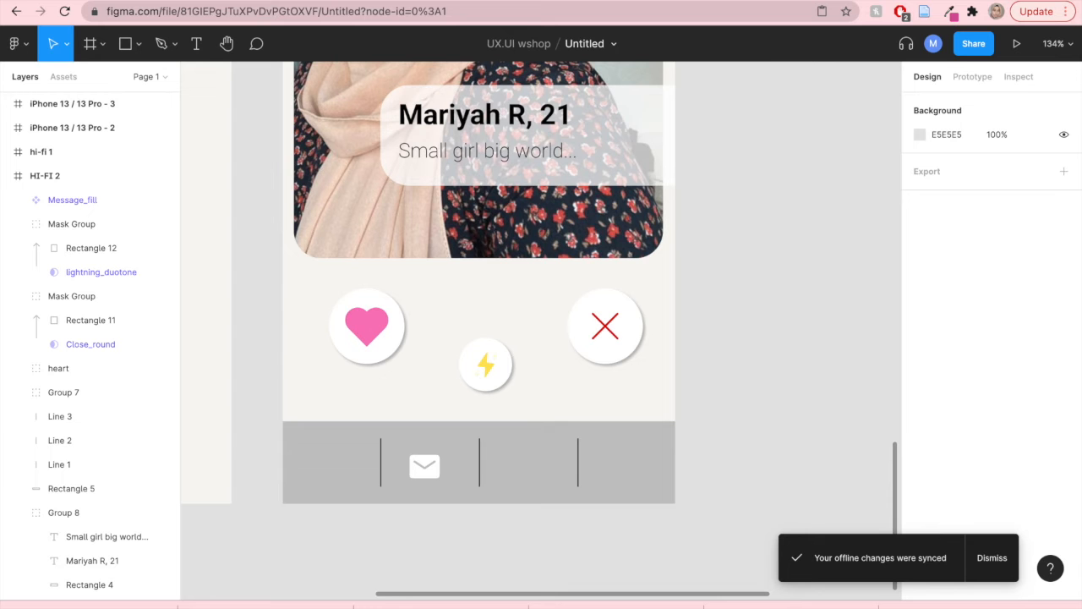
{"action": "right_click", "coordinate": [333, 463]}
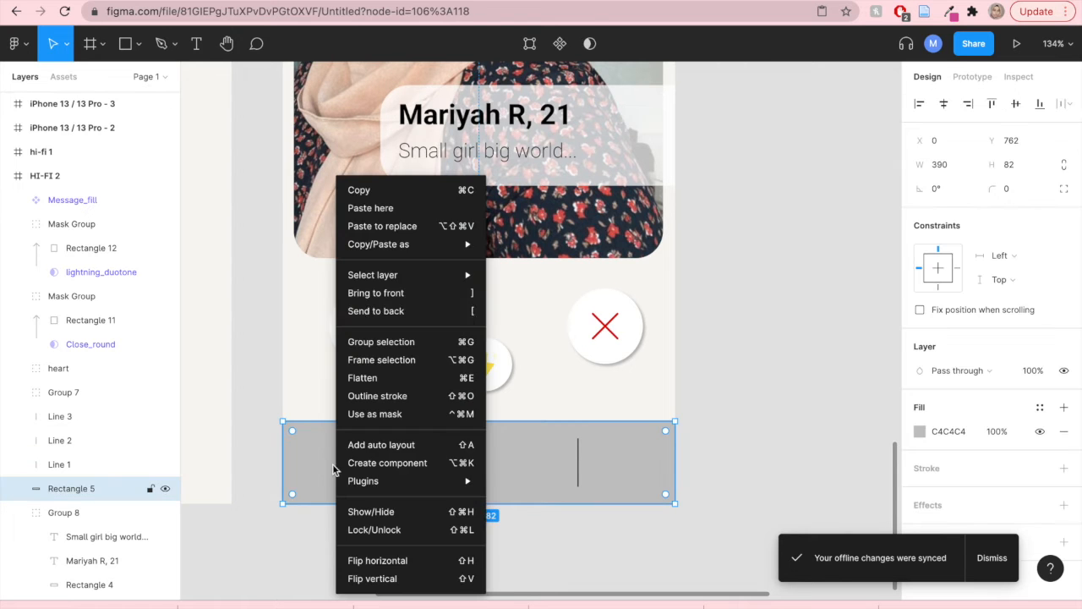
{"action": "left_click", "coordinate": [378, 226]}
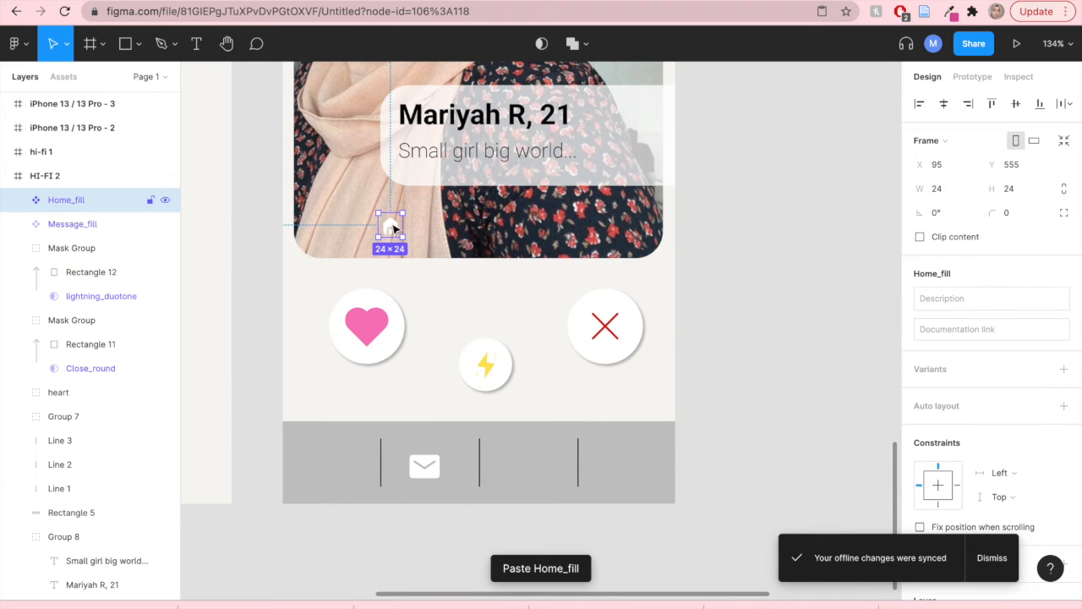
{"action": "left_click_drag", "start_coordinate": [323, 428], "coordinate": [329, 467]}
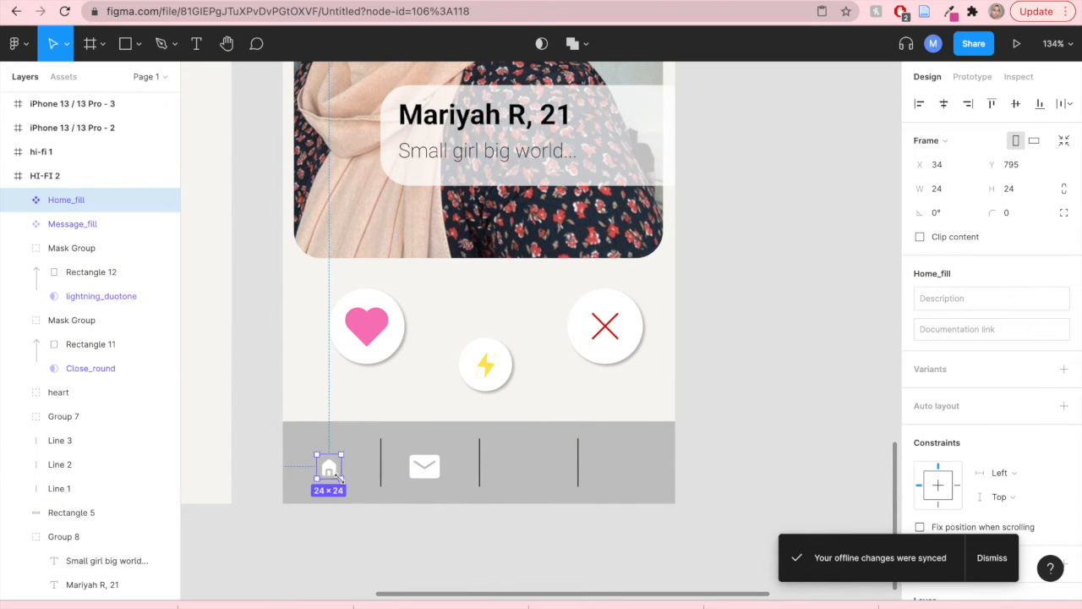
{"action": "mouse_move", "coordinate": [341, 481]}
{"action": "left_mouse_down"}
{"action": "mouse_move", "coordinate": [354, 494]}
{"action": "mouse_move", "coordinate": [327, 465]}
{"action": "left_mouse_up"}
{"action": "left_click", "coordinate": [714, 440]}
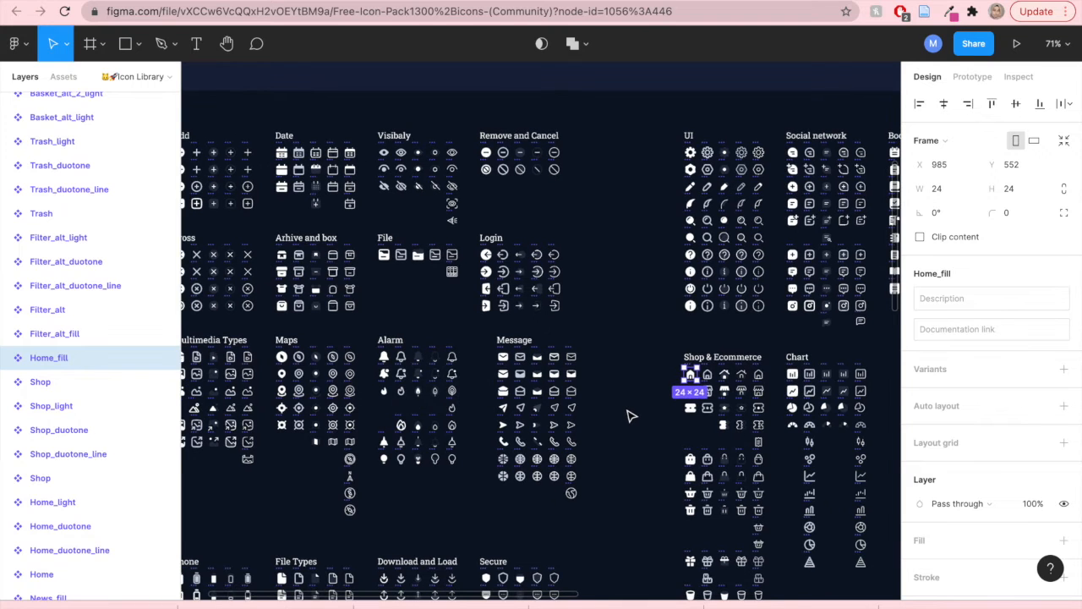
- Copy the Compass_fill icon from the Maps section of the icon pack file
{"action": "scroll", "coordinate": [262, 380], "scroll_direction": "up", "scroll_amount": 5}
{"action": "scroll", "coordinate": [262, 381], "scroll_direction": "up", "scroll_amount": 5}
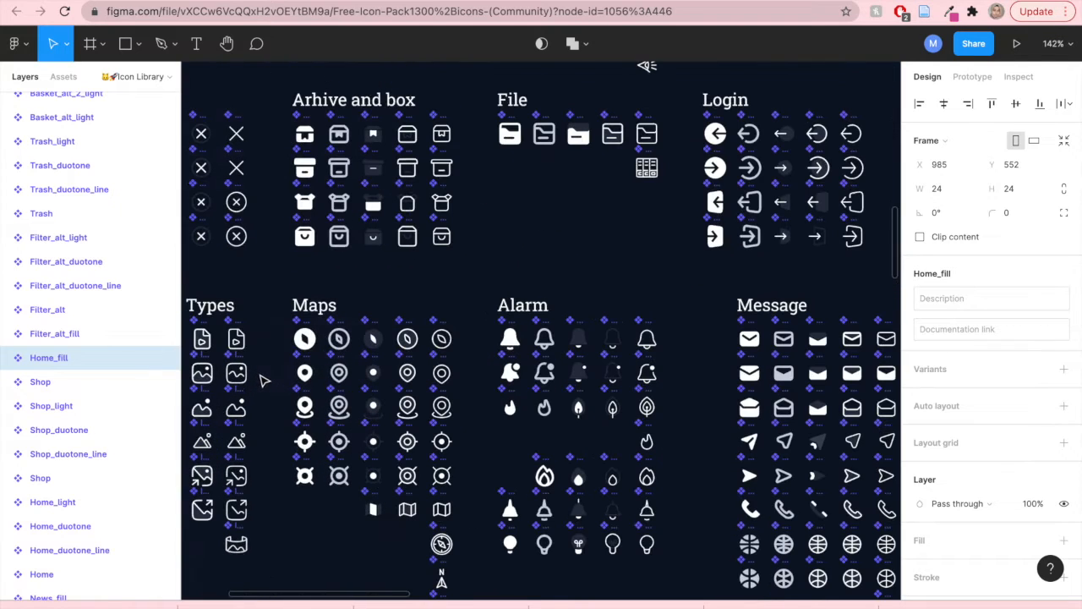
{"action": "left_click", "coordinate": [305, 341]}
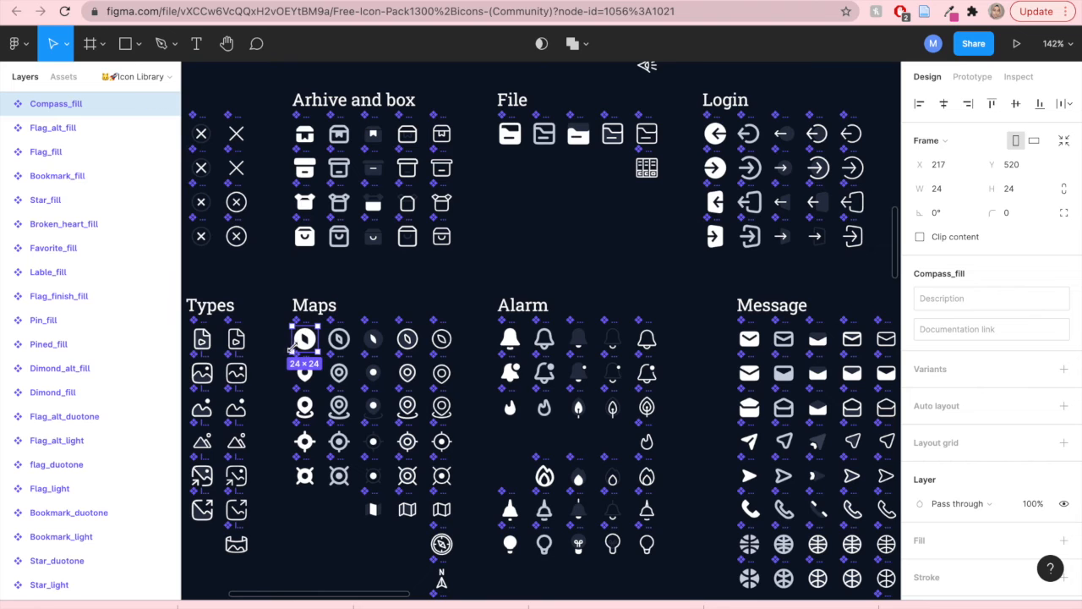
{"action": "right_click", "coordinate": [305, 341]}
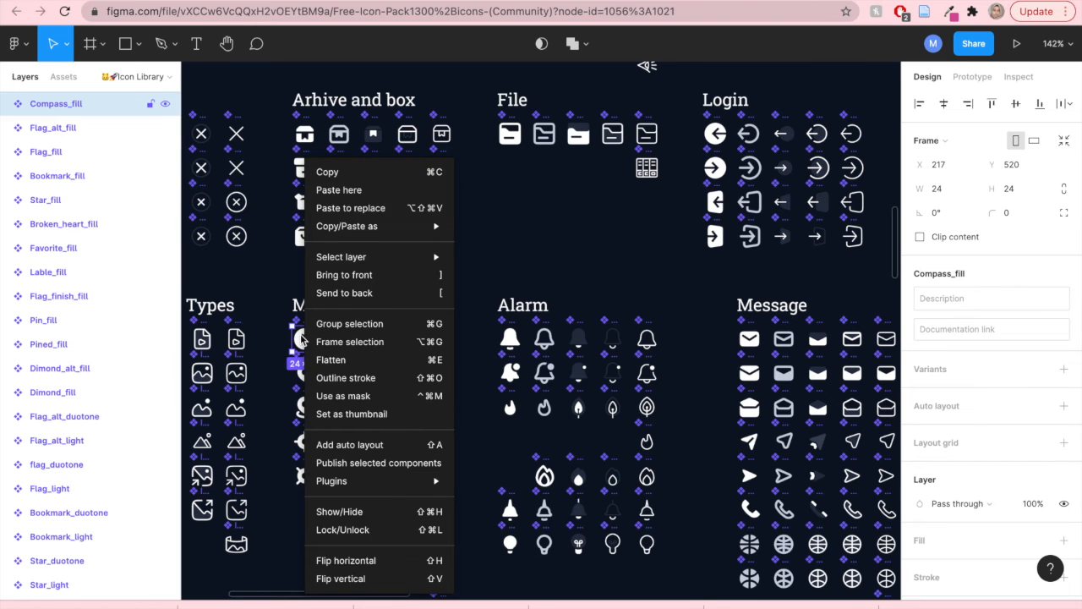
{"action": "left_click", "coordinate": [327, 172]}
- Paste the Compass_fill icon onto the bottom navigation bar and place it in the third slot
{"action": "key", "text": "ctrl+Tab"}
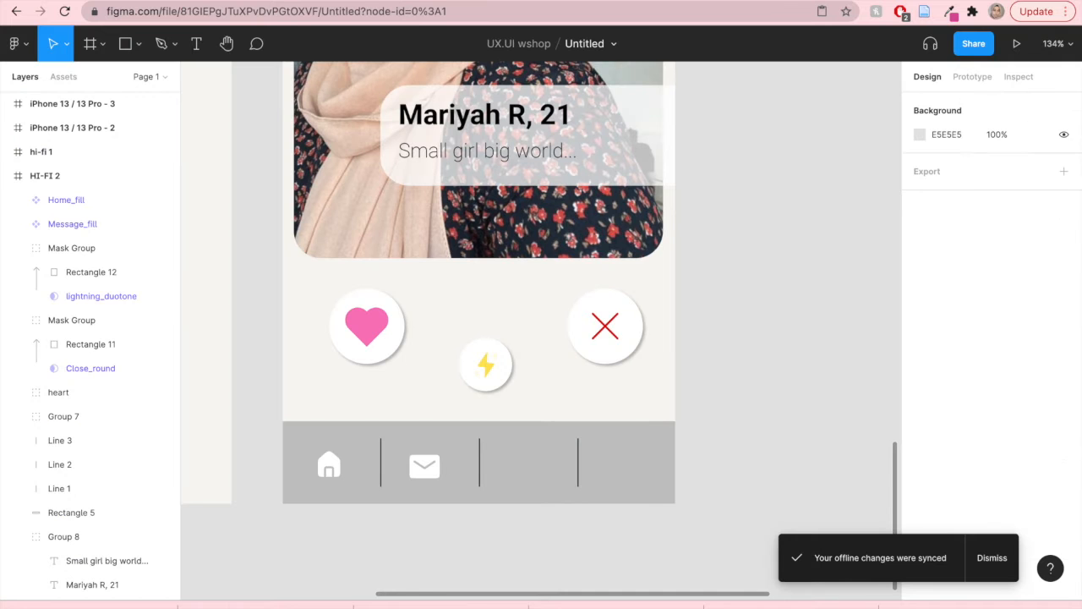
{"action": "left_click", "coordinate": [518, 478]}
{"action": "right_click", "coordinate": [533, 464]}
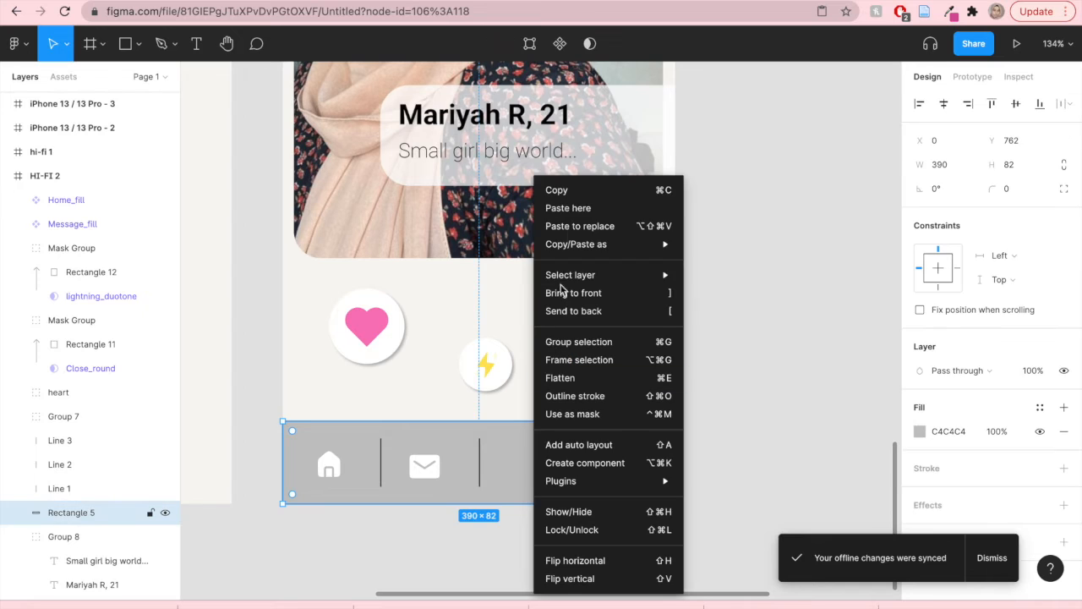
{"action": "left_click", "coordinate": [570, 209]}
{"action": "mouse_move", "coordinate": [545, 474]}
{"action": "left_mouse_down"}
{"action": "mouse_move", "coordinate": [521, 460]}
{"action": "mouse_move", "coordinate": [538, 476]}
{"action": "mouse_move", "coordinate": [530, 469]}
{"action": "left_mouse_up"}
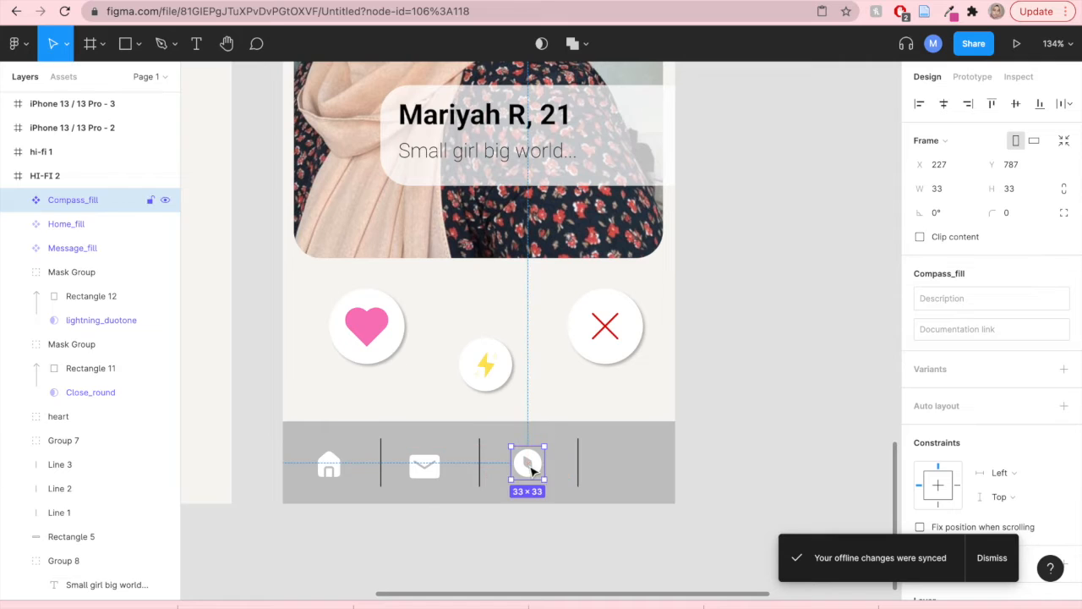
- Shift the Message_fill icon slightly to the right within its slot
{"action": "left_click", "coordinate": [732, 449]}
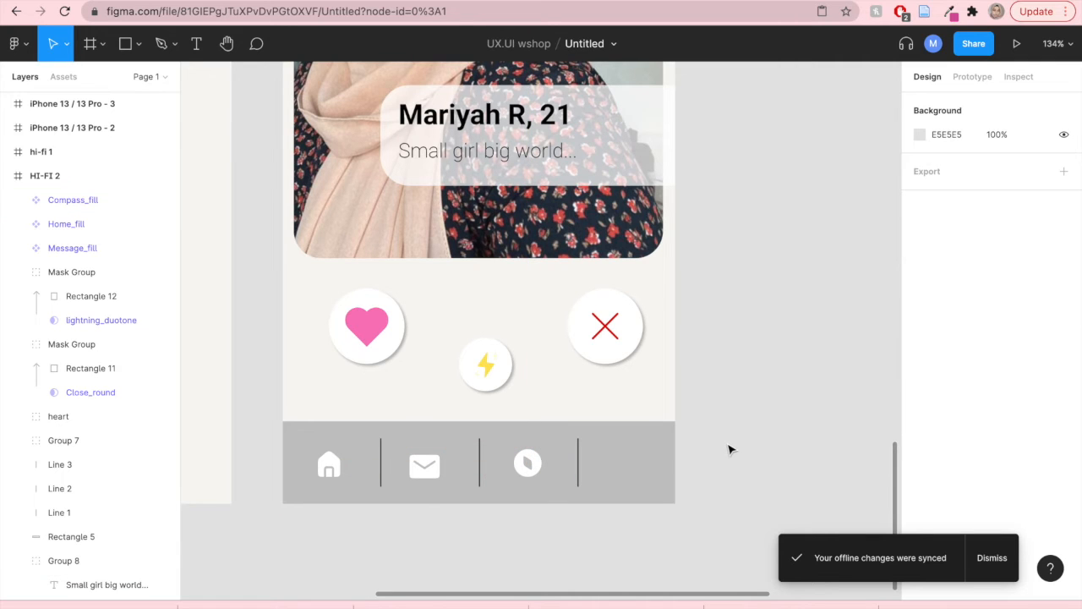
{"action": "left_click_drag", "start_coordinate": [430, 480], "coordinate": [437, 477]}
{"action": "left_click", "coordinate": [756, 485]}
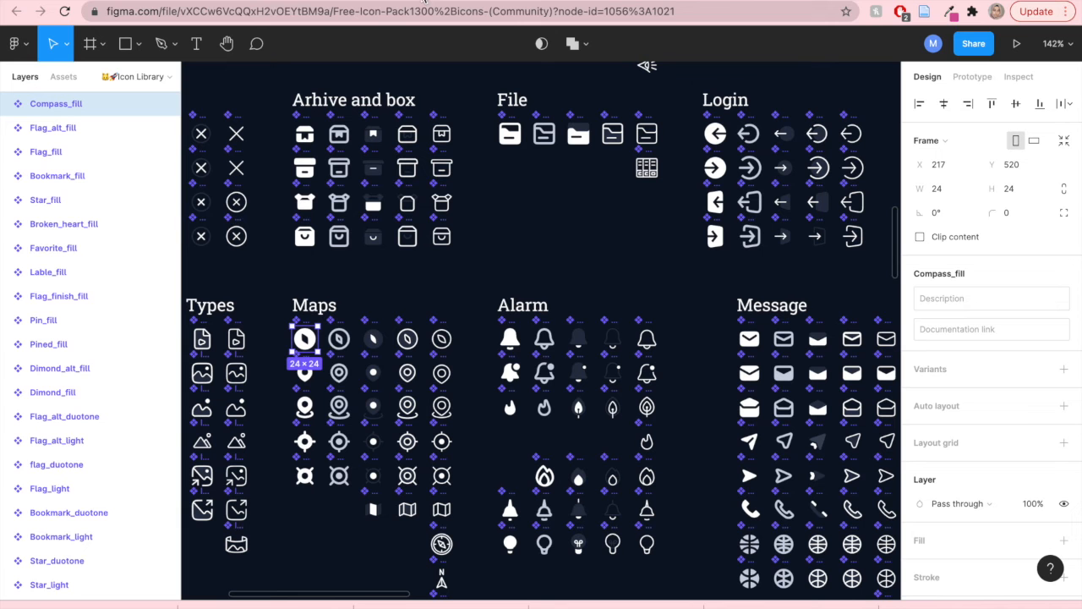
- Copy the User_fill icon from the User and char section of the icon pack
{"action": "scroll", "coordinate": [524, 328], "scroll_direction": "down", "scroll_amount": 5}
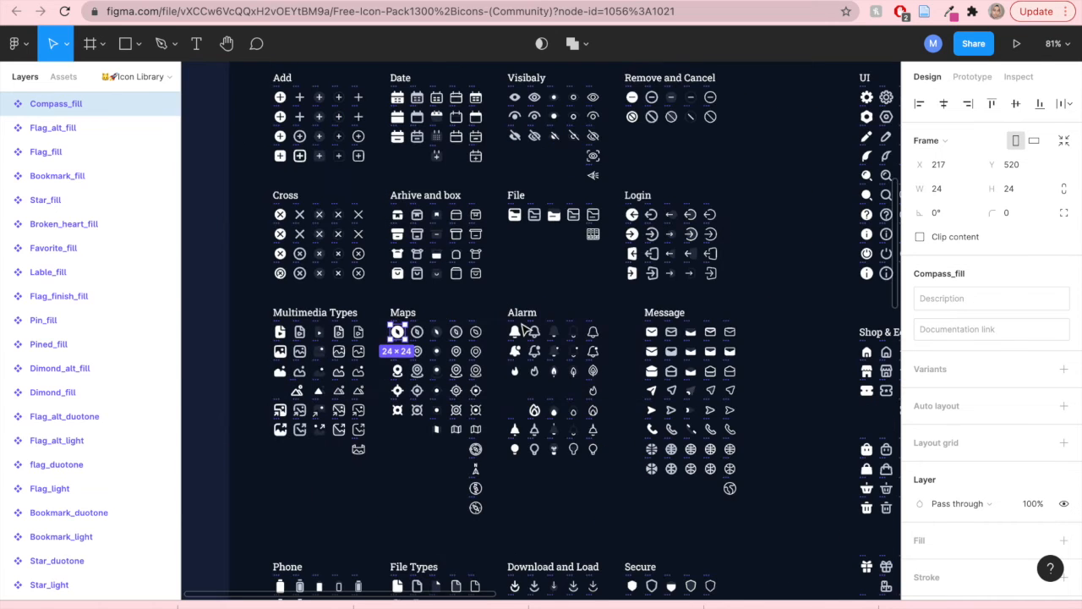
{"action": "left_click_drag", "start_coordinate": [540, 287], "coordinate": [271, 223]}
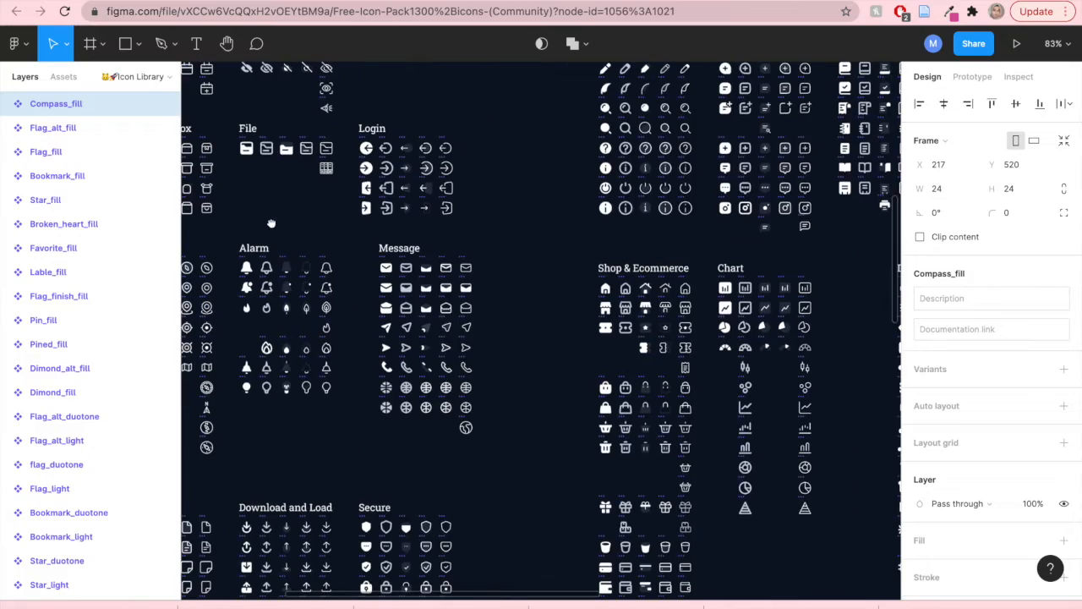
{"action": "left_click_drag", "start_coordinate": [507, 491], "coordinate": [723, 201]}
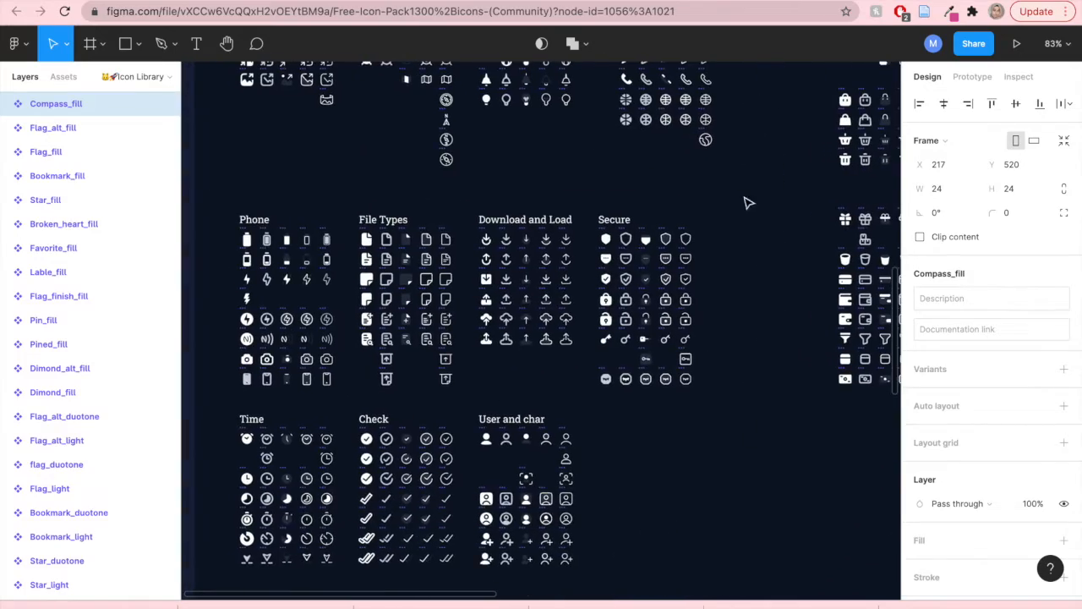
{"action": "left_click_drag", "start_coordinate": [624, 563], "coordinate": [635, 459]}
{"action": "scroll", "coordinate": [484, 396], "scroll_direction": "up", "scroll_amount": 5}
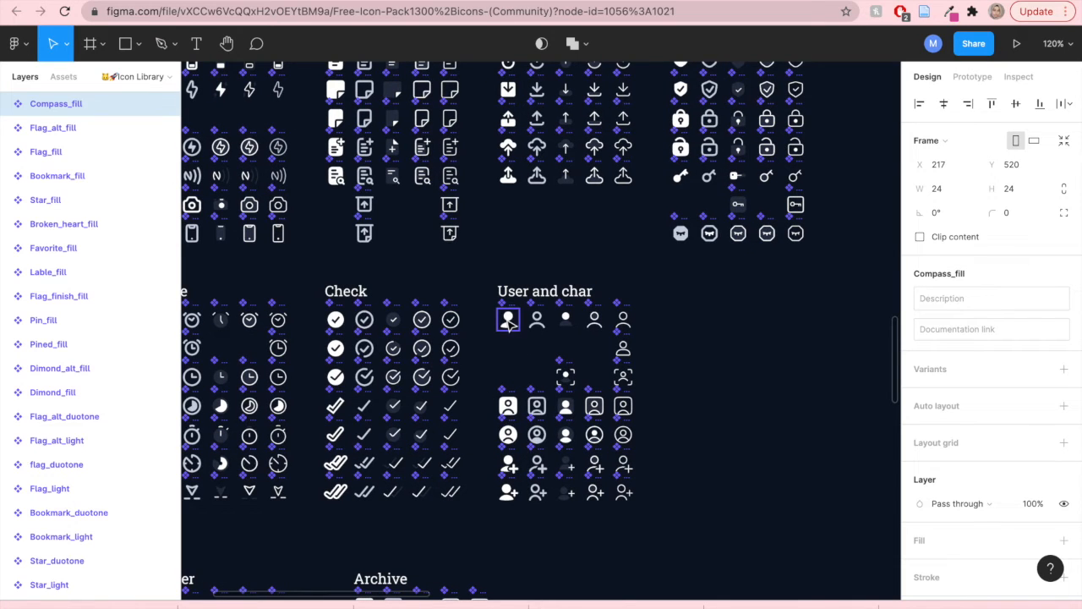
{"action": "right_click", "coordinate": [509, 322]}
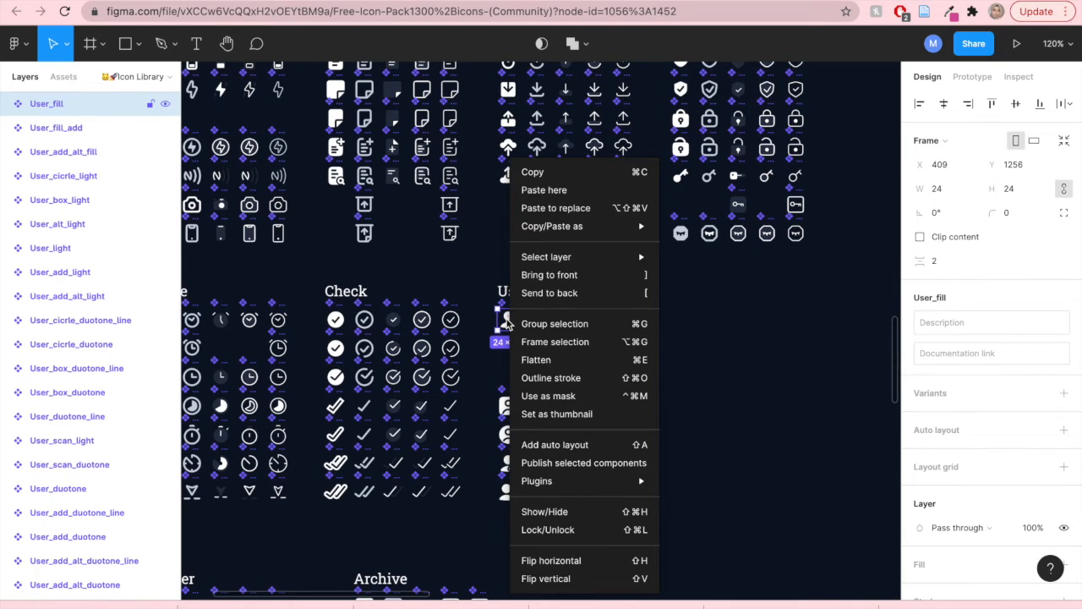
{"action": "left_click", "coordinate": [544, 175]}
- Paste the User_fill icon and place it in the fourth slot of the bottom navigation bar
{"action": "mouse_move", "coordinate": [683, 2]}
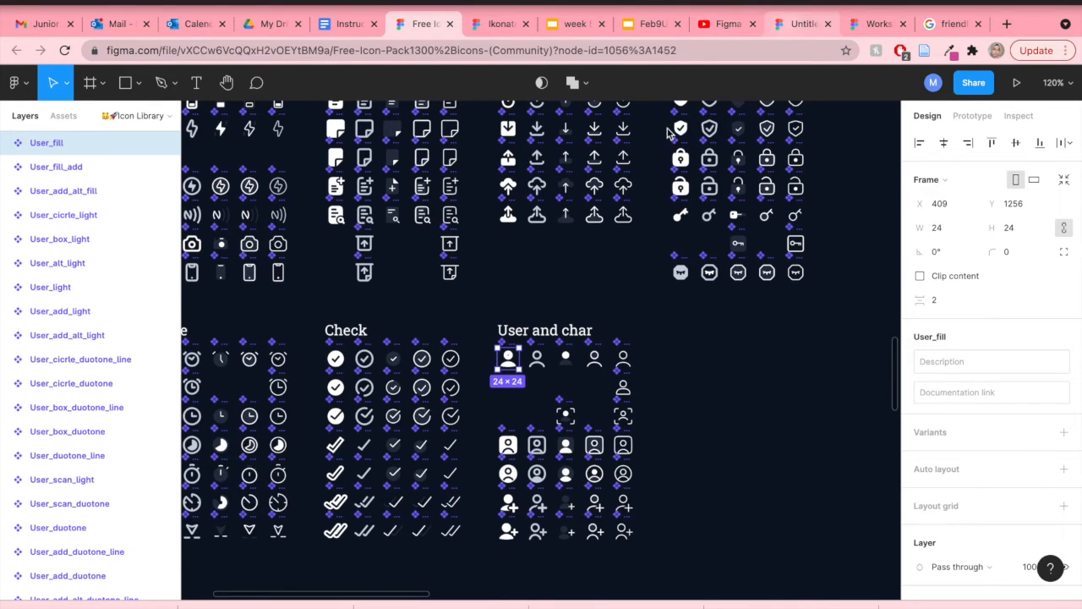
{"action": "left_click", "coordinate": [795, 24]}
{"action": "right_click", "coordinate": [629, 473]}
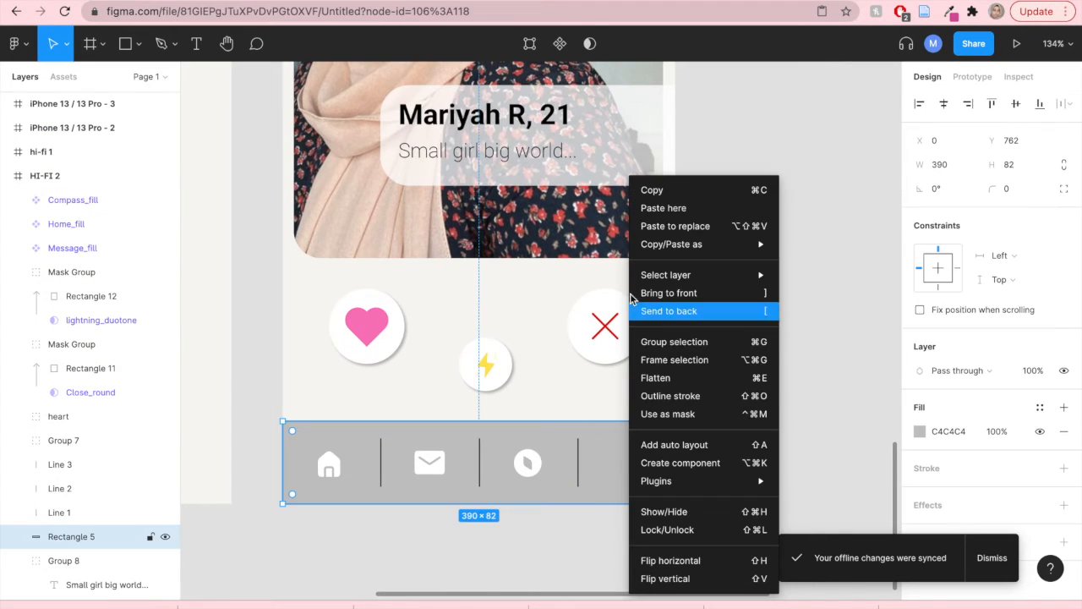
{"action": "left_click", "coordinate": [650, 189]}
{"action": "key", "text": "ctrl+v"}
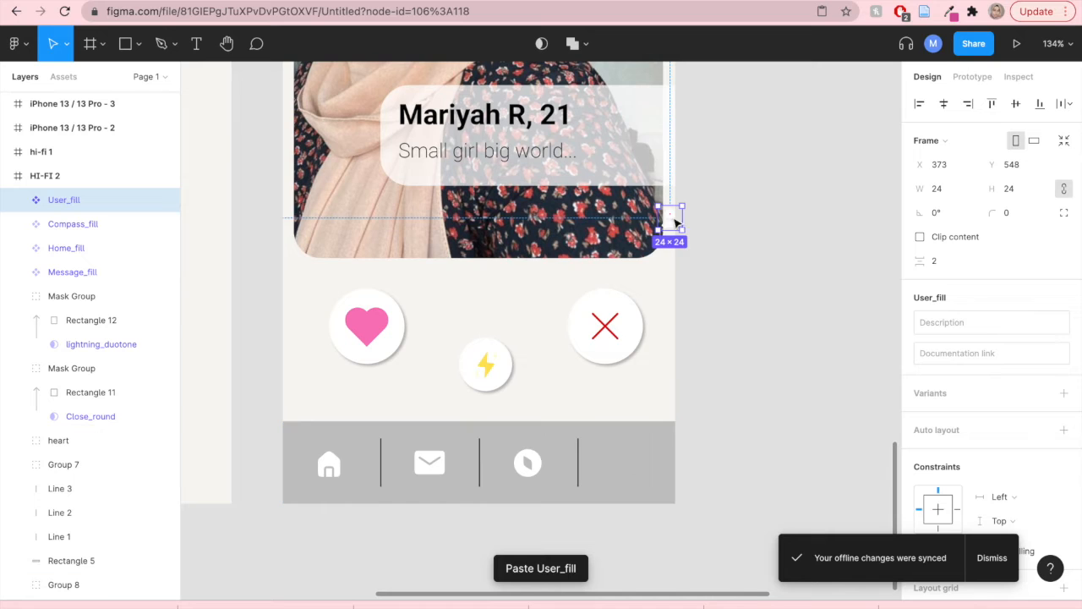
{"action": "left_click_drag", "start_coordinate": [677, 226], "coordinate": [647, 441]}
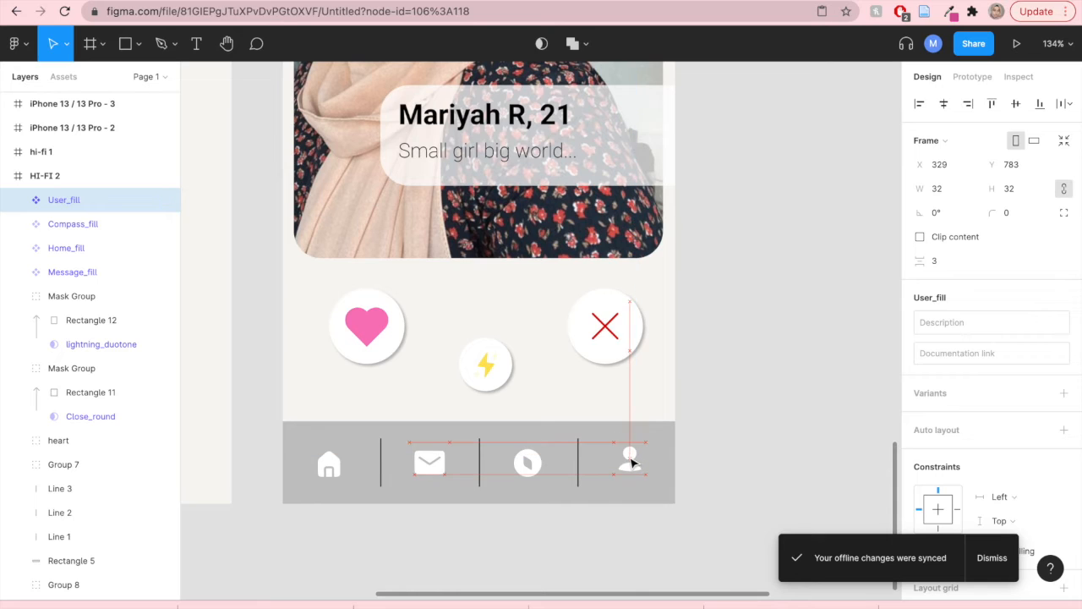
{"action": "left_click_drag", "start_coordinate": [633, 462], "coordinate": [633, 464]}
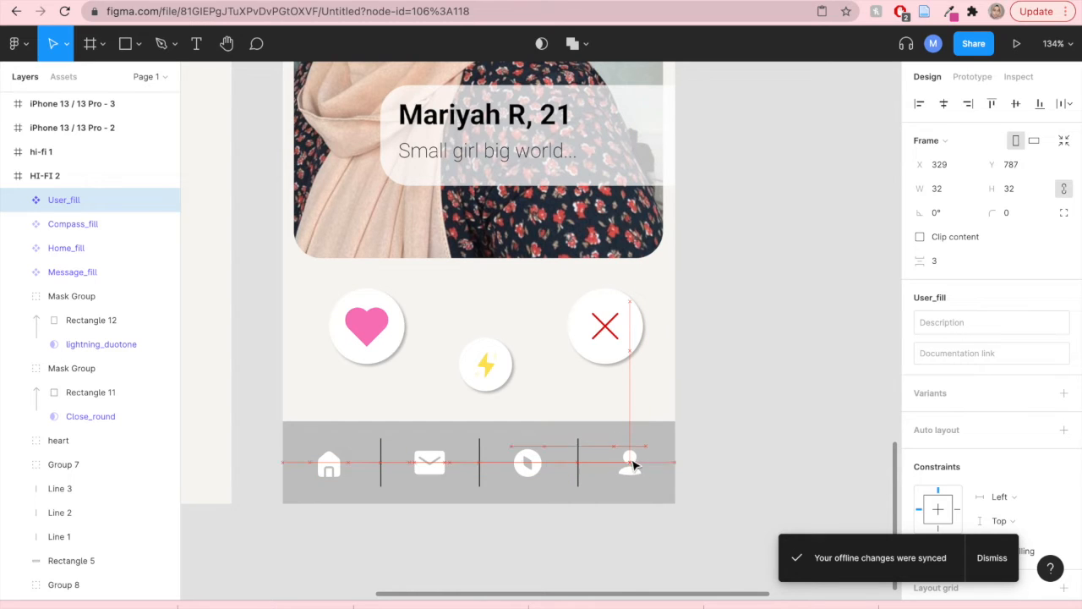
- Resize the Home_fill icon to 40 × 40
{"action": "left_click", "coordinate": [329, 465]}
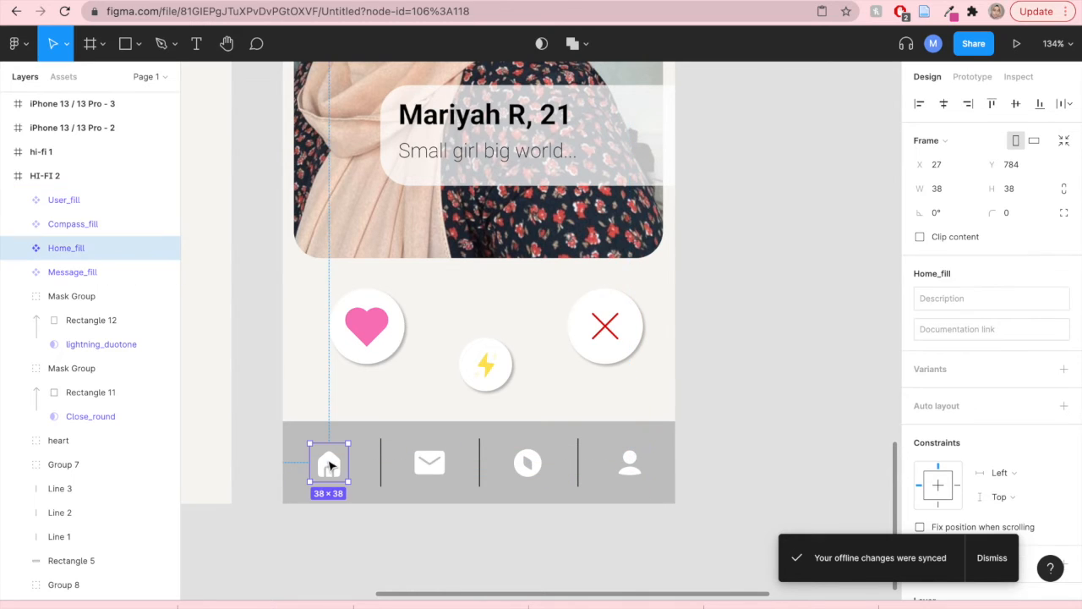
{"action": "left_click", "coordinate": [431, 466]}
{"action": "left_click", "coordinate": [330, 466]}
{"action": "left_click", "coordinate": [957, 188]}
{"action": "type", "text": "4"}
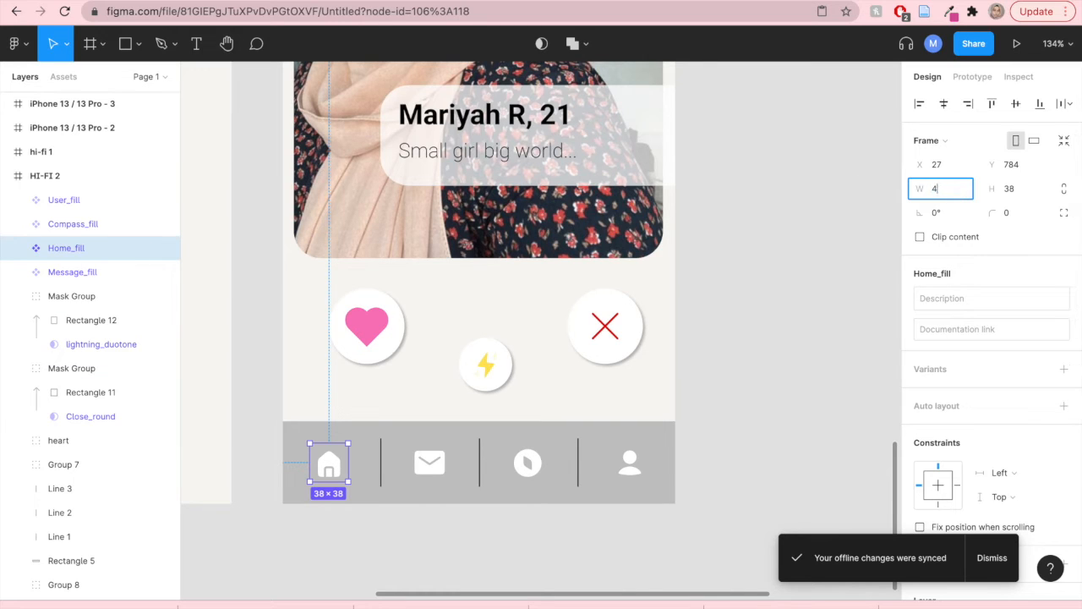
{"action": "type", "text": "0"}
{"action": "left_click", "coordinate": [1019, 190]}
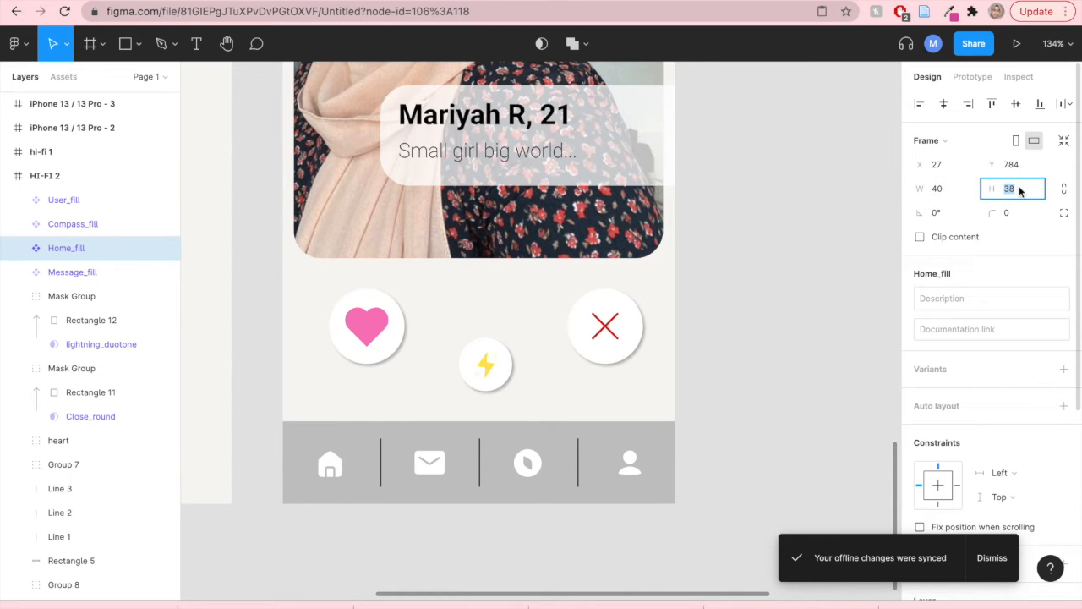
{"action": "type", "text": "40"}
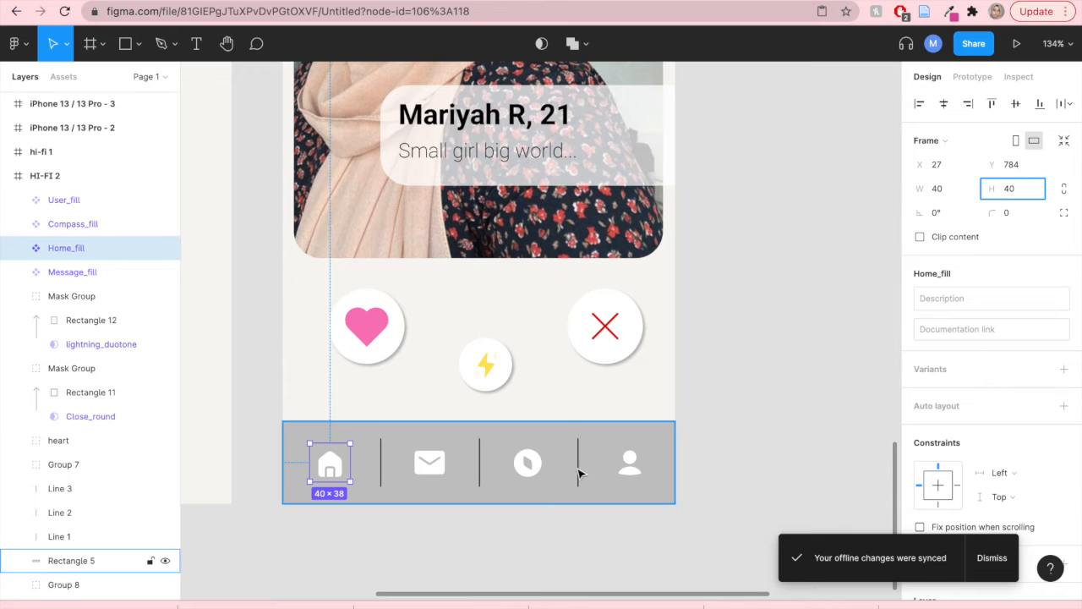
- Resize the Compass_fill icon to 40 × 40
{"action": "left_click", "coordinate": [533, 463]}
{"action": "left_click", "coordinate": [958, 194]}
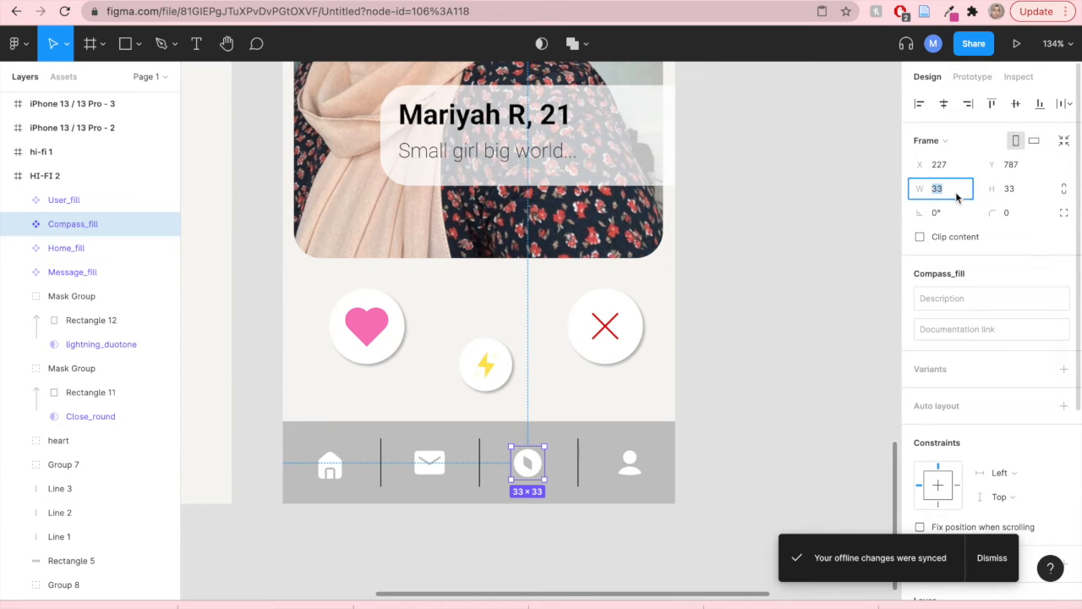
{"action": "type", "text": "40"}
{"action": "left_click", "coordinate": [1029, 194]}
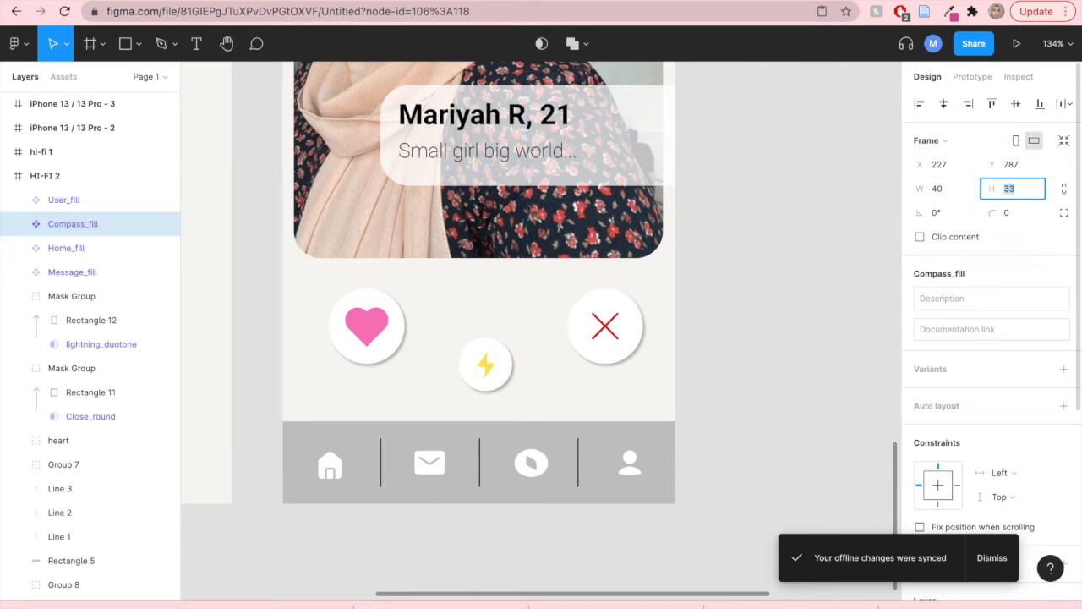
{"action": "type", "text": "40"}
{"action": "key", "text": "Return"}
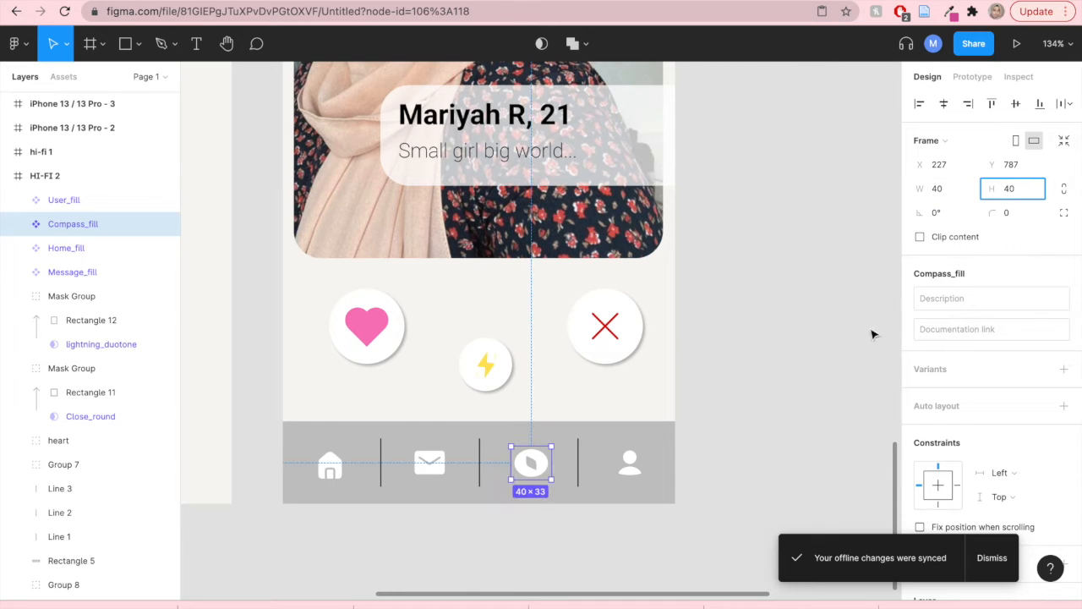
- Resize the body ellipse inside the User_fill icon to 40 × 40
{"action": "left_click", "coordinate": [626, 470]}
{"action": "left_click", "coordinate": [625, 472]}
{"action": "left_click", "coordinate": [947, 165]}
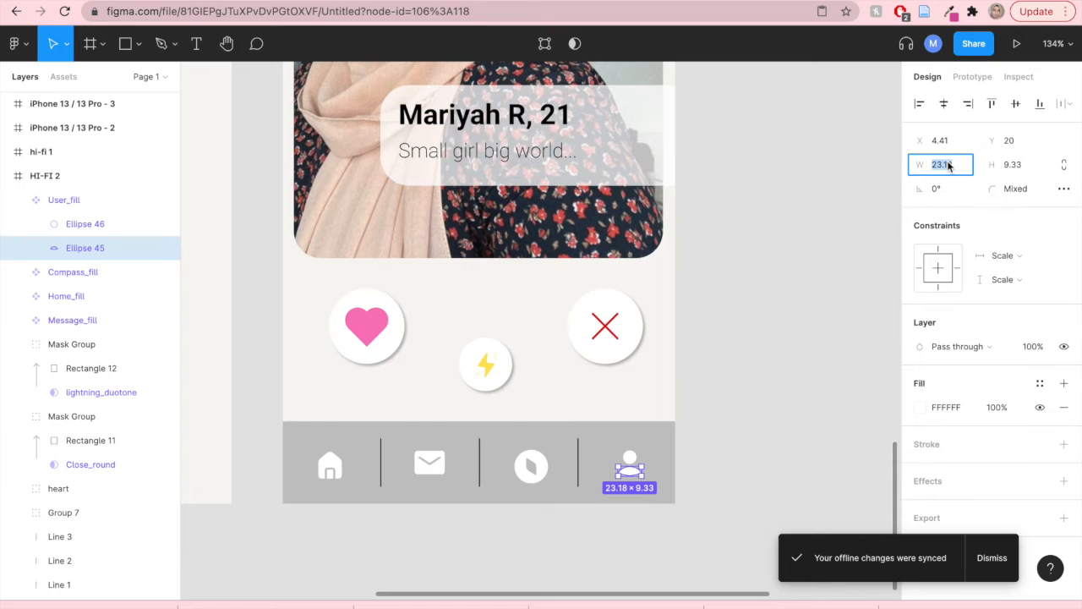
{"action": "type", "text": "40"}
{"action": "key", "text": "Tab"}
{"action": "type", "text": "40"}
{"action": "left_click", "coordinate": [757, 424]}
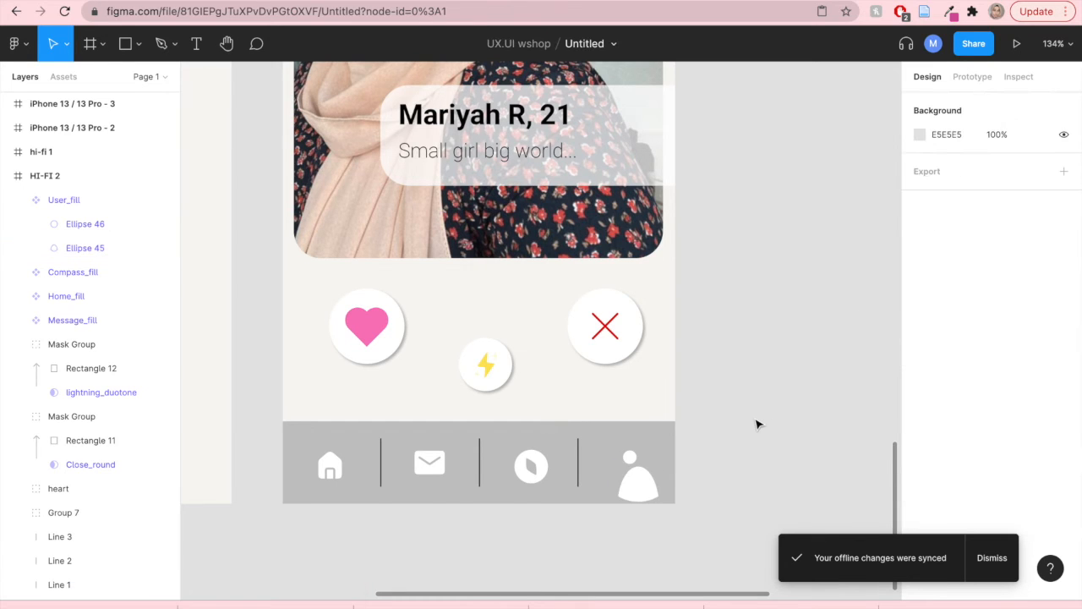
- Undo the ellipse resize
{"action": "key", "text": "ctrl+z"}
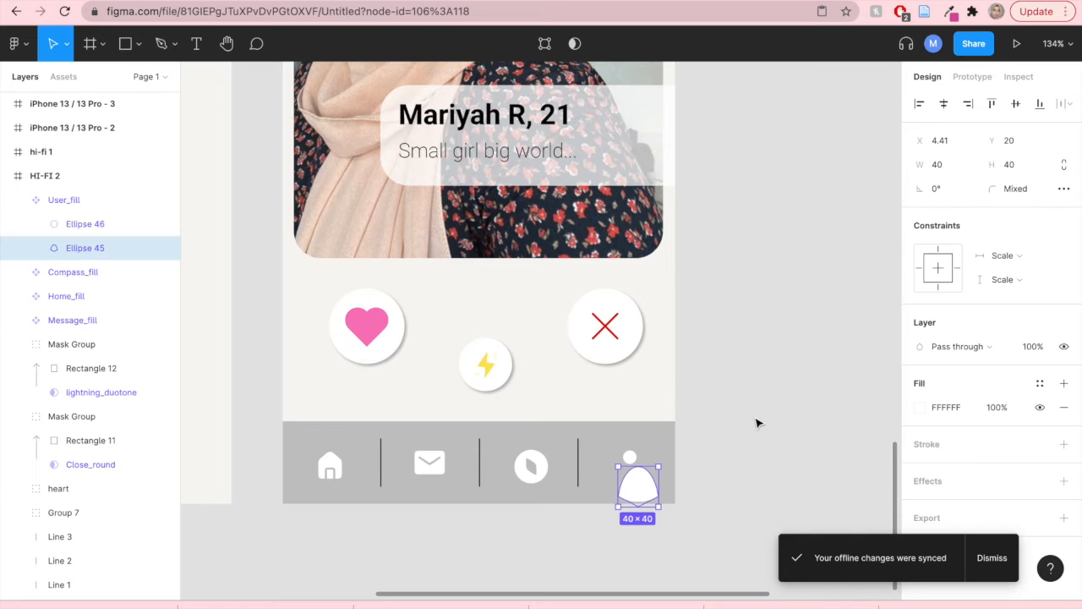
{"action": "key", "text": "ctrl+z"}
{"action": "key", "text": "ctrl+z"}
{"action": "key", "text": "ctrl+z"}
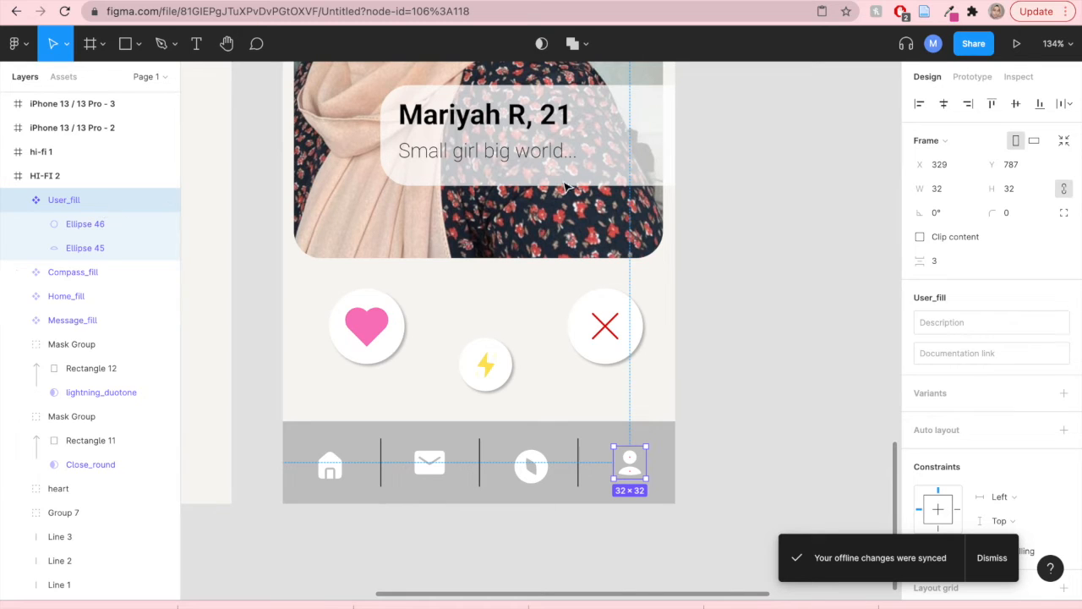
- Resize the User_fill icon to 40 × 40
{"action": "left_click", "coordinate": [948, 193]}
{"action": "type", "text": "40"}
{"action": "left_click", "coordinate": [1014, 190]}
{"action": "type", "text": "40"}
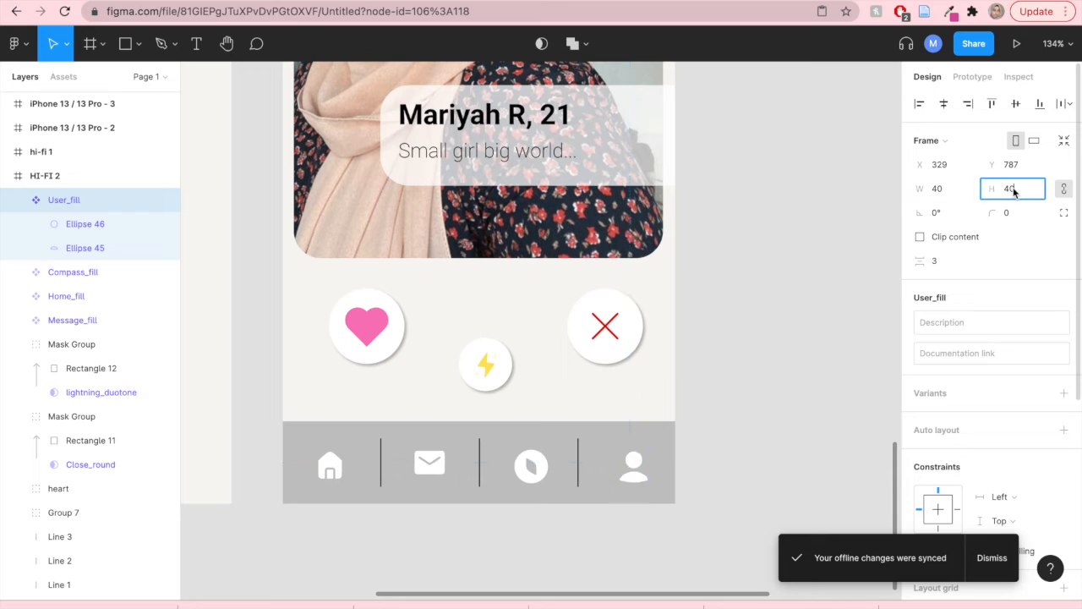
{"action": "key", "text": "Return"}
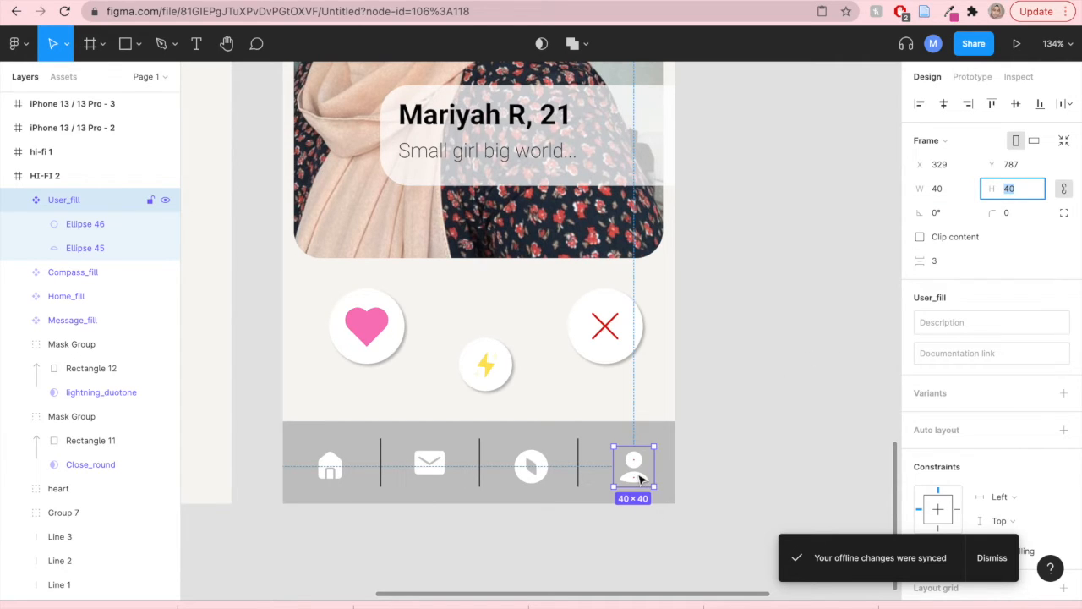
- Select all four navigation bar icons and tidy them up into even horizontal spacing
{"action": "left_click", "coordinate": [531, 464], "text": "shift"}
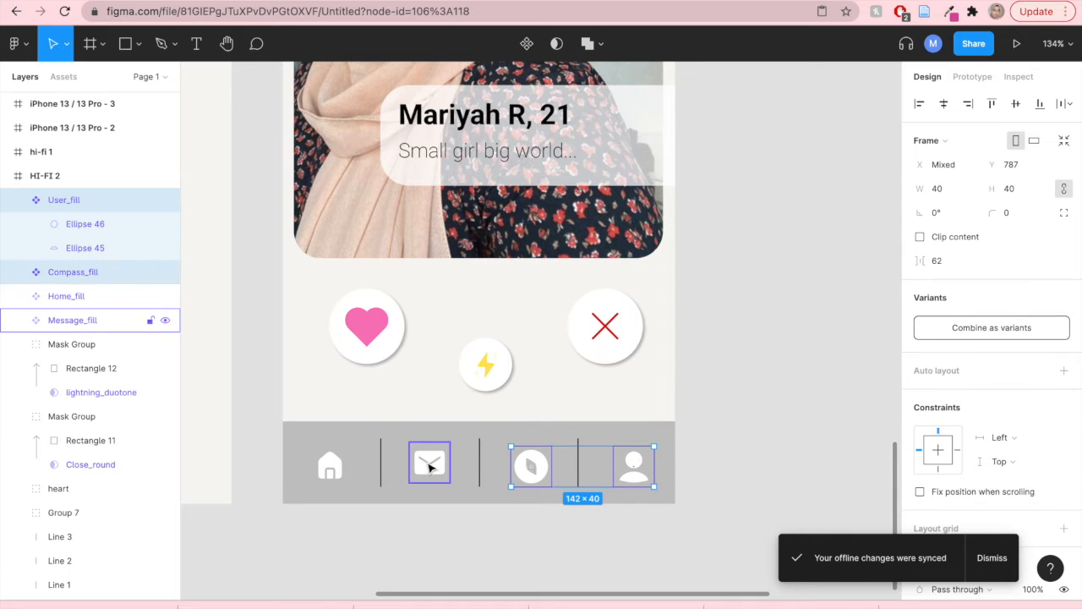
{"action": "left_click", "coordinate": [430, 464], "text": "shift"}
{"action": "left_click", "coordinate": [318, 475], "text": "shift"}
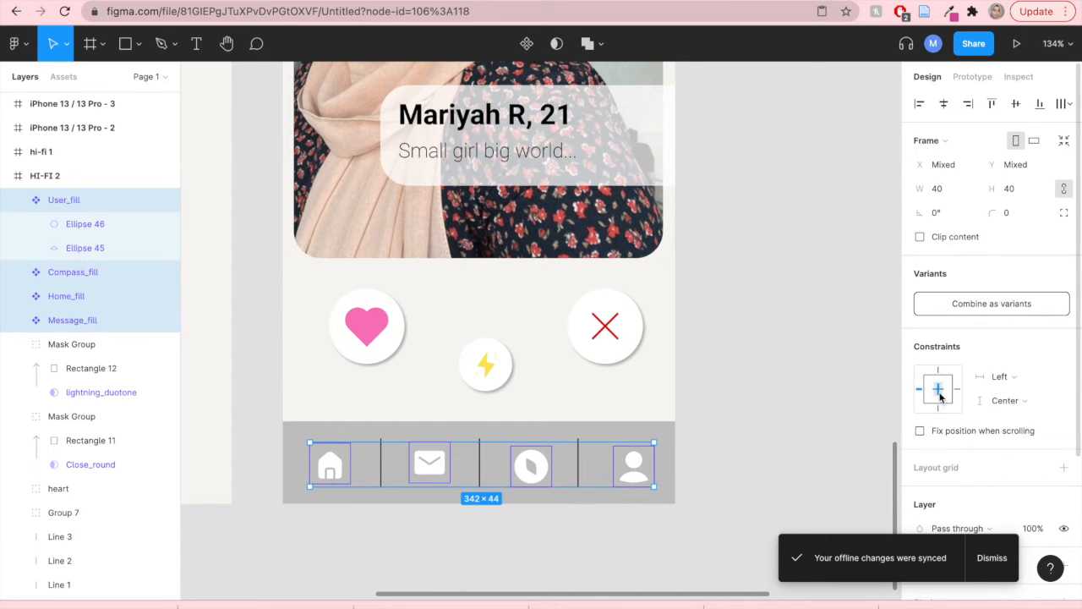
{"action": "scroll", "coordinate": [981, 435], "scroll_direction": "down", "scroll_amount": 3}
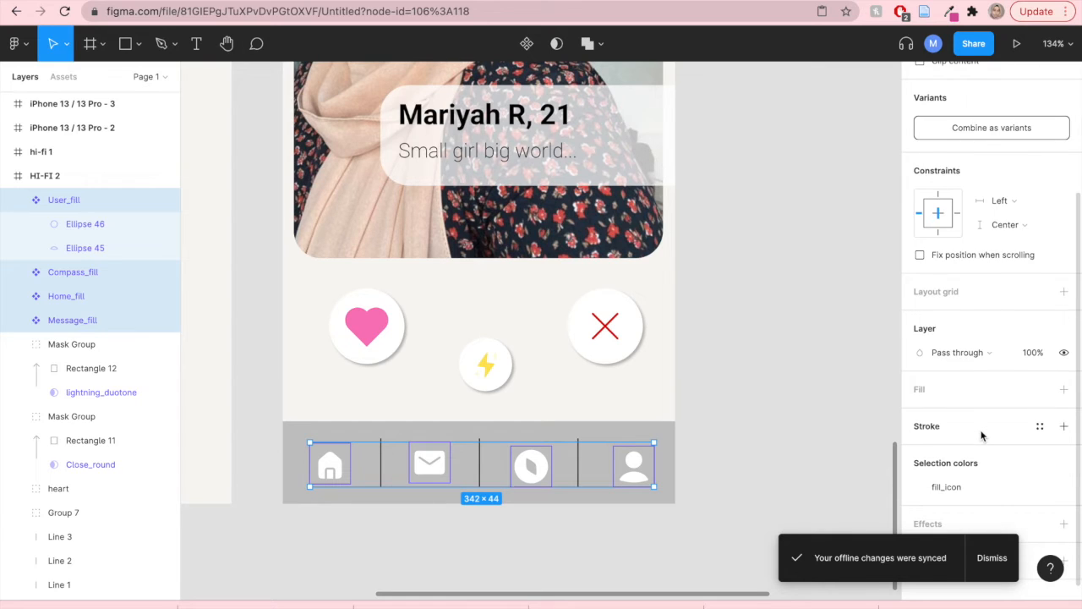
{"action": "scroll", "coordinate": [981, 435], "scroll_direction": "up", "scroll_amount": 3}
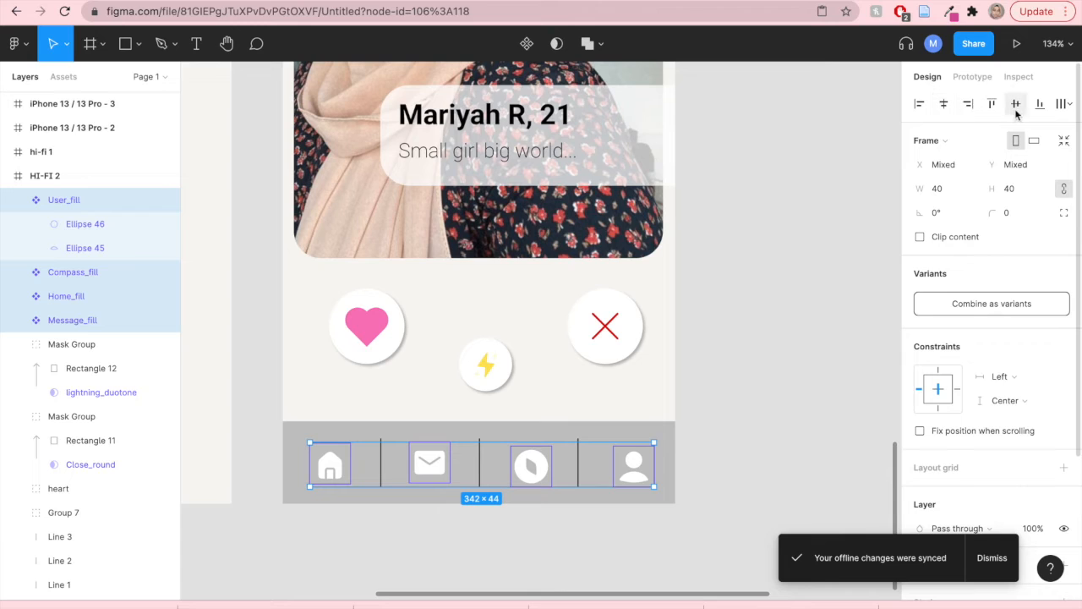
{"action": "left_click", "coordinate": [1069, 105]}
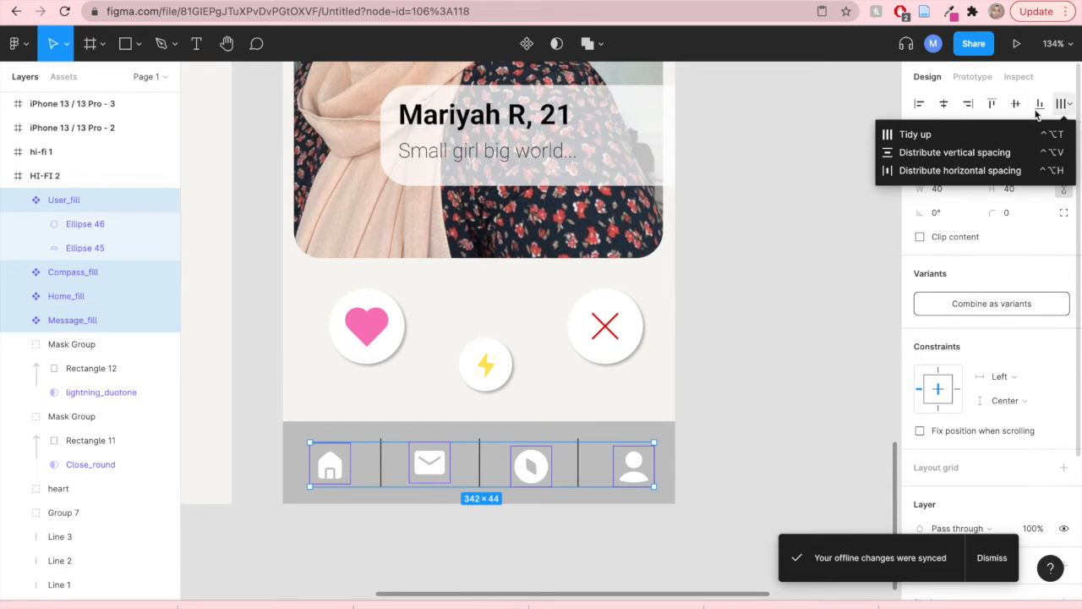
{"action": "left_click", "coordinate": [962, 135]}
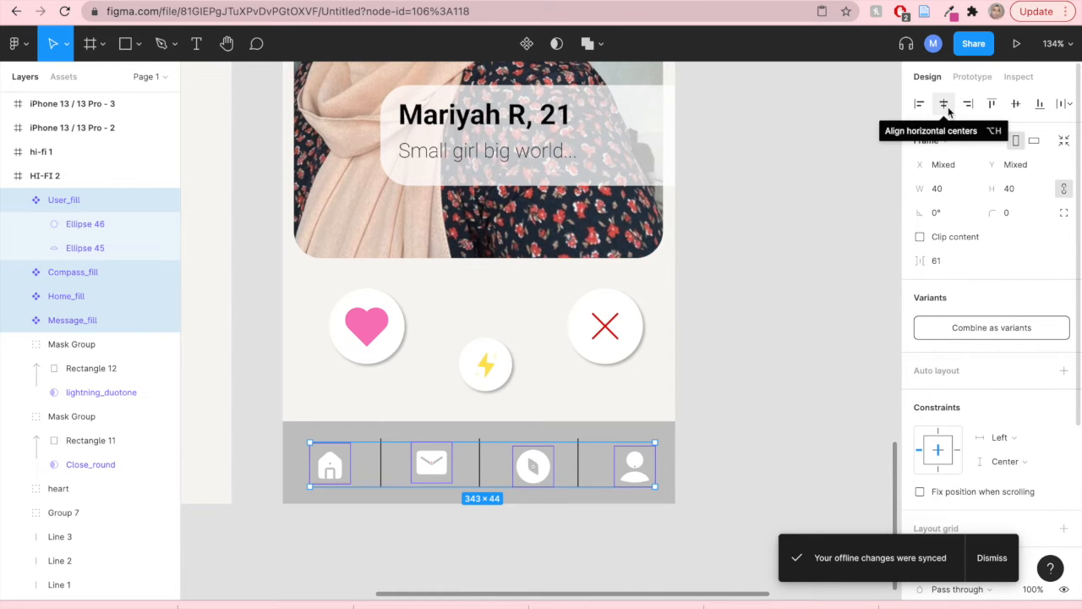
- Align the vertical centers of the four navigation bar icons
{"action": "left_click", "coordinate": [948, 107]}
{"action": "key", "text": "super+z"}
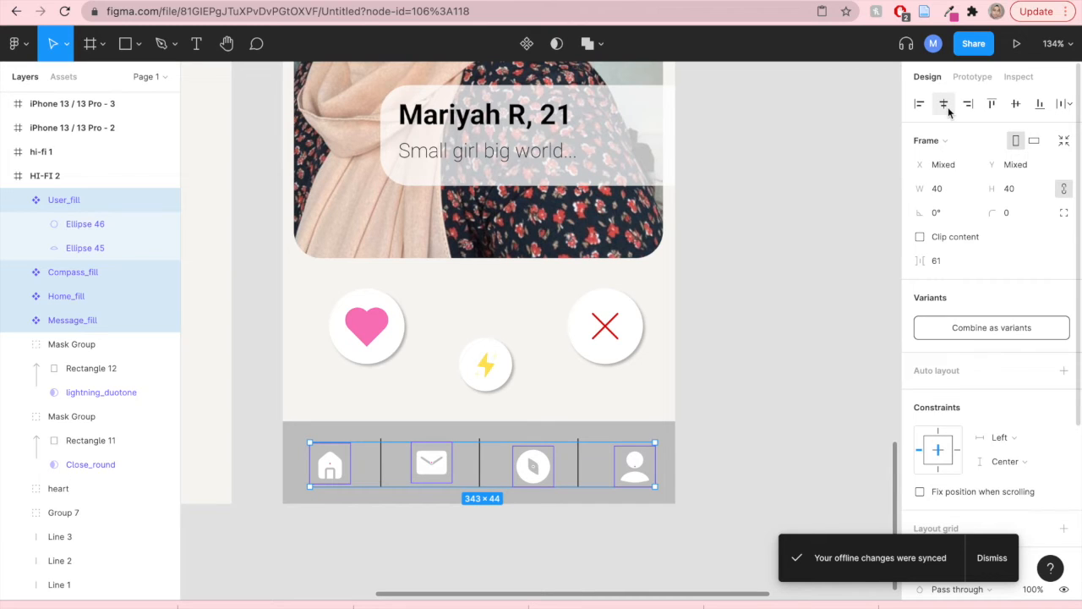
{"action": "left_click", "coordinate": [1016, 105]}
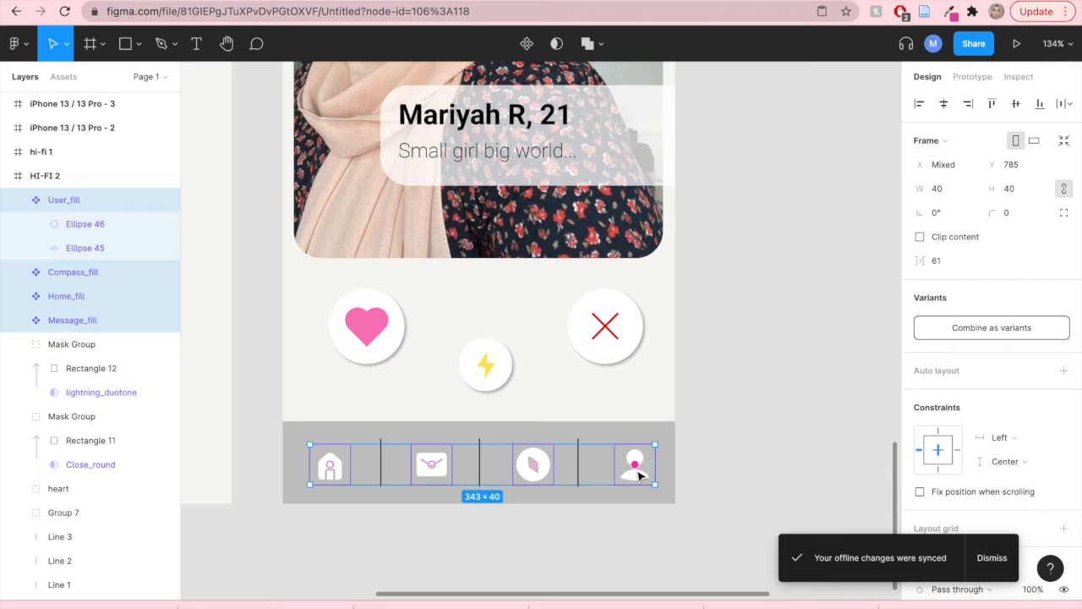
- Fine-tune the positions of the user, compass and home icons within the navigation bar
{"action": "left_click", "coordinate": [698, 462]}
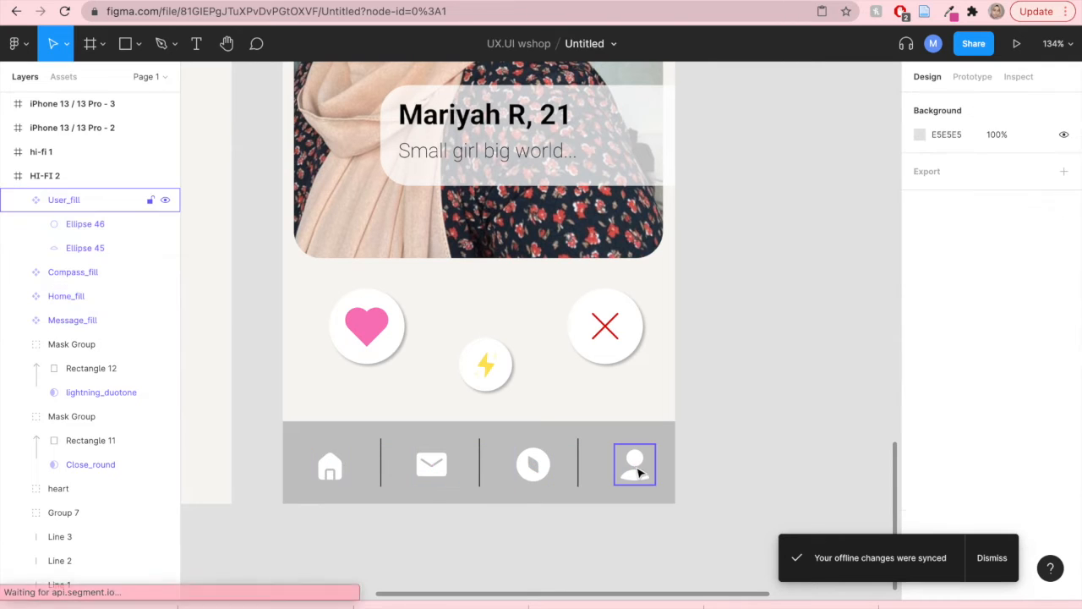
{"action": "left_click_drag", "start_coordinate": [636, 471], "coordinate": [628, 466]}
{"action": "left_click", "coordinate": [536, 466], "text": "shift"}
{"action": "mouse_move", "coordinate": [536, 466]}
{"action": "left_mouse_down"}
{"action": "mouse_move", "coordinate": [544, 481]}
{"action": "mouse_move", "coordinate": [529, 465]}
{"action": "left_mouse_up"}
{"action": "left_click", "coordinate": [696, 457]}
{"action": "left_click", "coordinate": [457, 519]}
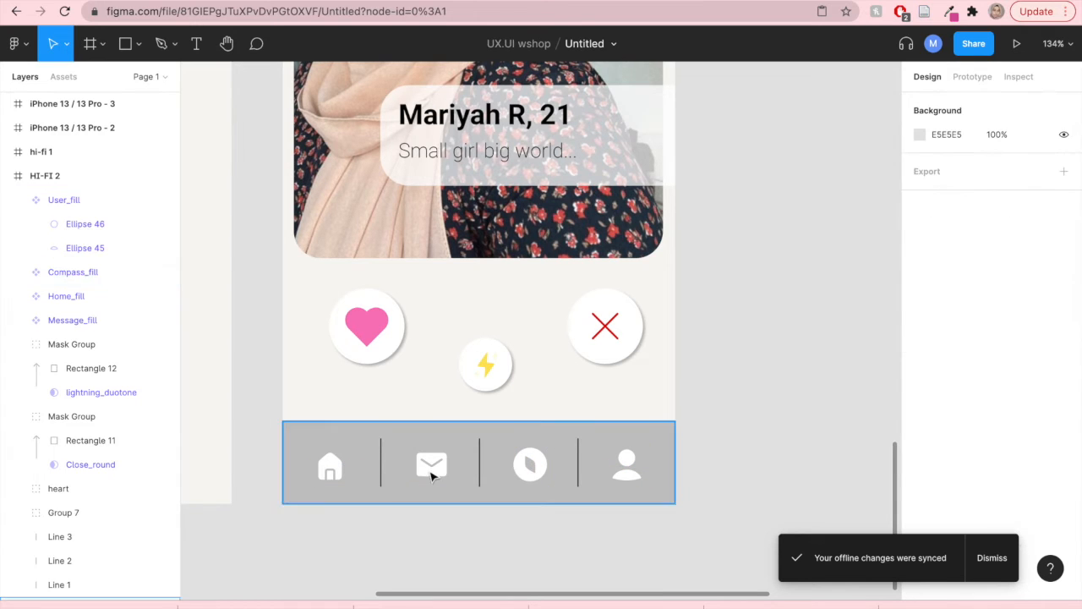
{"action": "left_click_drag", "start_coordinate": [330, 464], "coordinate": [336, 473]}
{"action": "left_click", "coordinate": [803, 460]}
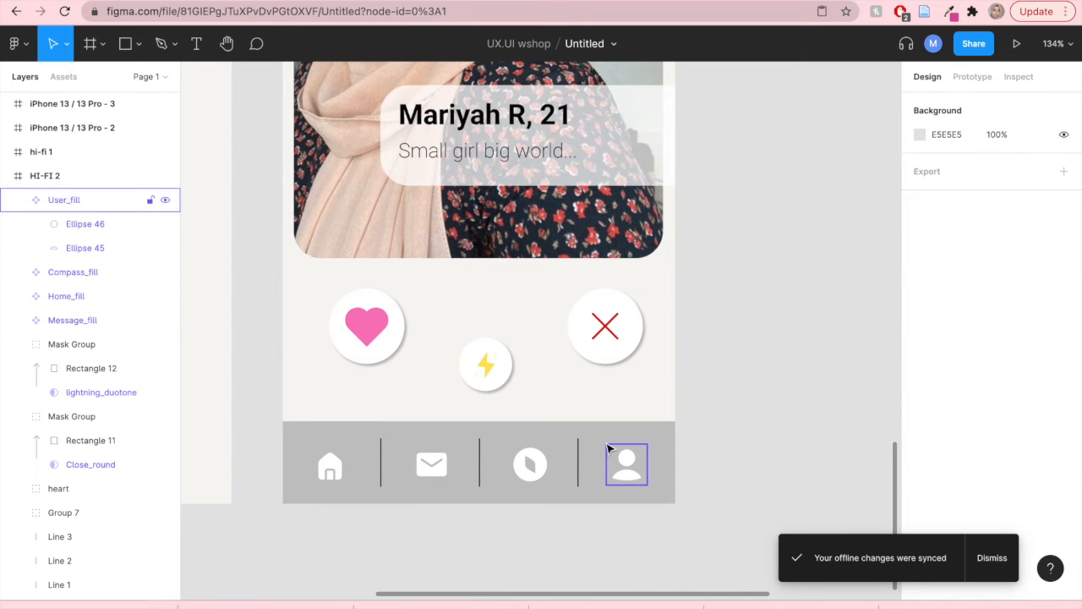
- Nudge the profile photo, name card and action buttons down by 3 px
{"action": "scroll", "coordinate": [609, 449], "scroll_direction": "down", "scroll_amount": 5}
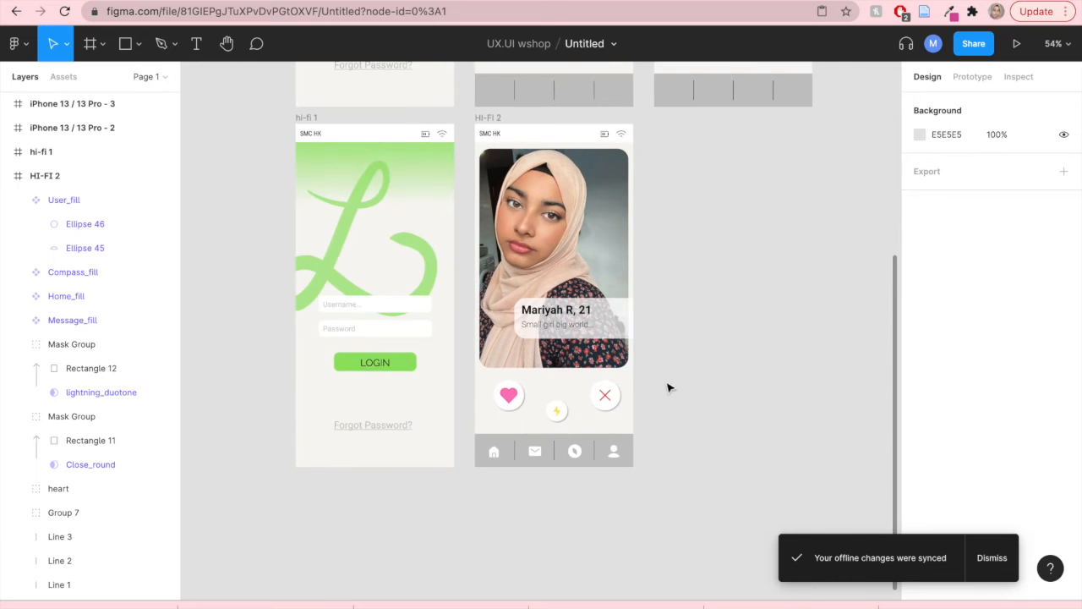
{"action": "left_click_drag", "start_coordinate": [711, 365], "coordinate": [634, 424]}
{"action": "scroll", "coordinate": [643, 410], "scroll_direction": "up", "scroll_amount": 1}
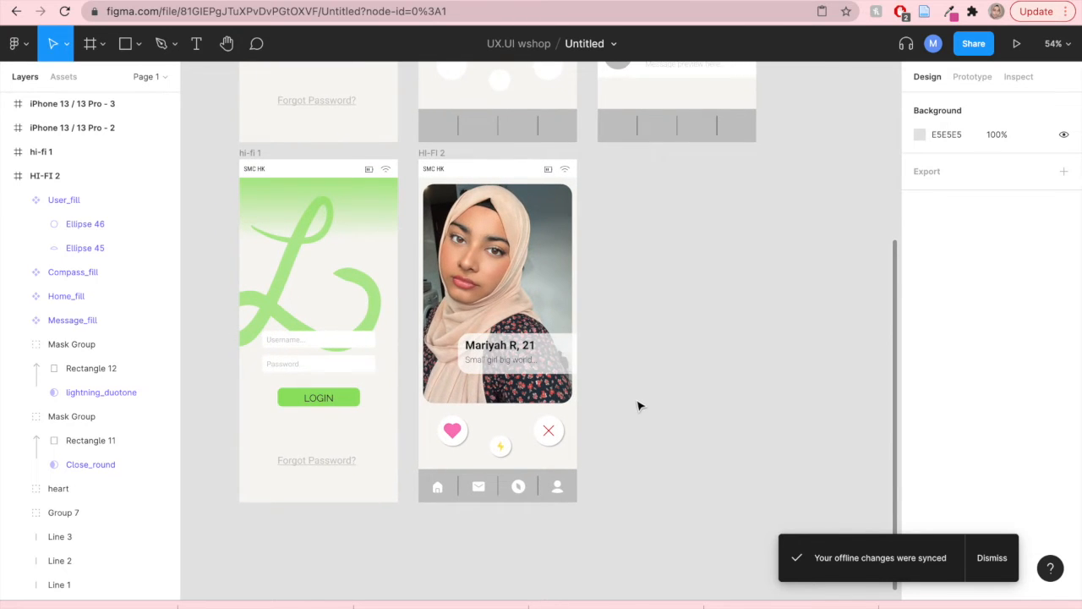
{"action": "scroll", "coordinate": [639, 408], "scroll_direction": "up", "scroll_amount": 1}
{"action": "scroll", "coordinate": [630, 364], "scroll_direction": "up", "scroll_amount": 5}
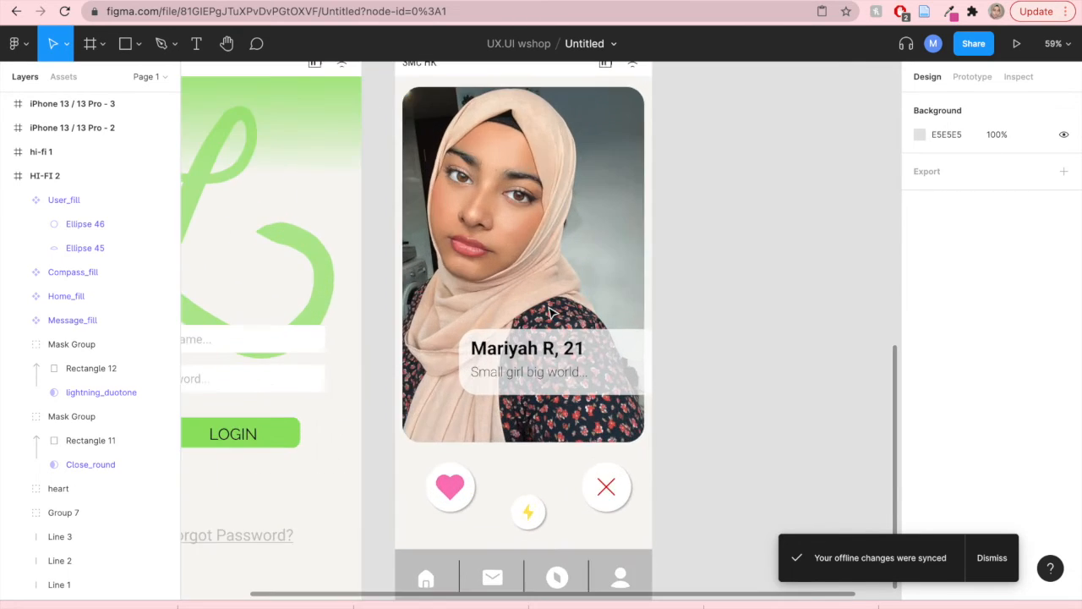
{"action": "scroll", "coordinate": [551, 313], "scroll_direction": "down", "scroll_amount": 2}
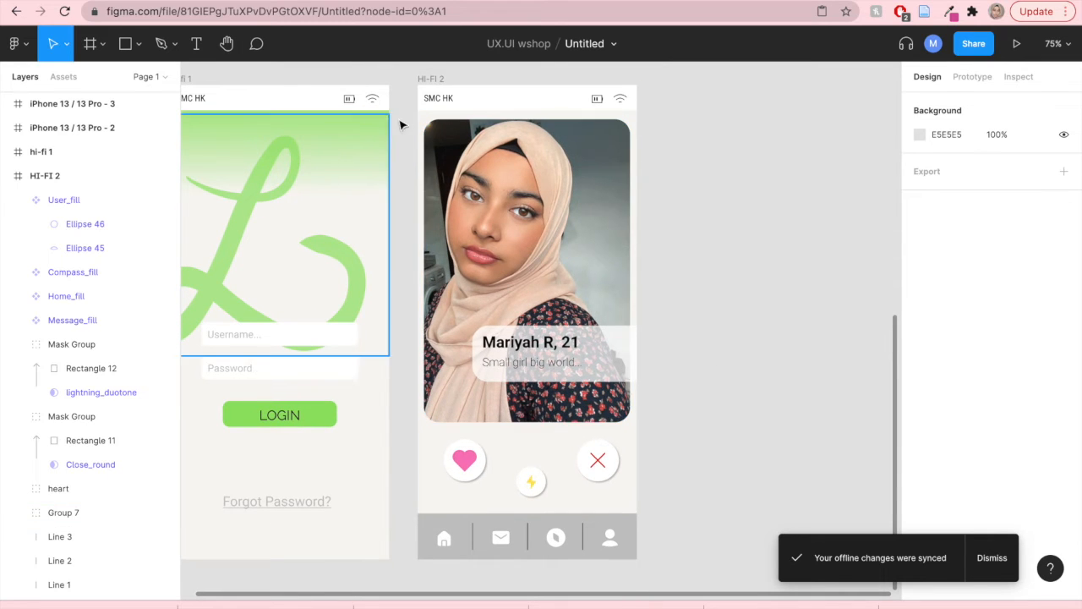
{"action": "left_click_drag", "start_coordinate": [427, 123], "coordinate": [611, 488]}
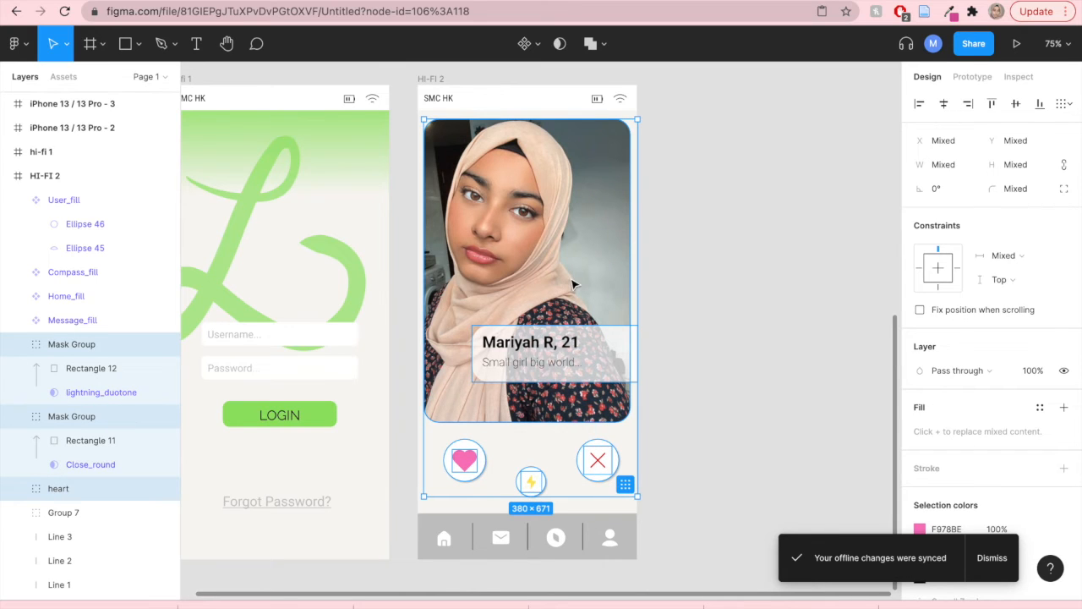
{"action": "left_click_drag", "start_coordinate": [573, 285], "coordinate": [574, 286]}
{"action": "key", "text": "Down"}
{"action": "key", "text": "Down"}
{"action": "key", "text": "Down"}
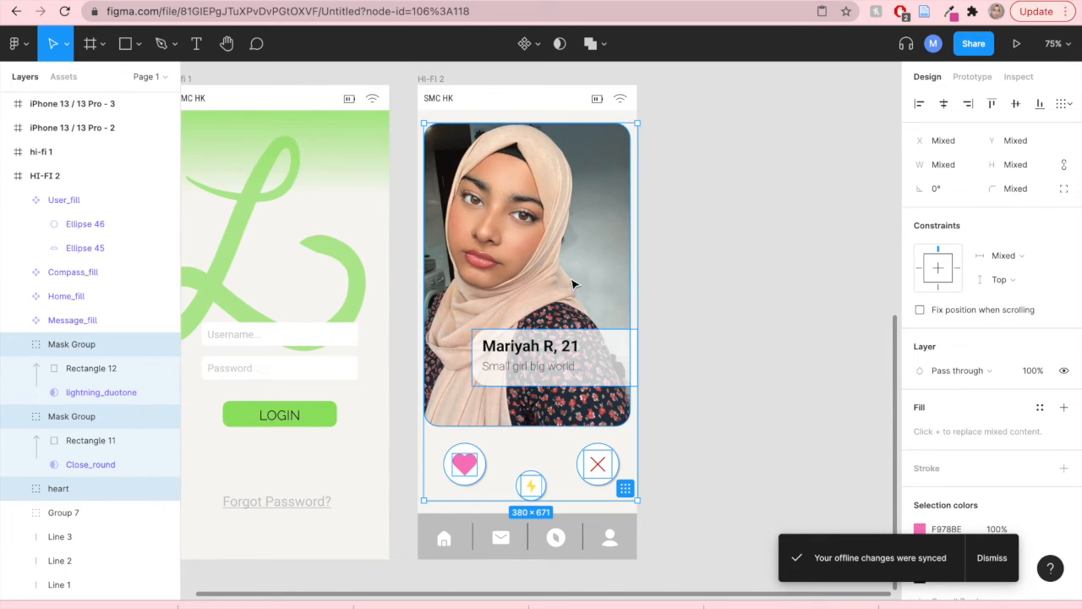
{"action": "left_click", "coordinate": [648, 257]}
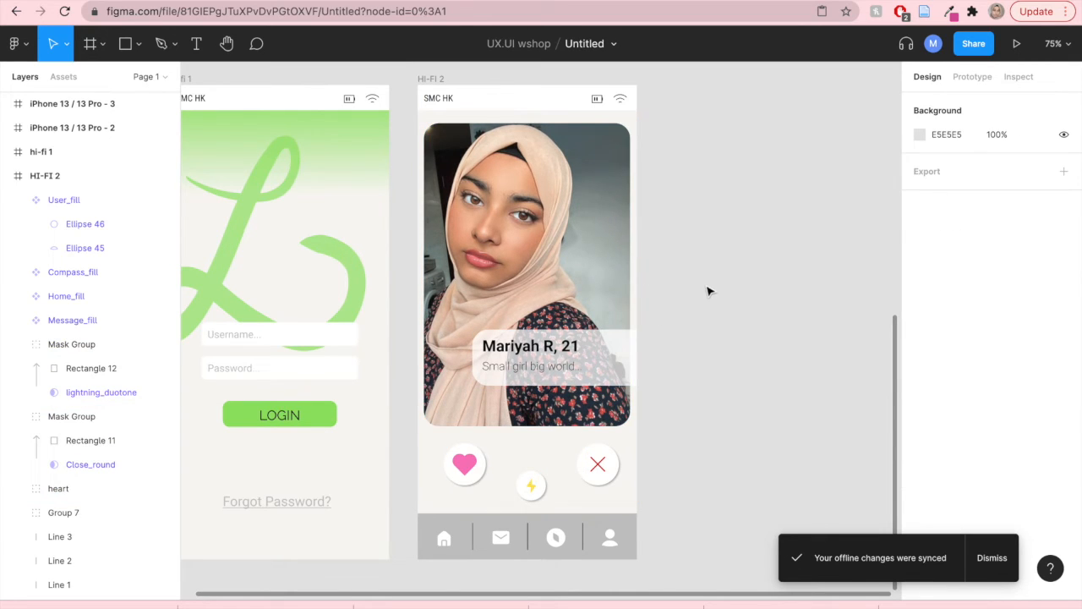
- Duplicate the chat wireframe frame and place the copy below it, next to HI-FI 2
{"action": "left_click_drag", "start_coordinate": [712, 284], "coordinate": [551, 418]}
{"action": "scroll", "coordinate": [711, 296], "scroll_direction": "down", "scroll_amount": 5}
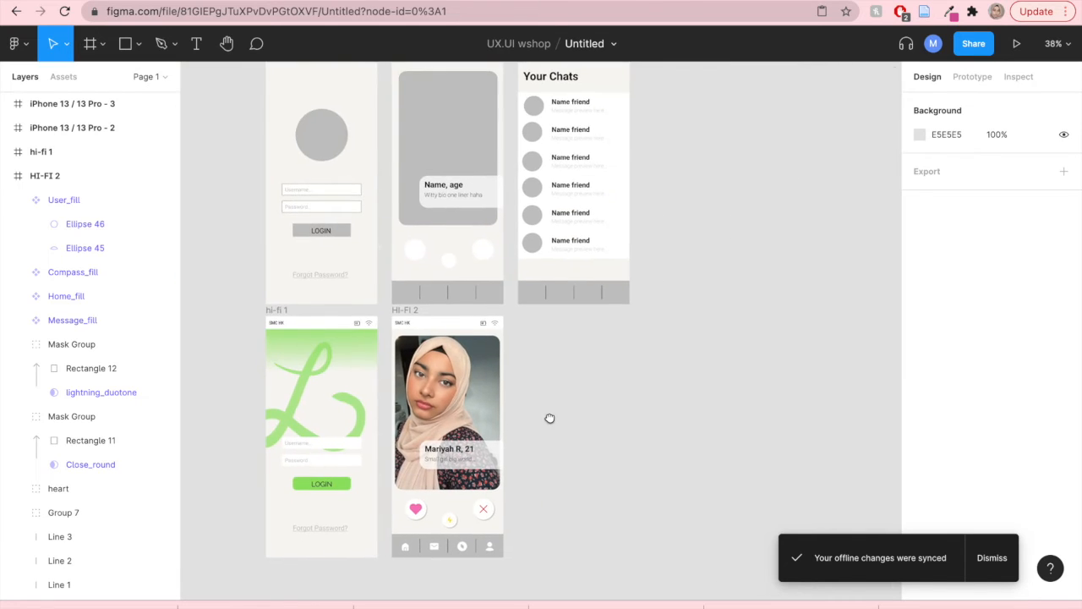
{"action": "left_click_drag", "start_coordinate": [601, 384], "coordinate": [592, 454]}
{"action": "scroll", "coordinate": [580, 405], "scroll_direction": "up", "scroll_amount": 1}
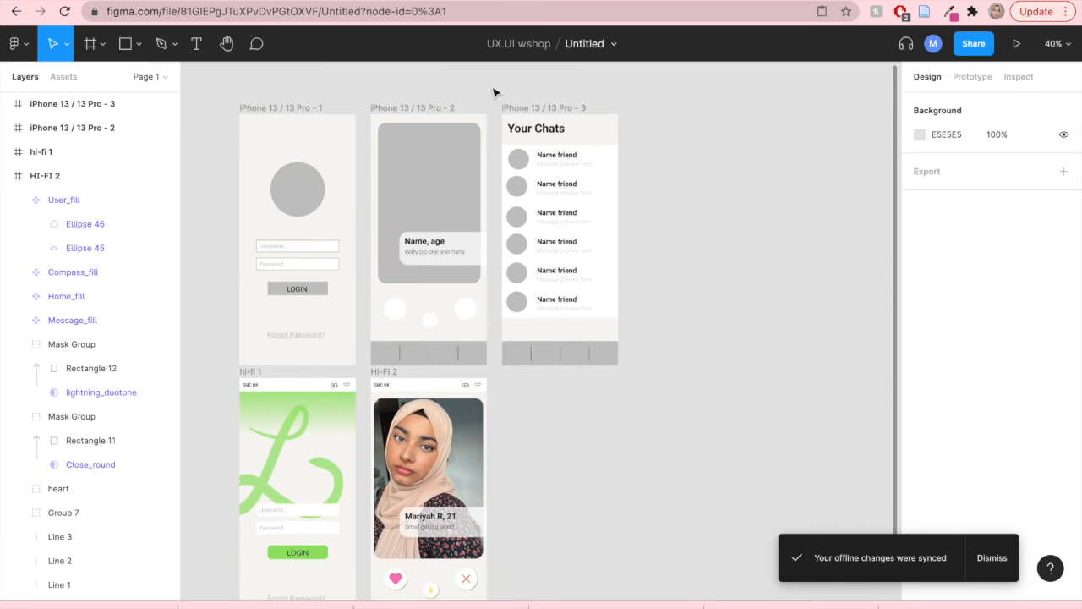
{"action": "left_click_drag", "start_coordinate": [494, 86], "coordinate": [630, 375]}
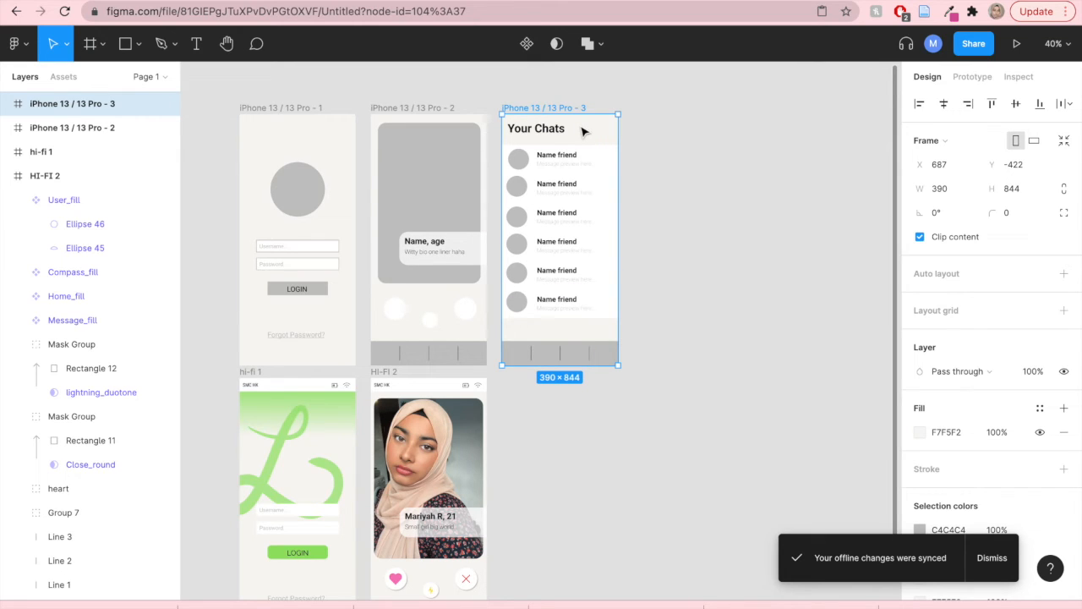
{"action": "left_click_drag", "start_coordinate": [584, 131], "coordinate": [588, 391]}
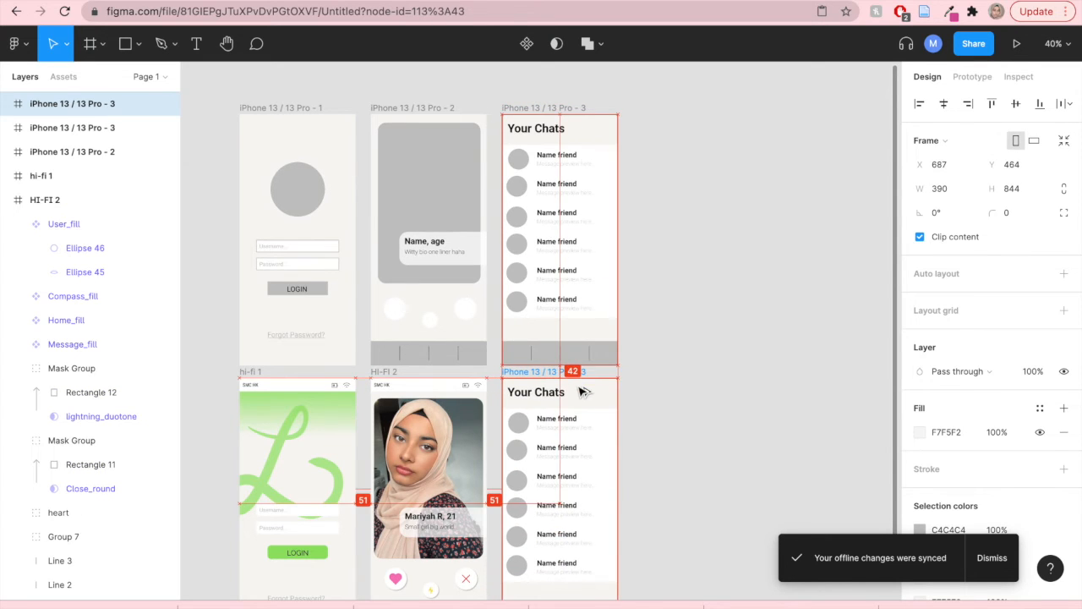
- Rename the duplicated chat frame as hi-fi 3
{"action": "scroll", "coordinate": [662, 441], "scroll_direction": "down", "scroll_amount": 1}
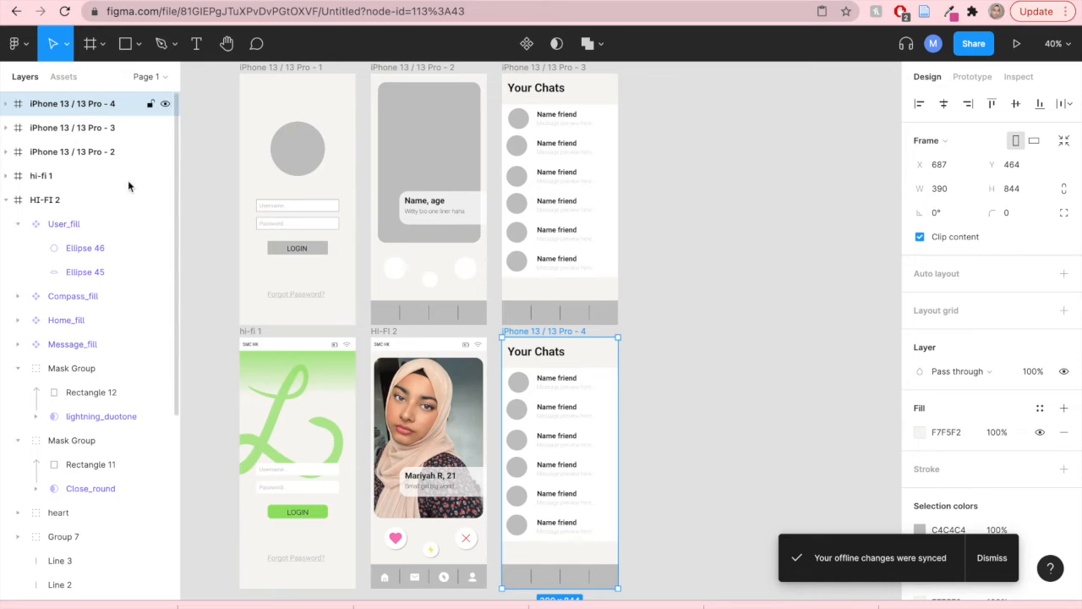
{"action": "double_click", "coordinate": [61, 107]}
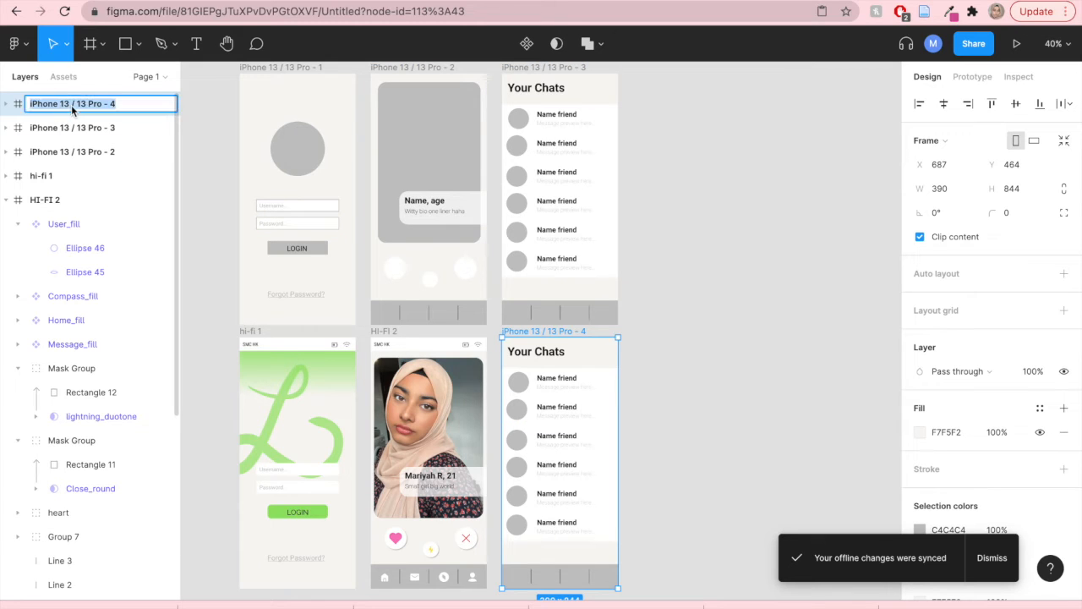
{"action": "type", "text": "hi-fi 3"}
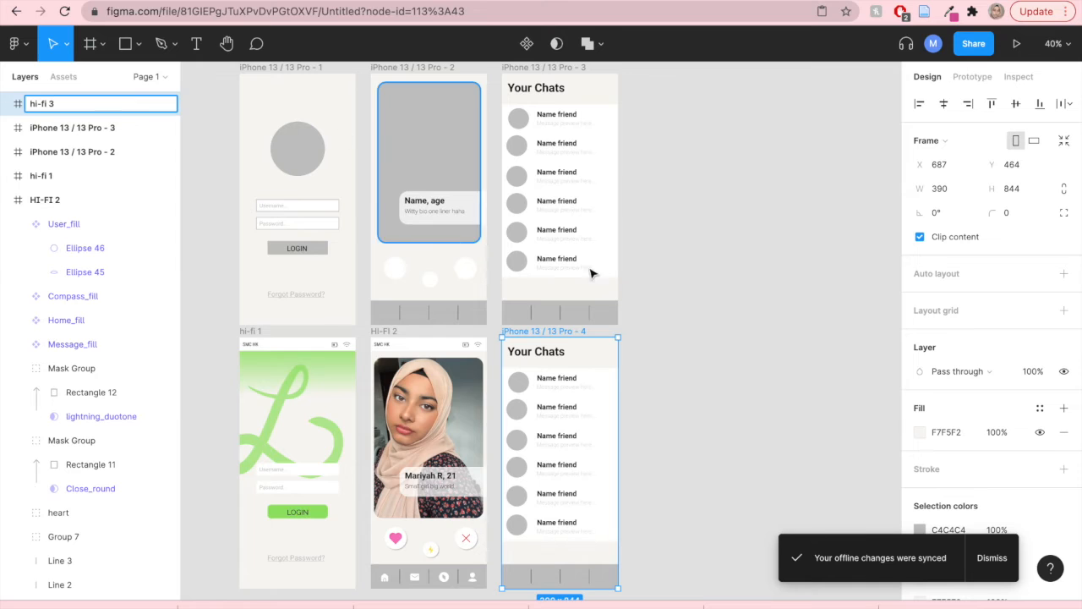
{"action": "left_click", "coordinate": [672, 288]}
- Move the hi-fi 3 frame into the HI-FI 2 frame in the layer list
{"action": "left_click", "coordinate": [60, 107]}
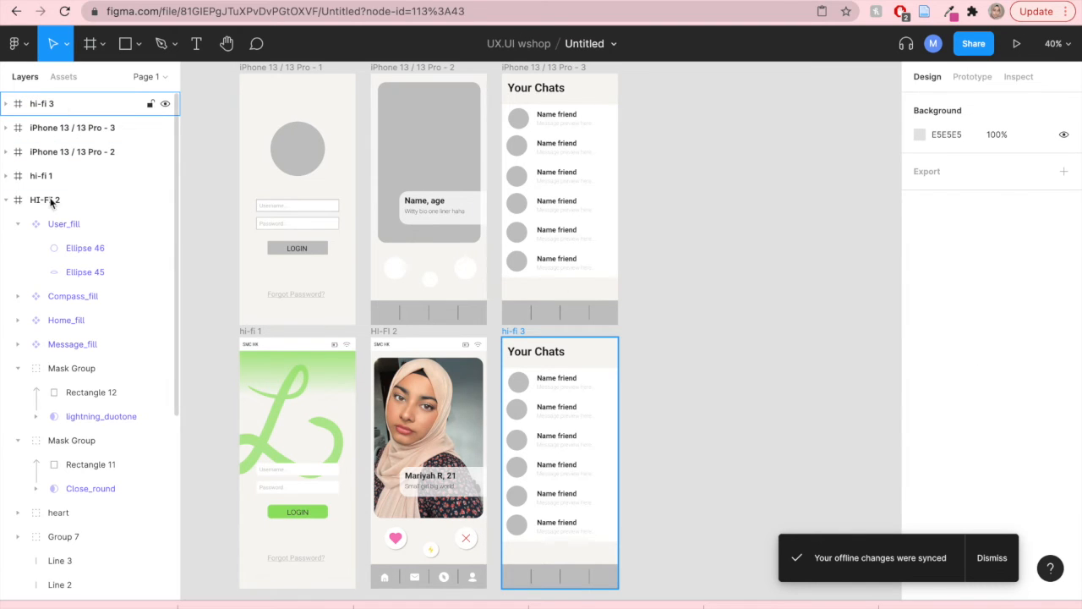
{"action": "left_click_drag", "start_coordinate": [48, 599], "coordinate": [48, 597]}
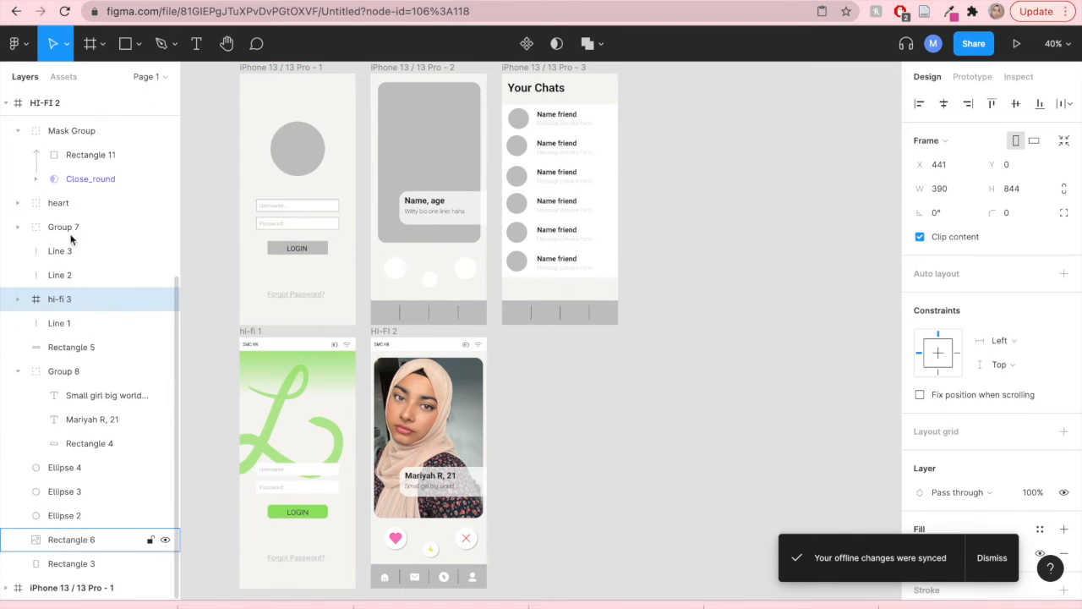
{"action": "scroll", "coordinate": [45, 219], "scroll_direction": "up", "scroll_amount": 2}
{"action": "scroll", "coordinate": [46, 219], "scroll_direction": "up", "scroll_amount": 3}
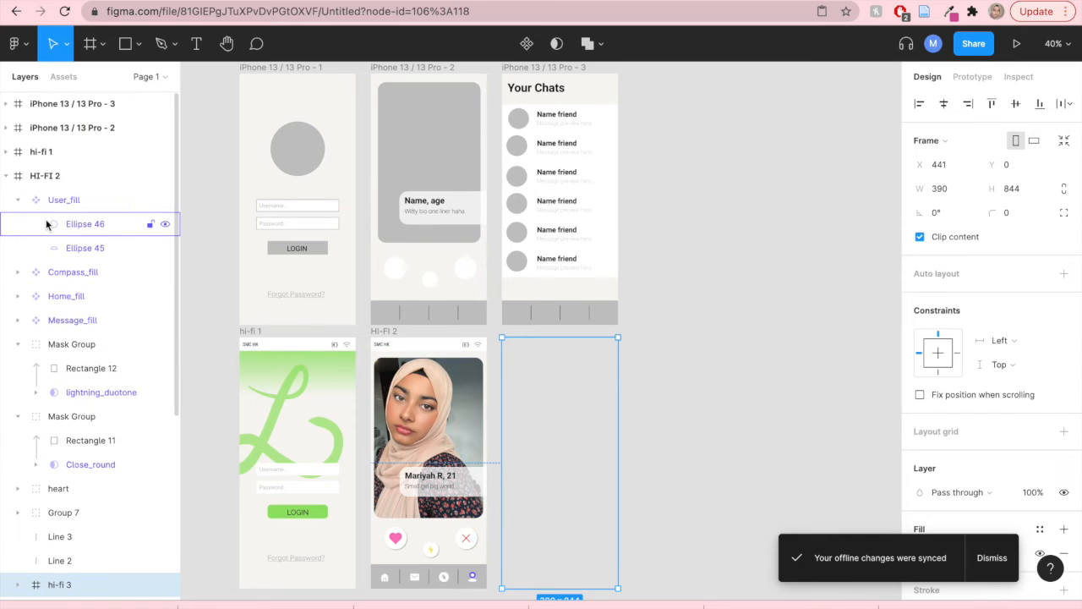
{"action": "left_click", "coordinate": [6, 176]}
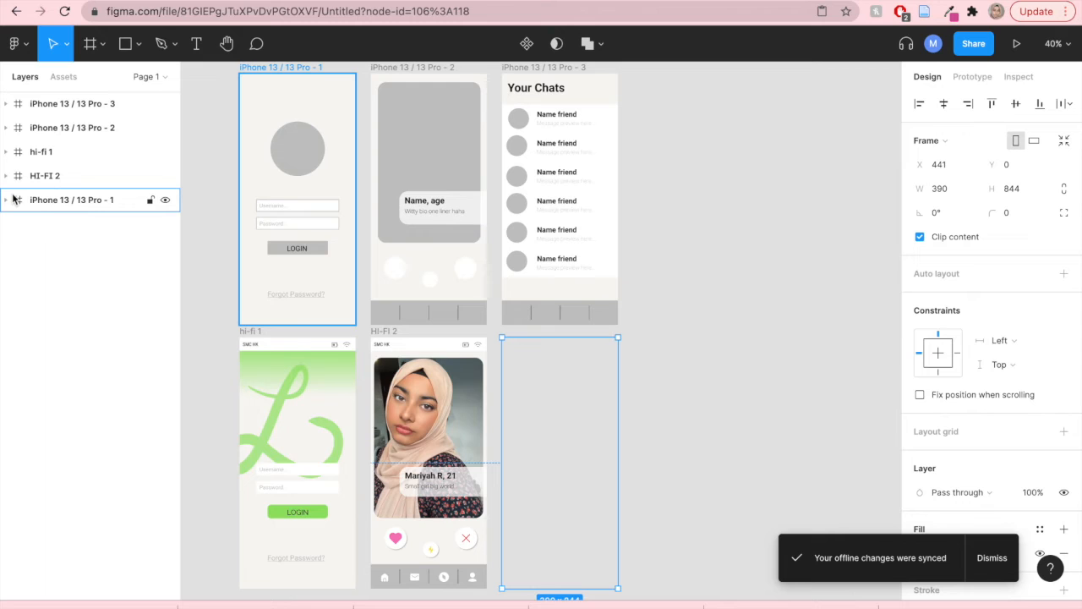
- Rename the login wireframe frame as hi fi 3
{"action": "left_click", "coordinate": [64, 201]}
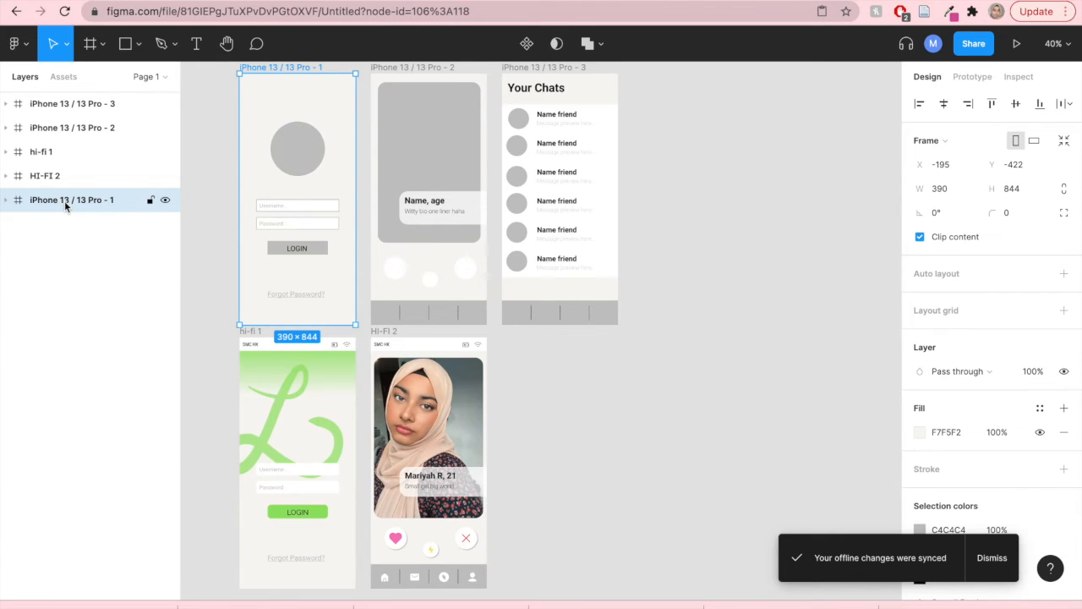
{"action": "left_click", "coordinate": [587, 338]}
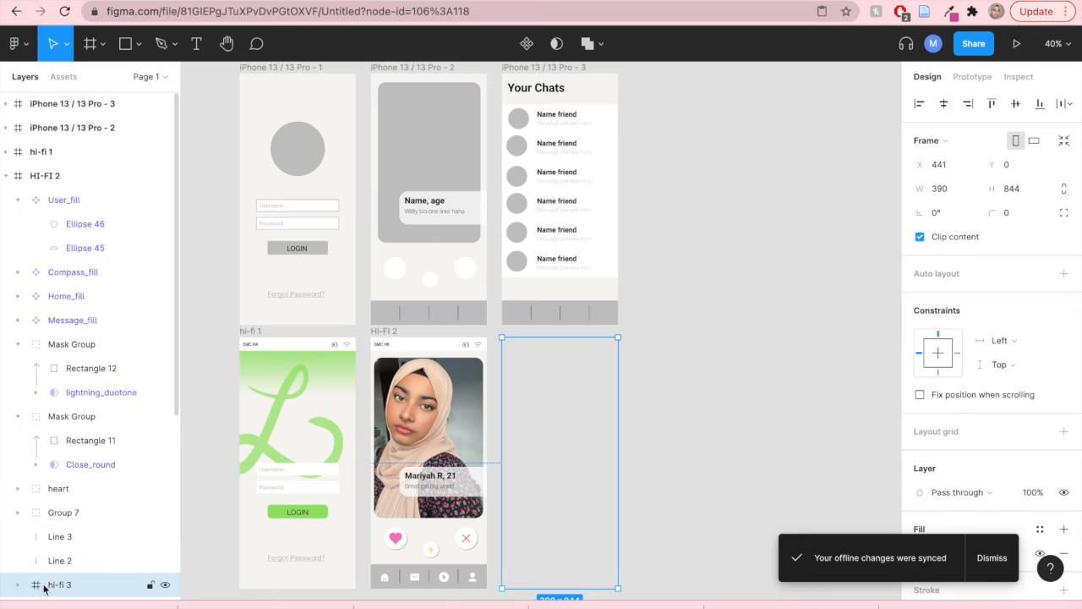
{"action": "left_click", "coordinate": [5, 176]}
{"action": "double_click", "coordinate": [53, 200]}
{"action": "type", "text": "hi fi"}
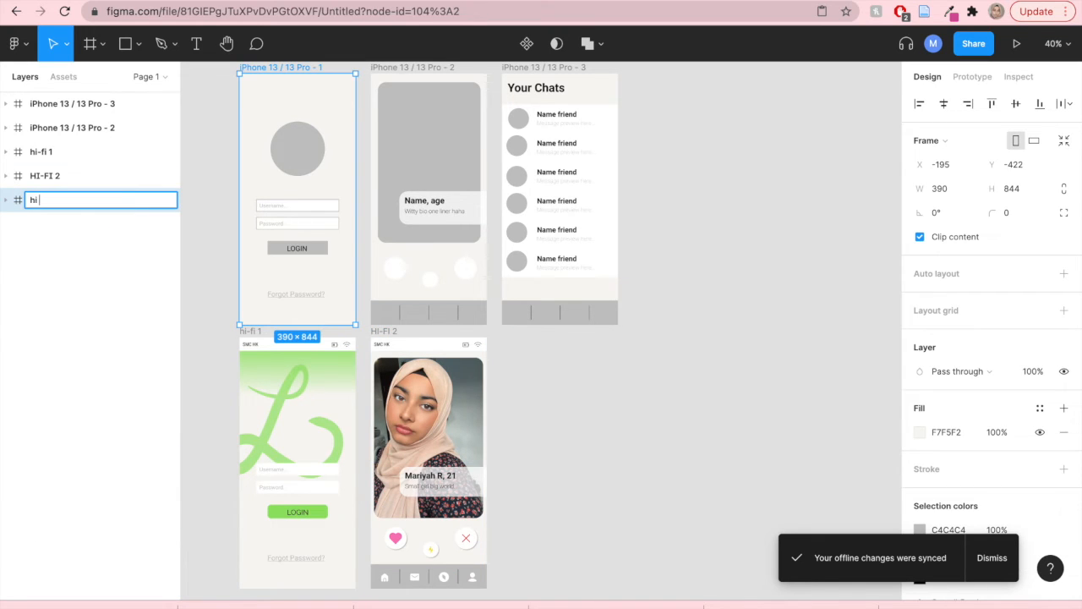
{"action": "left_click", "coordinate": [640, 461]}
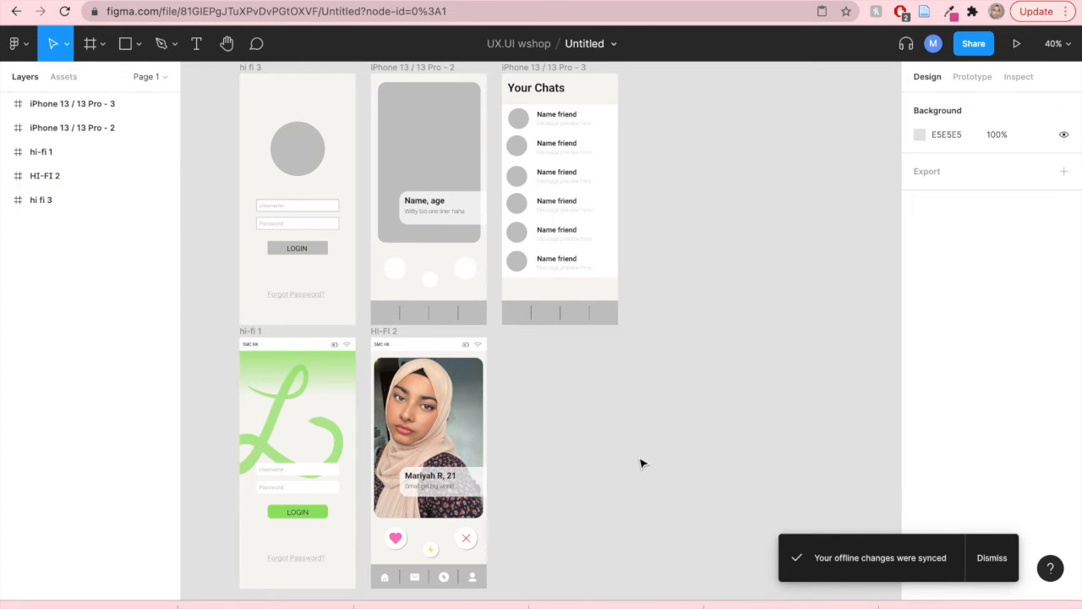
- Undo the recent frame rename and the changes before it
{"action": "scroll", "coordinate": [582, 481], "scroll_direction": "down", "scroll_amount": 5}
{"action": "scroll", "coordinate": [584, 483], "scroll_direction": "up", "scroll_amount": 3}
{"action": "scroll", "coordinate": [582, 479], "scroll_direction": "up", "scroll_amount": 3}
{"action": "scroll", "coordinate": [583, 479], "scroll_direction": "down", "scroll_amount": 4}
{"action": "left_click", "coordinate": [73, 200]}
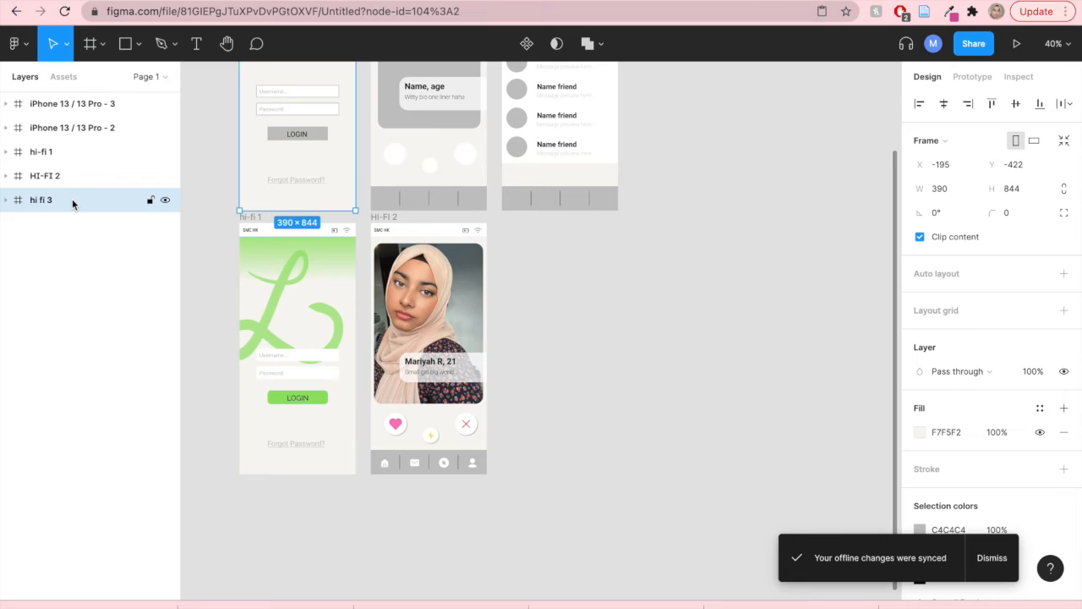
{"action": "key", "text": "ctrl+z"}
{"action": "key", "text": "ctrl+z"}
{"action": "left_click", "coordinate": [679, 376]}
{"action": "key", "text": "ctrl+z"}
{"action": "key", "text": "ctrl+z"}
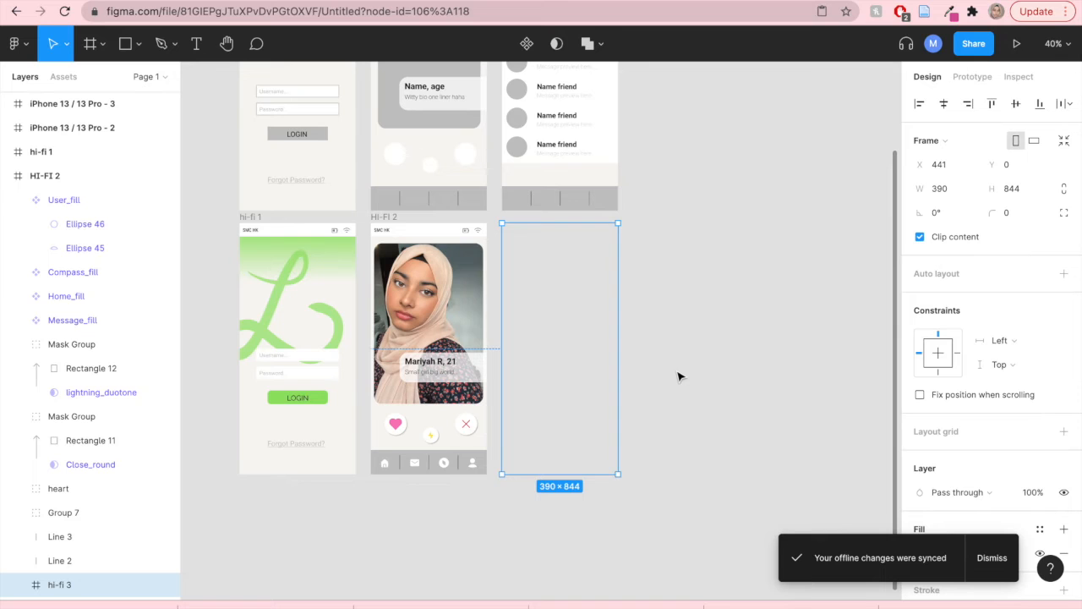
- Undo the remaining frame changes and select the hi-fi 3 chat frame
{"action": "key", "text": "ctrl+z"}
{"action": "left_click", "coordinate": [678, 377]}
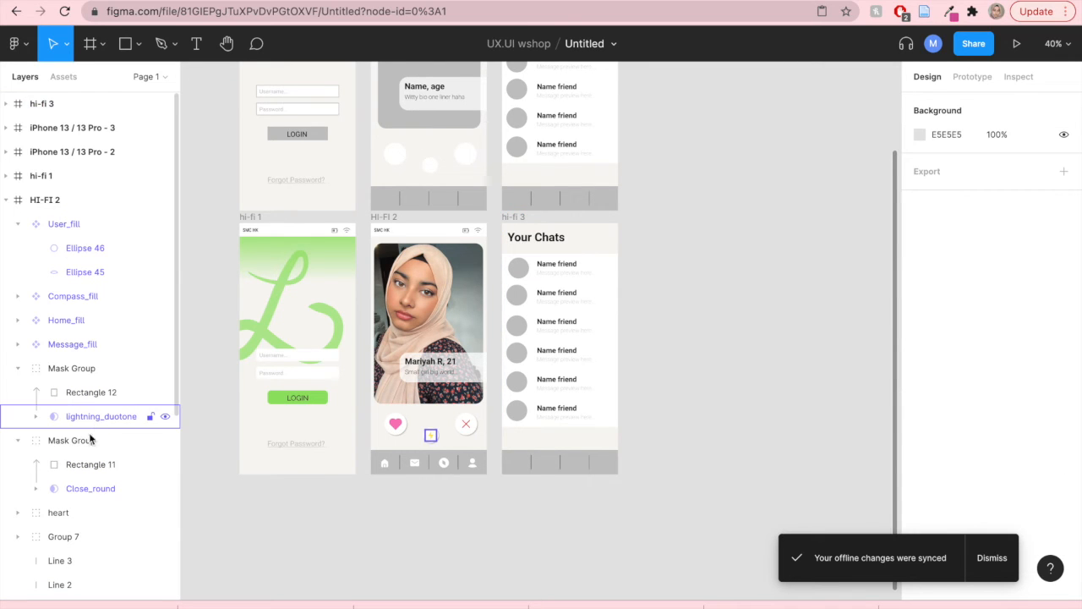
{"action": "scroll", "coordinate": [94, 440], "scroll_direction": "down", "scroll_amount": 5}
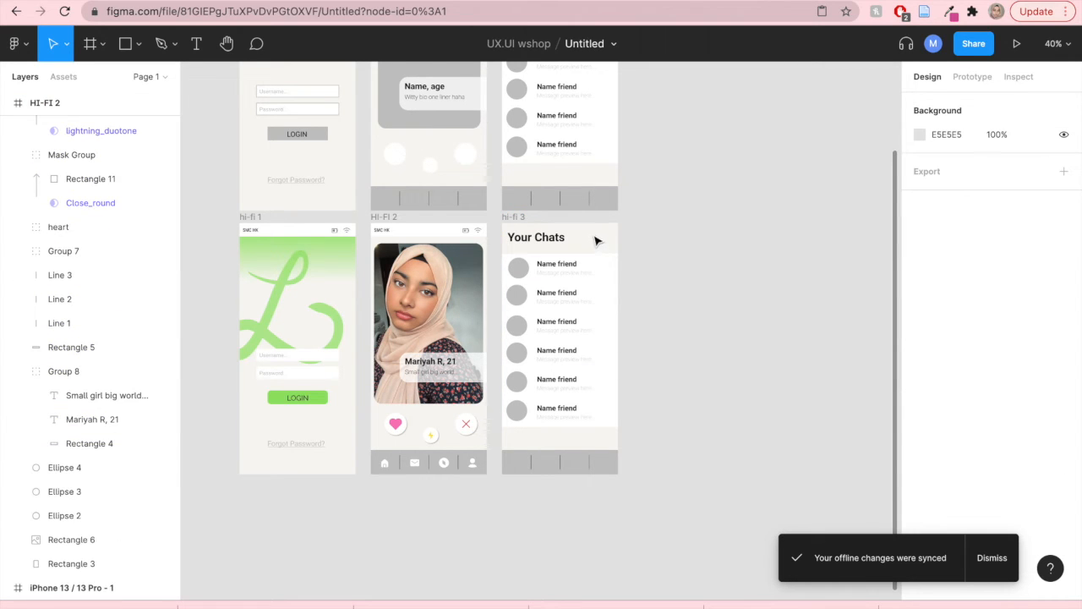
{"action": "left_click_drag", "start_coordinate": [499, 235], "coordinate": [652, 505]}
{"action": "left_click", "coordinate": [669, 413]}
{"action": "key", "text": "super+z"}
{"action": "left_click", "coordinate": [674, 363]}
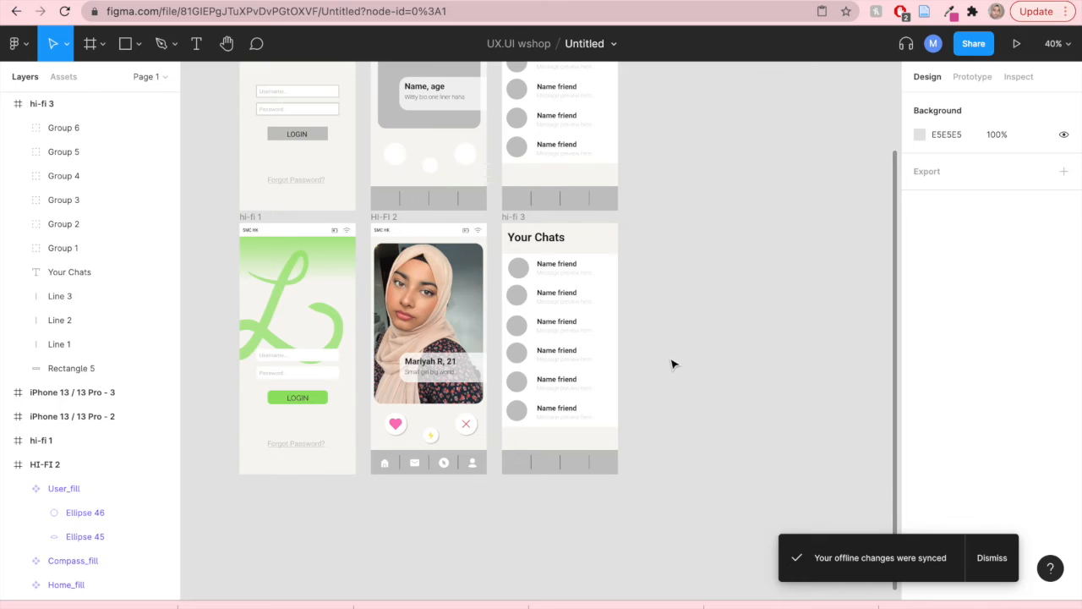
{"action": "left_click", "coordinate": [599, 293]}
{"action": "left_click", "coordinate": [678, 319]}
{"action": "left_click", "coordinate": [8, 105]}
{"action": "left_click", "coordinate": [7, 104]}
{"action": "left_click", "coordinate": [54, 105]}
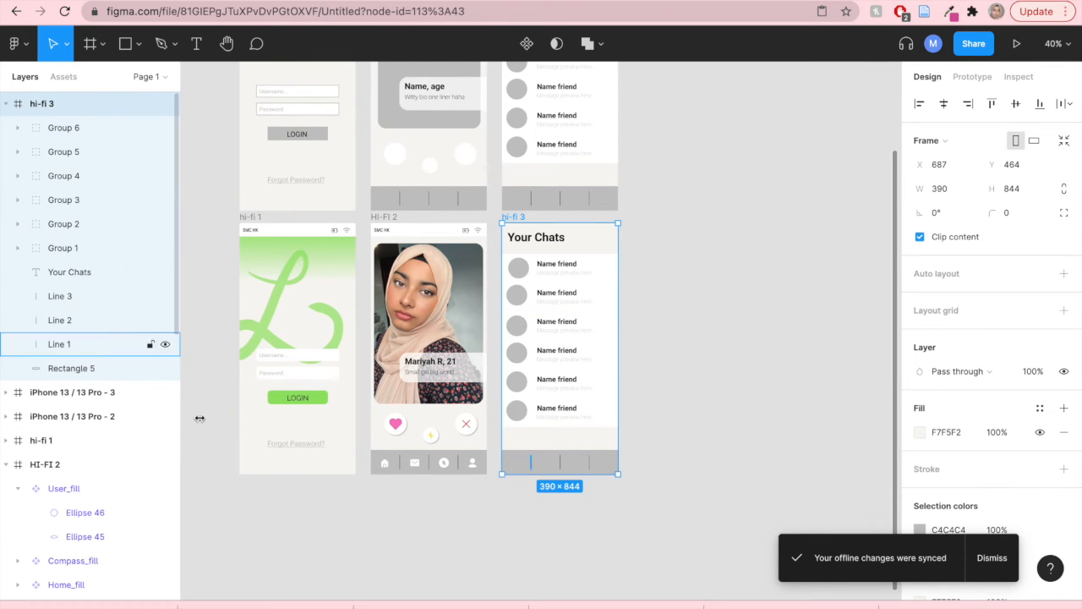
{"action": "left_click", "coordinate": [245, 564]}
- Change the Your Chats heading font to Raleway
{"action": "scroll", "coordinate": [572, 266], "scroll_direction": "up", "scroll_amount": 5}
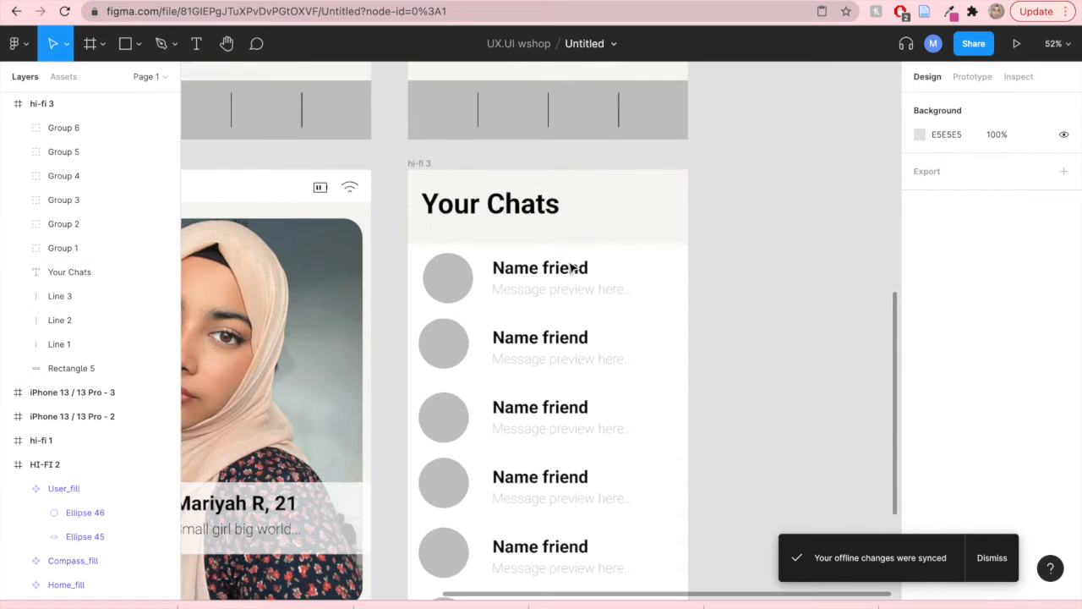
{"action": "scroll", "coordinate": [573, 268], "scroll_direction": "down", "scroll_amount": 2}
{"action": "left_click", "coordinate": [538, 216]}
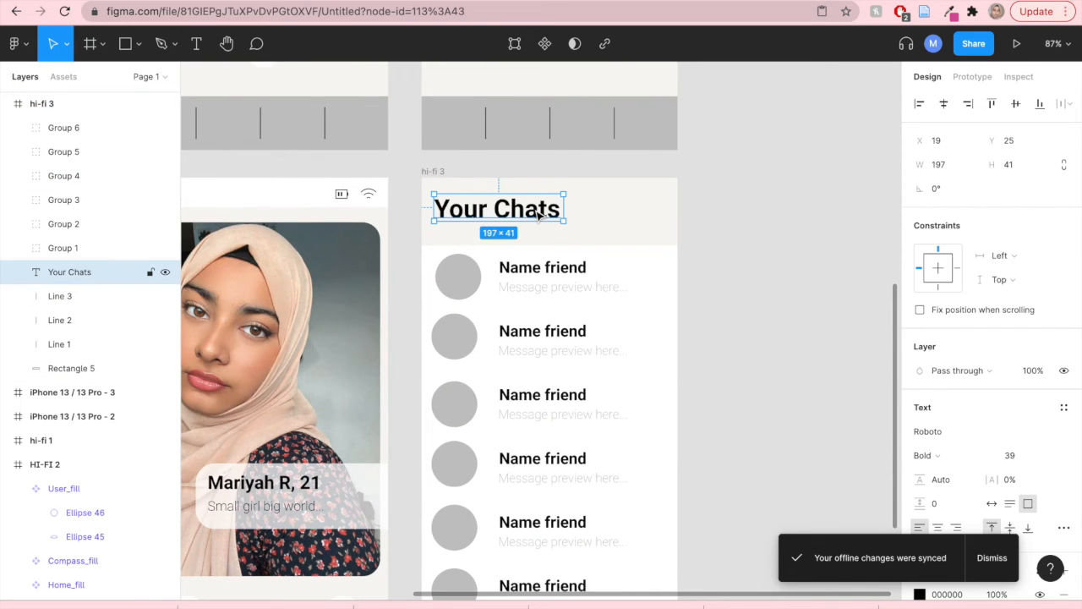
{"action": "left_click_drag", "start_coordinate": [539, 215], "coordinate": [538, 220]}
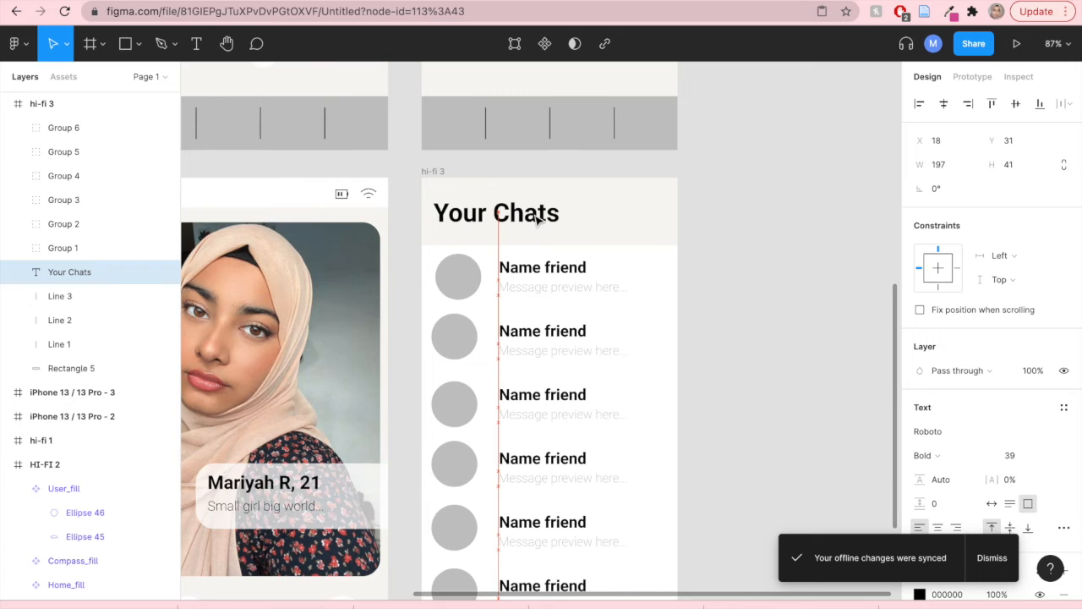
{"action": "double_click", "coordinate": [536, 214]}
{"action": "scroll", "coordinate": [968, 500], "scroll_direction": "down", "scroll_amount": 3}
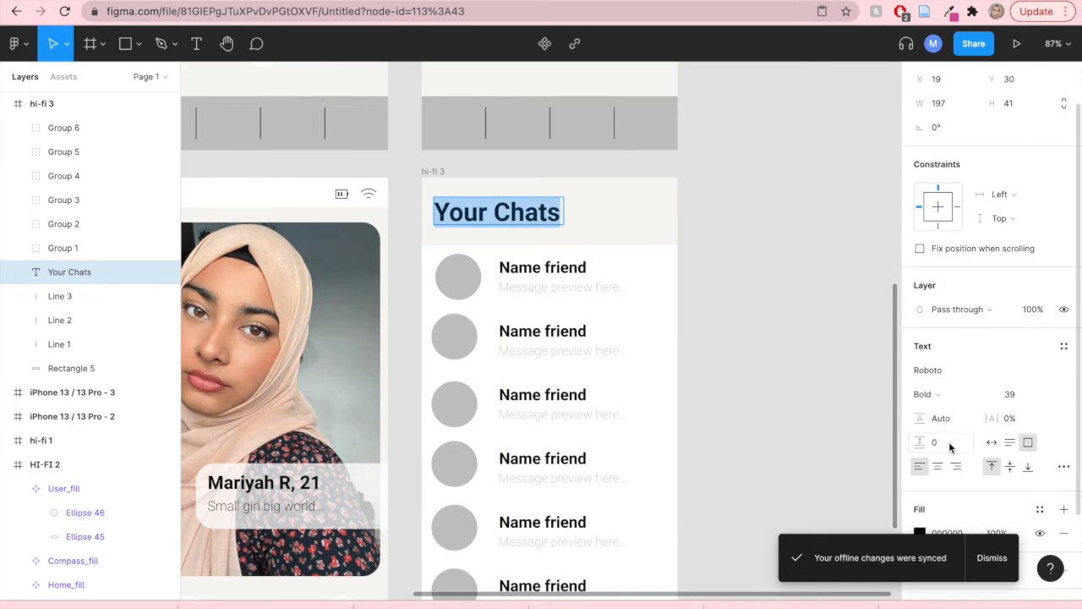
{"action": "left_click", "coordinate": [944, 332]}
{"action": "type", "text": "ral"}
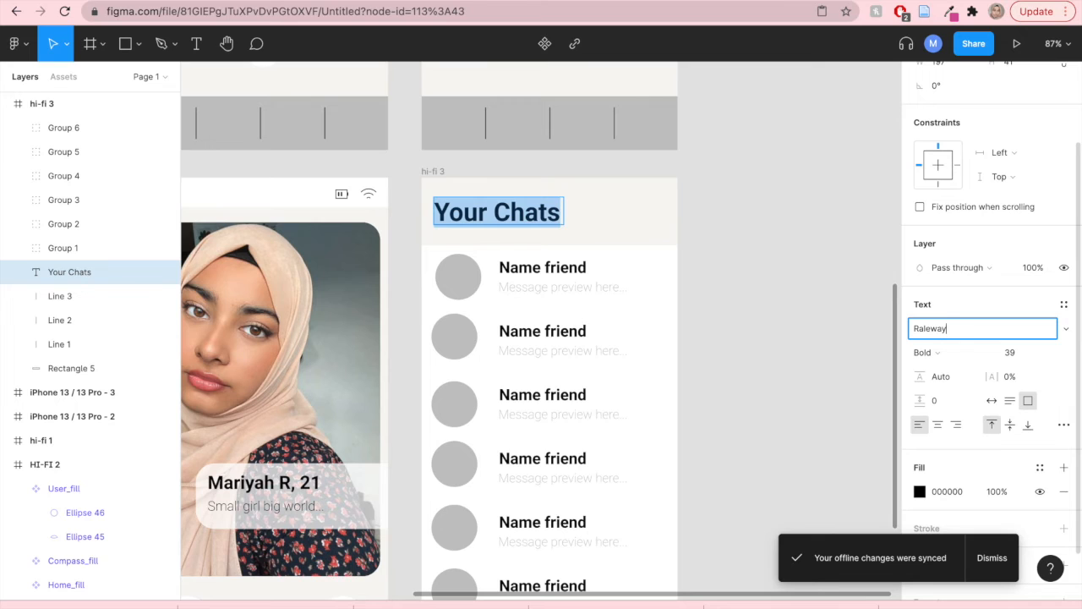
{"action": "key", "text": "Return"}
{"action": "key", "text": "Escape"}
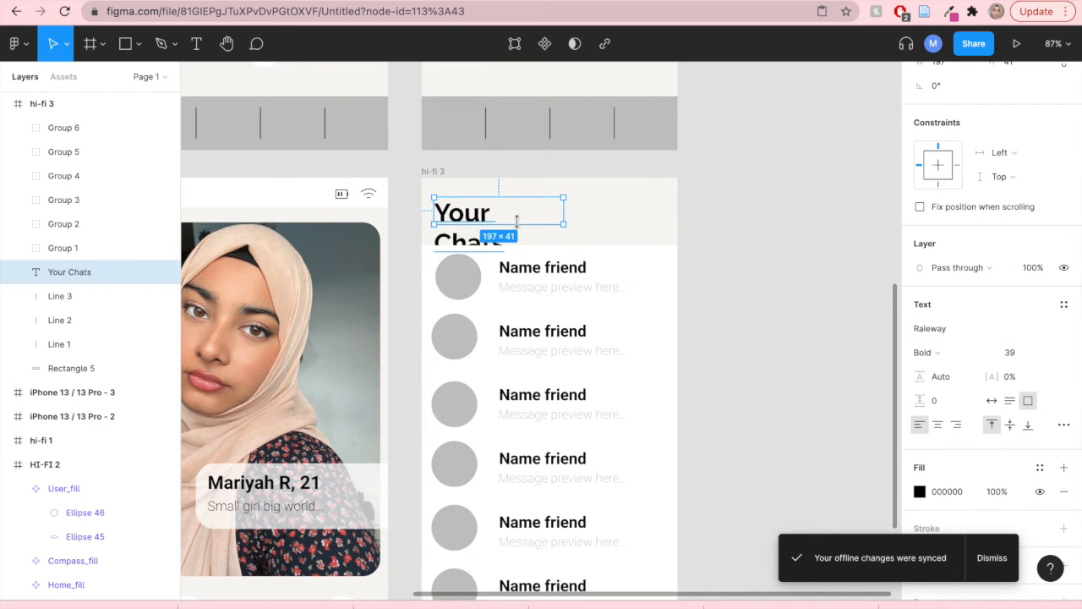
- Widen the heading's text box to about 282 px and set its font size to 42
{"action": "left_click_drag", "start_coordinate": [570, 211], "coordinate": [620, 212]}
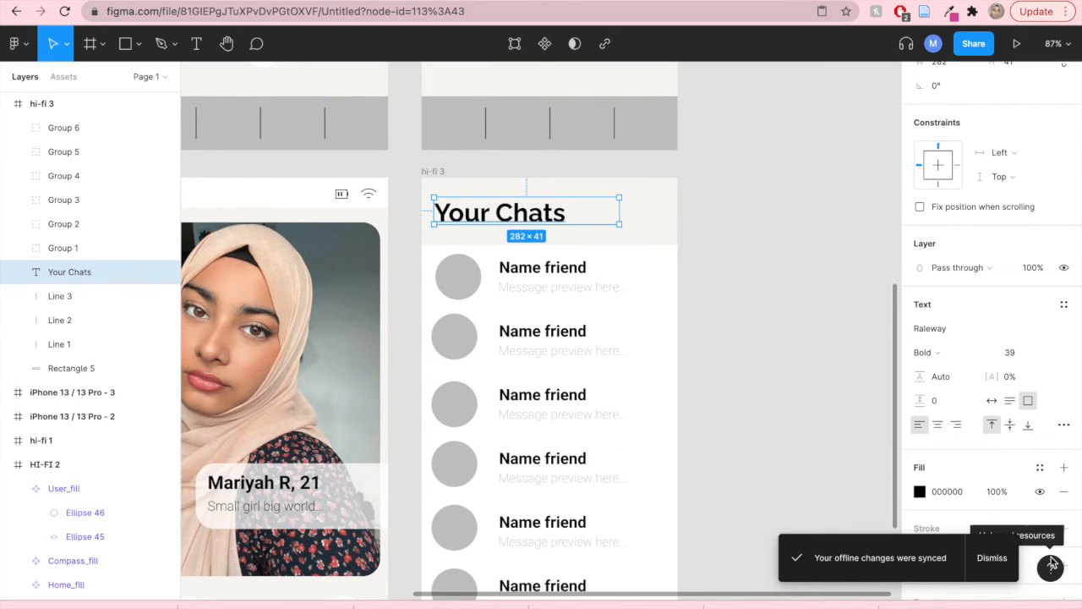
{"action": "scroll", "coordinate": [967, 463], "scroll_direction": "down", "scroll_amount": 1}
{"action": "scroll", "coordinate": [966, 463], "scroll_direction": "down", "scroll_amount": 1}
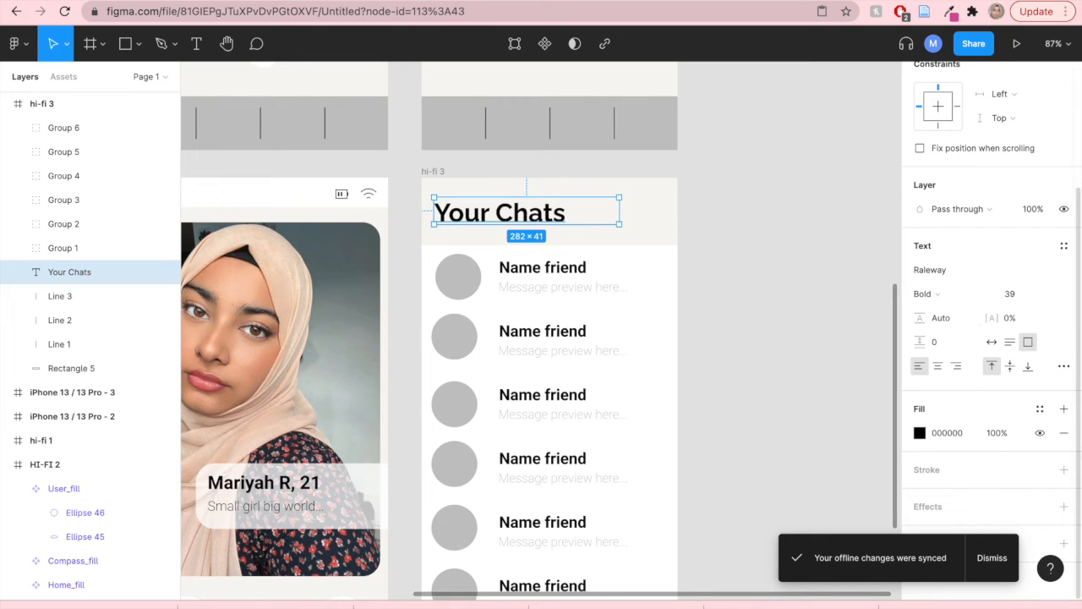
{"action": "left_click", "coordinate": [1011, 295]}
{"action": "mouse_move", "coordinate": [1001, 293]}
{"action": "left_mouse_down"}
{"action": "mouse_move", "coordinate": [1040, 293]}
{"action": "mouse_move", "coordinate": [1007, 294]}
{"action": "left_mouse_up"}
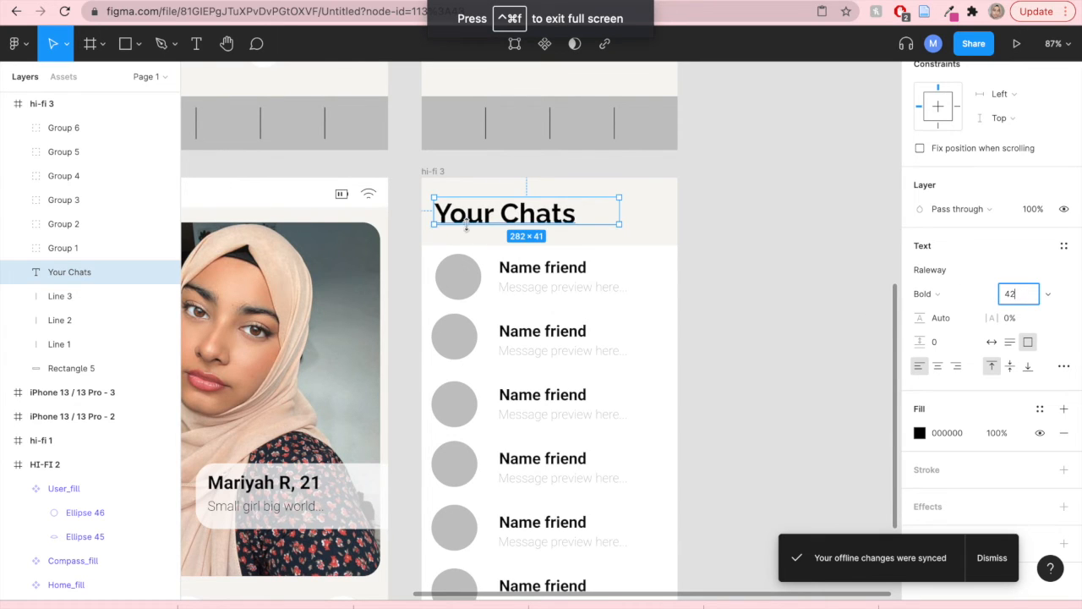
- Move the Your Chats heading toward the centre of the frame's header
{"action": "left_click_drag", "start_coordinate": [490, 223], "coordinate": [531, 232]}
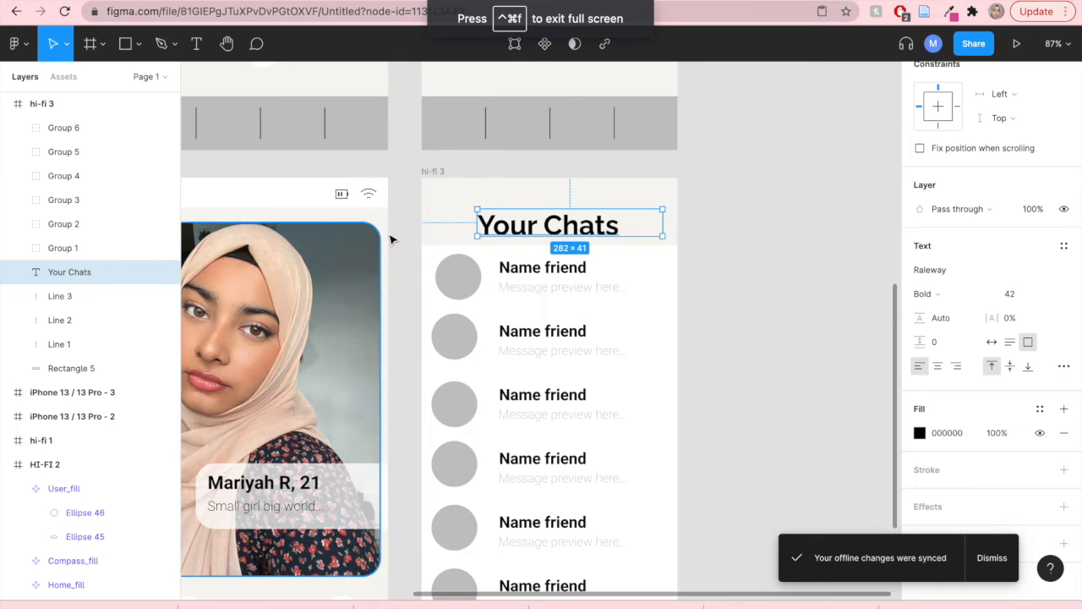
{"action": "scroll", "coordinate": [391, 272], "scroll_direction": "down", "scroll_amount": 3}
{"action": "mouse_move", "coordinate": [666, 276]}
{"action": "left_mouse_down"}
{"action": "mouse_move", "coordinate": [756, 278]}
{"action": "mouse_move", "coordinate": [847, 258]}
{"action": "left_mouse_up"}
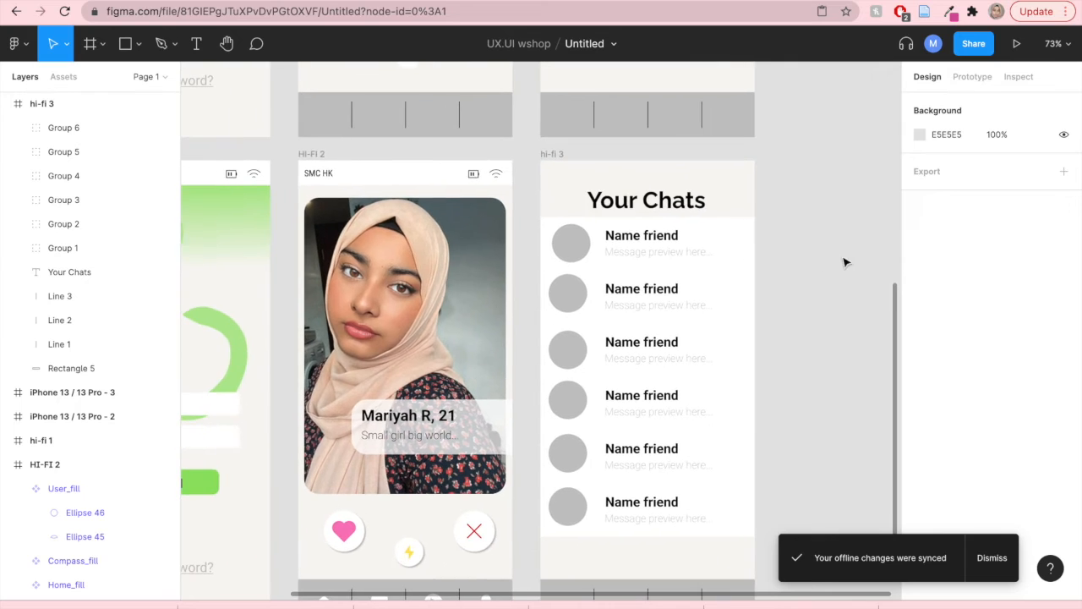
- Rename the status bar group in the HI-FI 2 frame as top banner
{"action": "left_click", "coordinate": [340, 175]}
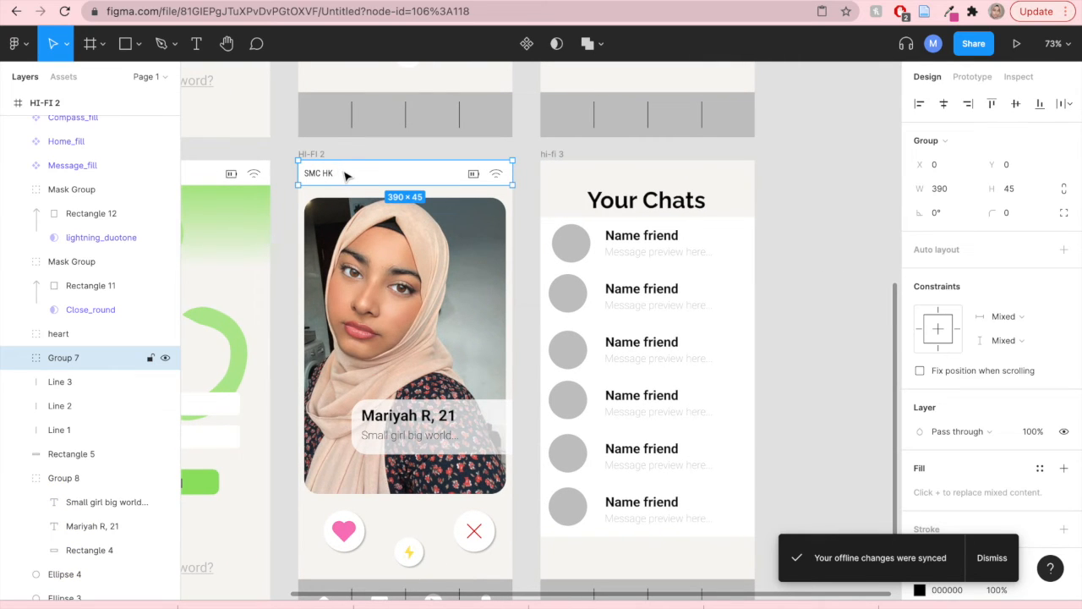
{"action": "double_click", "coordinate": [72, 359]}
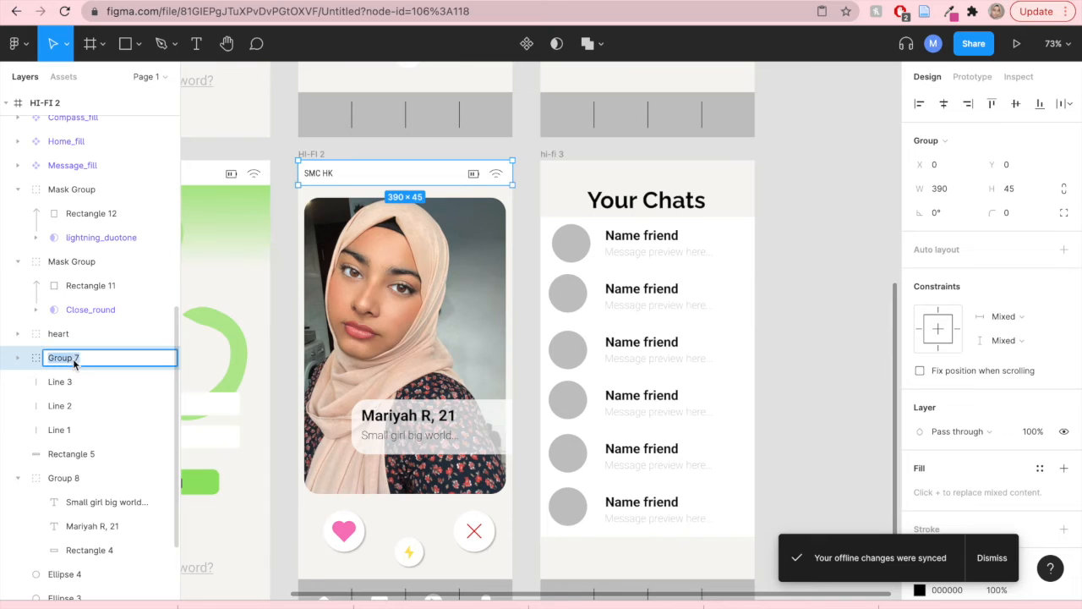
{"action": "type", "text": "top banner"}
{"action": "left_click", "coordinate": [790, 309]}
- Copy the top banner to the top of the hi-fi 3 frame
{"action": "left_click", "coordinate": [405, 178]}
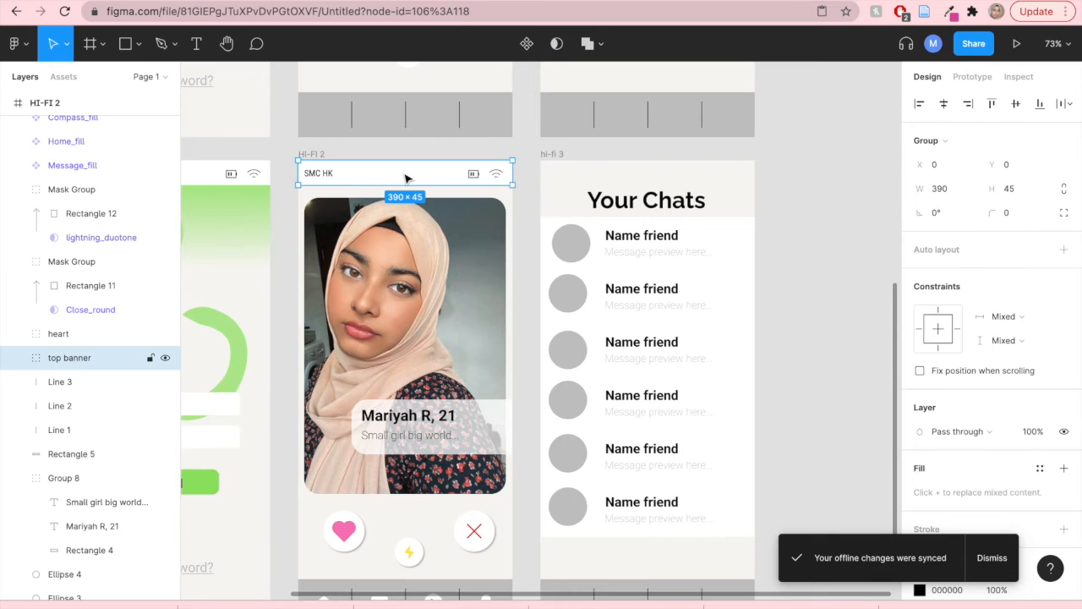
{"action": "left_click_drag", "start_coordinate": [405, 177], "coordinate": [648, 177]}
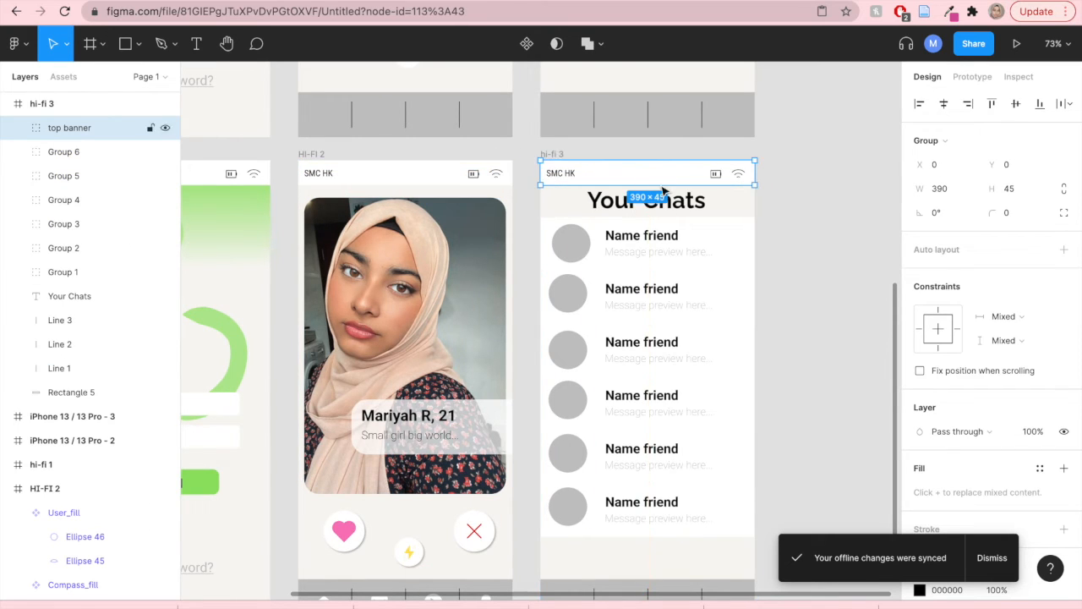
{"action": "left_click", "coordinate": [827, 256]}
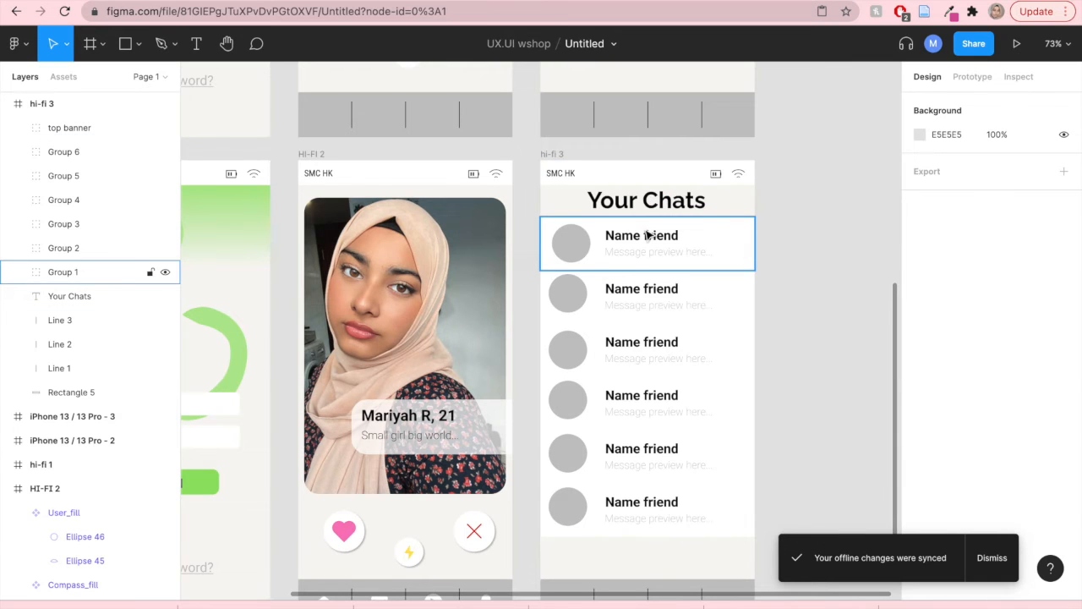
- Fit the heading's box to about 218 px wide, centre it horizontally in the frame and nudge it down
{"action": "left_click", "coordinate": [648, 203]}
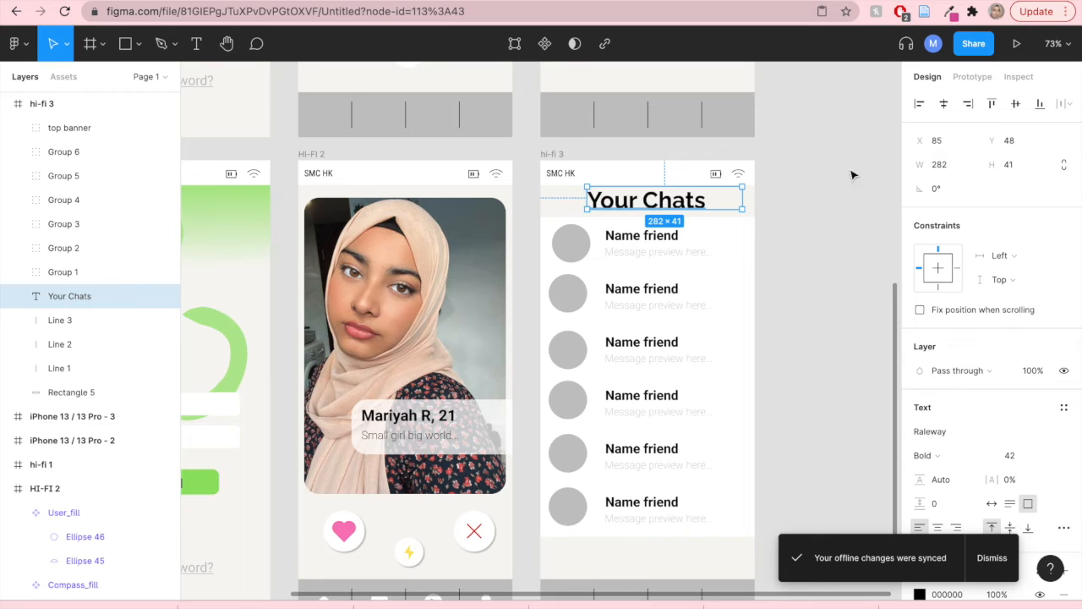
{"action": "left_click", "coordinate": [943, 103]}
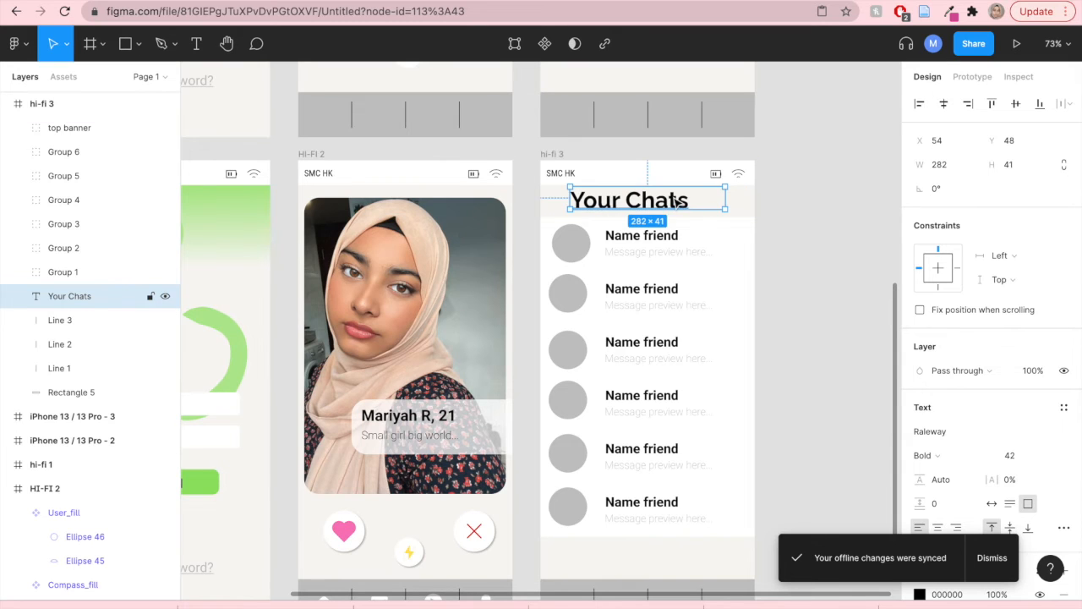
{"action": "left_click_drag", "start_coordinate": [725, 197], "coordinate": [691, 197]}
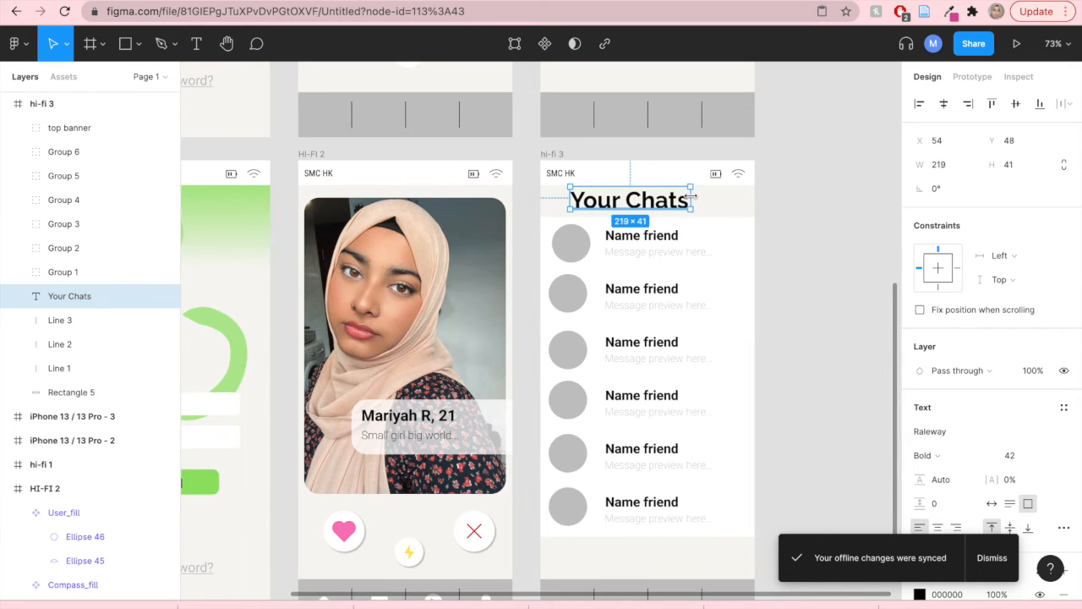
{"action": "left_click", "coordinate": [944, 103]}
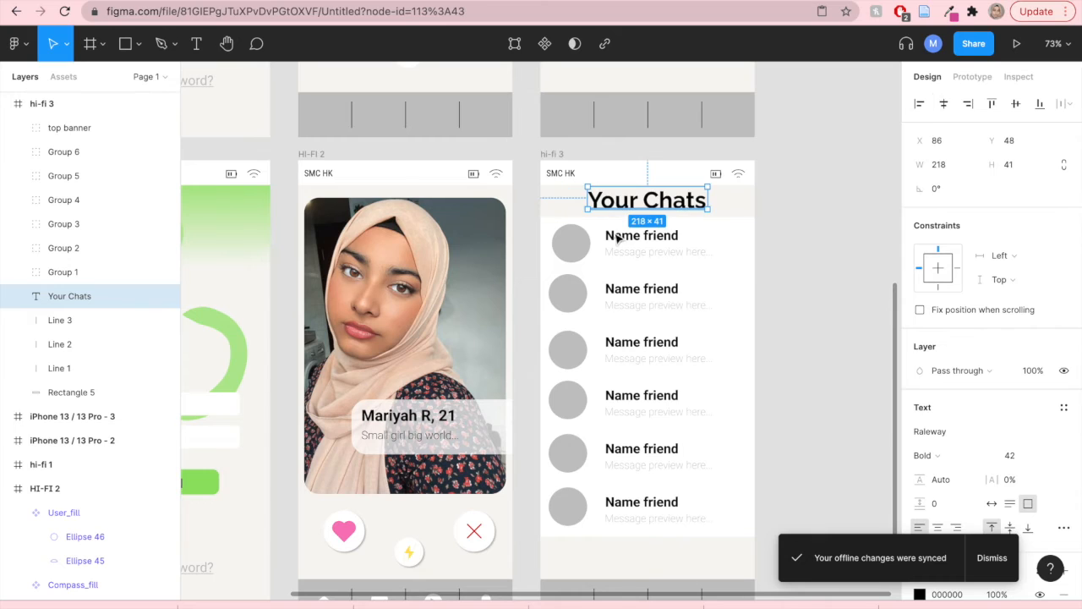
{"action": "key", "text": "Down"}
{"action": "key", "text": "Down"}
{"action": "key", "text": "Down"}
{"action": "key", "text": "Down"}
{"action": "key", "text": "Down"}
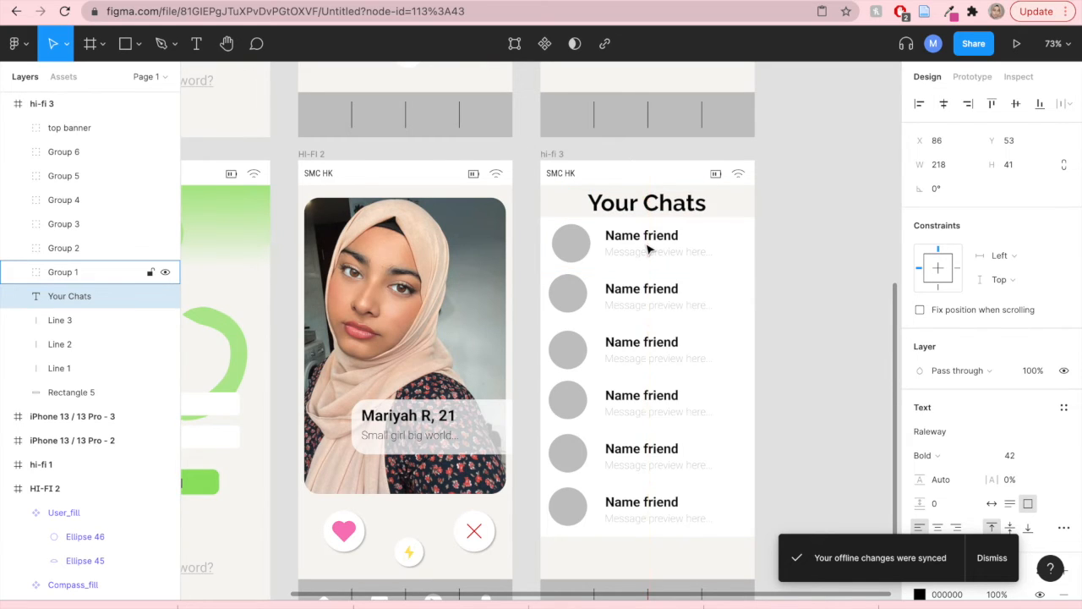
{"action": "key", "text": "Escape"}
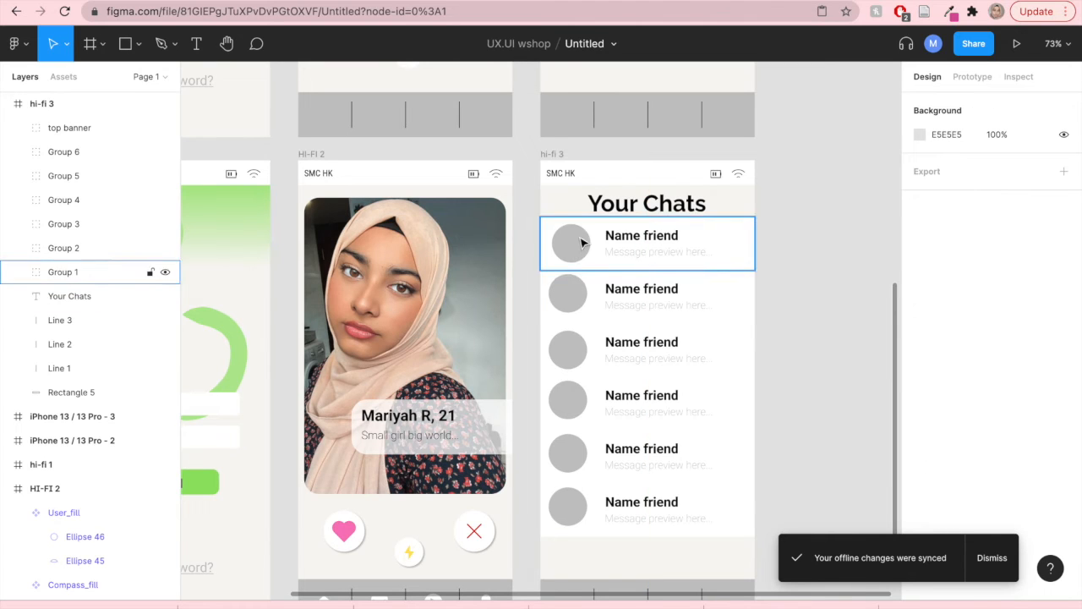
- Measure the gap under the heading and shift all six chat rows down a few pixels
{"action": "left_click", "coordinate": [656, 206]}
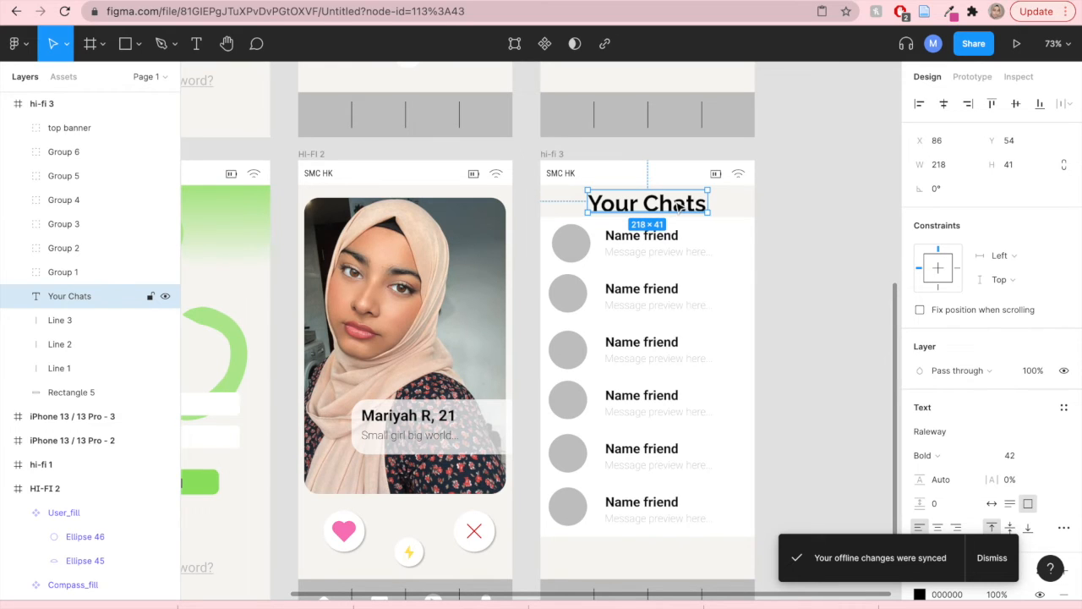
{"action": "key", "text": "alt"}
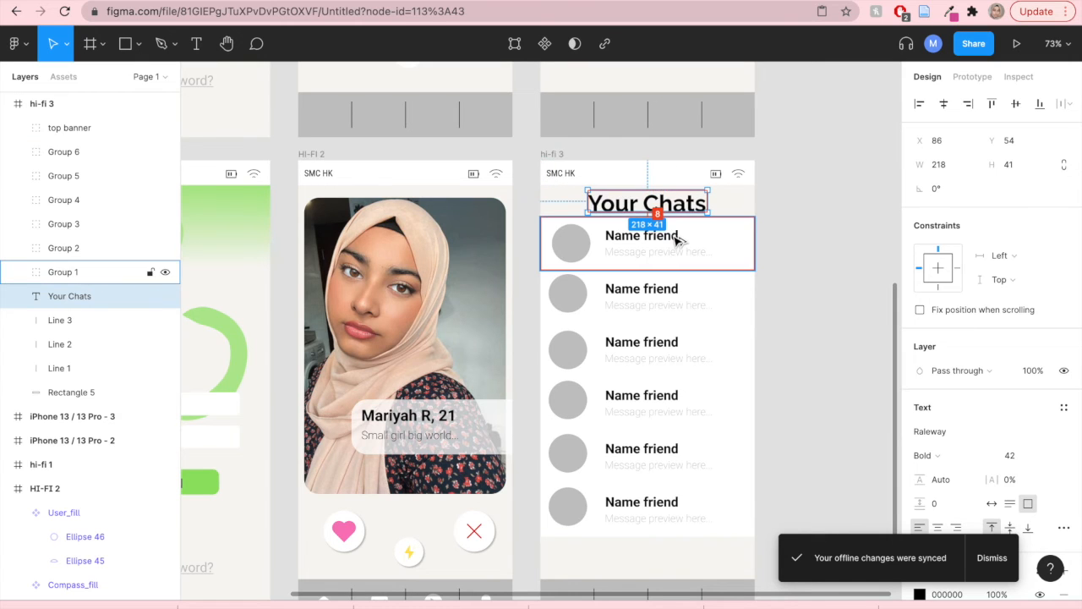
{"action": "left_click", "coordinate": [778, 246]}
{"action": "left_click_drag", "start_coordinate": [527, 232], "coordinate": [766, 515]}
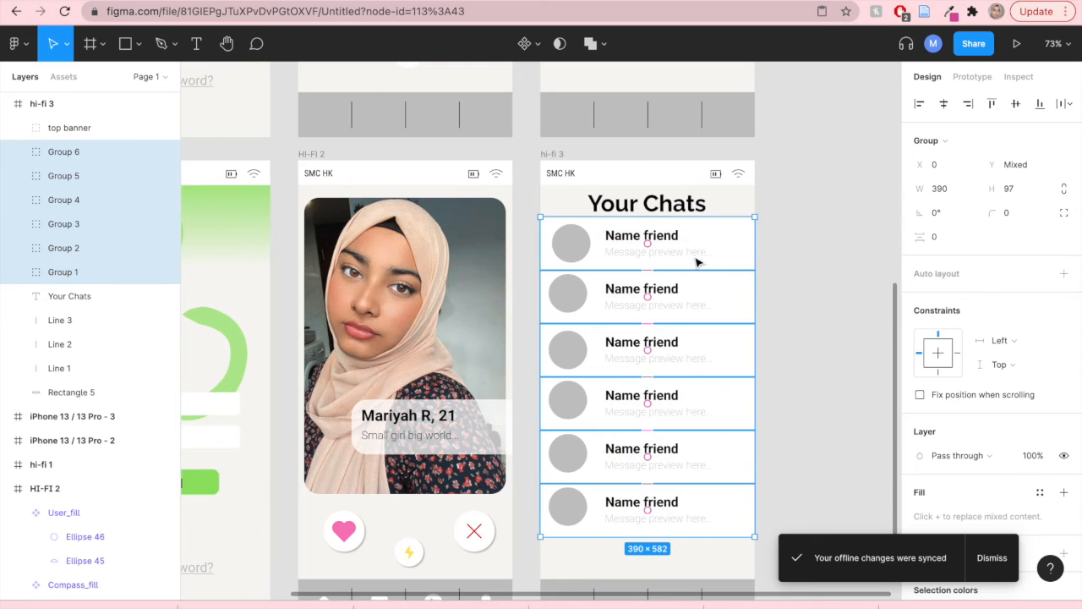
{"action": "left_click_drag", "start_coordinate": [708, 242], "coordinate": [707, 246]}
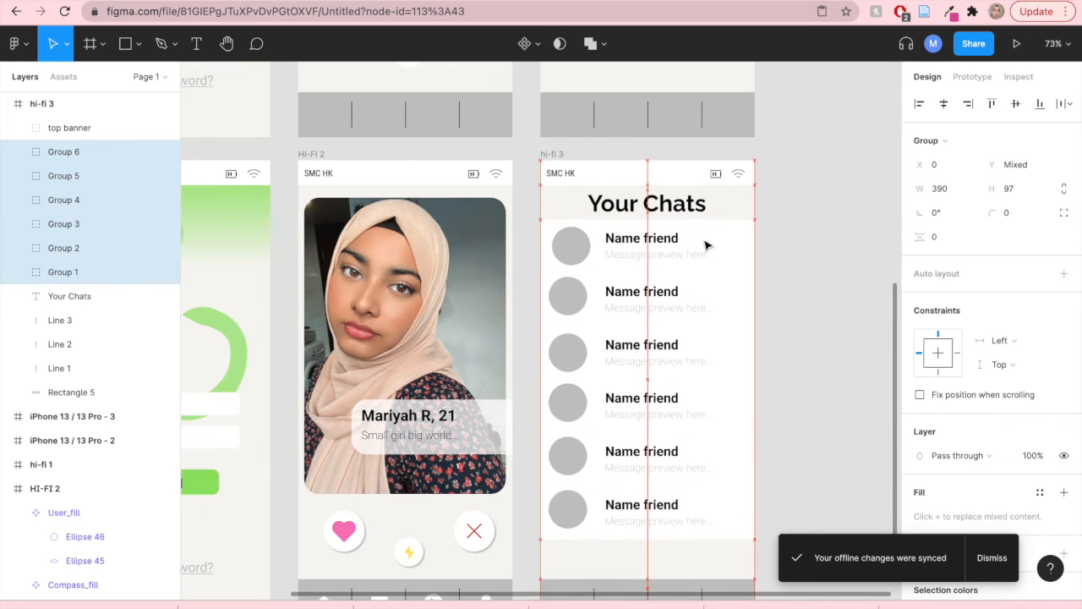
{"action": "key", "text": "Down"}
{"action": "key", "text": "Down"}
{"action": "key", "text": "Down"}
{"action": "key", "text": "Down"}
{"action": "key", "text": "Down"}
{"action": "key", "text": "Down"}
{"action": "key", "text": "Down"}
{"action": "key", "text": "Down"}
{"action": "key", "text": "Down"}
{"action": "key", "text": "Down"}
{"action": "key", "text": "Down"}
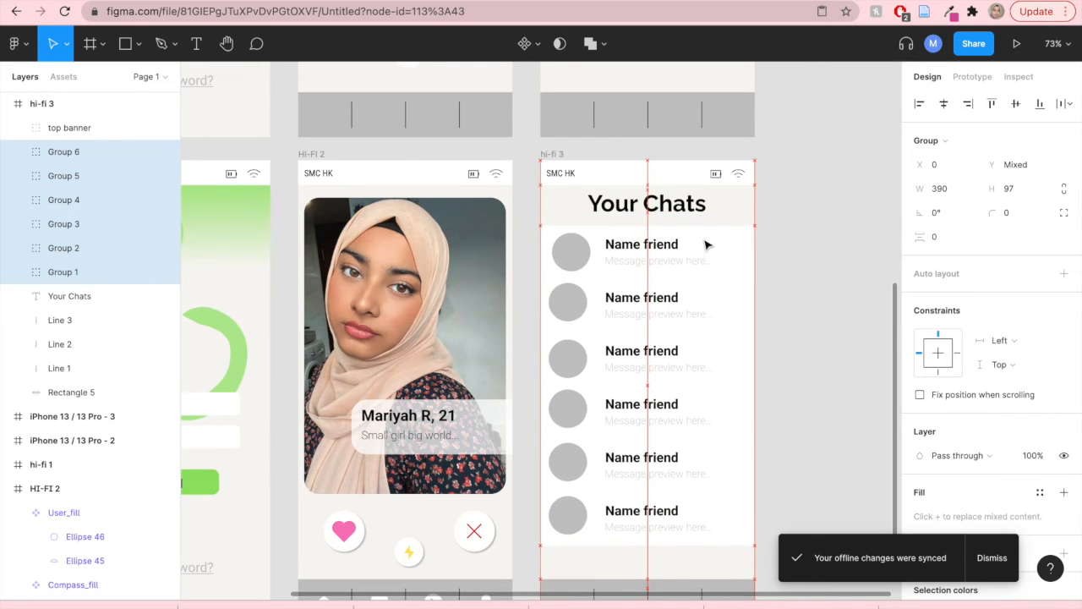
{"action": "left_click", "coordinate": [770, 234]}
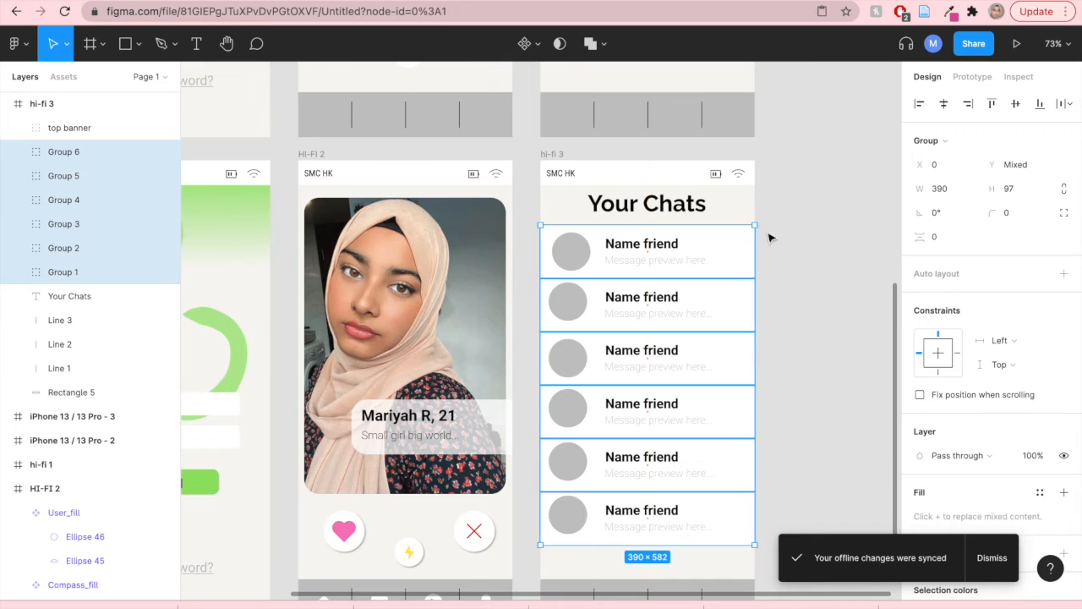
- Nudge the Your Chats heading down by a few pixels toward the chat rows
{"action": "left_click", "coordinate": [656, 210]}
{"action": "key", "text": "Down"}
{"action": "key", "text": "Down"}
{"action": "key", "text": "Down"}
{"action": "key", "text": "Down"}
{"action": "key", "text": "Down"}
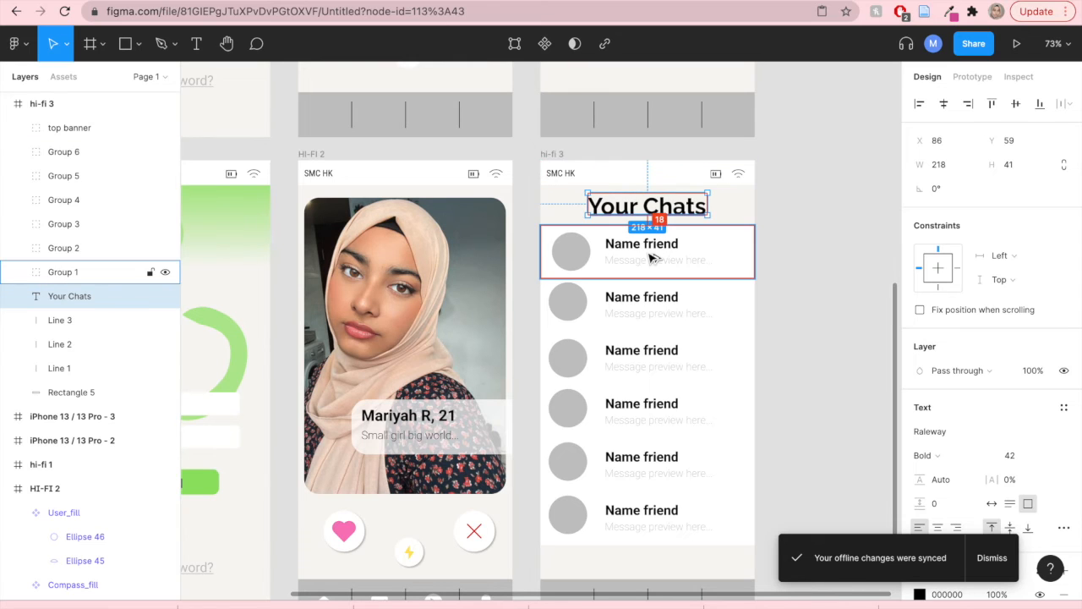
{"action": "key", "text": "Down"}
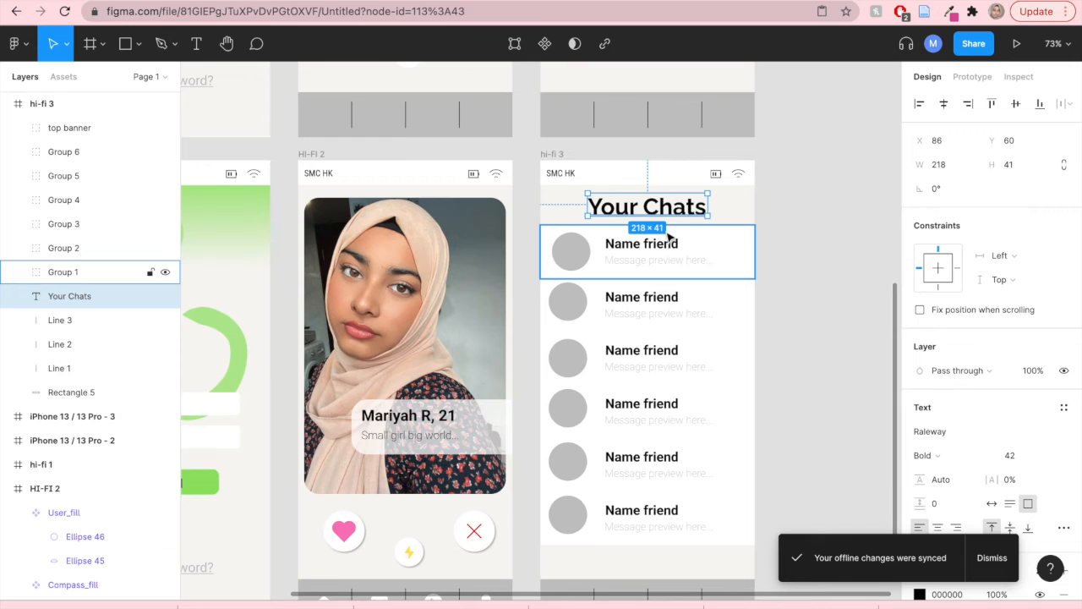
- Nudge the Your Chats heading down one more pixel
{"action": "key", "text": "Down"}
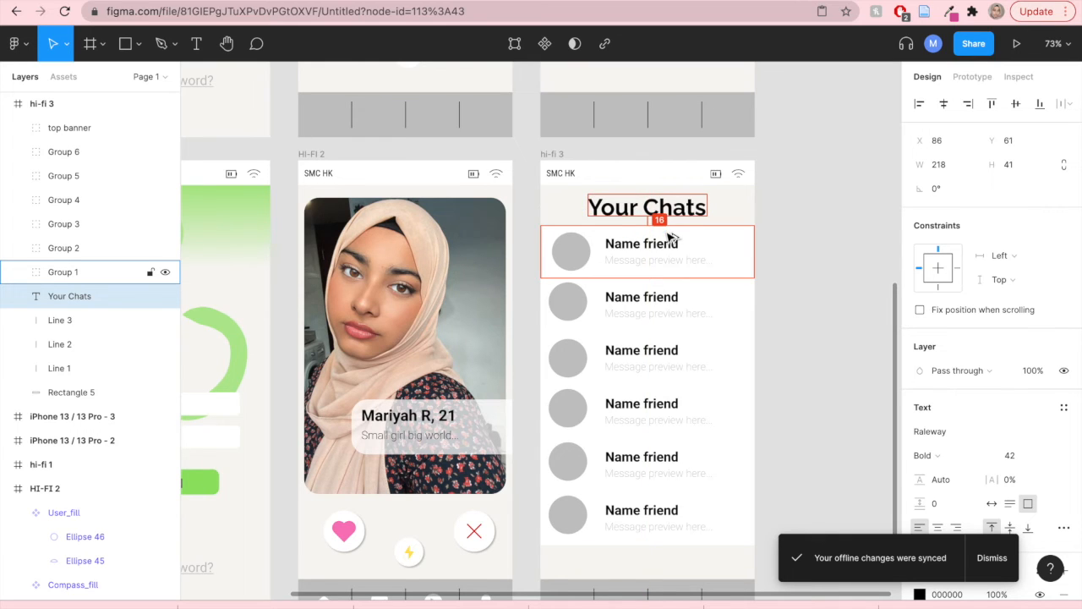
{"action": "left_click", "coordinate": [805, 258]}
{"action": "scroll", "coordinate": [752, 418], "scroll_direction": "down", "scroll_amount": 3}
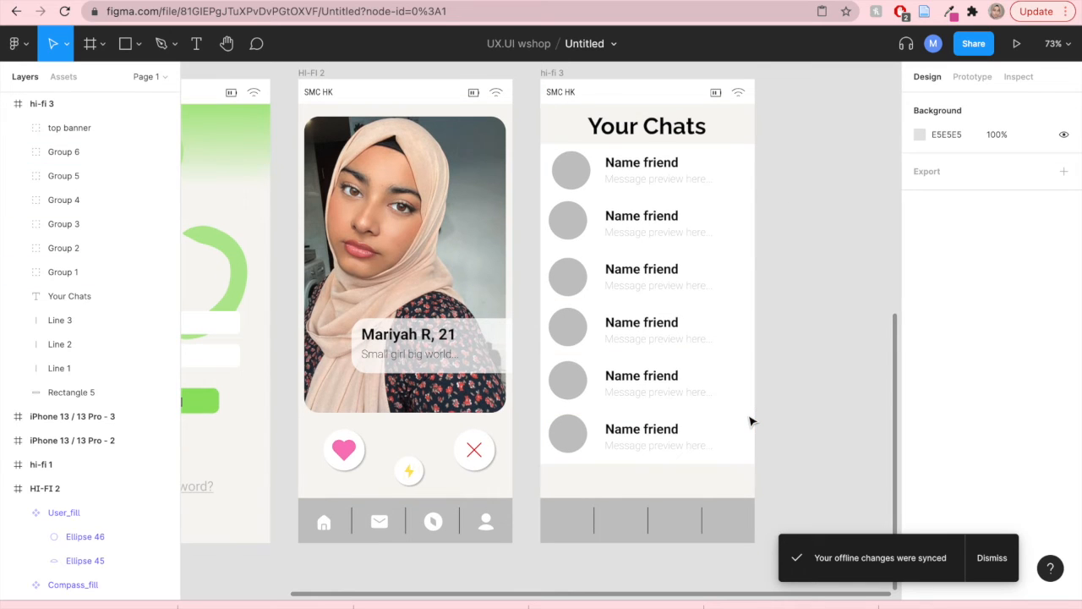
{"action": "scroll", "coordinate": [764, 387], "scroll_direction": "up", "scroll_amount": 3}
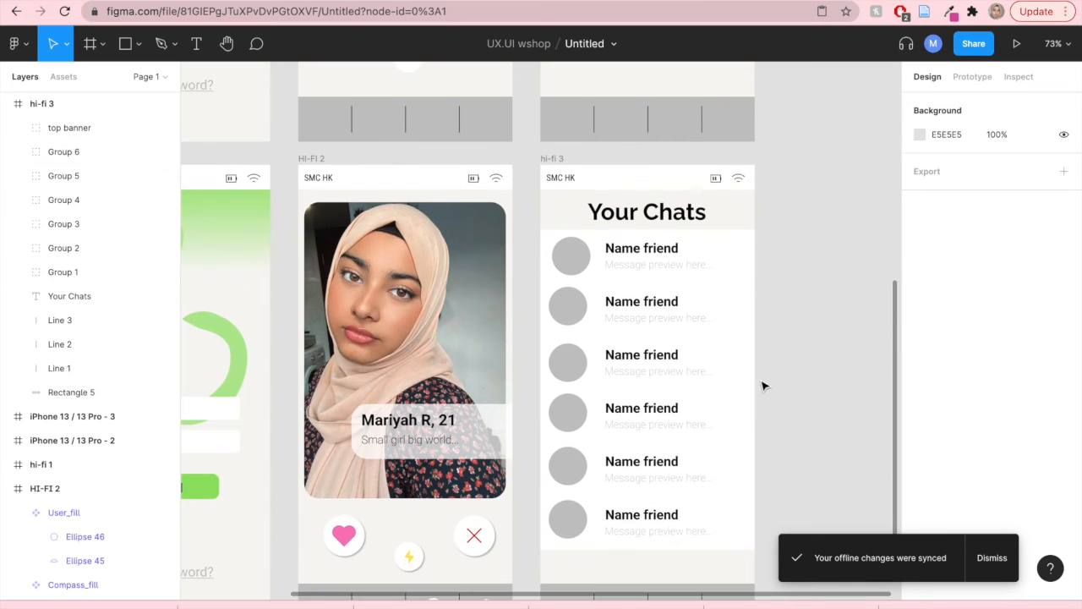
- Select the avatar circles of all six chat rows and align their horizontal centres
{"action": "left_click", "coordinate": [573, 259]}
{"action": "double_click", "coordinate": [573, 259]}
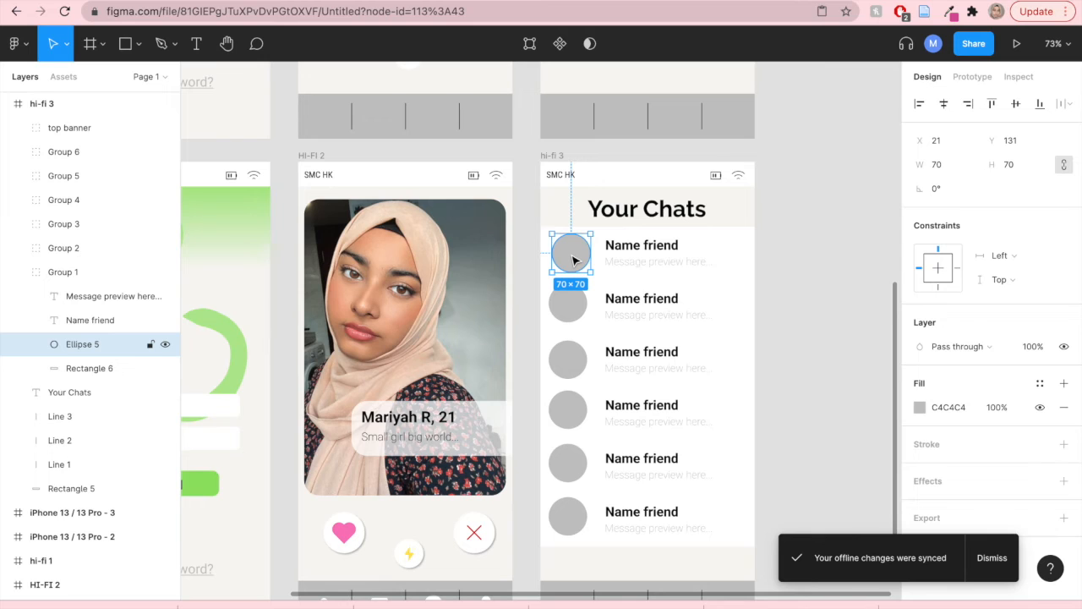
{"action": "left_click", "coordinate": [569, 315], "text": "shift"}
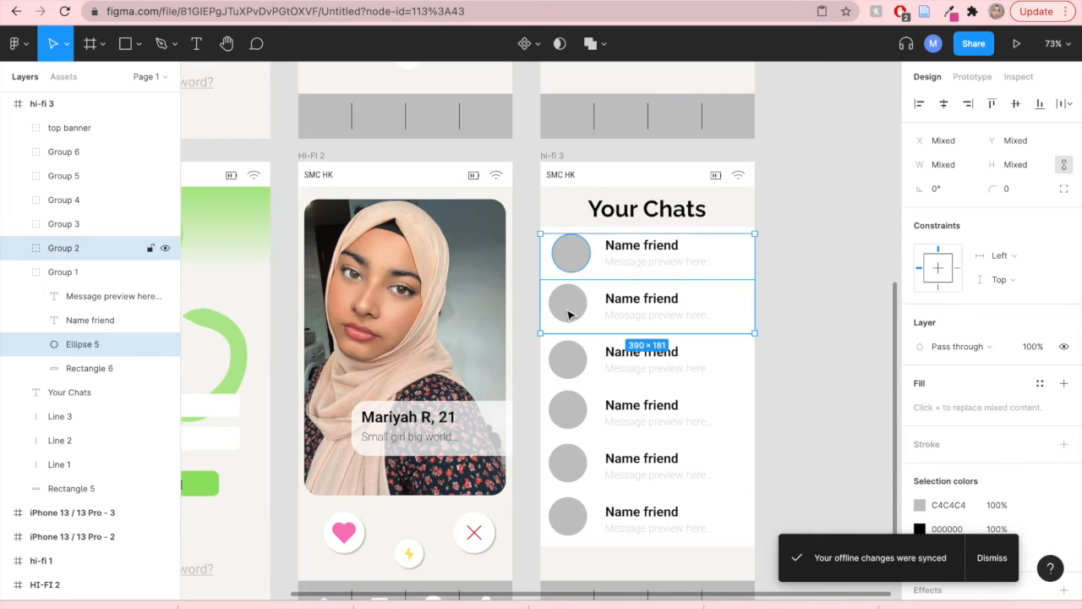
{"action": "left_click", "coordinate": [570, 309], "text": "shift"}
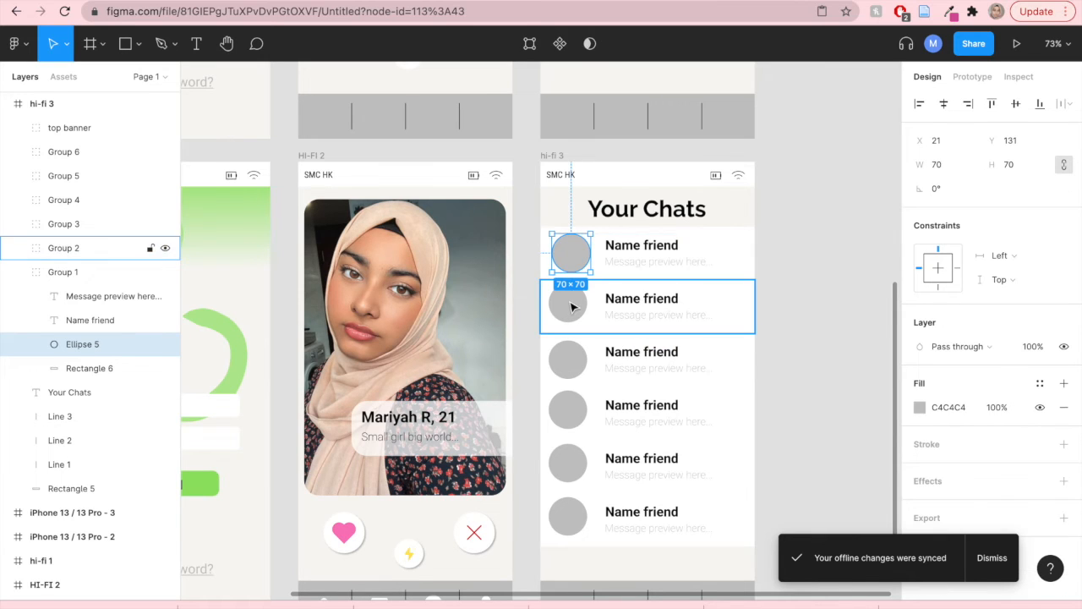
{"action": "left_click", "coordinate": [570, 304], "text": "shift"}
{"action": "left_click", "coordinate": [572, 362], "text": "shift"}
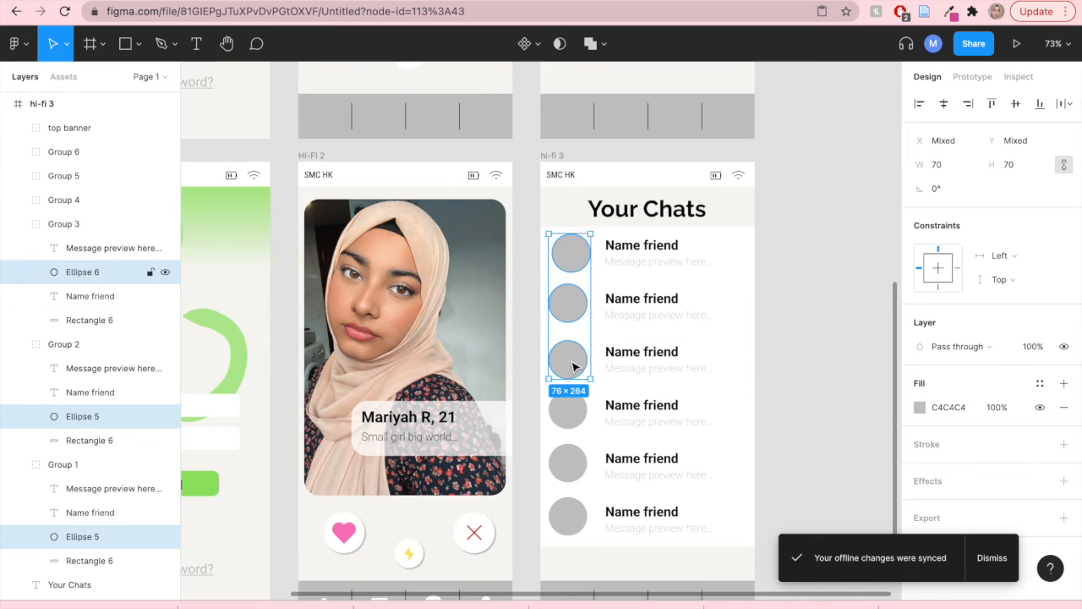
{"action": "left_click", "coordinate": [572, 411], "text": "shift"}
{"action": "left_click", "coordinate": [573, 467], "text": "shift"}
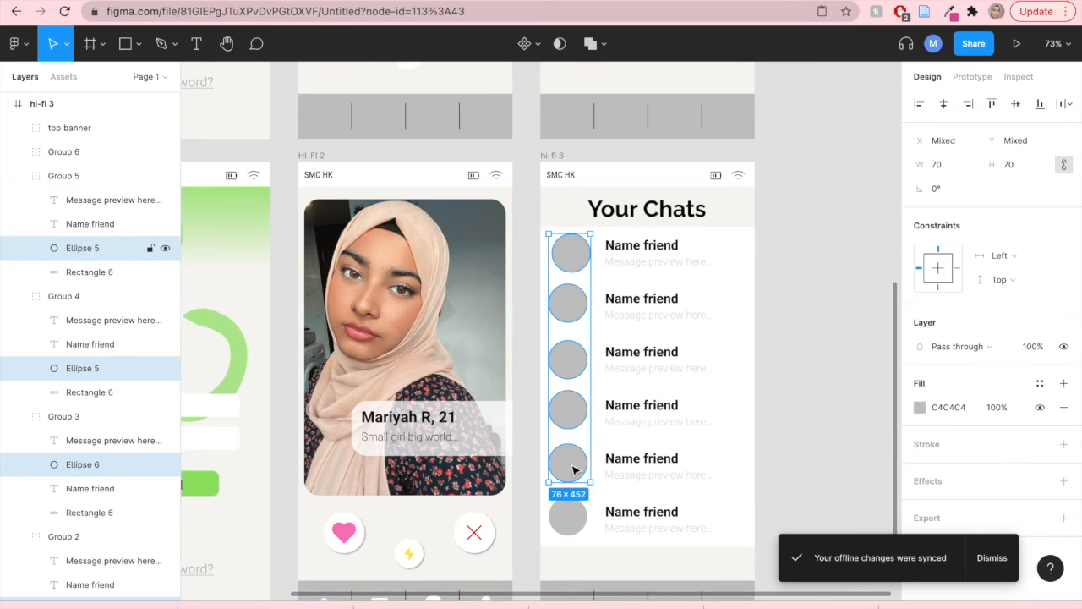
{"action": "left_click", "coordinate": [570, 516], "text": "shift"}
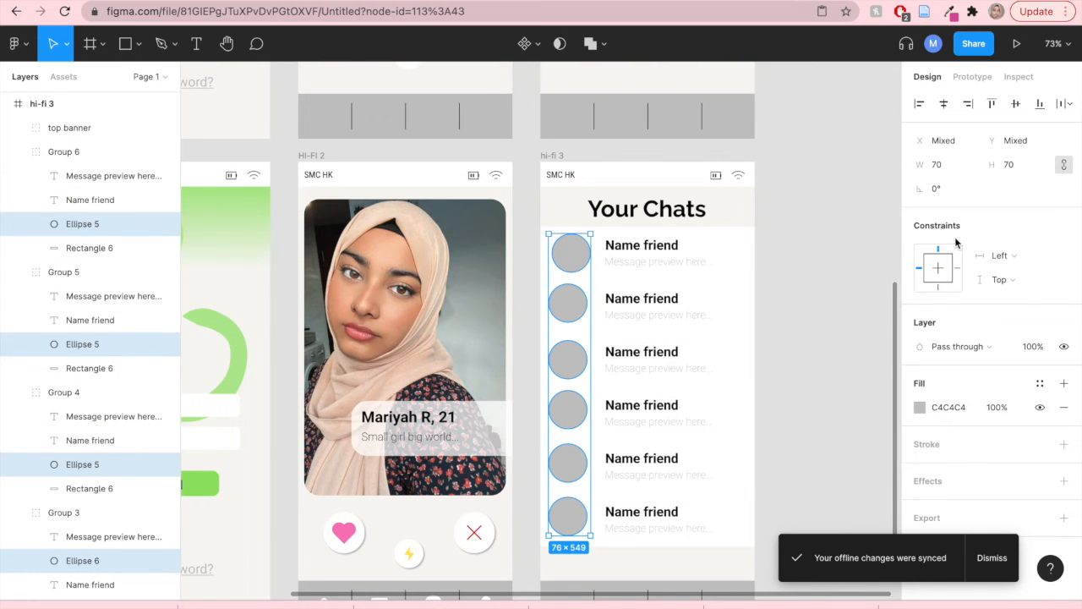
{"action": "left_click", "coordinate": [944, 104]}
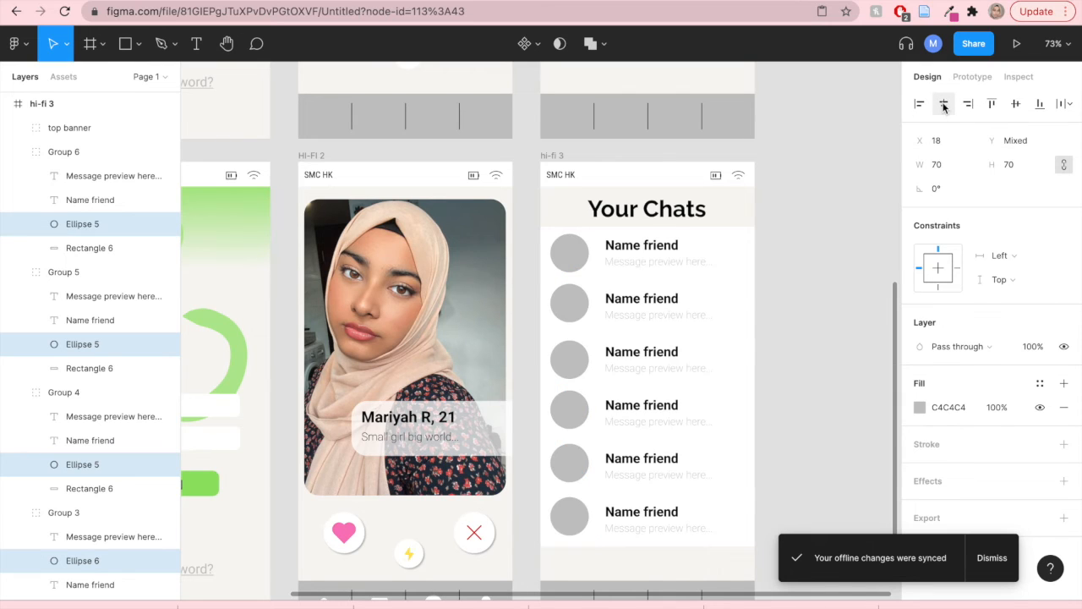
{"action": "left_click", "coordinate": [812, 369]}
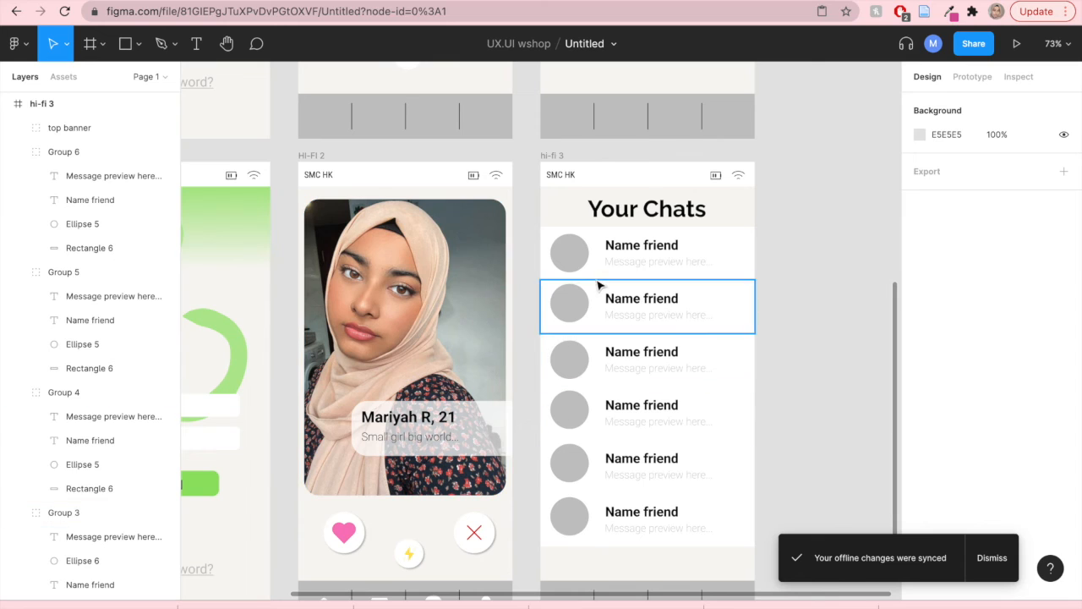
- Place a WhatsApp photo from the UX/UI folder into the first chat row's avatar circle
{"action": "left_click", "coordinate": [14, 43]}
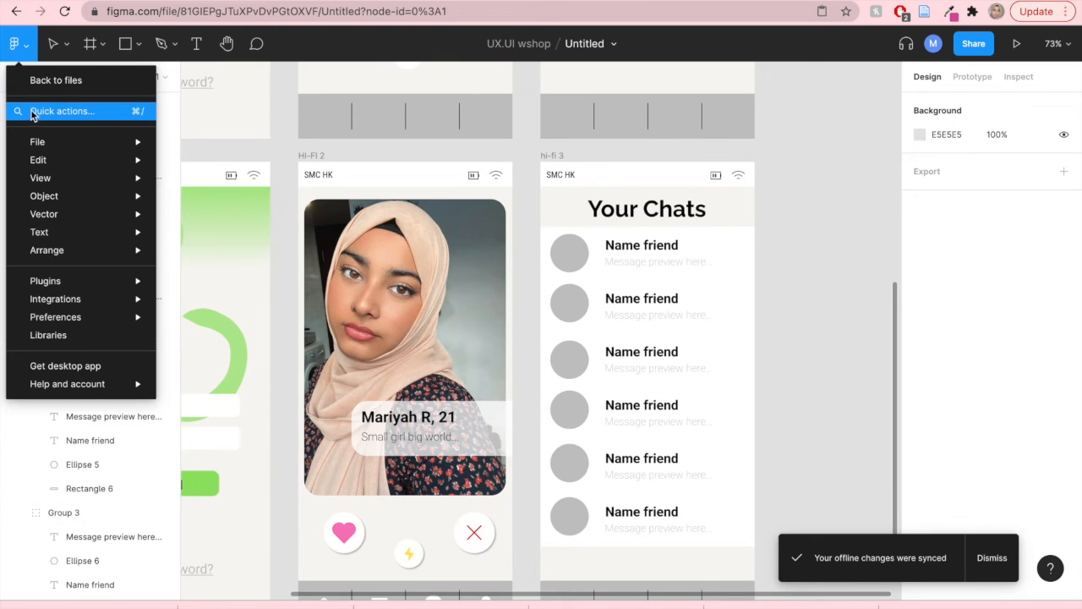
{"action": "mouse_move", "coordinate": [37, 142]}
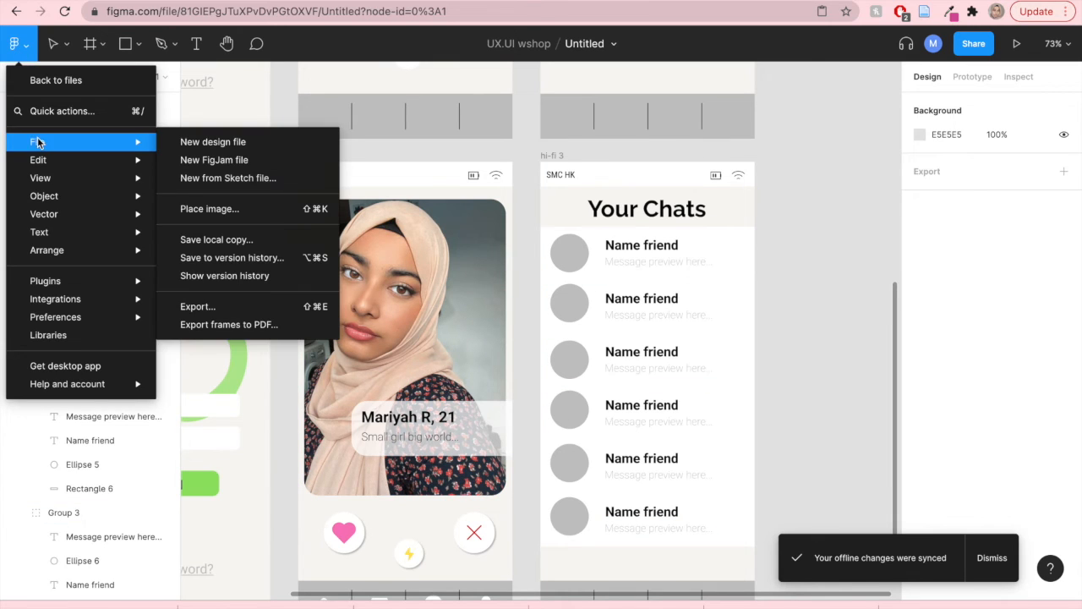
{"action": "left_click", "coordinate": [184, 208]}
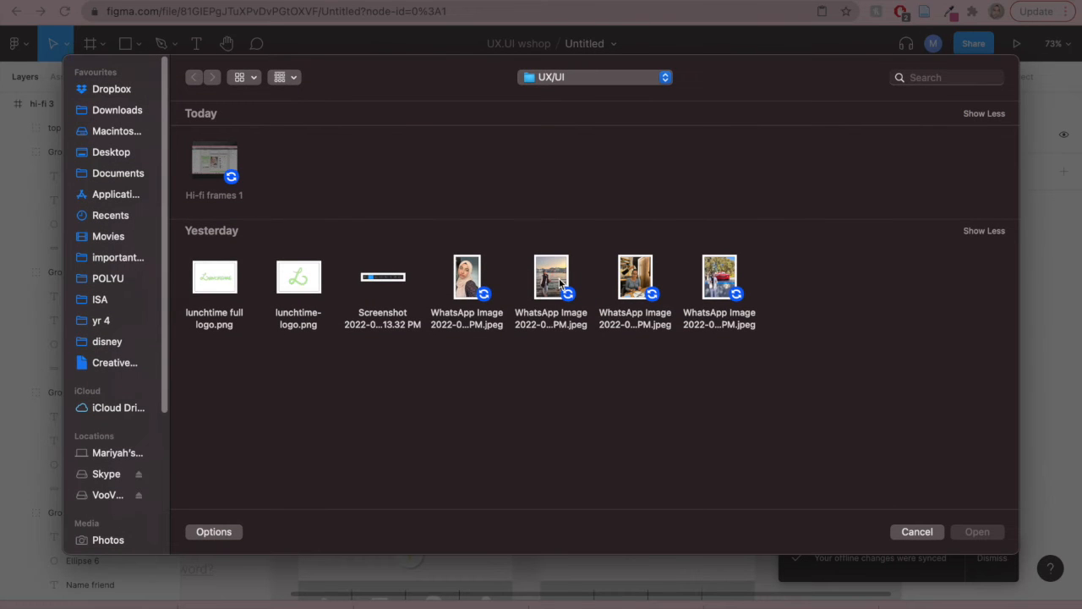
{"action": "left_click", "coordinate": [560, 283]}
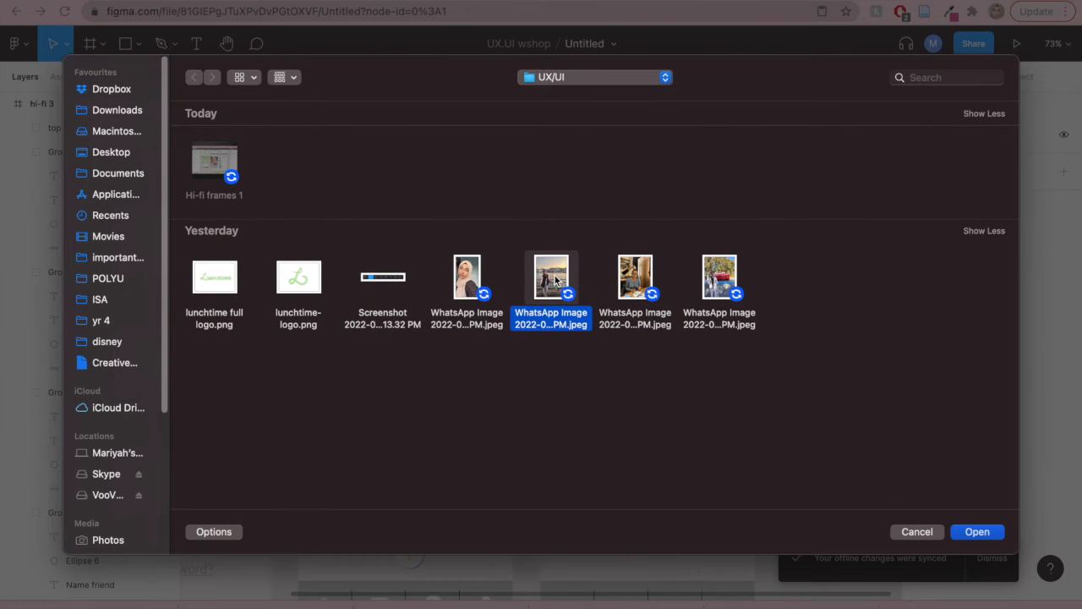
{"action": "double_click", "coordinate": [545, 280]}
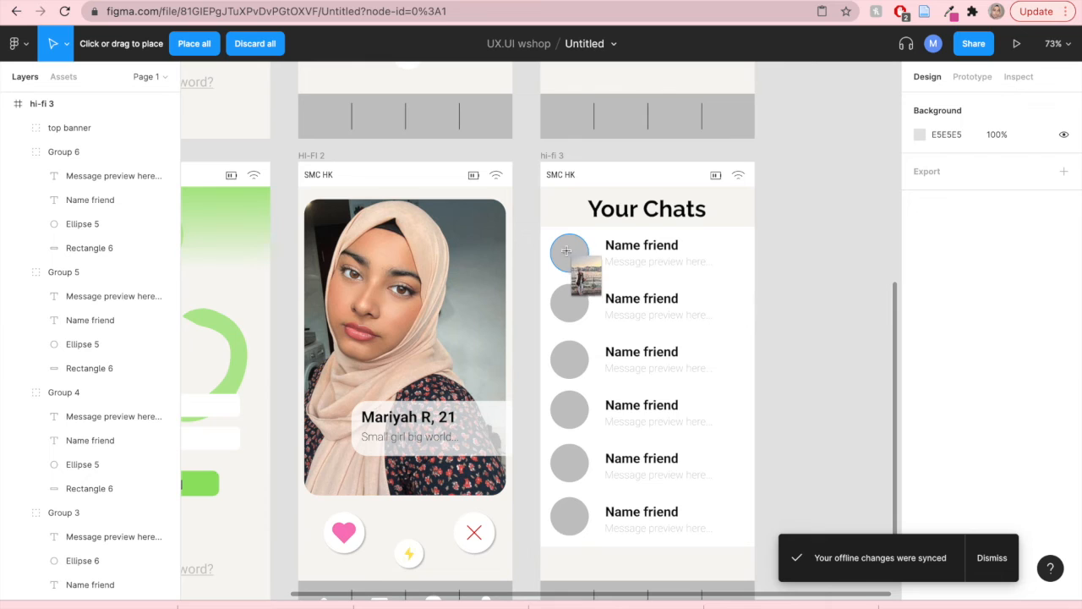
{"action": "left_click", "coordinate": [570, 255]}
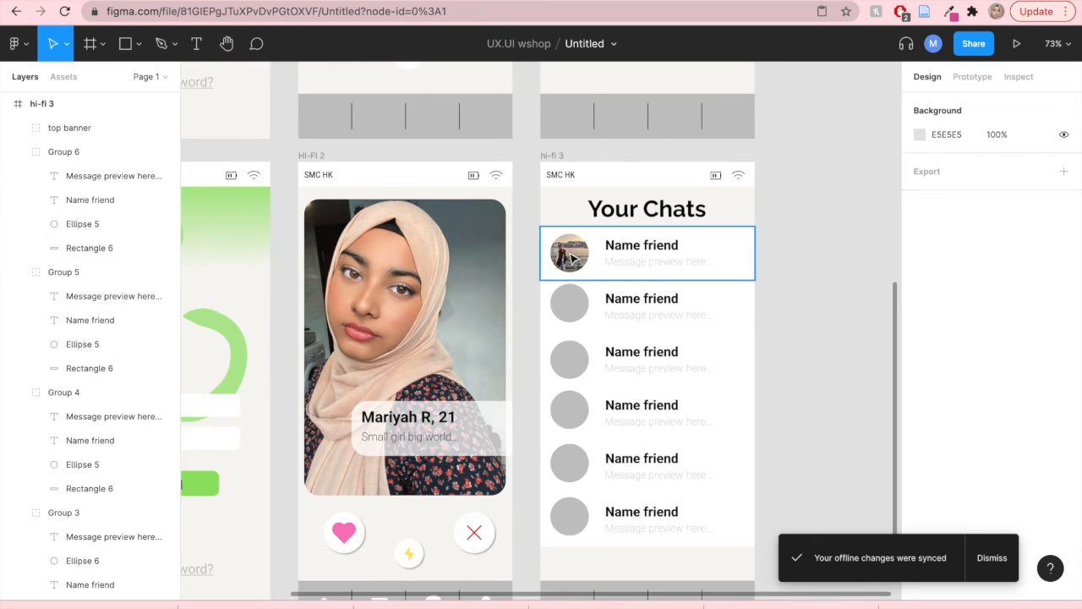
- Place another WhatsApp photo from the UX/UI folder into the second chat row's avatar circle
{"action": "left_click", "coordinate": [568, 300]}
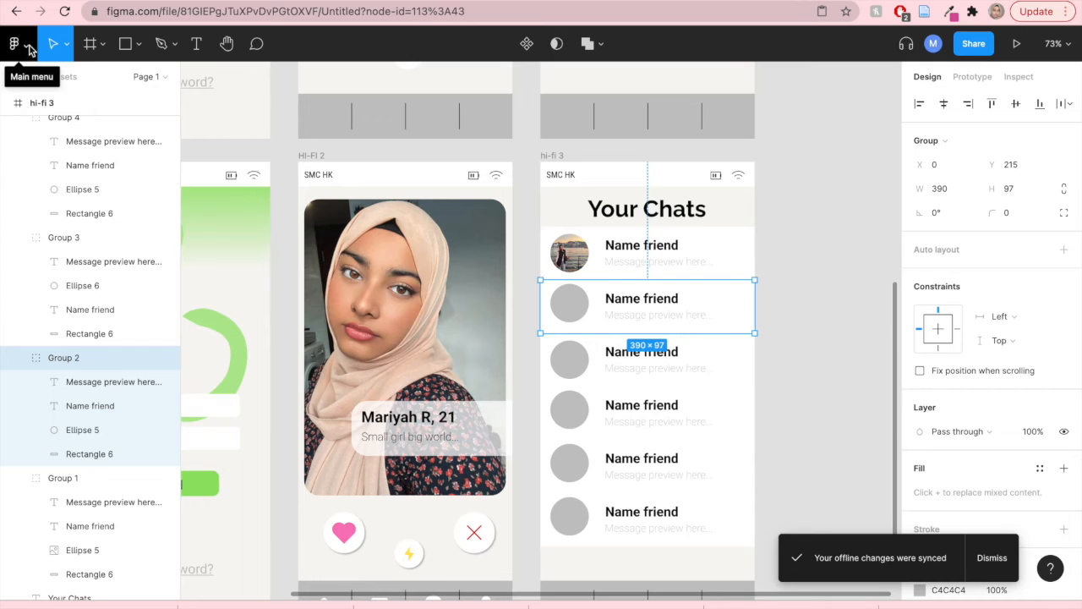
{"action": "left_click", "coordinate": [805, 333]}
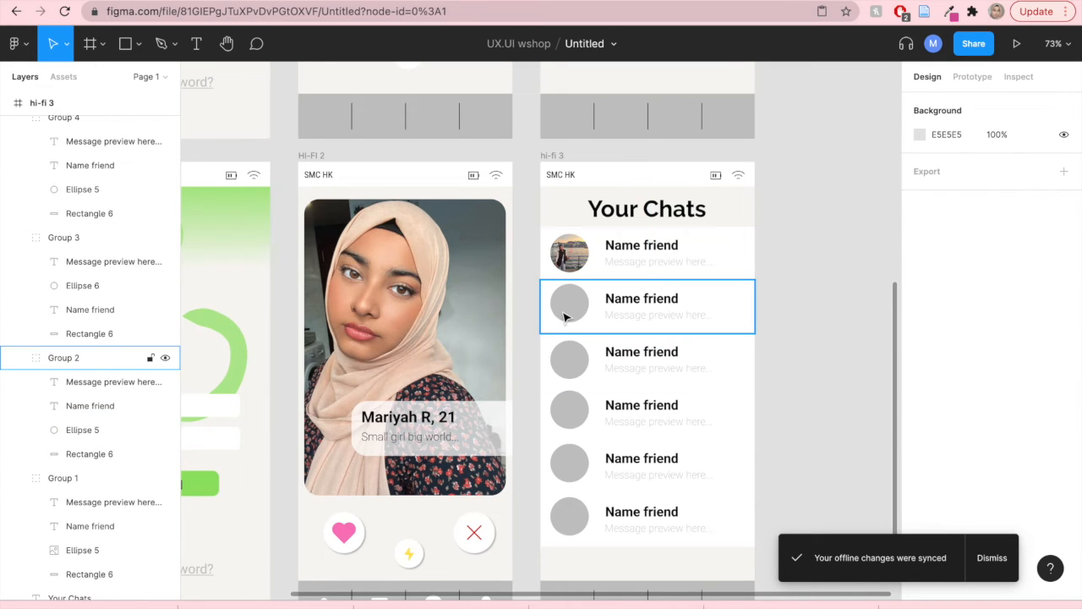
{"action": "left_click", "coordinate": [566, 316]}
{"action": "double_click", "coordinate": [569, 311]}
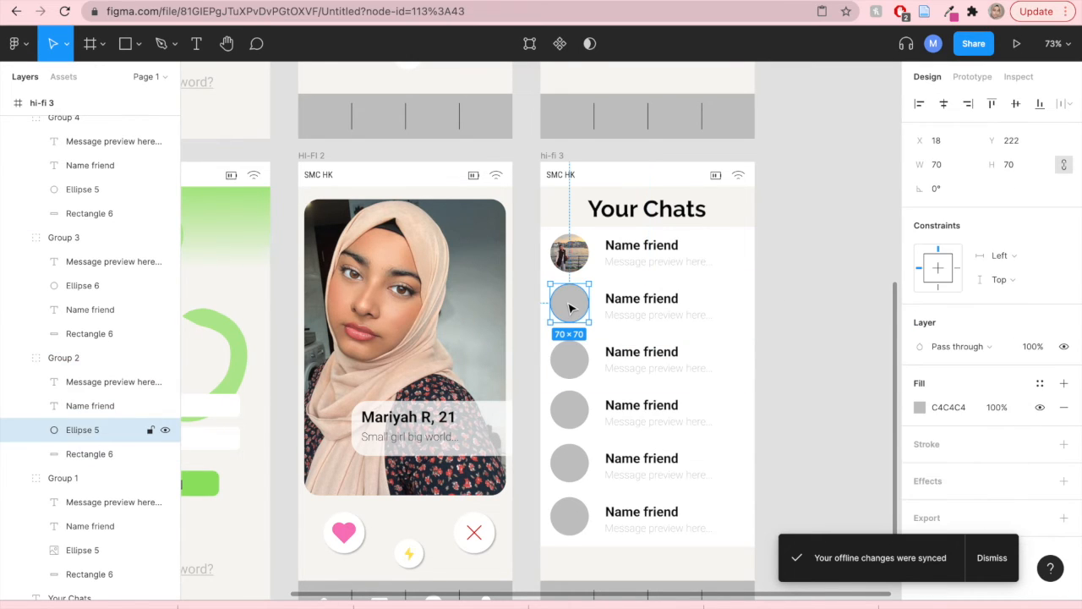
{"action": "left_click_drag", "start_coordinate": [570, 310], "coordinate": [572, 313]}
{"action": "left_click", "coordinate": [786, 344]}
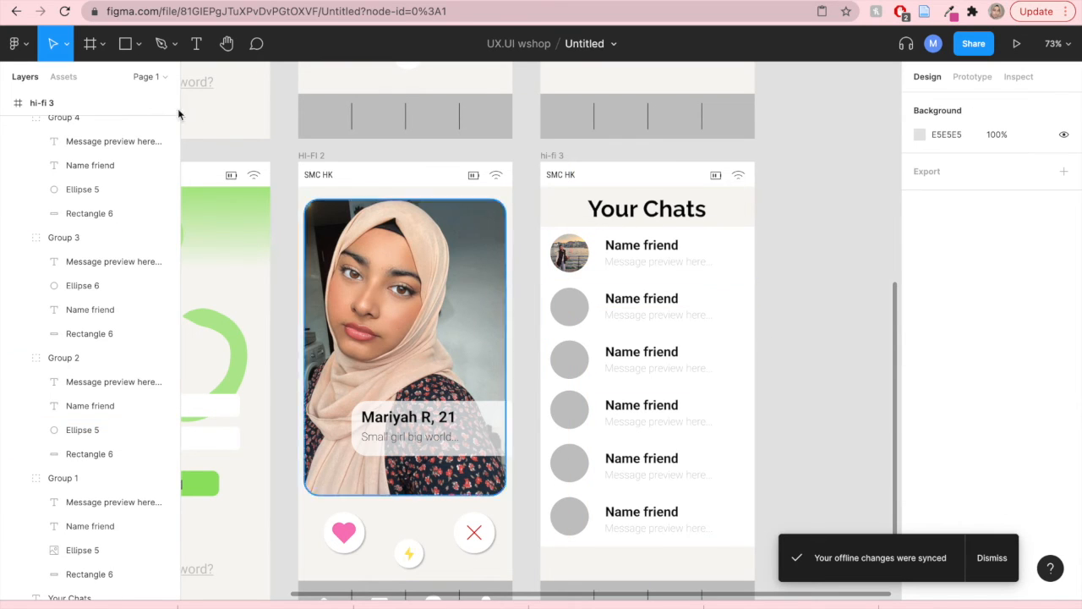
{"action": "left_click", "coordinate": [14, 46]}
{"action": "mouse_move", "coordinate": [56, 162]}
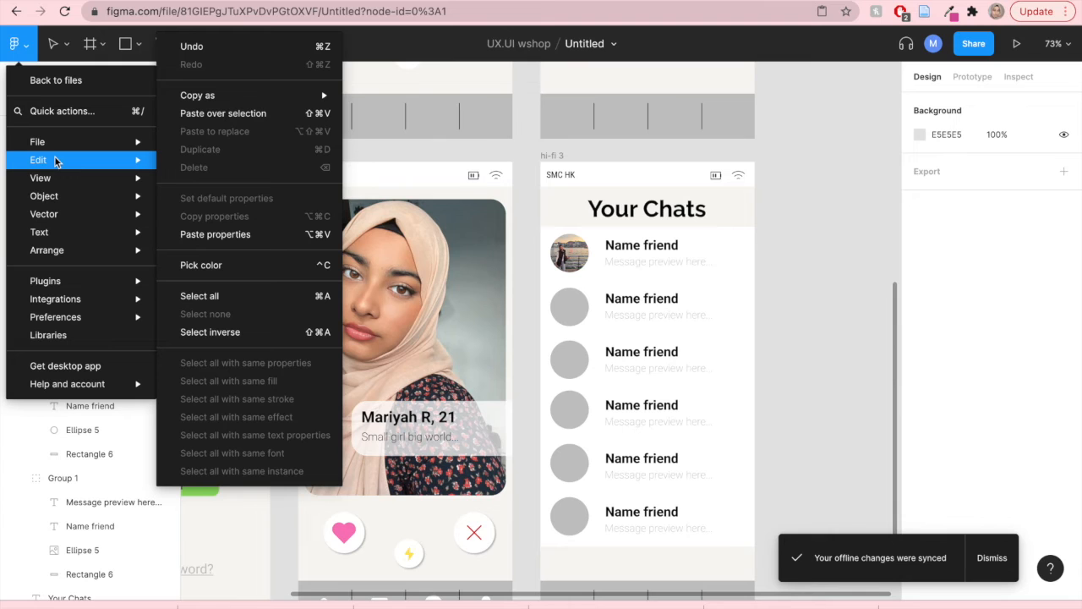
{"action": "mouse_move", "coordinate": [110, 141]}
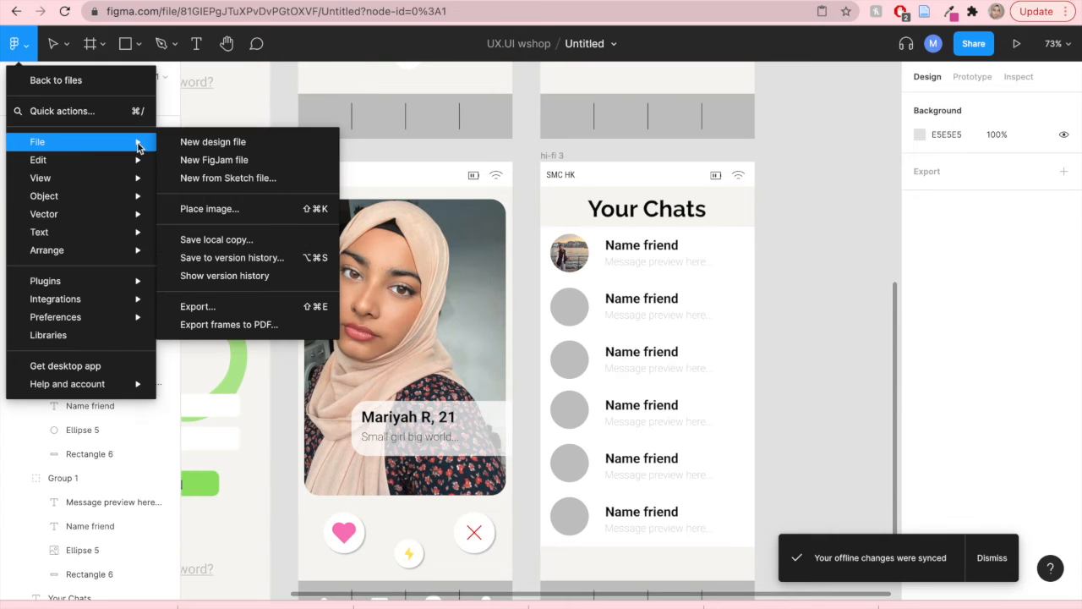
{"action": "left_click", "coordinate": [231, 207]}
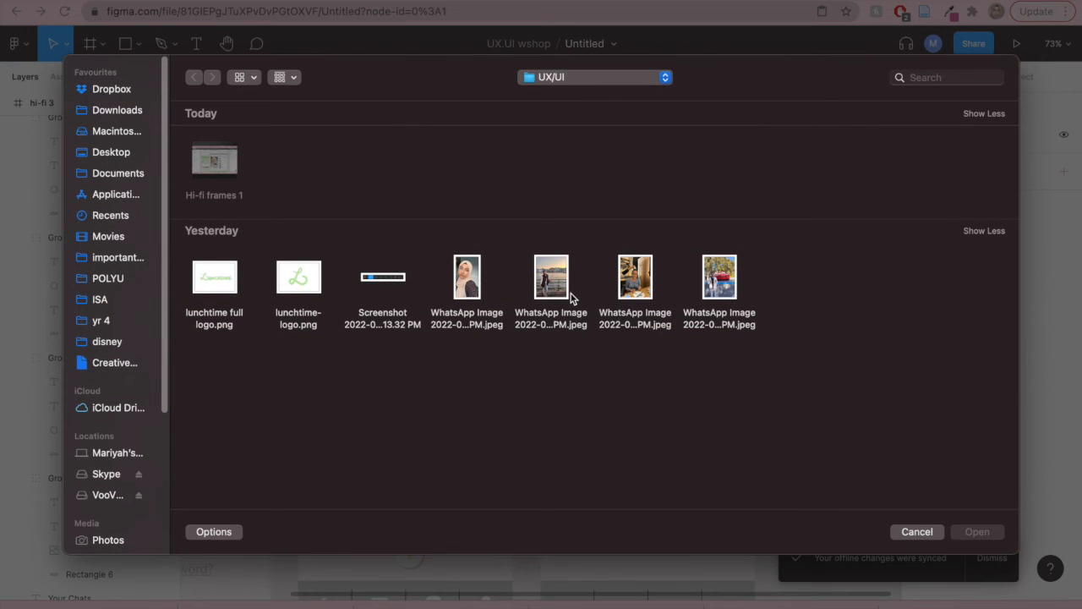
{"action": "double_click", "coordinate": [635, 282]}
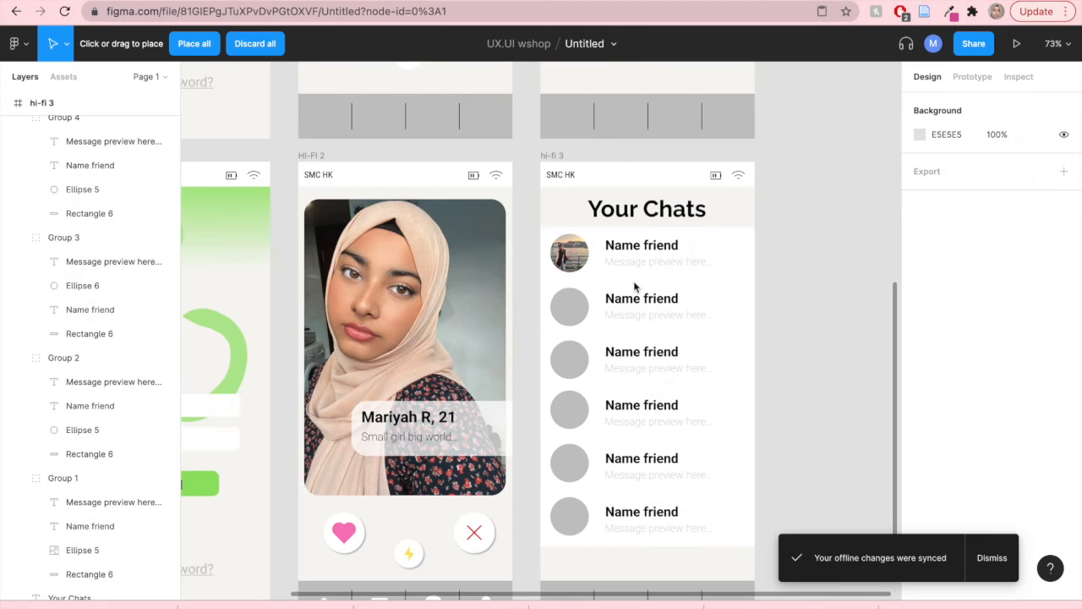
{"action": "left_click", "coordinate": [575, 305]}
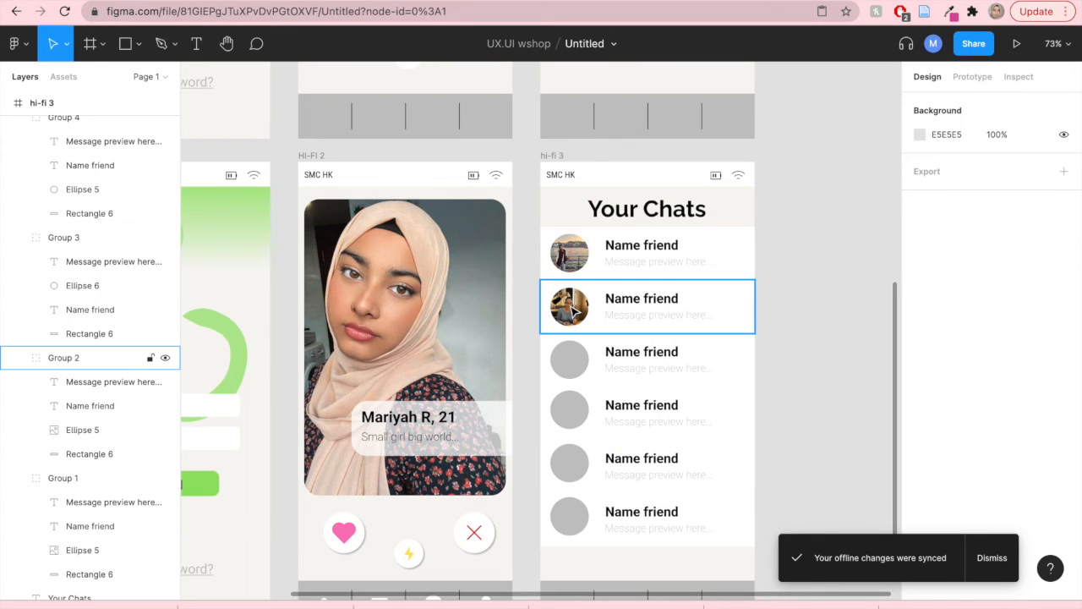
- Place the last WhatsApp photo from the UX/UI folder into the third chat row's avatar circle
{"action": "left_click", "coordinate": [568, 355]}
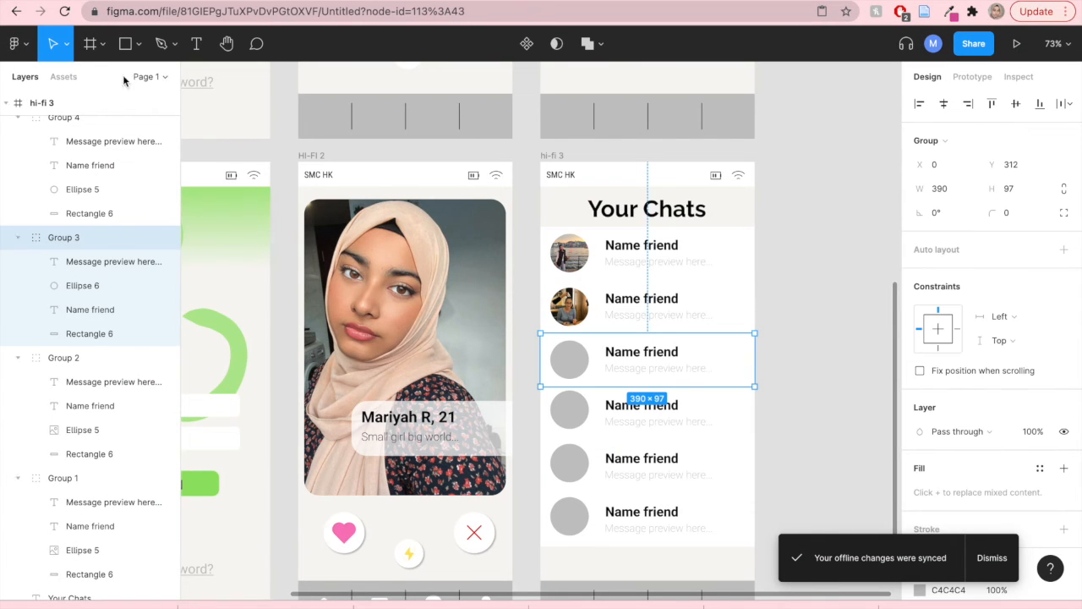
{"action": "left_click", "coordinate": [21, 44]}
{"action": "mouse_move", "coordinate": [38, 161]}
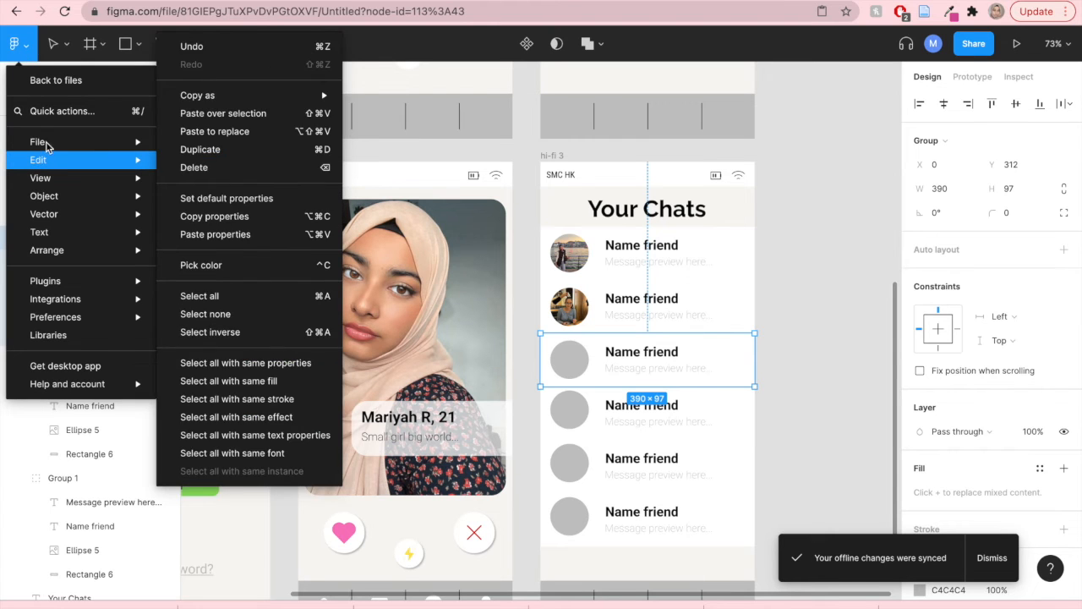
{"action": "mouse_move", "coordinate": [38, 141]}
{"action": "left_click", "coordinate": [199, 209]}
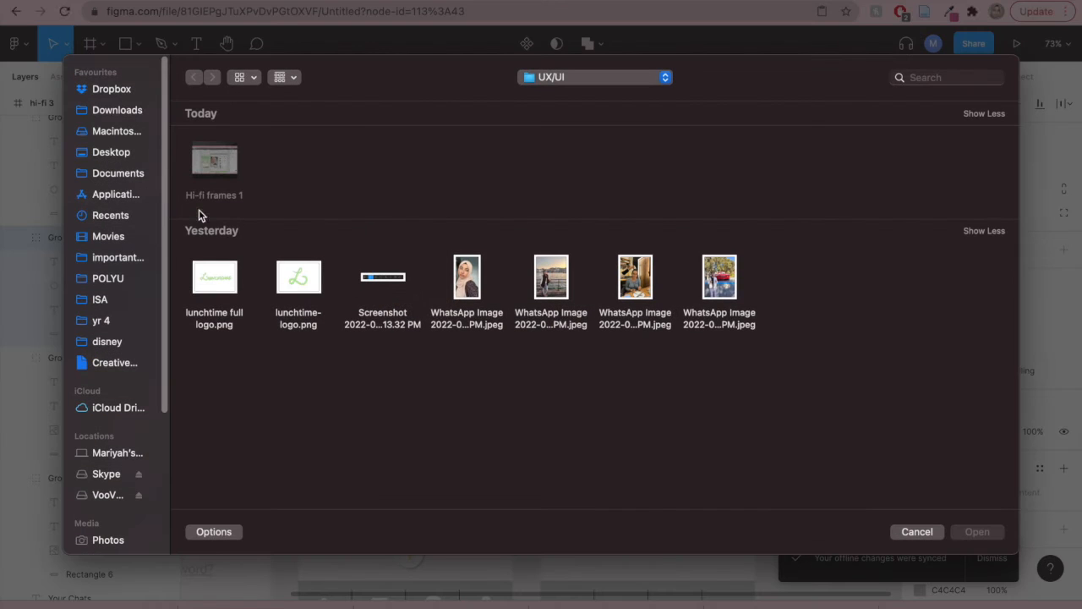
{"action": "left_click", "coordinate": [713, 285]}
{"action": "key", "text": "Return"}
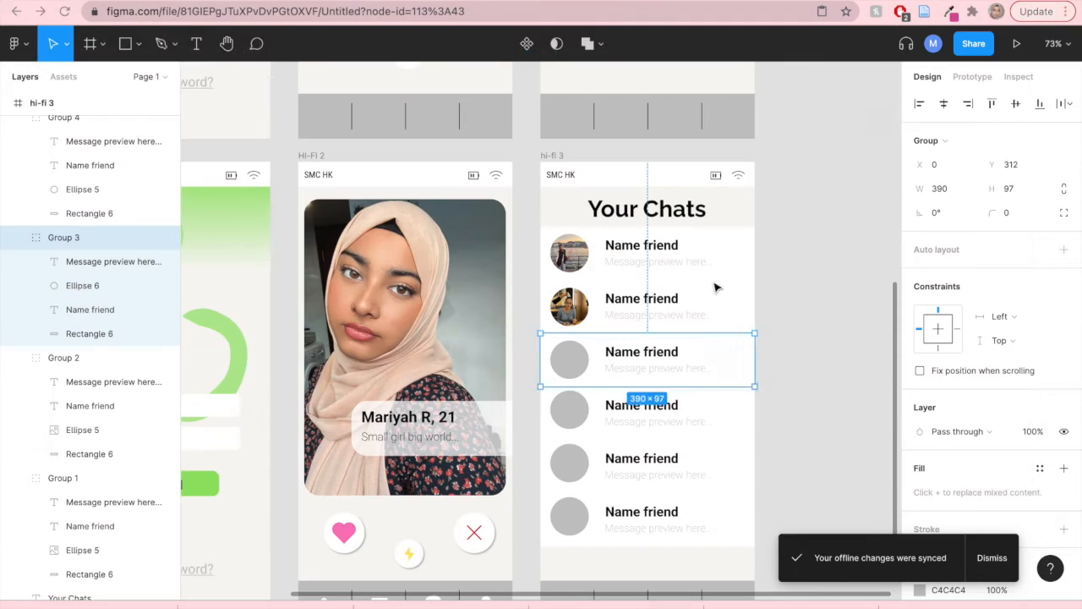
{"action": "left_click", "coordinate": [569, 360]}
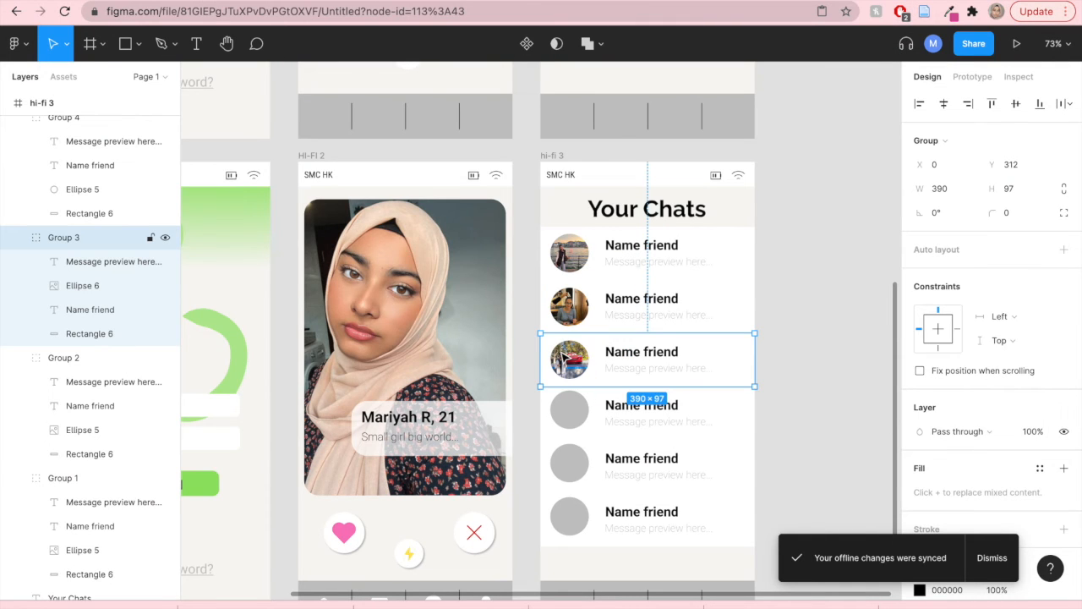
{"action": "left_click", "coordinate": [763, 311]}
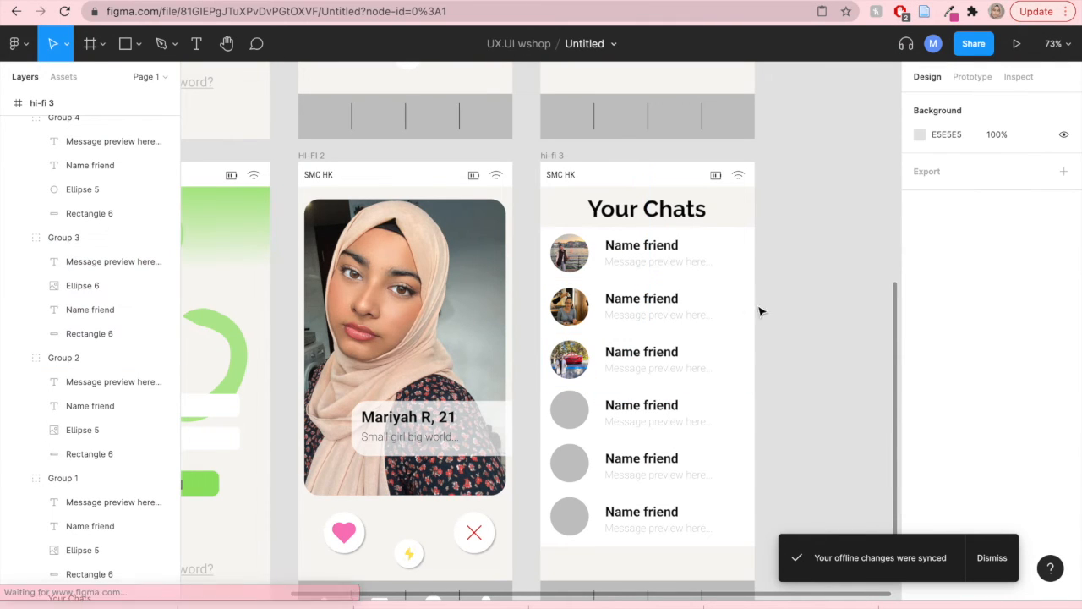
- Place a WhatsApp photo from the UX/UI folder into the fourth chat row's avatar circle
{"action": "left_click", "coordinate": [28, 51]}
{"action": "mouse_move", "coordinate": [28, 160]}
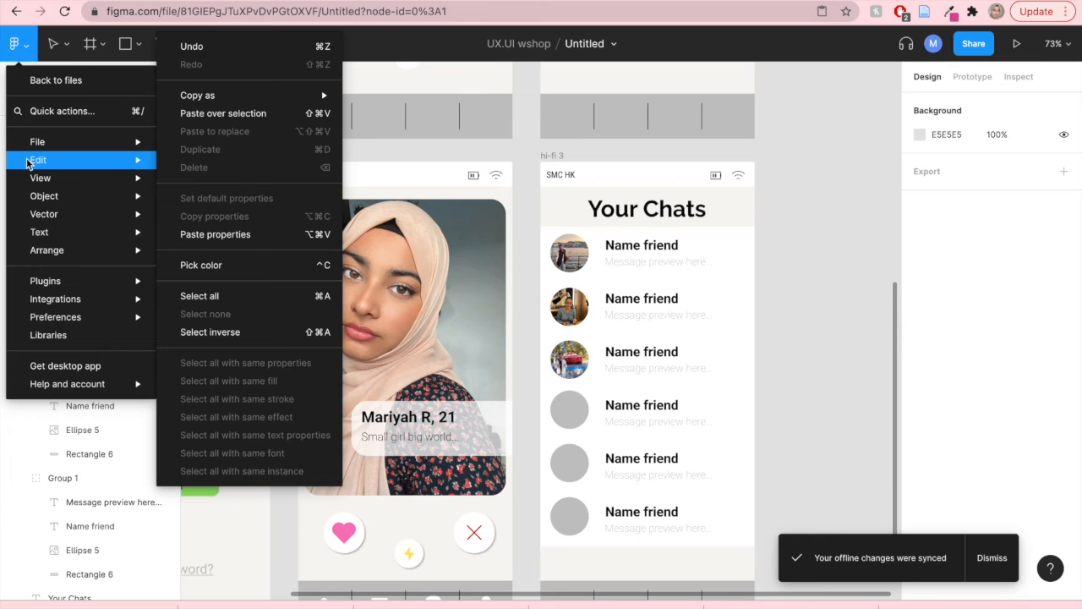
{"action": "mouse_move", "coordinate": [53, 142]}
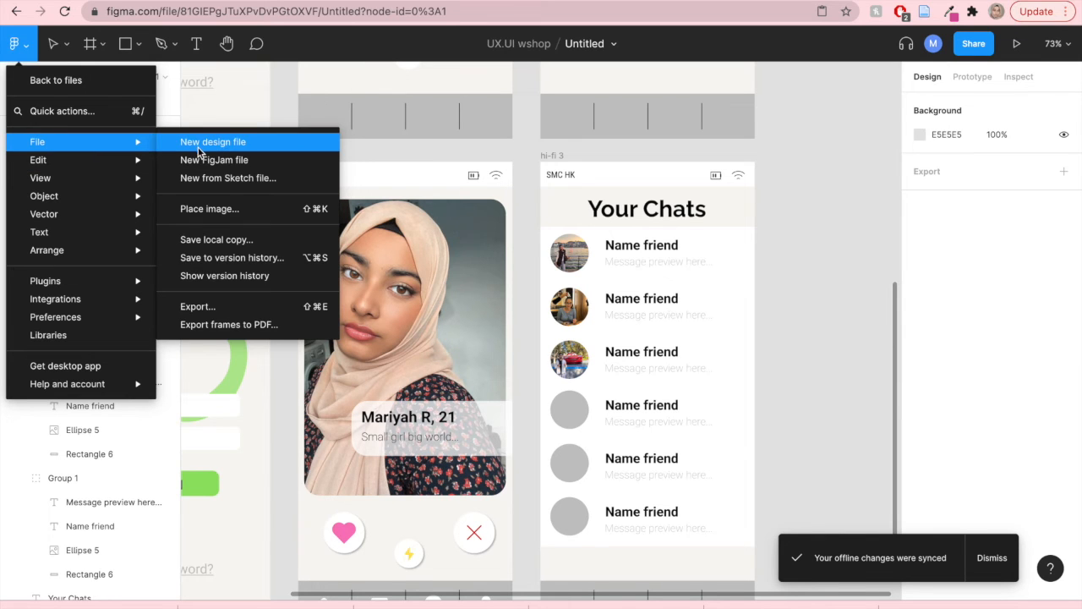
{"action": "left_click", "coordinate": [203, 209]}
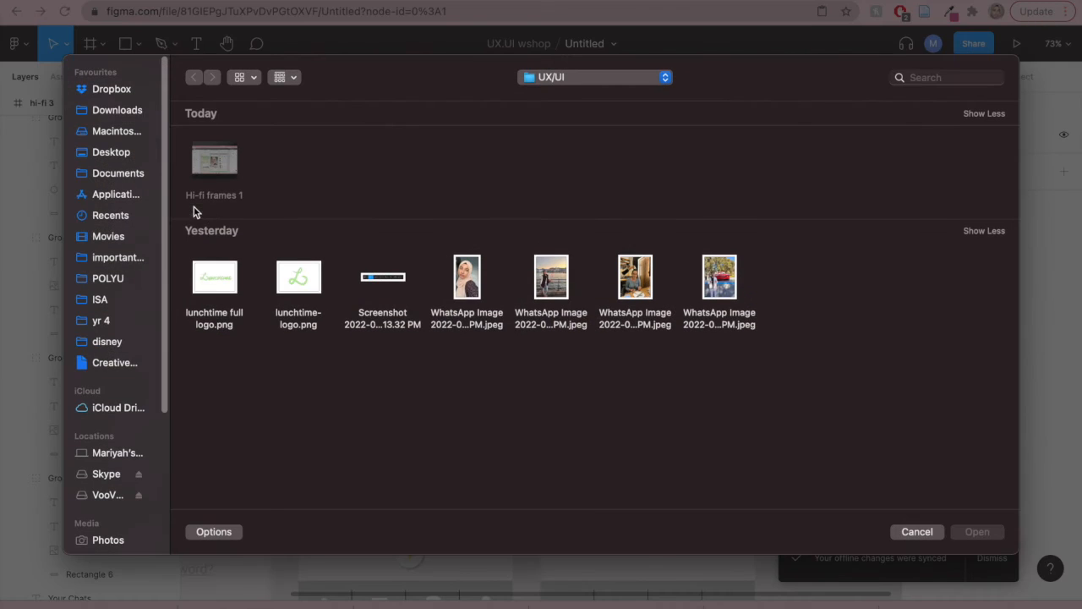
{"action": "double_click", "coordinate": [559, 277]}
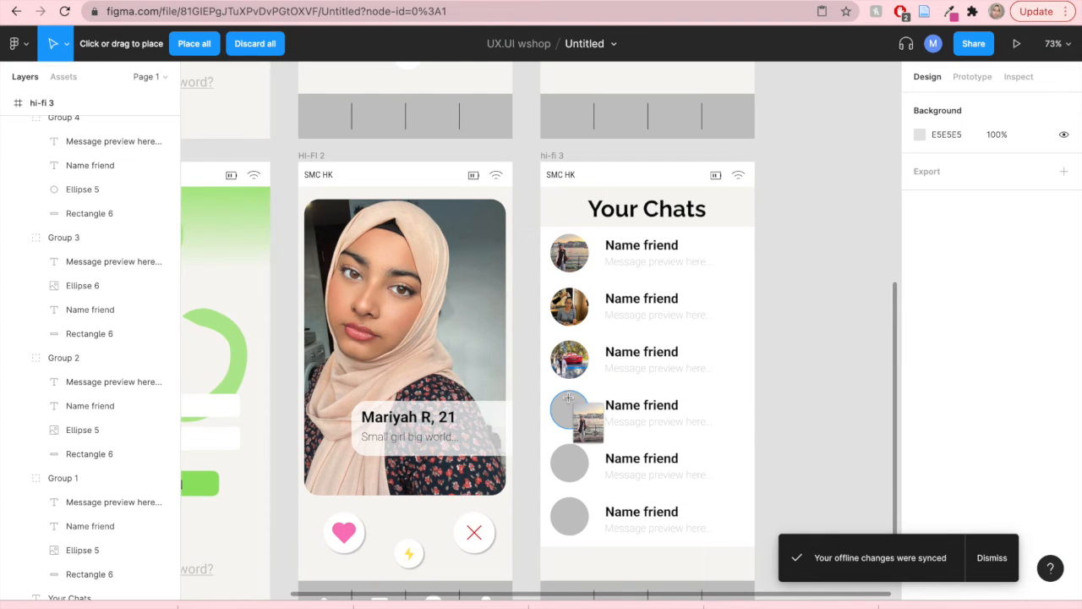
{"action": "left_click", "coordinate": [569, 398]}
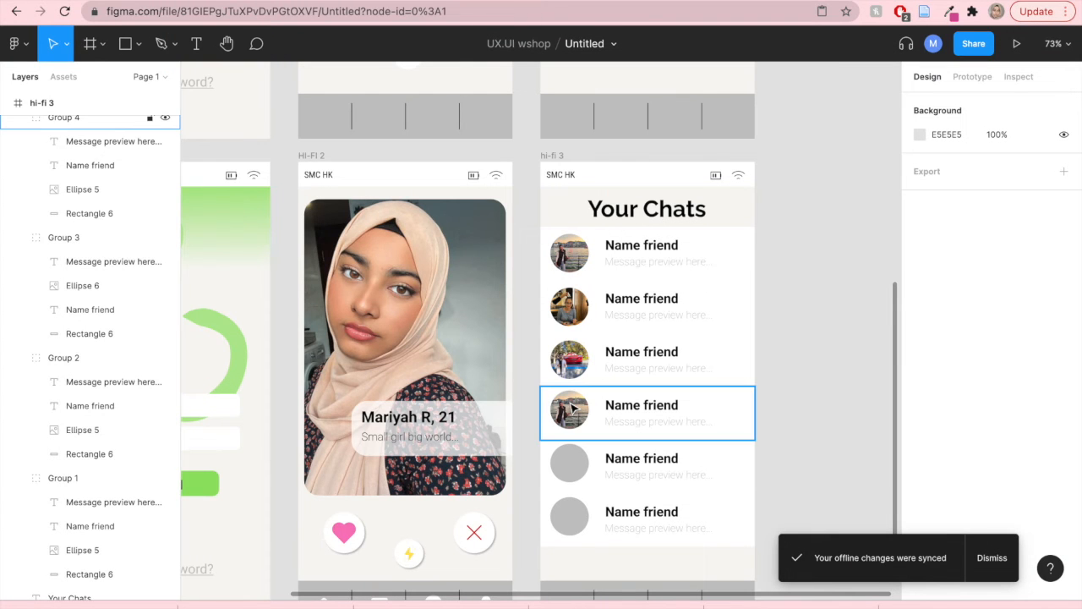
- Adjust the fourth avatar photo's exposure, tint and shadows in its image fill settings
{"action": "left_click", "coordinate": [572, 410]}
{"action": "left_click", "coordinate": [572, 410]}
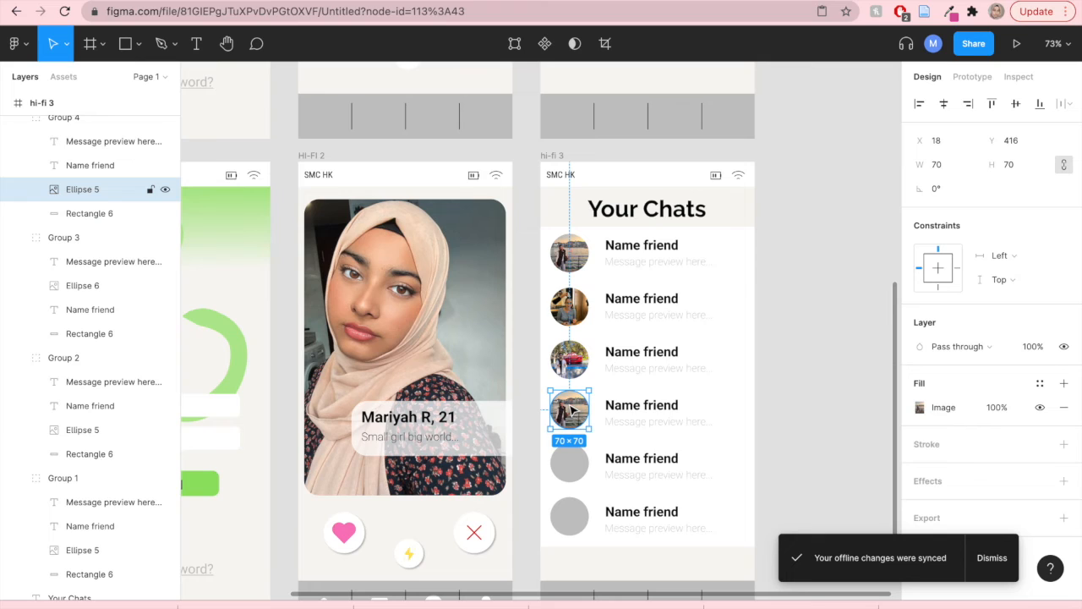
{"action": "left_click", "coordinate": [920, 408]}
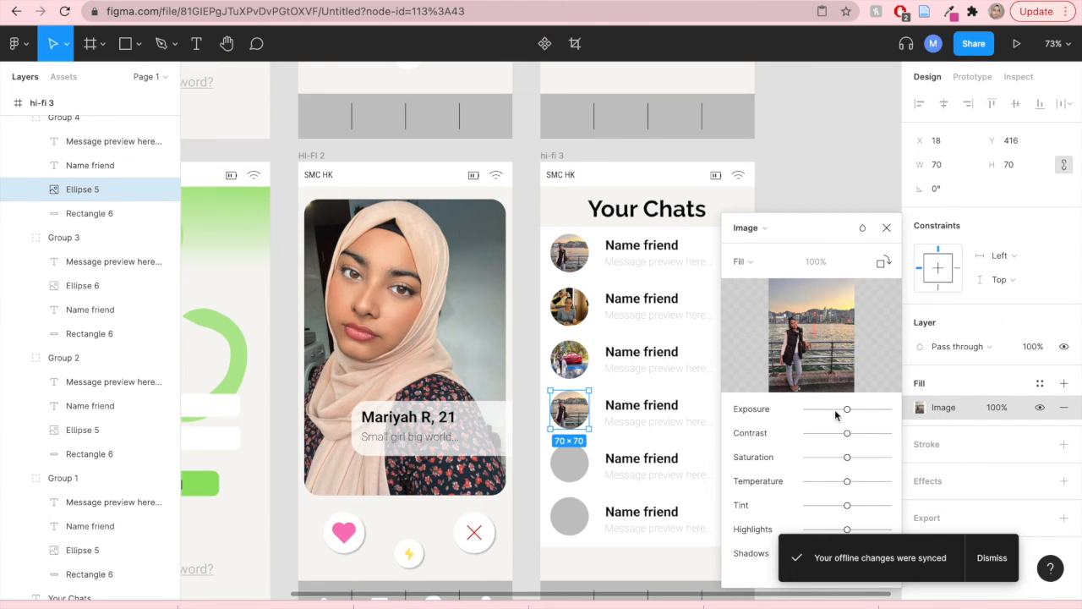
{"action": "left_click_drag", "start_coordinate": [849, 410], "coordinate": [856, 411]}
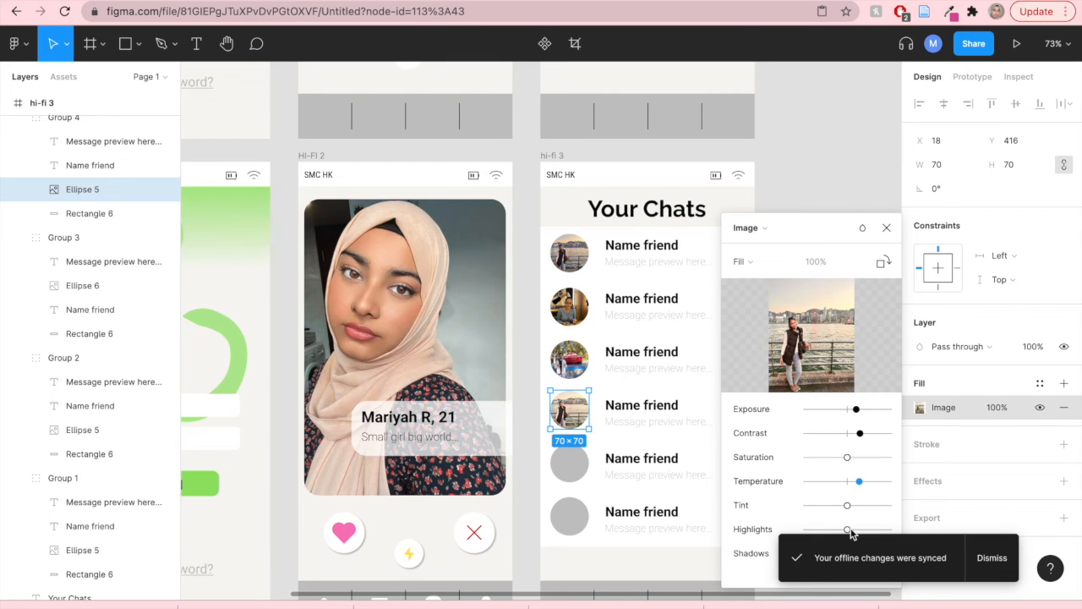
{"action": "left_click_drag", "start_coordinate": [847, 505], "coordinate": [859, 506]}
{"action": "left_click_drag", "start_coordinate": [845, 558], "coordinate": [838, 556]}
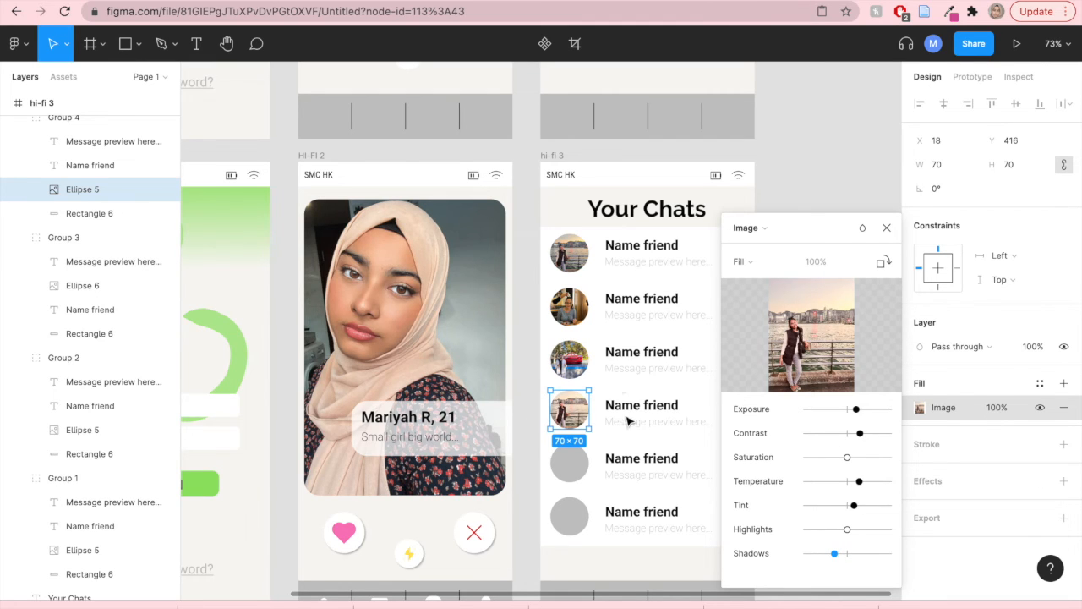
- Switch the fourth avatar's image scaling to Fit and back to Fill
{"action": "left_click", "coordinate": [748, 265]}
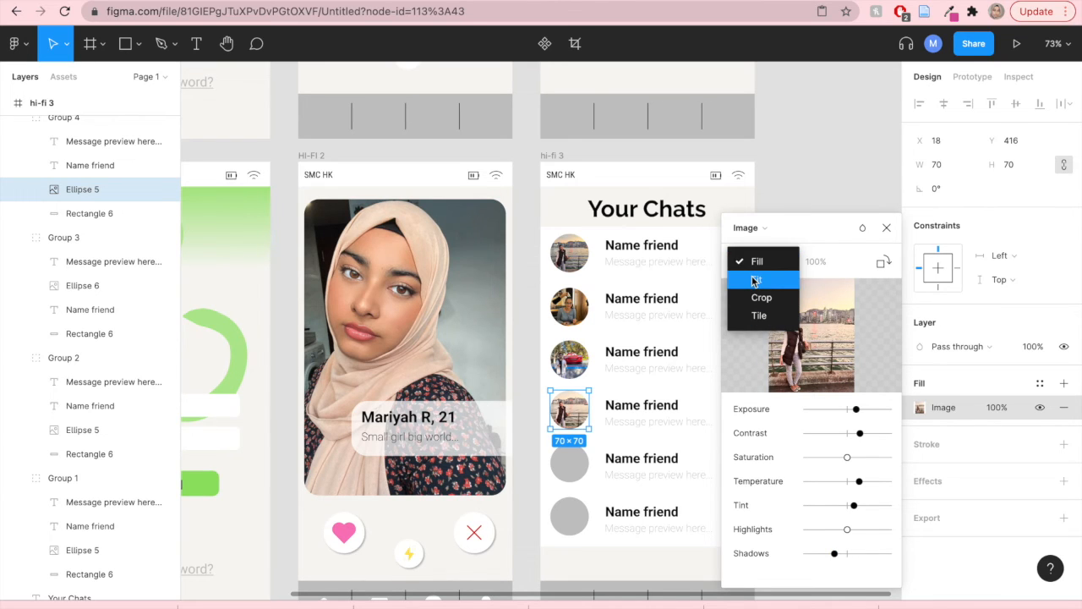
{"action": "left_click", "coordinate": [755, 280]}
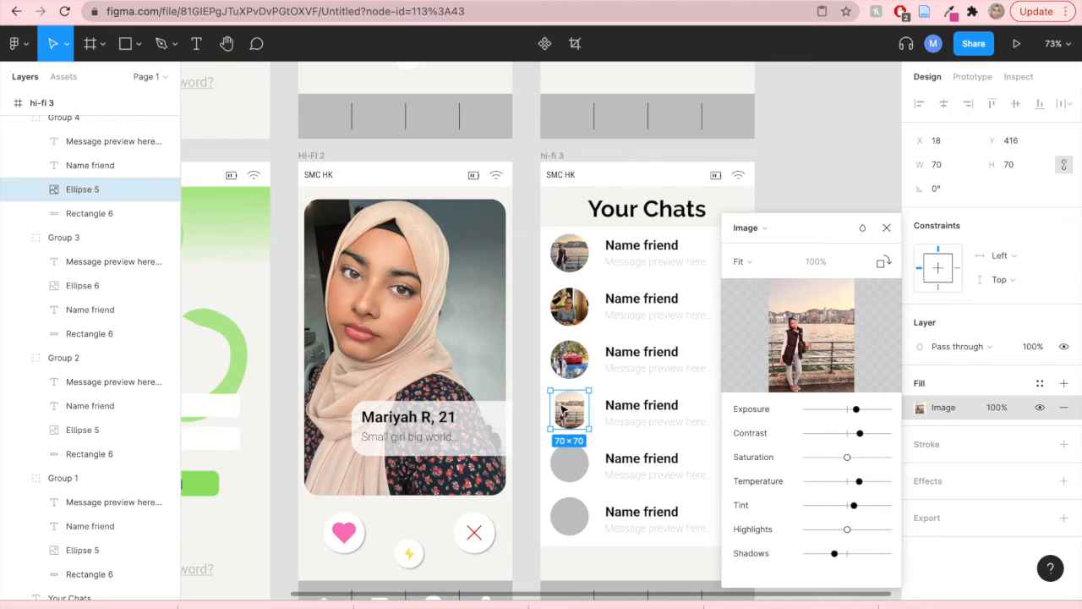
{"action": "left_click", "coordinate": [741, 261]}
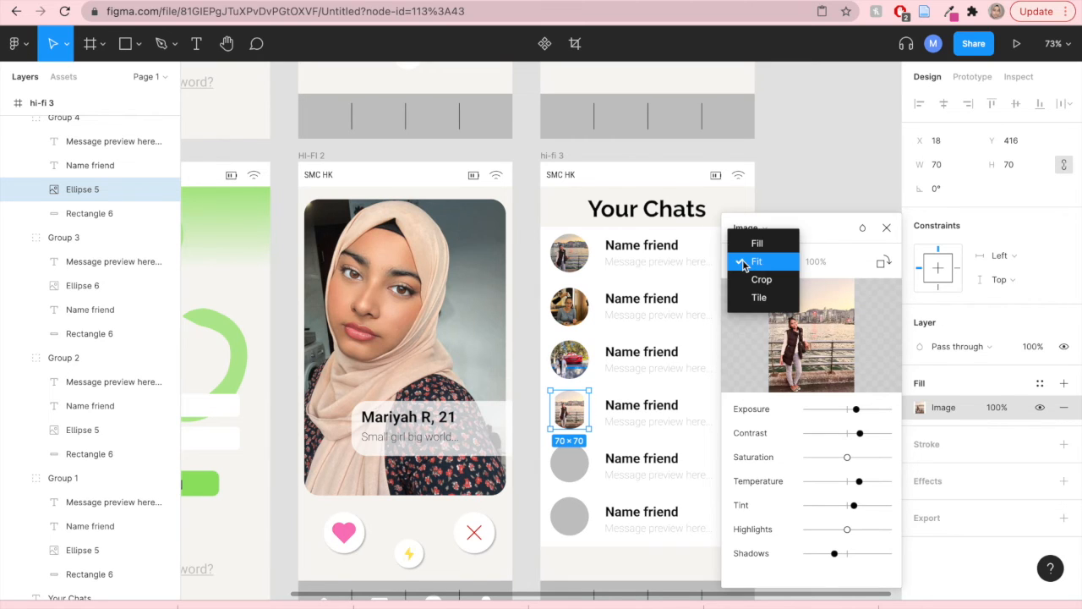
{"action": "left_click", "coordinate": [746, 245]}
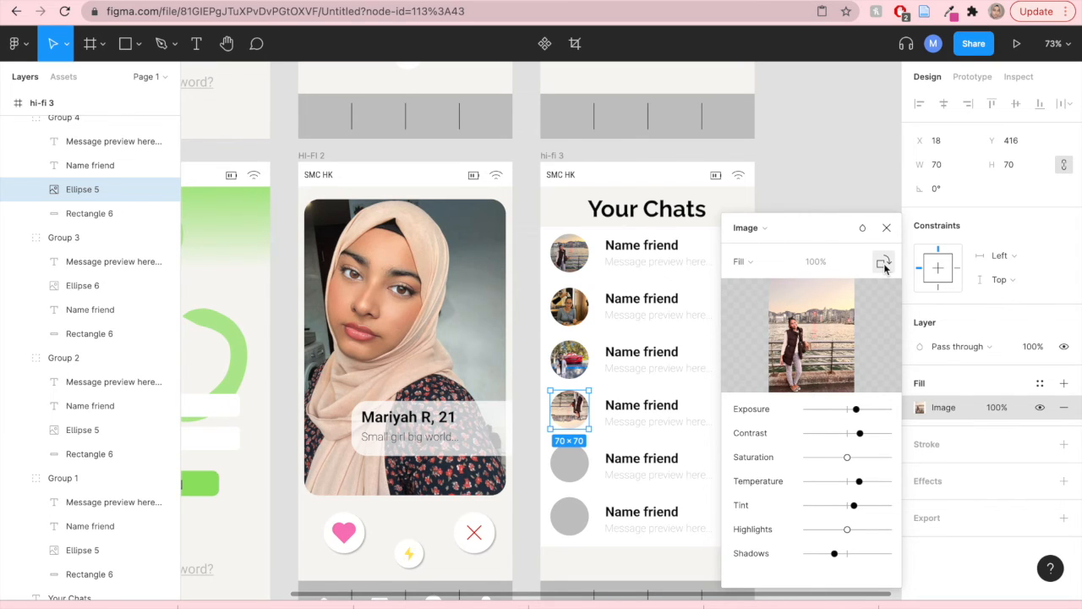
{"action": "left_click", "coordinate": [878, 203]}
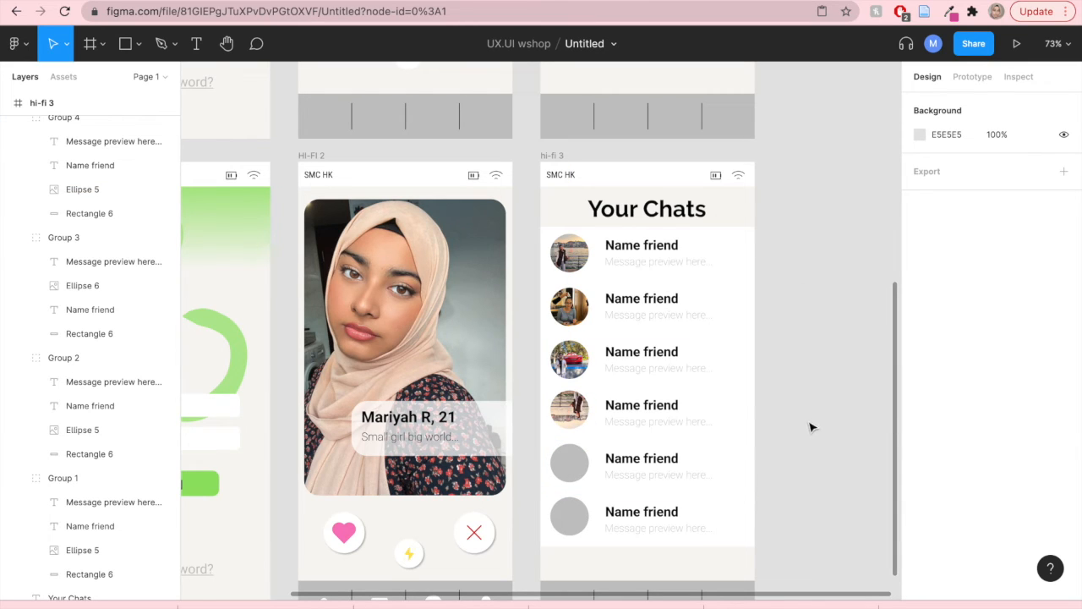
- Nudge the fifth and fourth avatar circles slightly to realign them in their rows
{"action": "left_click", "coordinate": [573, 463]}
{"action": "left_click", "coordinate": [573, 462]}
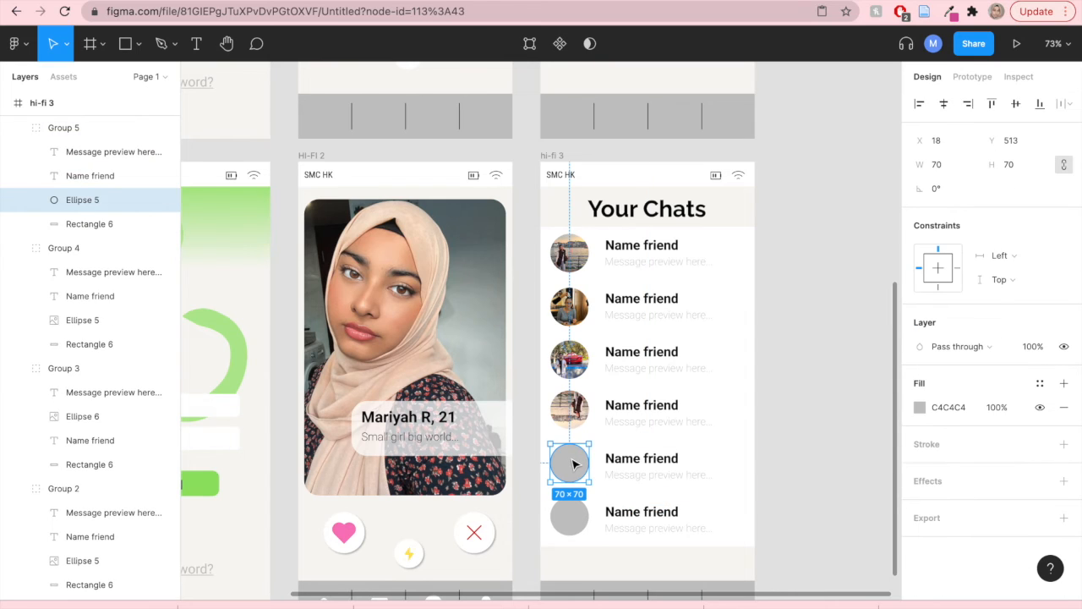
{"action": "left_click_drag", "start_coordinate": [573, 465], "coordinate": [573, 467]}
{"action": "left_click", "coordinate": [574, 410]}
{"action": "left_click", "coordinate": [574, 410]}
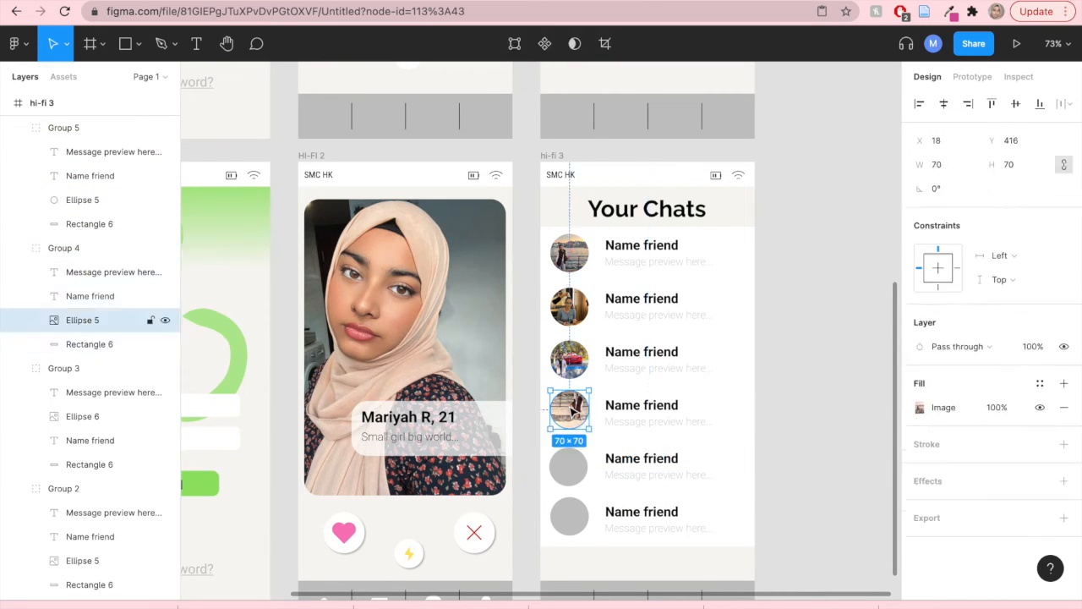
{"action": "left_click_drag", "start_coordinate": [574, 409], "coordinate": [572, 414]}
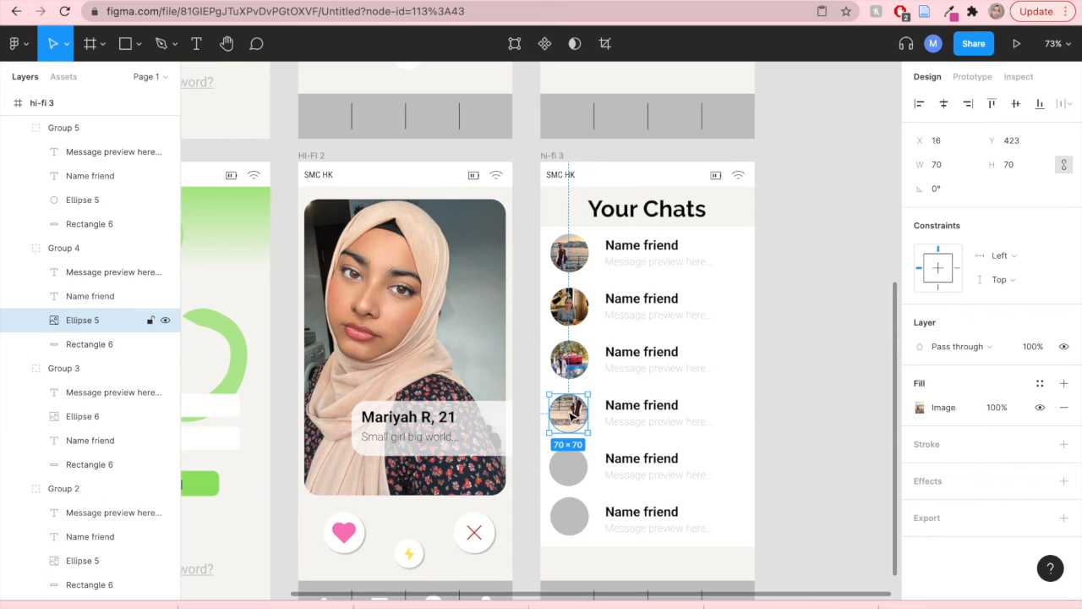
{"action": "left_click", "coordinate": [577, 521]}
{"action": "left_click", "coordinate": [577, 521]}
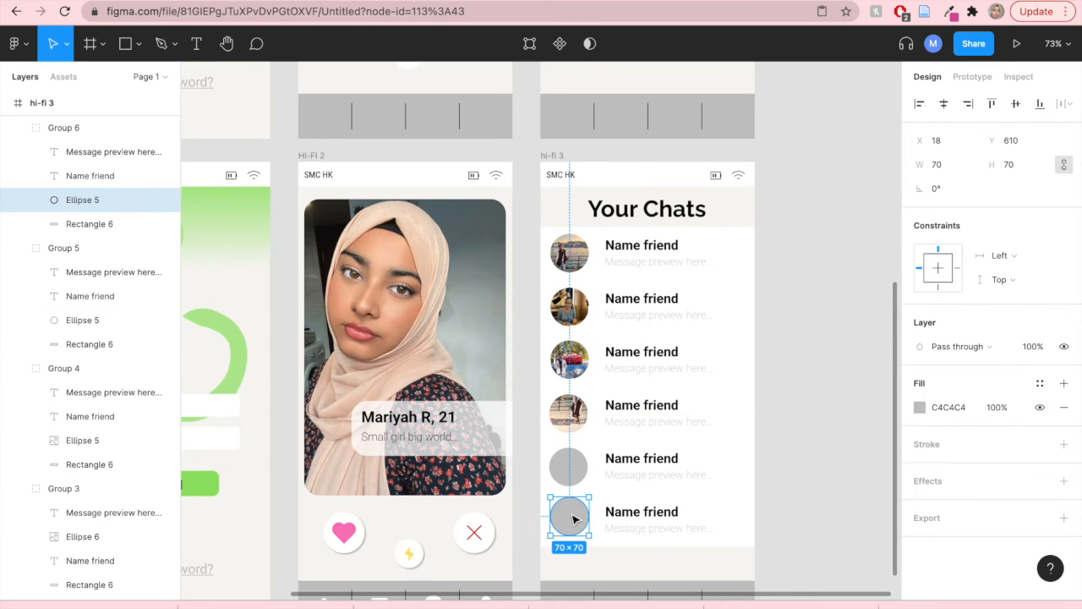
{"action": "left_click", "coordinate": [786, 442]}
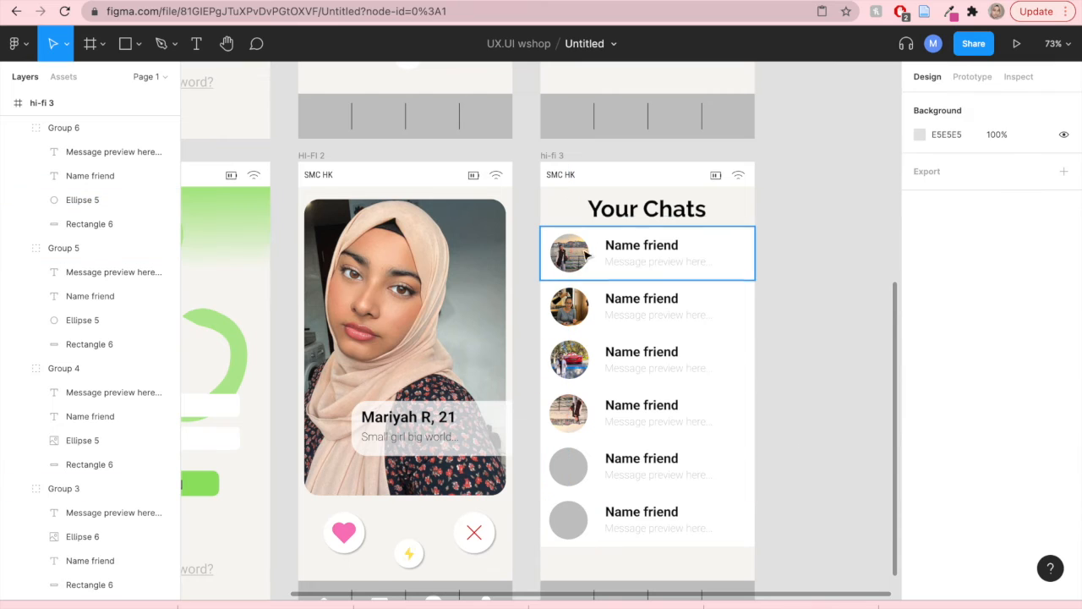
{"action": "left_click", "coordinate": [572, 256]}
{"action": "left_click", "coordinate": [571, 256]}
{"action": "left_click", "coordinate": [776, 451]}
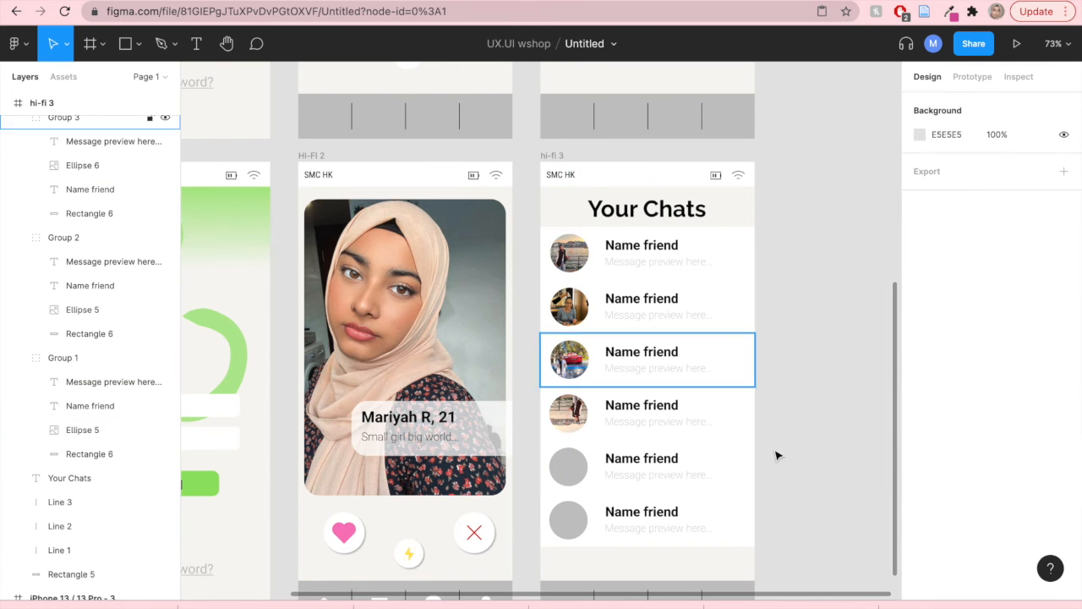
- Copy a woman's photo from the Google Images results for friendly face stock photo
{"action": "left_click", "coordinate": [927, 1]}
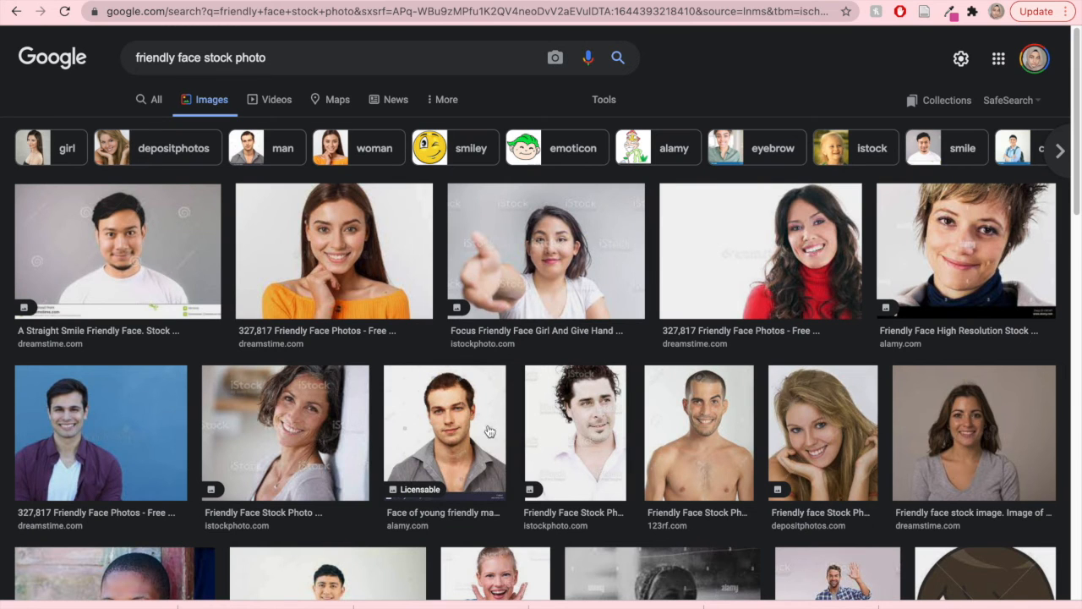
{"action": "scroll", "coordinate": [548, 440], "scroll_direction": "down", "scroll_amount": 3}
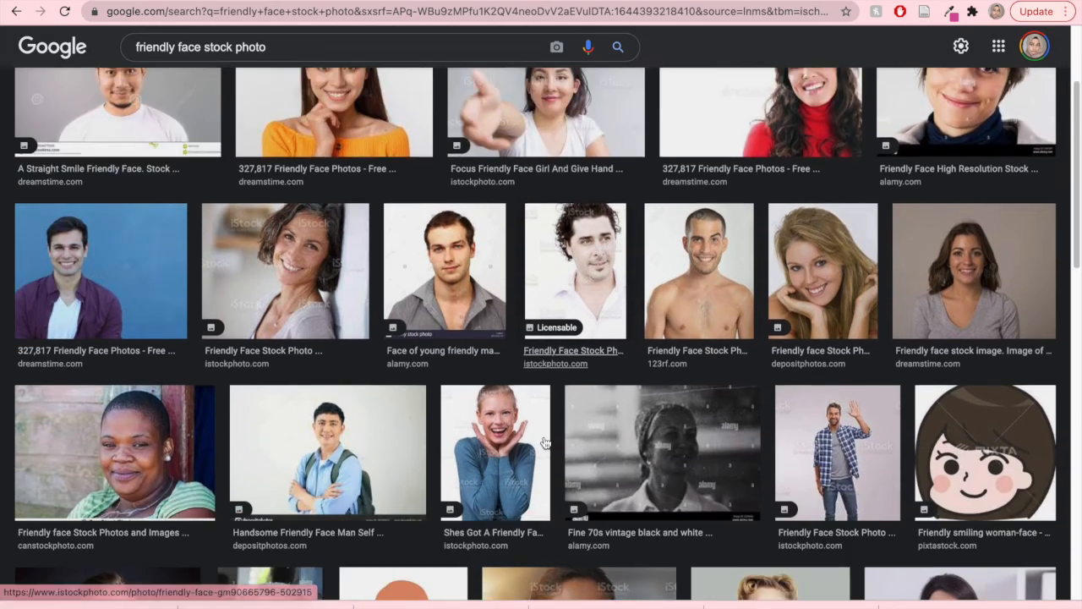
{"action": "scroll", "coordinate": [545, 442], "scroll_direction": "up", "scroll_amount": 3}
{"action": "scroll", "coordinate": [545, 440], "scroll_direction": "down", "scroll_amount": 4}
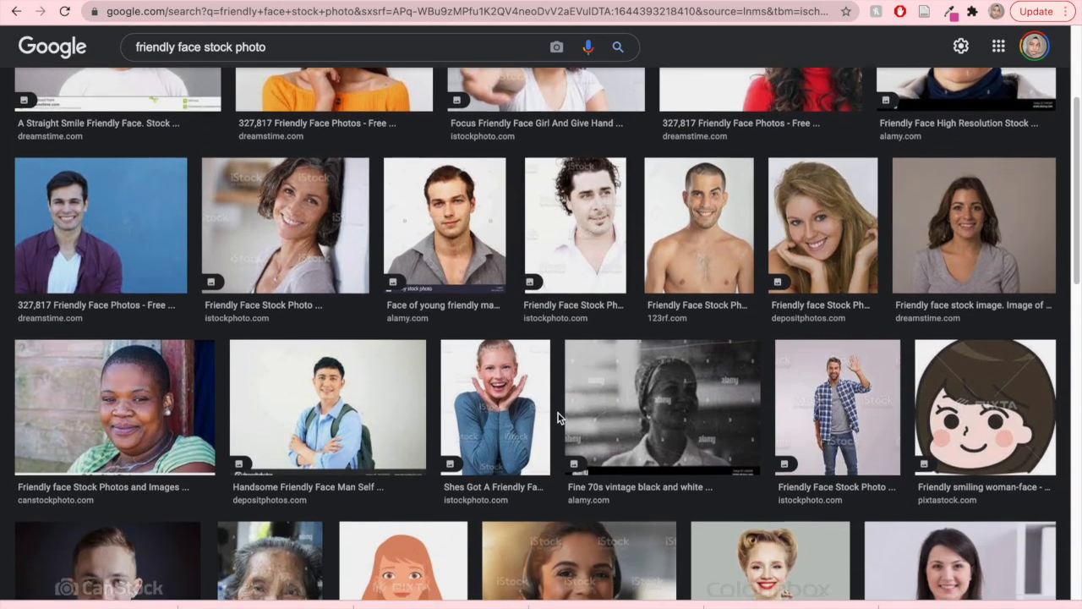
{"action": "left_click", "coordinate": [123, 399]}
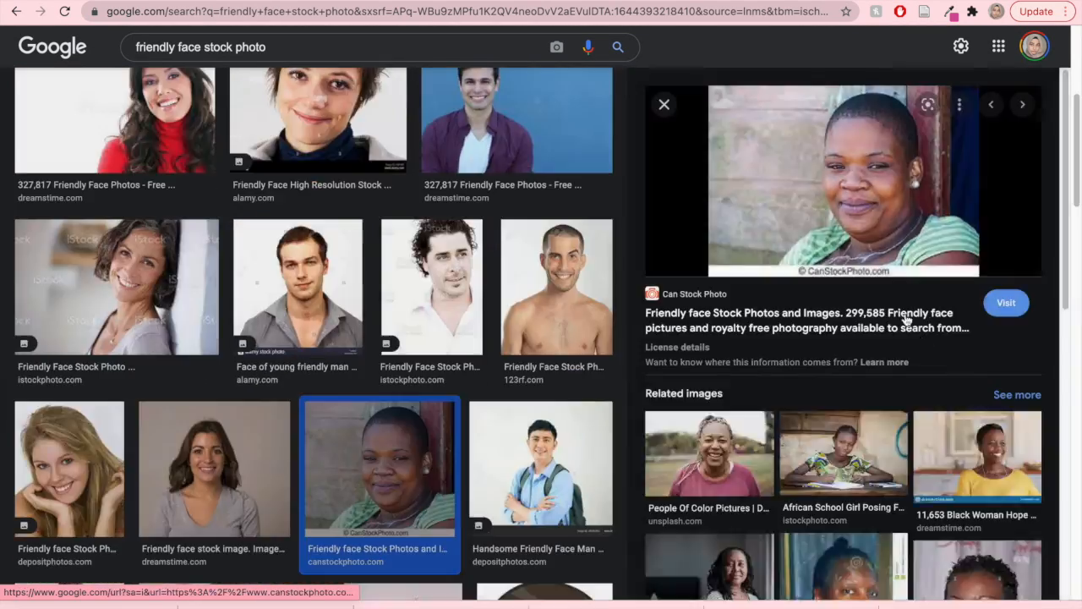
{"action": "right_click", "coordinate": [874, 184]}
{"action": "left_click", "coordinate": [750, 389]}
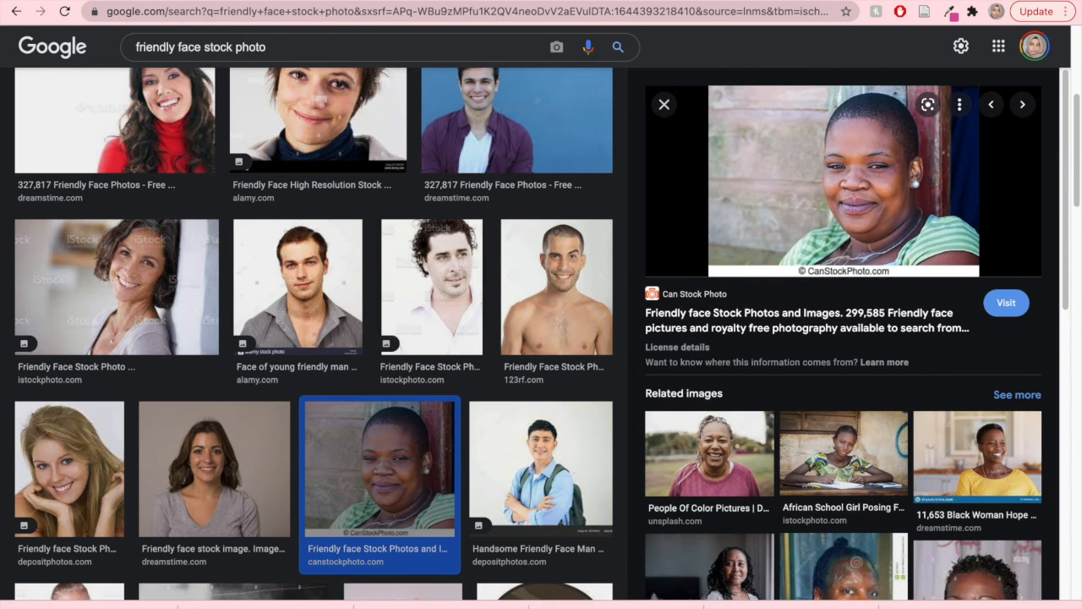
- Paste the copied photo into the fifth chat row's avatar circle
{"action": "key", "text": "ctrl+shift+Tab"}
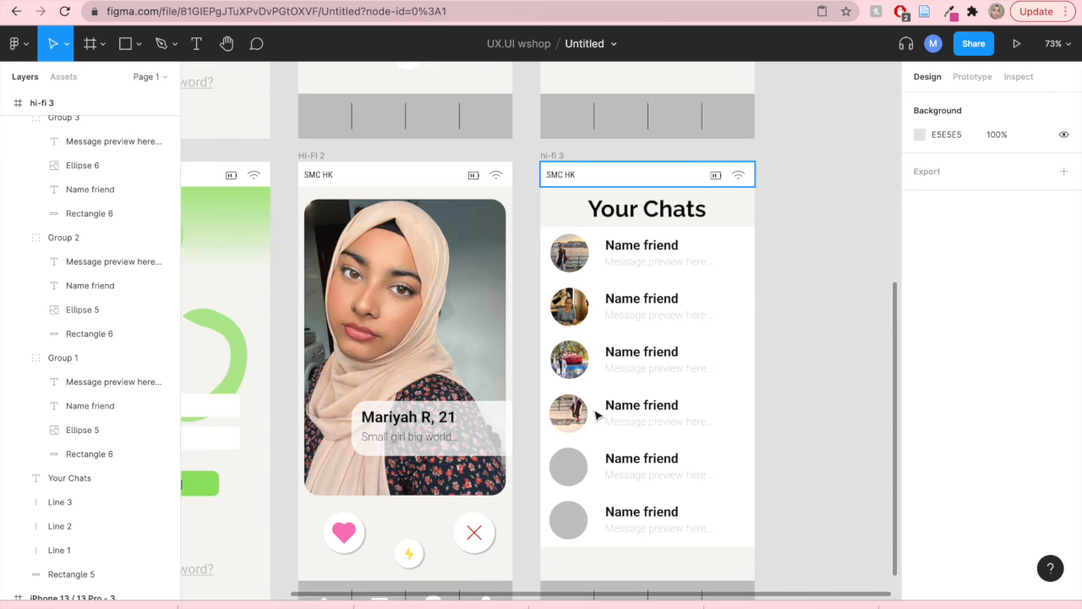
{"action": "double_click", "coordinate": [572, 470]}
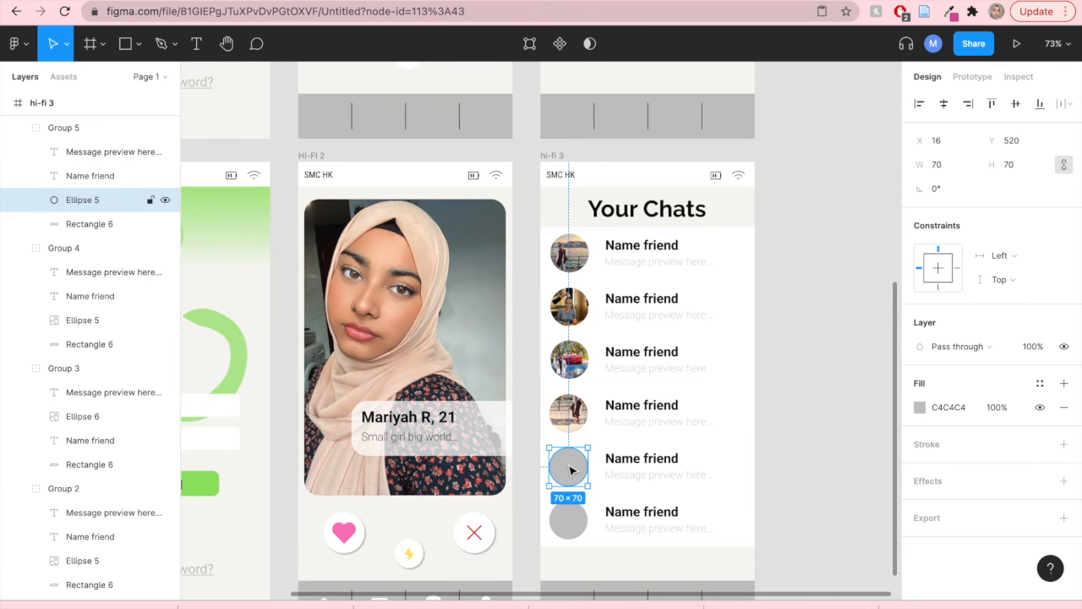
{"action": "right_click", "coordinate": [569, 470]}
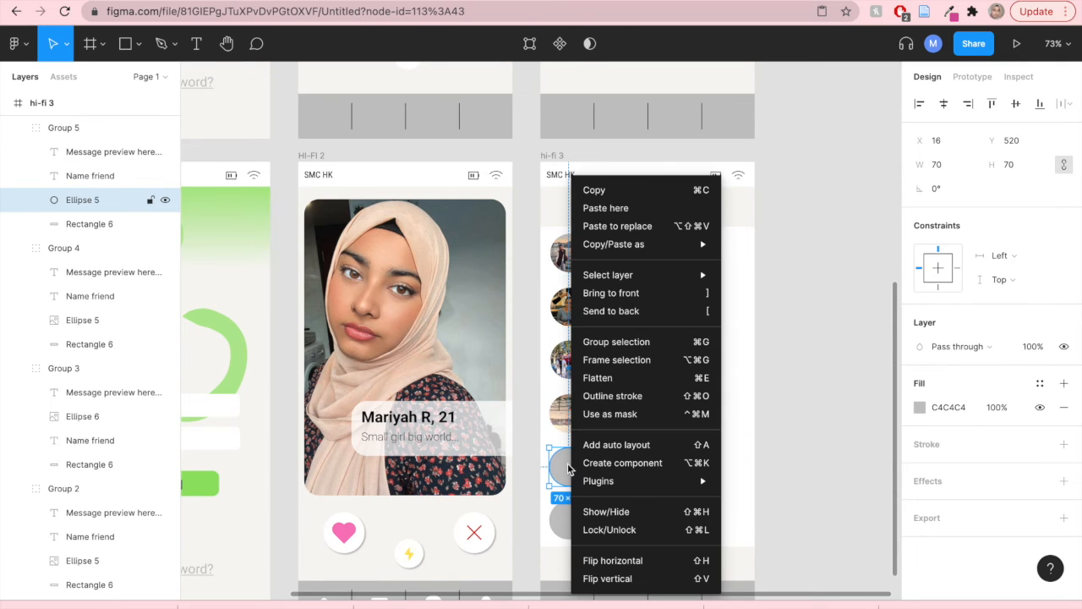
{"action": "left_click", "coordinate": [624, 210]}
{"action": "left_click", "coordinate": [838, 481]}
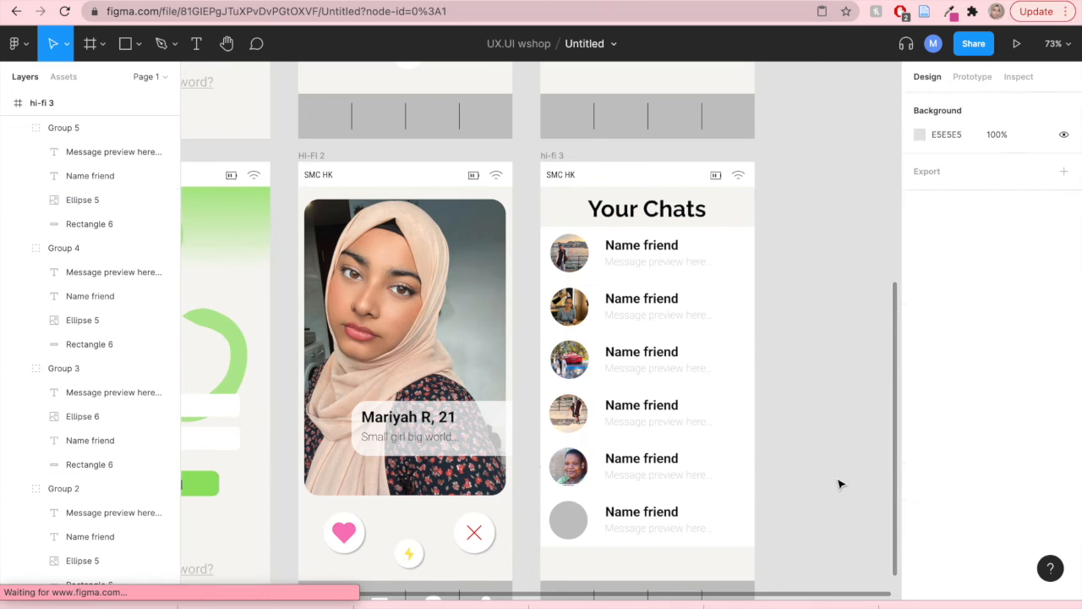
- Copy a smiling man's photo from the same image search results
{"action": "left_click", "coordinate": [923, 2]}
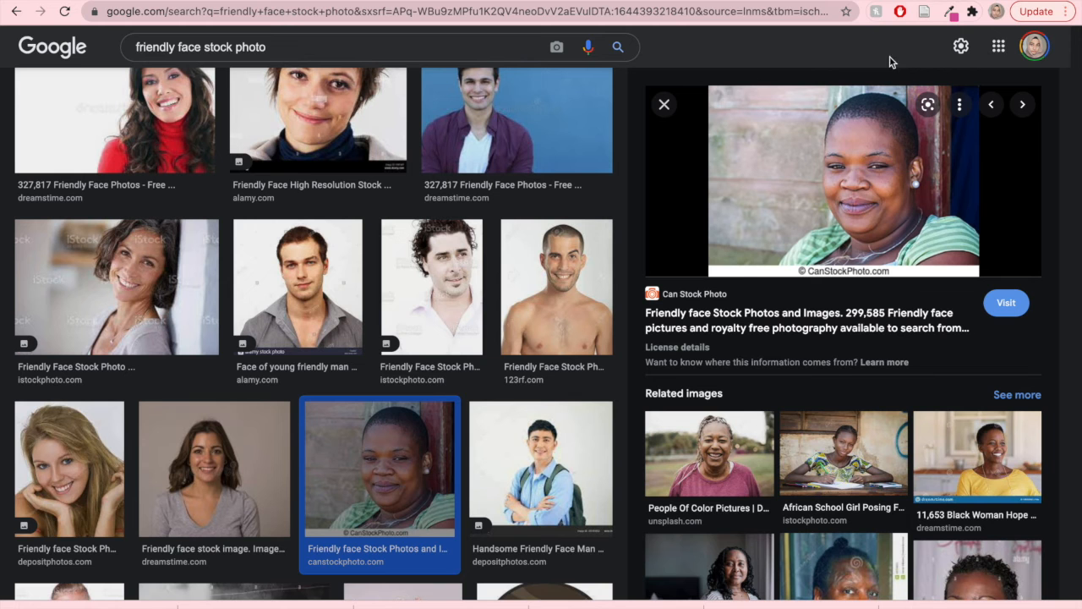
{"action": "left_click", "coordinate": [495, 132]}
{"action": "right_click", "coordinate": [740, 207]}
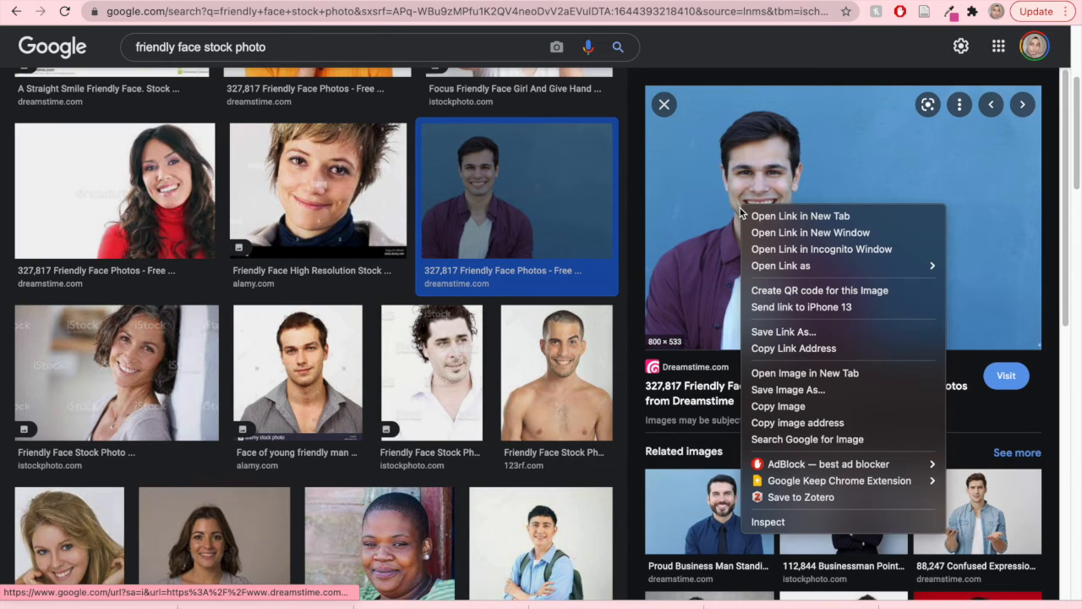
{"action": "left_click", "coordinate": [783, 406]}
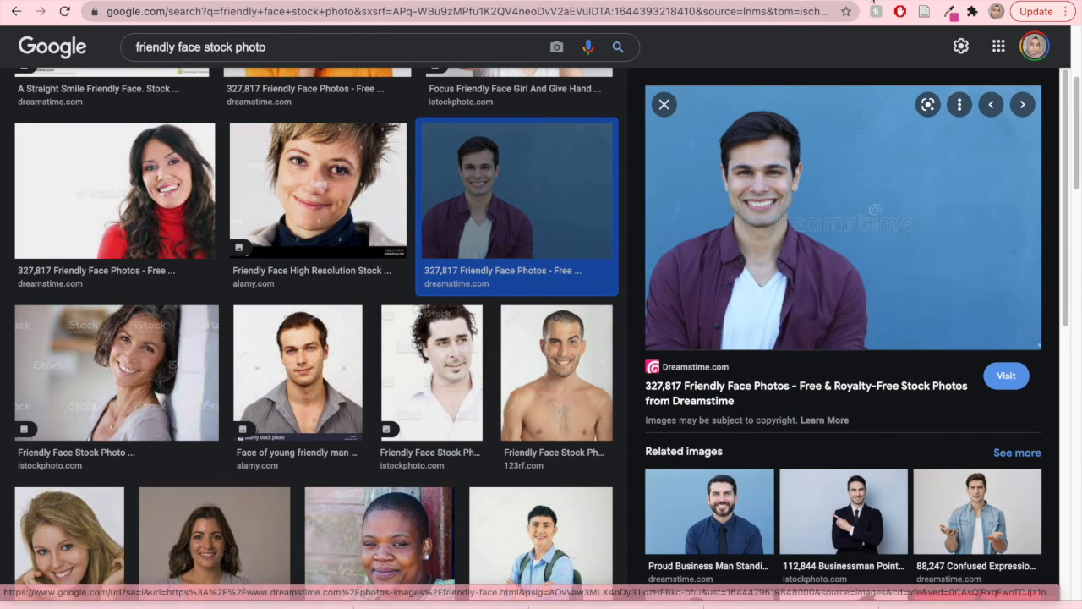
- Paste the copied photo into the sixth chat row's avatar circle
{"action": "left_click", "coordinate": [810, 1]}
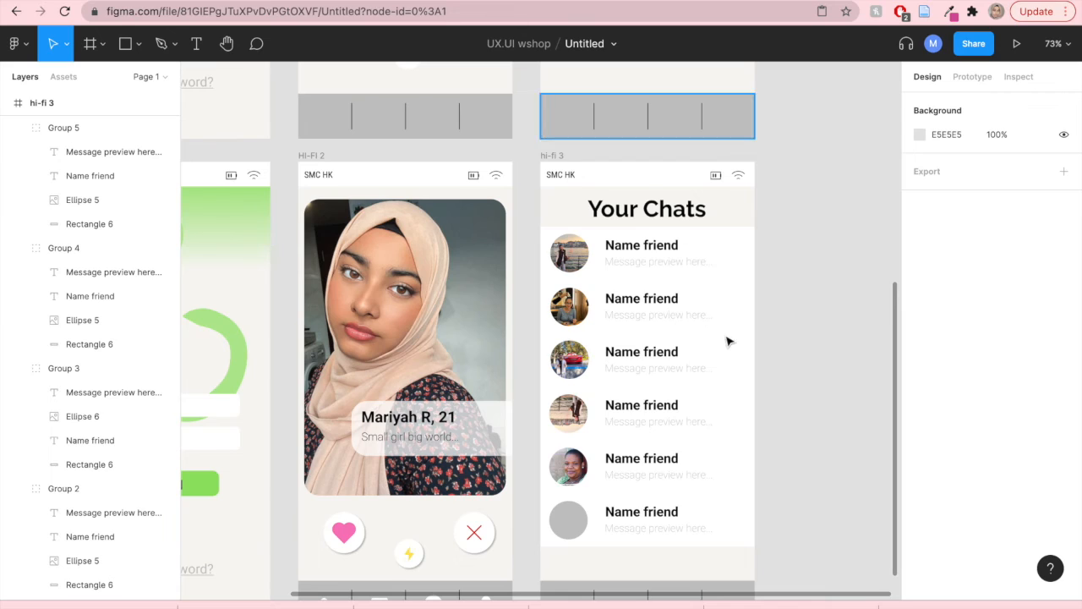
{"action": "left_click", "coordinate": [565, 519]}
{"action": "left_click", "coordinate": [566, 521]}
{"action": "right_click", "coordinate": [569, 523]}
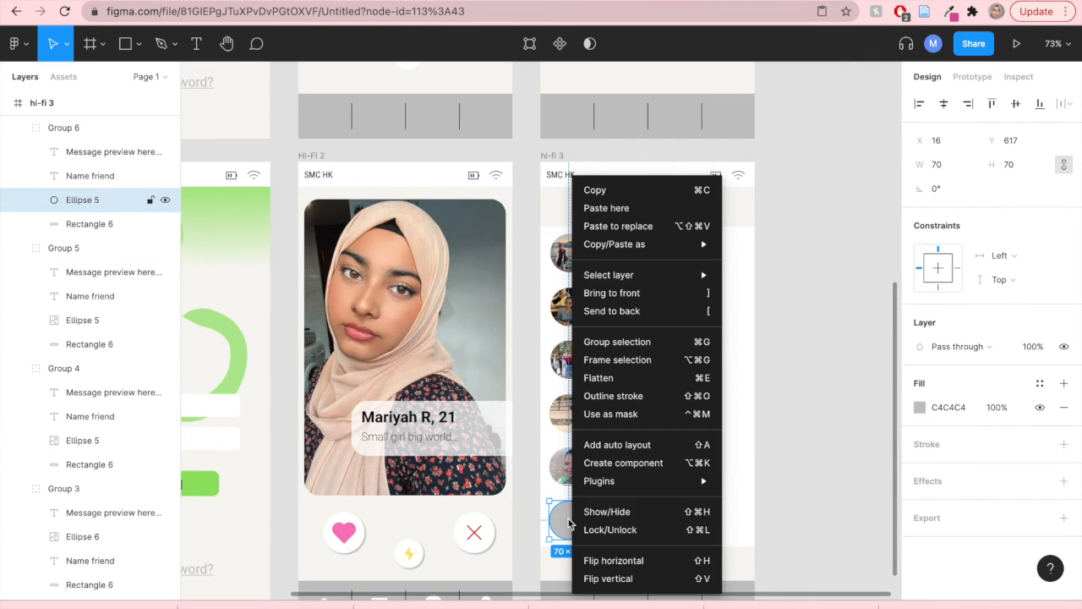
{"action": "left_click", "coordinate": [599, 208]}
{"action": "left_click", "coordinate": [812, 423]}
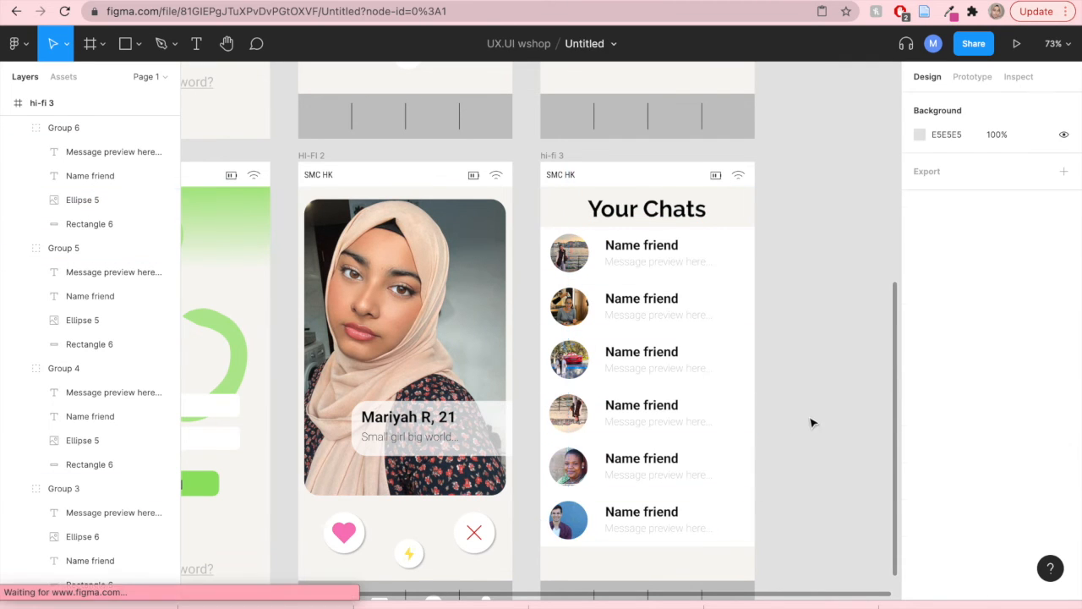
- Replace the 'Name friend' labels in the first and second chat rows with contacts' first names
{"action": "double_click", "coordinate": [628, 251]}
{"action": "double_click", "coordinate": [628, 250]}
{"action": "type", "text": "Zere"}
{"action": "left_click", "coordinate": [641, 297]}
{"action": "double_click", "coordinate": [641, 298]}
{"action": "type", "text": "Simma"}
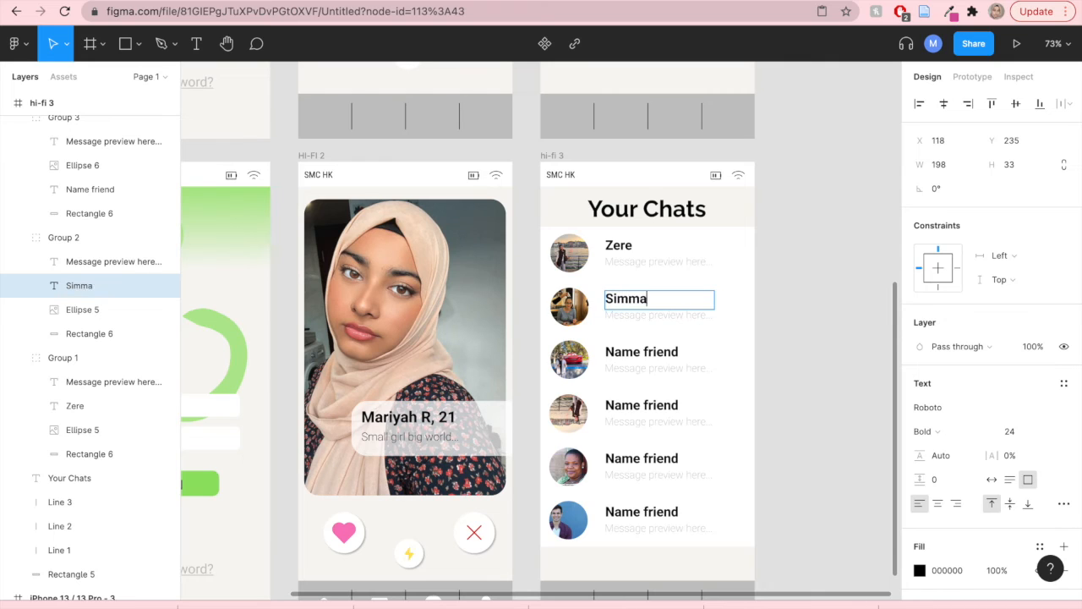
- Replace the 'Name friend' labels in the third and fourth chat rows with contacts' first names
{"action": "double_click", "coordinate": [655, 355]}
{"action": "type", "text": "Gautham"}
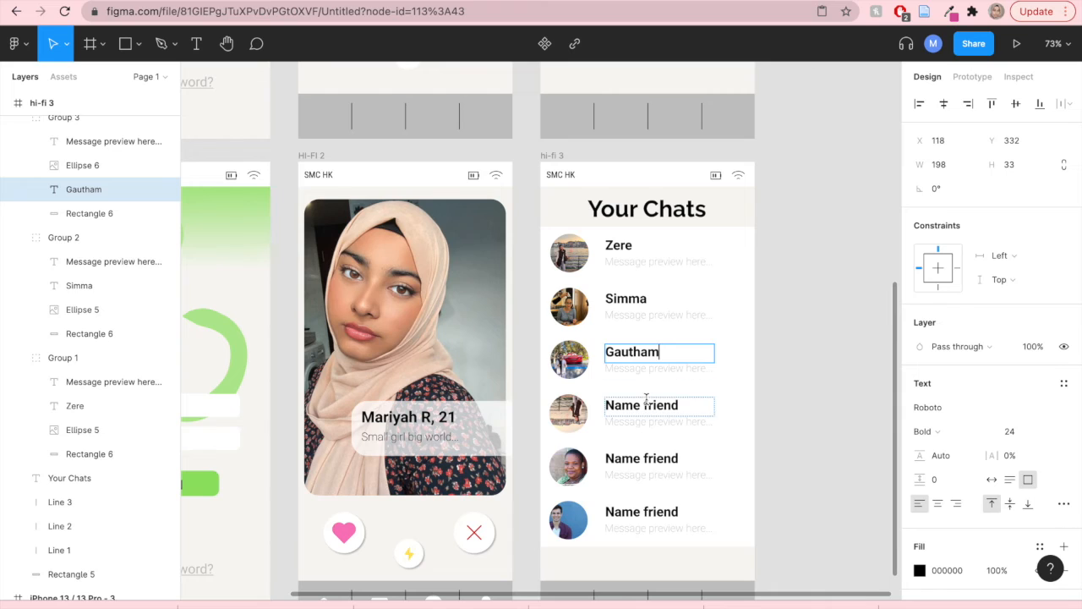
{"action": "double_click", "coordinate": [647, 404]}
{"action": "key", "text": "BackSpace"}
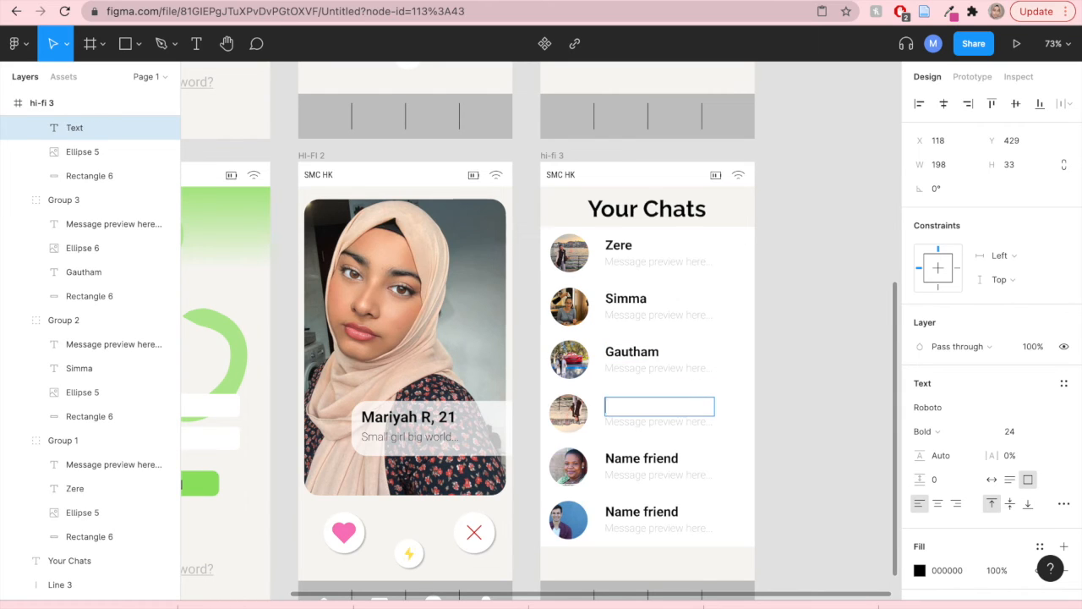
{"action": "type", "text": "E"}
- Replace the 'Name friend' labels in the fifth and sixth chat rows with contacts' first names
{"action": "double_click", "coordinate": [615, 461]}
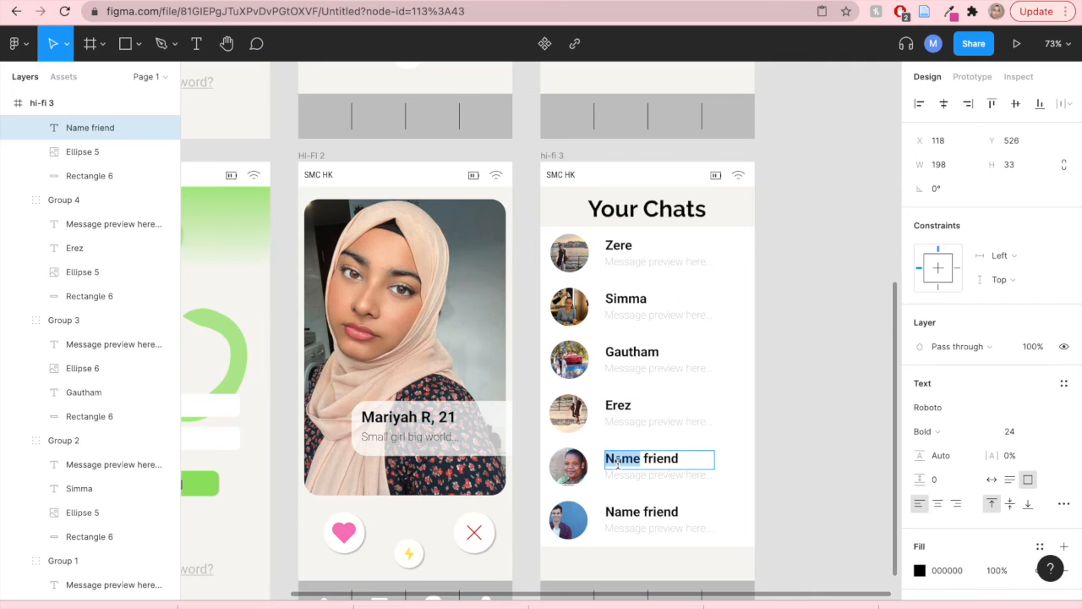
{"action": "triple_click", "coordinate": [617, 463]}
{"action": "key", "text": "BackSpace"}
{"action": "type", "text": "Rhonda"}
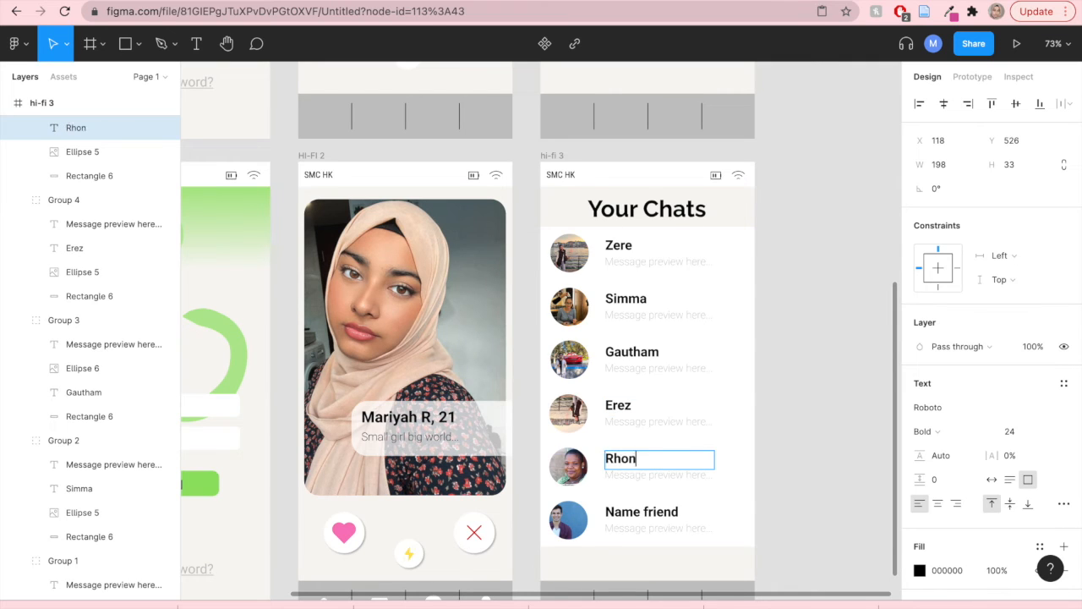
{"action": "double_click", "coordinate": [630, 521]}
{"action": "triple_click", "coordinate": [630, 521]}
{"action": "type", "text": "Shawn"}
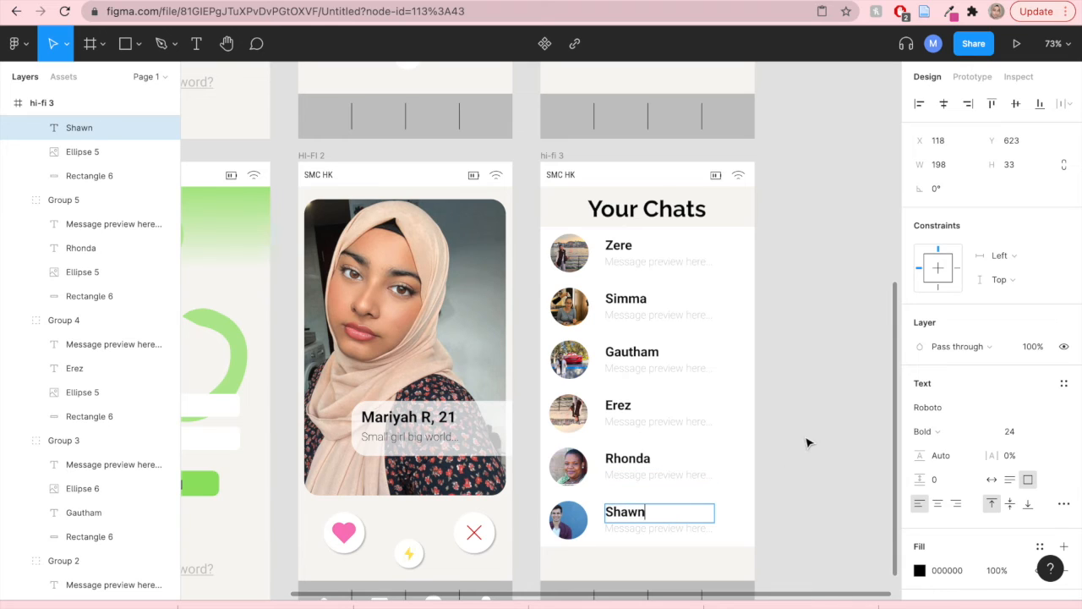
{"action": "key", "text": "Escape"}
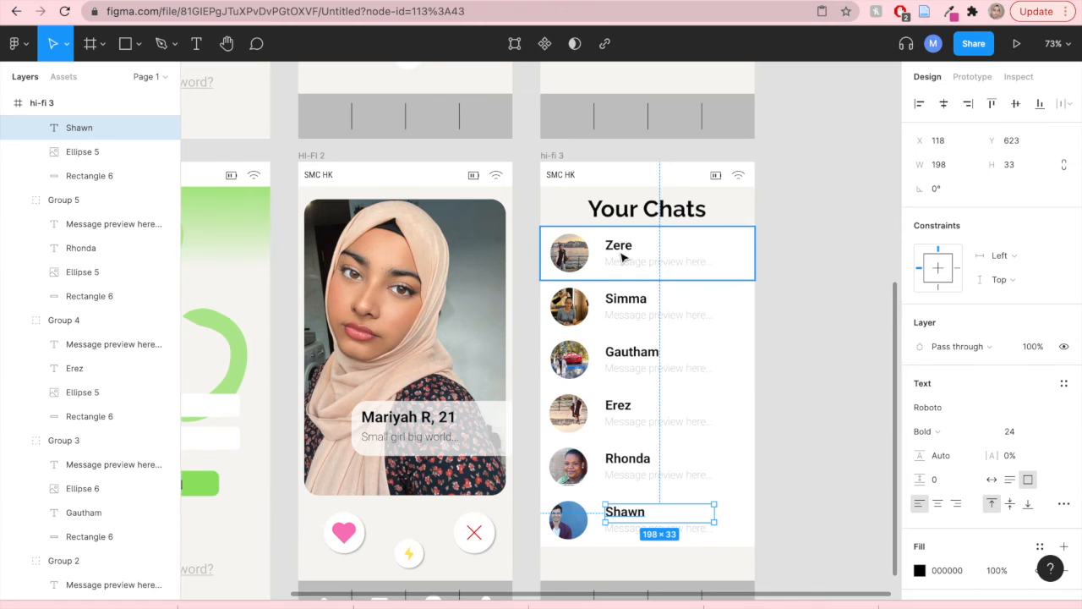
- Set the fill opacity of the Simma name label in the second chat row to 60%
{"action": "left_click", "coordinate": [631, 301]}
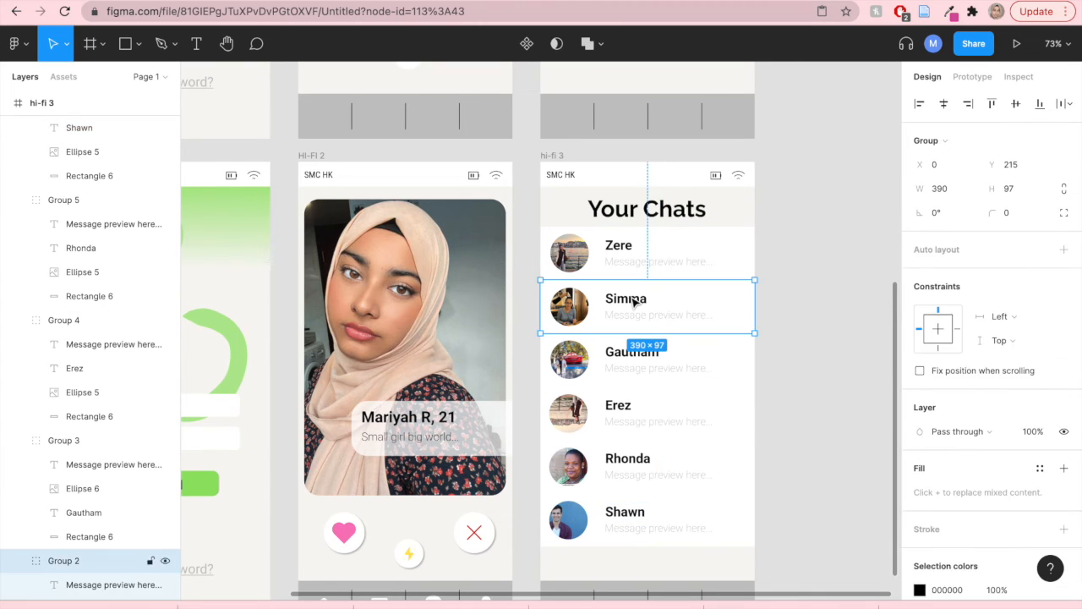
{"action": "left_click", "coordinate": [631, 301]}
{"action": "scroll", "coordinate": [922, 508], "scroll_direction": "down", "scroll_amount": 3}
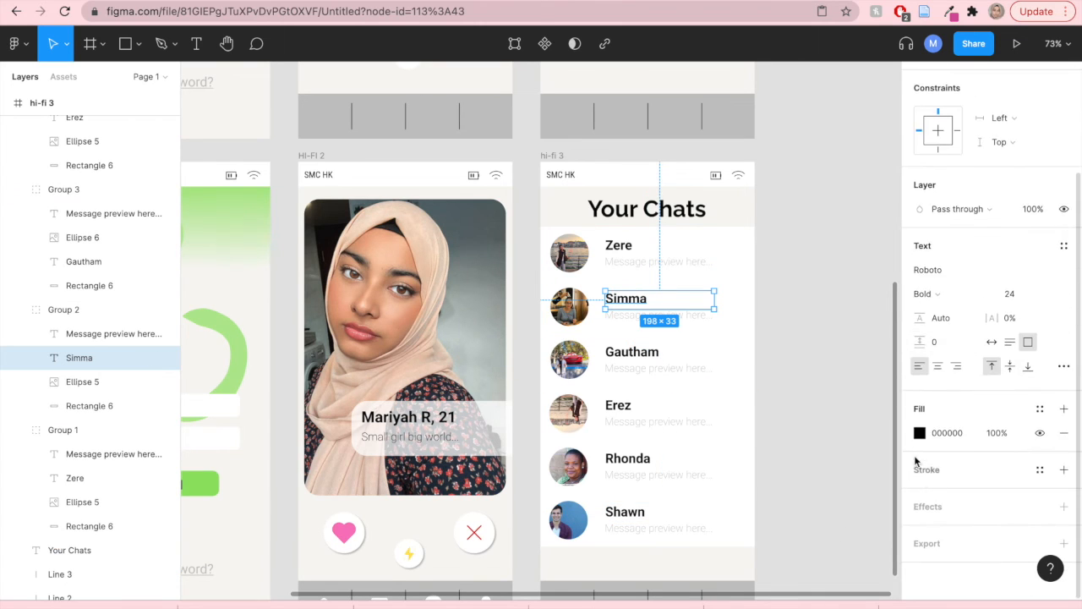
{"action": "left_click", "coordinate": [920, 433]}
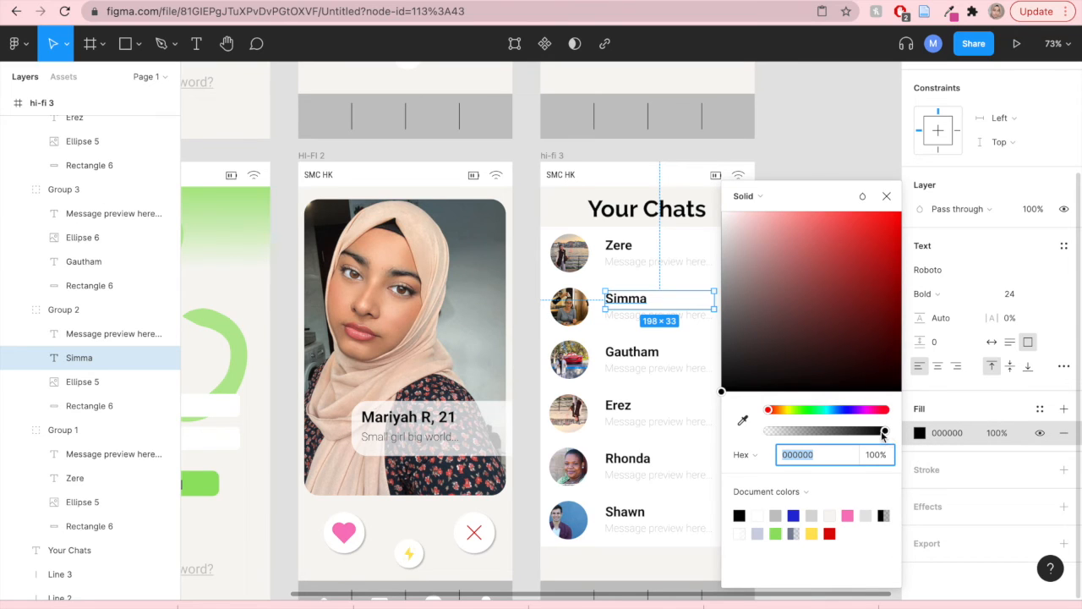
{"action": "left_click_drag", "start_coordinate": [884, 433], "coordinate": [846, 433]}
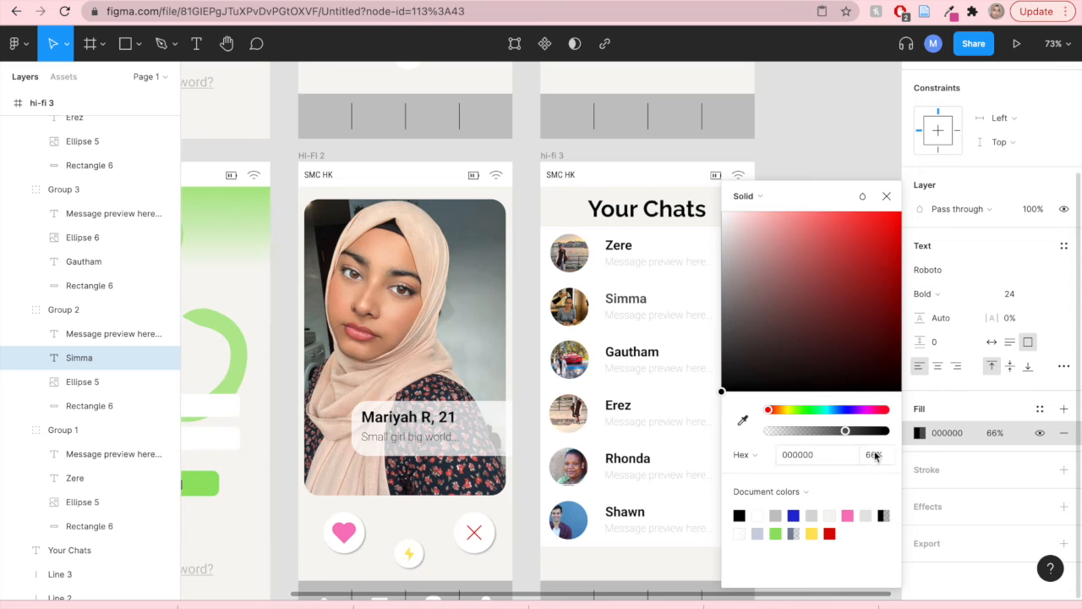
{"action": "left_click", "coordinate": [876, 456]}
{"action": "type", "text": "60"}
{"action": "key", "text": "Return"}
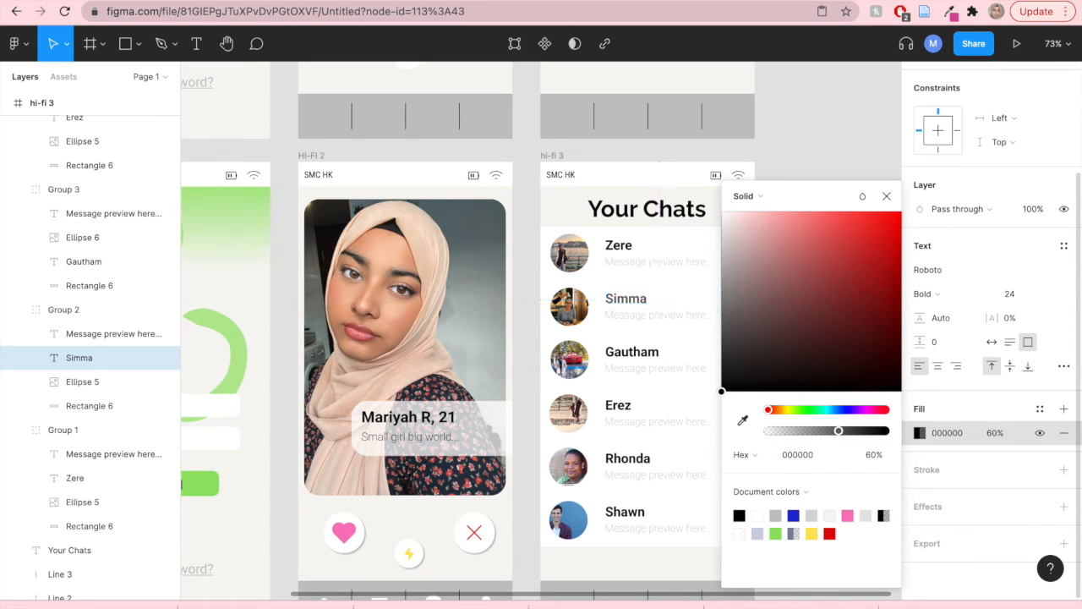
- Set the fill opacity of the Gautham name label in the third chat row to 60%
{"action": "double_click", "coordinate": [650, 354]}
{"action": "double_click", "coordinate": [649, 352]}
{"action": "double_click", "coordinate": [648, 351]}
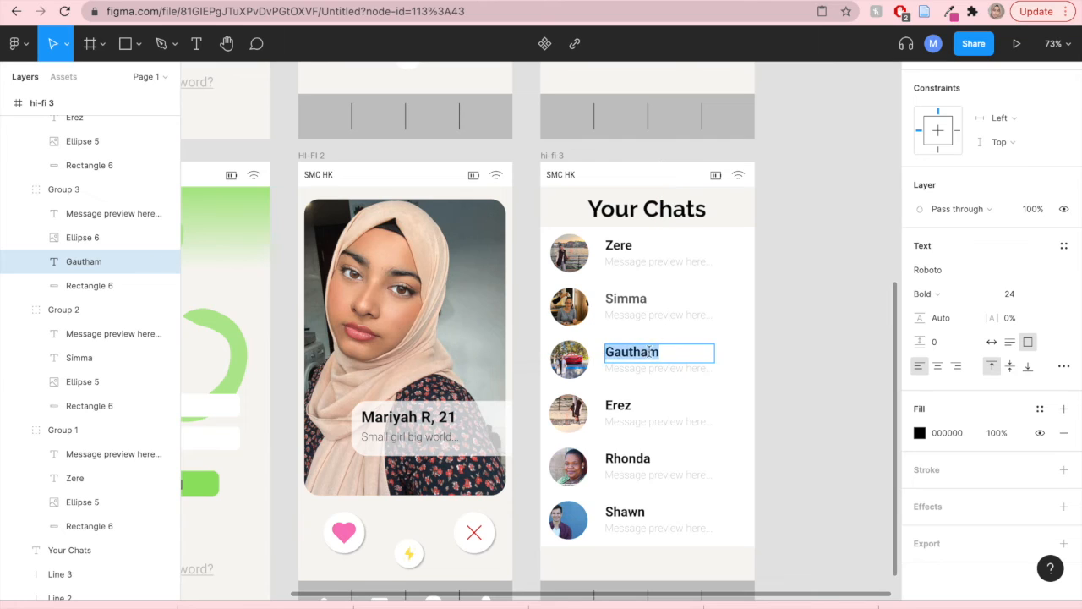
{"action": "left_click", "coordinate": [920, 433]}
{"action": "left_click", "coordinate": [880, 460]}
{"action": "type", "text": "60"}
{"action": "key", "text": "Return"}
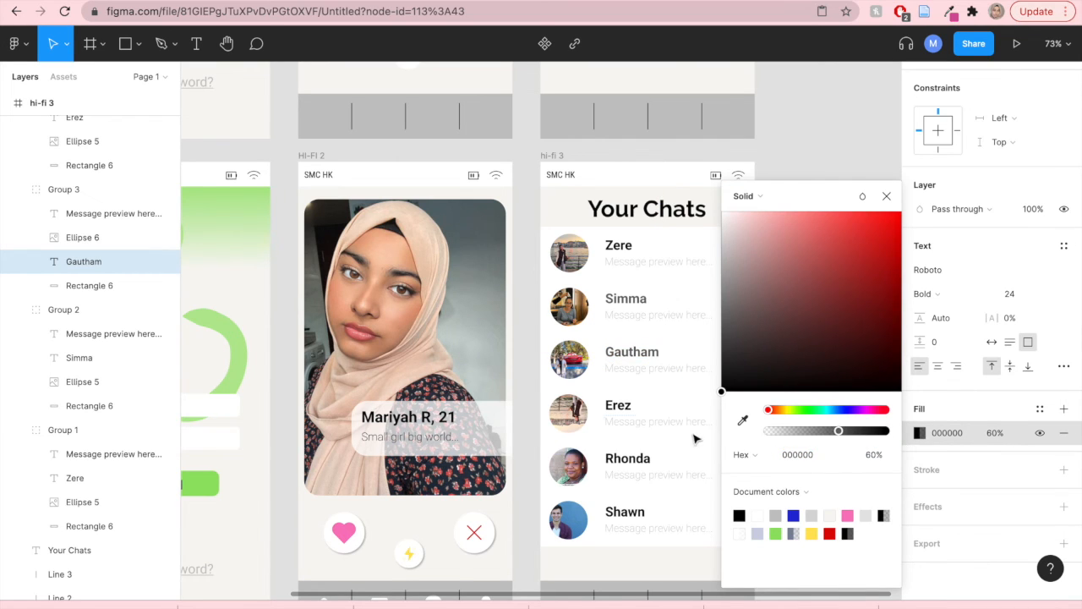
- Set the fill opacity of the Erez name label to 60%, undoing an accidental deletion of its text
{"action": "double_click", "coordinate": [626, 406]}
{"action": "double_click", "coordinate": [627, 406]}
{"action": "left_click", "coordinate": [920, 433]}
{"action": "left_click", "coordinate": [878, 457]}
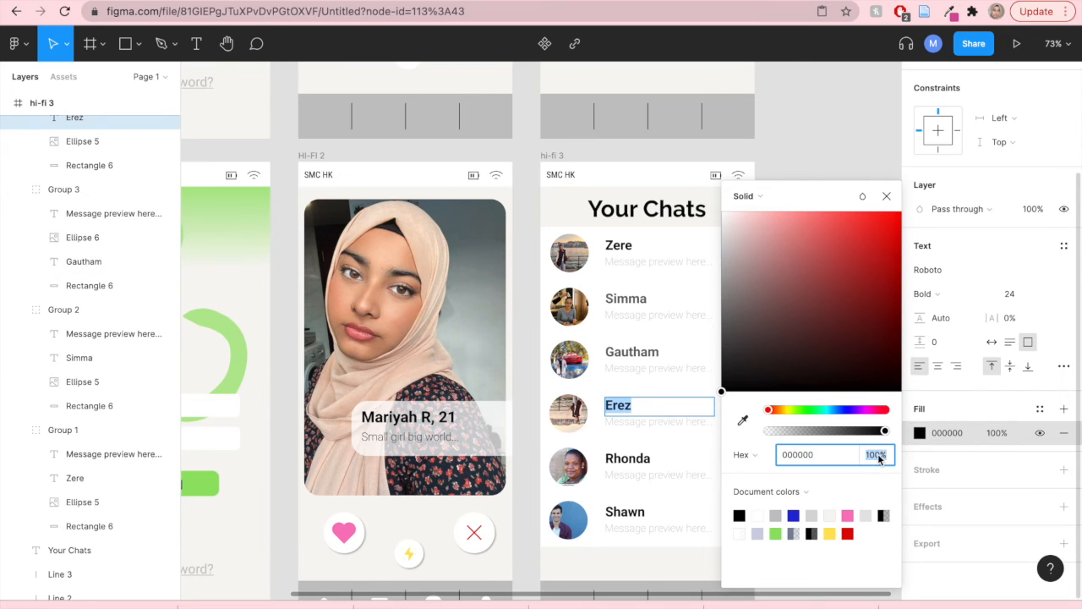
{"action": "type", "text": "60"}
{"action": "key", "text": "Return"}
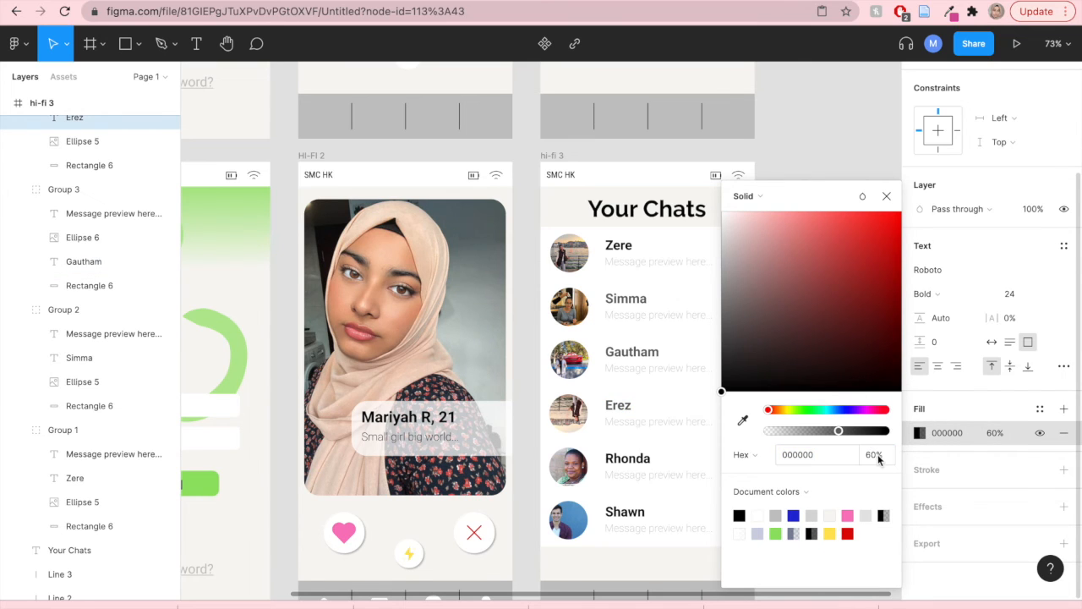
{"action": "key", "text": "BackSpace"}
{"action": "left_click", "coordinate": [887, 195]}
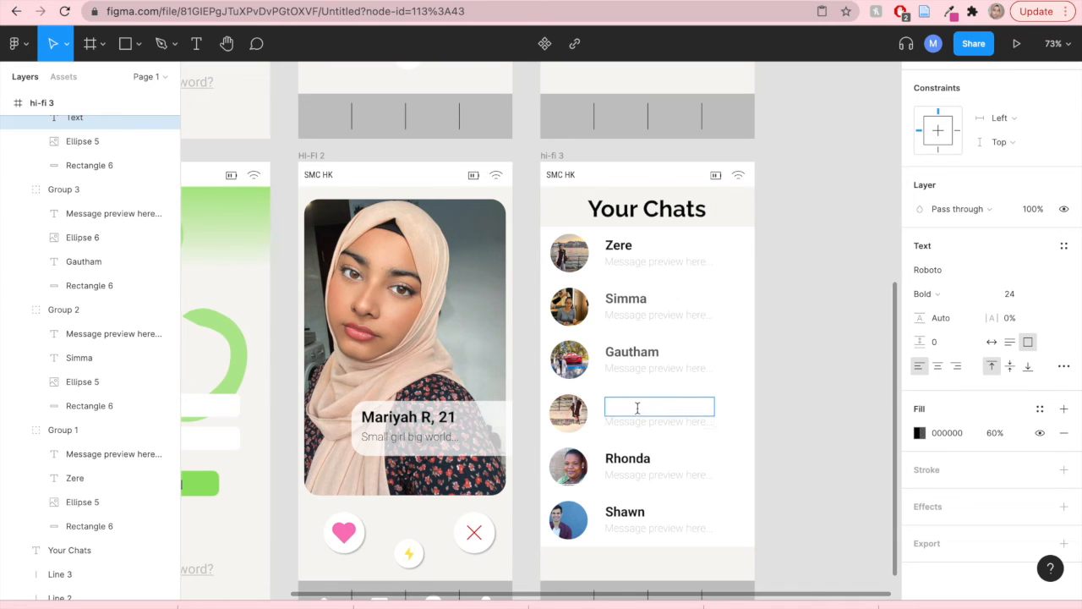
{"action": "key", "text": "ctrl+z"}
{"action": "key", "text": "Escape"}
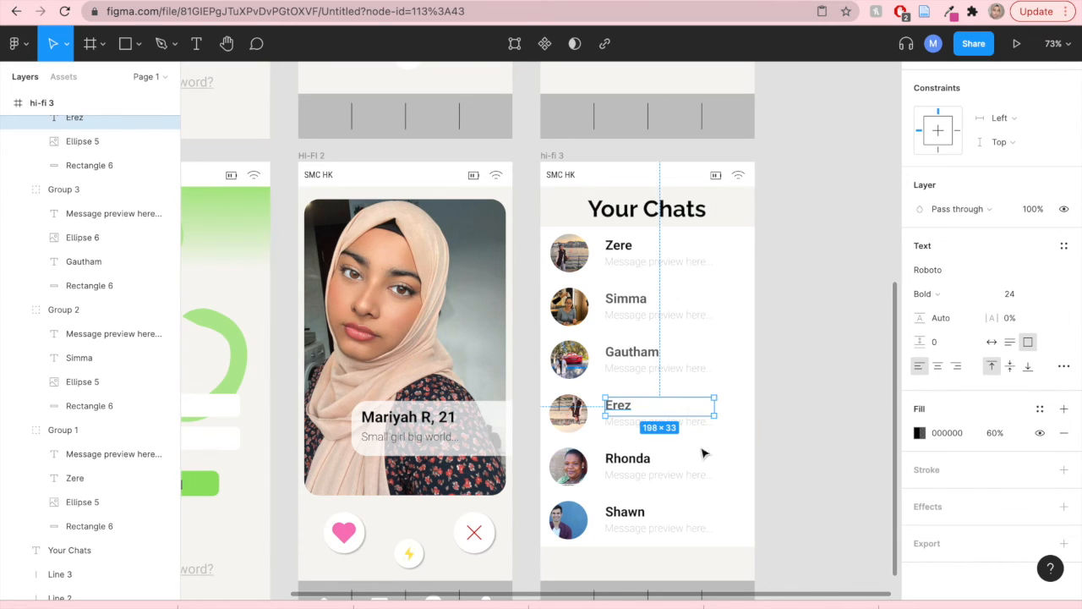
- Set the fill opacity of the Rhonda name label in the fifth chat row to 60%
{"action": "double_click", "coordinate": [641, 464]}
{"action": "double_click", "coordinate": [641, 462]}
{"action": "left_click", "coordinate": [643, 461]}
{"action": "double_click", "coordinate": [645, 459]}
{"action": "left_click", "coordinate": [920, 433]}
{"action": "left_click", "coordinate": [879, 456]}
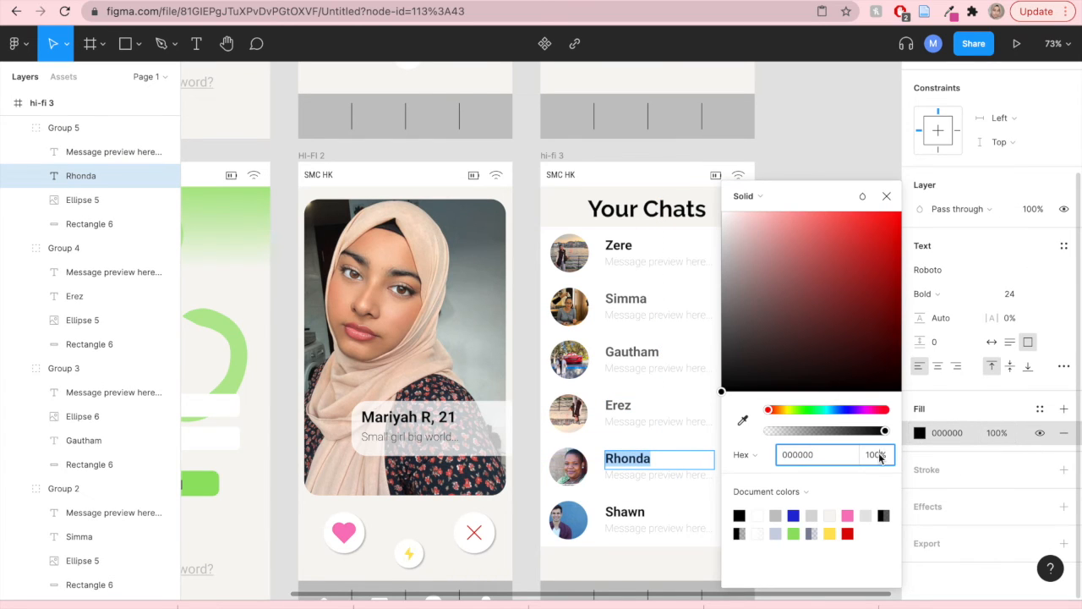
{"action": "type", "text": "60"}
{"action": "key", "text": "Return"}
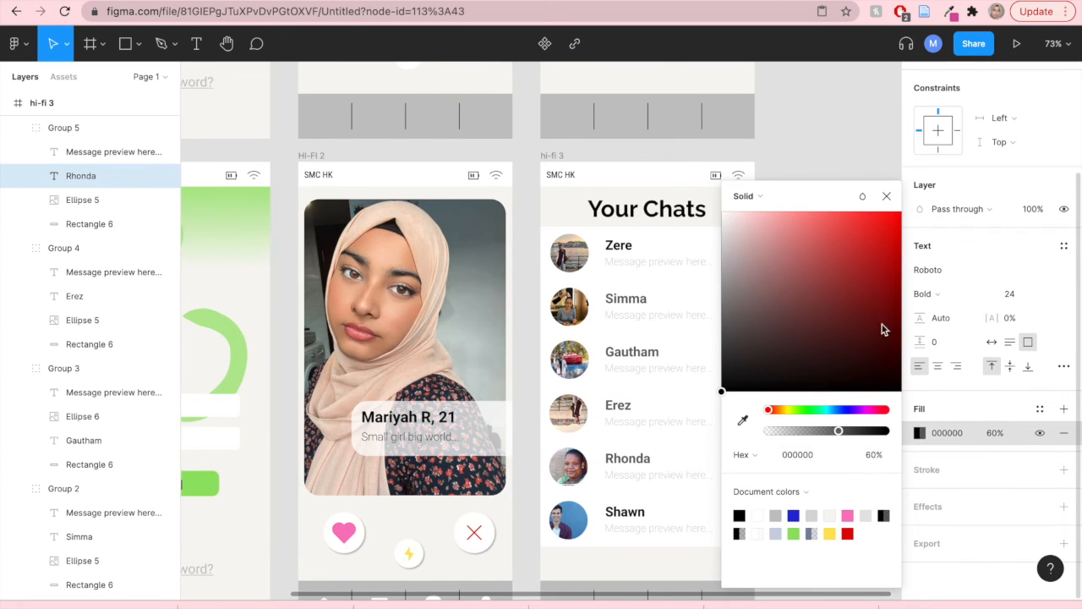
{"action": "left_click", "coordinate": [886, 195]}
- Set the fill opacity of the Shawn name label in the sixth chat row to 60%
{"action": "double_click", "coordinate": [623, 514]}
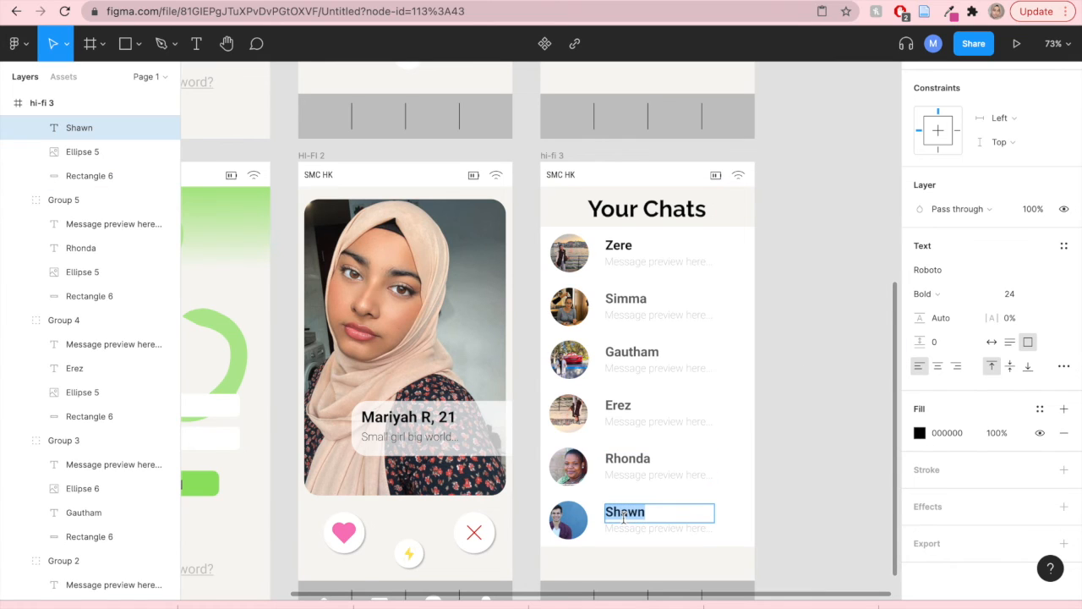
{"action": "left_click", "coordinate": [920, 433]}
{"action": "left_click", "coordinate": [877, 456]}
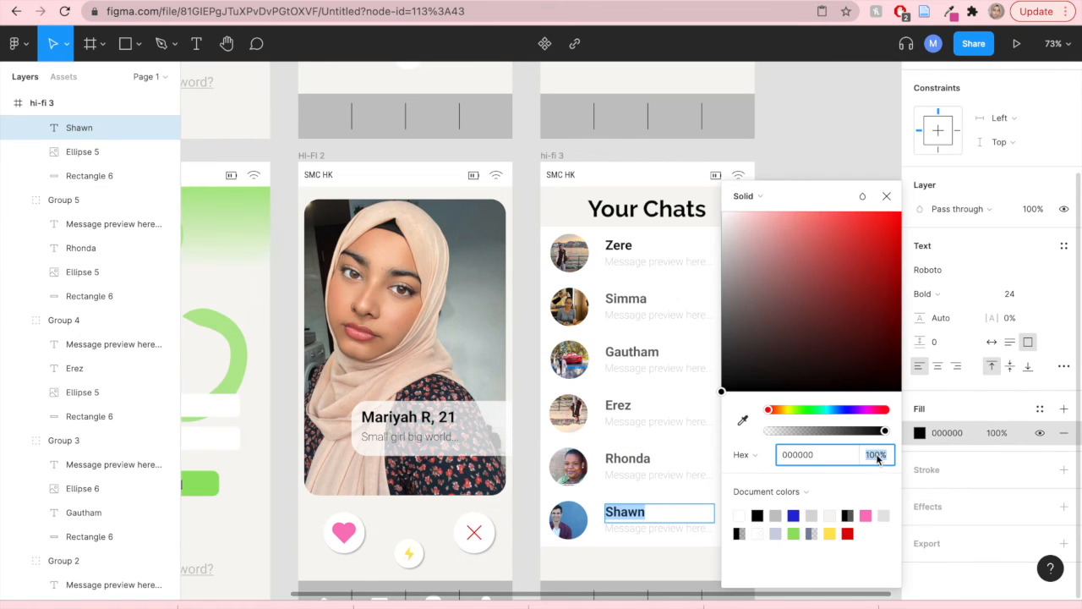
{"action": "type", "text": "60"}
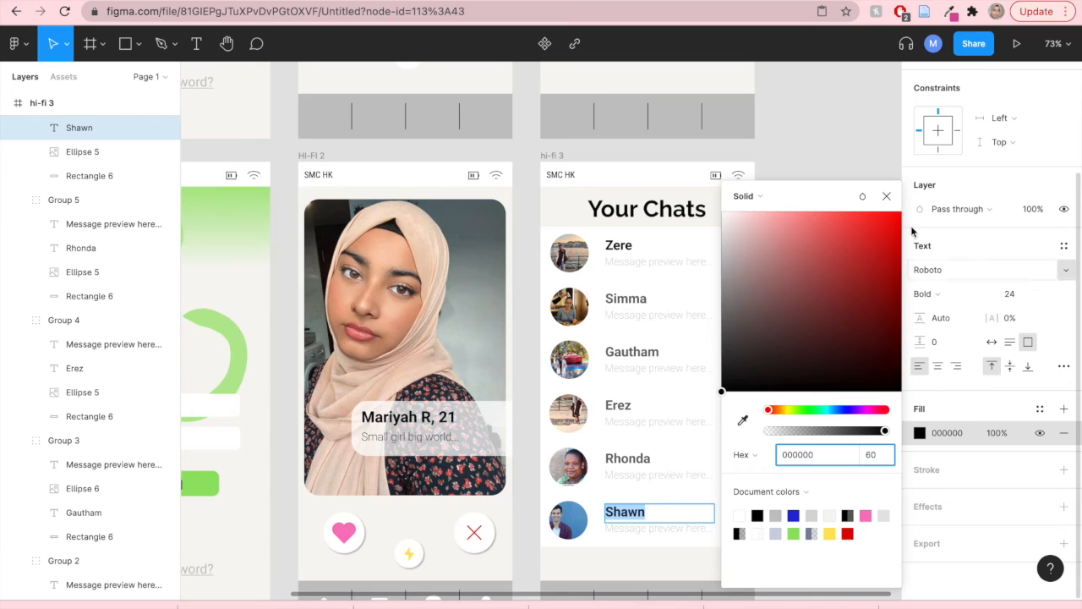
{"action": "key", "text": "Return"}
{"action": "left_click", "coordinate": [886, 197]}
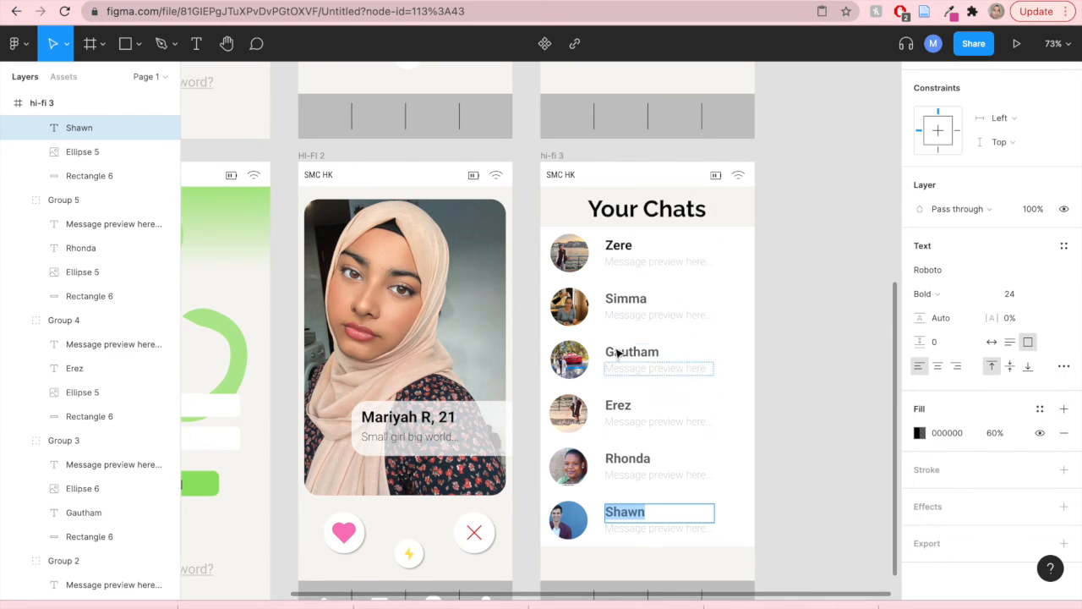
- Try the Thin and then Regular font weights on the first row's message preview text
{"action": "left_click", "coordinate": [647, 261]}
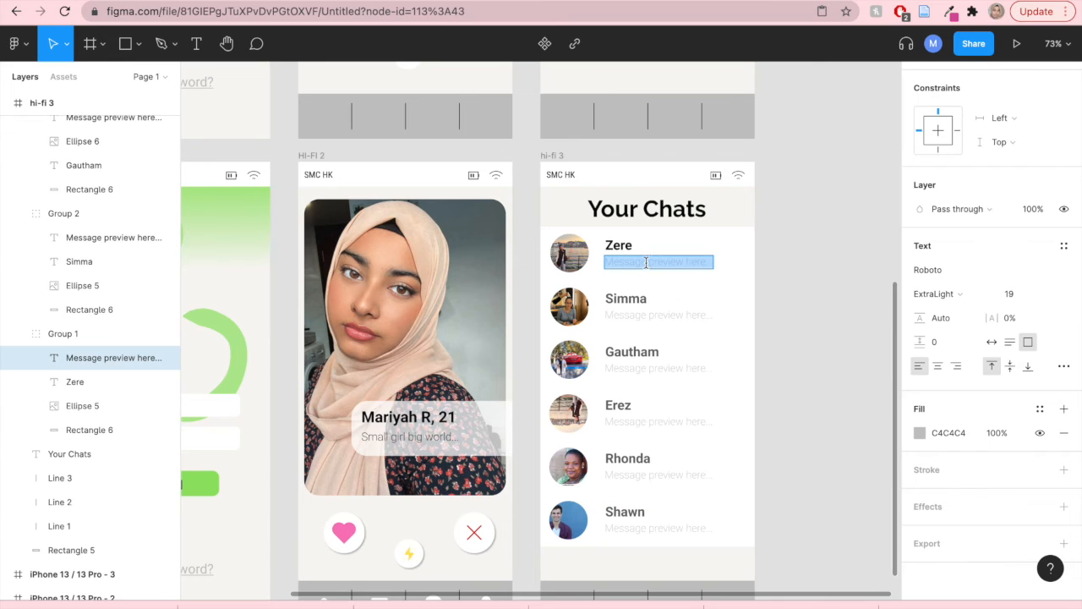
{"action": "left_click", "coordinate": [920, 433]}
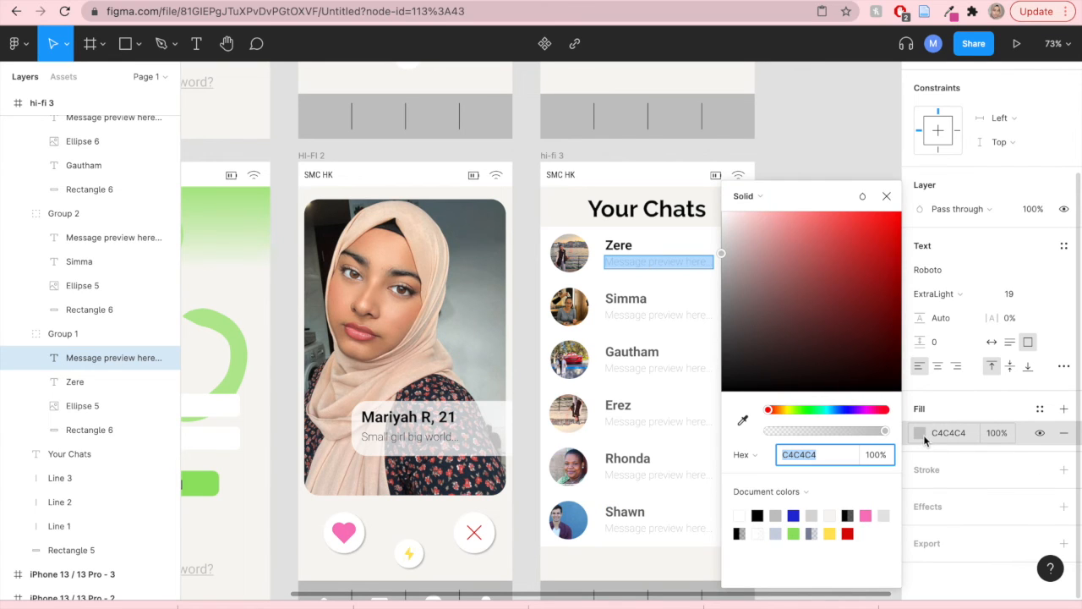
{"action": "left_click", "coordinate": [934, 294]}
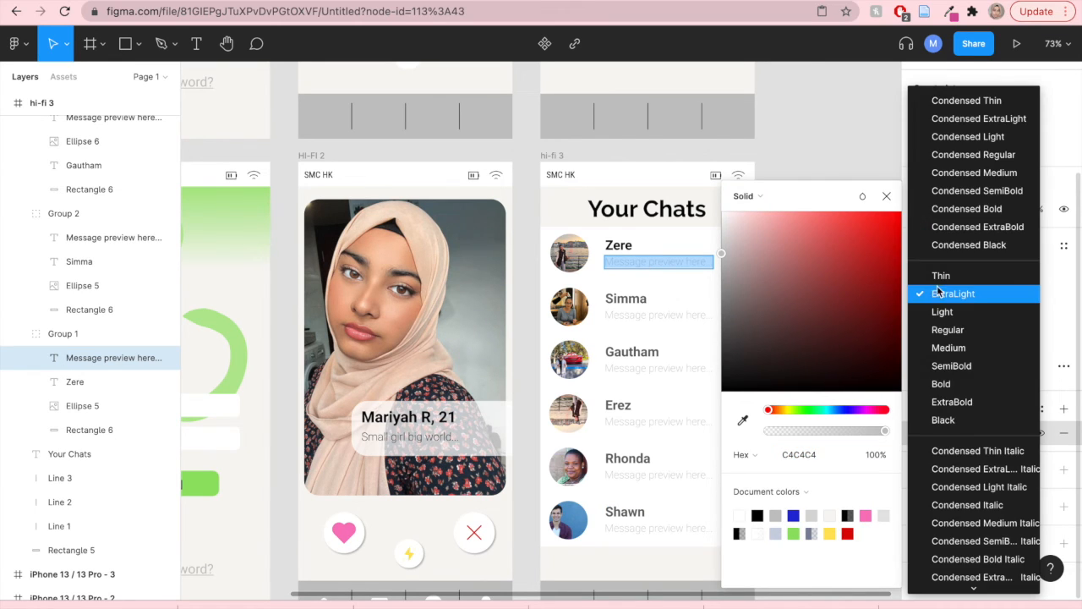
{"action": "left_click", "coordinate": [940, 276]}
{"action": "left_click", "coordinate": [886, 196]}
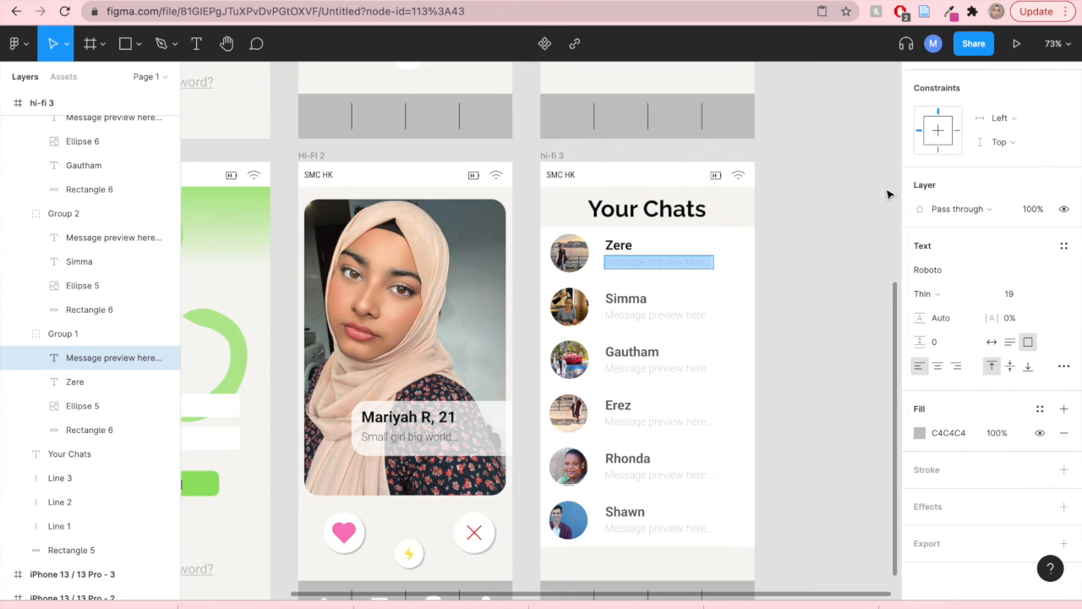
{"action": "left_click", "coordinate": [930, 296]}
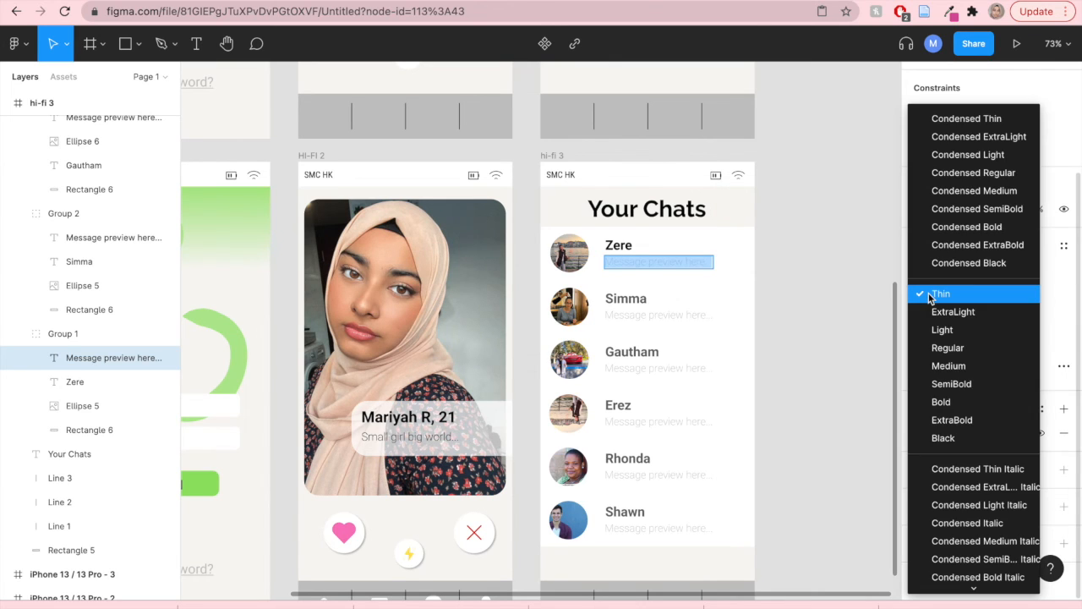
{"action": "left_click", "coordinate": [929, 343]}
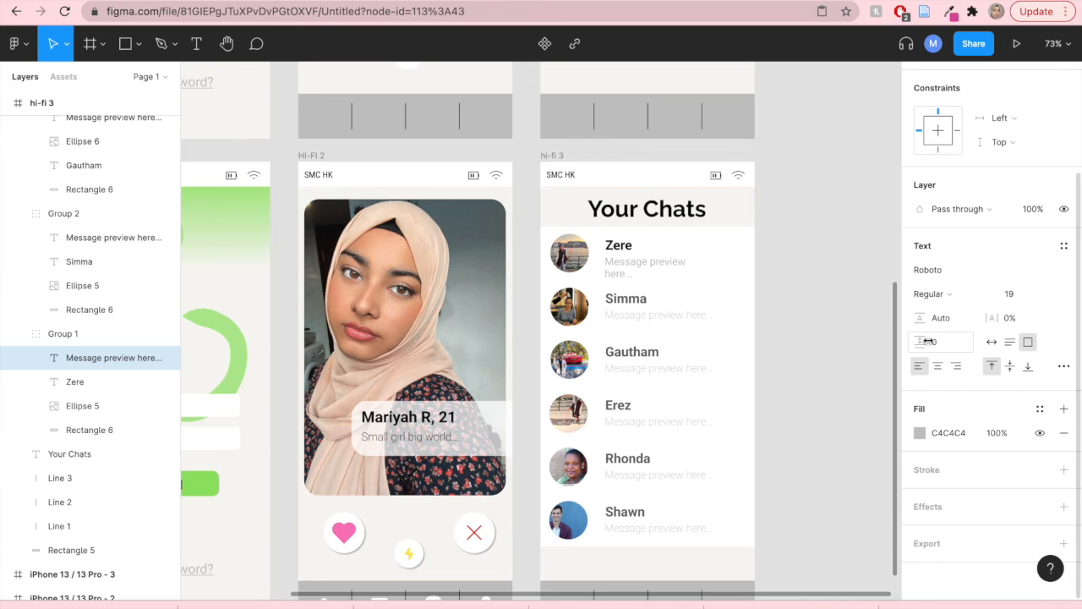
- Set the first row's message preview font weight back to ExtraLight
{"action": "triple_click", "coordinate": [668, 265]}
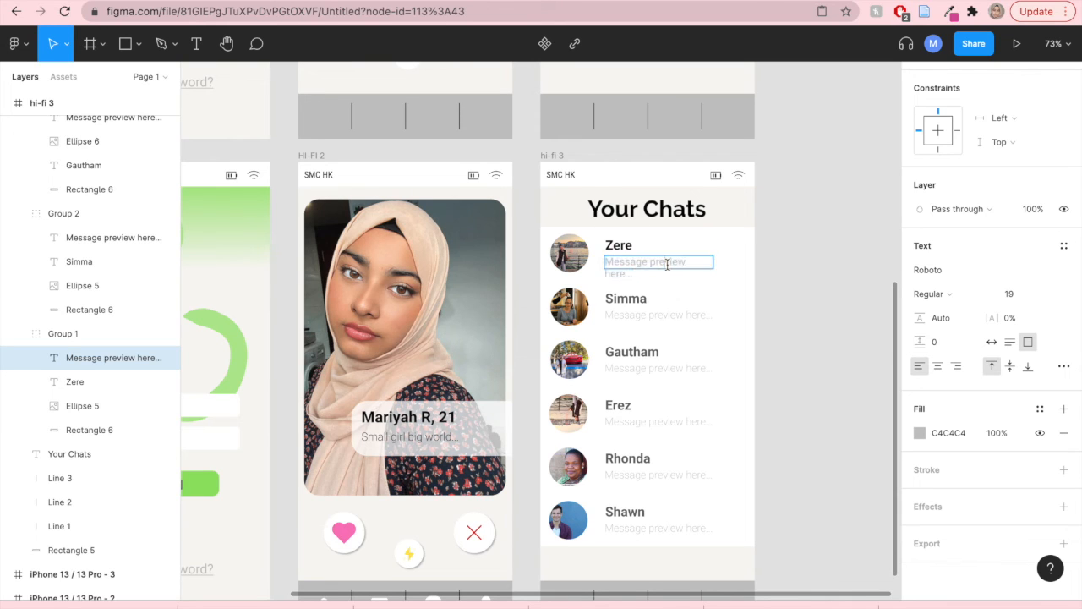
{"action": "left_click", "coordinate": [683, 266]}
{"action": "left_click", "coordinate": [808, 288]}
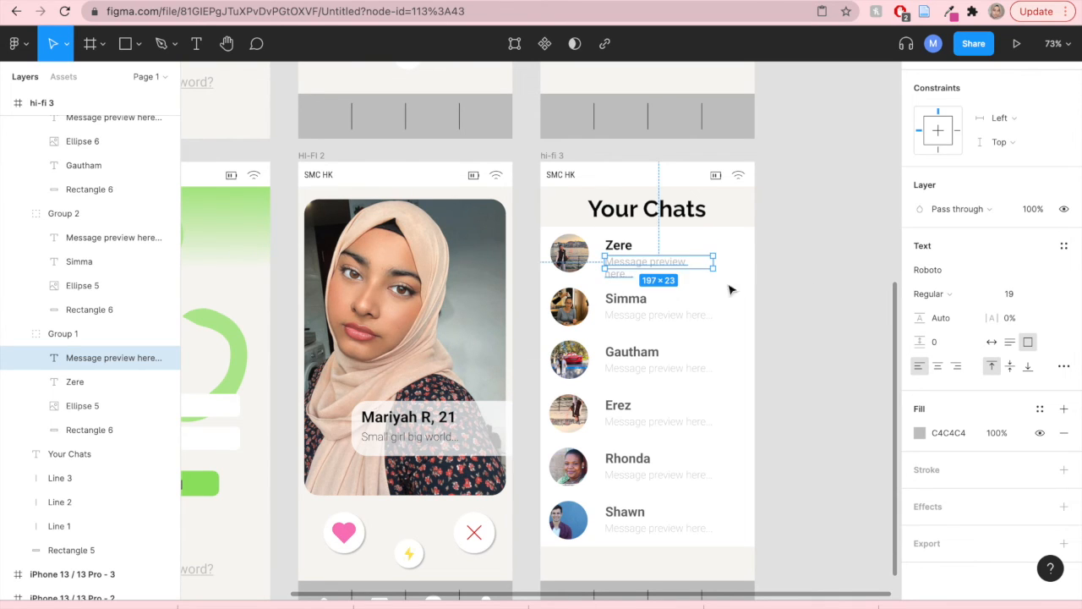
{"action": "double_click", "coordinate": [625, 261]}
{"action": "key", "text": "Escape"}
{"action": "key", "text": "Return"}
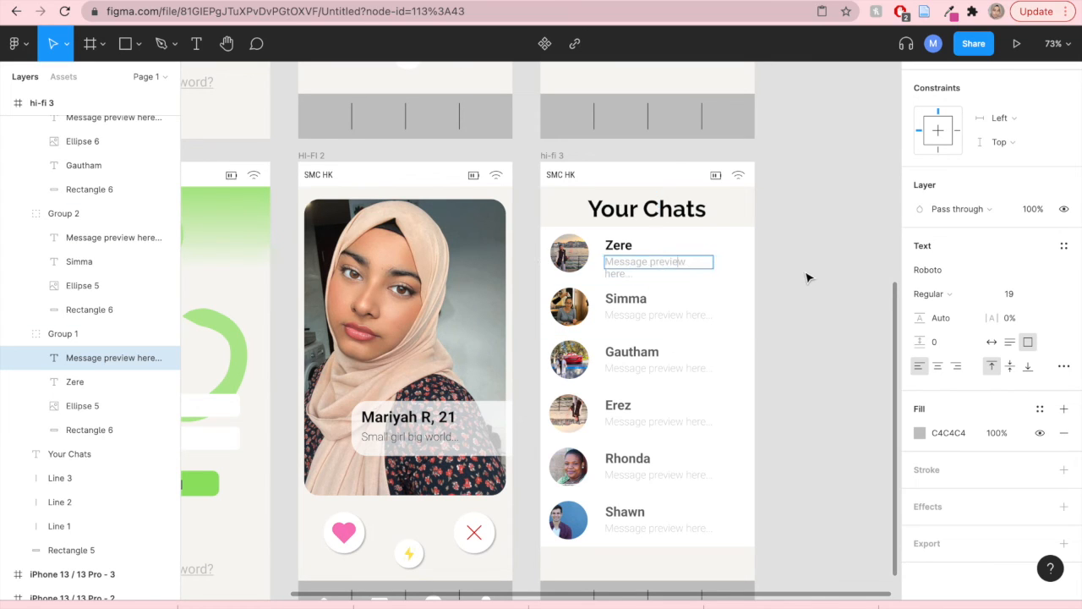
{"action": "triple_click", "coordinate": [679, 262]}
{"action": "double_click", "coordinate": [678, 262]}
{"action": "left_click", "coordinate": [665, 263]}
{"action": "key", "text": "Escape"}
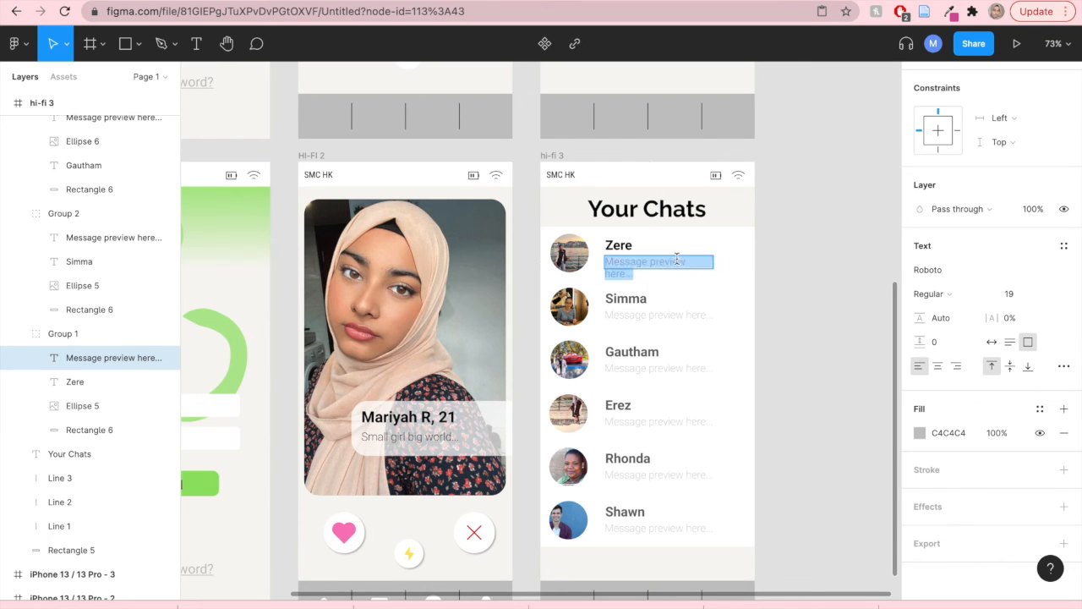
{"action": "left_click", "coordinate": [945, 298]}
{"action": "left_click", "coordinate": [945, 264]}
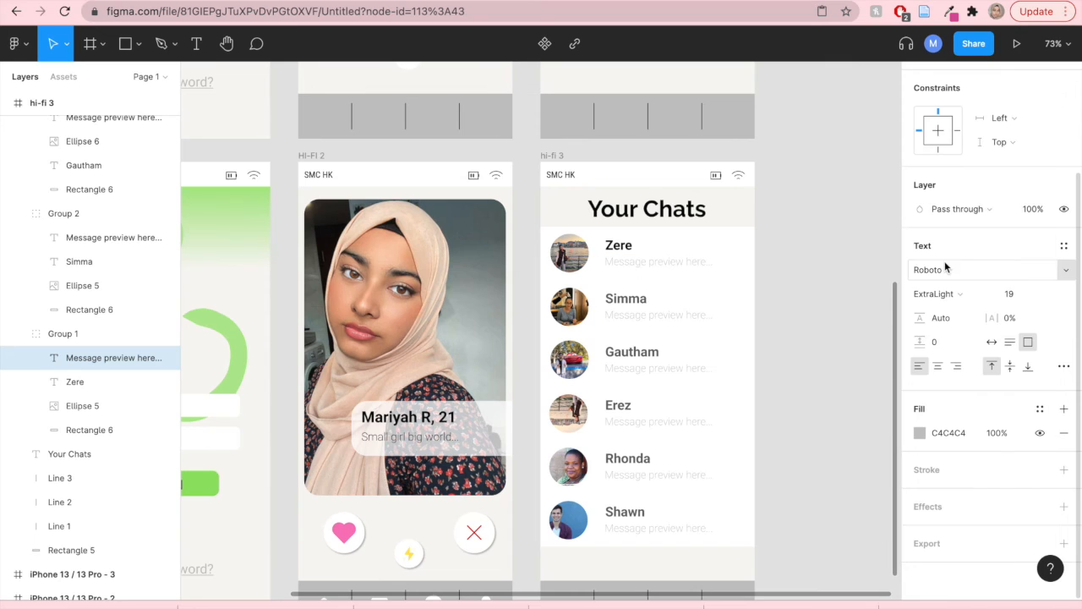
- Change the first row's message preview text colour to black 000000
{"action": "double_click", "coordinate": [701, 261]}
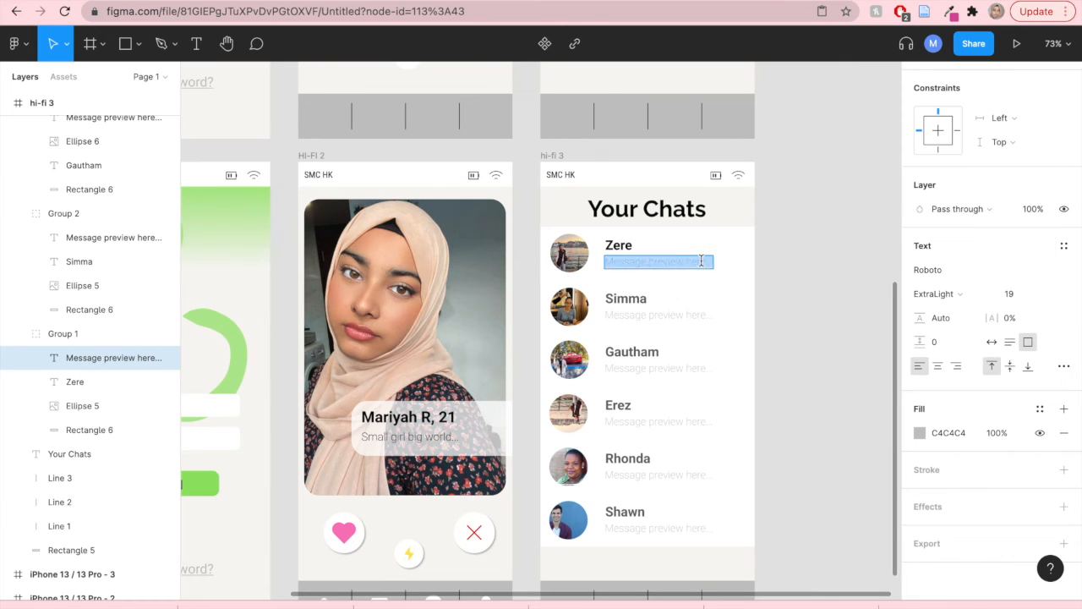
{"action": "left_click", "coordinate": [919, 432]}
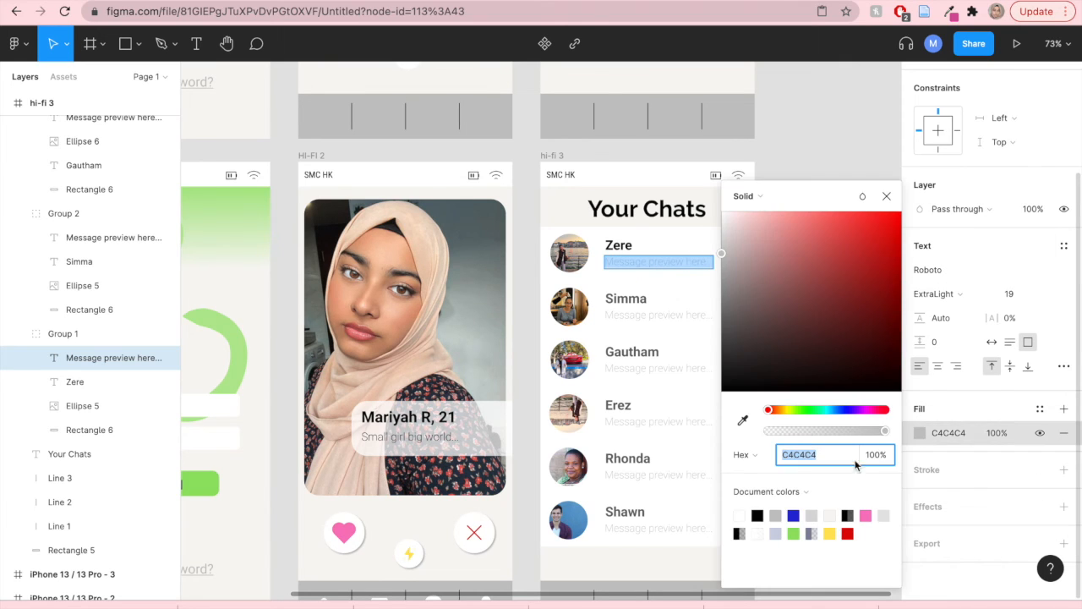
{"action": "left_click", "coordinate": [757, 515]}
{"action": "left_click", "coordinate": [887, 195]}
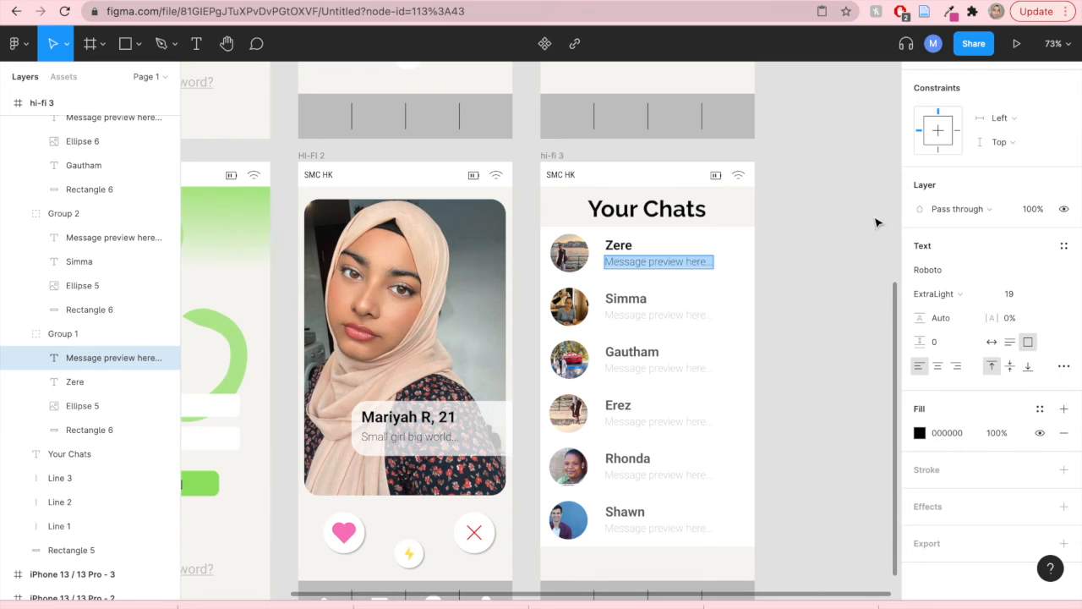
{"action": "left_click", "coordinate": [829, 280]}
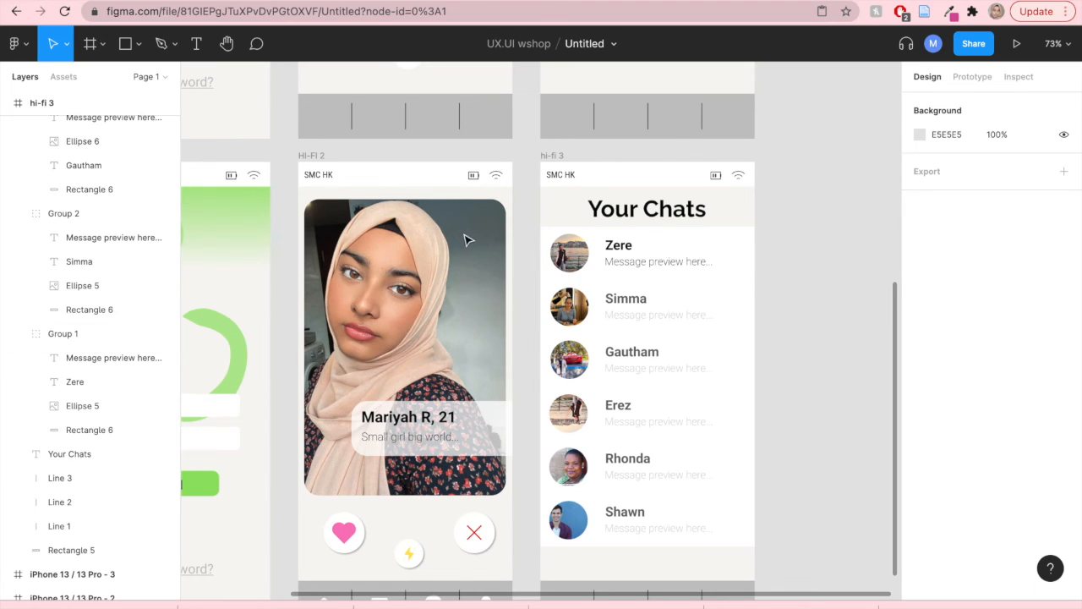
- Draw a small circle about 31 × 31 px at the top-right edge of Zere's avatar
{"action": "left_click", "coordinate": [123, 47]}
{"action": "left_click", "coordinate": [138, 46]}
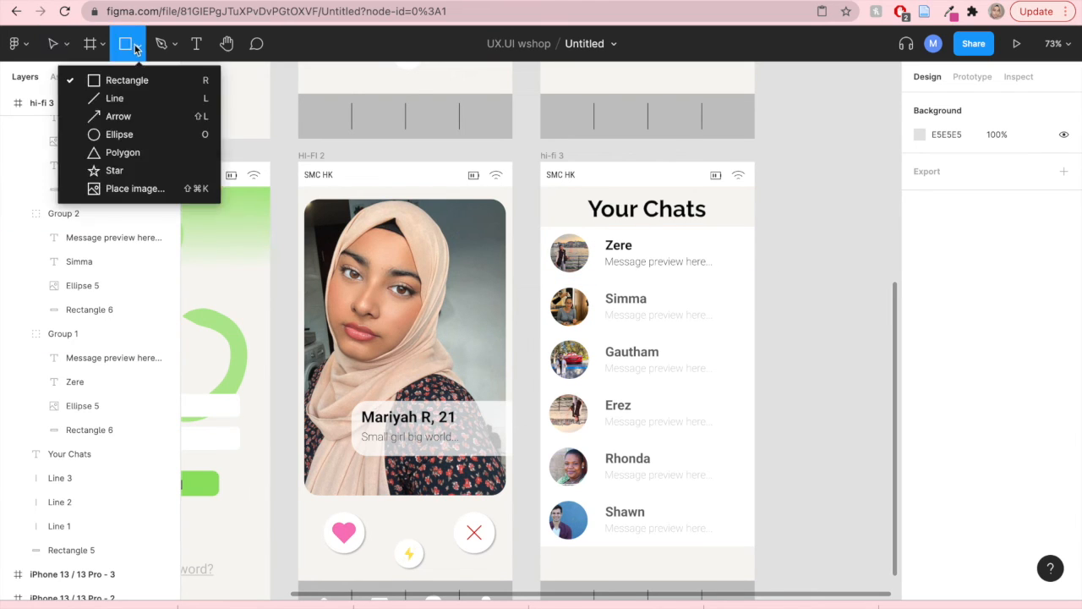
{"action": "left_click", "coordinate": [125, 132]}
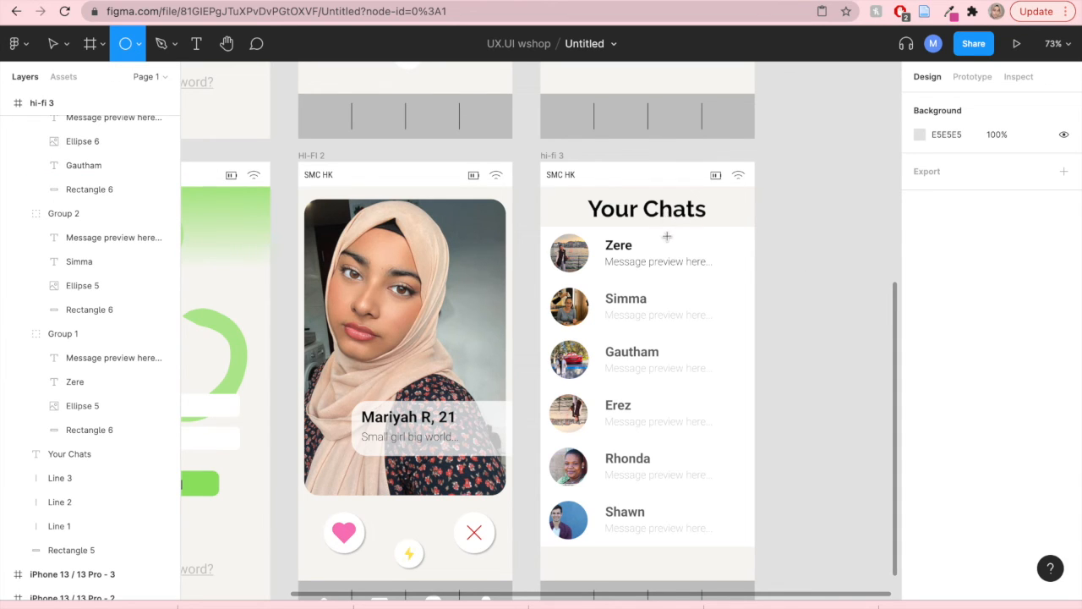
{"action": "left_click_drag", "start_coordinate": [583, 236], "coordinate": [602, 255]}
{"action": "scroll", "coordinate": [569, 284], "scroll_direction": "up", "scroll_amount": 2}
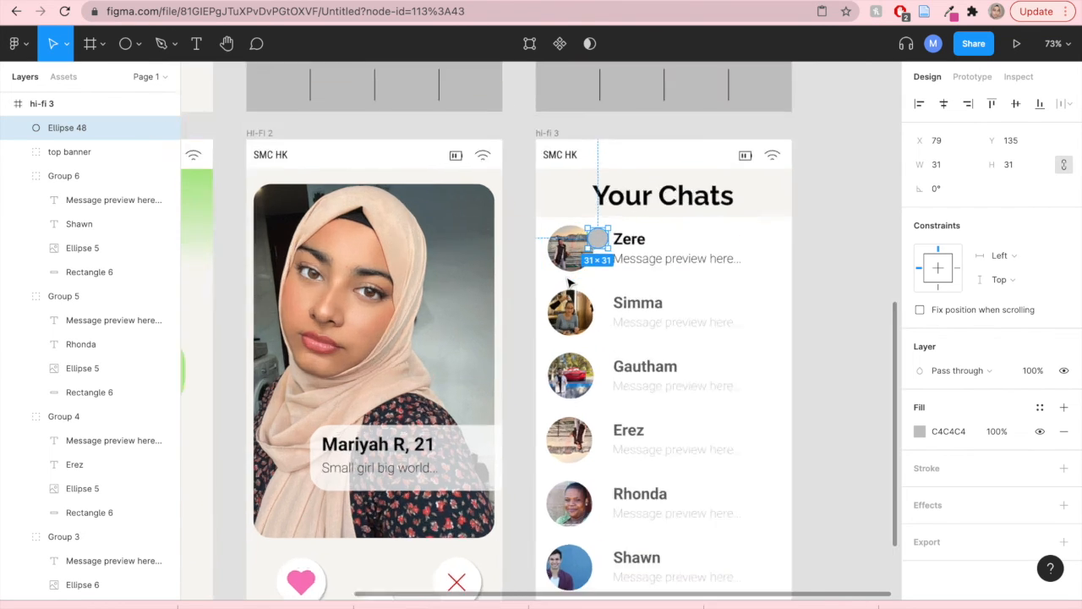
- Move the small circle to the lower-right edge of Zere's avatar and shrink it to 13 × 13 px
{"action": "scroll", "coordinate": [569, 284], "scroll_direction": "up", "scroll_amount": 5}
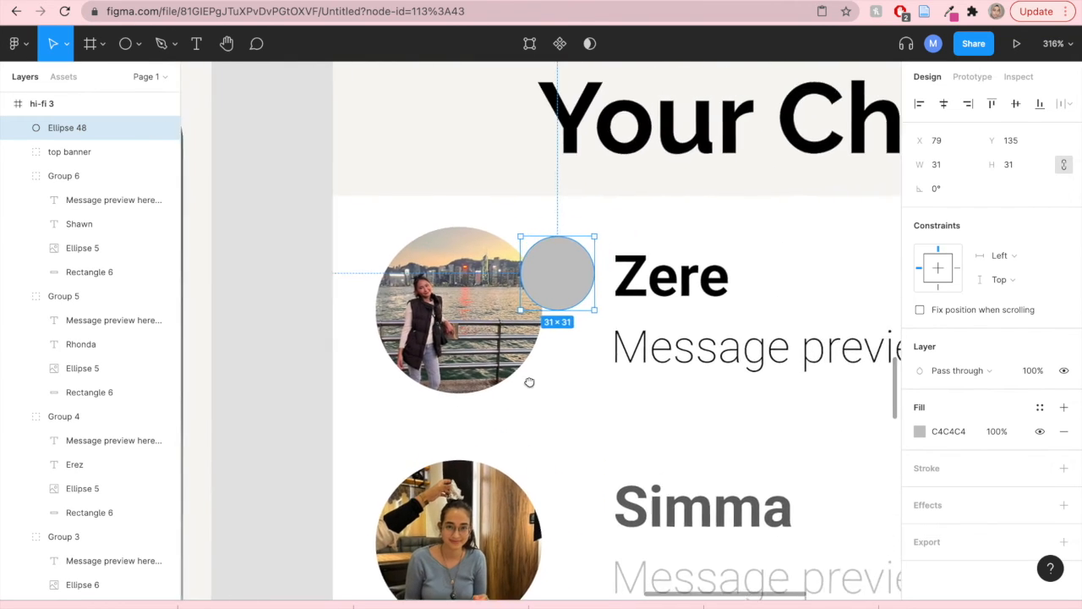
{"action": "left_click_drag", "start_coordinate": [553, 273], "coordinate": [523, 361]}
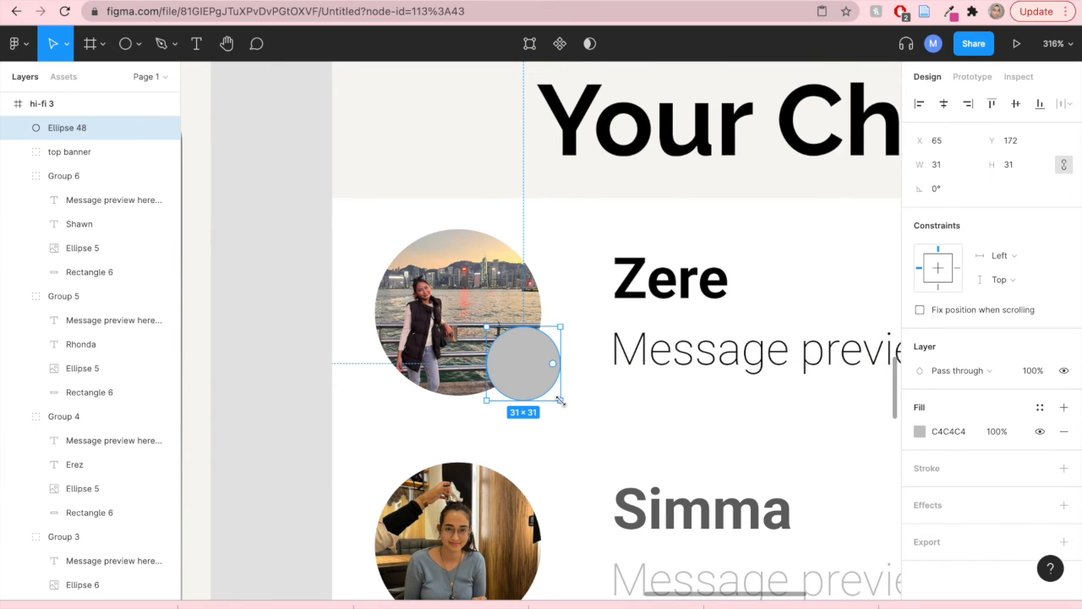
{"action": "left_click_drag", "start_coordinate": [560, 400], "coordinate": [526, 377]}
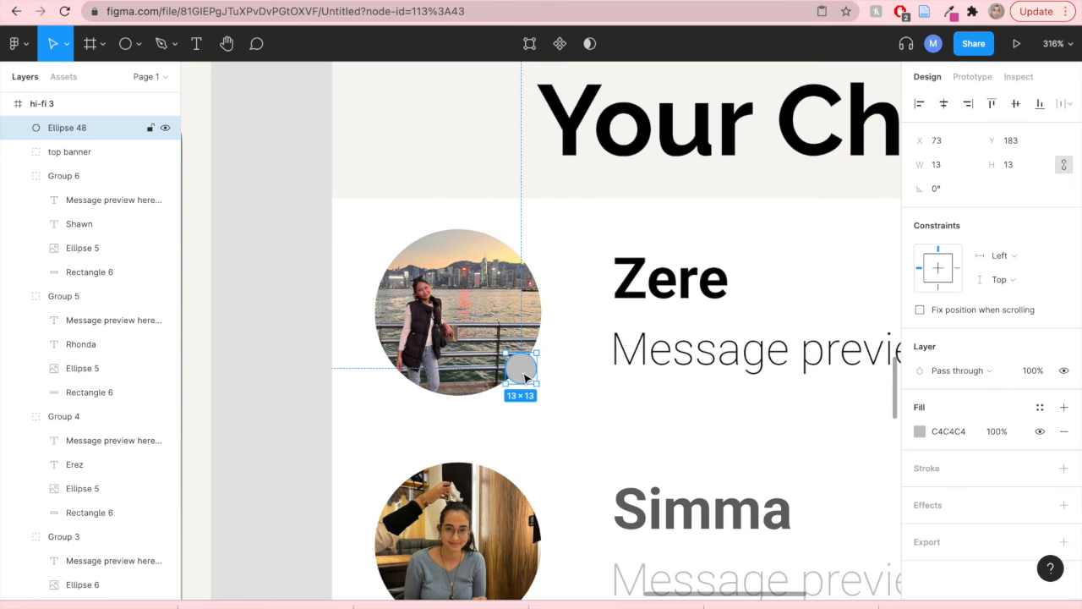
- Try recolouring the first chat row's black selection colour to green 95E266, then undo it
{"action": "left_click", "coordinate": [578, 398]}
{"action": "scroll", "coordinate": [578, 398], "scroll_direction": "down", "scroll_amount": 6}
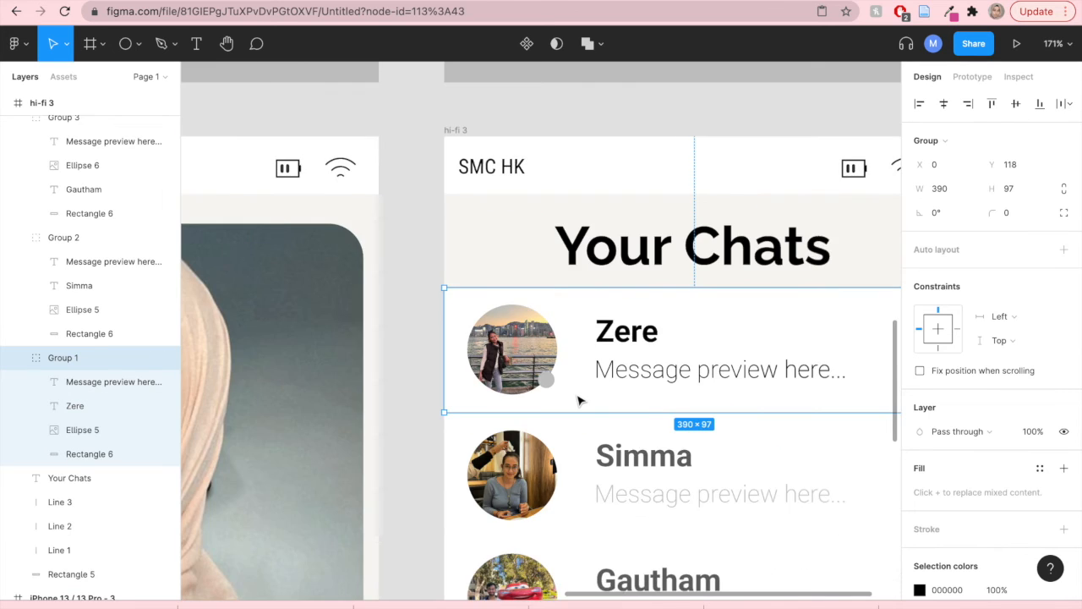
{"action": "scroll", "coordinate": [578, 399], "scroll_direction": "up", "scroll_amount": 6}
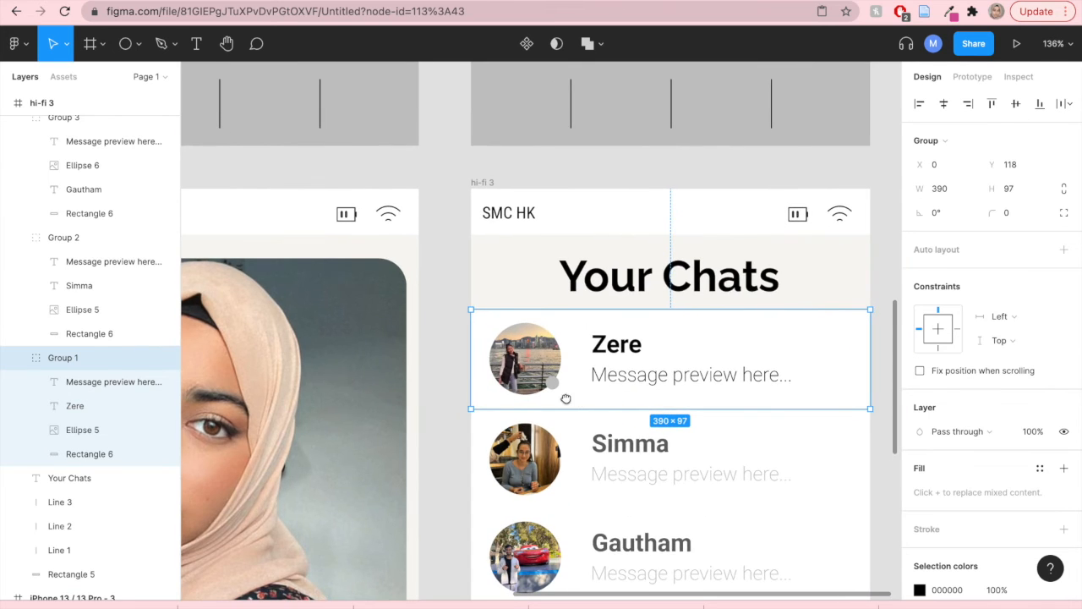
{"action": "scroll", "coordinate": [564, 398], "scroll_direction": "up", "scroll_amount": 5}
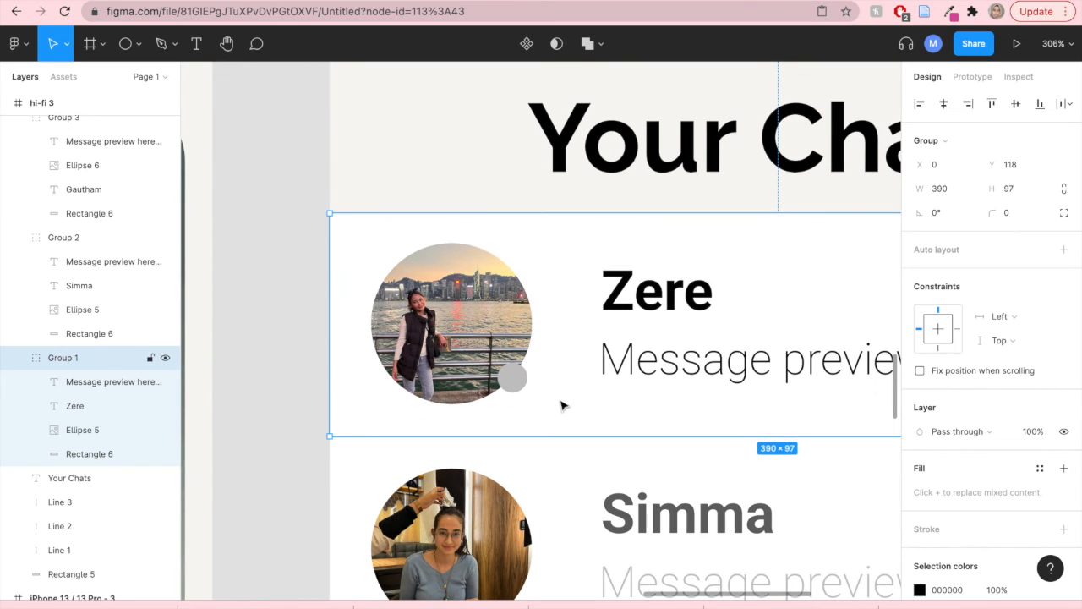
{"action": "scroll", "coordinate": [939, 457], "scroll_direction": "down", "scroll_amount": 3}
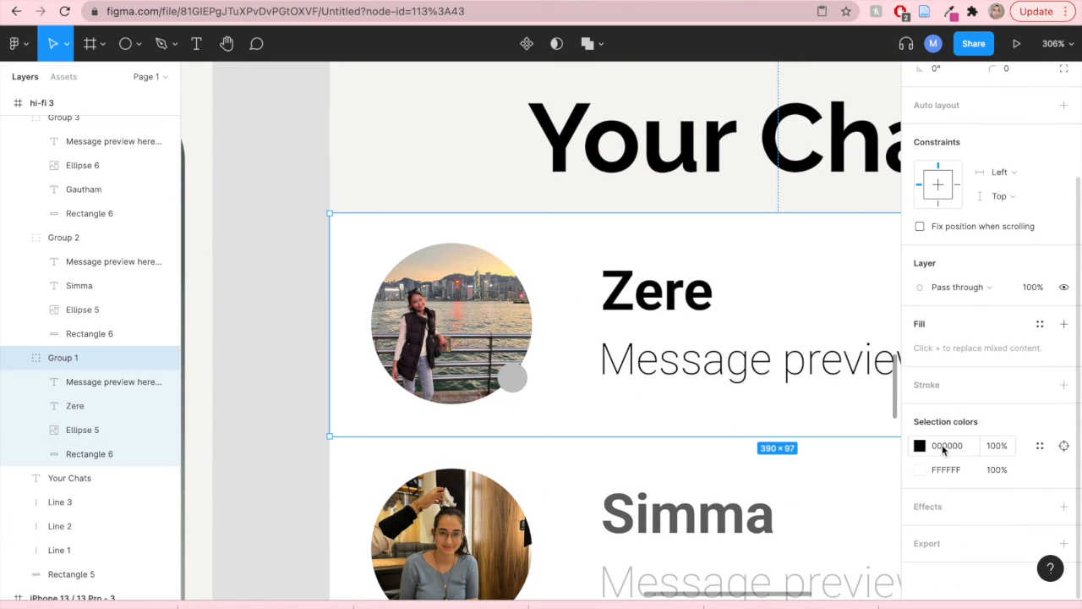
{"action": "left_click", "coordinate": [919, 445]}
{"action": "left_click", "coordinate": [793, 534]}
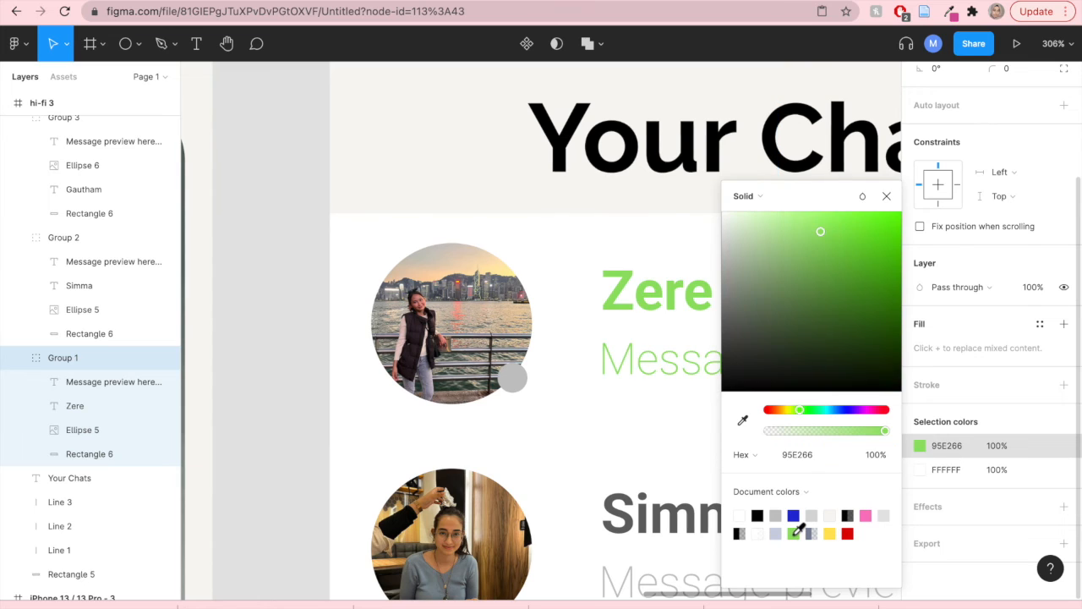
{"action": "key", "text": "ctrl+z"}
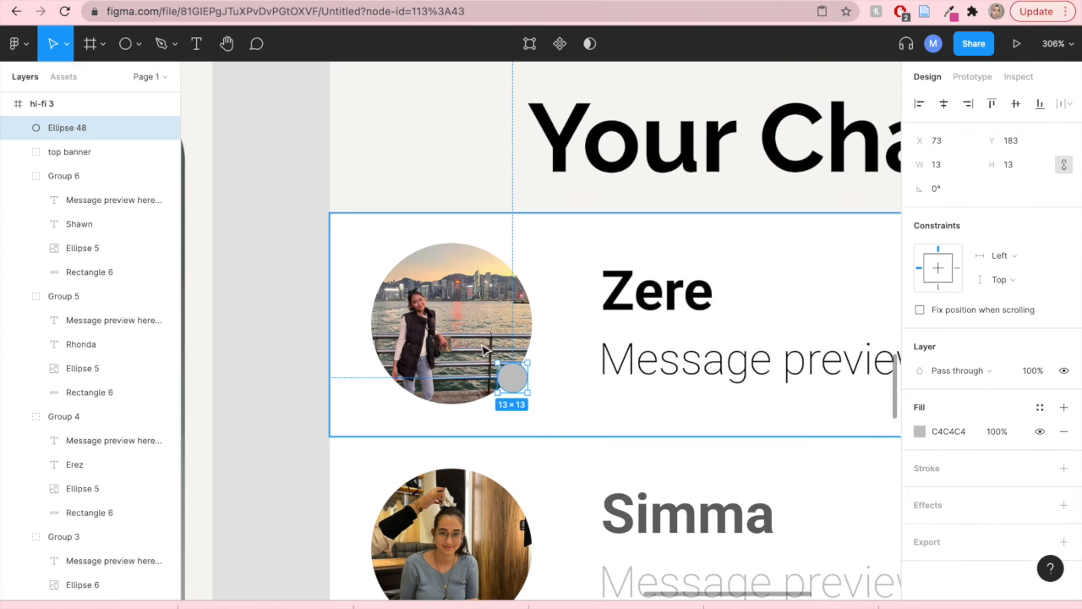
- Fill the small avatar circle with green 95E266
{"action": "left_click", "coordinate": [921, 433]}
{"action": "left_click", "coordinate": [793, 534]}
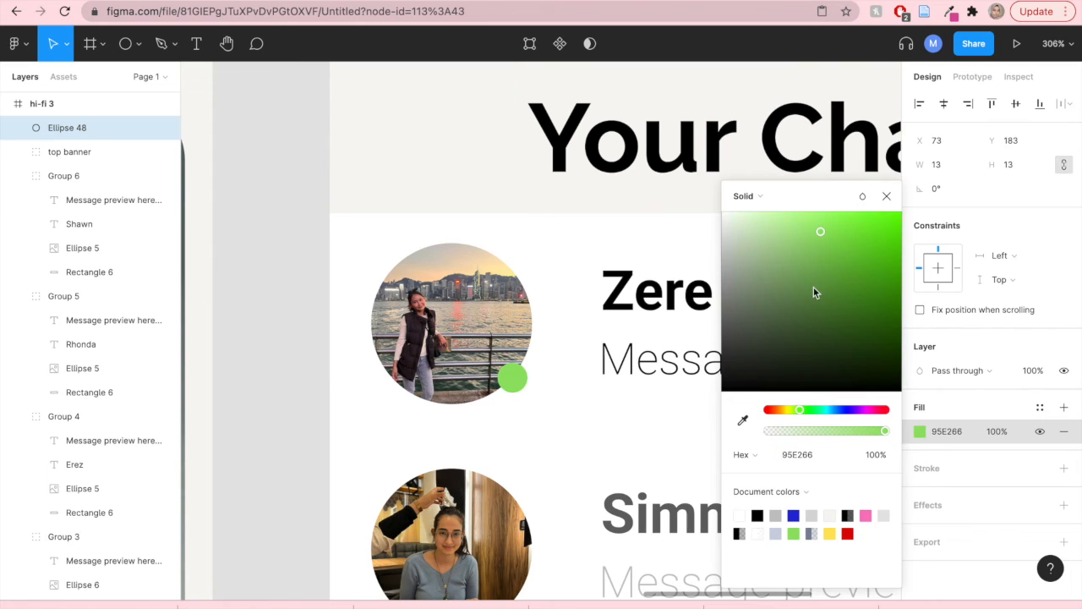
{"action": "left_click", "coordinate": [886, 195]}
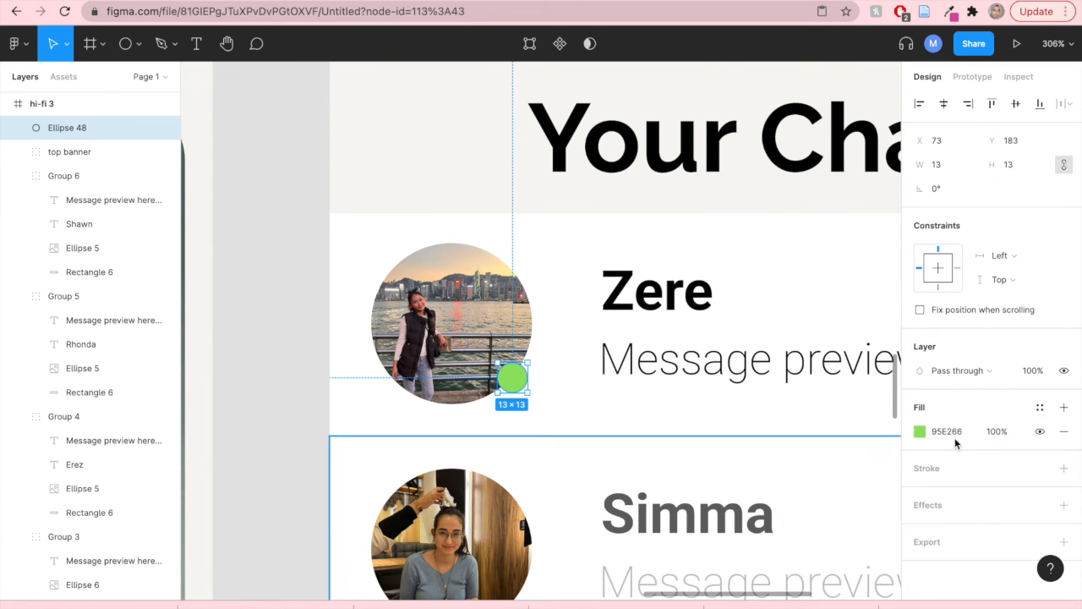
- Add a white FFFFFF inside stroke of 2 px weight to the green avatar circle
{"action": "left_click", "coordinate": [1064, 469]}
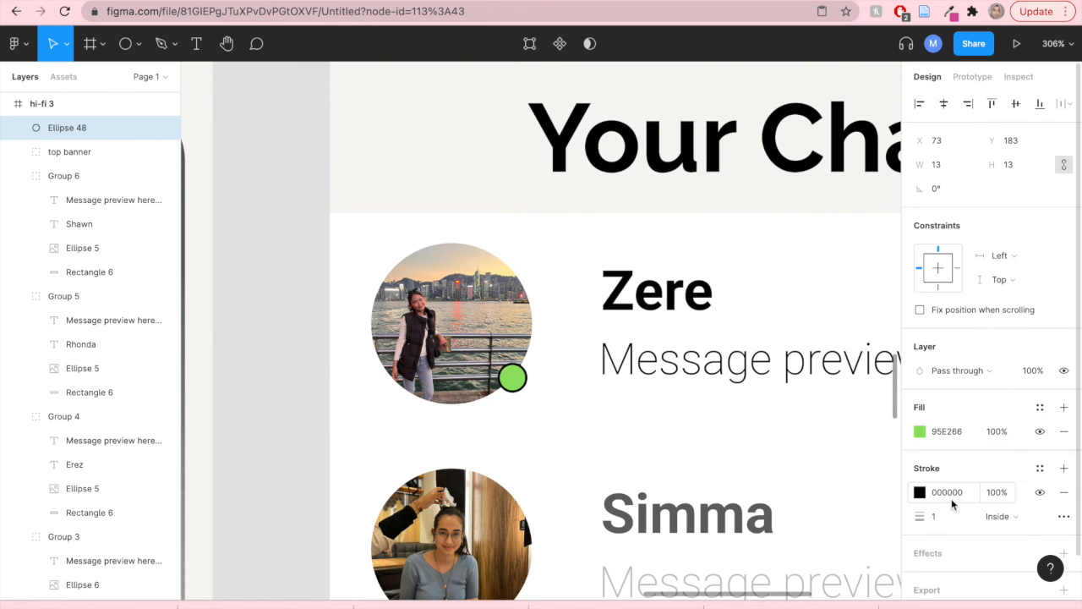
{"action": "left_click", "coordinate": [920, 494]}
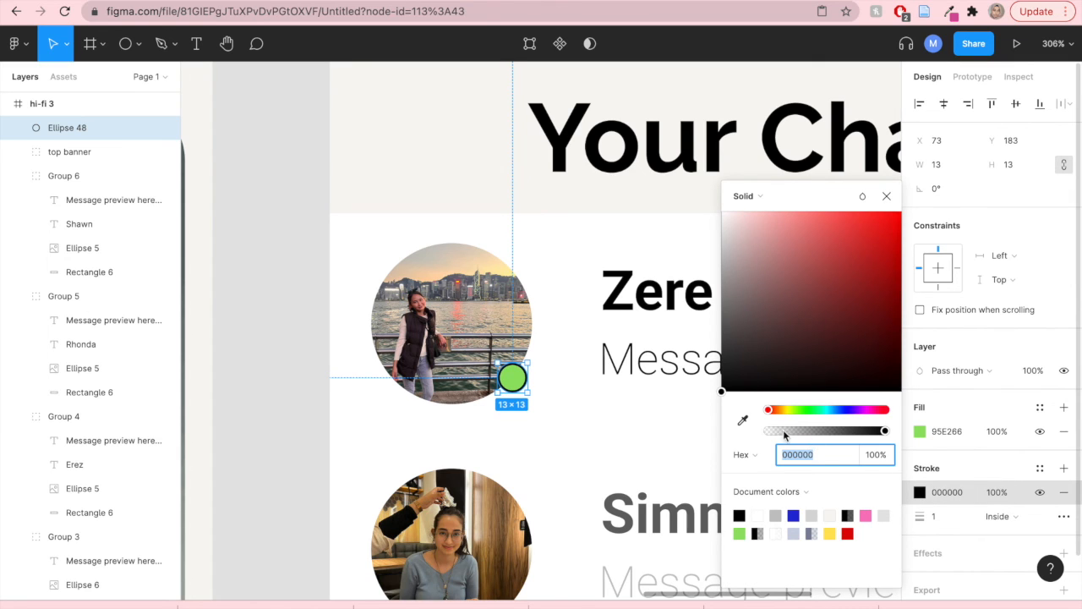
{"action": "left_click", "coordinate": [758, 515]}
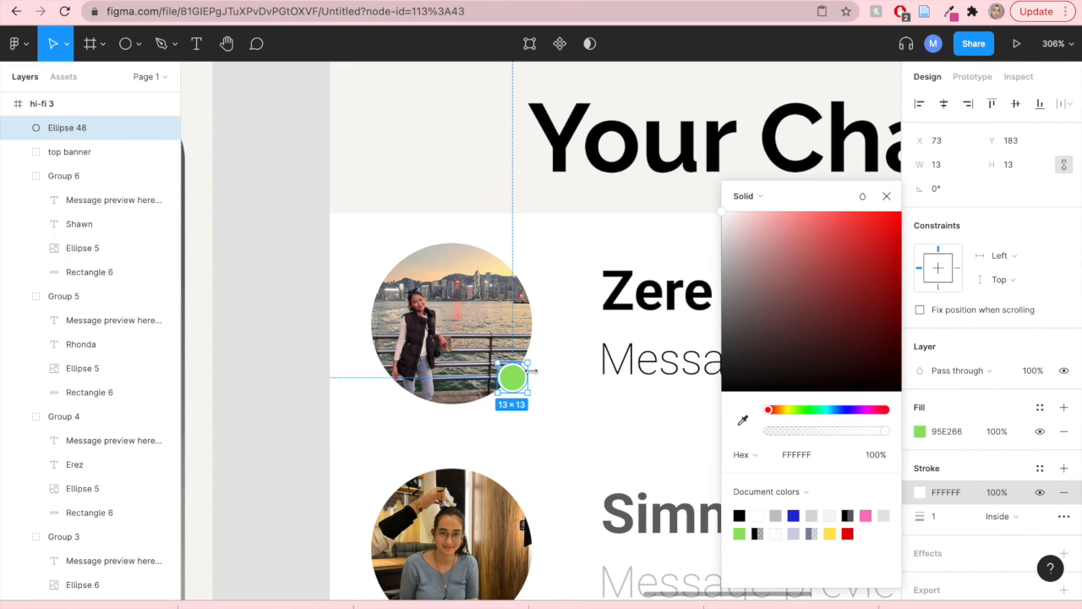
{"action": "left_click", "coordinate": [285, 352]}
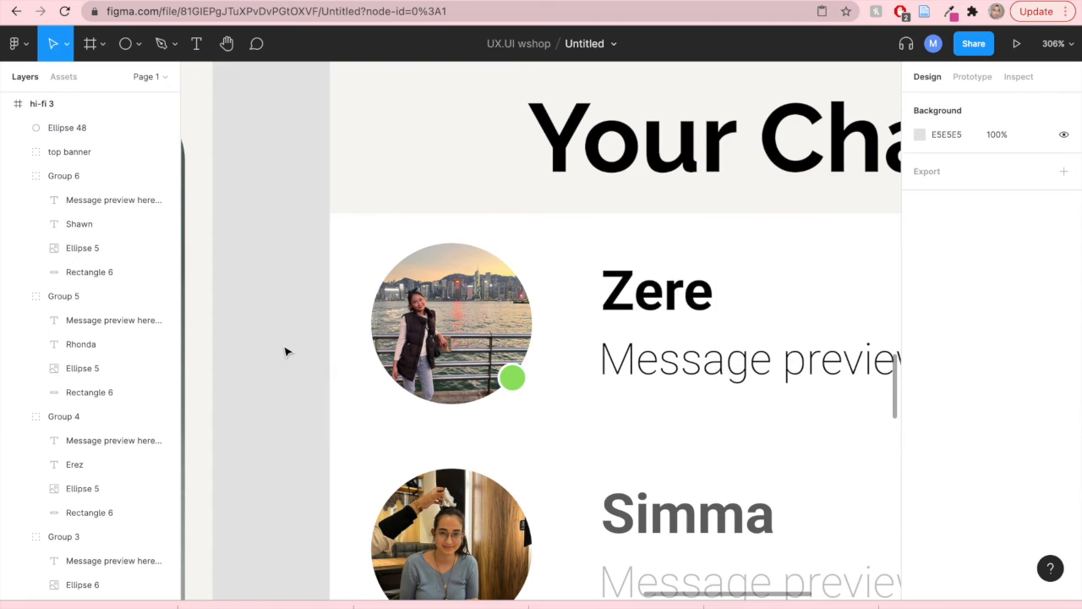
{"action": "left_click", "coordinate": [511, 382]}
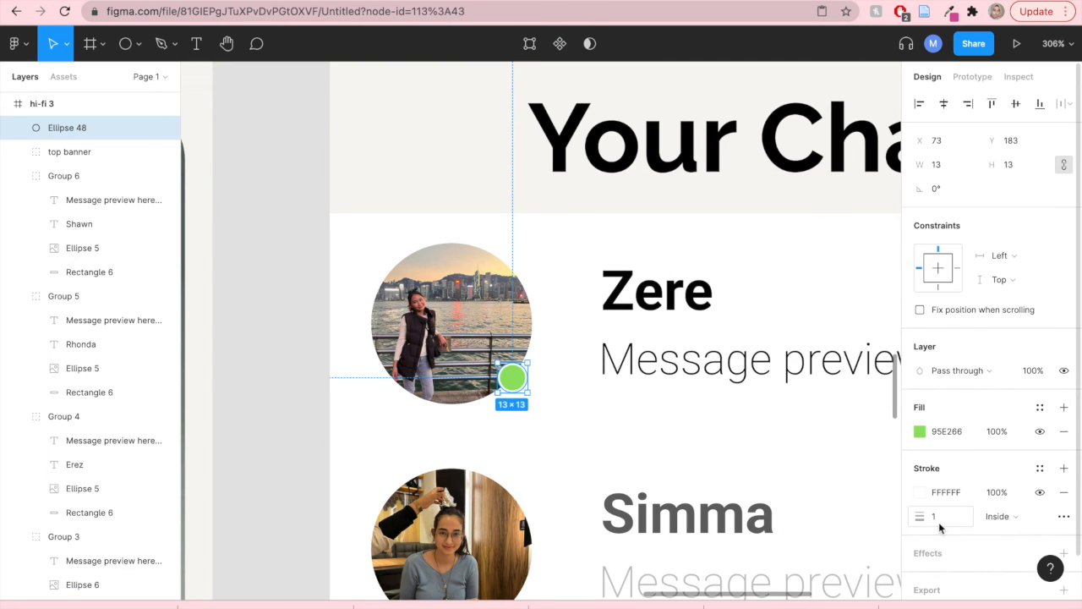
{"action": "left_click_drag", "start_coordinate": [921, 518], "coordinate": [925, 519]}
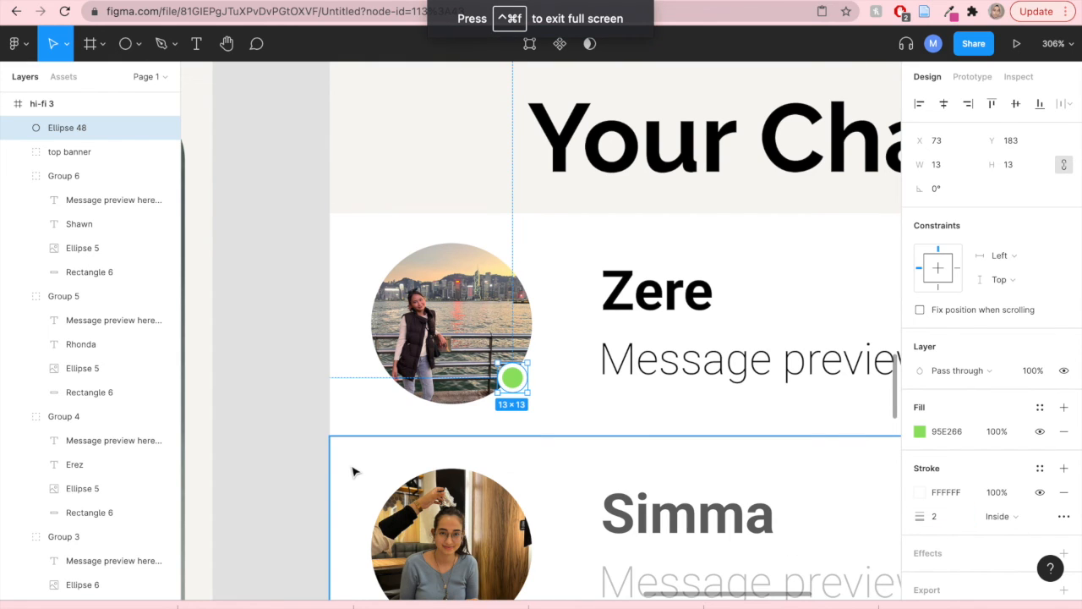
{"action": "key", "text": "Return"}
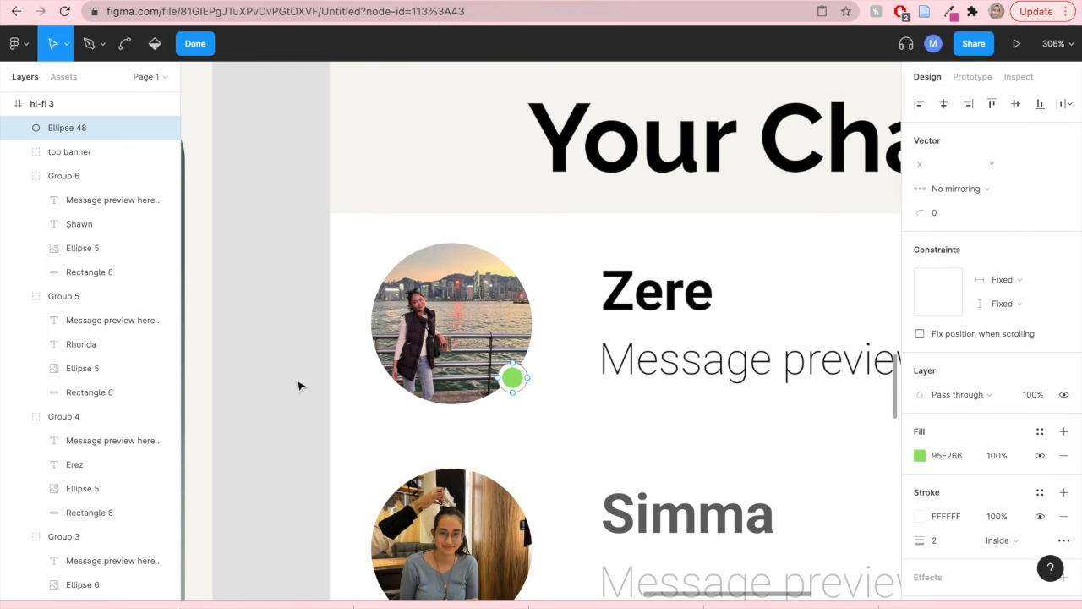
{"action": "key", "text": "Escape"}
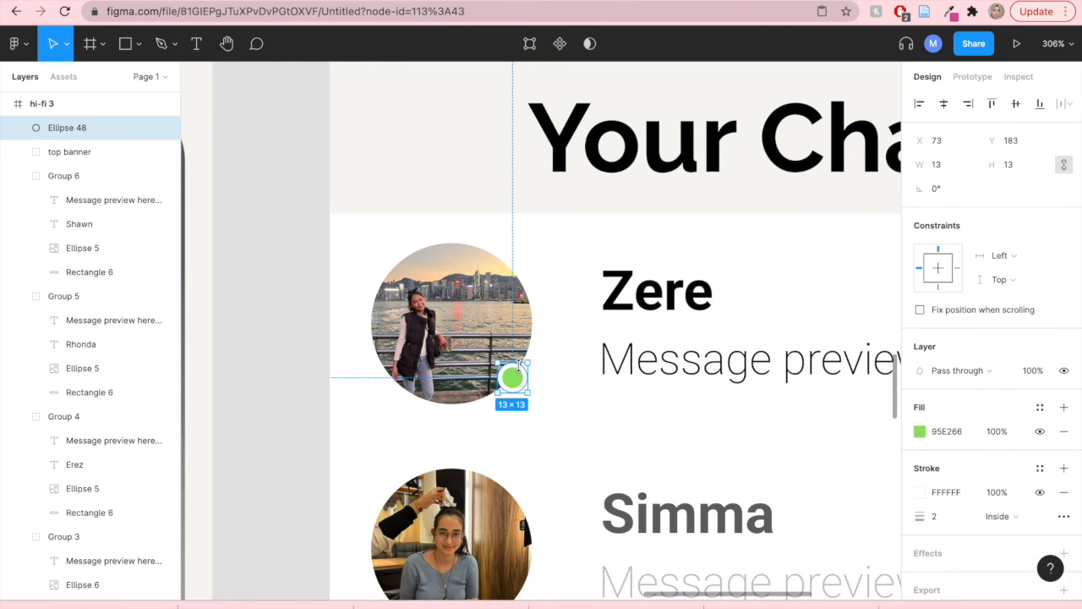
- Replace Zere's message preview with "Hey! I wonder if you're...." and widen its text box to 228 px
{"action": "scroll", "coordinate": [516, 372], "scroll_direction": "down", "scroll_amount": 10}
{"action": "left_click", "coordinate": [720, 444]}
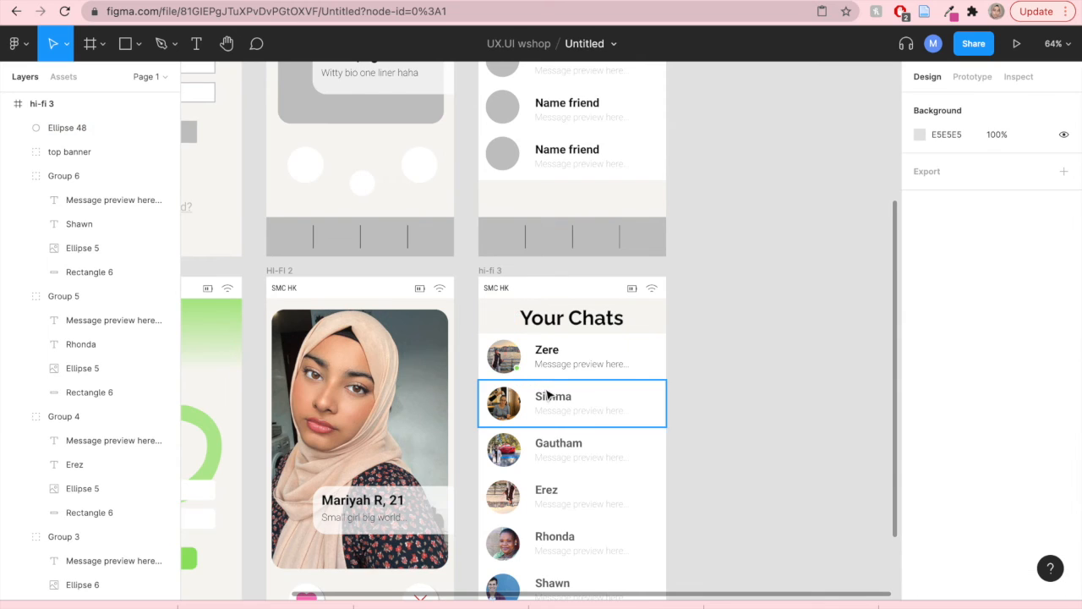
{"action": "scroll", "coordinate": [548, 395], "scroll_direction": "up", "scroll_amount": 5}
{"action": "scroll", "coordinate": [719, 437], "scroll_direction": "down", "scroll_amount": 3}
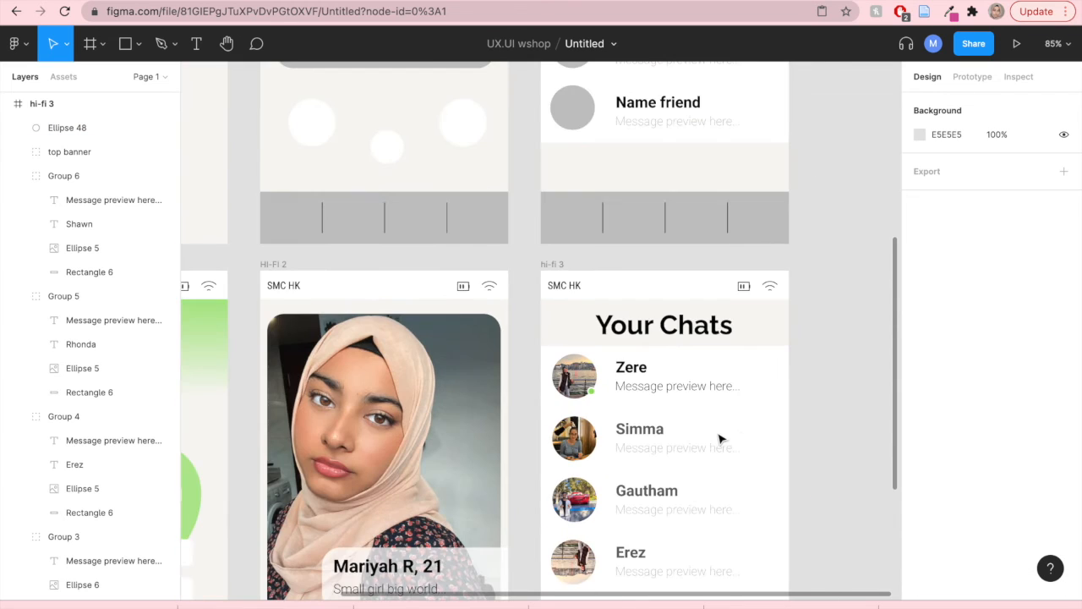
{"action": "scroll", "coordinate": [843, 432], "scroll_direction": "down", "scroll_amount": 5}
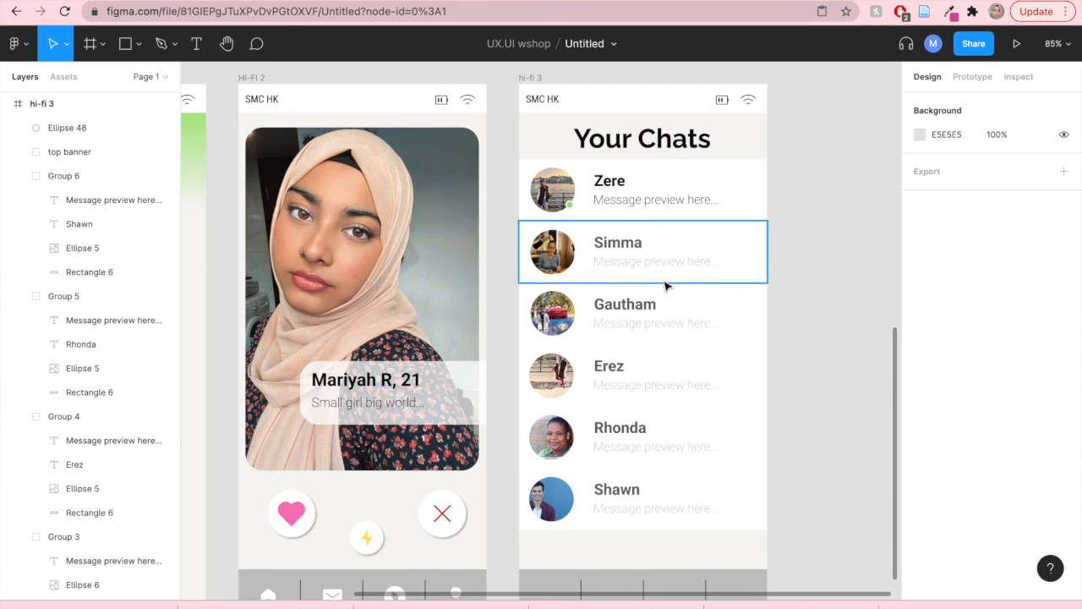
{"action": "double_click", "coordinate": [701, 205]}
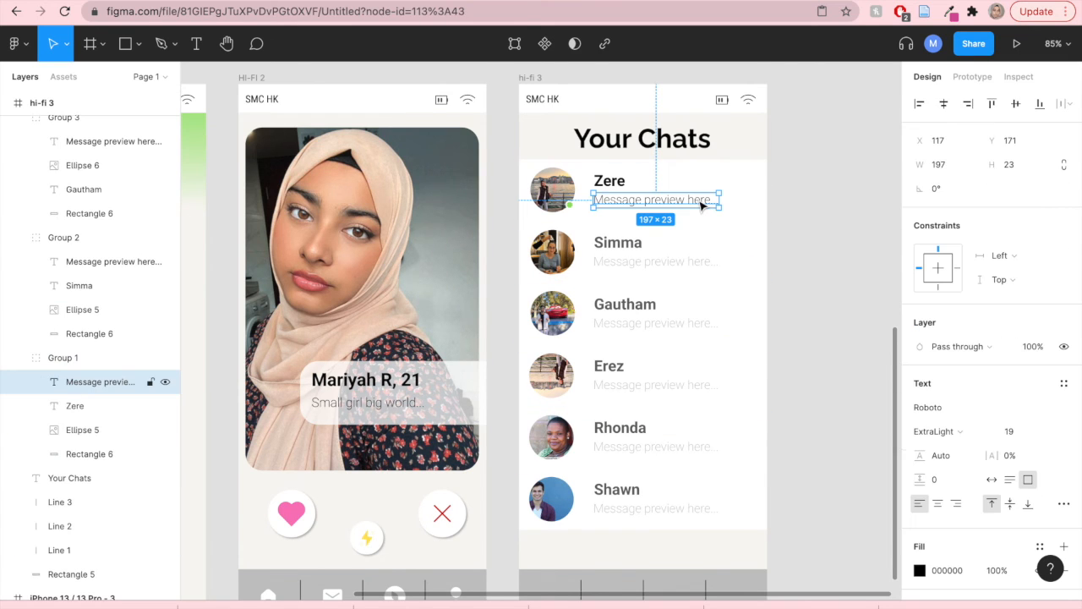
{"action": "double_click", "coordinate": [699, 201]}
{"action": "key", "text": "BackSpace"}
{"action": "type", "text": "hEY"}
{"action": "key", "text": "BackSpace"}
{"action": "key", "text": "BackSpace"}
{"action": "key", "text": "BackSpace"}
{"action": "type", "text": "H"}
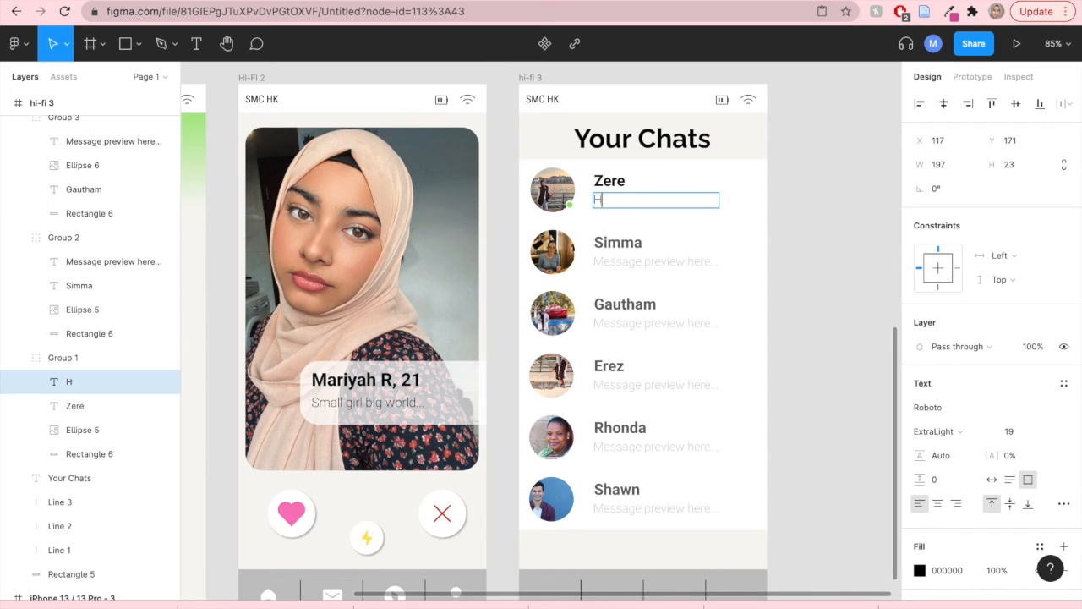
{"action": "type", "text": "ey! I wonder"}
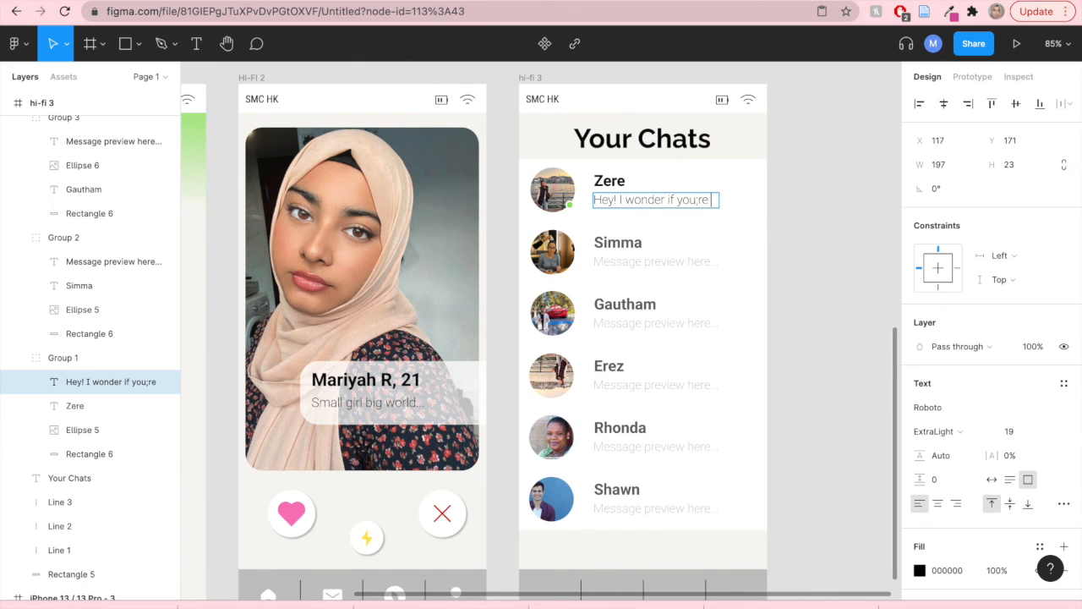
{"action": "type", "text": " if you're..."}
{"action": "key", "text": "Escape"}
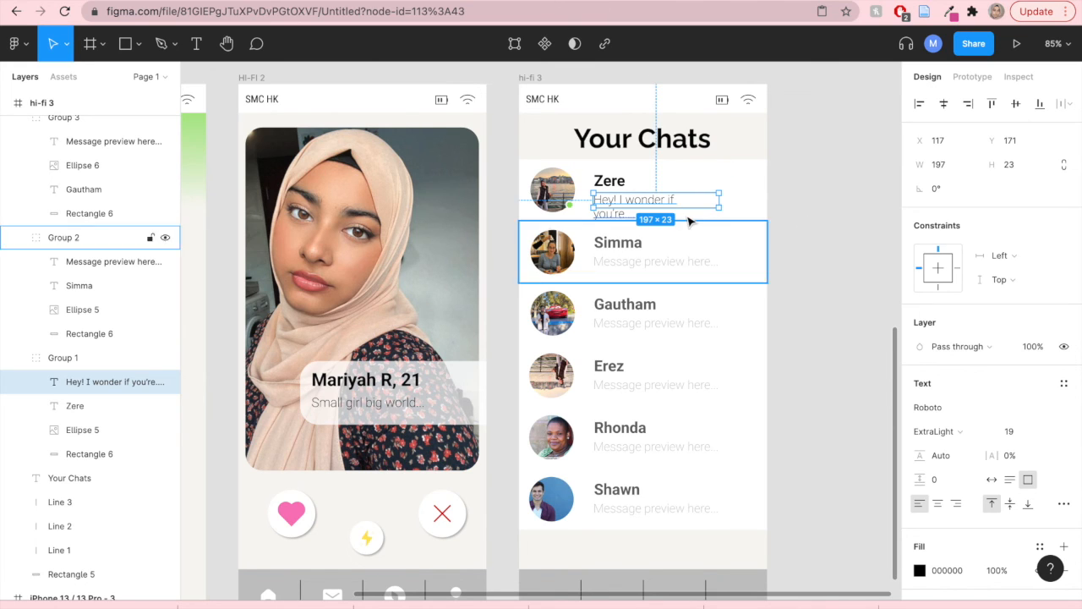
{"action": "left_click_drag", "start_coordinate": [715, 207], "coordinate": [738, 203]}
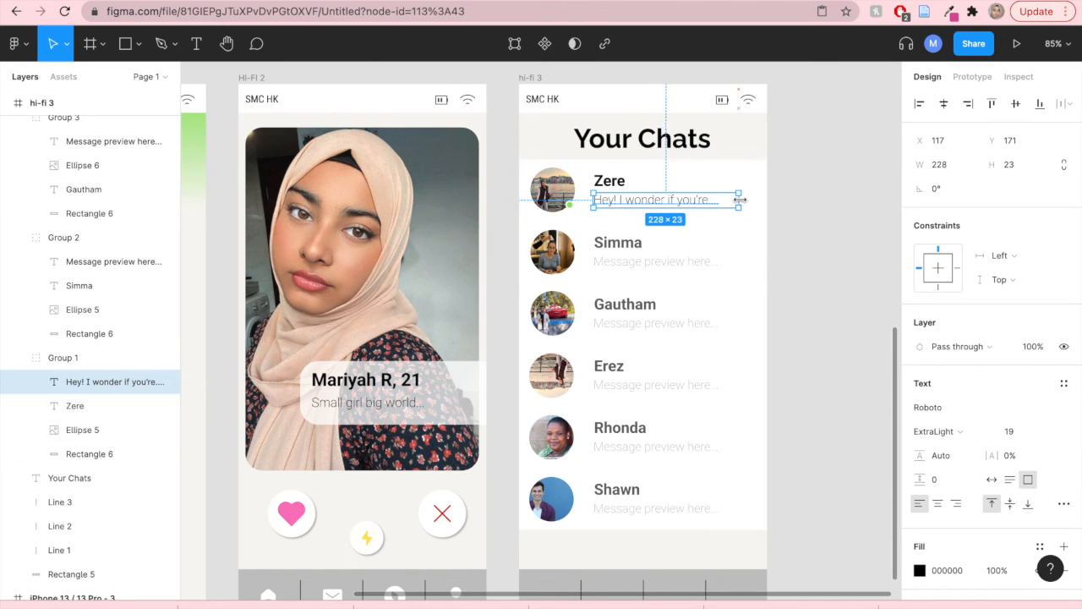
{"action": "left_click", "coordinate": [797, 213]}
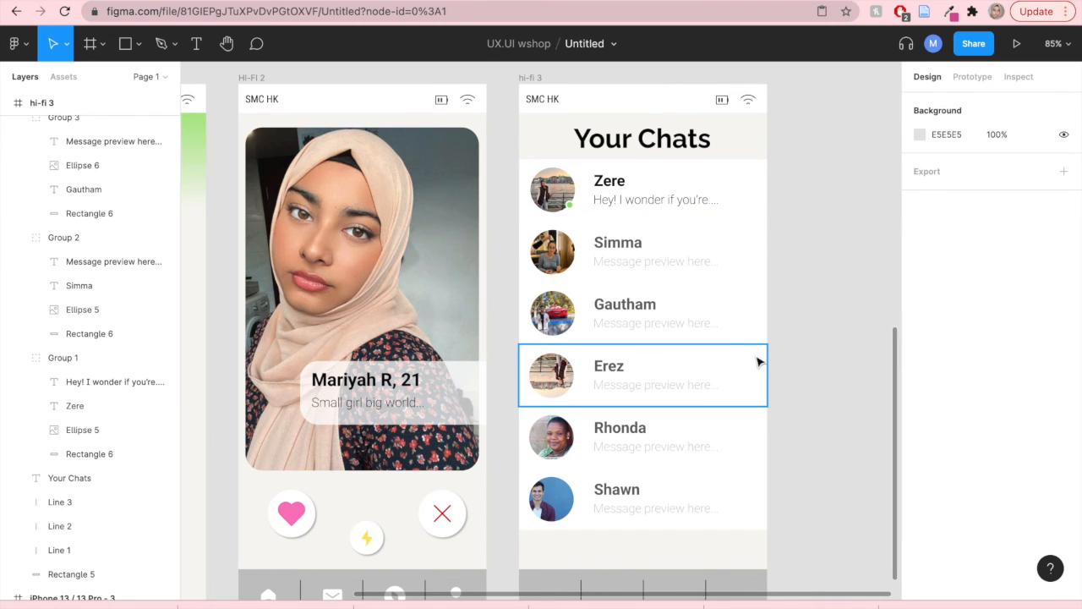
- Fill the HI-FI 2 screen's bottom navigation bar with green 95E266
{"action": "scroll", "coordinate": [756, 361], "scroll_direction": "down", "scroll_amount": 3}
{"action": "scroll", "coordinate": [758, 362], "scroll_direction": "down", "scroll_amount": 1}
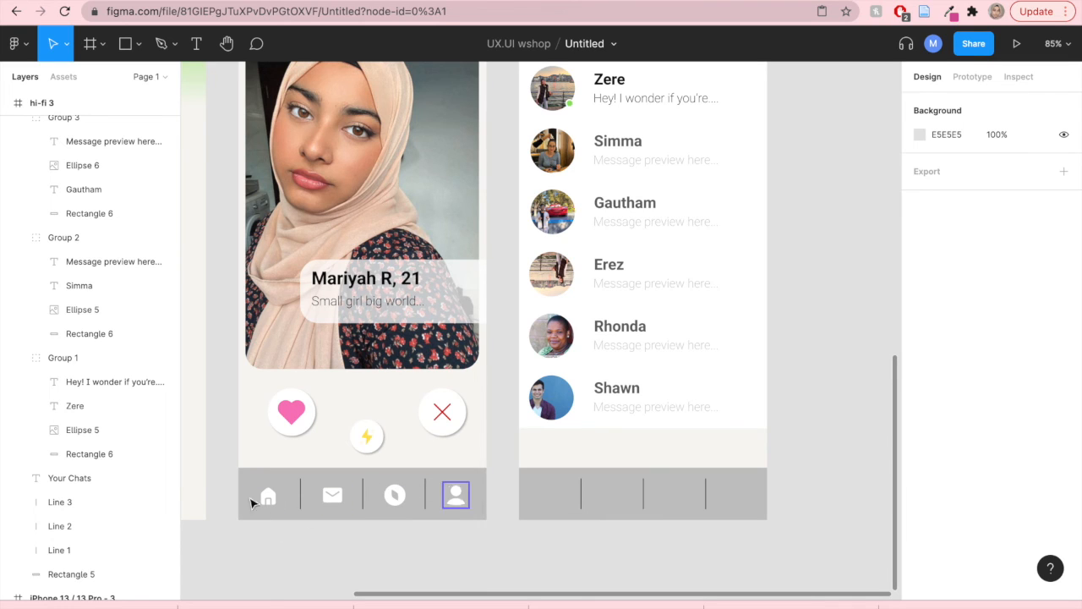
{"action": "left_click", "coordinate": [292, 484]}
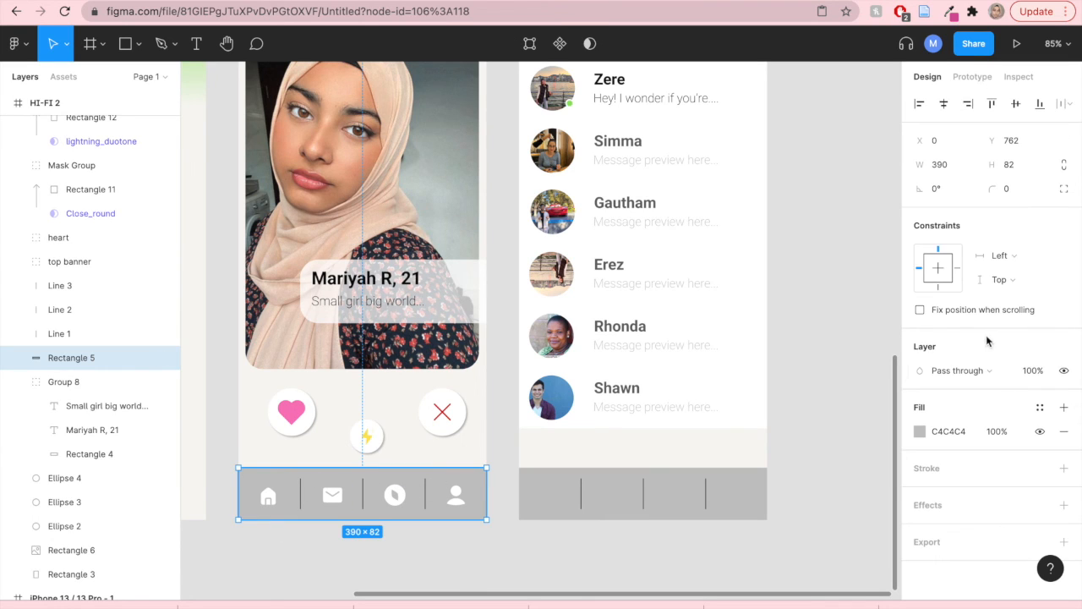
{"action": "left_click", "coordinate": [927, 438]}
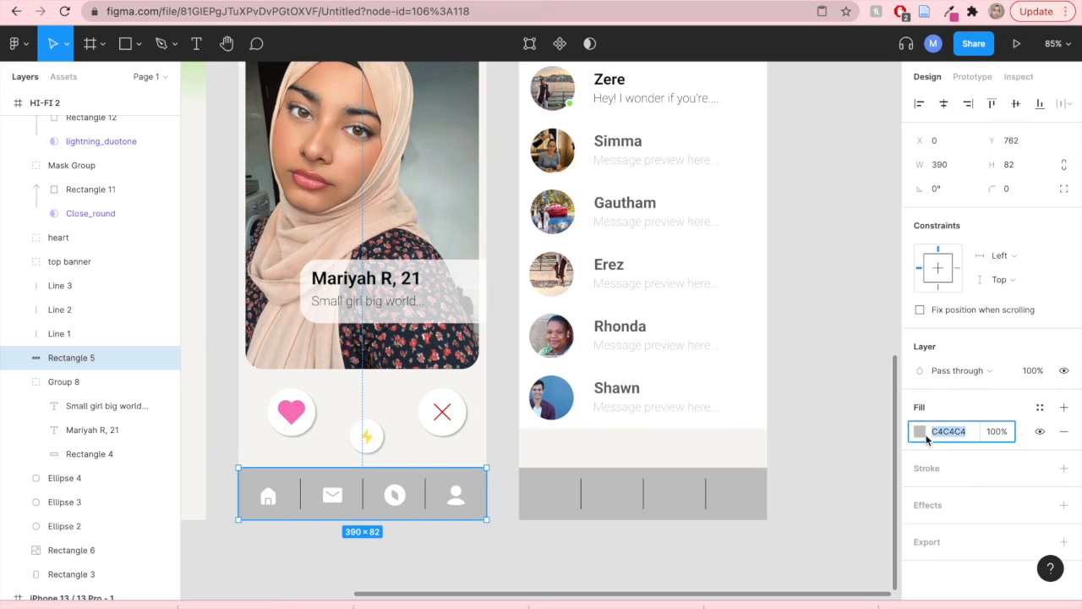
{"action": "left_click", "coordinate": [921, 432]}
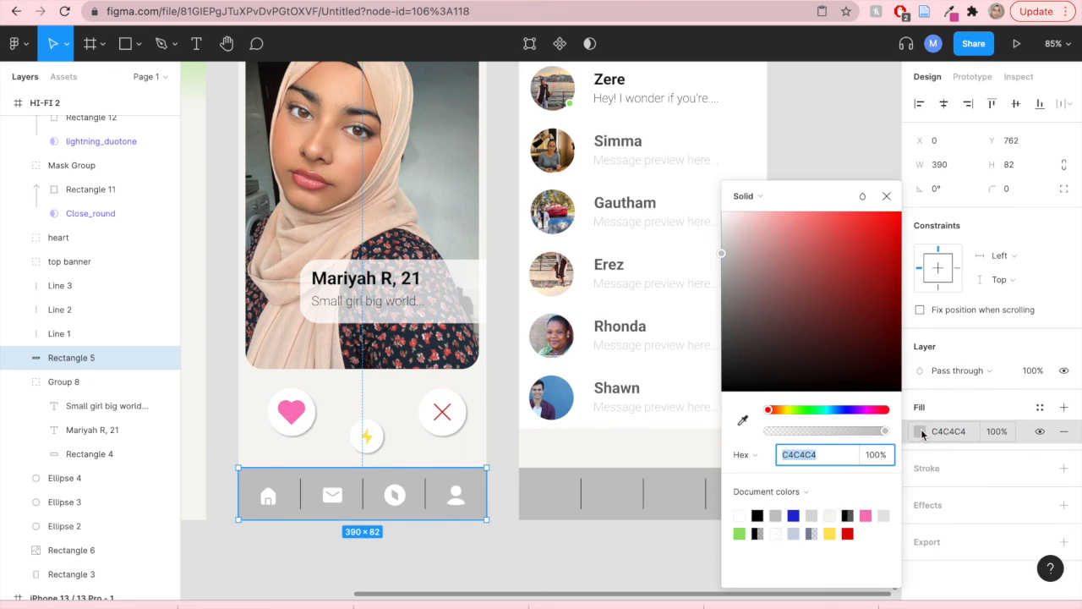
{"action": "left_click", "coordinate": [742, 533]}
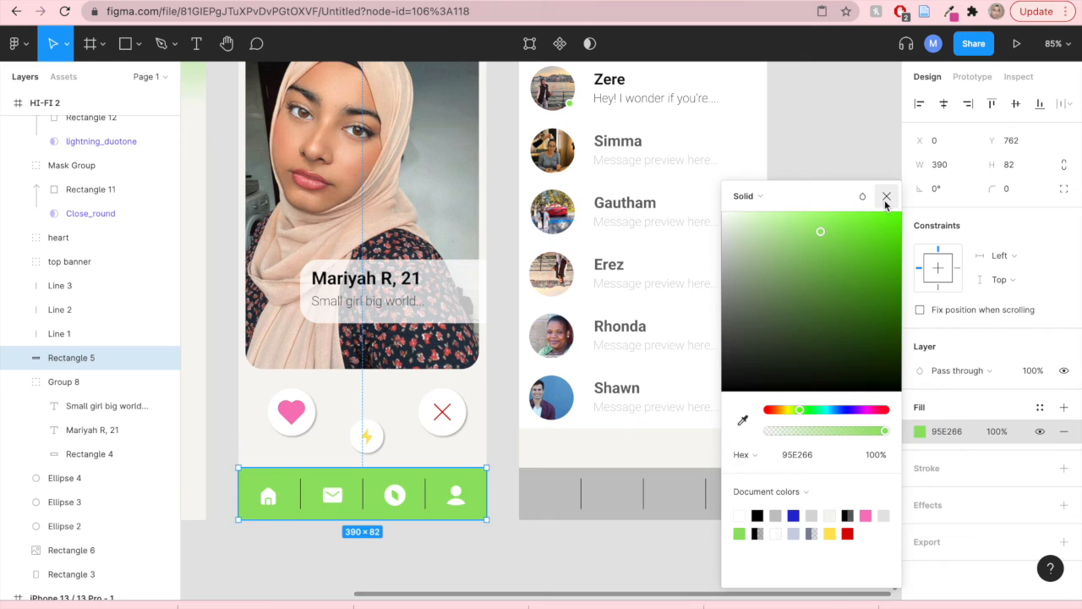
{"action": "left_click", "coordinate": [886, 200]}
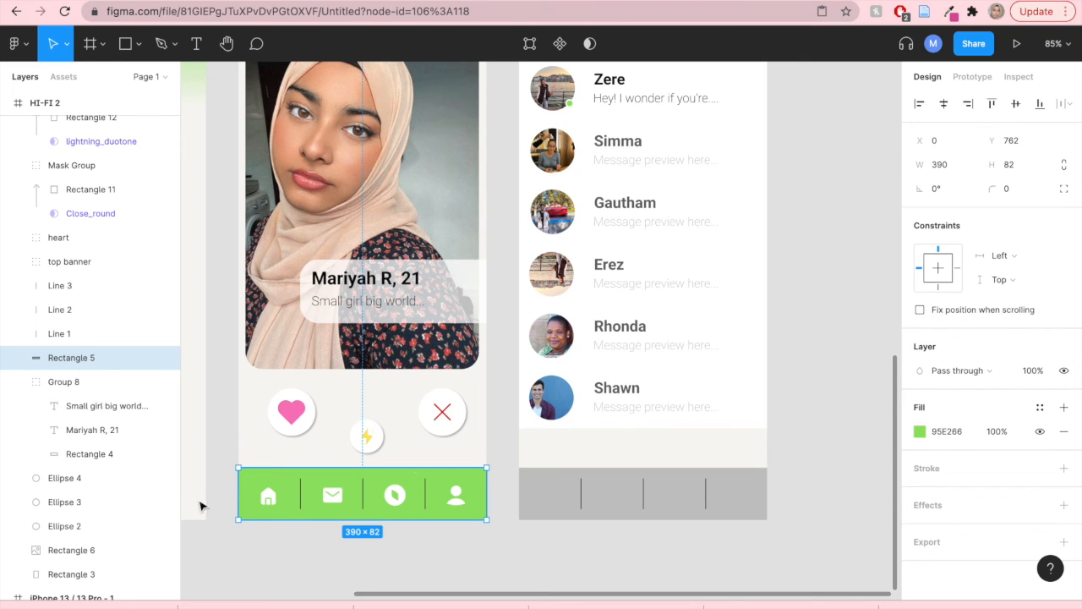
{"action": "scroll", "coordinate": [284, 556], "scroll_direction": "left", "scroll_amount": 5}
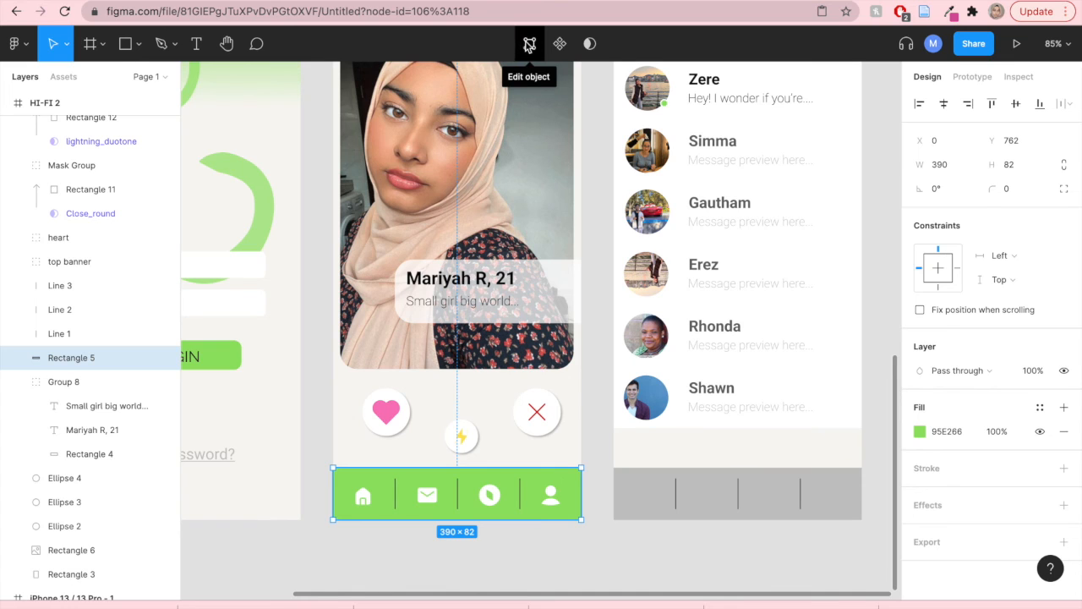
- Round the top two corners of the green navigation bar with a 23 px corner radius
{"action": "left_click", "coordinate": [529, 45]}
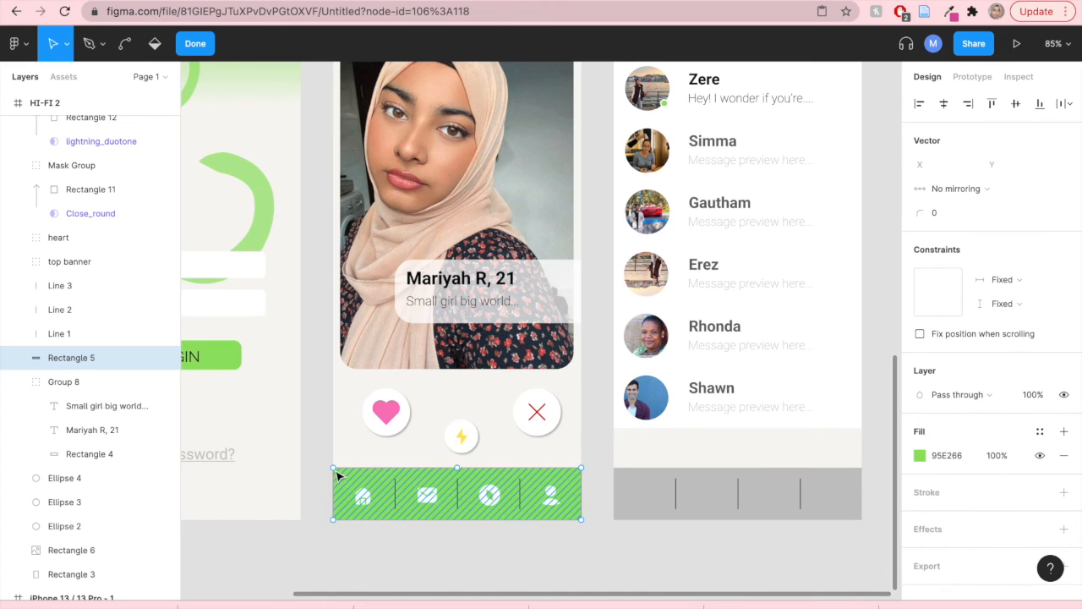
{"action": "left_click", "coordinate": [334, 469]}
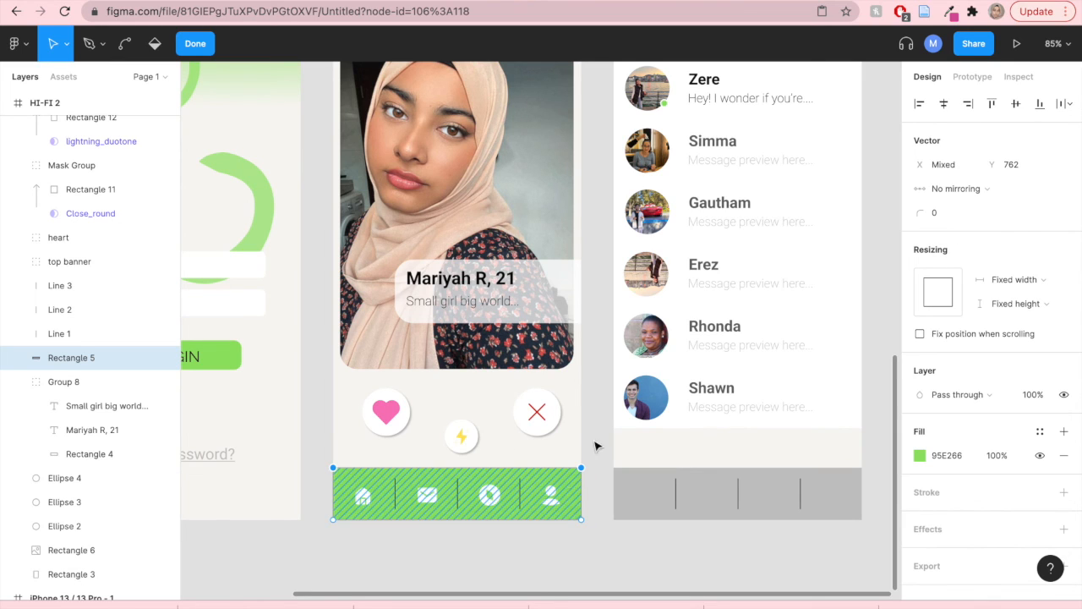
{"action": "left_click_drag", "start_coordinate": [920, 214], "coordinate": [955, 213]}
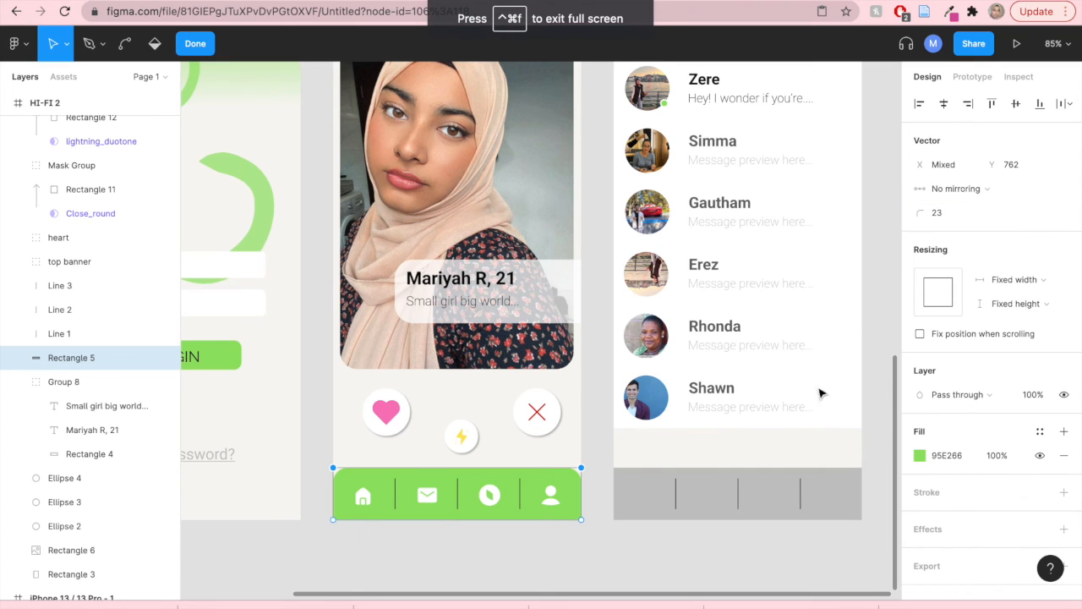
{"action": "left_click", "coordinate": [631, 572]}
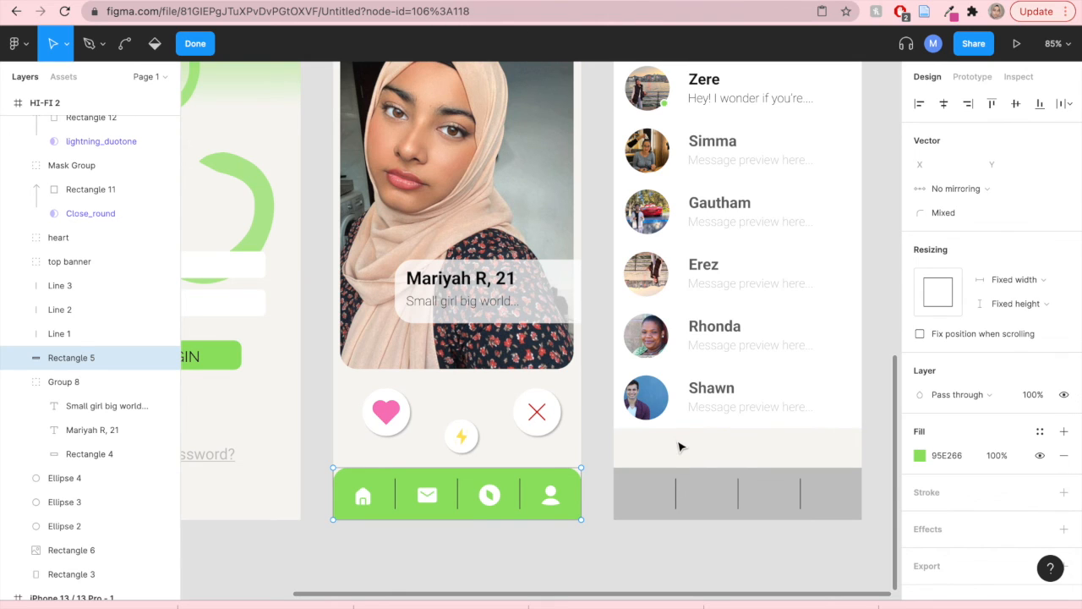
{"action": "key", "text": "Escape"}
- Delete the grey navigation bar and its three divider lines from the hi-fi 3 chat screen
{"action": "left_click", "coordinate": [637, 511]}
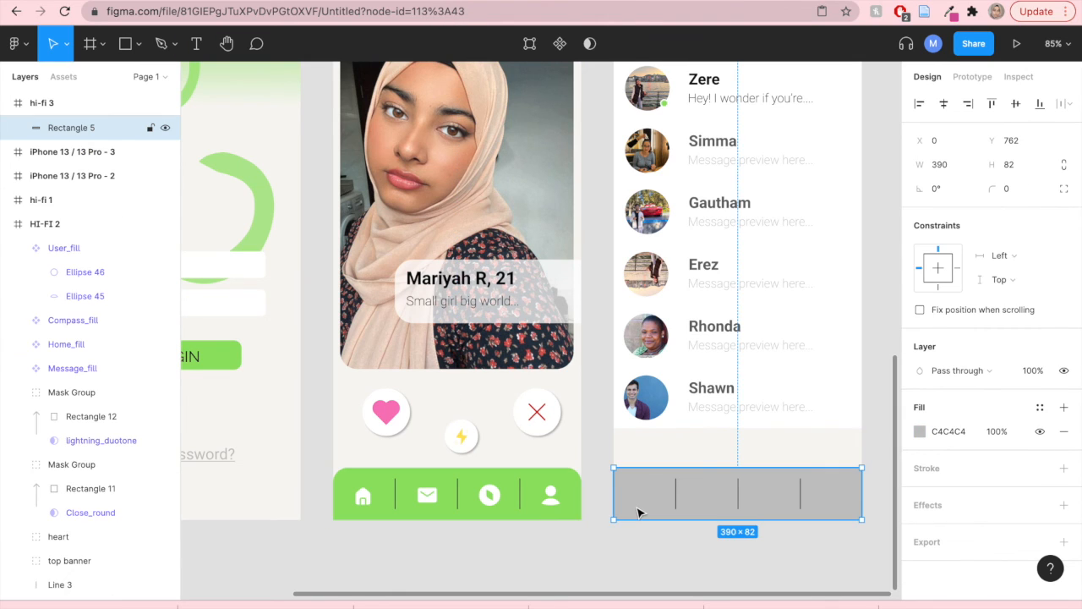
{"action": "key", "text": "Delete"}
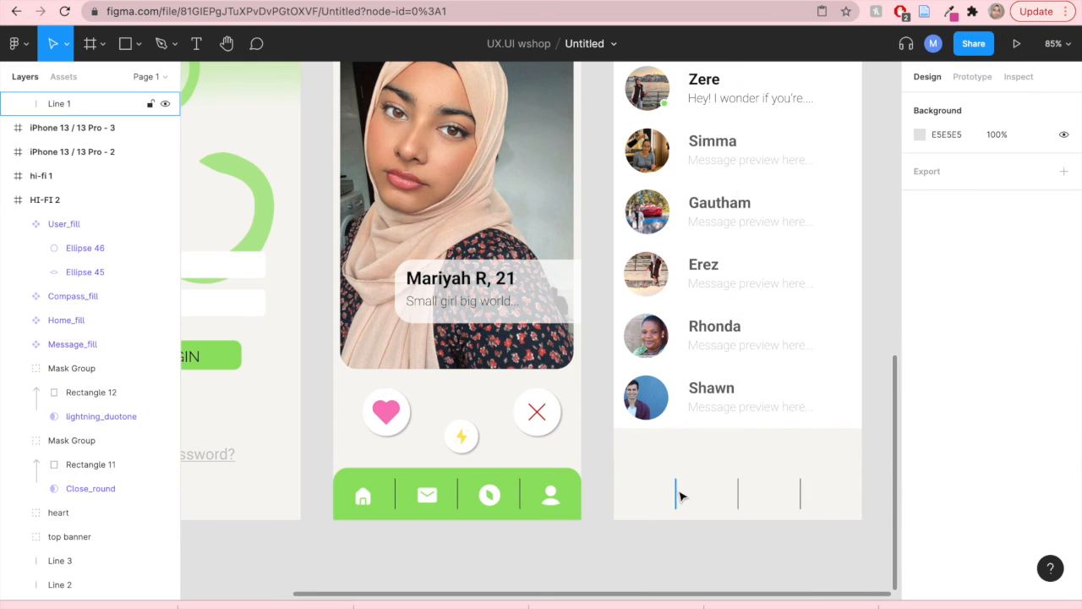
{"action": "left_click_drag", "start_coordinate": [652, 458], "coordinate": [809, 503]}
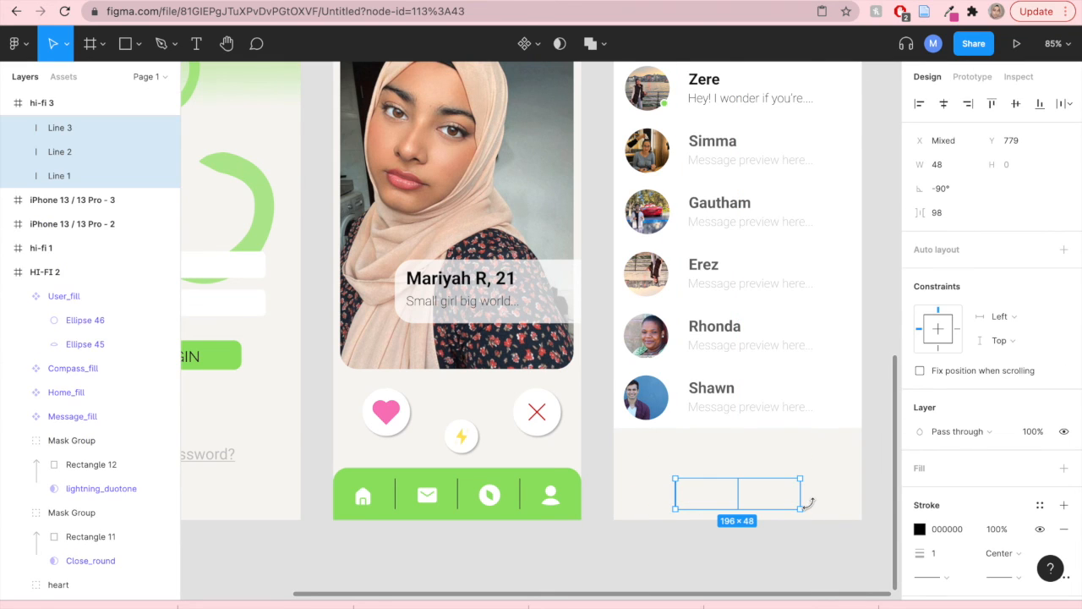
{"action": "key", "text": "Delete"}
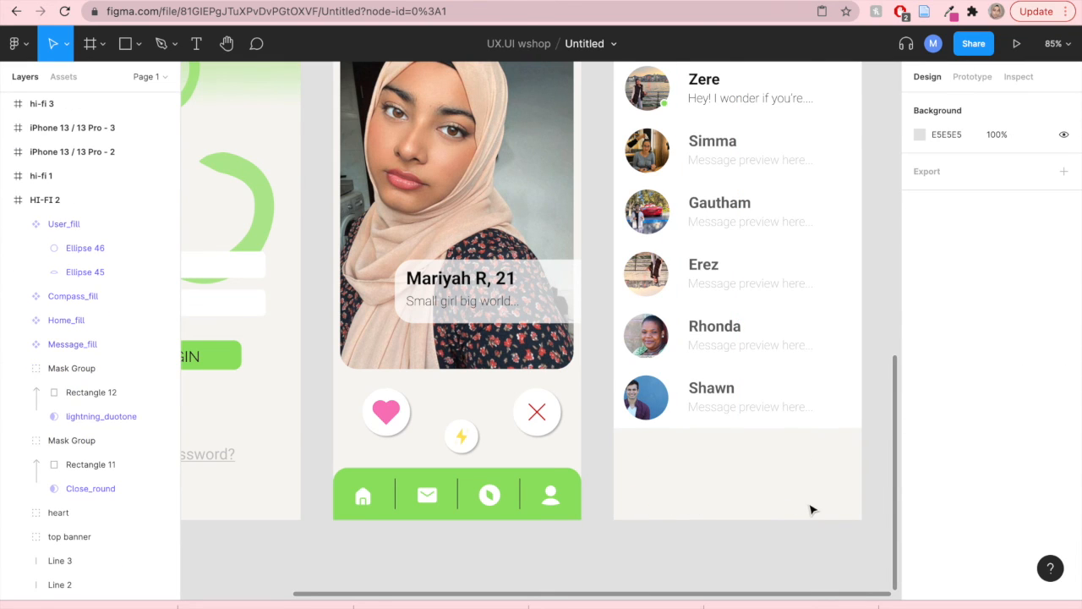
- Move the three divider line layers above the heart and top banner layers in HI-FI 2
{"action": "left_click", "coordinate": [351, 482]}
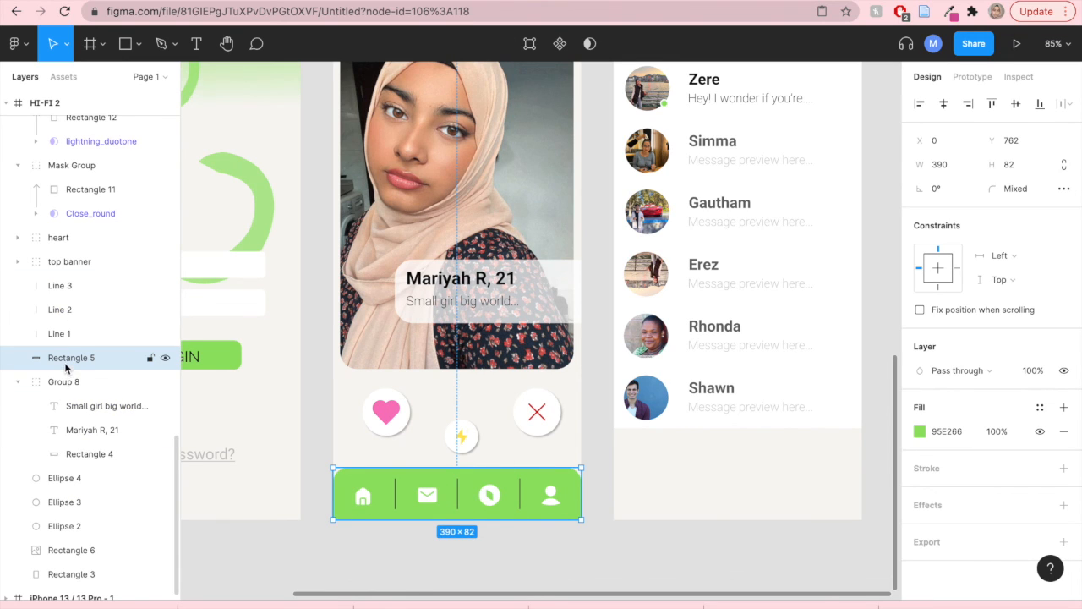
{"action": "left_click", "coordinate": [64, 264]}
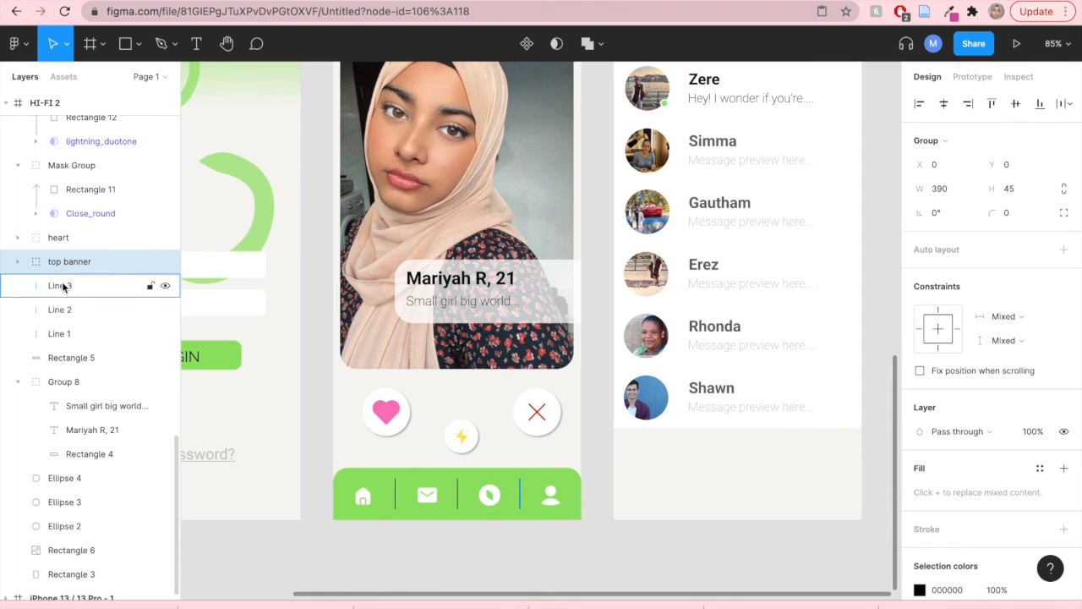
{"action": "left_click", "coordinate": [63, 288]}
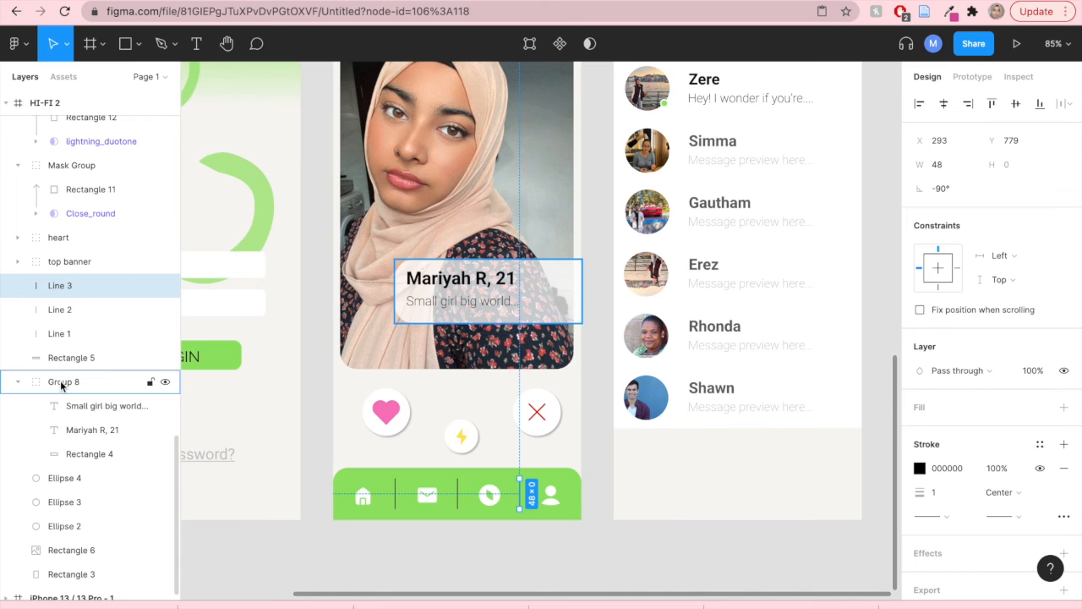
{"action": "scroll", "coordinate": [80, 362], "scroll_direction": "up", "scroll_amount": 5}
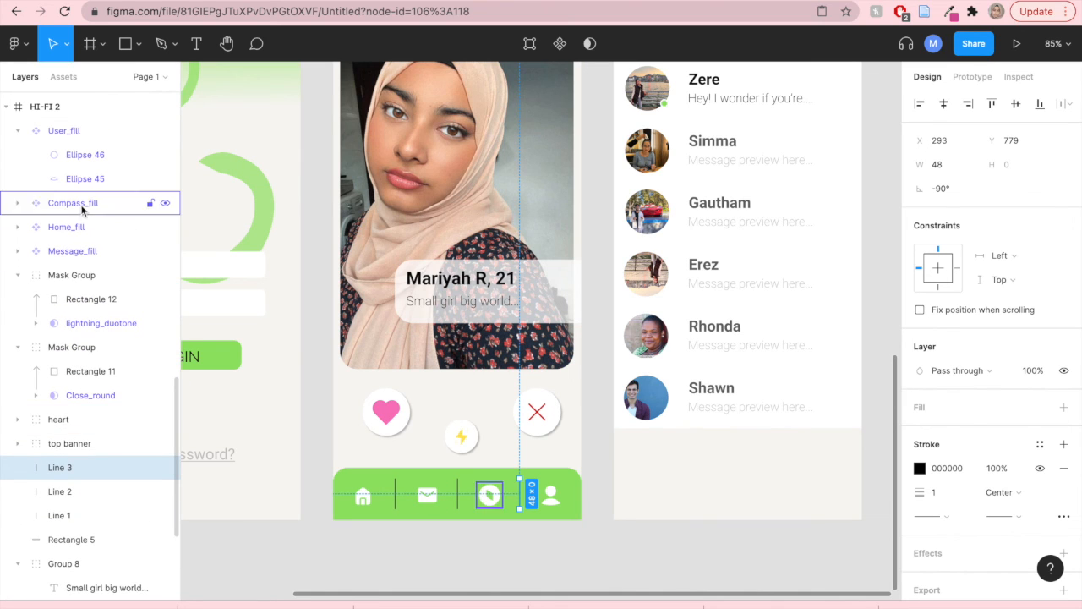
{"action": "scroll", "coordinate": [65, 206], "scroll_direction": "down", "scroll_amount": 1}
{"action": "scroll", "coordinate": [67, 214], "scroll_direction": "up", "scroll_amount": 3}
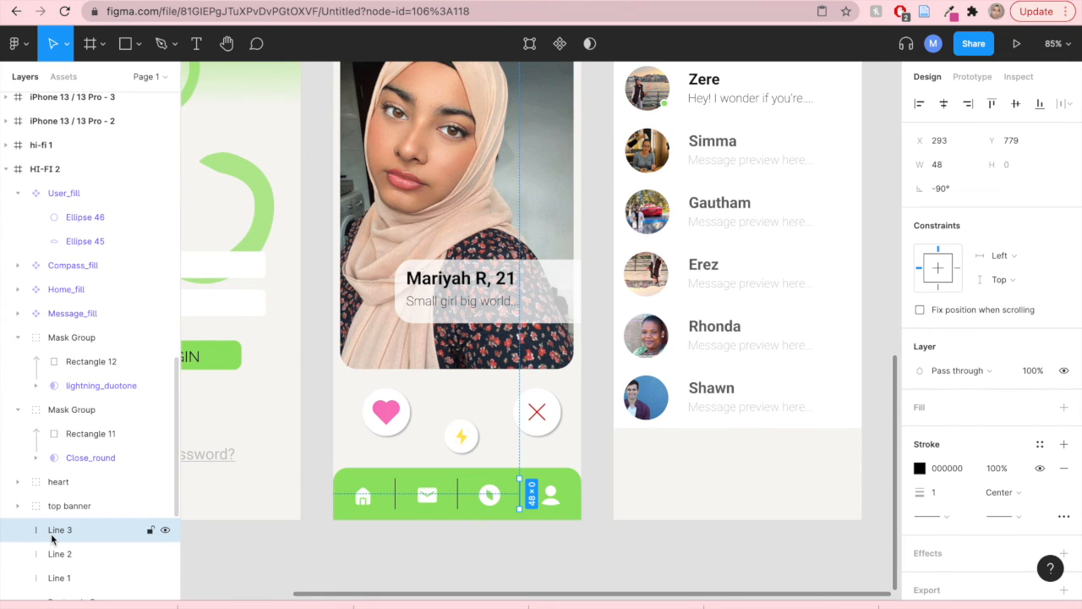
{"action": "left_click", "coordinate": [53, 578], "text": "shift"}
{"action": "left_click_drag", "start_coordinate": [57, 531], "coordinate": [62, 469]}
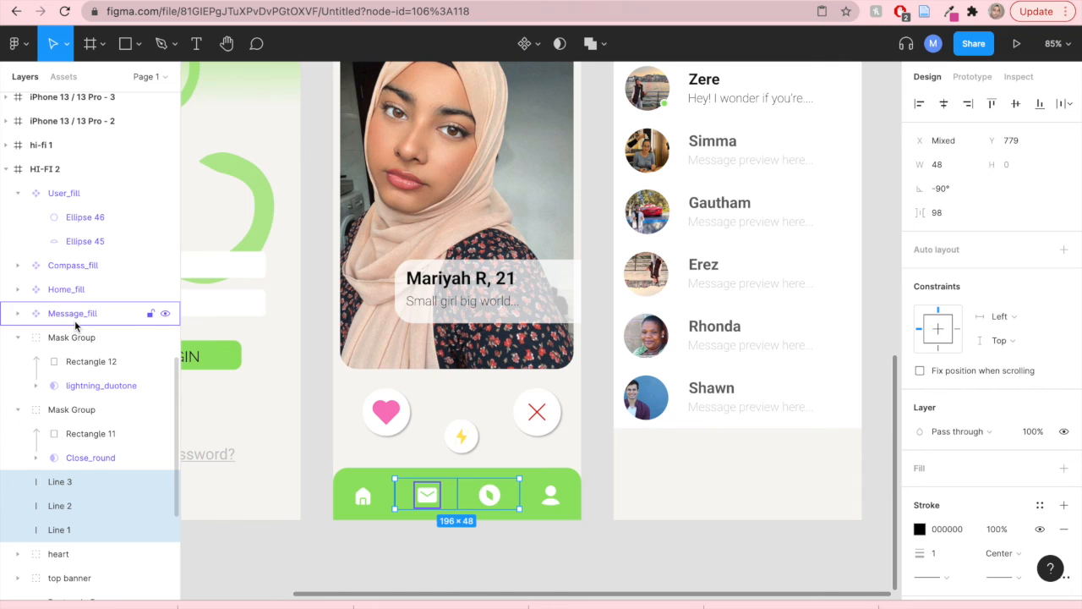
{"action": "left_click", "coordinate": [185, 522]}
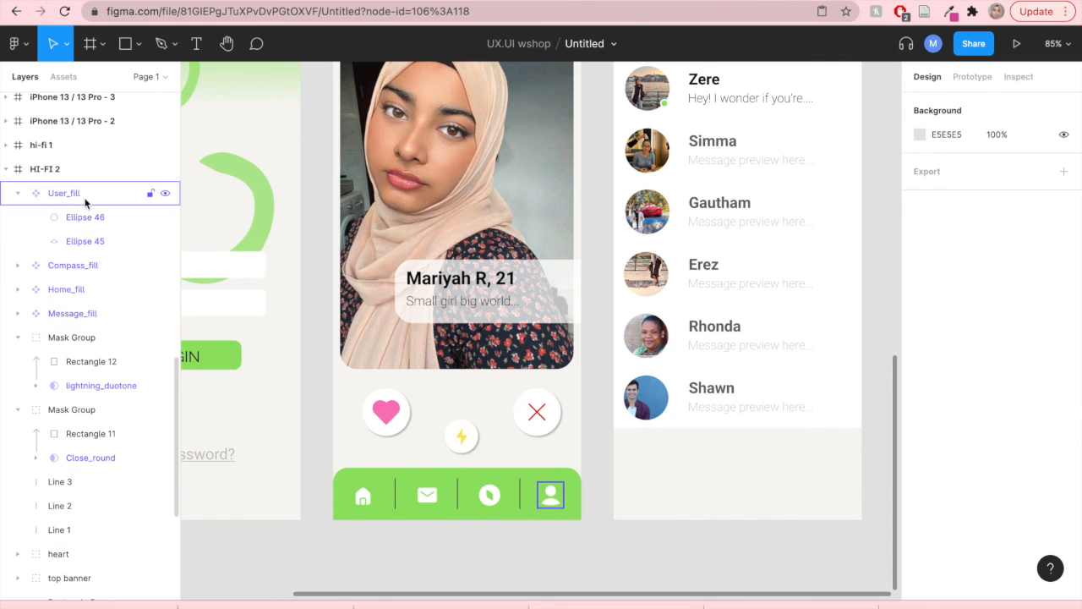
- Move Rectangle 12 and lightning_duotone out of their mask group to the top of the HI-FI 2 frame
{"action": "left_click", "coordinate": [85, 196]}
{"action": "left_click", "coordinate": [90, 242]}
{"action": "left_click", "coordinate": [83, 265]}
{"action": "left_click", "coordinate": [81, 290]}
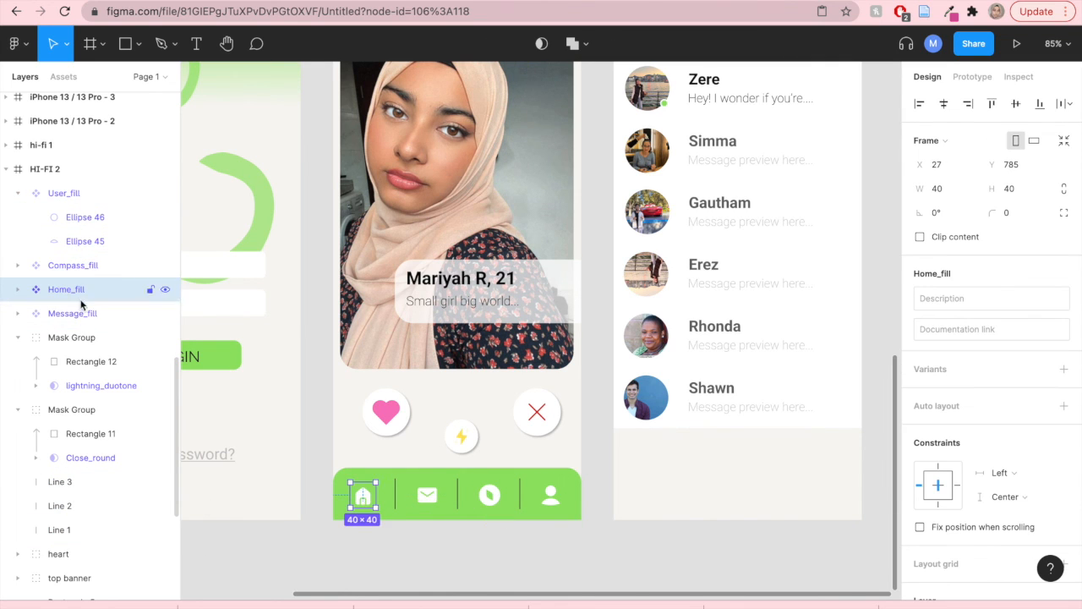
{"action": "left_click", "coordinate": [79, 313]}
{"action": "left_click", "coordinate": [76, 362]}
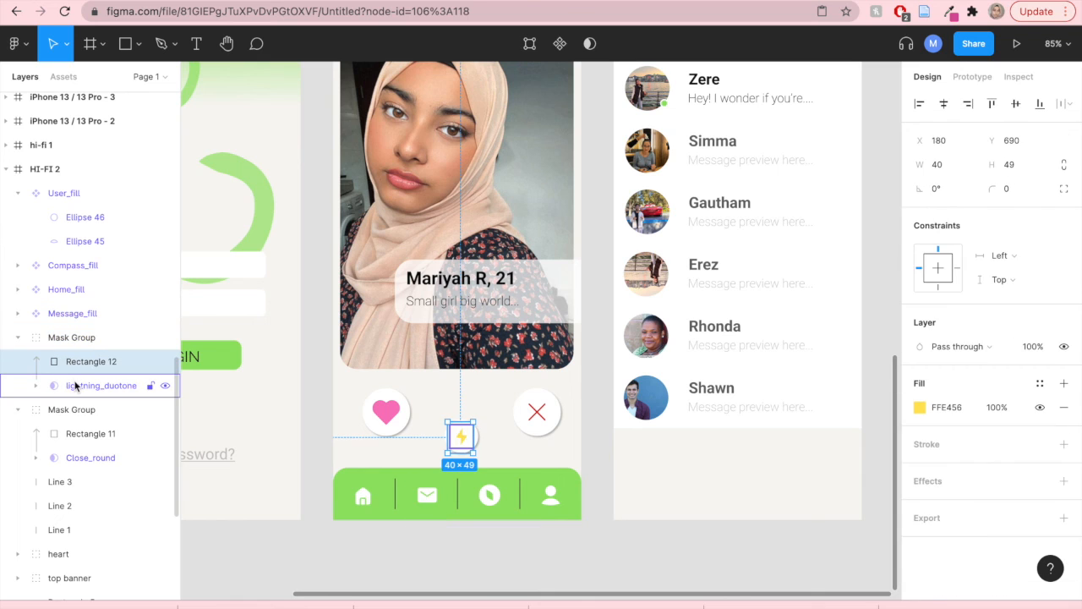
{"action": "scroll", "coordinate": [97, 361], "scroll_direction": "down", "scroll_amount": 6}
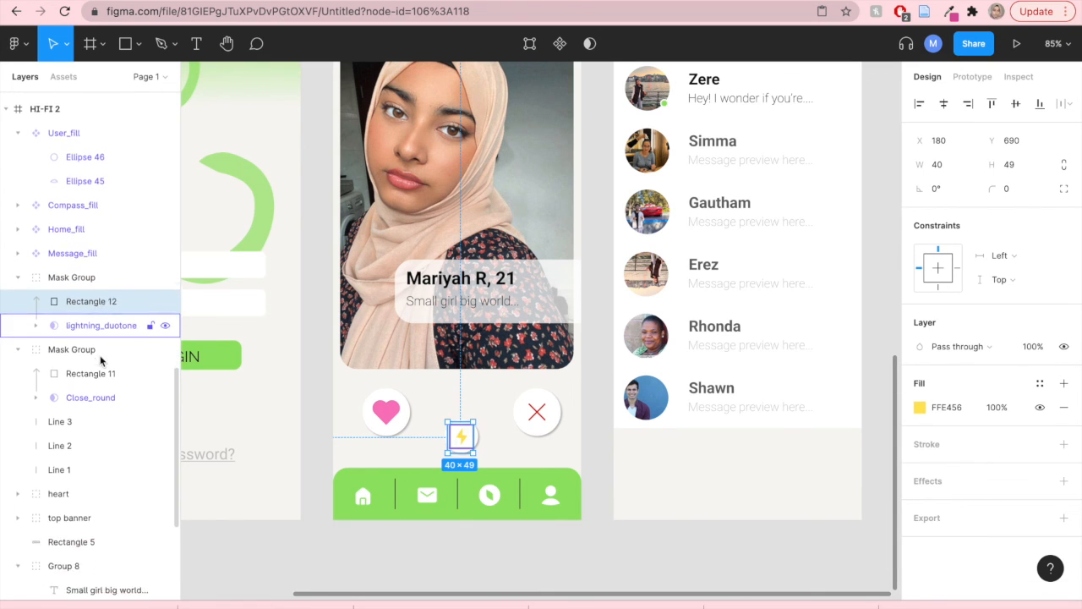
{"action": "scroll", "coordinate": [92, 178], "scroll_direction": "up", "scroll_amount": 4}
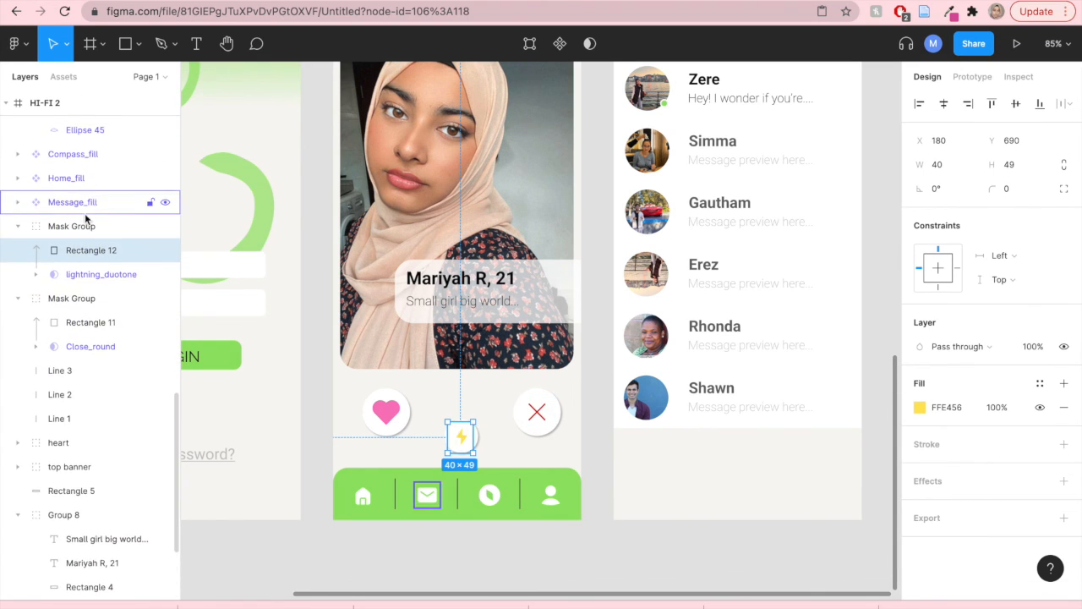
{"action": "left_click", "coordinate": [76, 275], "text": "shift"}
{"action": "scroll", "coordinate": [78, 270], "scroll_direction": "up", "scroll_amount": 2}
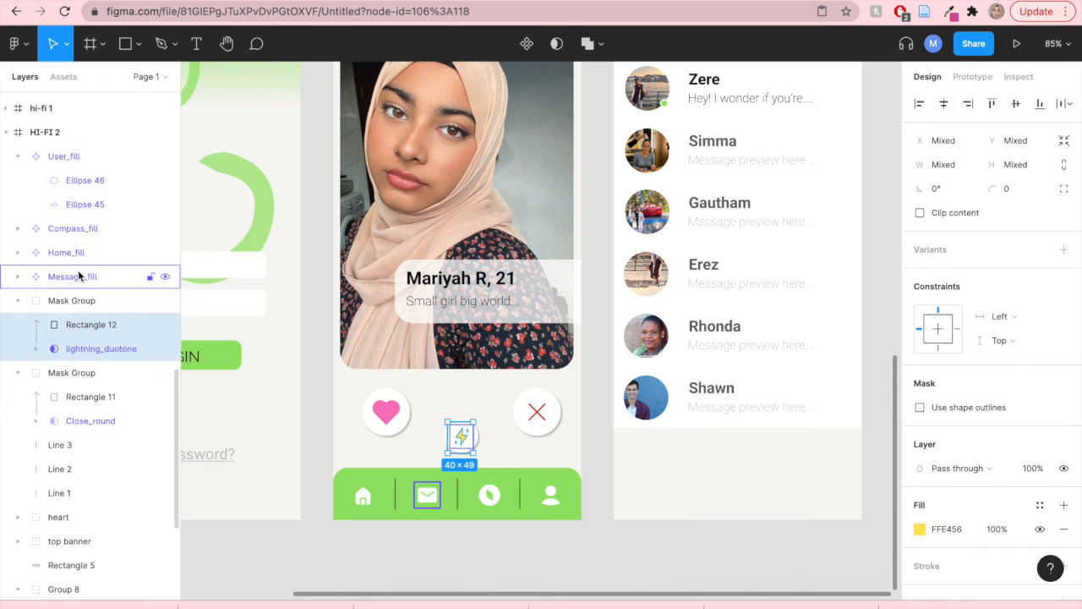
{"action": "left_click_drag", "start_coordinate": [74, 330], "coordinate": [84, 146]}
{"action": "left_click", "coordinate": [77, 212]}
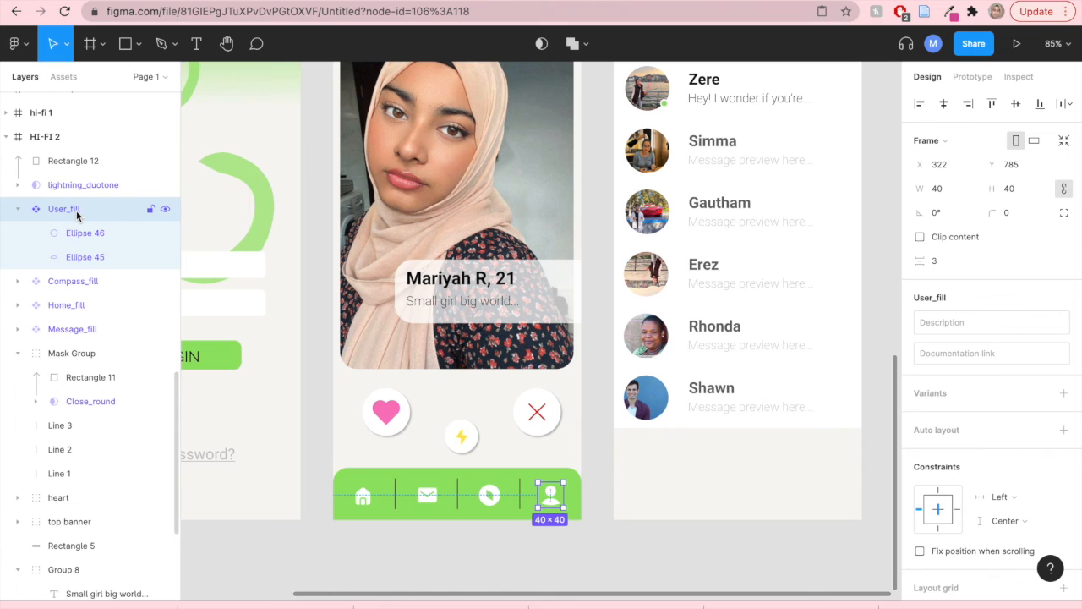
{"action": "left_click", "coordinate": [75, 337]}
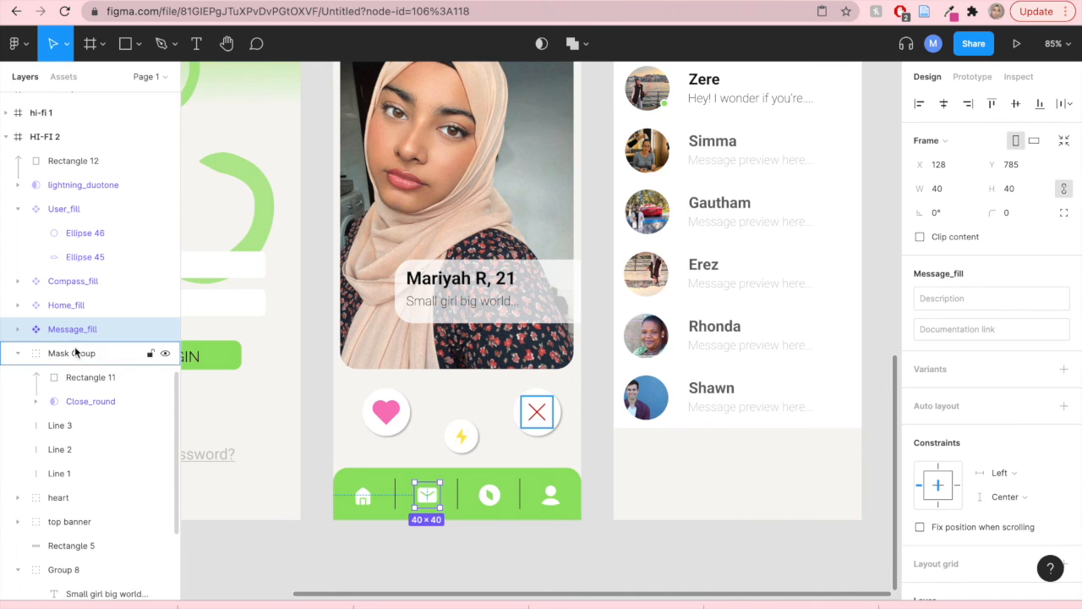
{"action": "left_click", "coordinate": [74, 353], "text": "shift"}
{"action": "left_click", "coordinate": [220, 538]}
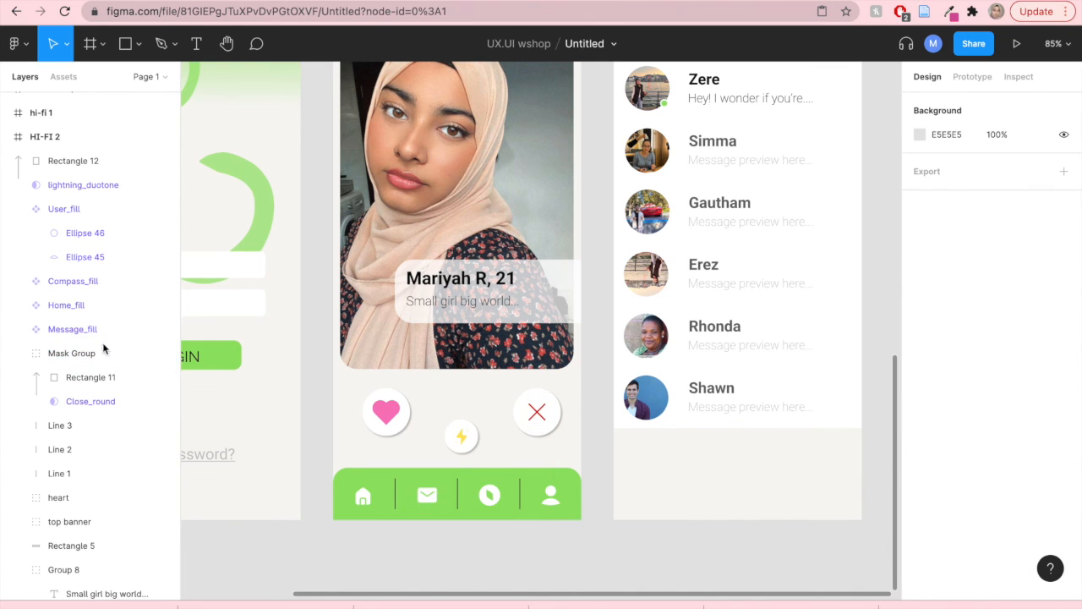
- Try moving the Message_fill layer to the top of the HI-FI 2 layer stack, then undo it
{"action": "left_click", "coordinate": [93, 336]}
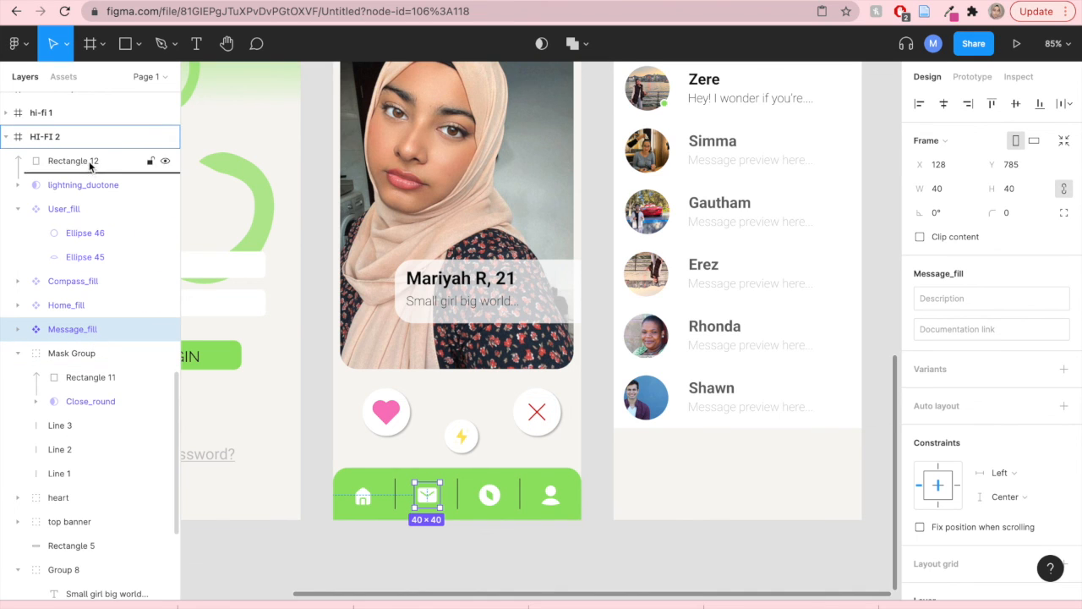
{"action": "left_click_drag", "start_coordinate": [89, 157], "coordinate": [89, 154]}
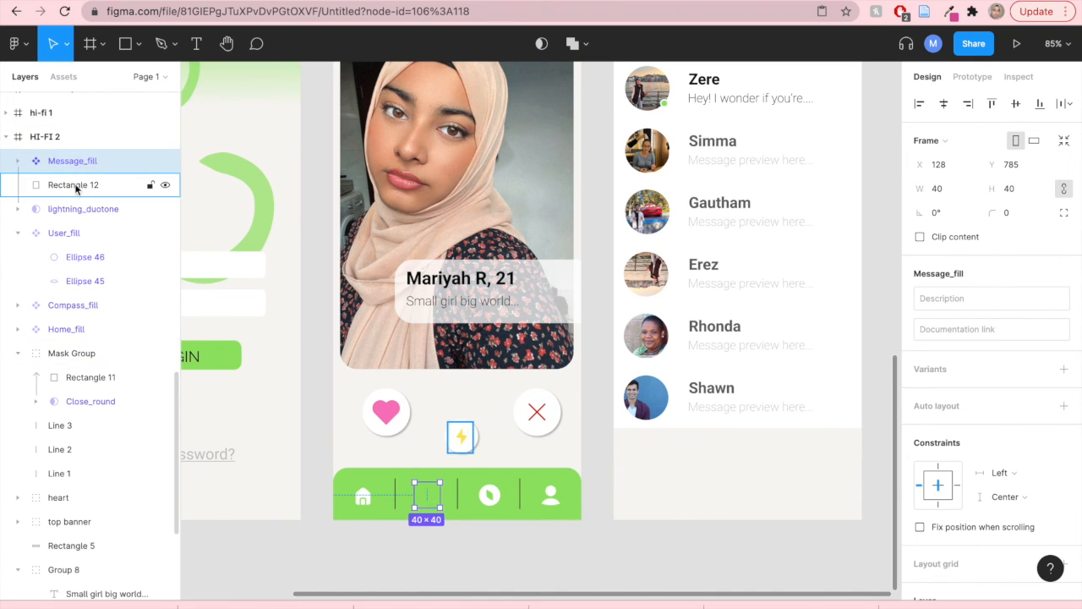
{"action": "left_click", "coordinate": [74, 184]}
{"action": "left_click", "coordinate": [72, 208]}
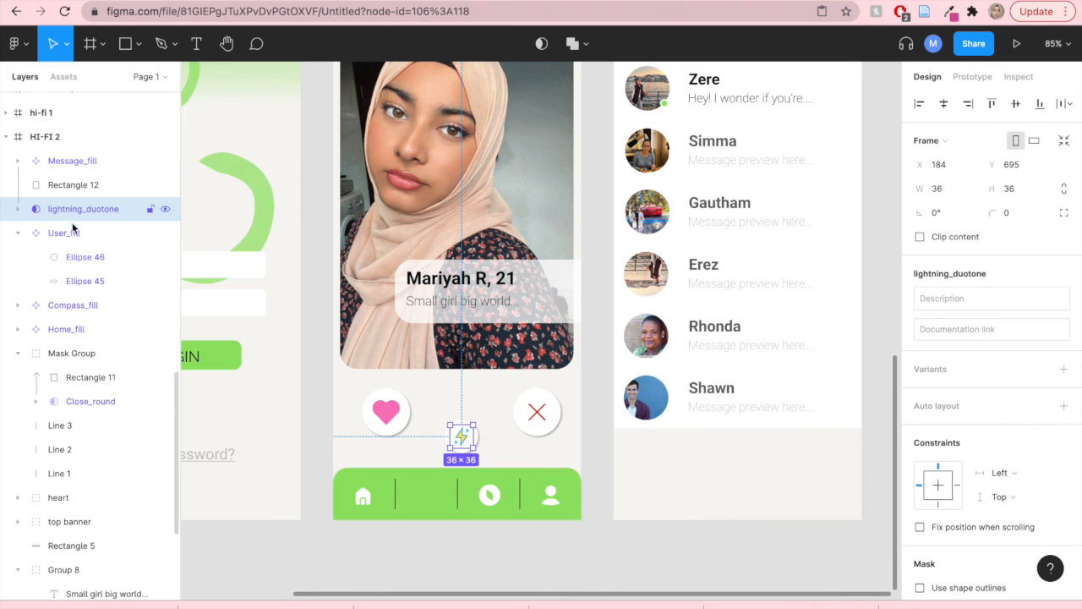
{"action": "left_click", "coordinate": [72, 234]}
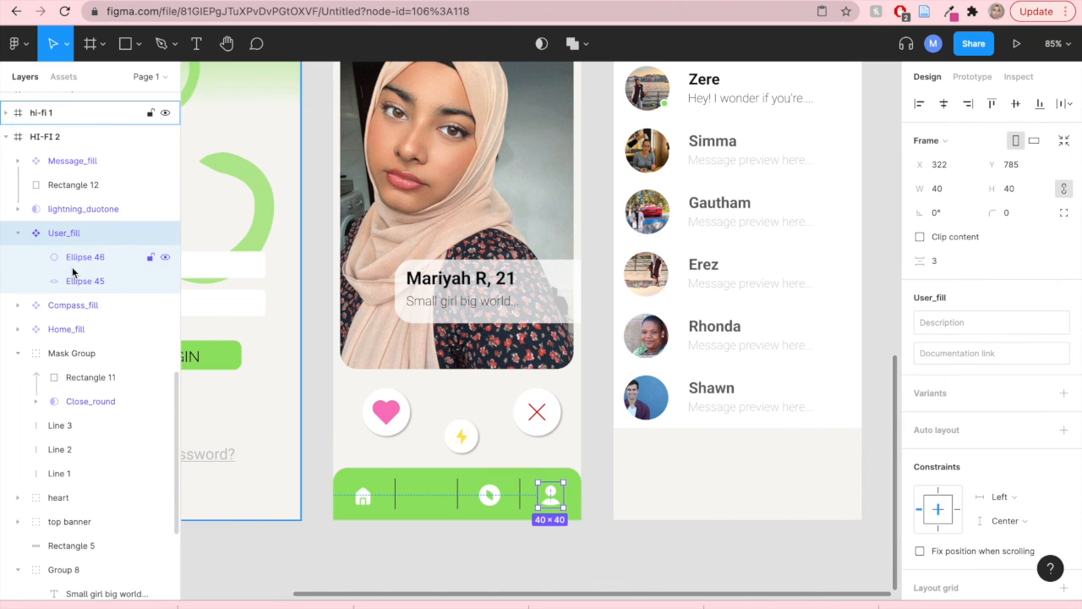
{"action": "key", "text": "super+z"}
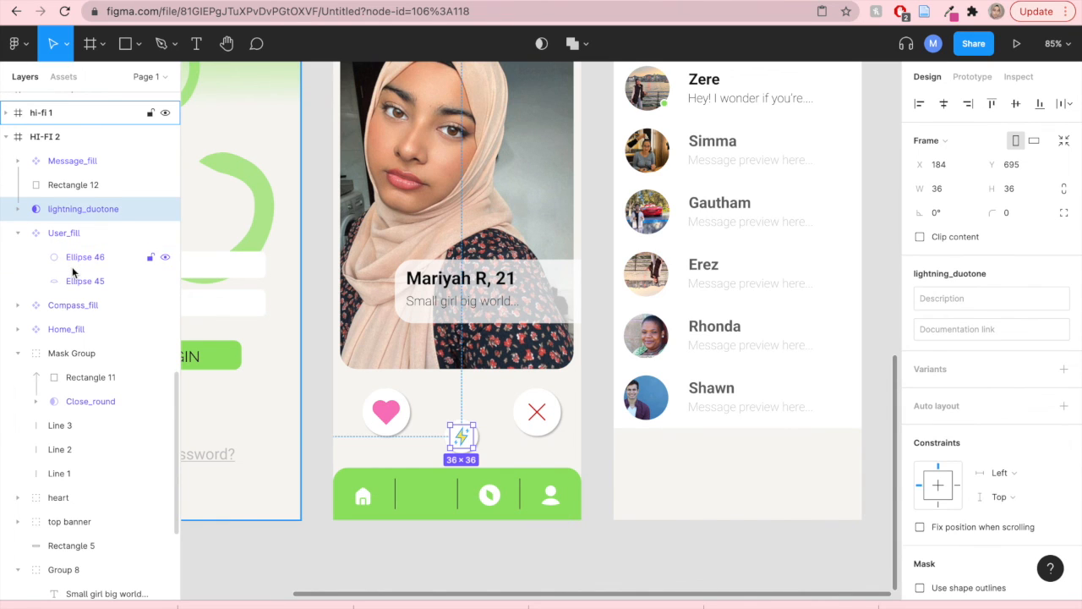
{"action": "key", "text": "super+z"}
{"action": "key", "text": "super+z"}
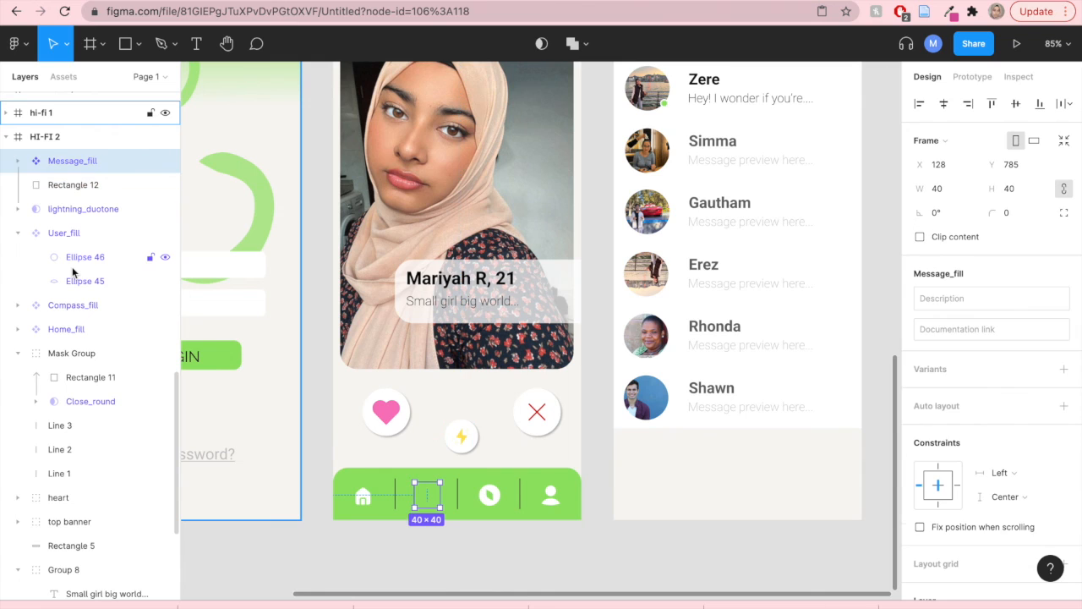
{"action": "key", "text": "super+z"}
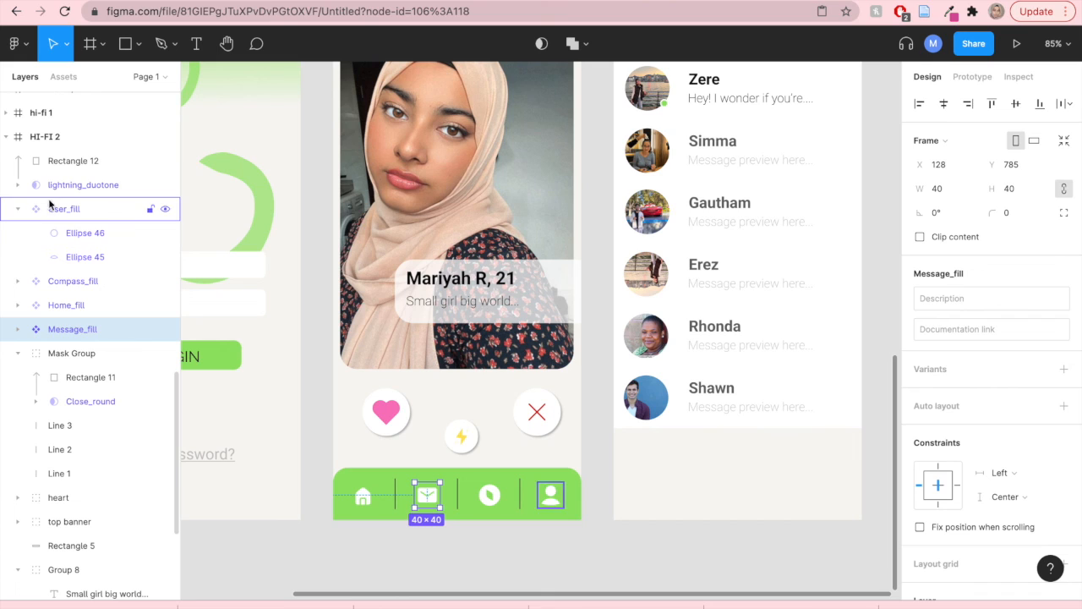
- Group the User, Compass, Home and Message icons, the three divider lines and Rectangle 5 in HI-FI 2 into one navigation bar group
{"action": "left_click", "coordinate": [77, 184]}
{"action": "left_click", "coordinate": [62, 218]}
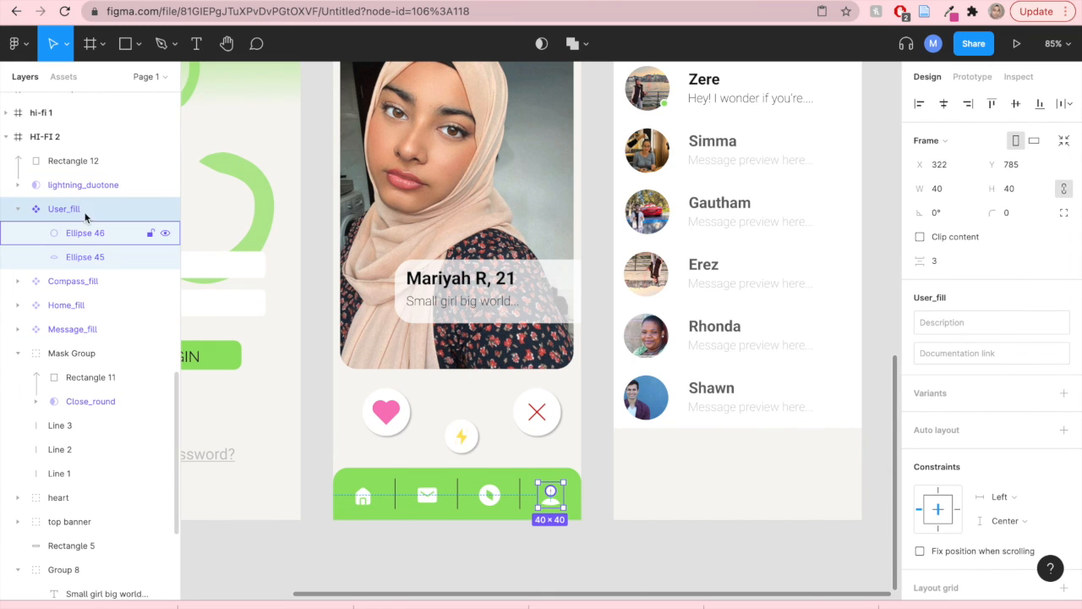
{"action": "left_click", "coordinate": [78, 283], "text": "shift"}
{"action": "left_click", "coordinate": [73, 304], "text": "shift"}
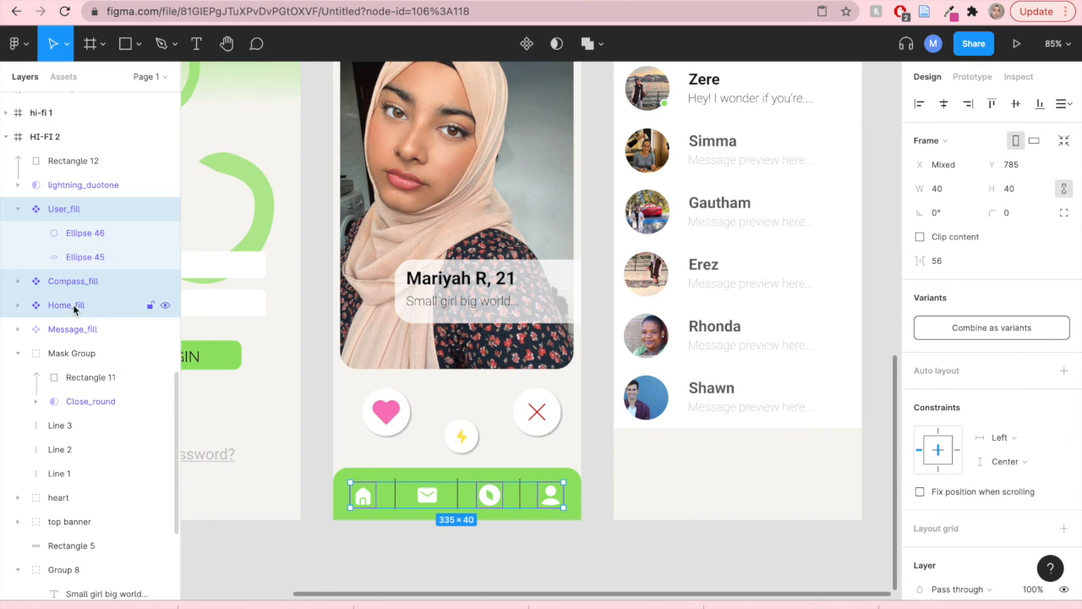
{"action": "left_click", "coordinate": [66, 328], "text": "shift"}
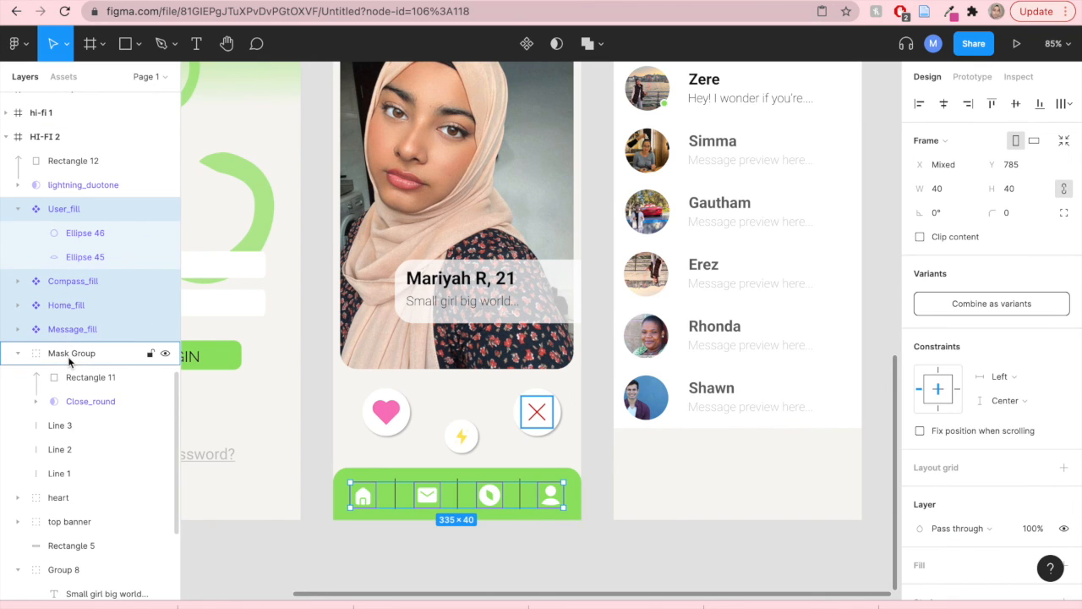
{"action": "left_click", "coordinate": [61, 429], "text": "shift"}
{"action": "left_click", "coordinate": [60, 449], "text": "shift"}
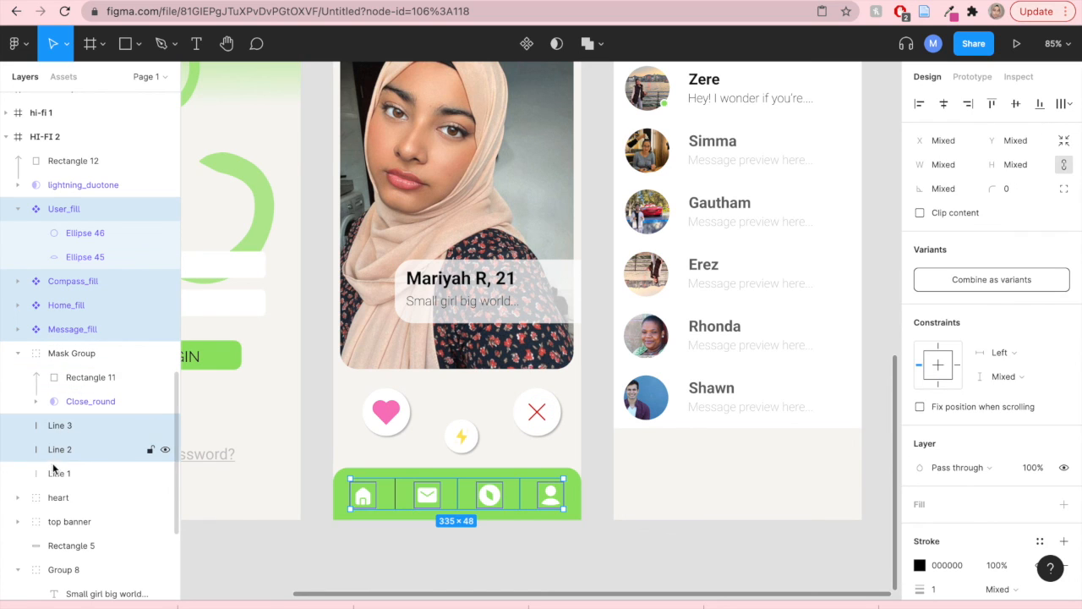
{"action": "left_click", "coordinate": [53, 473], "text": "shift"}
{"action": "scroll", "coordinate": [54, 460], "scroll_direction": "down", "scroll_amount": 3}
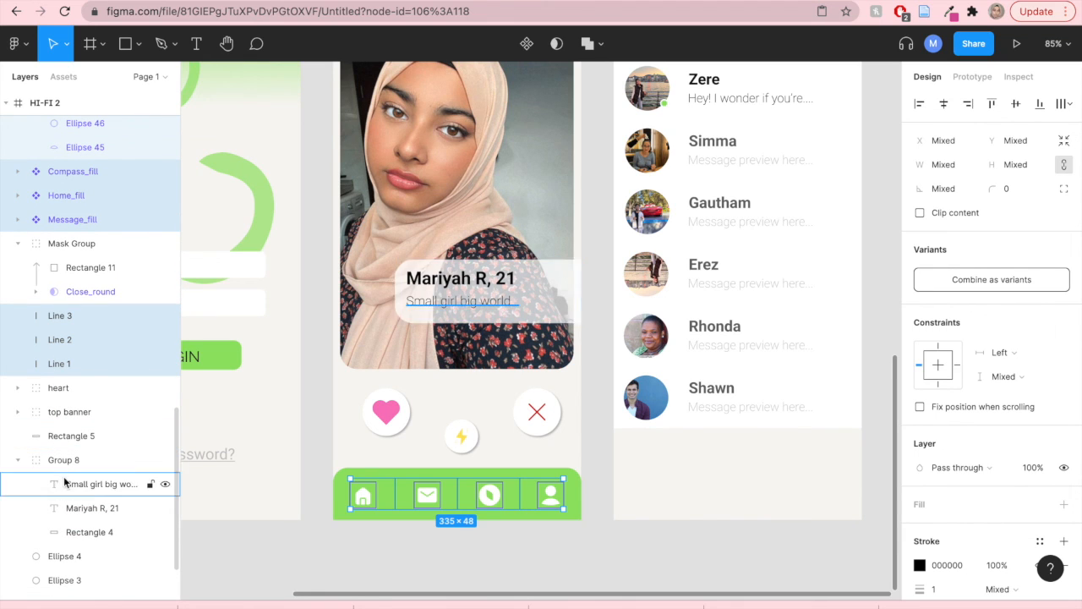
{"action": "left_click", "coordinate": [81, 437], "text": "shift"}
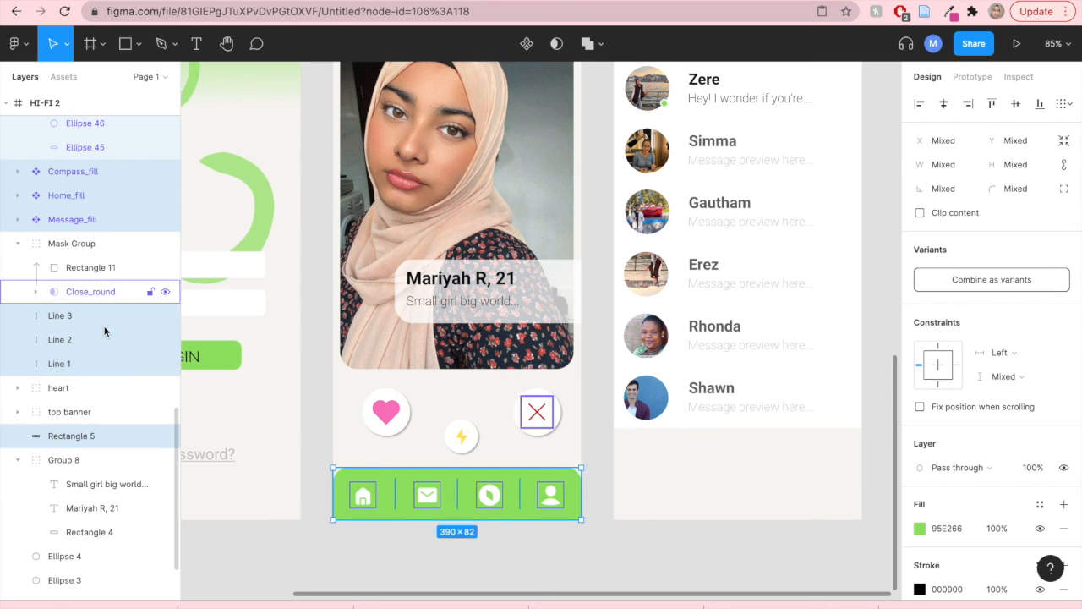
{"action": "right_click", "coordinate": [100, 188]}
{"action": "mouse_move", "coordinate": [131, 220]}
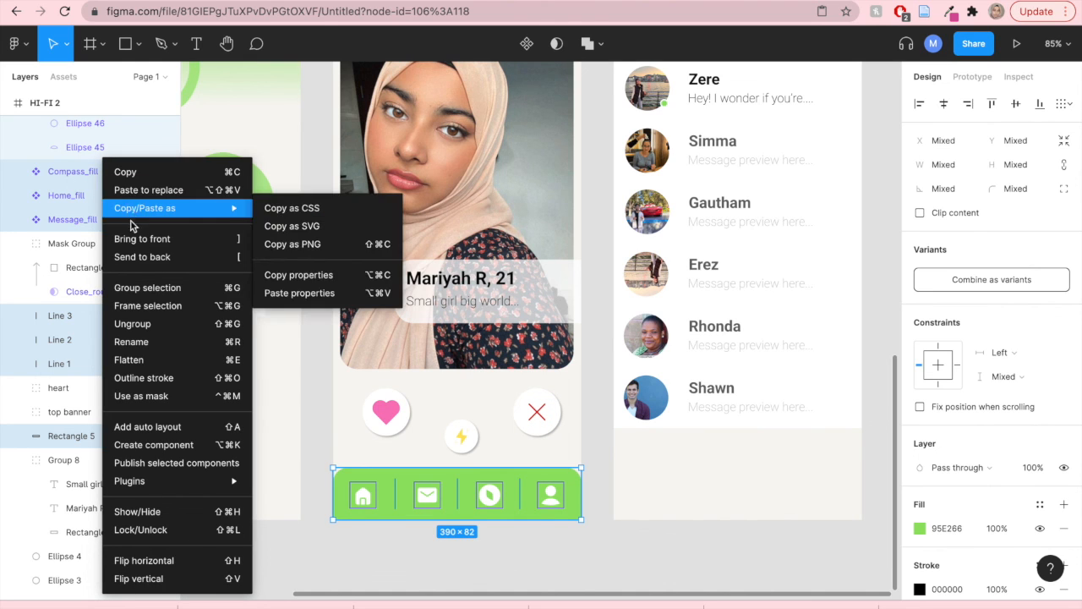
{"action": "left_click", "coordinate": [137, 290]}
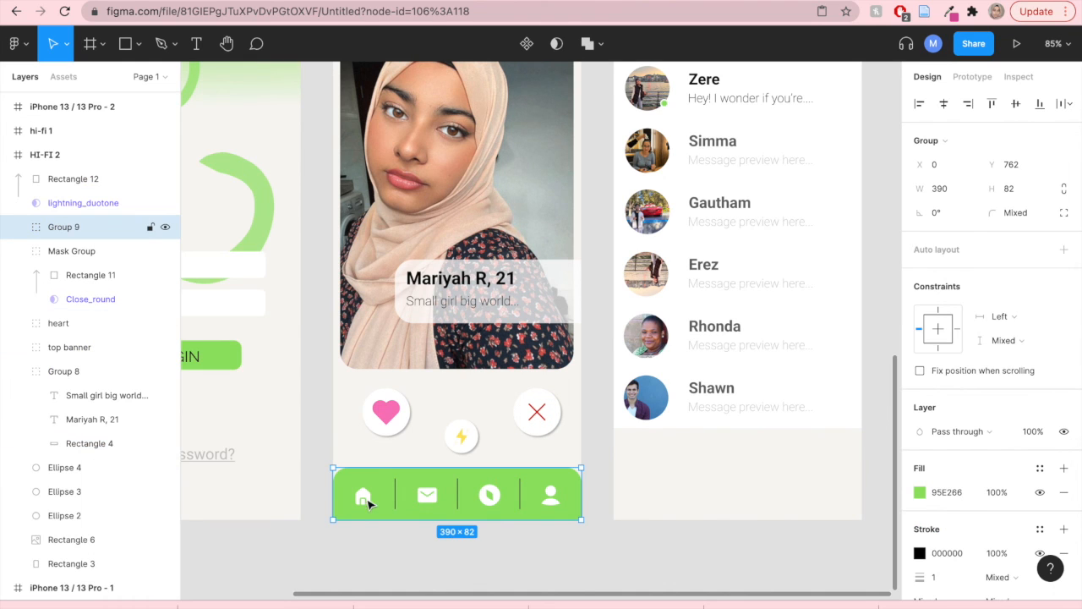
- Duplicate the grouped green navigation bar onto the bottom of the hi-fi 3 chat screen
{"action": "mouse_move", "coordinate": [378, 482]}
{"action": "left_mouse_down"}
{"action": "mouse_move", "coordinate": [331, 480]}
{"action": "mouse_move", "coordinate": [389, 471]}
{"action": "mouse_move", "coordinate": [379, 480]}
{"action": "left_mouse_up"}
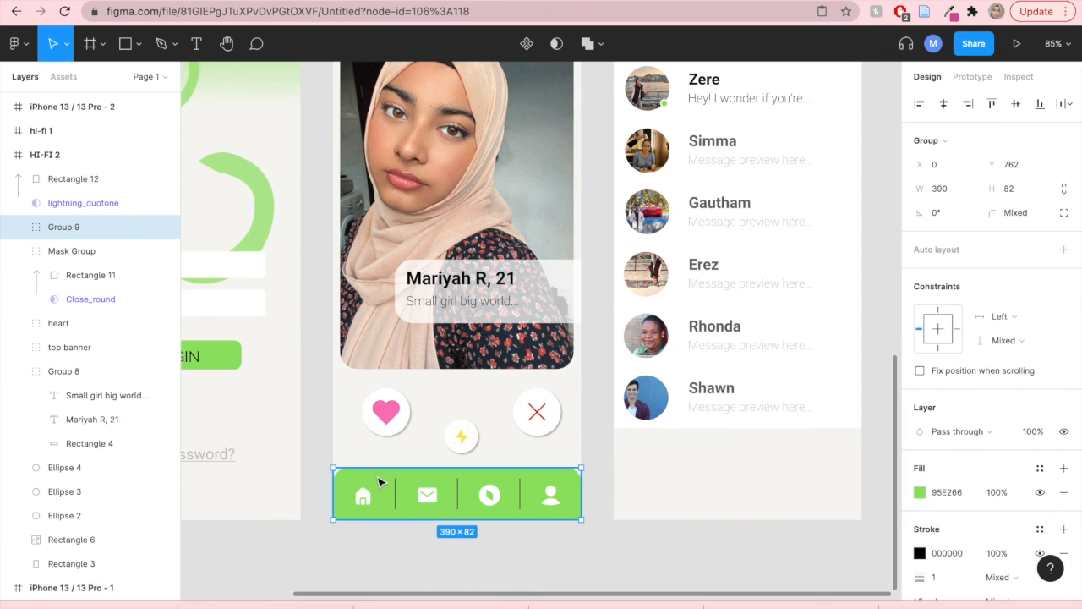
{"action": "left_click", "coordinate": [496, 555]}
{"action": "left_click", "coordinate": [484, 488]}
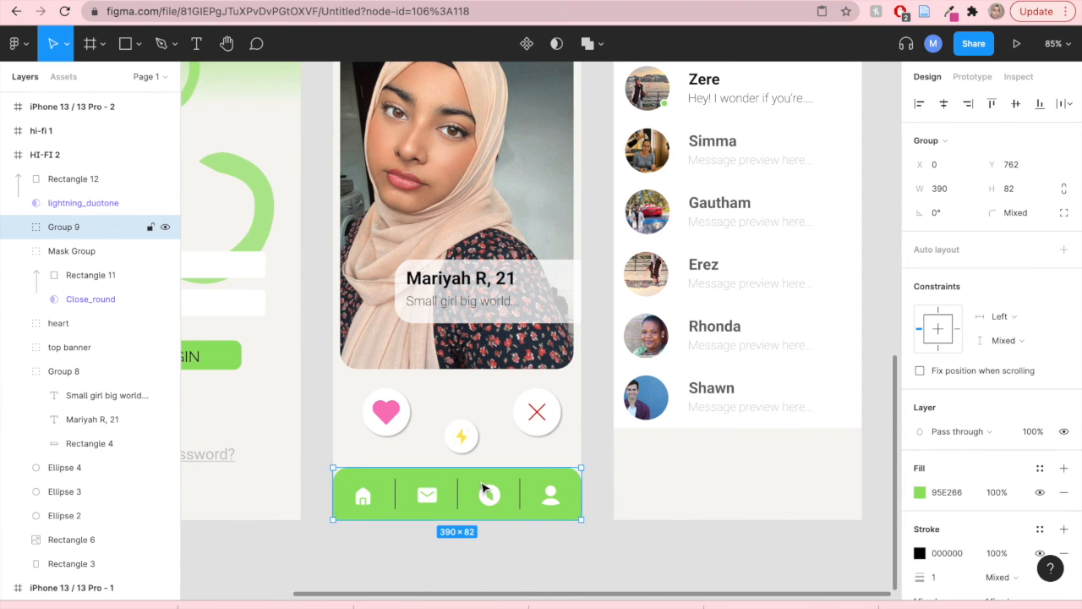
{"action": "left_click_drag", "start_coordinate": [485, 492], "coordinate": [760, 507]}
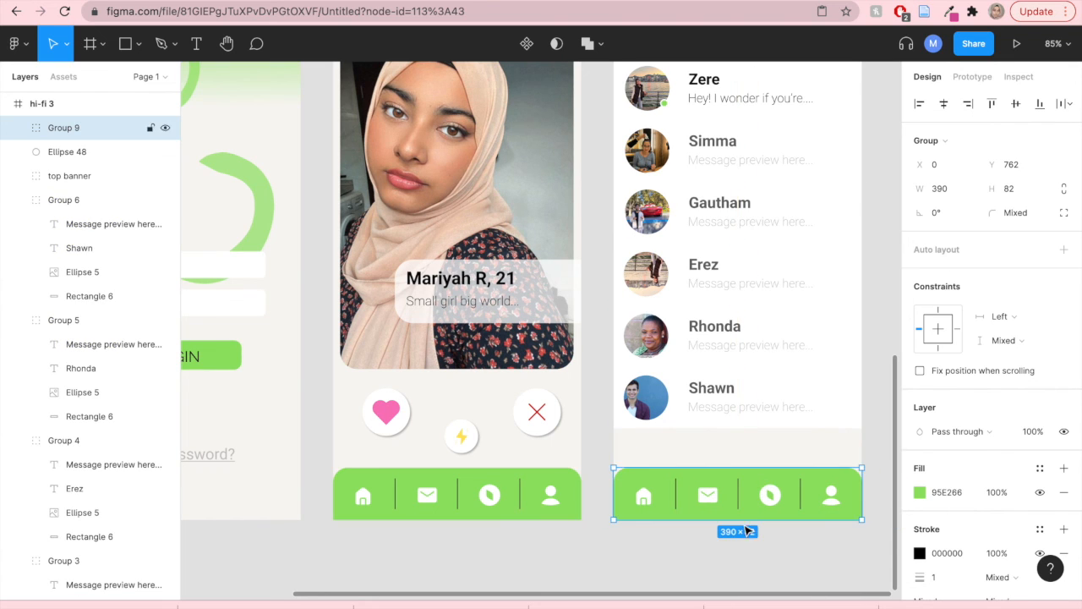
{"action": "left_click", "coordinate": [735, 550]}
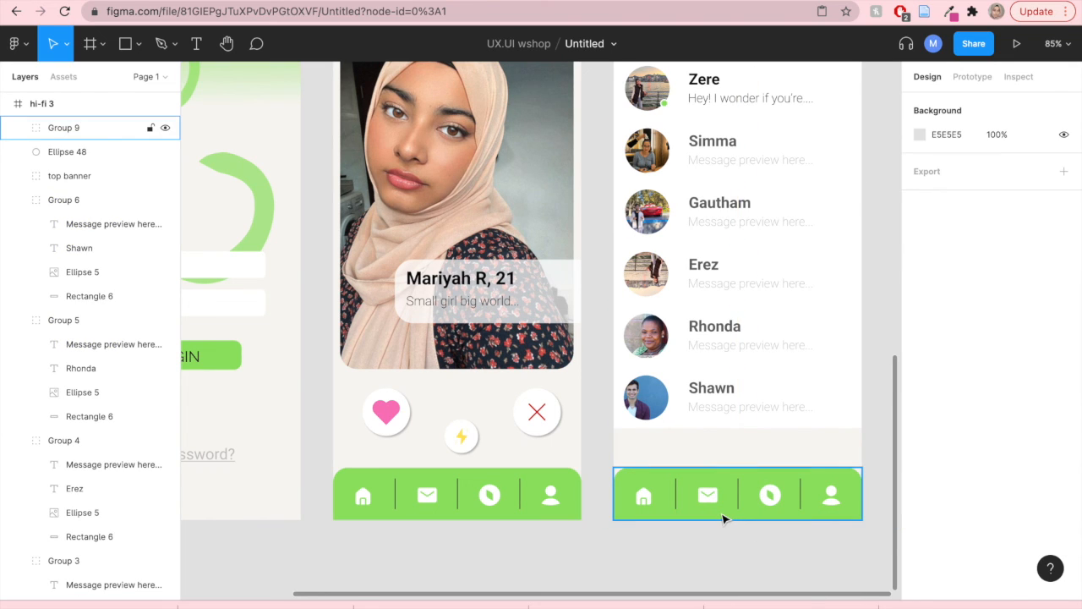
- Zoom out and back in to compare the navigation bars across the three hi-fi screens
{"action": "scroll", "coordinate": [722, 518], "scroll_direction": "down", "scroll_amount": 5}
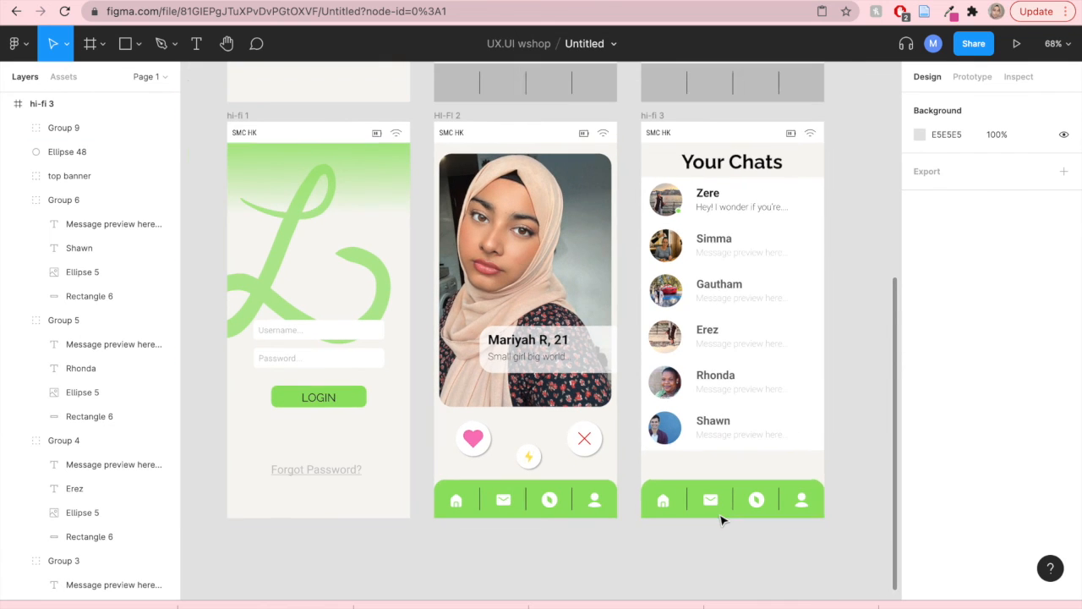
{"action": "scroll", "coordinate": [717, 521], "scroll_direction": "down", "scroll_amount": 1}
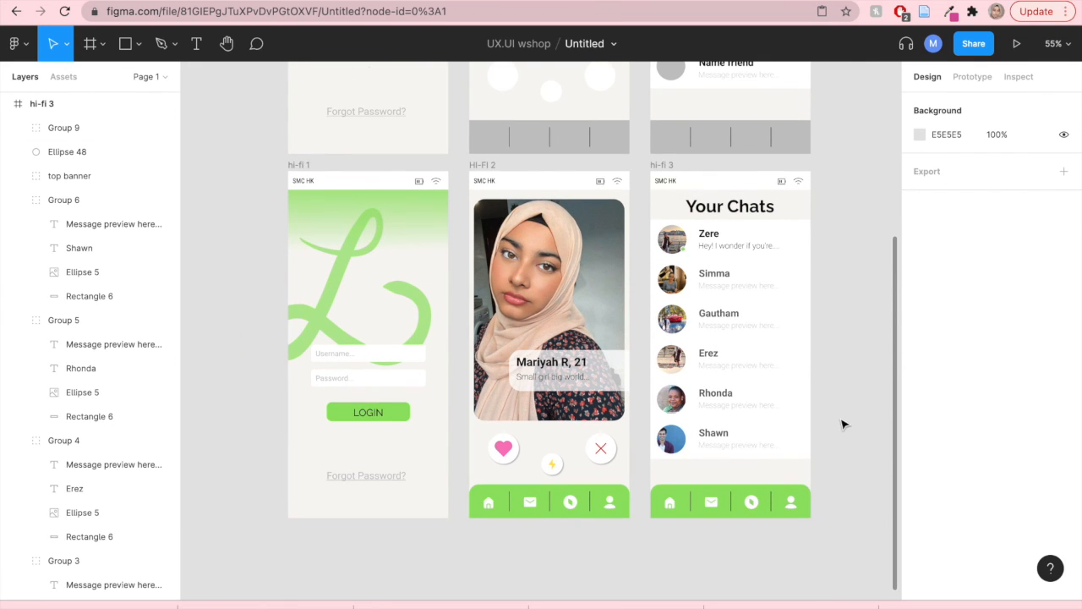
{"action": "left_click_drag", "start_coordinate": [844, 423], "coordinate": [793, 460]}
{"action": "scroll", "coordinate": [636, 451], "scroll_direction": "up", "scroll_amount": 1}
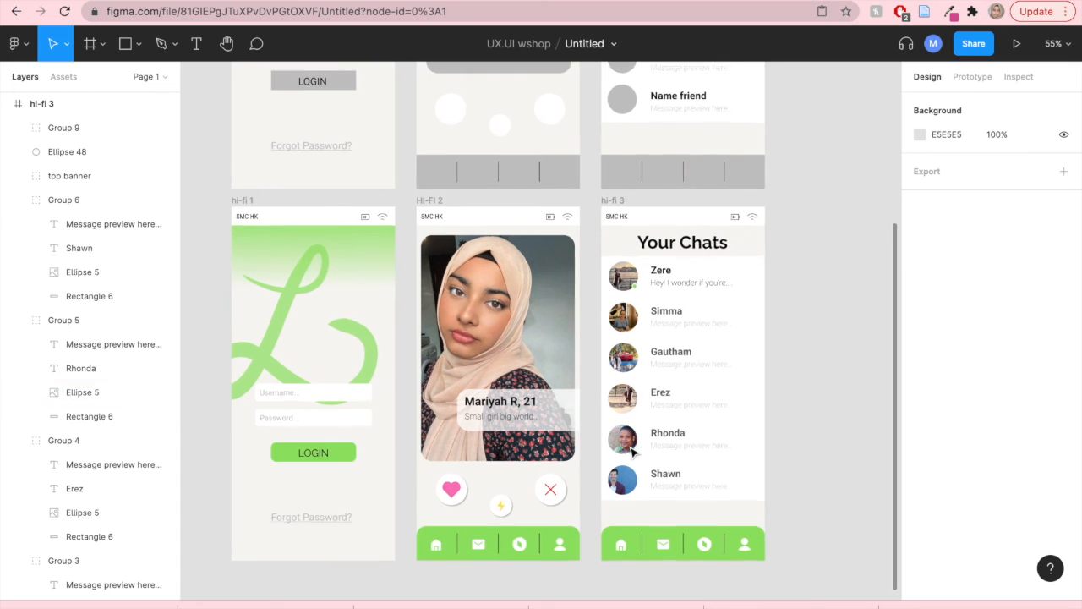
{"action": "scroll", "coordinate": [636, 451], "scroll_direction": "up", "scroll_amount": 2}
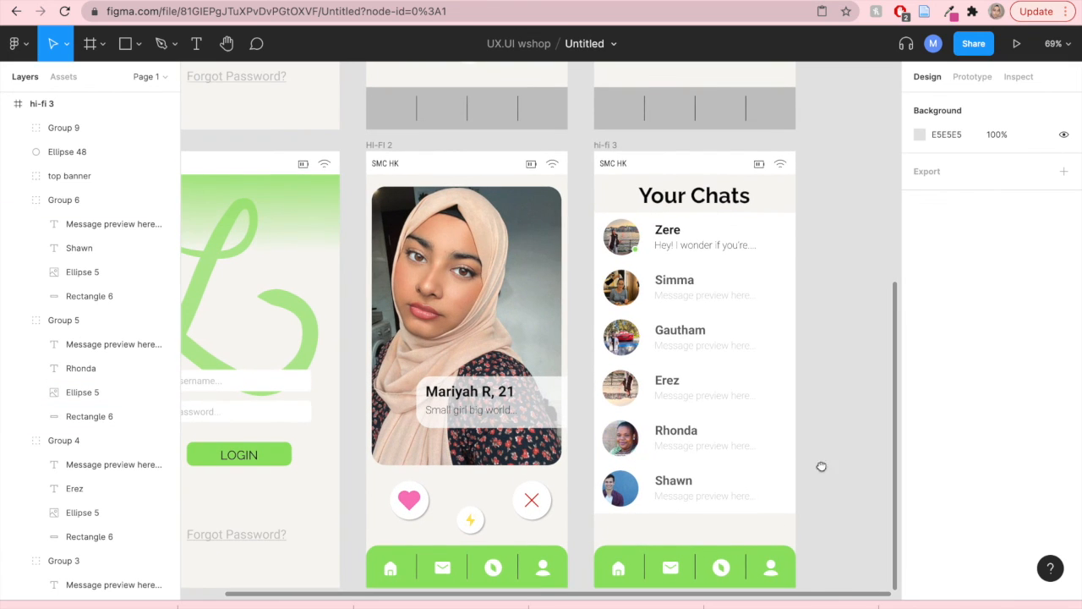
{"action": "scroll", "coordinate": [829, 436], "scroll_direction": "down", "scroll_amount": 3}
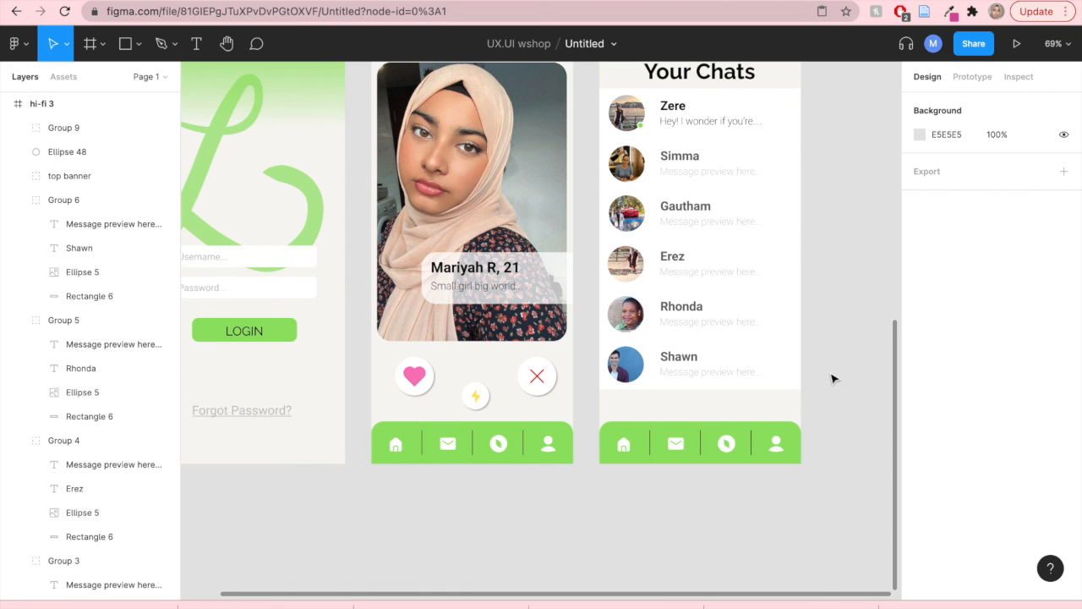
{"action": "scroll", "coordinate": [759, 417], "scroll_direction": "up", "scroll_amount": 1}
{"action": "scroll", "coordinate": [660, 473], "scroll_direction": "up", "scroll_amount": 3}
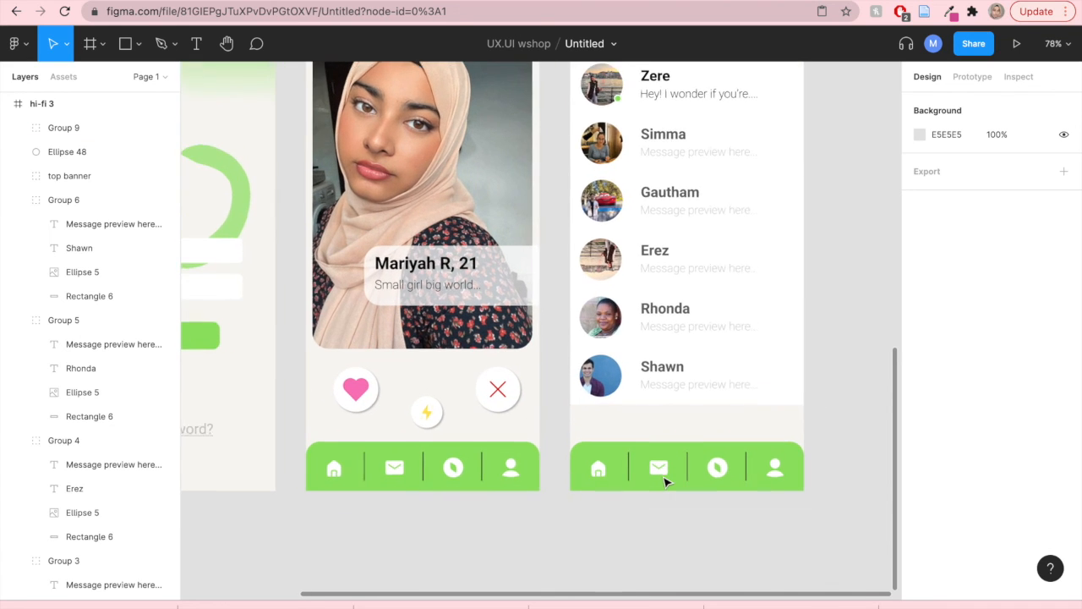
{"action": "scroll", "coordinate": [665, 482], "scroll_direction": "up", "scroll_amount": 2}
- Draw a rectangle about 97 × 81 over the message icon section of the hi-fi 3 navigation bar
{"action": "left_click", "coordinate": [630, 452]}
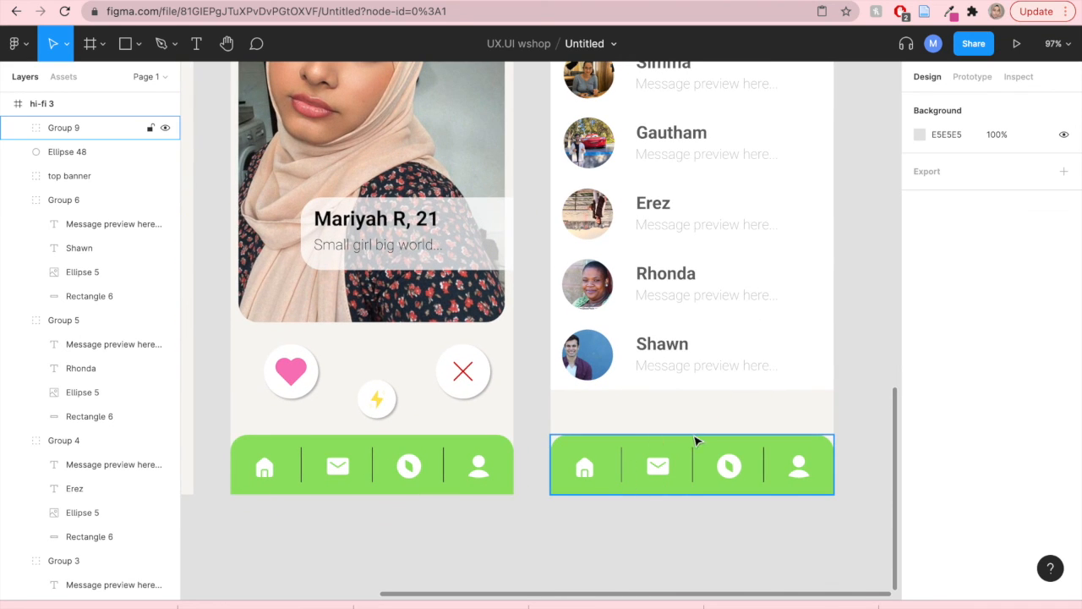
{"action": "left_click", "coordinate": [630, 500]}
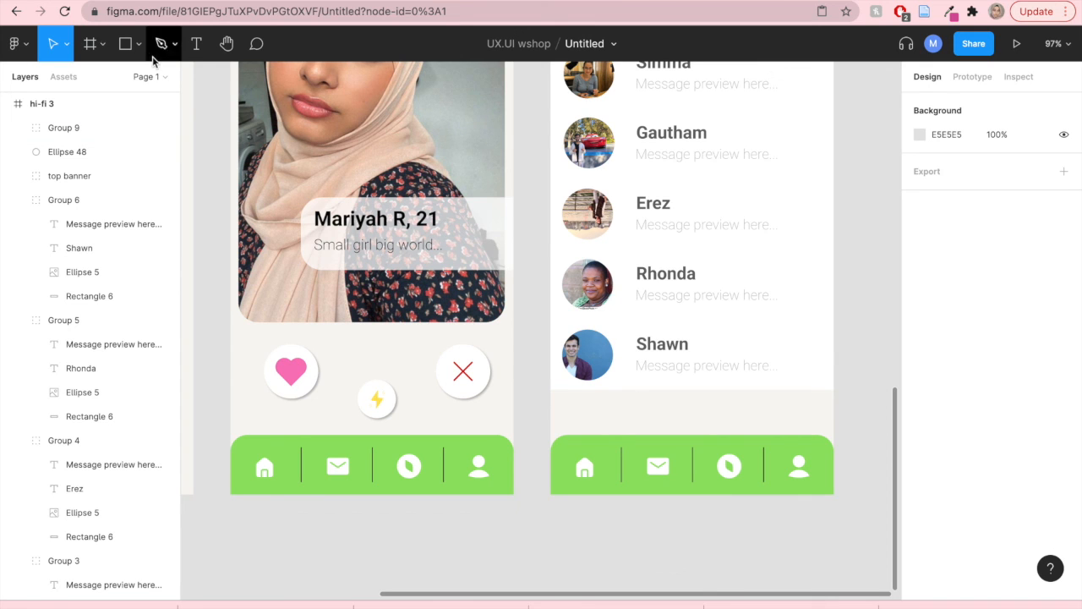
{"action": "left_click", "coordinate": [140, 46]}
{"action": "left_click", "coordinate": [151, 82]}
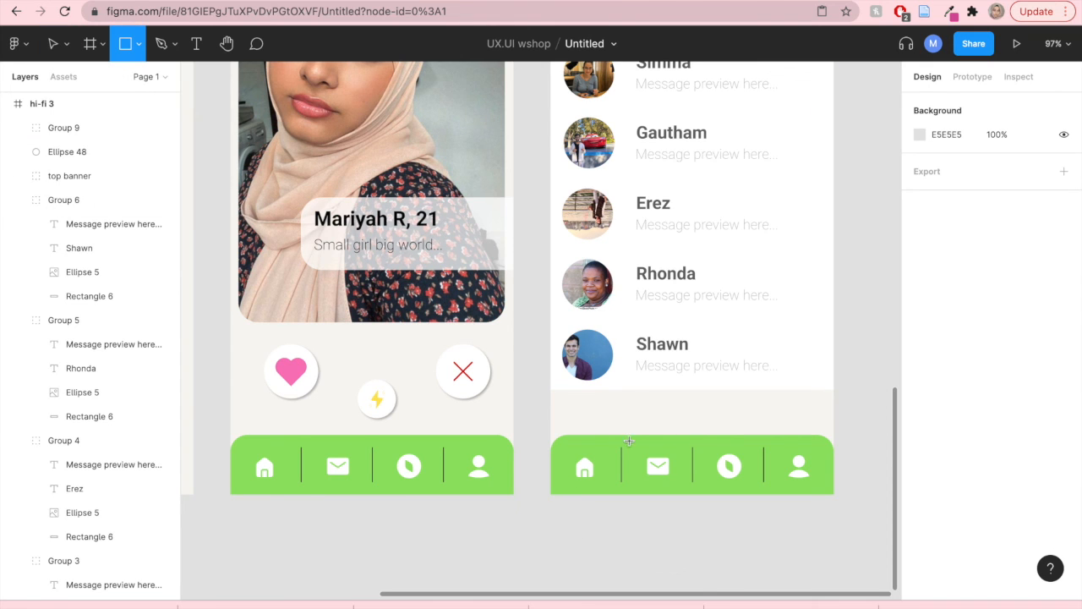
{"action": "left_click_drag", "start_coordinate": [624, 436], "coordinate": [692, 498]}
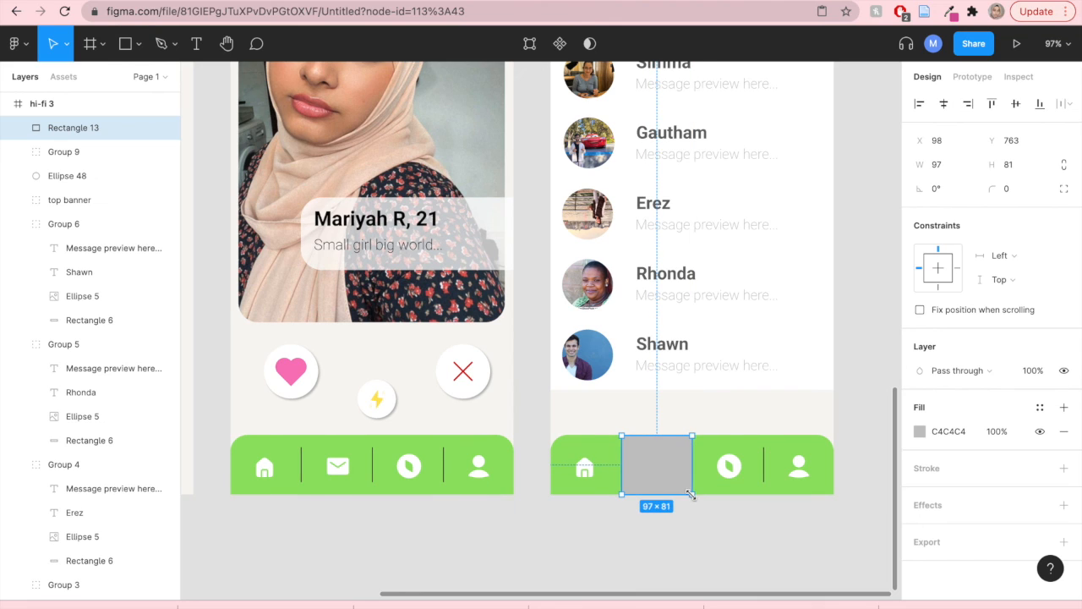
- Set the new rectangle's fill to green 55D209 at 62% opacity
{"action": "left_click", "coordinate": [921, 432]}
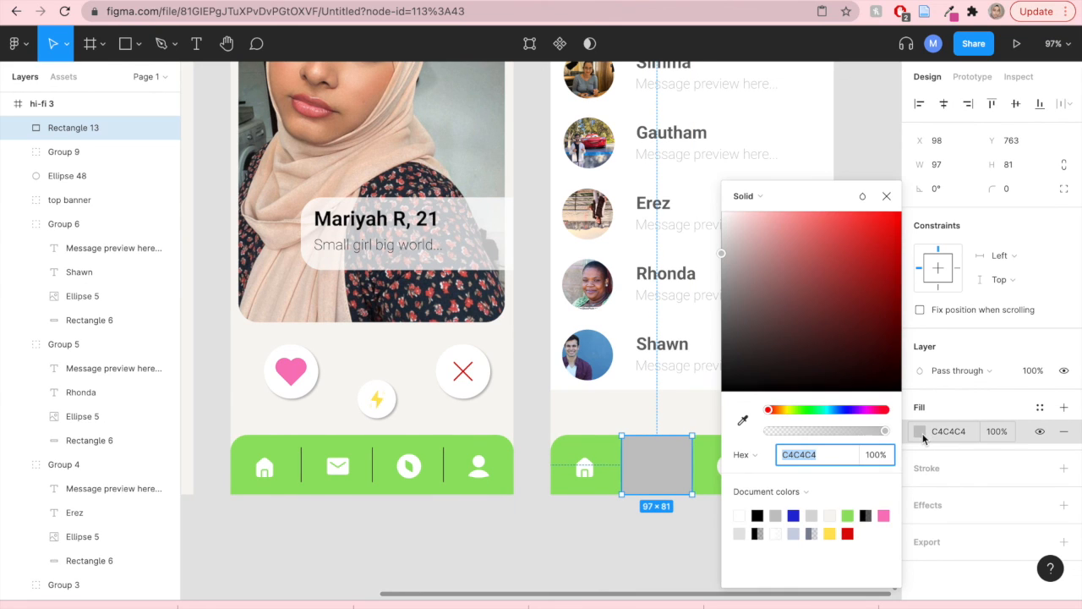
{"action": "left_click", "coordinate": [849, 514]}
{"action": "left_click_drag", "start_coordinate": [825, 231], "coordinate": [896, 248]}
{"action": "left_click_drag", "start_coordinate": [871, 429], "coordinate": [841, 431]}
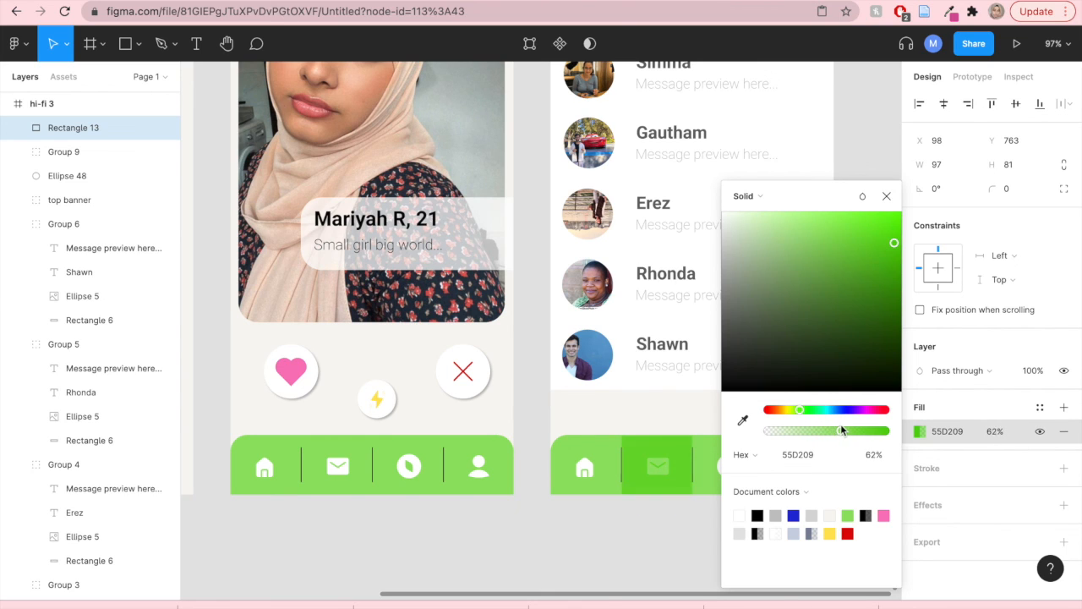
{"action": "left_click", "coordinate": [888, 197]}
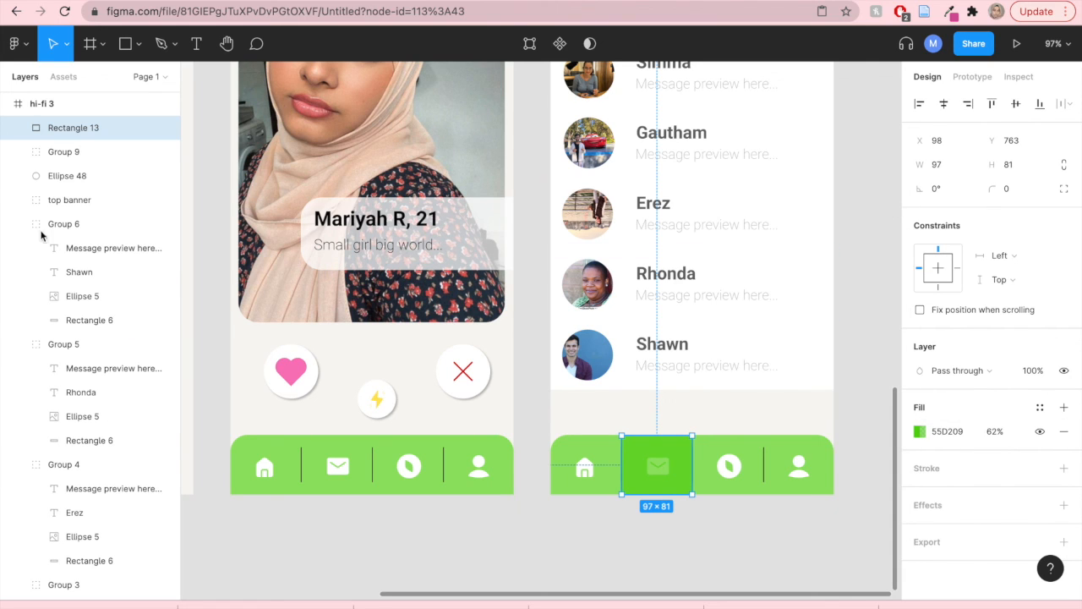
- Rename the new rectangle layer as indication
{"action": "double_click", "coordinate": [72, 128]}
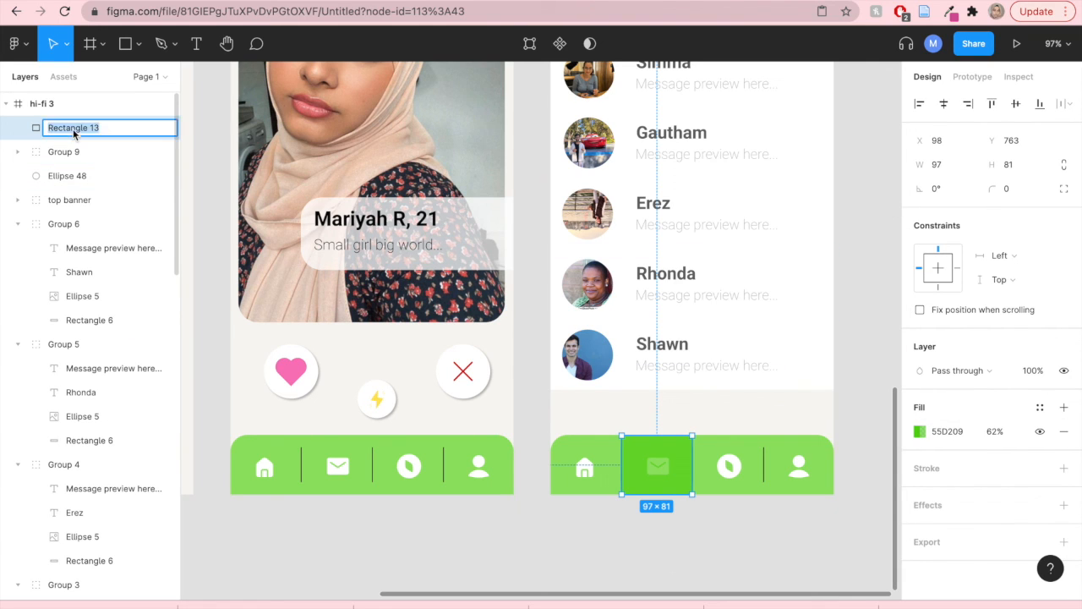
{"action": "type", "text": "indication"}
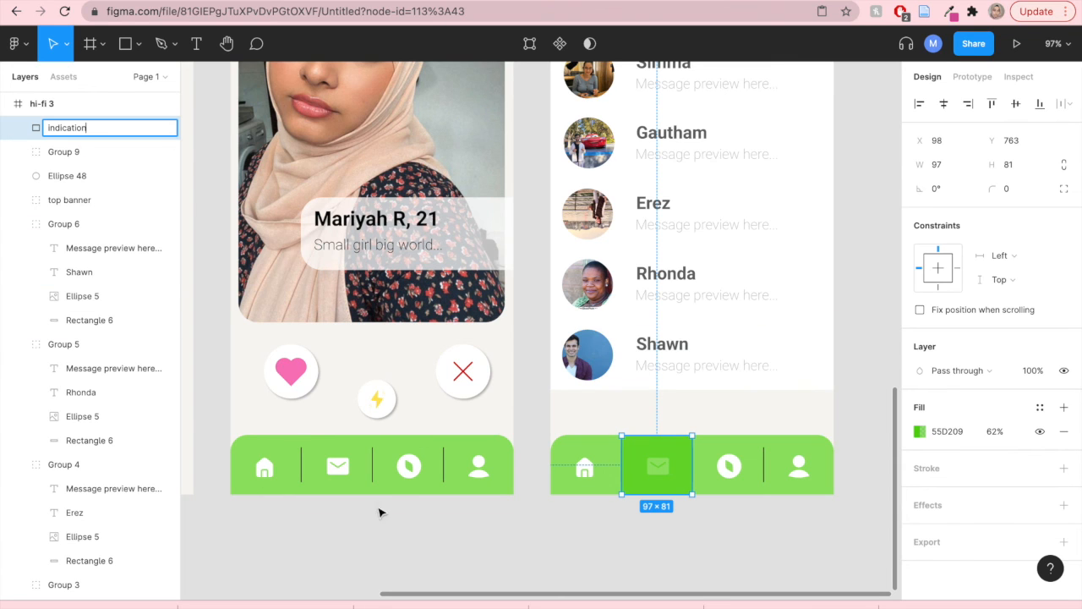
- Rename the hi-fi 3 navigation bar group as navi bar
{"action": "left_click", "coordinate": [561, 455]}
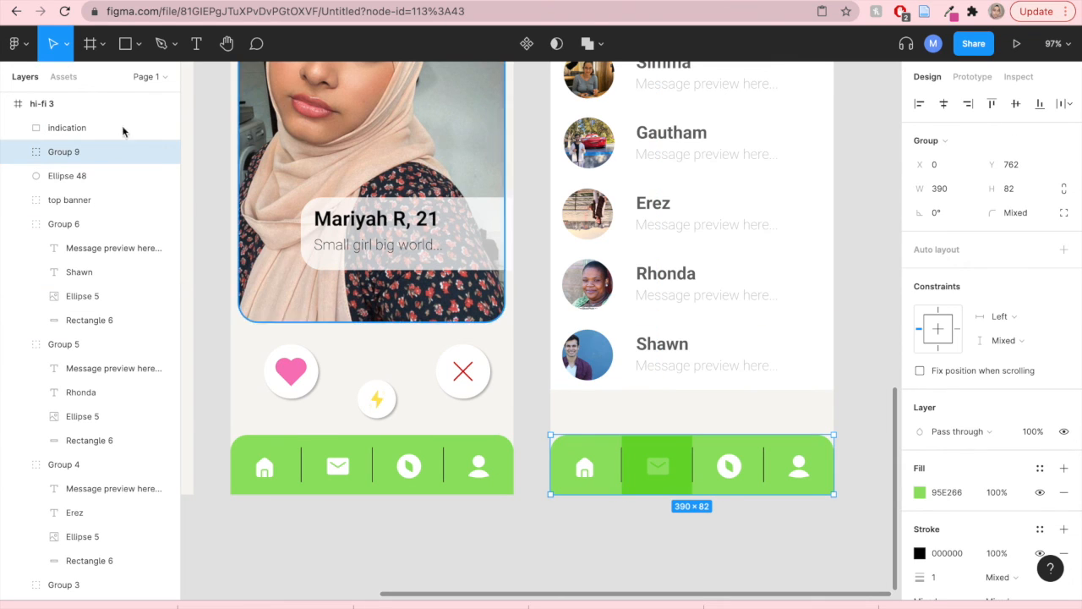
{"action": "double_click", "coordinate": [64, 152]}
{"action": "key", "text": "BackSpace"}
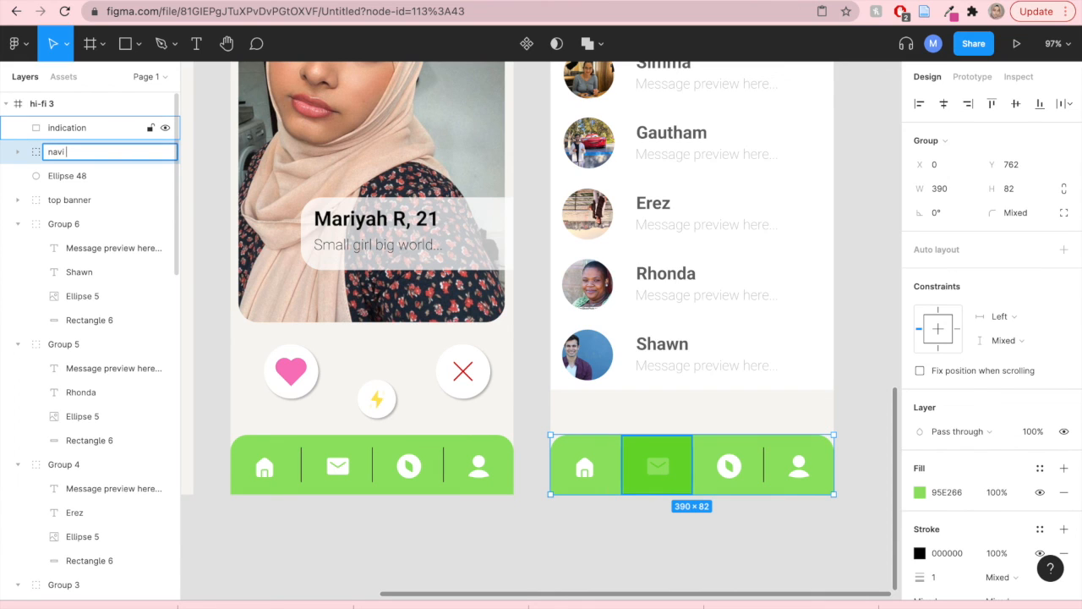
{"action": "type", "text": "navi bar"}
- Move the indication rectangle into the navi bar group, just above the three divider lines
{"action": "left_click_drag", "start_coordinate": [73, 127], "coordinate": [72, 158]}
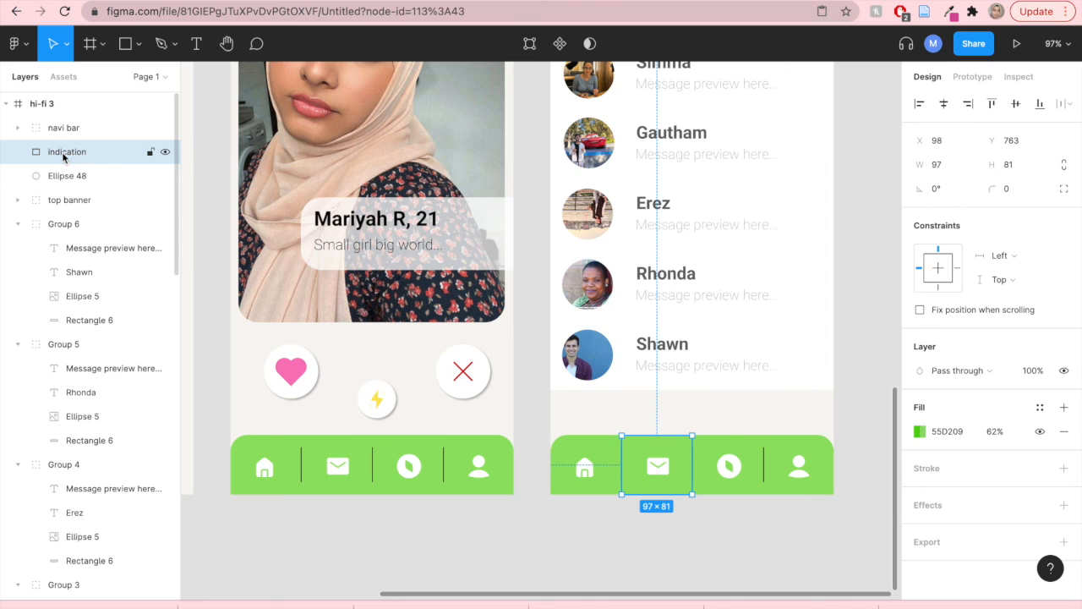
{"action": "mouse_move", "coordinate": [63, 158]}
{"action": "left_mouse_down"}
{"action": "mouse_move", "coordinate": [59, 129]}
{"action": "mouse_move", "coordinate": [61, 152]}
{"action": "left_mouse_up"}
{"action": "left_click", "coordinate": [18, 128]}
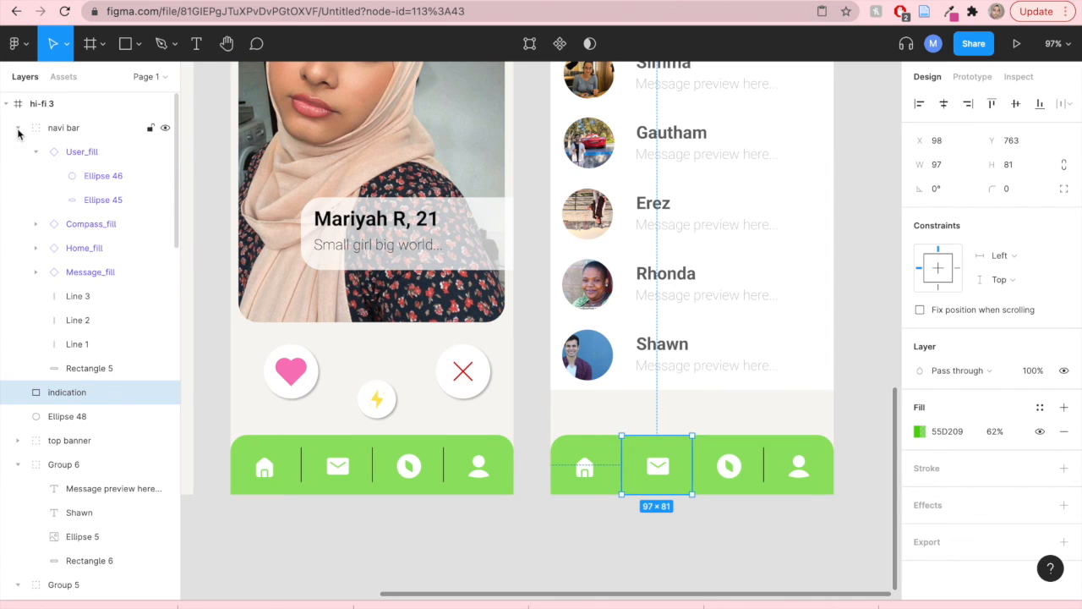
{"action": "left_click_drag", "start_coordinate": [64, 382], "coordinate": [85, 286]}
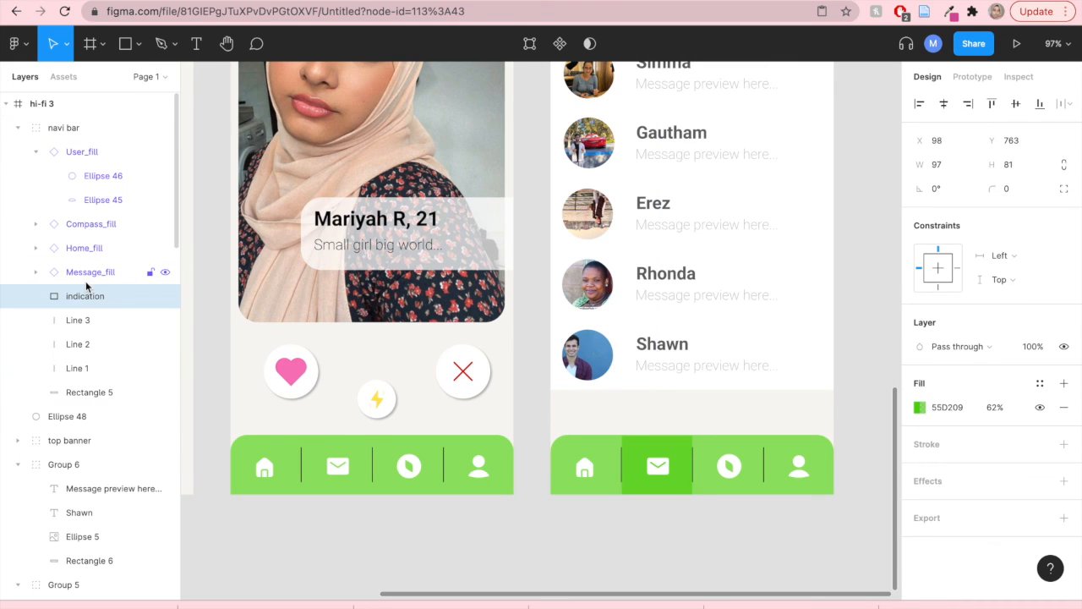
{"action": "left_click", "coordinate": [207, 313]}
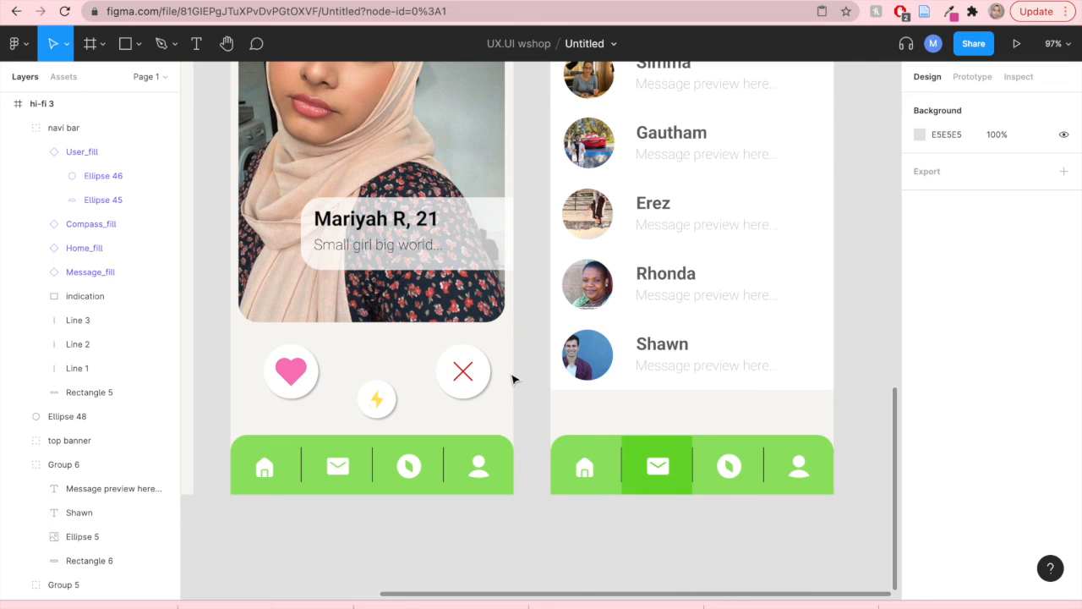
- Zoom out to review the navigation bars on the finished hi-fi screens
{"action": "scroll", "coordinate": [513, 377], "scroll_direction": "down", "scroll_amount": 2}
{"action": "scroll", "coordinate": [512, 380], "scroll_direction": "down", "scroll_amount": 5}
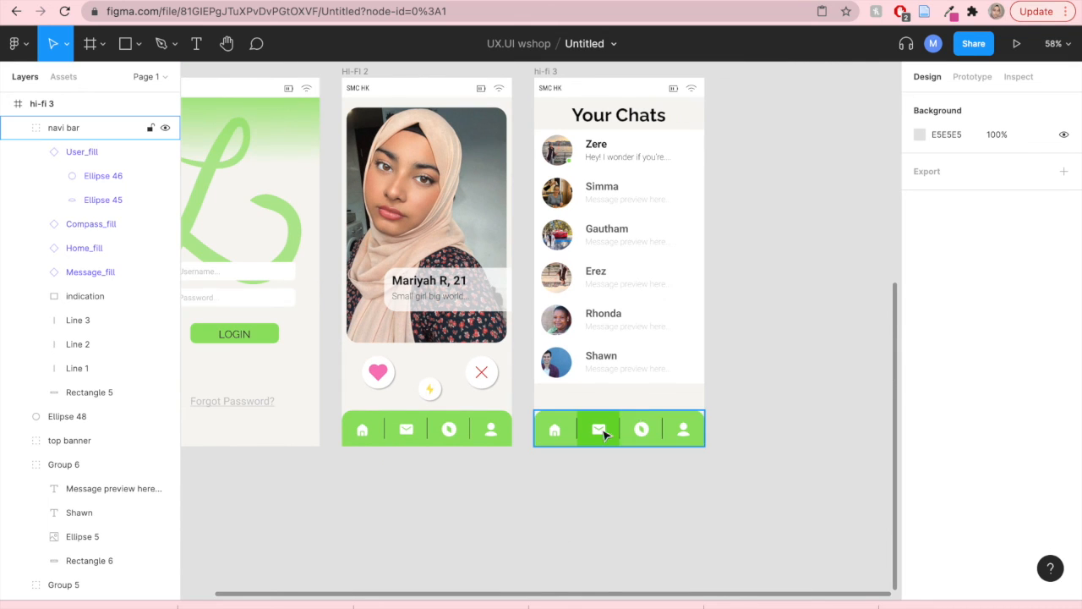
{"action": "scroll", "coordinate": [570, 471], "scroll_direction": "up", "scroll_amount": 1}
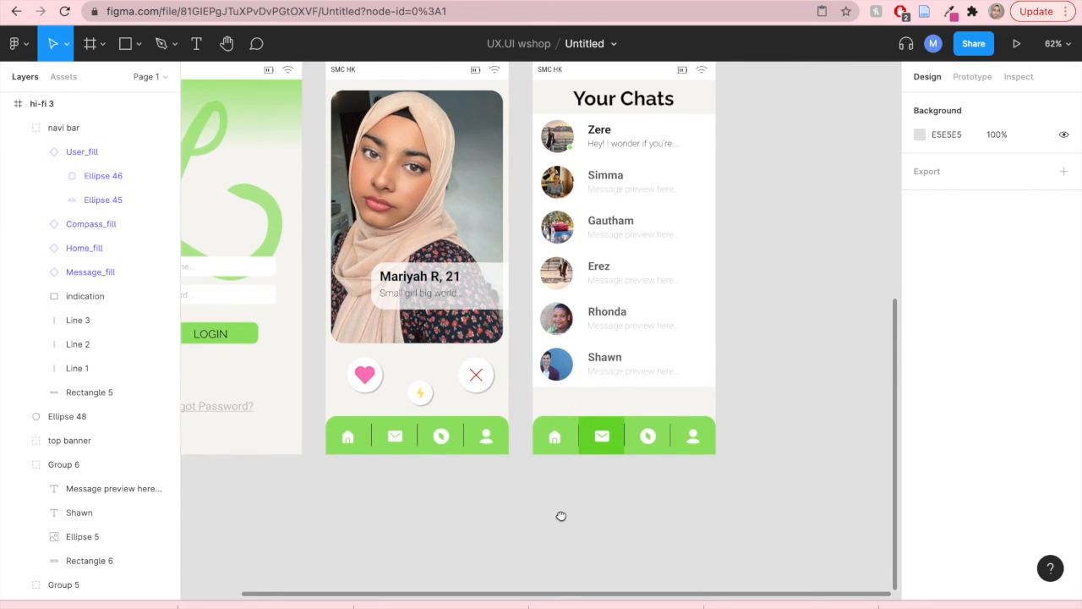
{"action": "scroll", "coordinate": [561, 515], "scroll_direction": "up", "scroll_amount": 1}
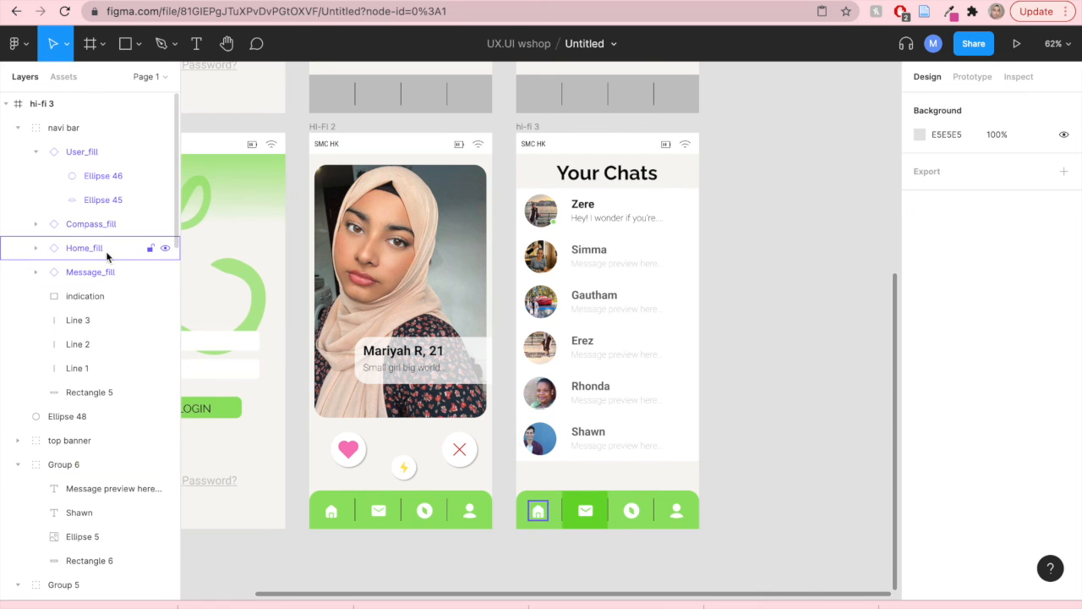
{"action": "left_click_drag", "start_coordinate": [725, 383], "coordinate": [862, 382]}
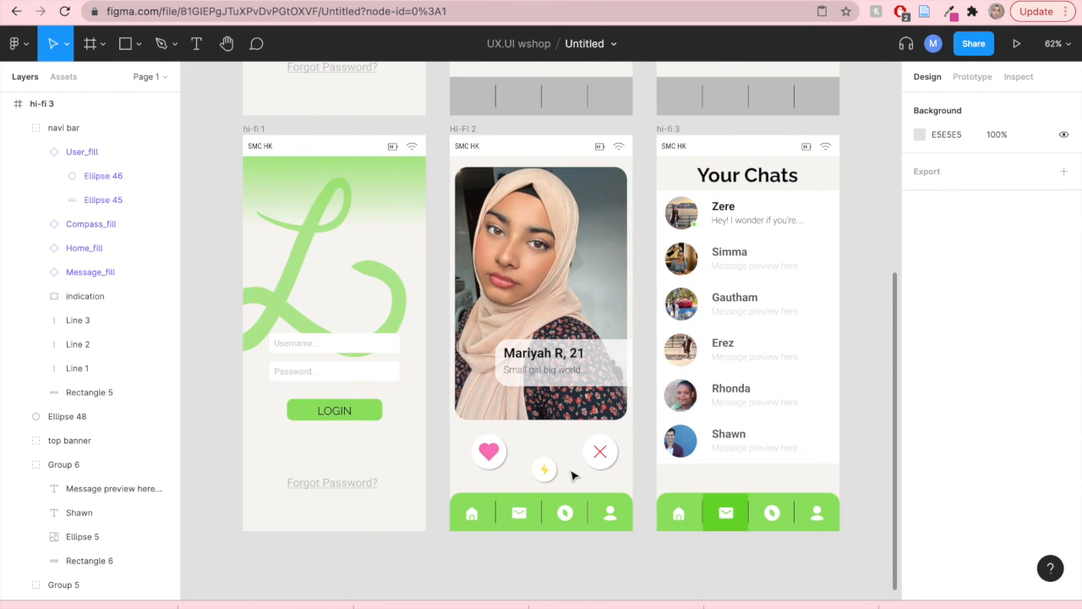